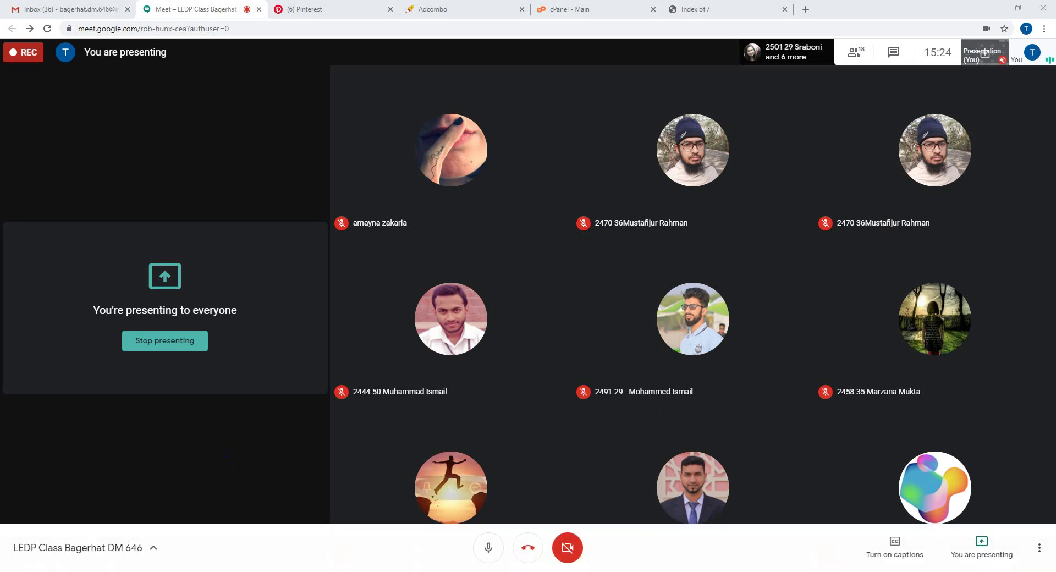
- Switch to the Pinterest profile, then move the cPanel - Main tab ahead of Adcombo
{"action": "left_click", "coordinate": [363, 5]}
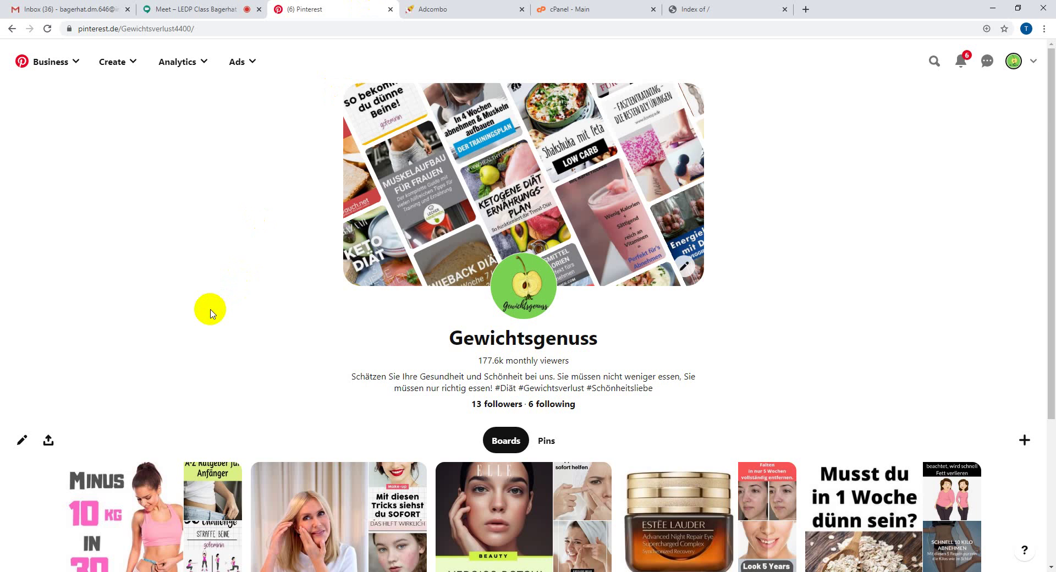
{"action": "left_click_drag", "start_coordinate": [596, 5], "coordinate": [465, 5]}
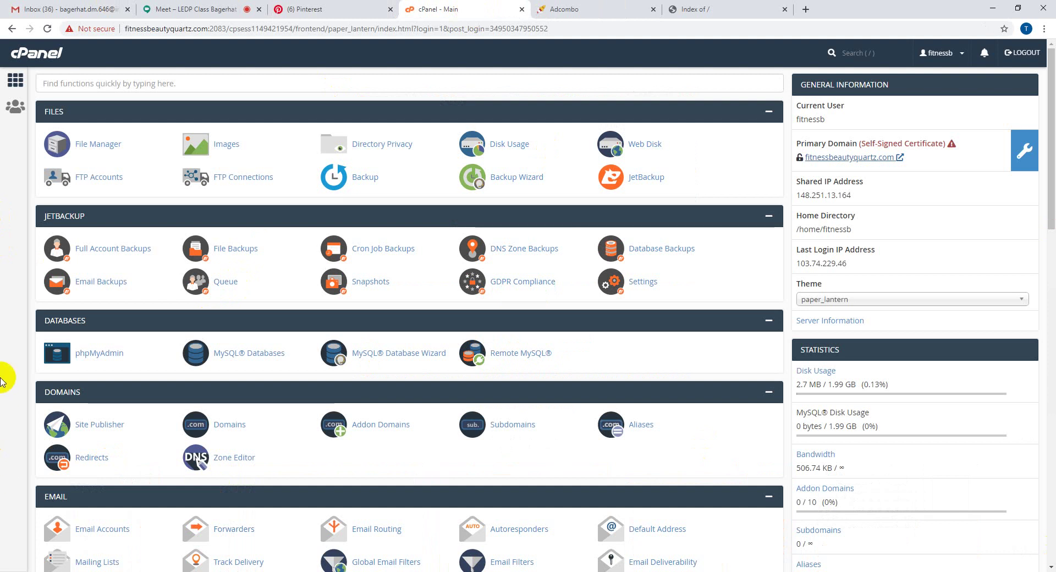
- Glance at Adcombo and cPanel, then bring up the Gewichtsgenuss profile with its seven boards
{"action": "scroll", "coordinate": [220, 481], "scroll_direction": "down", "scroll_amount": 6}
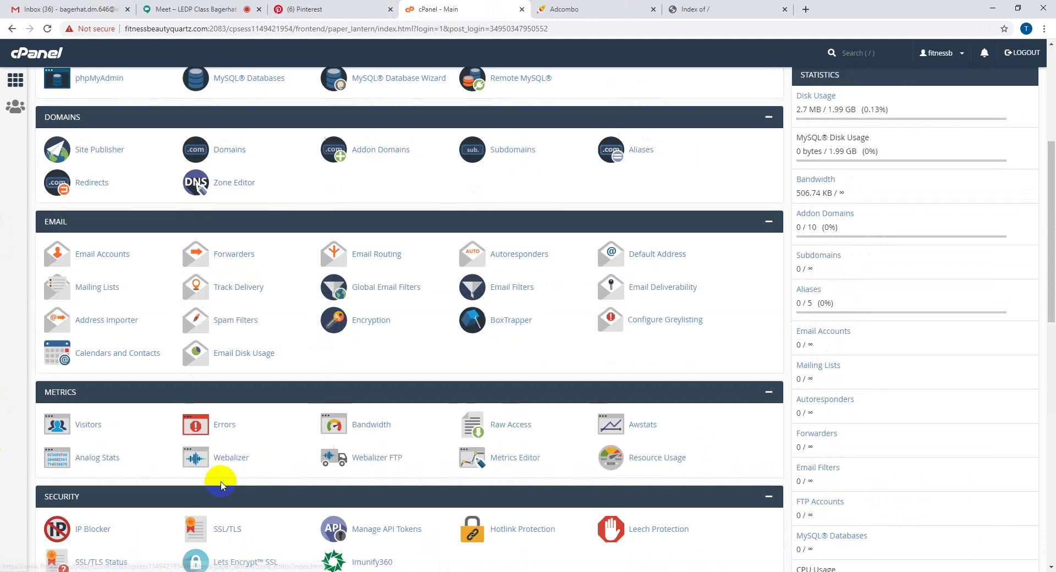
{"action": "scroll", "coordinate": [220, 482], "scroll_direction": "up", "scroll_amount": 6}
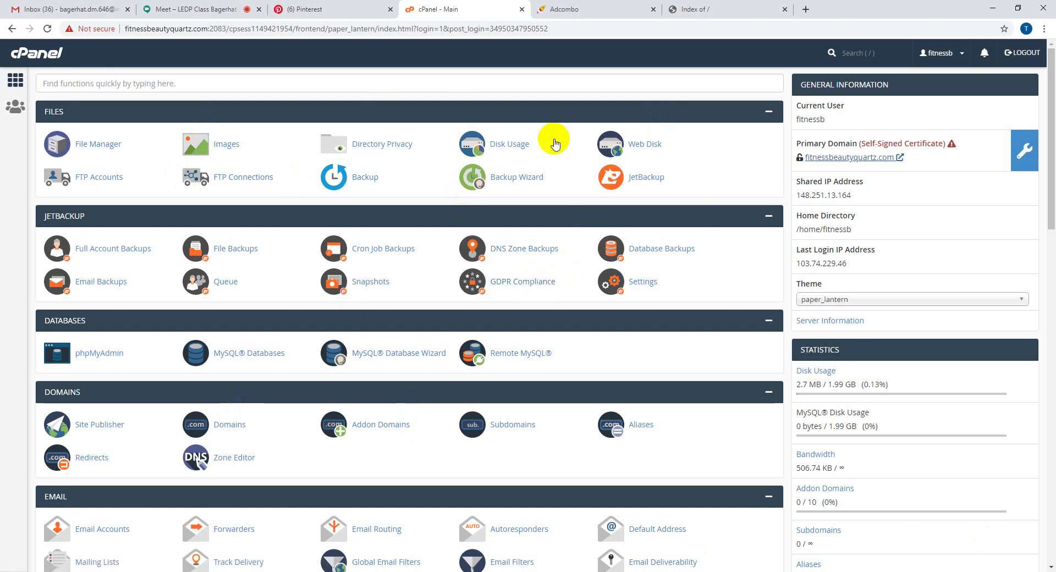
{"action": "left_click", "coordinate": [599, 8]}
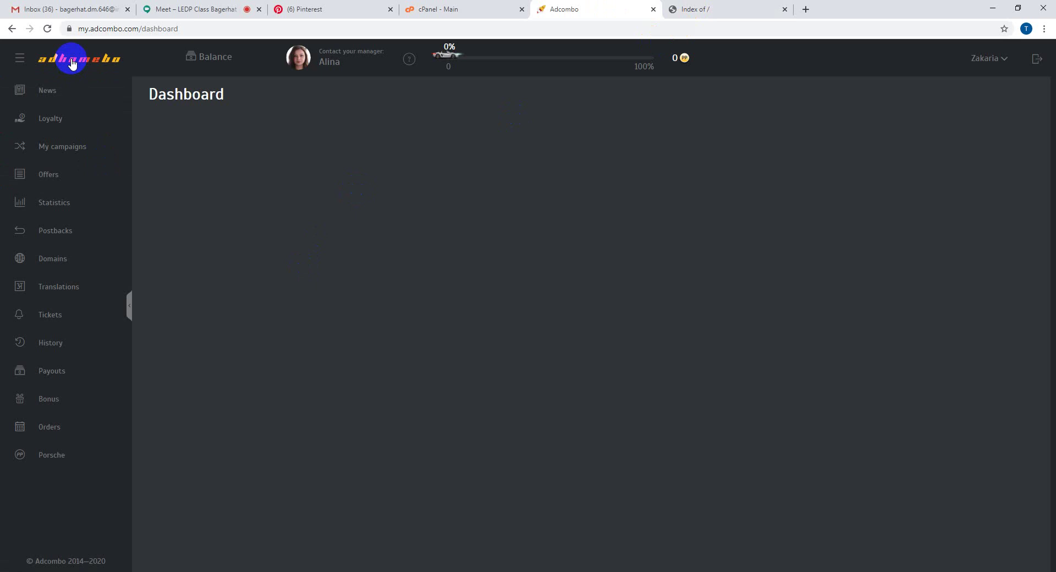
{"action": "left_click", "coordinate": [436, 8]}
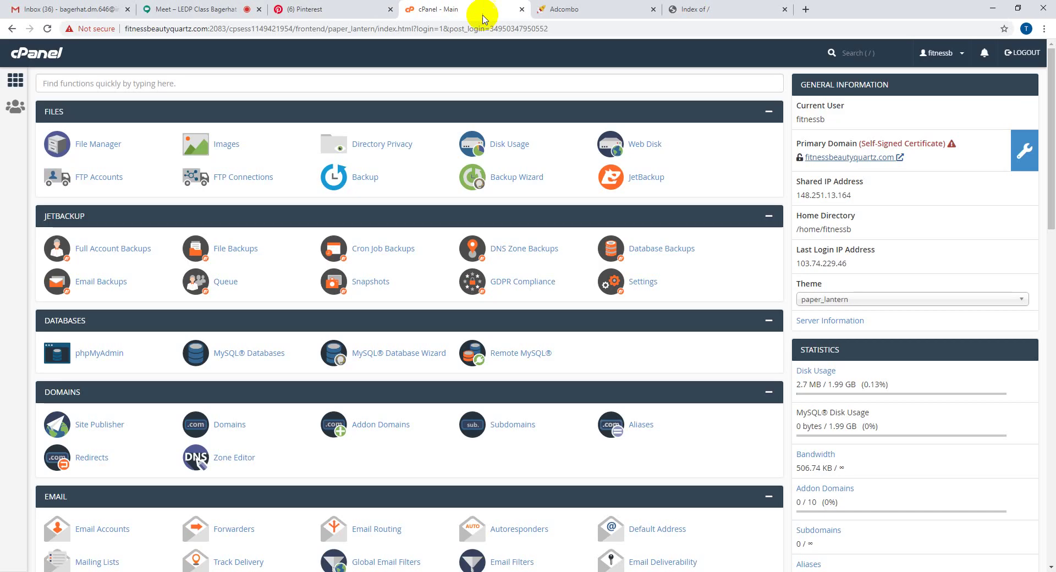
{"action": "left_click", "coordinate": [303, 7]}
{"action": "scroll", "coordinate": [126, 346], "scroll_direction": "down", "scroll_amount": 3}
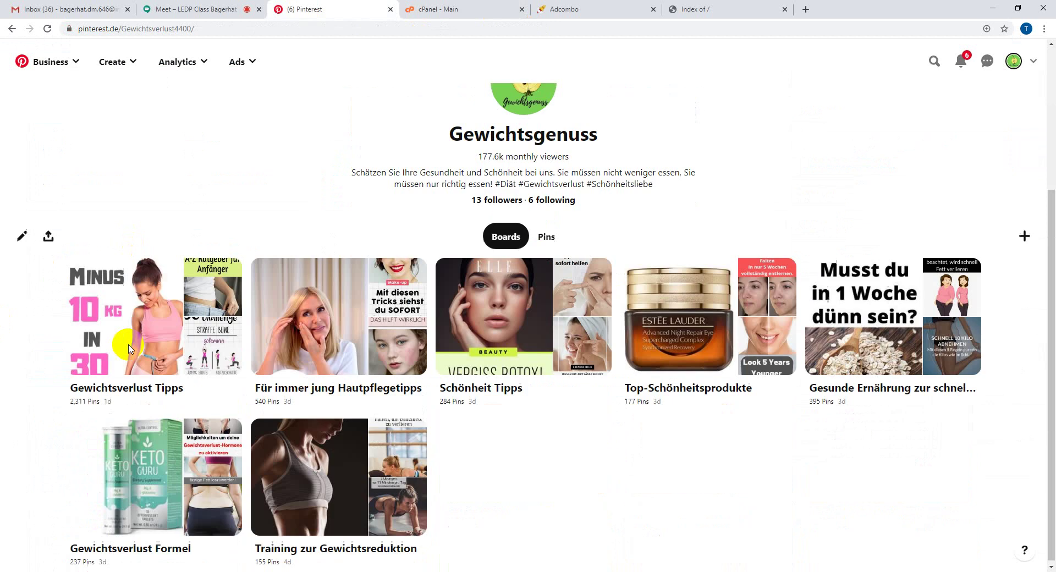
- Check the account options list, then visit the home feed from the Business menu
{"action": "scroll", "coordinate": [130, 348], "scroll_direction": "up", "scroll_amount": 3}
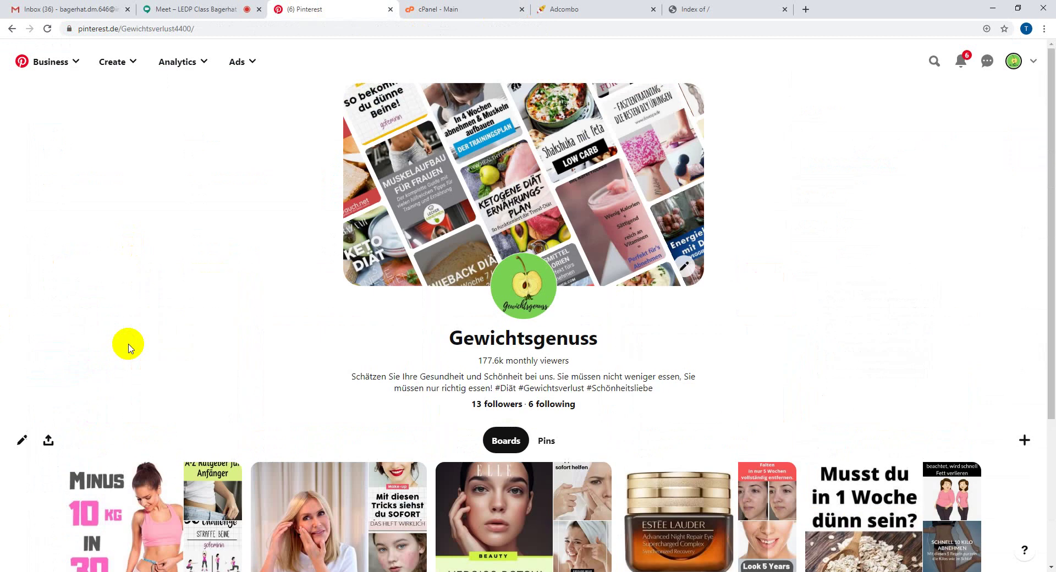
{"action": "left_click", "coordinate": [1035, 62]}
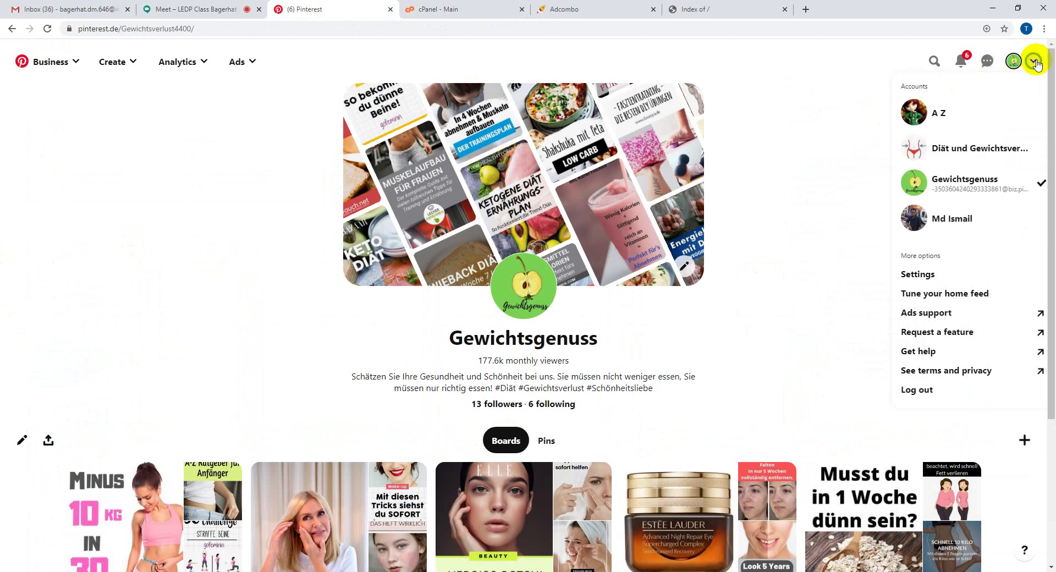
{"action": "left_click", "coordinate": [807, 91]}
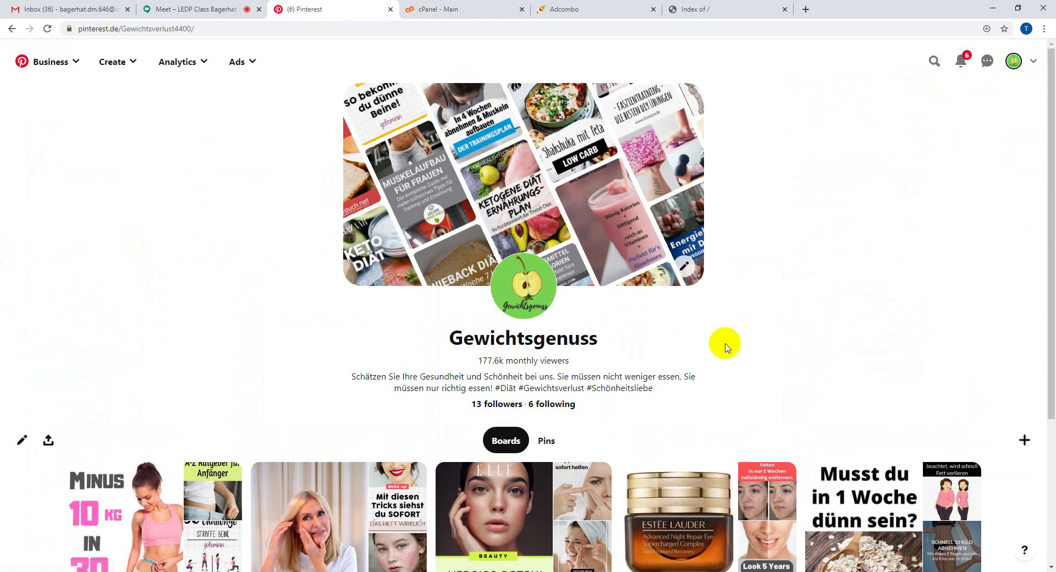
{"action": "scroll", "coordinate": [702, 377], "scroll_direction": "down", "scroll_amount": 3}
{"action": "scroll", "coordinate": [401, 267], "scroll_direction": "up", "scroll_amount": 3}
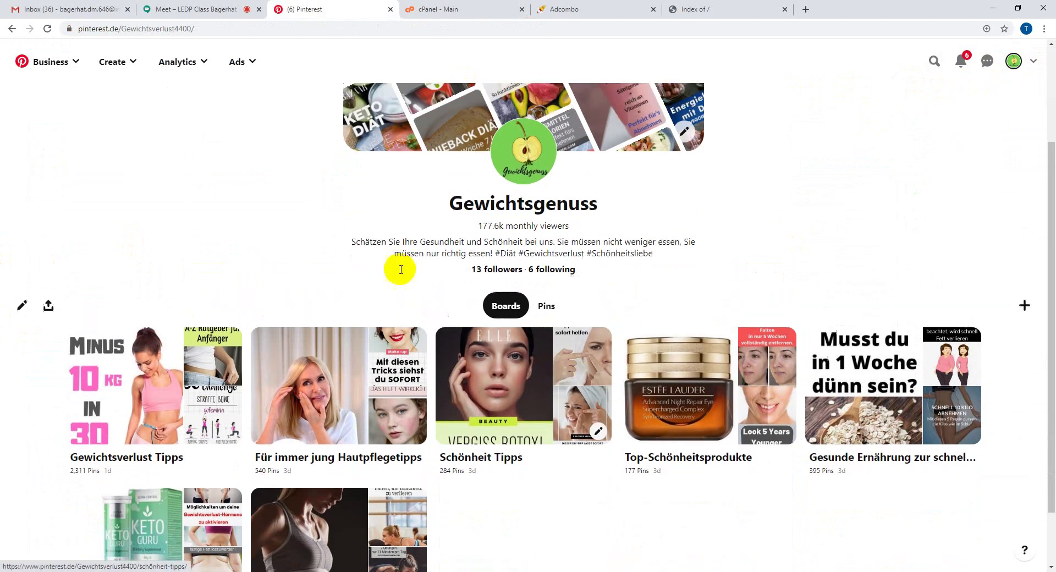
{"action": "left_click", "coordinate": [53, 64]}
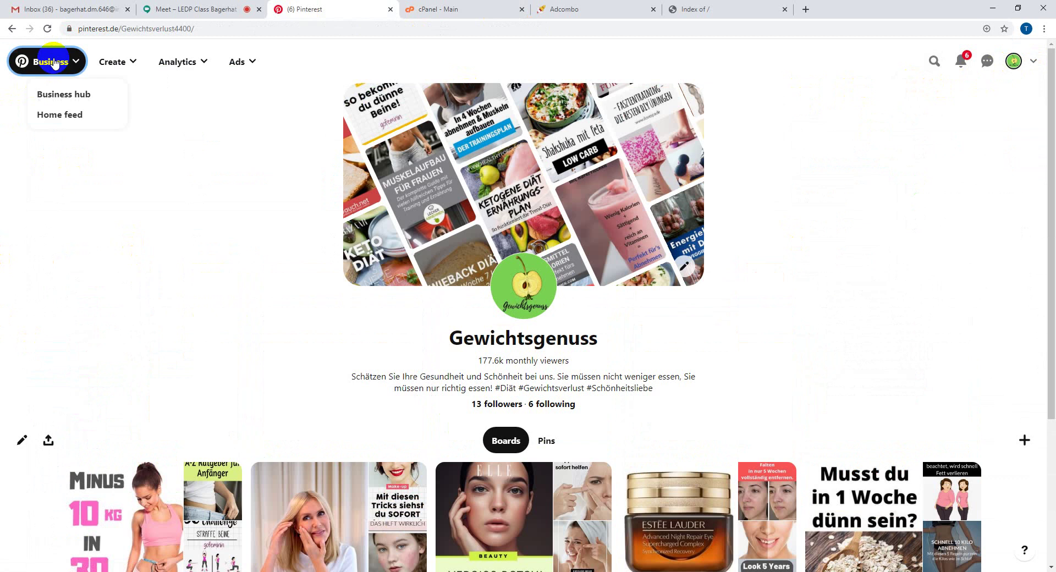
{"action": "left_click", "coordinate": [70, 112]}
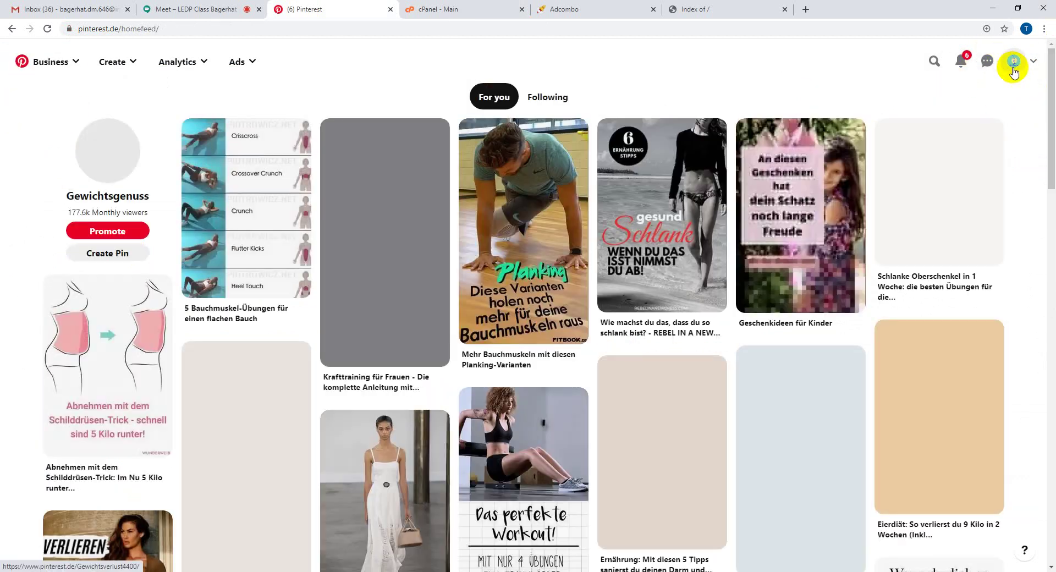
- Return to the Gewichtsgenuss profile, confirm the active account and open its Settings
{"action": "left_click", "coordinate": [1014, 63]}
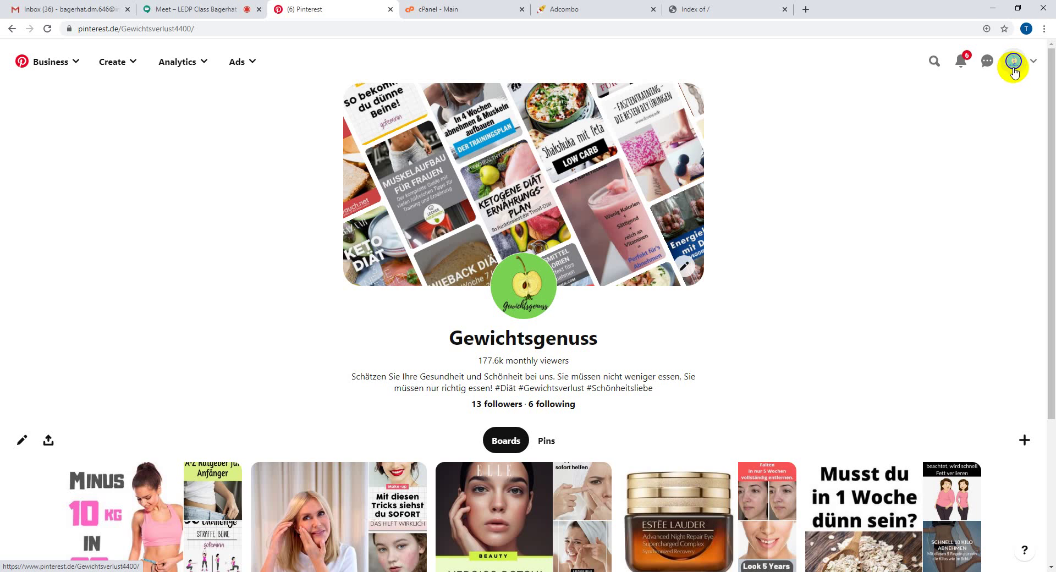
{"action": "left_click", "coordinate": [1034, 61]}
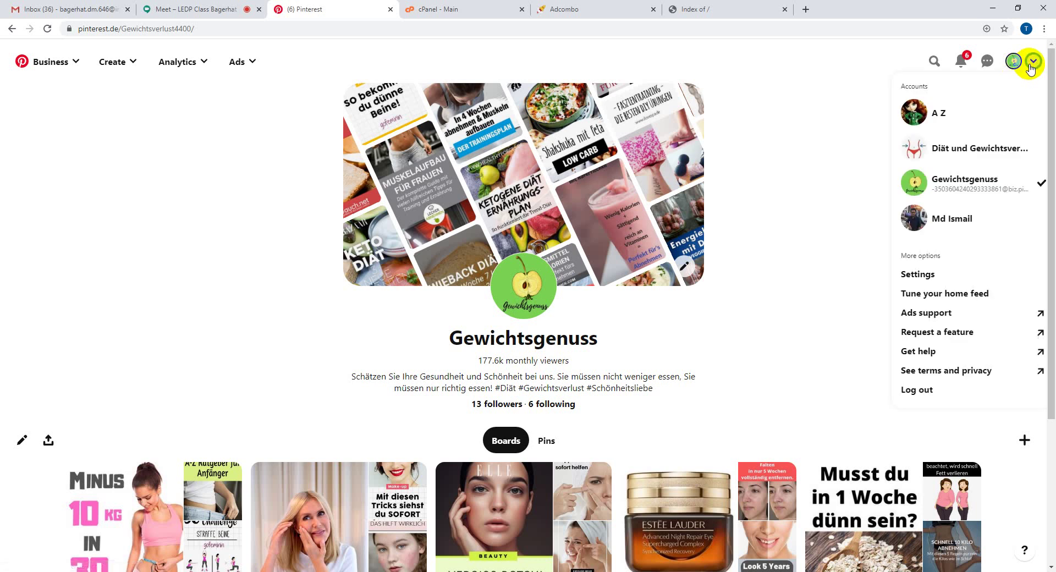
{"action": "left_click", "coordinate": [951, 188]}
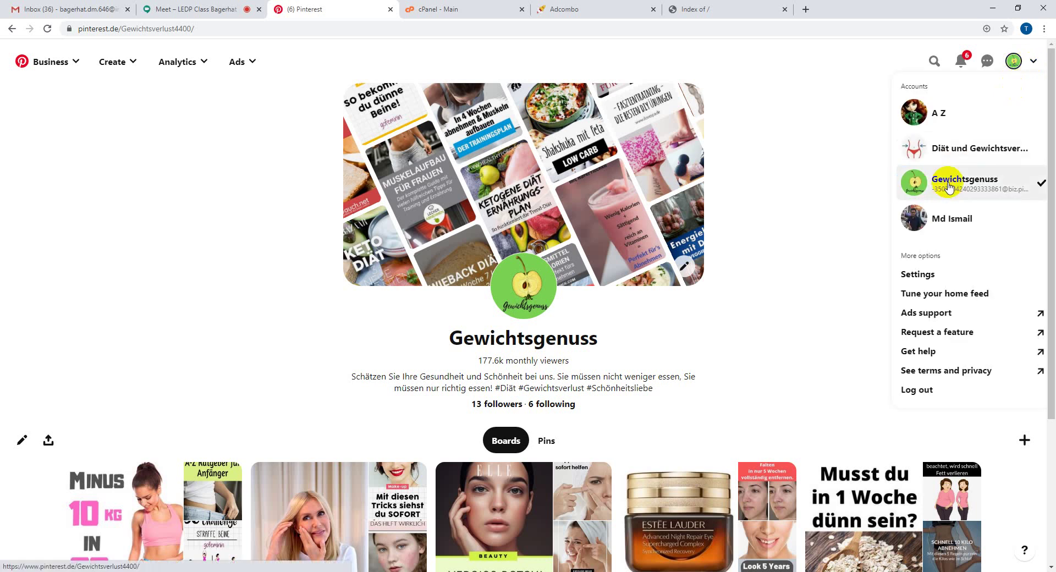
{"action": "left_click", "coordinate": [930, 272]}
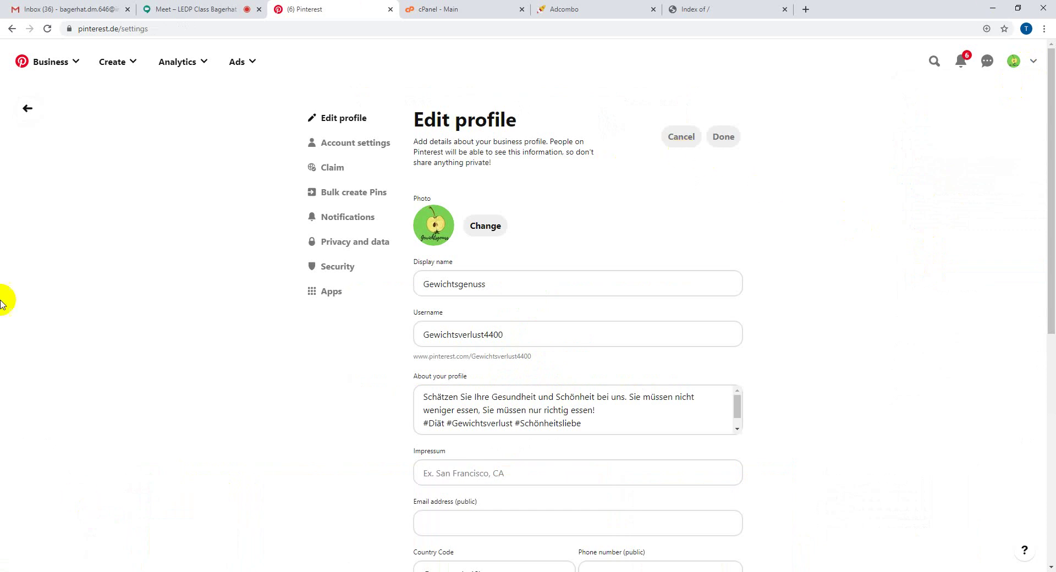
- Review the profile description on the Edit profile page
{"action": "scroll", "coordinate": [455, 330], "scroll_direction": "down", "scroll_amount": 1}
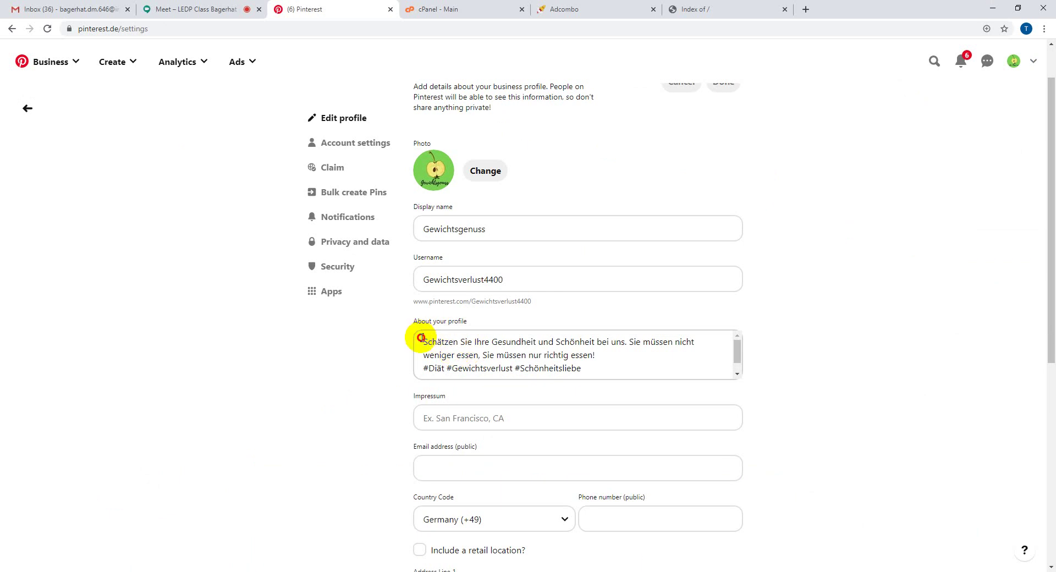
{"action": "left_click_drag", "start_coordinate": [424, 340], "coordinate": [626, 375]}
{"action": "left_click", "coordinate": [626, 374]}
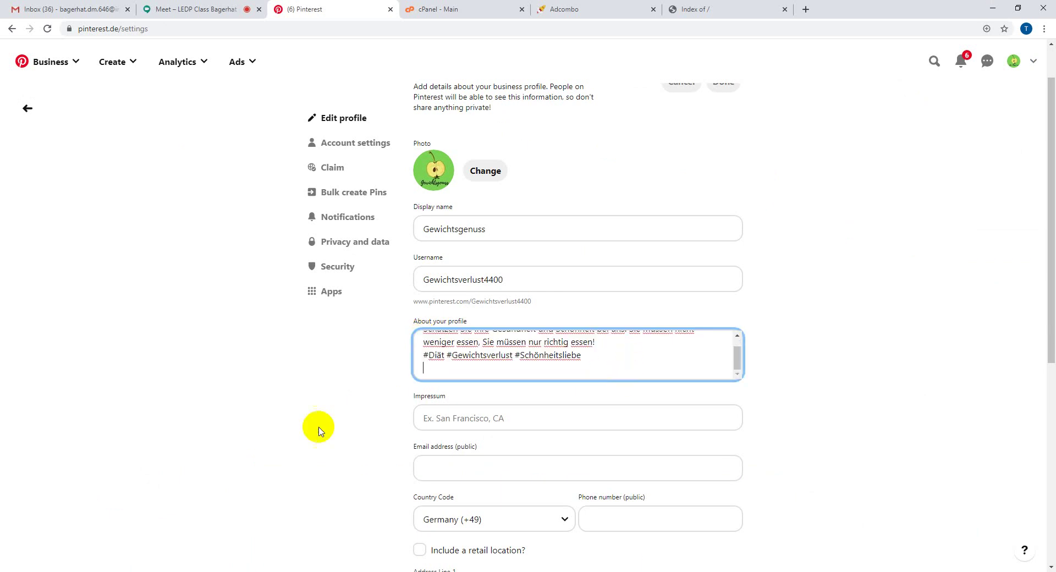
{"action": "scroll", "coordinate": [231, 434], "scroll_direction": "down", "scroll_amount": 3}
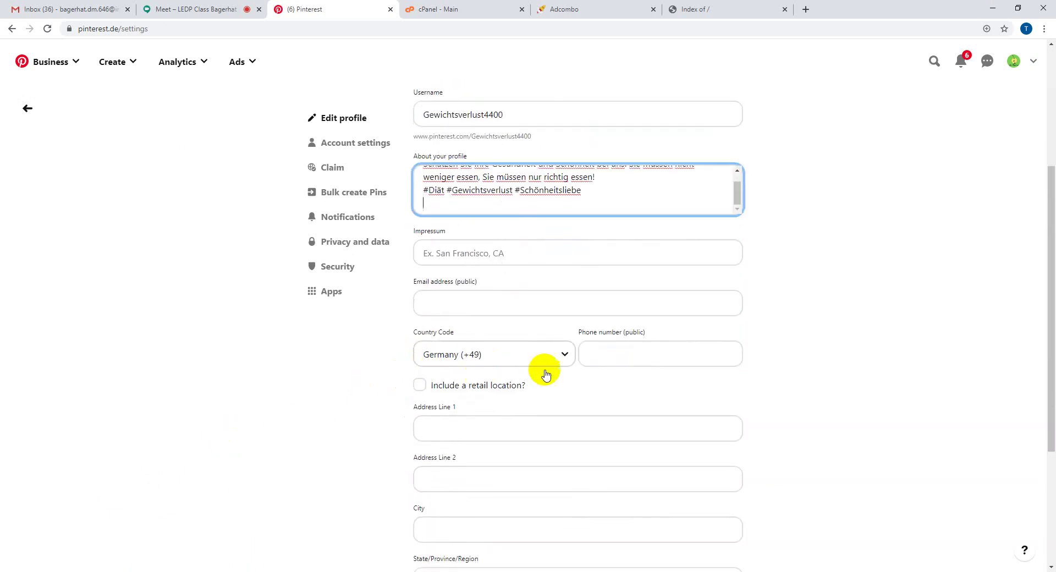
{"action": "scroll", "coordinate": [319, 460], "scroll_direction": "down", "scroll_amount": 4}
{"action": "scroll", "coordinate": [322, 432], "scroll_direction": "up", "scroll_amount": 5}
{"action": "scroll", "coordinate": [323, 432], "scroll_direction": "up", "scroll_amount": 2}
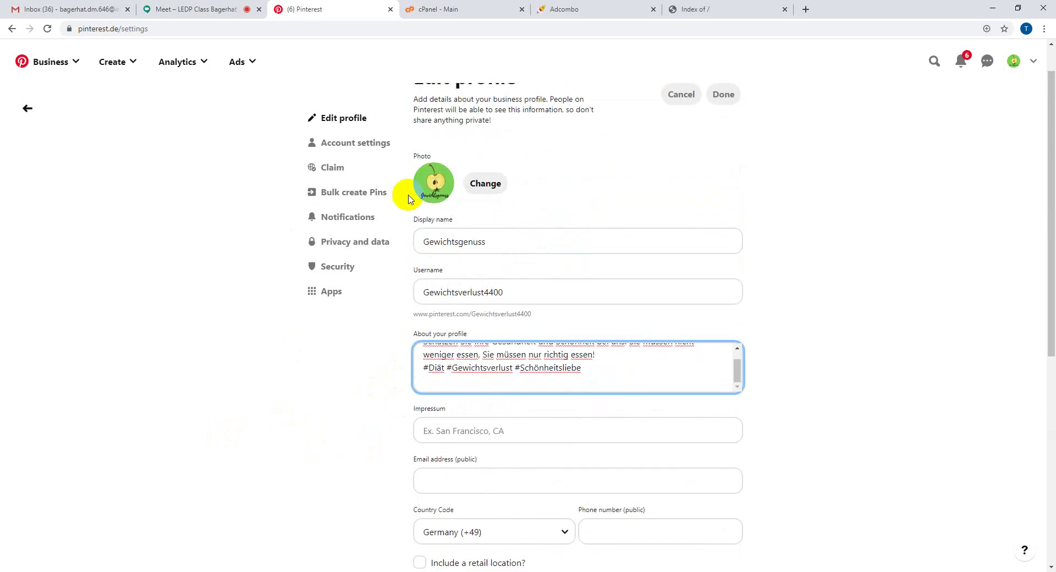
- Look over Account settings, then open the Claim section of the settings
{"action": "left_click", "coordinate": [352, 143]}
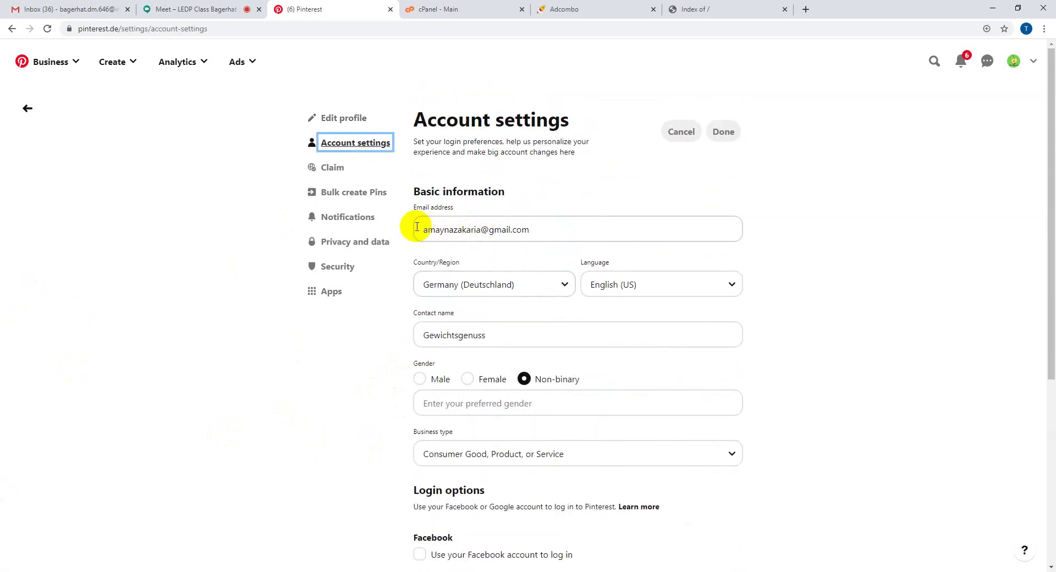
{"action": "left_click_drag", "start_coordinate": [417, 229], "coordinate": [620, 238]}
{"action": "left_click", "coordinate": [874, 289]}
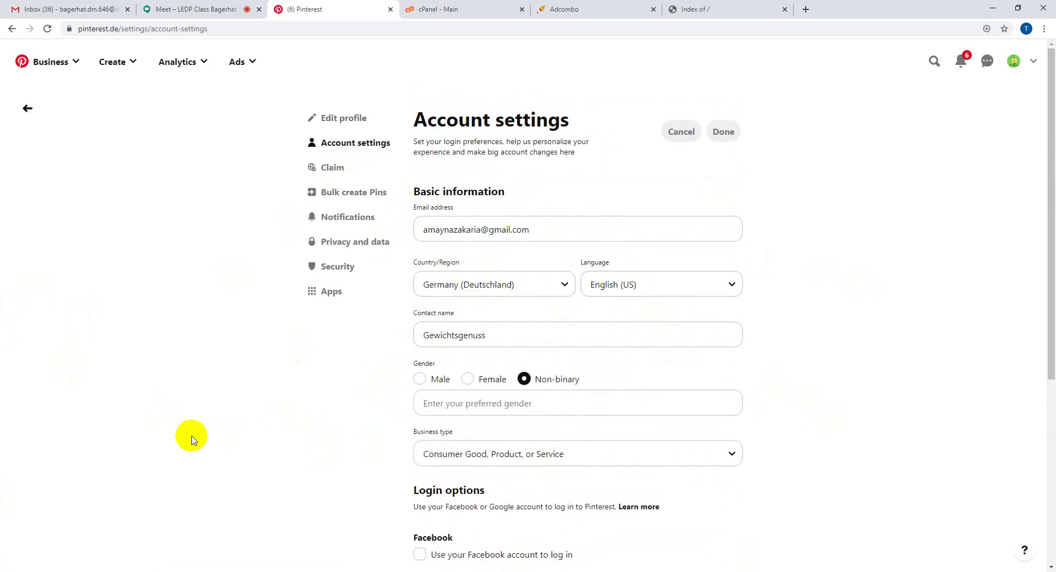
{"action": "scroll", "coordinate": [193, 439], "scroll_direction": "down", "scroll_amount": 2}
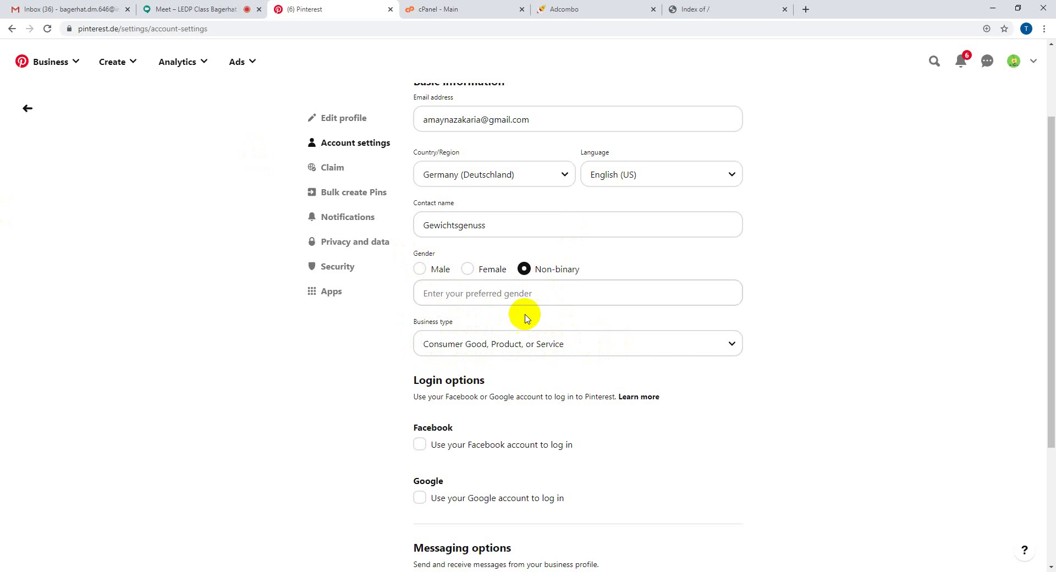
{"action": "scroll", "coordinate": [304, 396], "scroll_direction": "down", "scroll_amount": 3}
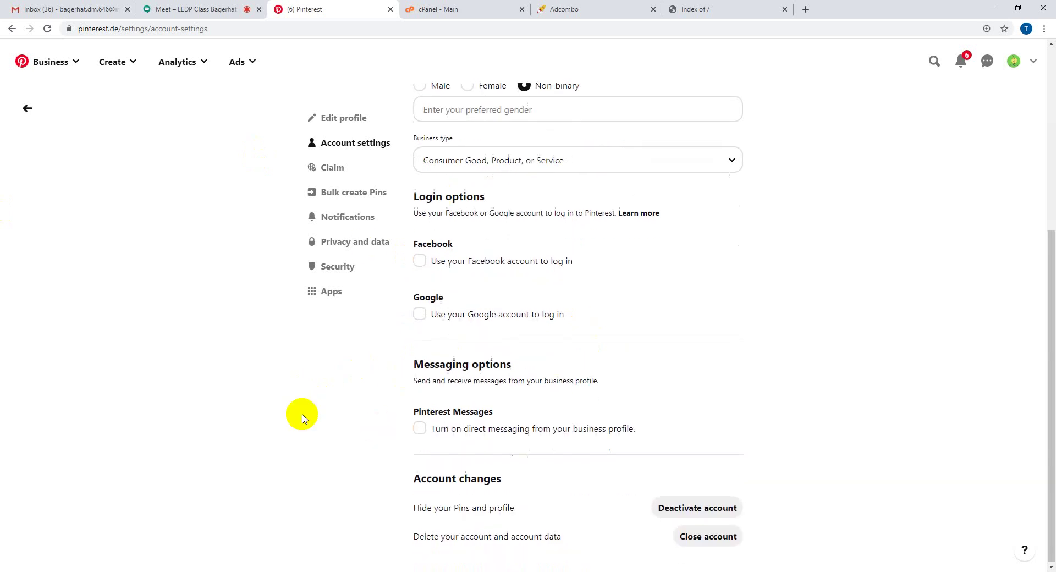
{"action": "left_click", "coordinate": [325, 168]}
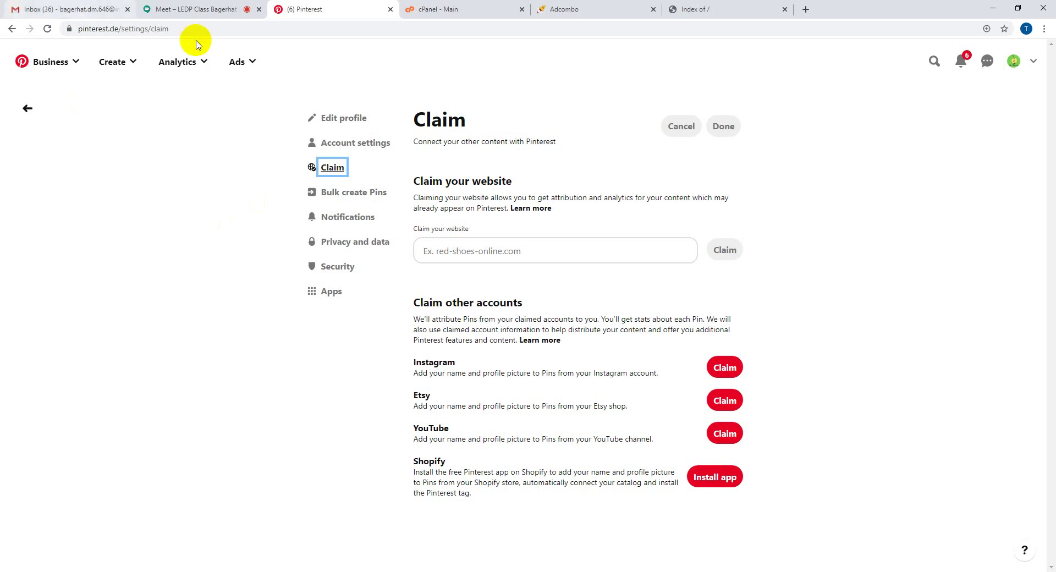
- Open pinterest.de in a new browser tab
{"action": "left_click", "coordinate": [804, 10]}
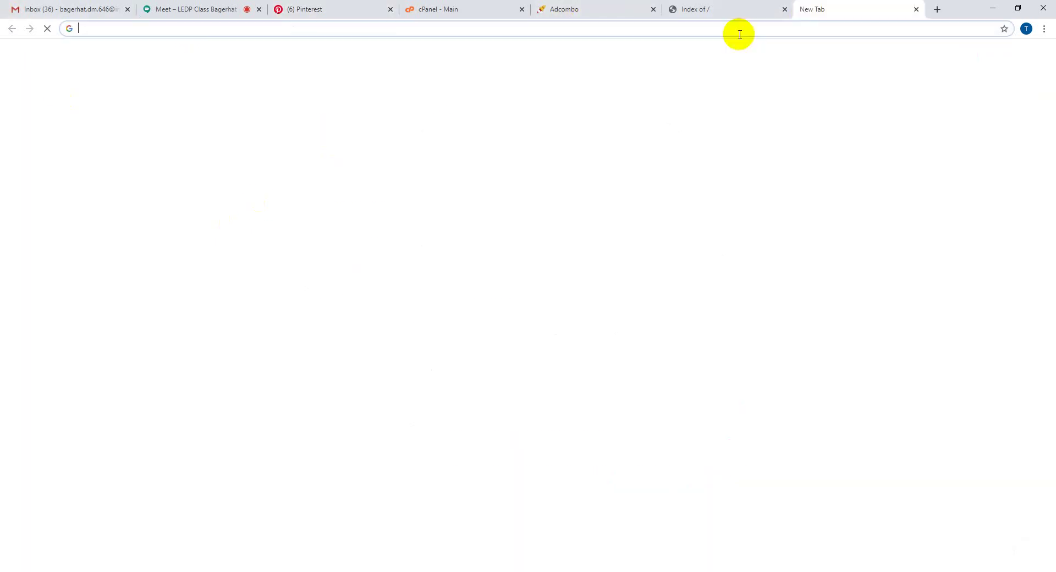
{"action": "left_click", "coordinate": [738, 32]}
{"action": "type", "text": "pinterest.de"}
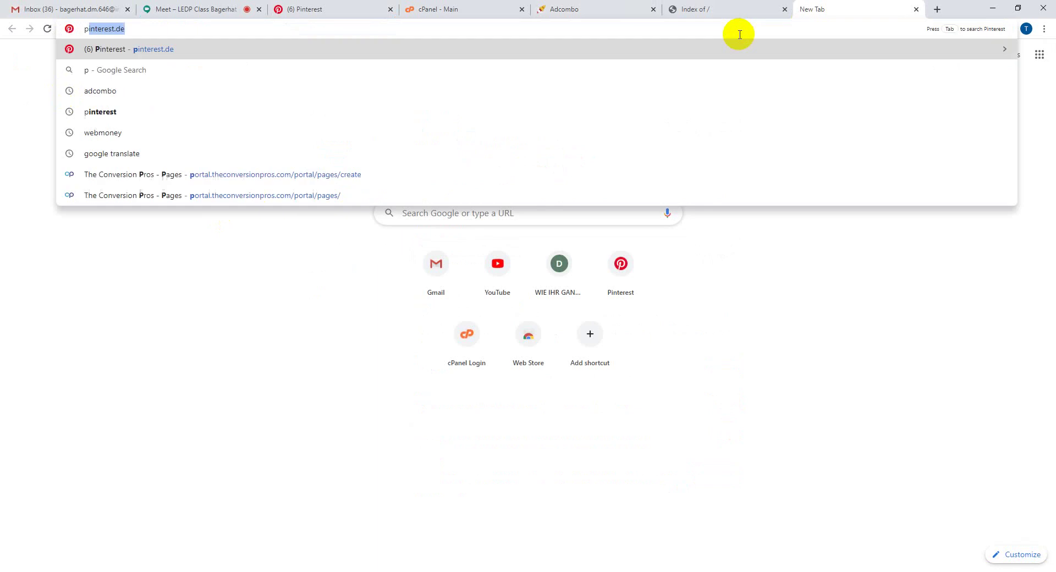
{"action": "key", "text": "Return"}
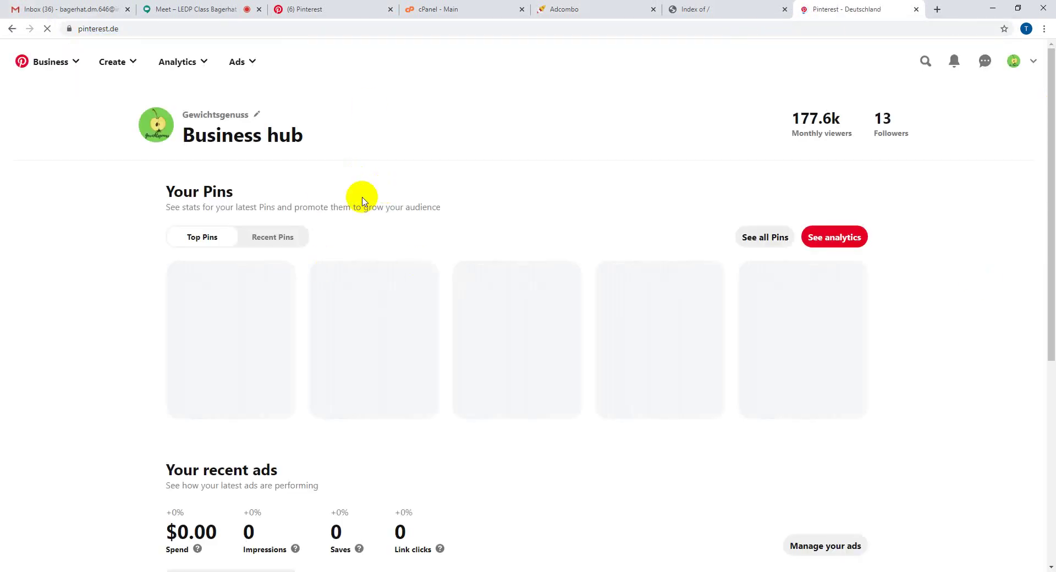
- Visit the Gewichtsgenuss profile and home feed, then switch to the cPanel dashboard
{"action": "left_click", "coordinate": [1012, 70]}
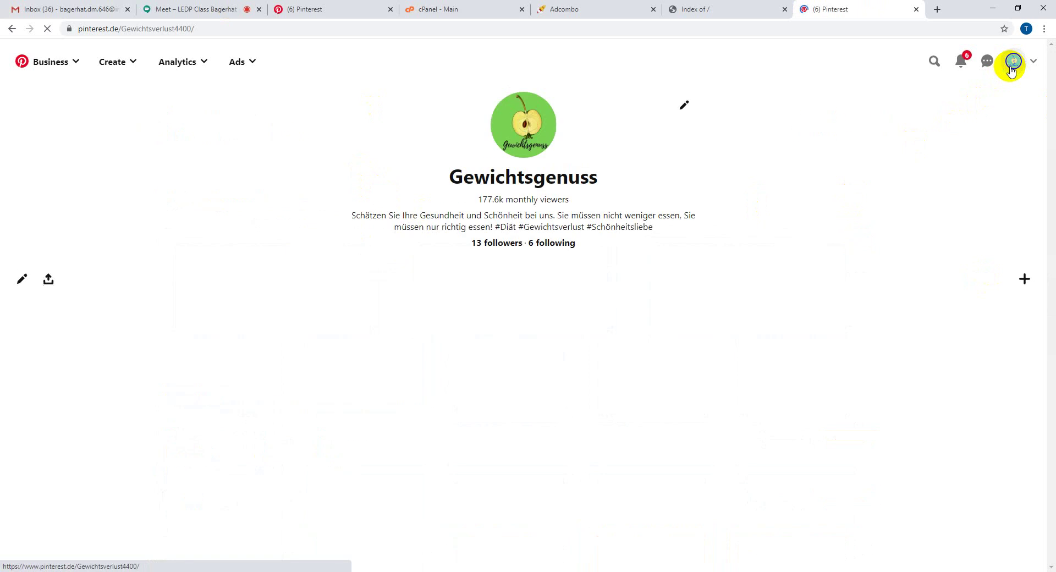
{"action": "left_click", "coordinate": [73, 64]}
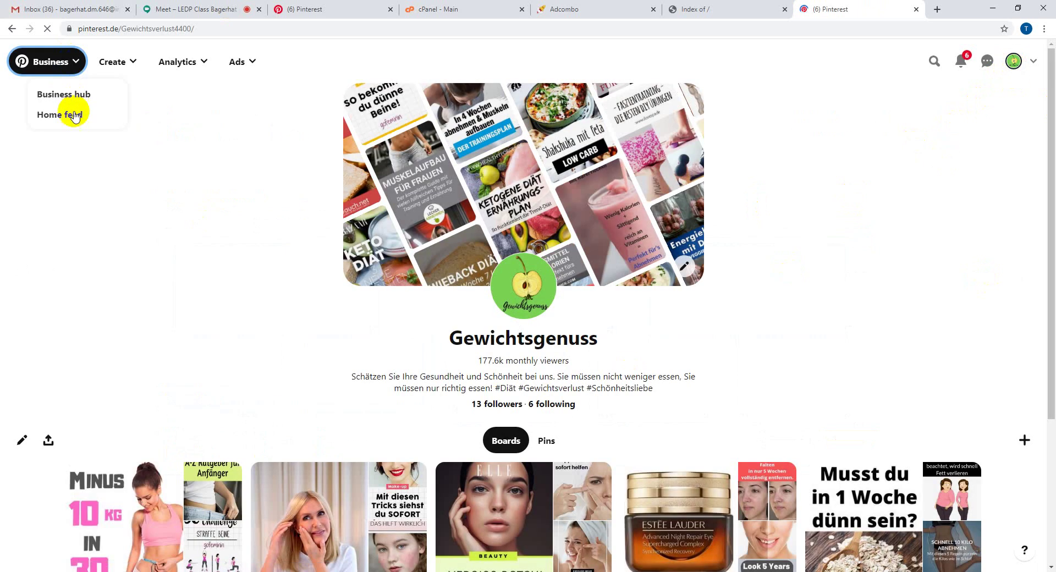
{"action": "left_click", "coordinate": [74, 114]}
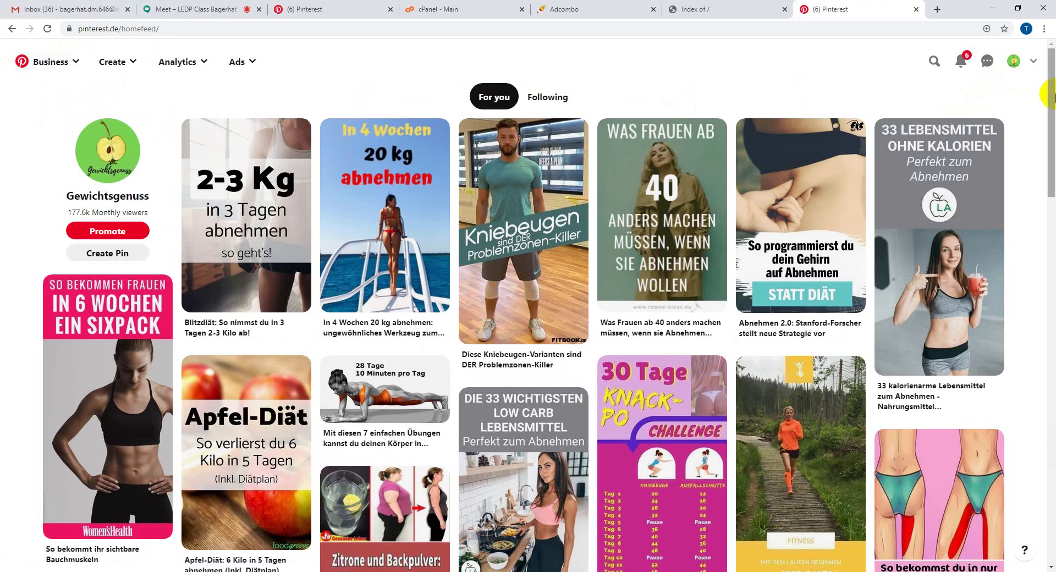
{"action": "left_click", "coordinate": [1013, 60]}
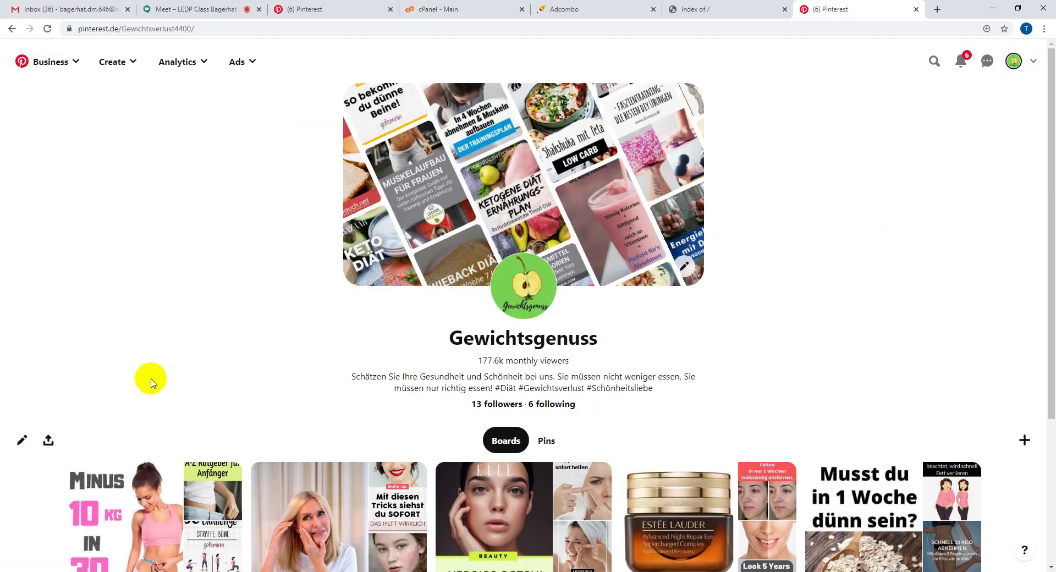
{"action": "scroll", "coordinate": [165, 368], "scroll_direction": "down", "scroll_amount": 5}
{"action": "scroll", "coordinate": [182, 360], "scroll_direction": "up", "scroll_amount": 5}
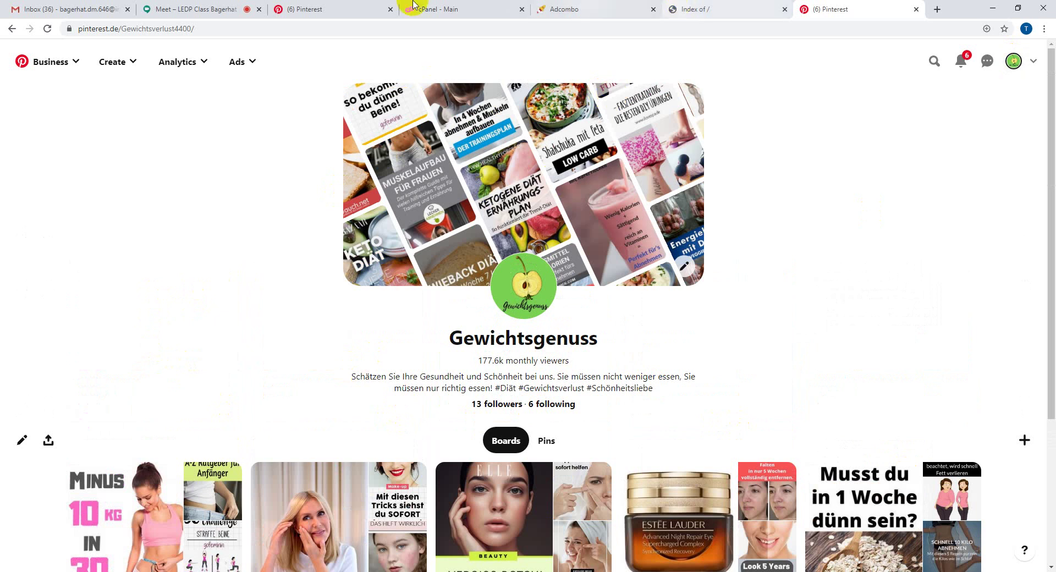
{"action": "left_click_drag", "start_coordinate": [413, 8], "coordinate": [549, 6]}
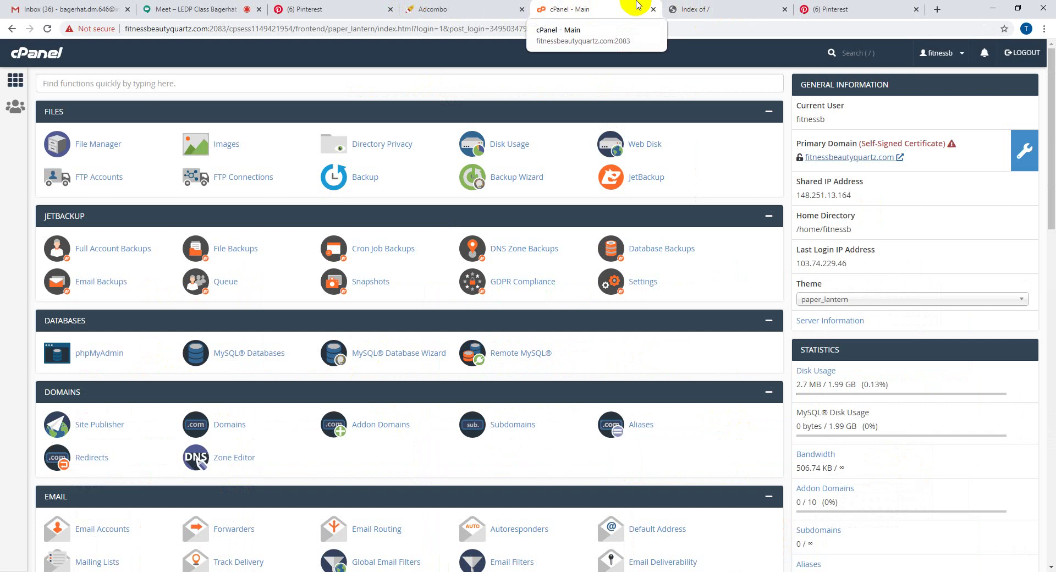
- Check the Index of / listing, then select the primary domain fitnessbeautyquartz.com in cPanel
{"action": "left_click", "coordinate": [758, 7]}
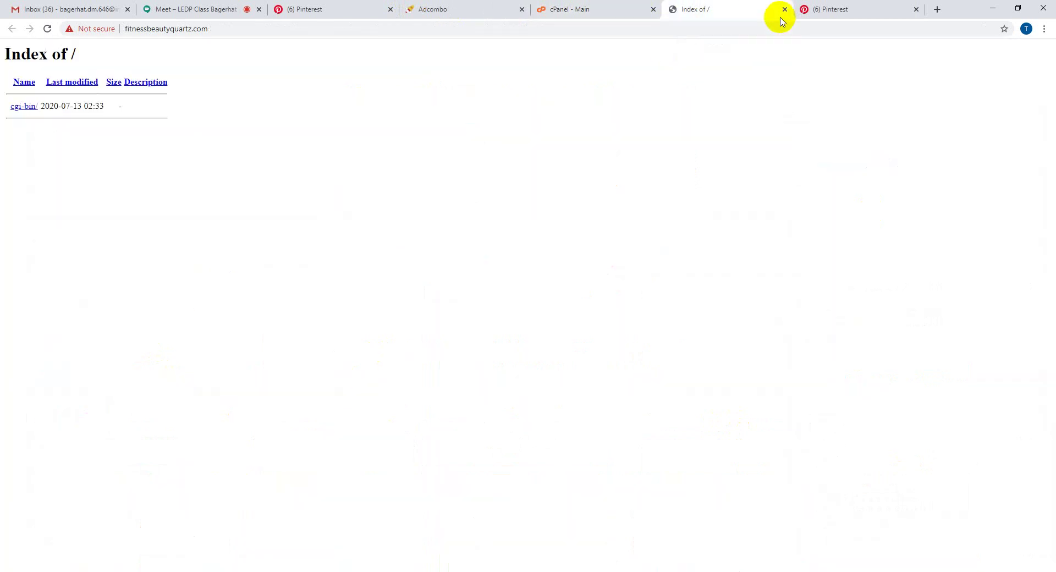
{"action": "left_click", "coordinate": [432, 7]}
{"action": "left_click_drag", "start_coordinate": [594, 6], "coordinate": [426, 5]}
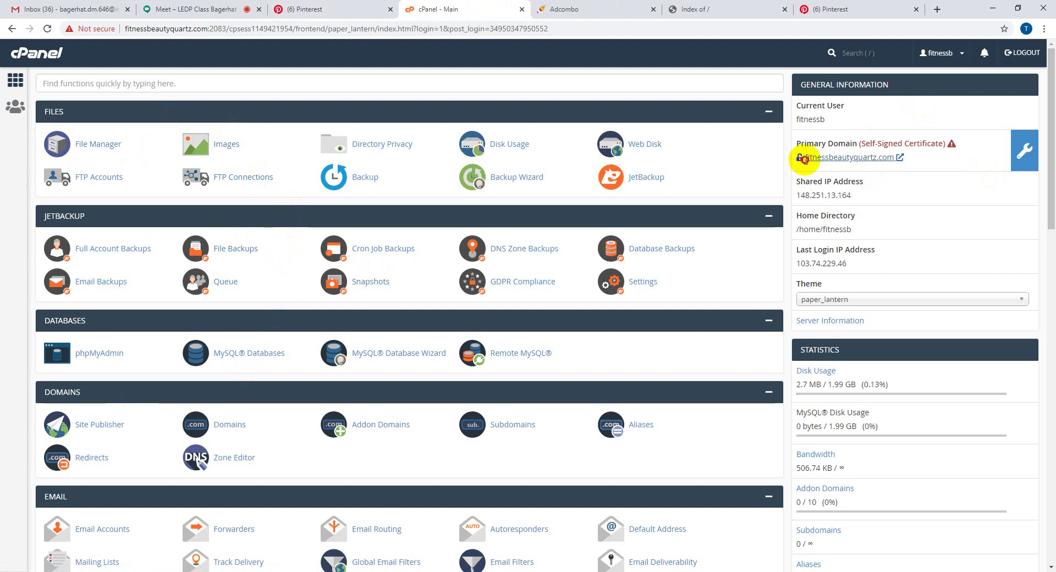
{"action": "left_click_drag", "start_coordinate": [804, 157], "coordinate": [901, 162]}
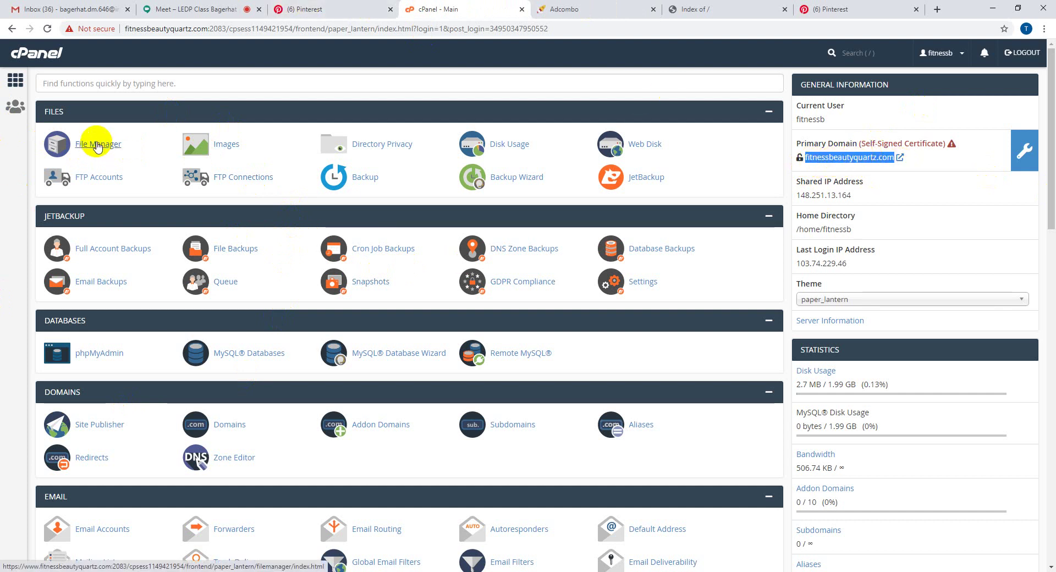
- Open public_html in File Manager, confirm only cgi-bin is there, then return to Pinterest's Claim page
{"action": "left_click", "coordinate": [97, 145]}
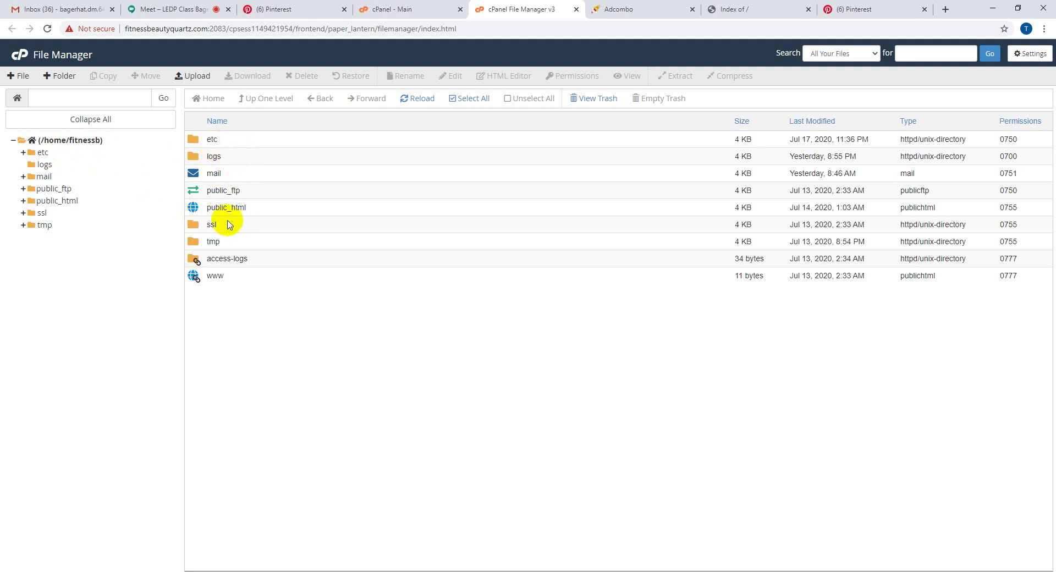
{"action": "left_click_drag", "start_coordinate": [209, 209], "coordinate": [247, 212]}
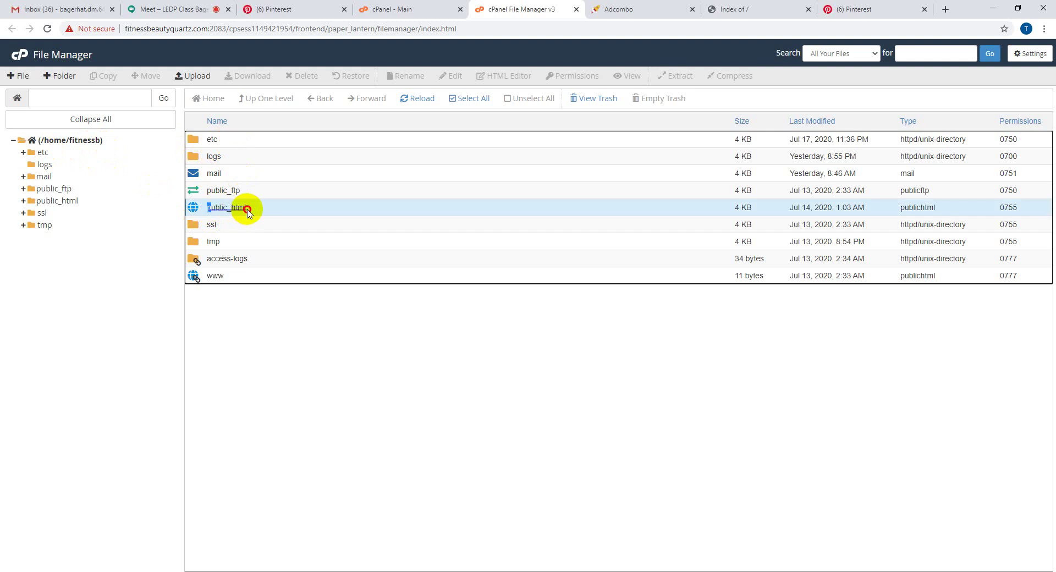
{"action": "left_click", "coordinate": [283, 292]}
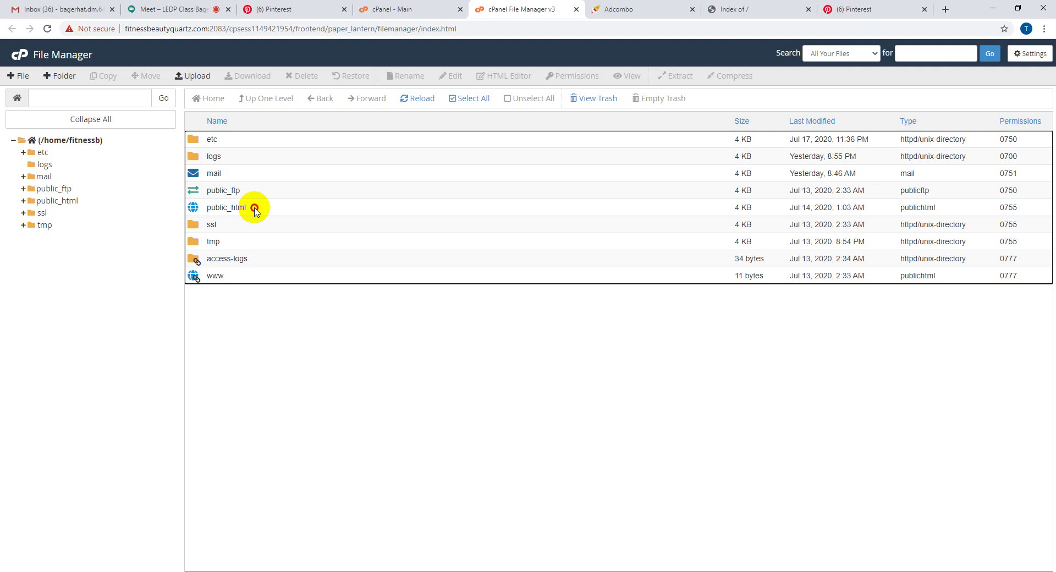
{"action": "double_click", "coordinate": [255, 211]}
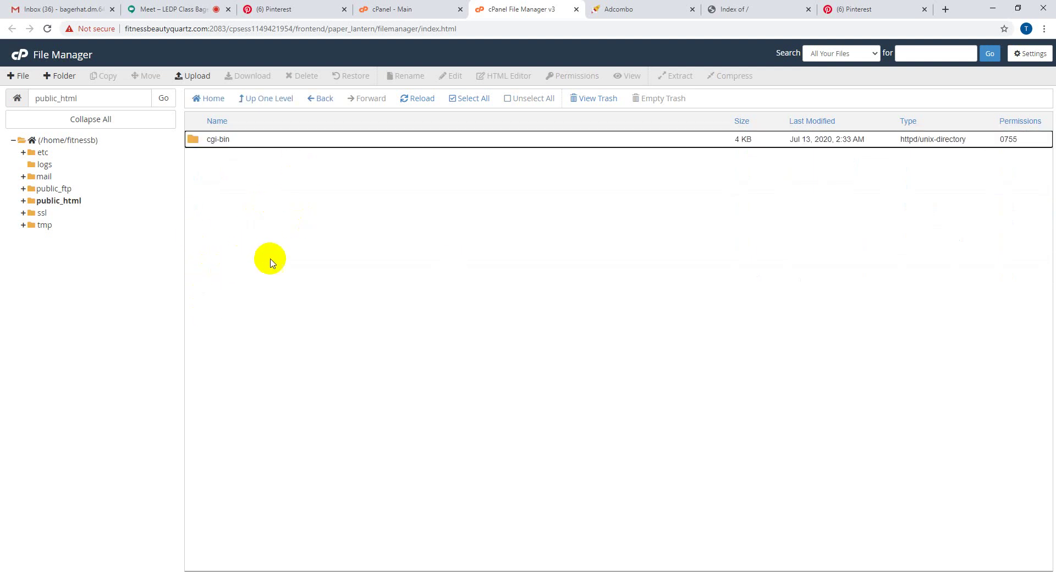
{"action": "left_click_drag", "start_coordinate": [240, 201], "coordinate": [613, 328]}
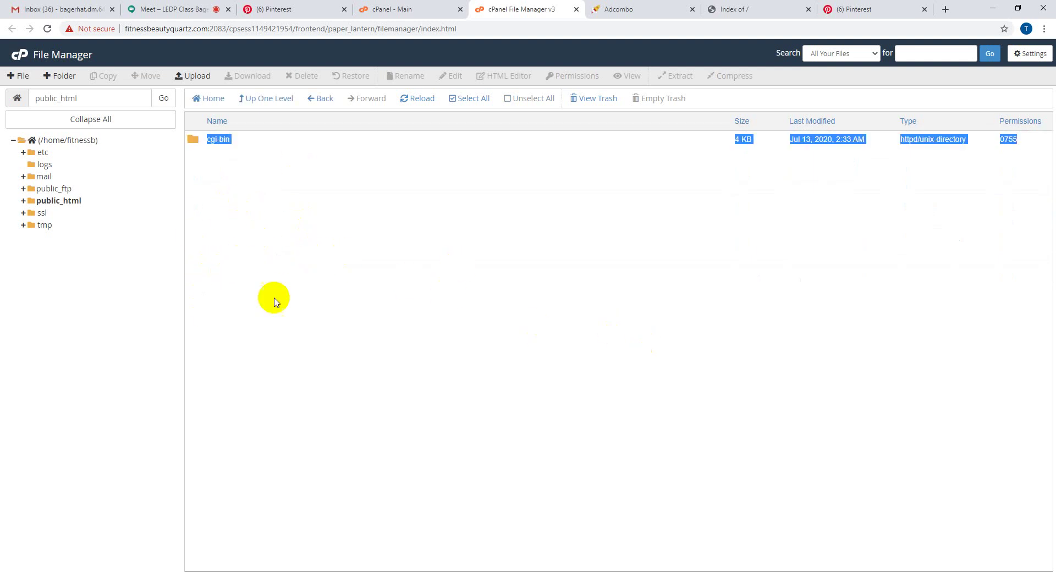
{"action": "left_click", "coordinate": [304, 278]}
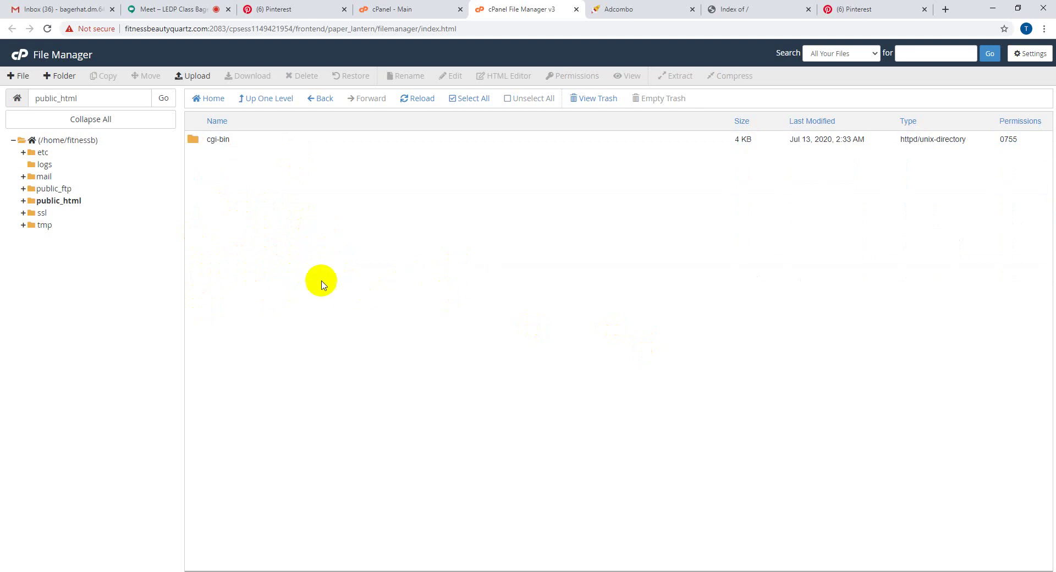
{"action": "left_click", "coordinate": [379, 9]}
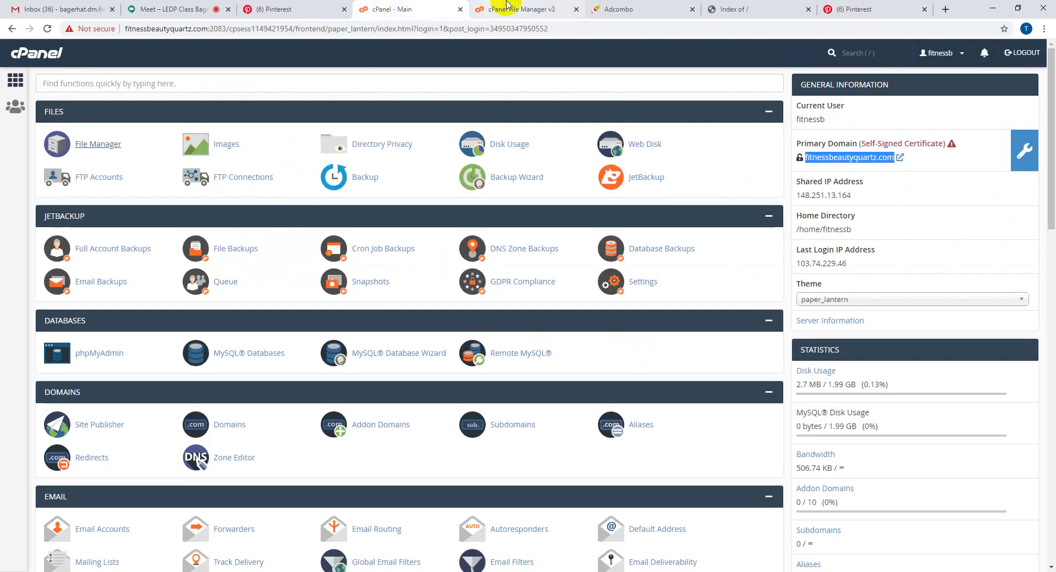
{"action": "left_click", "coordinate": [280, 8]}
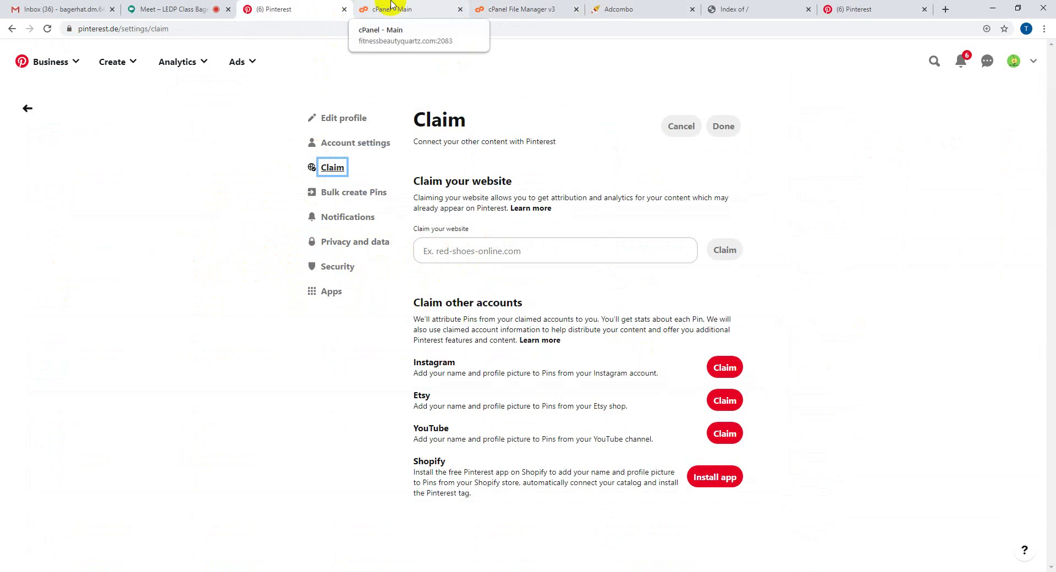
- Copy the site address and paste fitnessbeautyquartz.com into the Claim your website field
{"action": "left_click", "coordinate": [736, 8]}
{"action": "left_click_drag", "start_coordinate": [208, 30], "coordinate": [118, 36]}
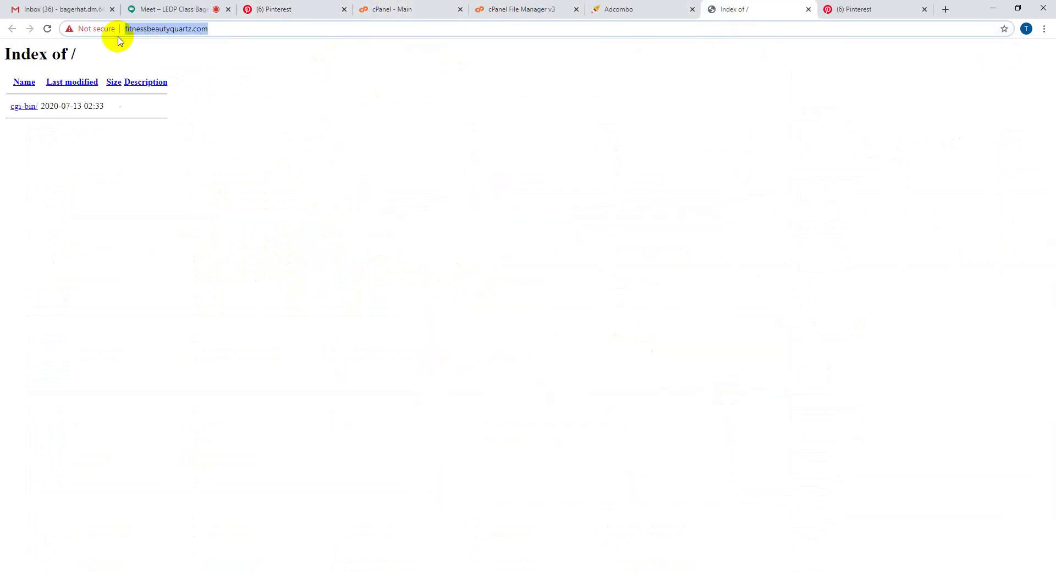
{"action": "left_click", "coordinate": [325, 8]}
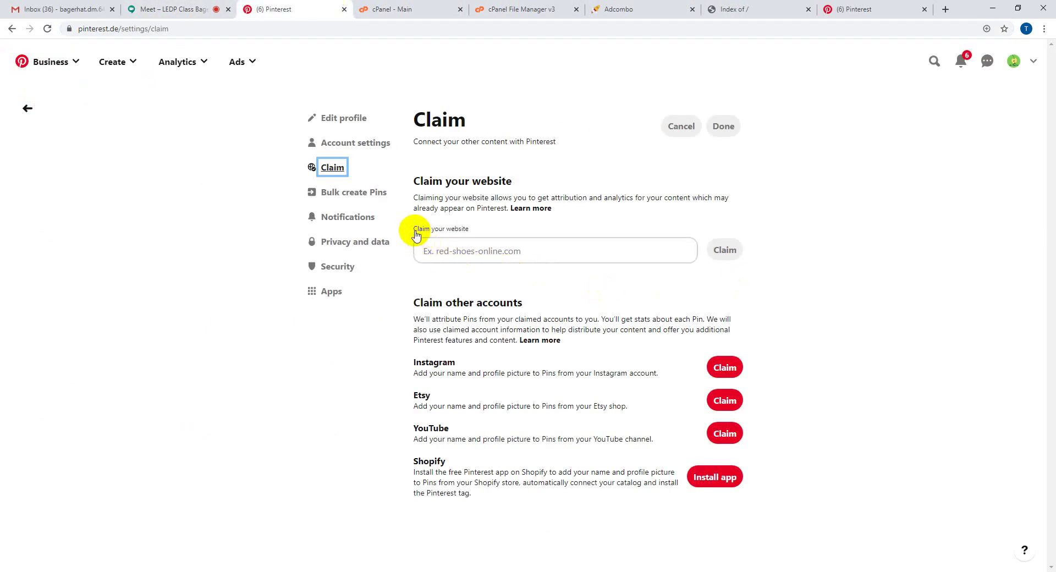
{"action": "left_click_drag", "start_coordinate": [410, 229], "coordinate": [495, 231]}
{"action": "left_click", "coordinate": [482, 252]}
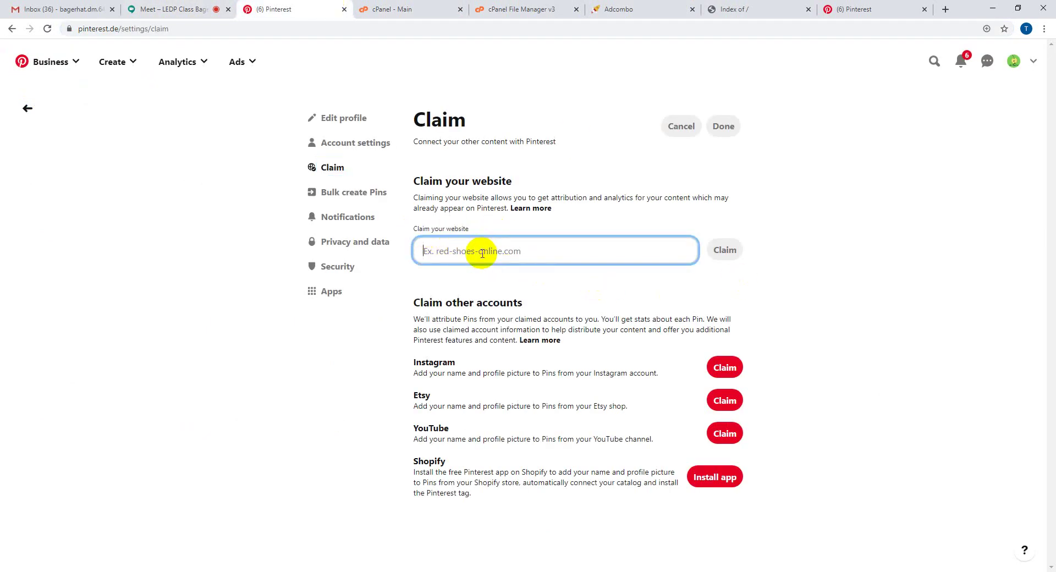
{"action": "type", "text": "fitnessbeautyquartz.com/"}
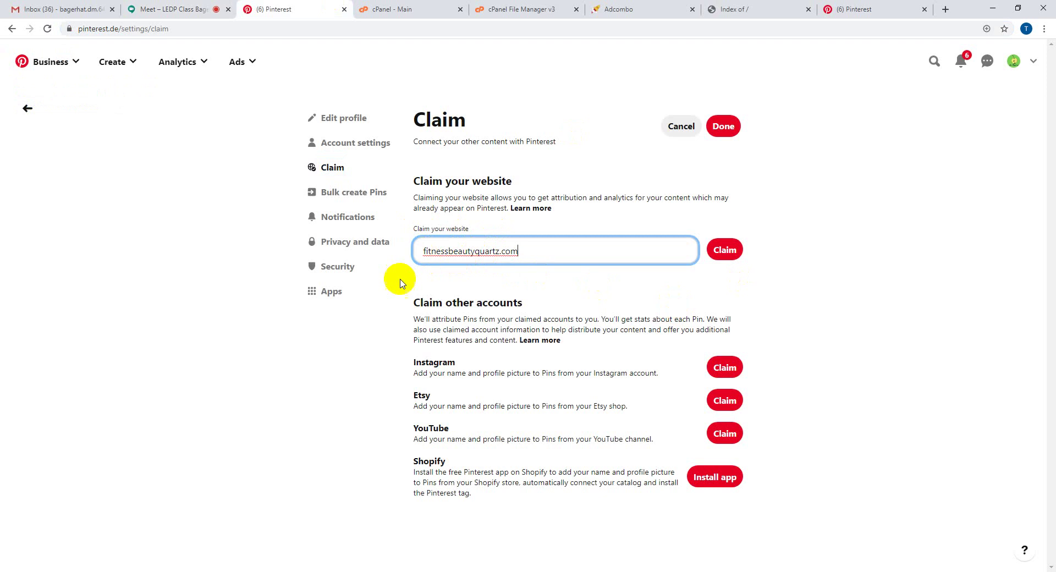
- Admit the Google Meet join request, then return to Pinterest's Claim settings
{"action": "left_click", "coordinate": [172, 9]}
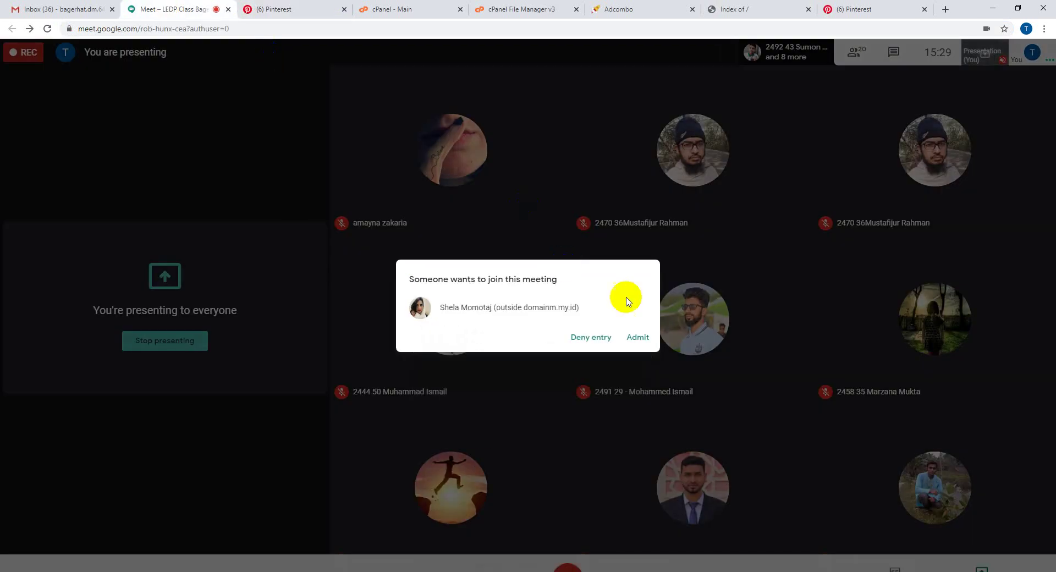
{"action": "left_click", "coordinate": [638, 337]}
{"action": "left_click", "coordinate": [536, 9]}
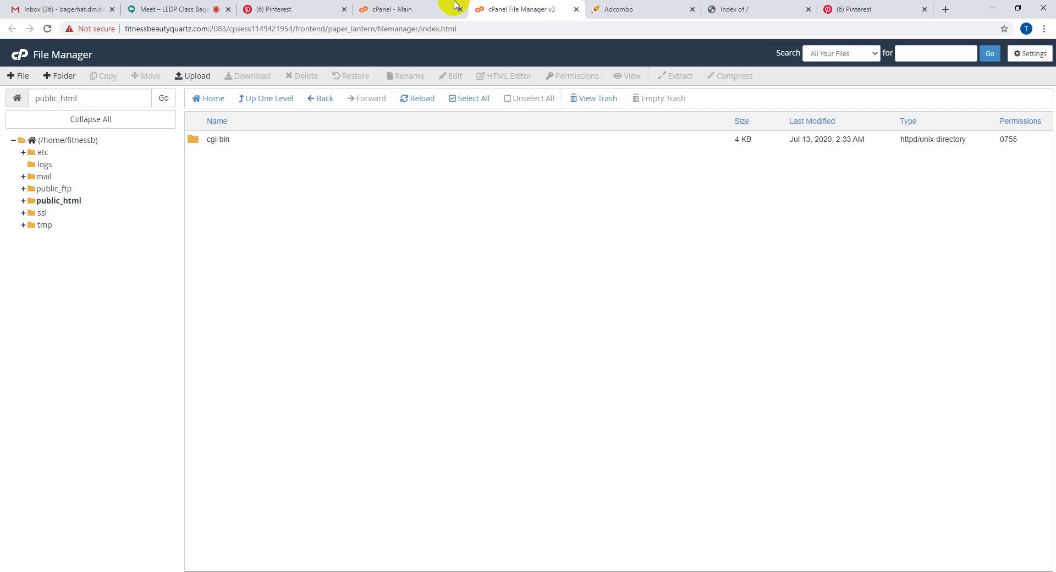
{"action": "left_click", "coordinate": [867, 9]}
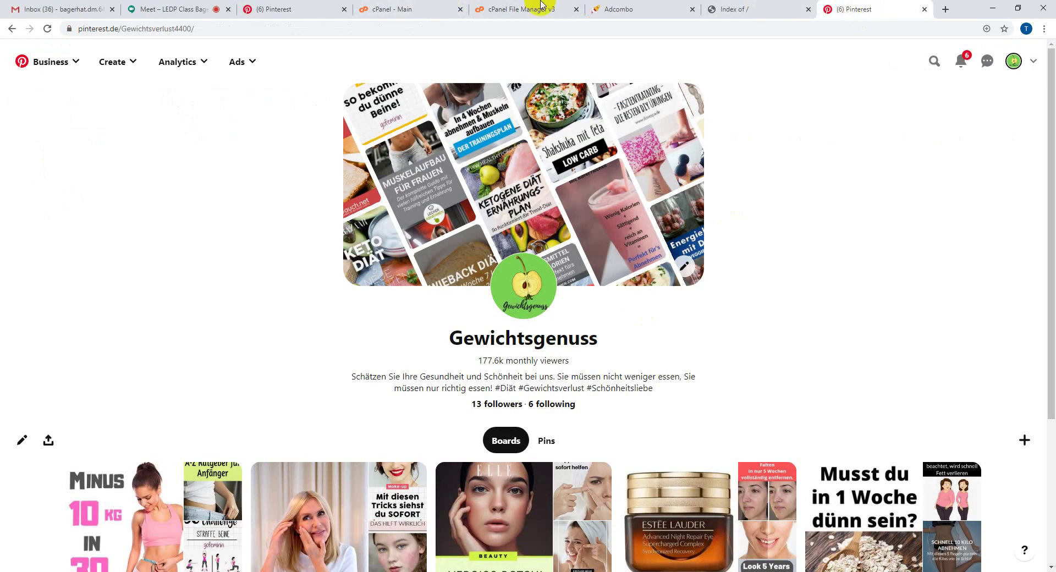
{"action": "left_click", "coordinate": [582, 9]}
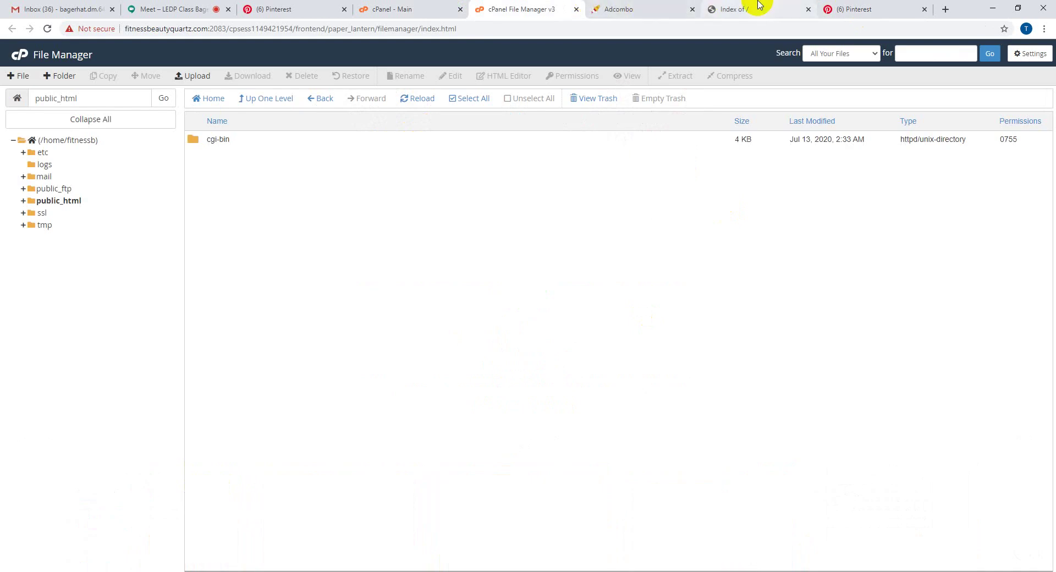
{"action": "left_click", "coordinate": [278, 8]}
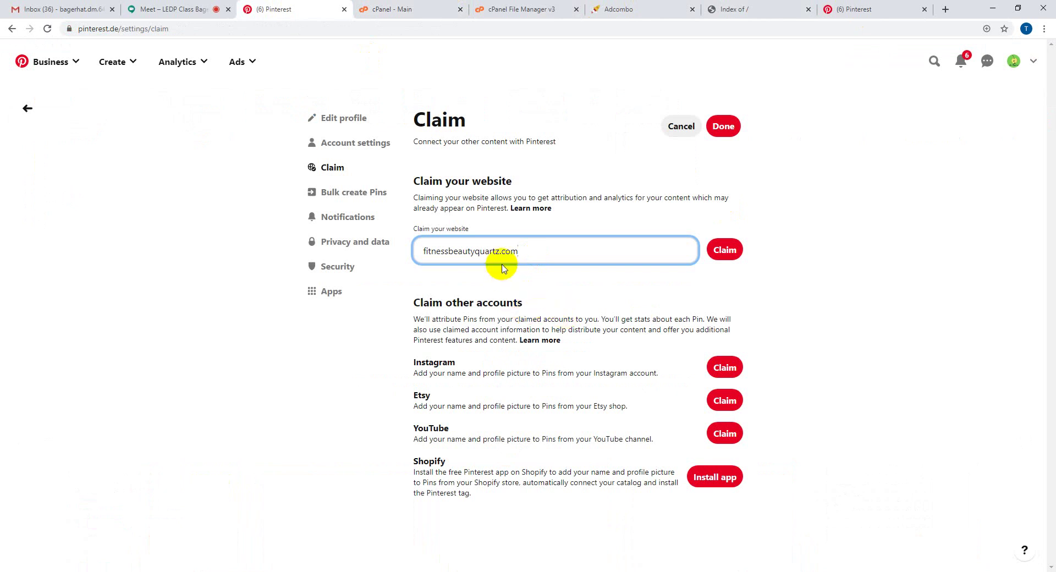
- Compare the claim field with the live site's address, then submit fitnessbeautyquartz.com for claiming
{"action": "left_click", "coordinate": [422, 253]}
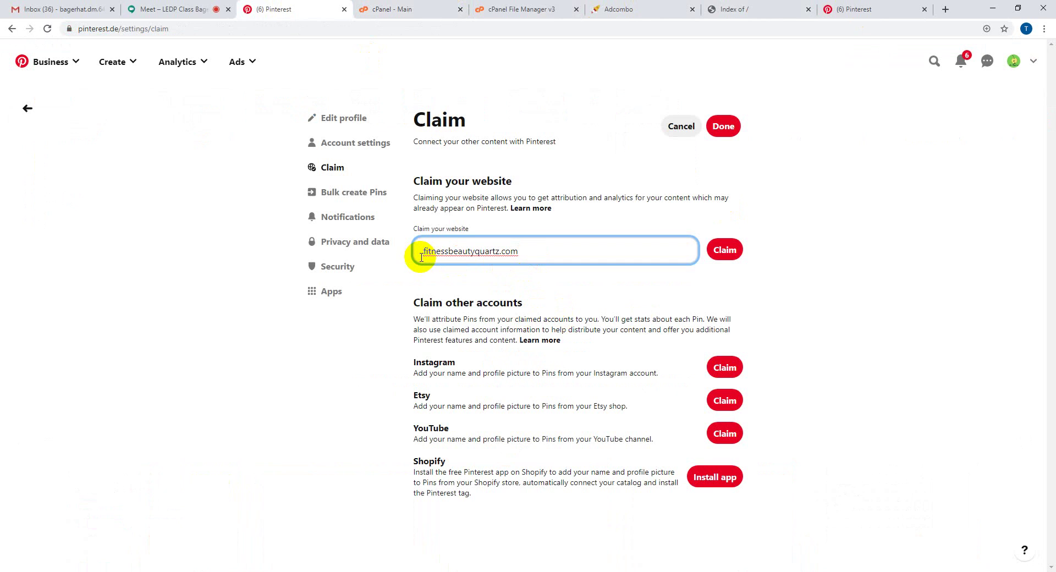
{"action": "left_click", "coordinate": [759, 8]}
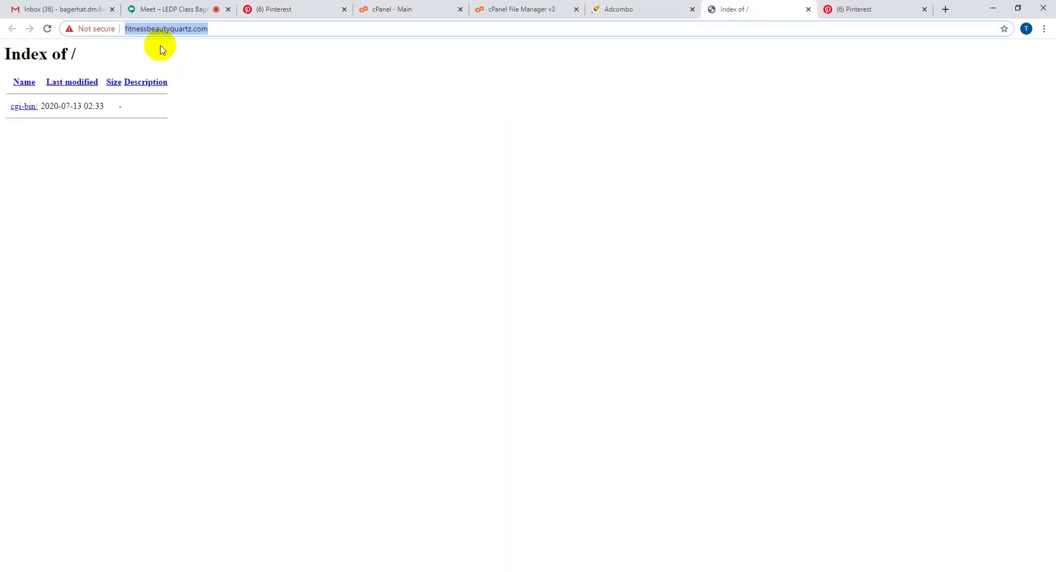
{"action": "left_click", "coordinate": [219, 30]}
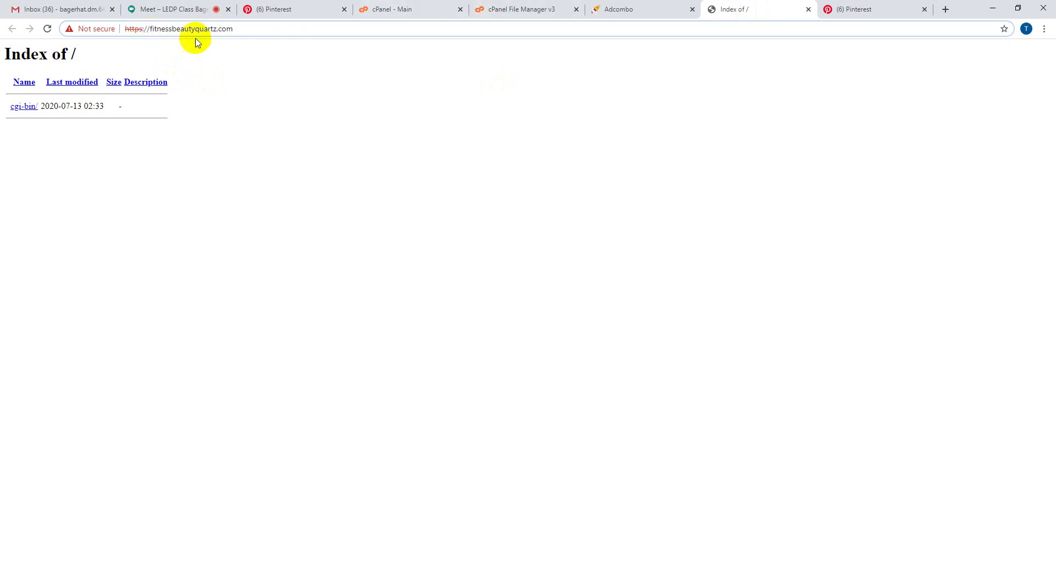
{"action": "left_click_drag", "start_coordinate": [124, 28], "coordinate": [146, 29]}
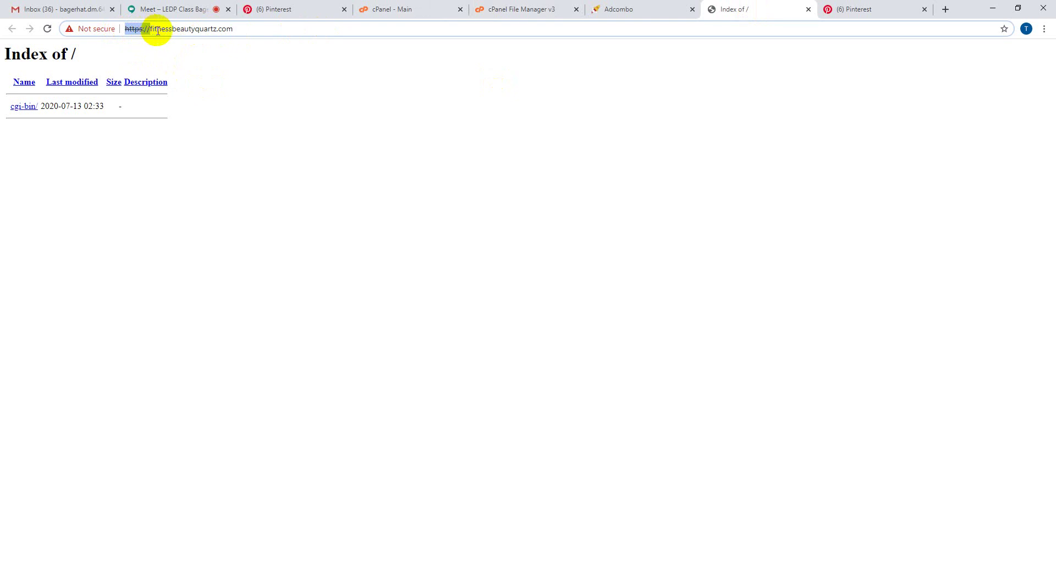
{"action": "left_click", "coordinate": [298, 8]}
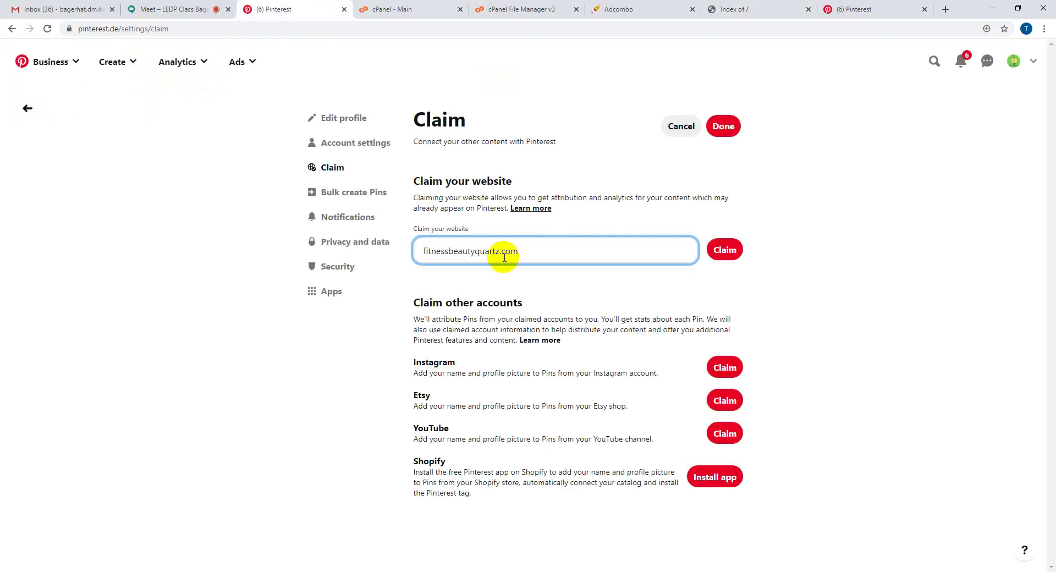
{"action": "triple_click", "coordinate": [486, 251]}
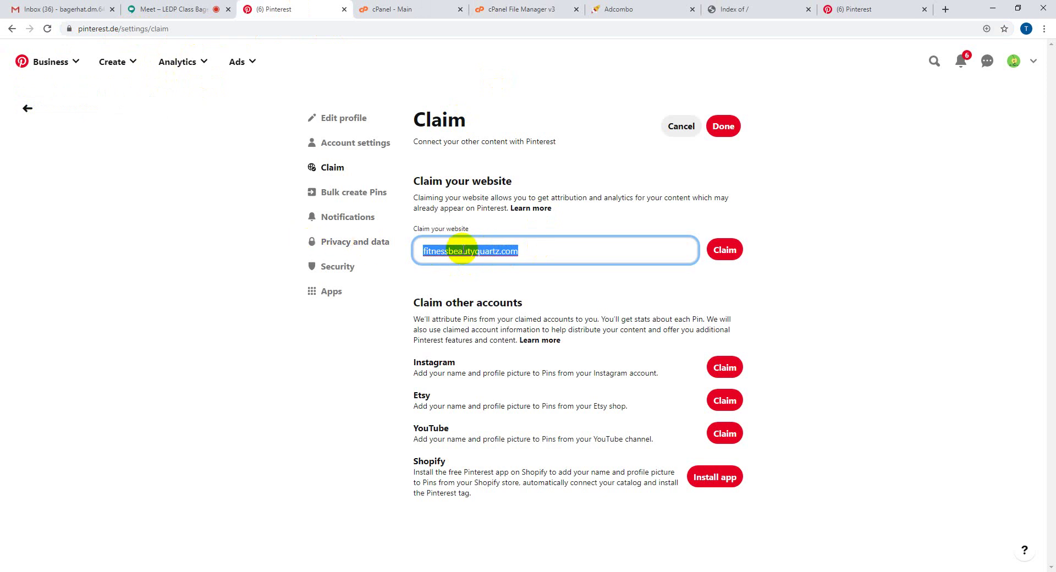
{"action": "left_click", "coordinate": [536, 252]}
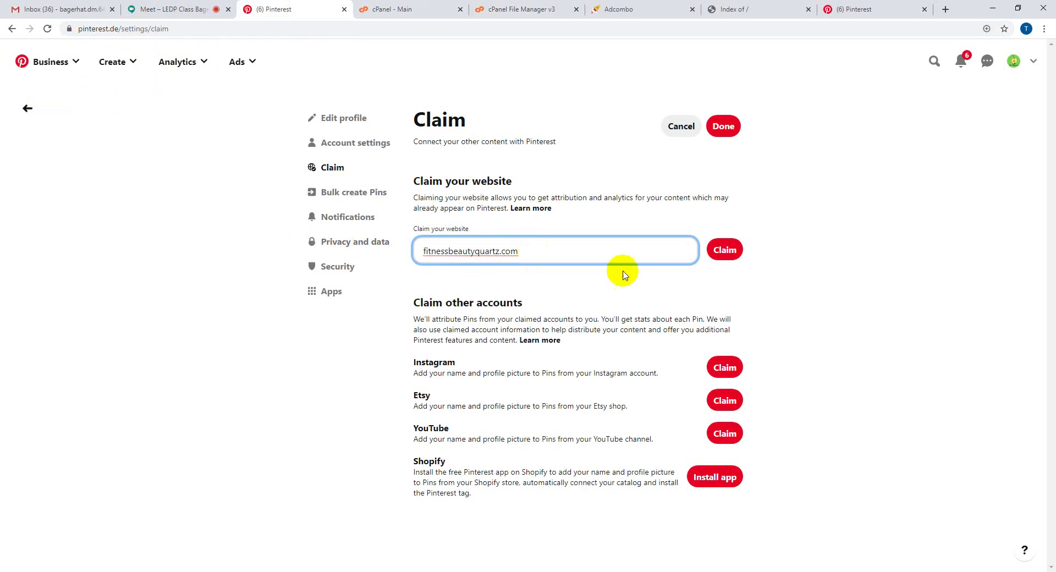
{"action": "left_click", "coordinate": [725, 250]}
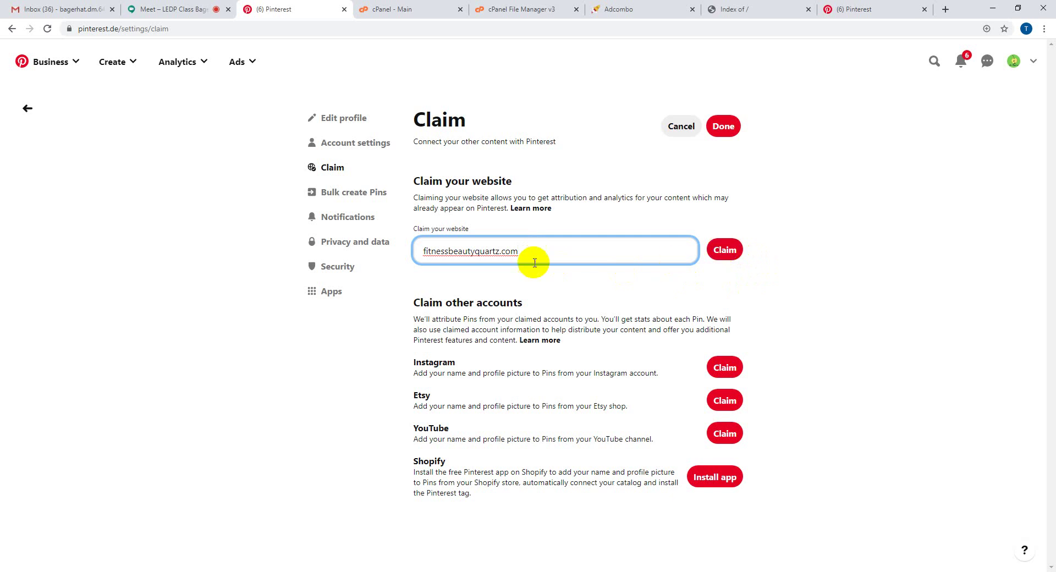
{"action": "left_click", "coordinate": [724, 254]}
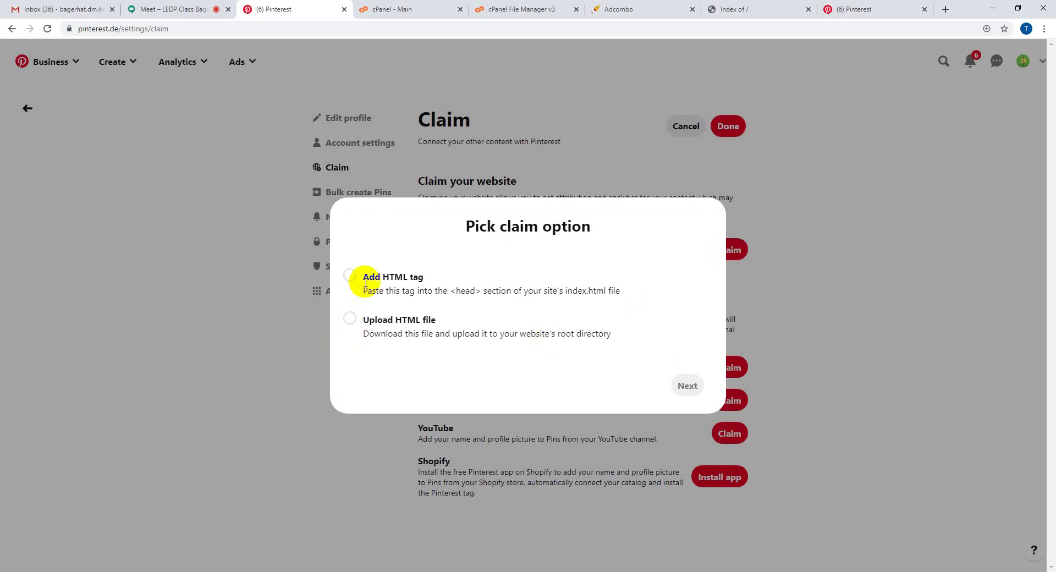
- Choose Upload HTML file as the claim option and download the verification HTML file
{"action": "left_click_drag", "start_coordinate": [368, 275], "coordinate": [422, 275]}
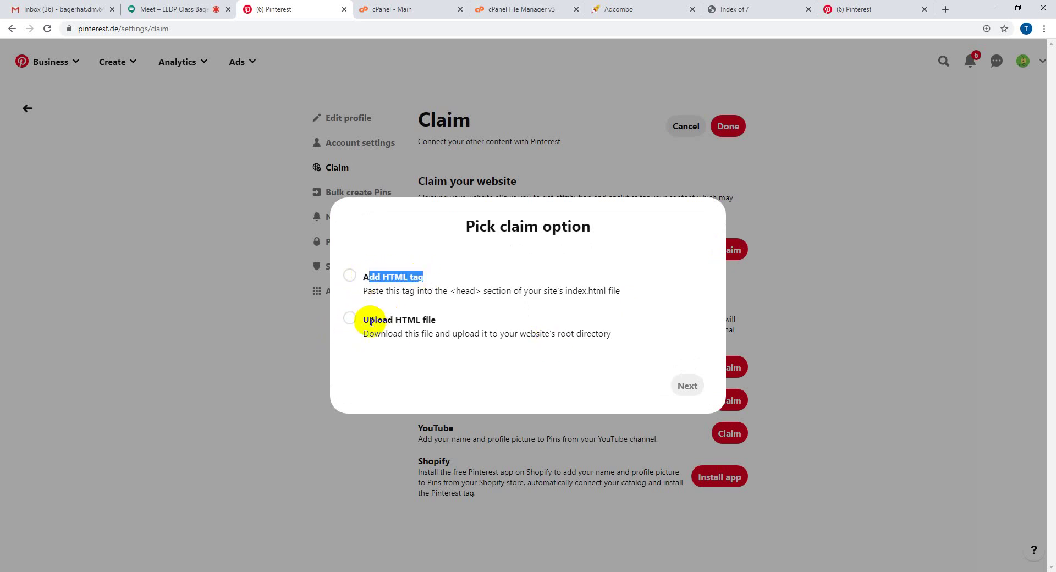
{"action": "left_click_drag", "start_coordinate": [355, 320], "coordinate": [437, 321]}
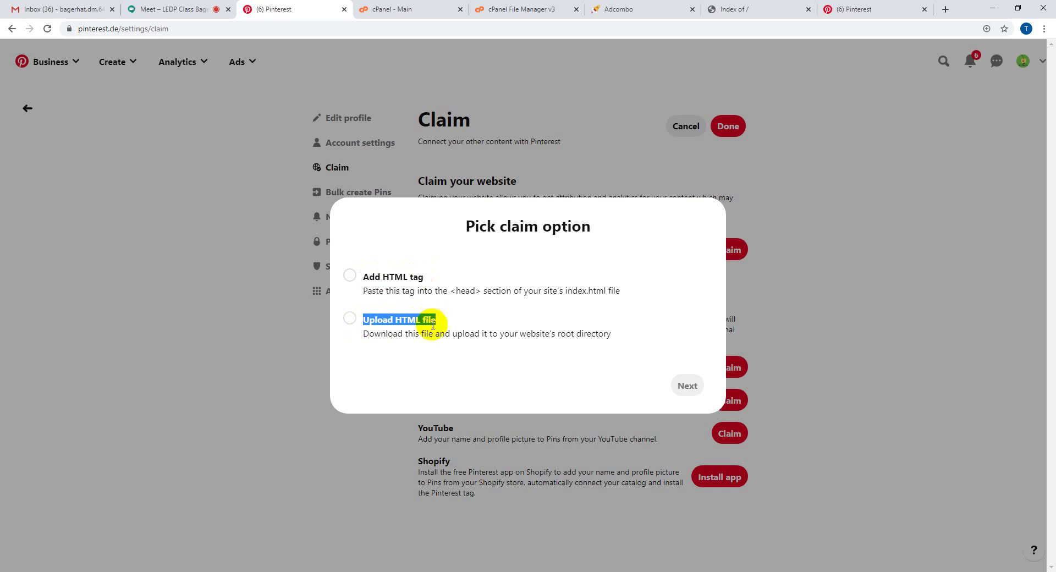
{"action": "left_click", "coordinate": [350, 318]}
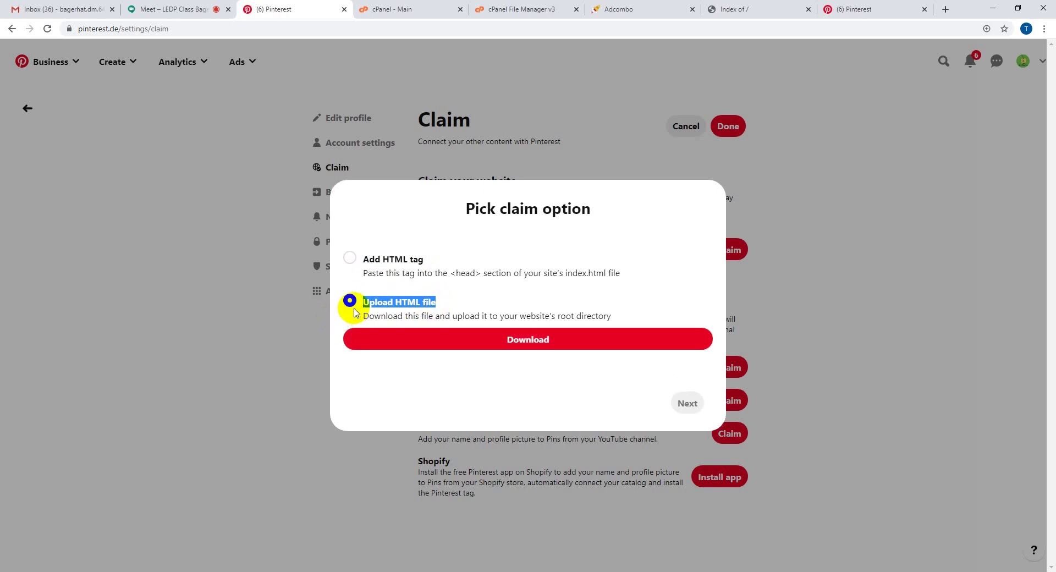
{"action": "left_click", "coordinate": [527, 341]}
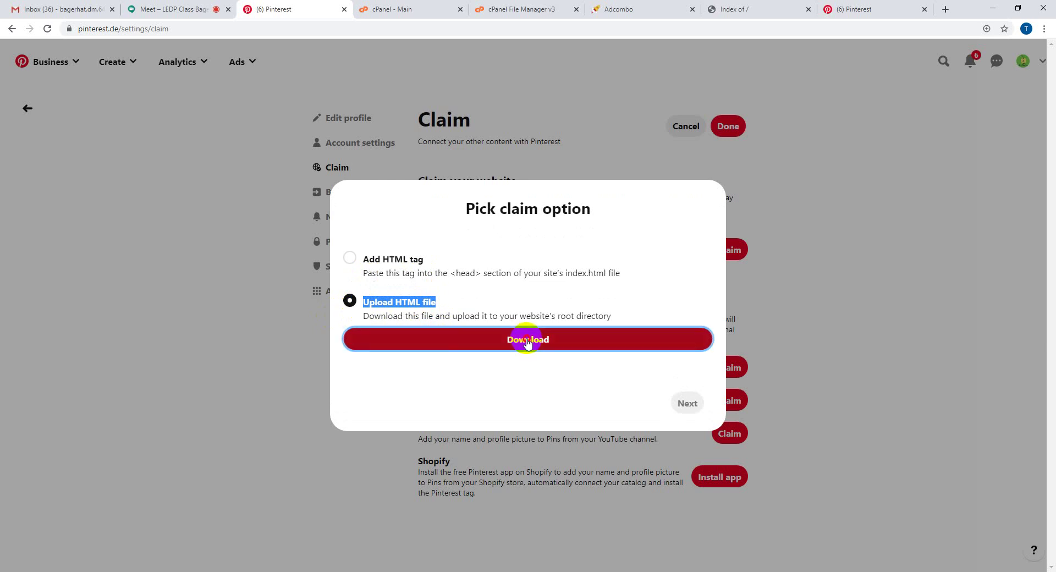
{"action": "left_click", "coordinate": [527, 341]}
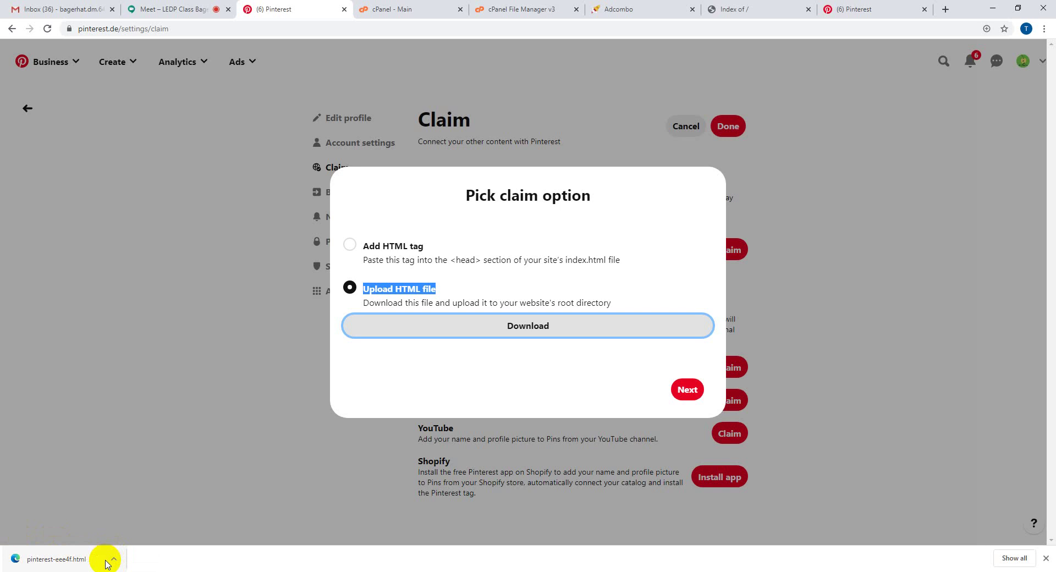
- Move the cPanel File Manager tab in front of the cPanel dashboard tab
{"action": "left_click", "coordinate": [384, 9]}
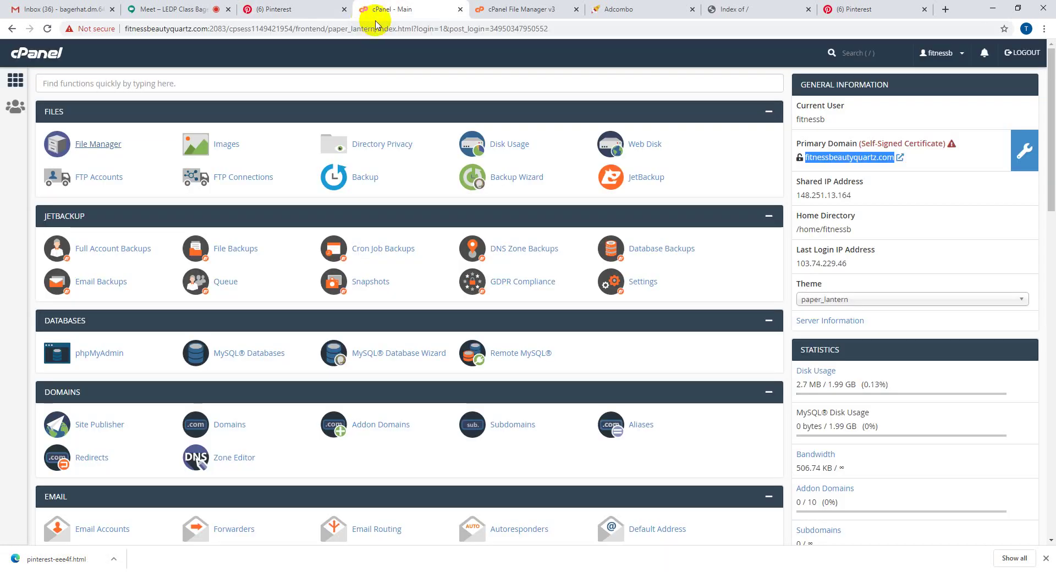
{"action": "left_click", "coordinate": [497, 7]}
{"action": "left_click_drag", "start_coordinate": [497, 7], "coordinate": [400, 7]}
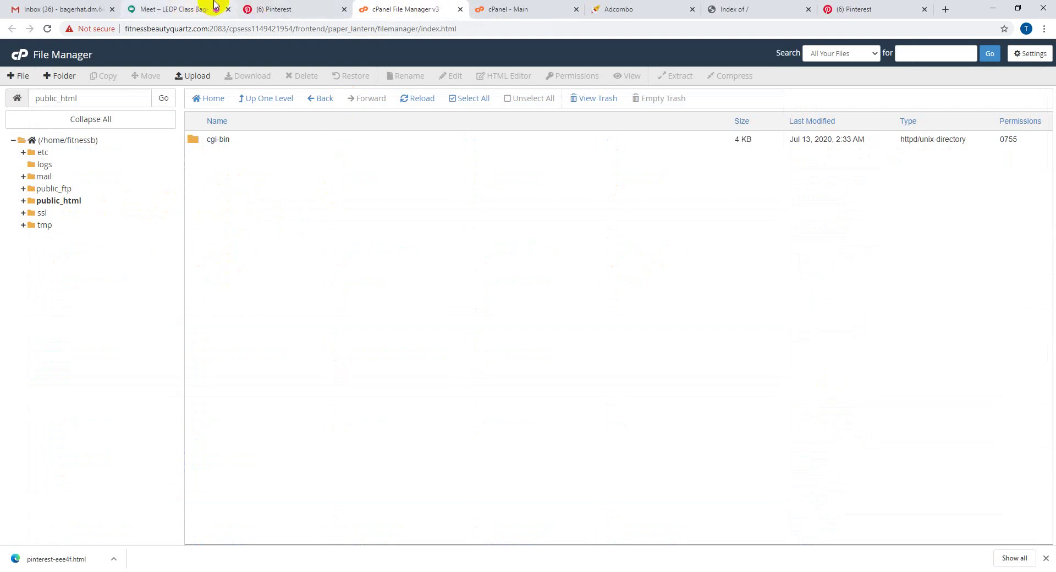
- Show the downloaded pinterest-eee4f file in the Downloads folder, then return to cPanel File Manager
{"action": "left_click", "coordinate": [254, 8]}
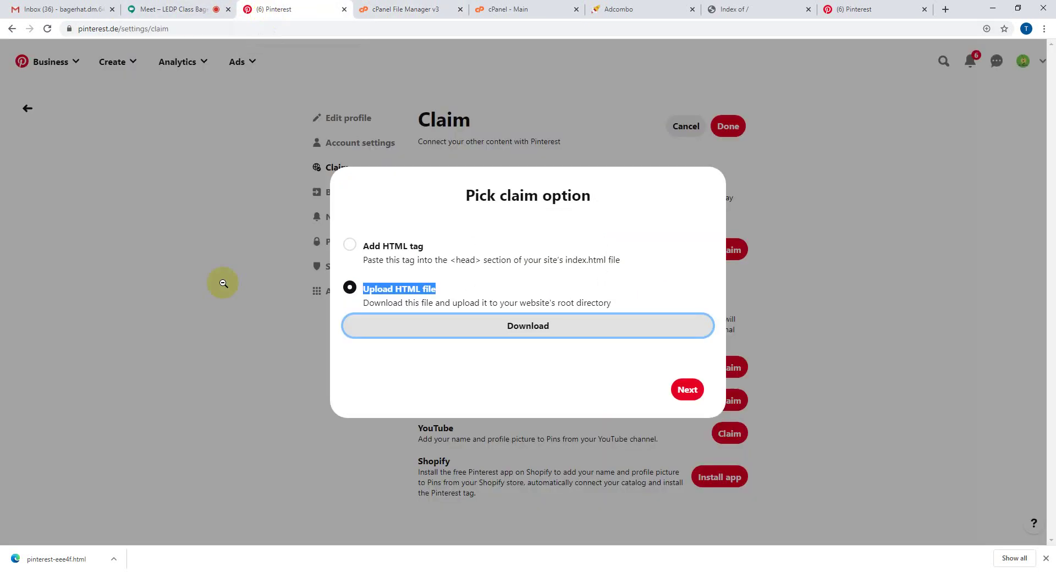
{"action": "left_click", "coordinate": [115, 558]}
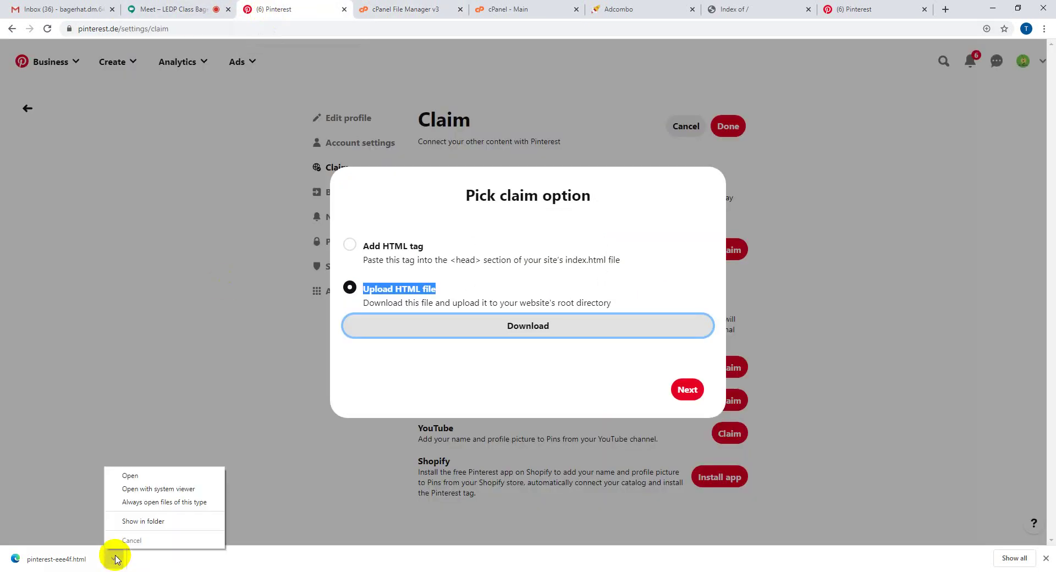
{"action": "left_click", "coordinate": [182, 523]}
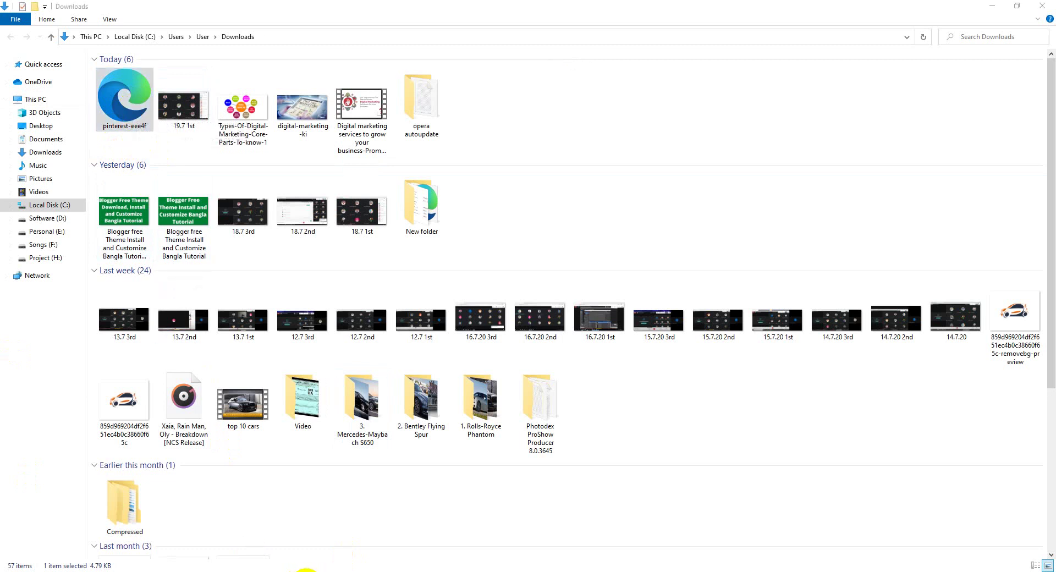
{"action": "left_click", "coordinate": [306, 571]}
{"action": "left_click", "coordinate": [392, 2]}
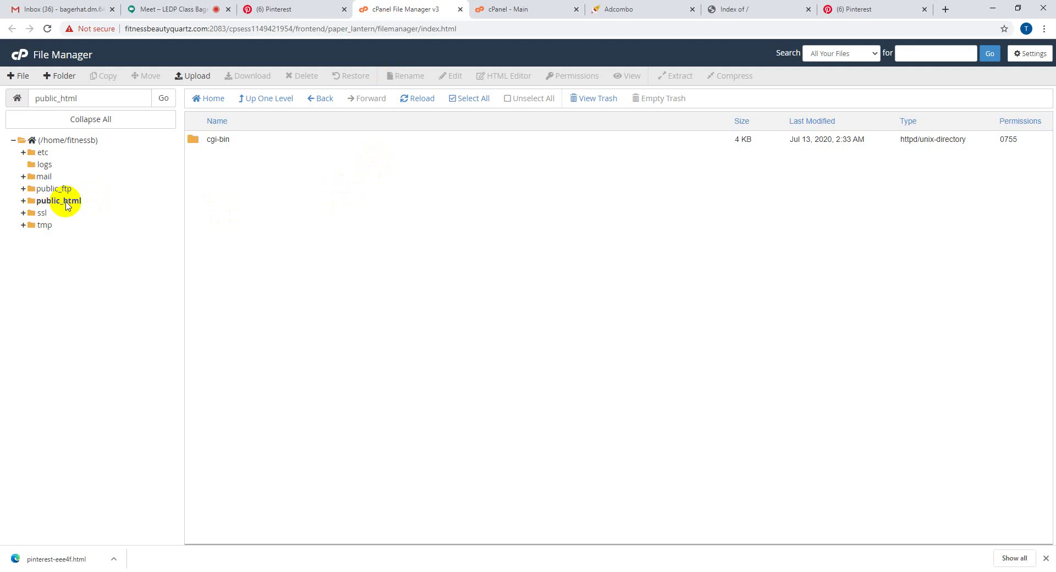
- Upload pinterest-eee4f from the Downloads folder through File Manager's Upload page
{"action": "left_click", "coordinate": [180, 76]}
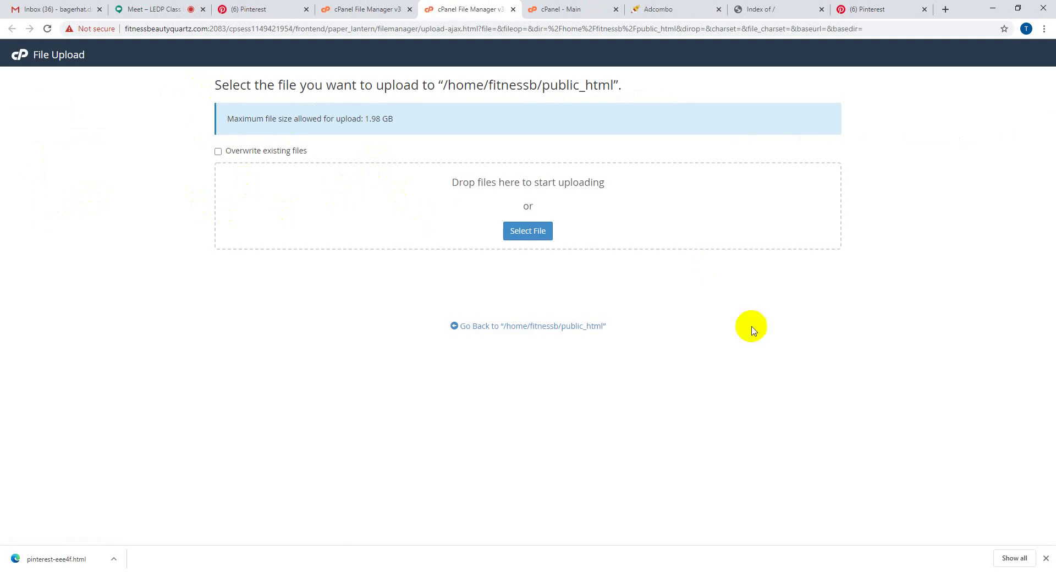
{"action": "left_click", "coordinate": [534, 232]}
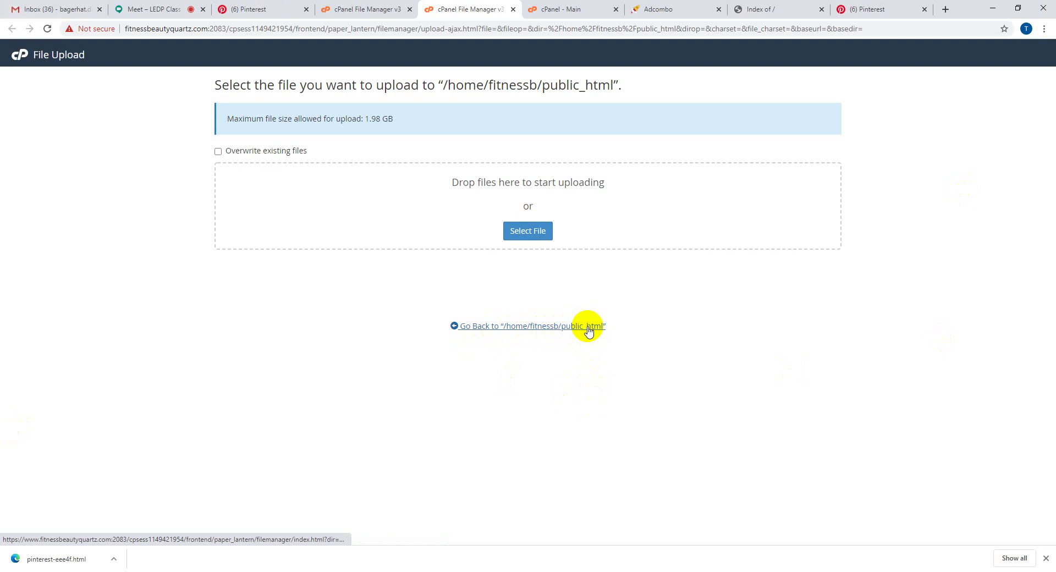
{"action": "left_click", "coordinate": [525, 235]}
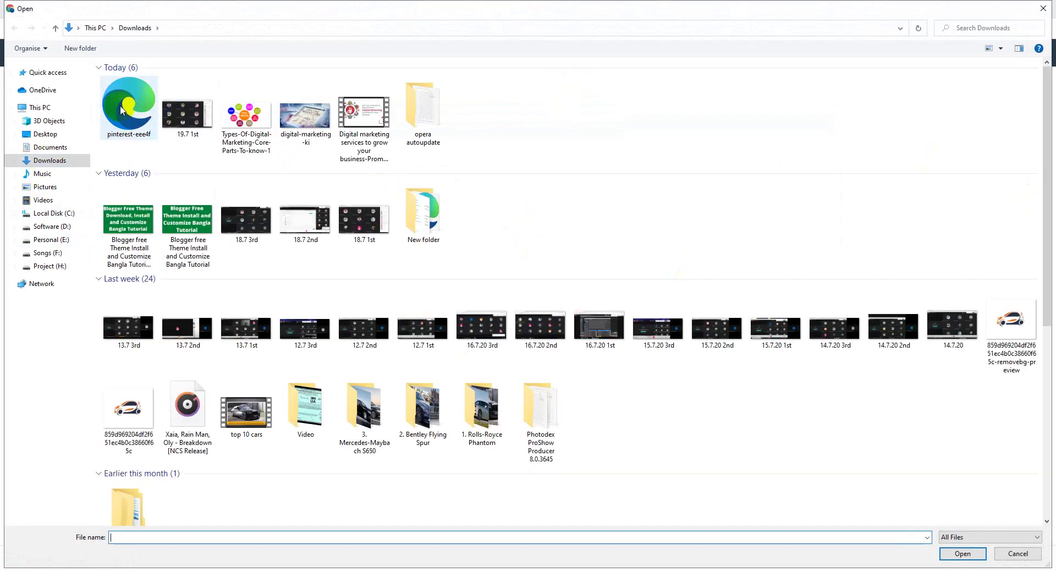
{"action": "double_click", "coordinate": [126, 126]}
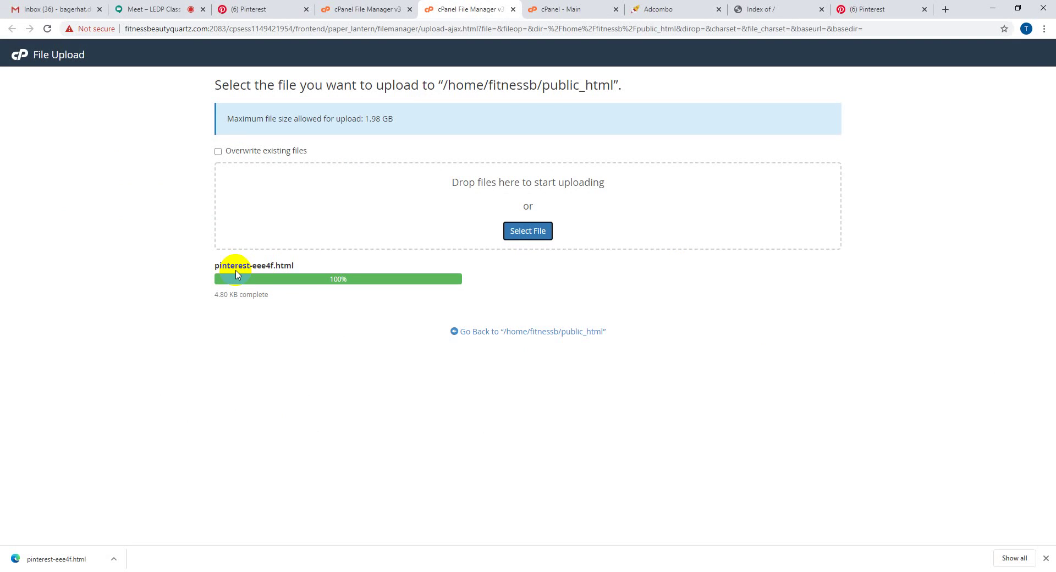
- Confirm the pinterest-eee4f.html upload shows complete, then close the File Upload page
{"action": "left_click", "coordinate": [264, 9]}
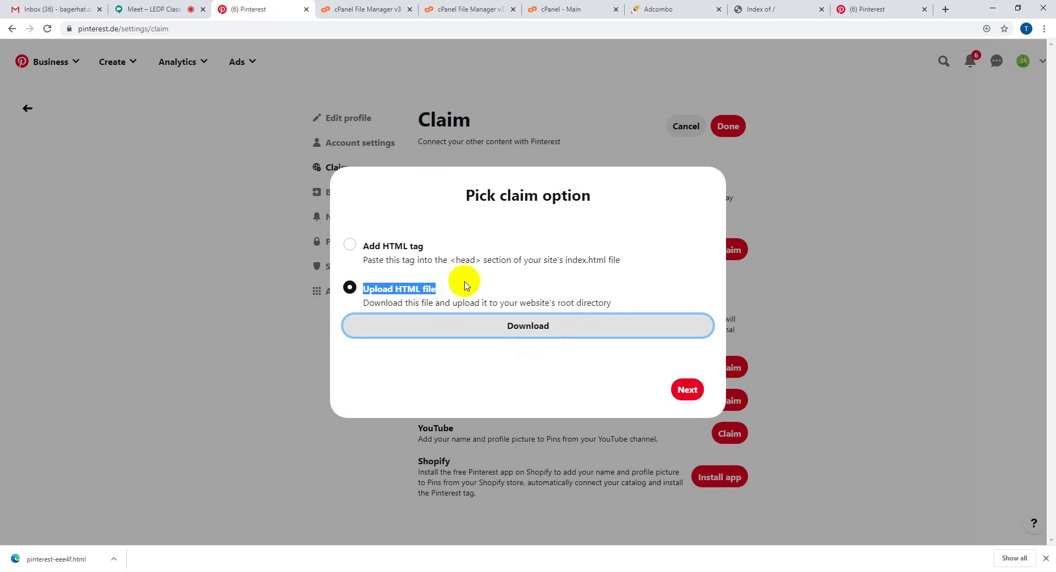
{"action": "left_click", "coordinate": [388, 8]}
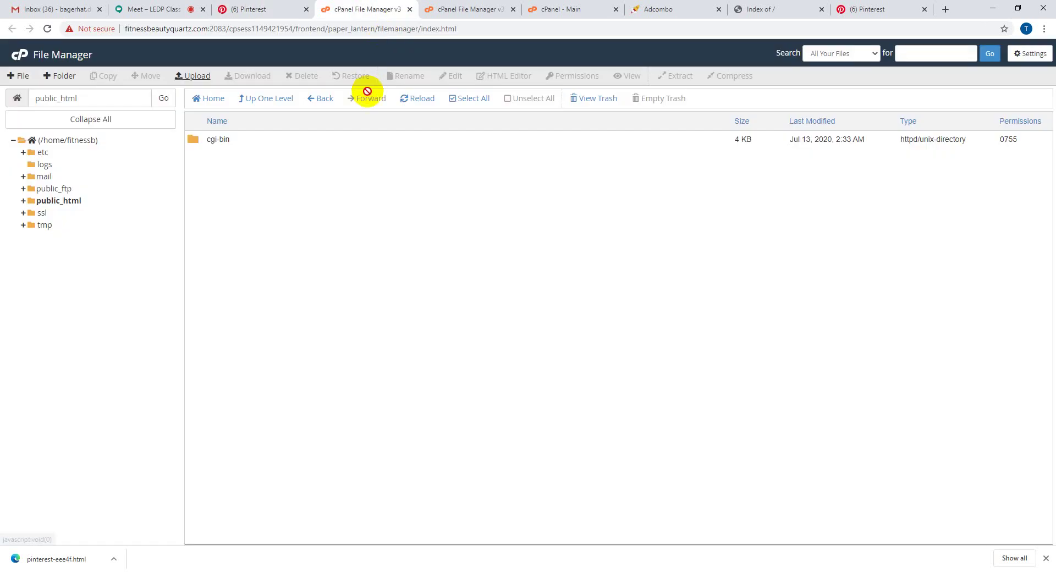
{"action": "left_click", "coordinate": [464, 8]}
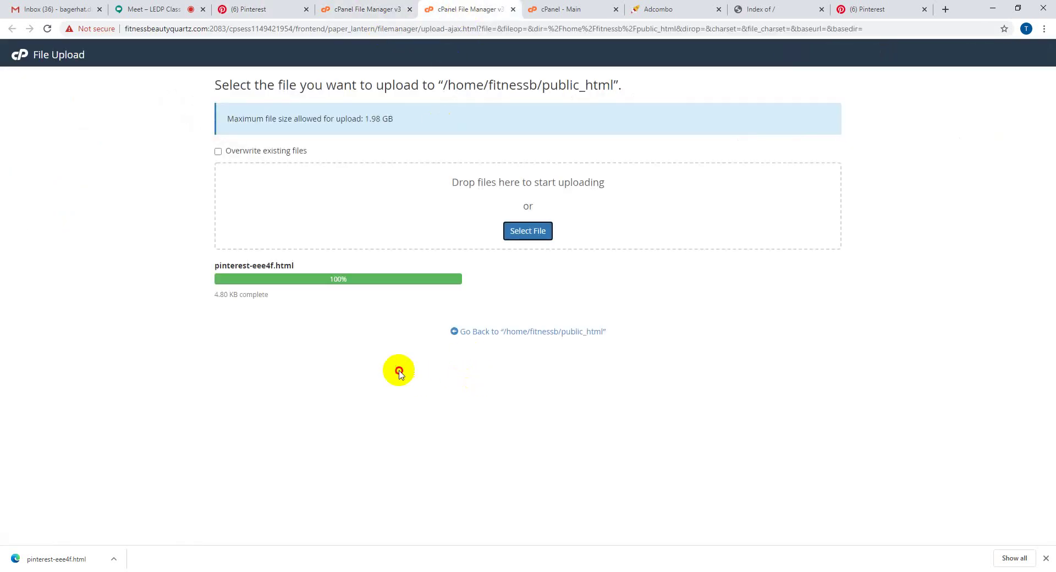
{"action": "mouse_move", "coordinate": [279, 297]}
{"action": "left_mouse_down"}
{"action": "mouse_move", "coordinate": [244, 298]}
{"action": "mouse_move", "coordinate": [282, 296]}
{"action": "mouse_move", "coordinate": [268, 296]}
{"action": "left_mouse_up"}
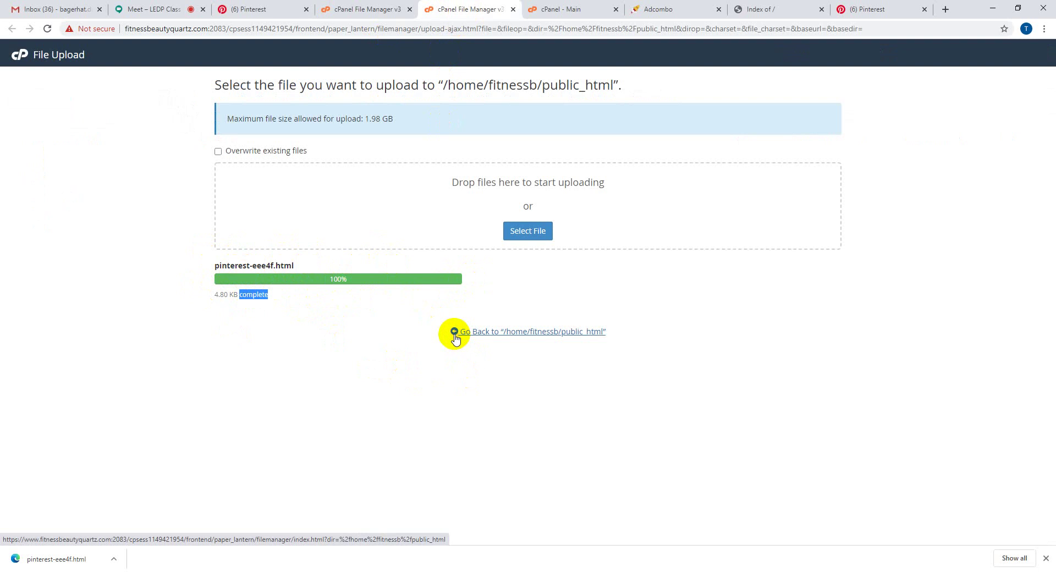
{"action": "key", "text": "ctrl+w"}
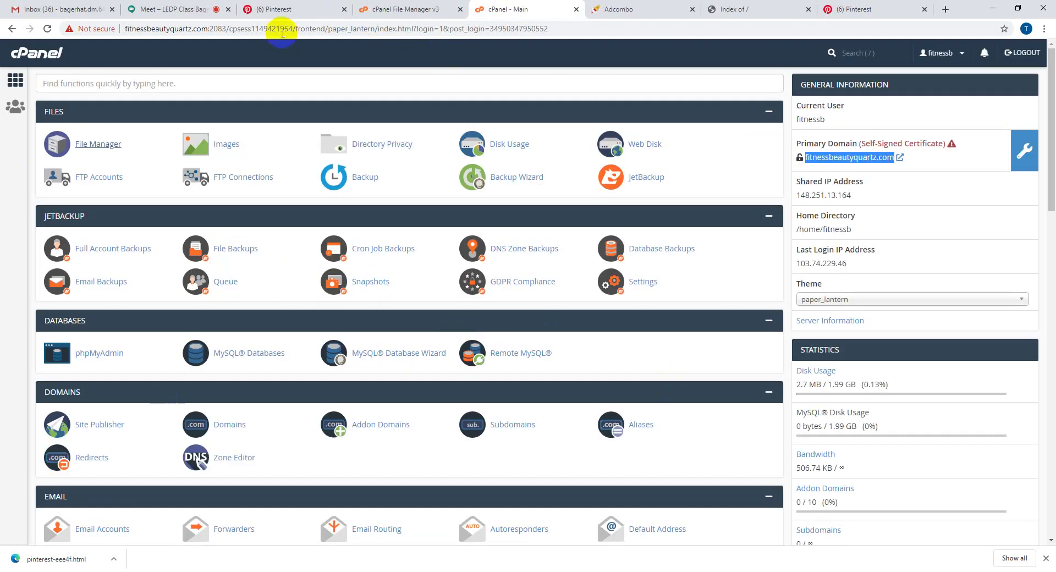
- Reopen File Manager from the cPanel dashboard and open the public_html folder
{"action": "left_click", "coordinate": [403, 9]}
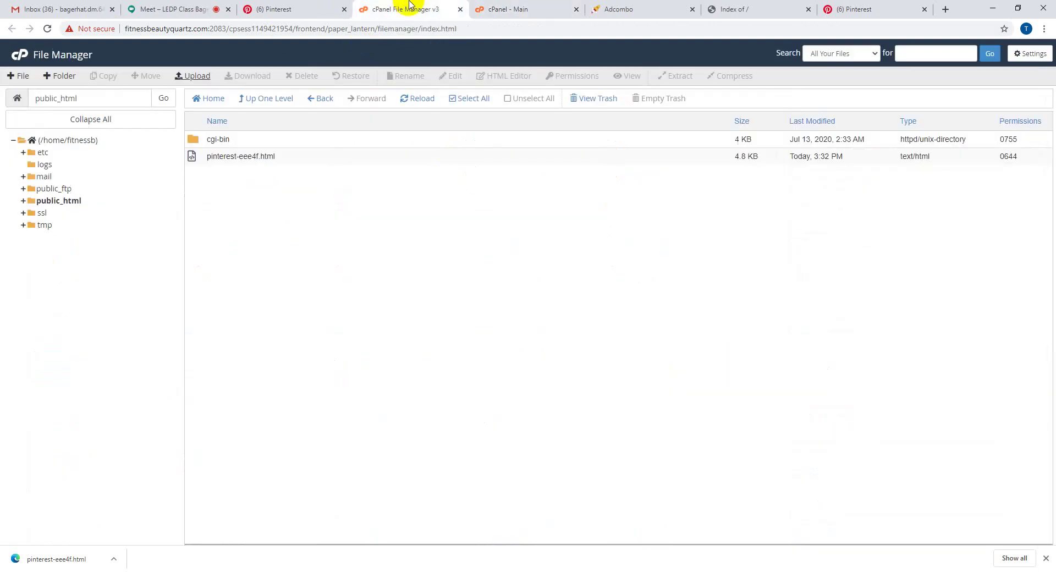
{"action": "left_click", "coordinate": [536, 7]}
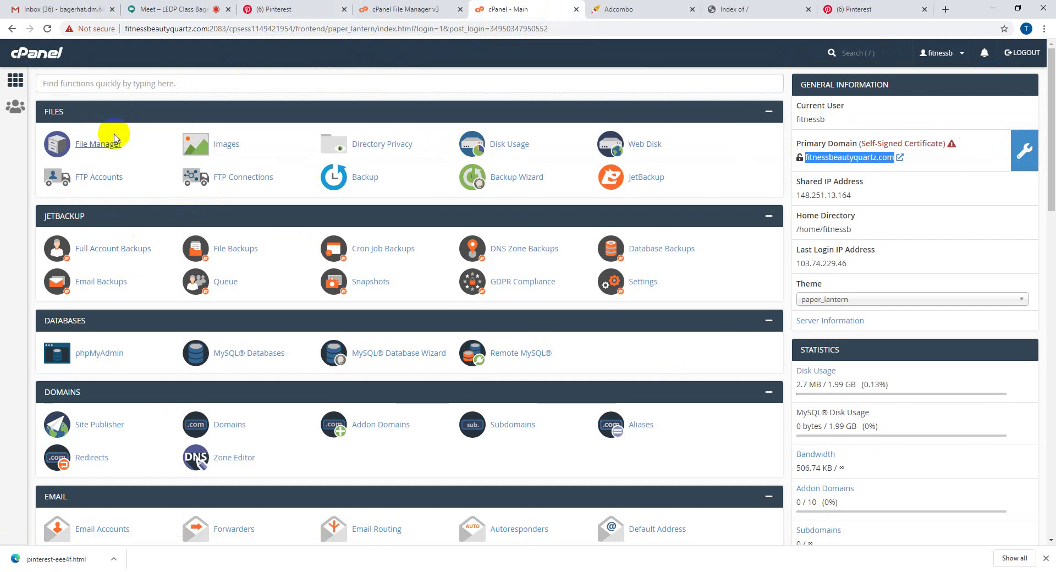
{"action": "left_click", "coordinate": [98, 144]}
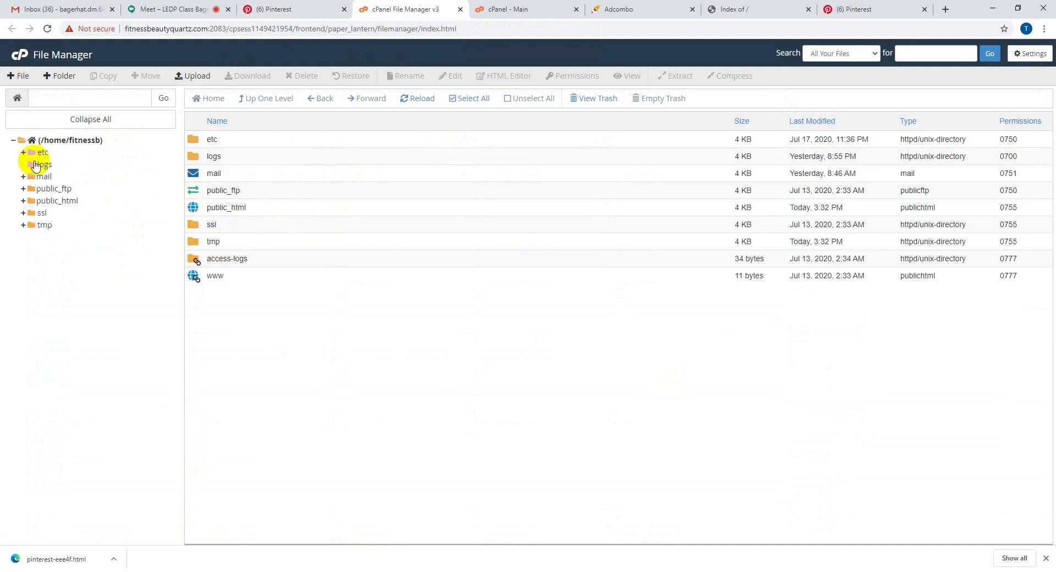
{"action": "double_click", "coordinate": [277, 212]}
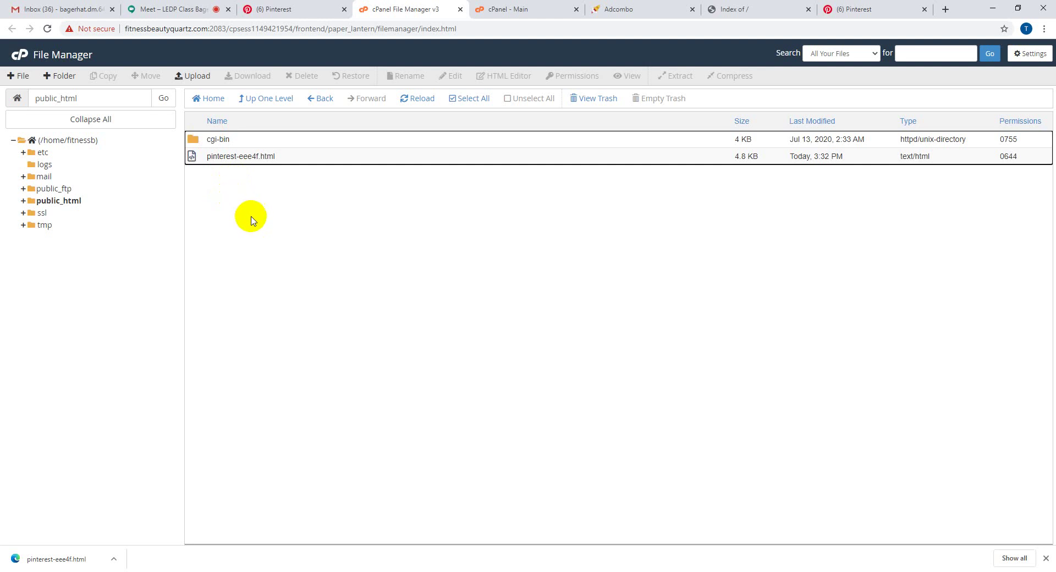
- Continue the fitnessbeautyquartz.com claim to the Submit for review step with its 24-hour check note
{"action": "left_click", "coordinate": [273, 6]}
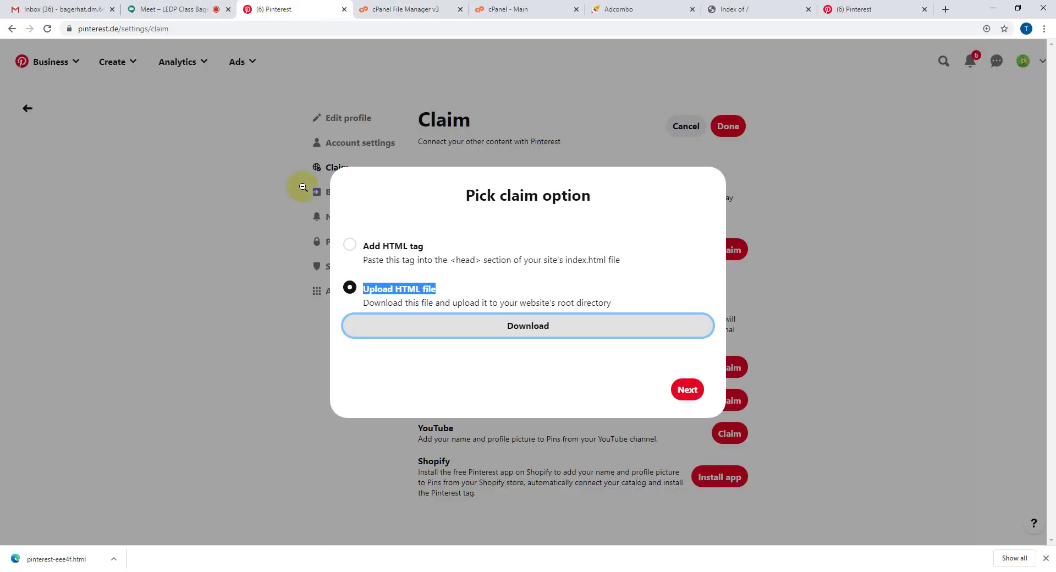
{"action": "left_click", "coordinate": [688, 392]}
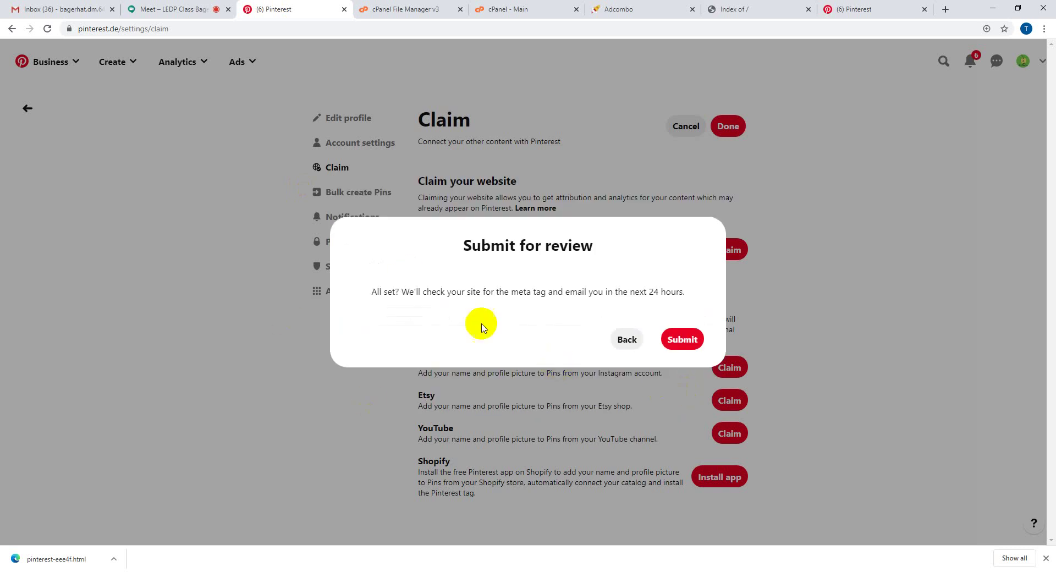
{"action": "left_click_drag", "start_coordinate": [465, 246], "coordinate": [605, 279]}
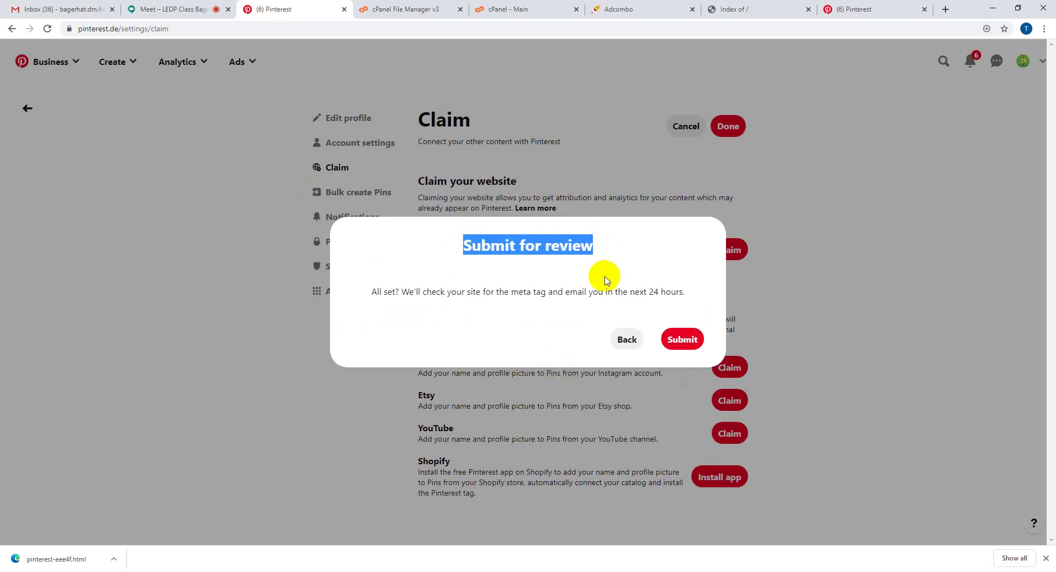
{"action": "left_click_drag", "start_coordinate": [416, 292], "coordinate": [686, 304]}
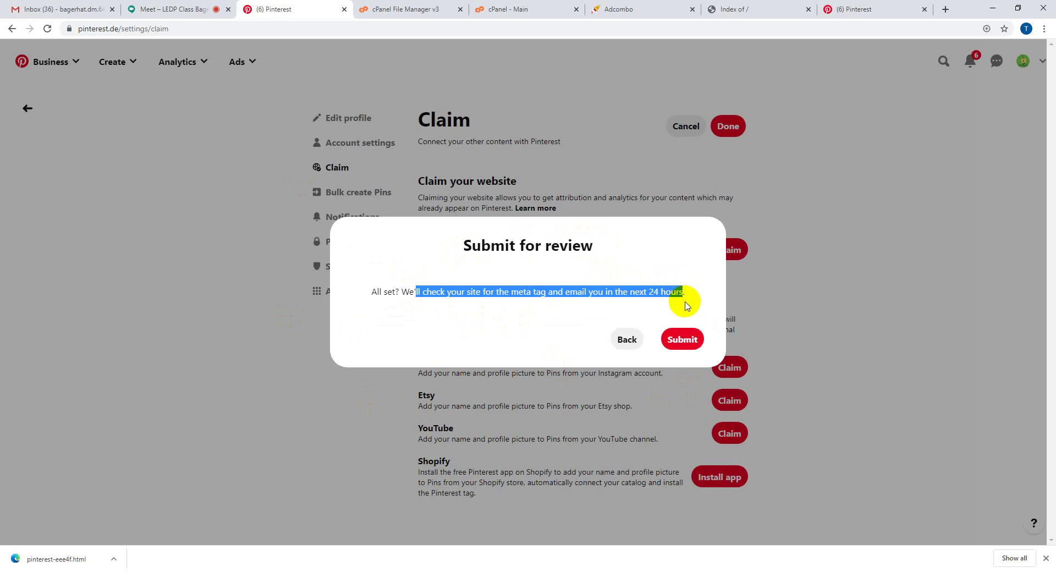
- Submit the claim for review and reload the Claim settings page
{"action": "left_click", "coordinate": [684, 340]}
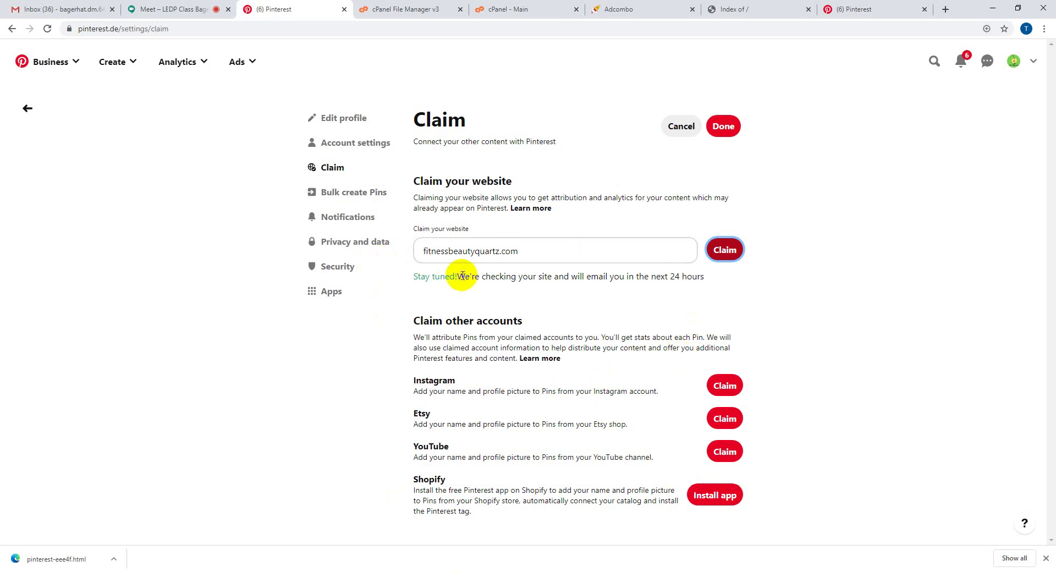
{"action": "left_click_drag", "start_coordinate": [471, 276], "coordinate": [456, 276]}
{"action": "left_click_drag", "start_coordinate": [553, 276], "coordinate": [721, 286]}
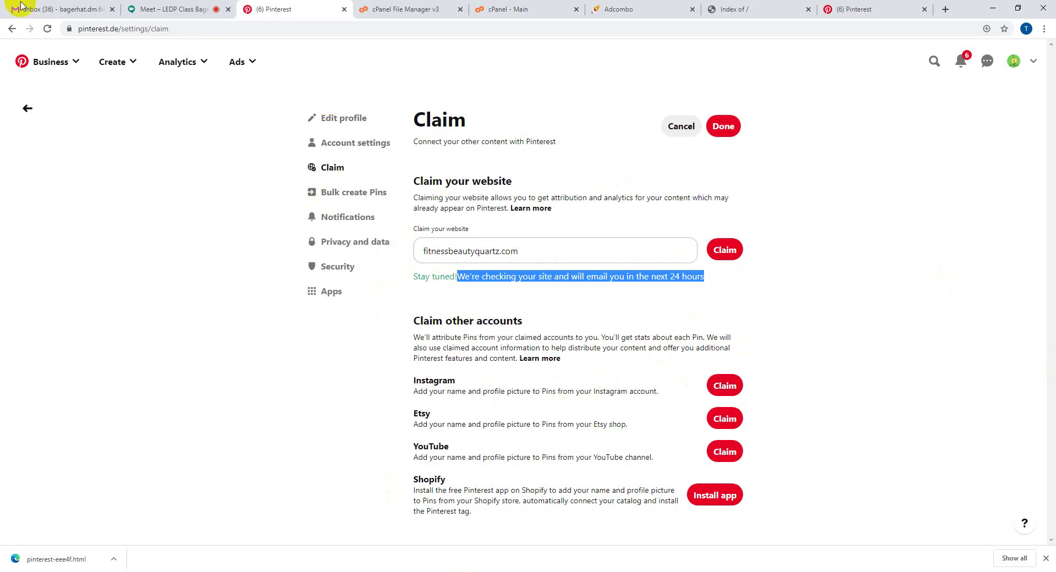
{"action": "left_click", "coordinate": [47, 29]}
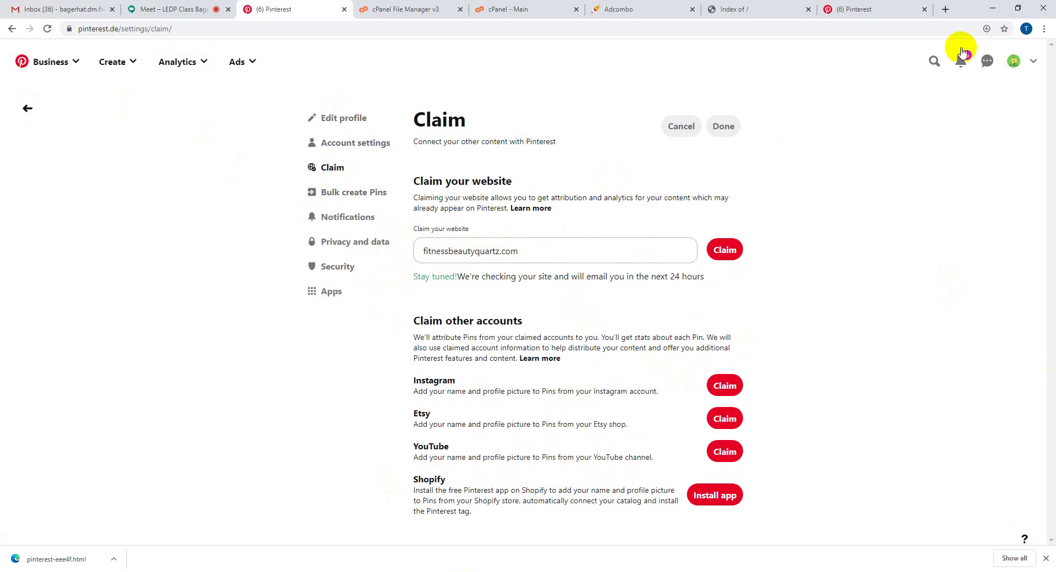
- Open the Gewichtsgenuss profile, check its fitnessbeautyquartz.com link, and close the download bar
{"action": "left_click", "coordinate": [1014, 62]}
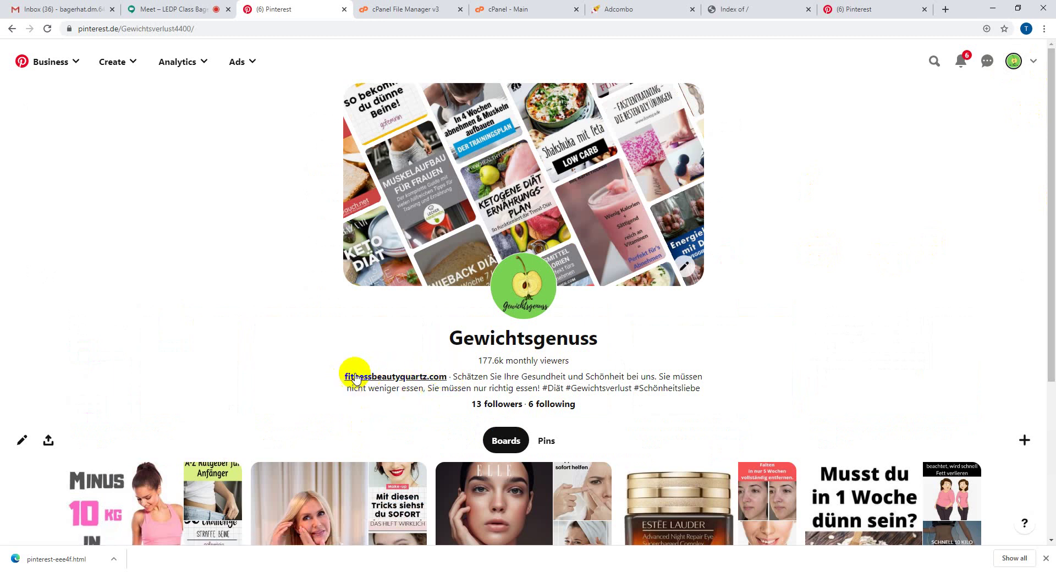
{"action": "left_click_drag", "start_coordinate": [335, 377], "coordinate": [444, 378]}
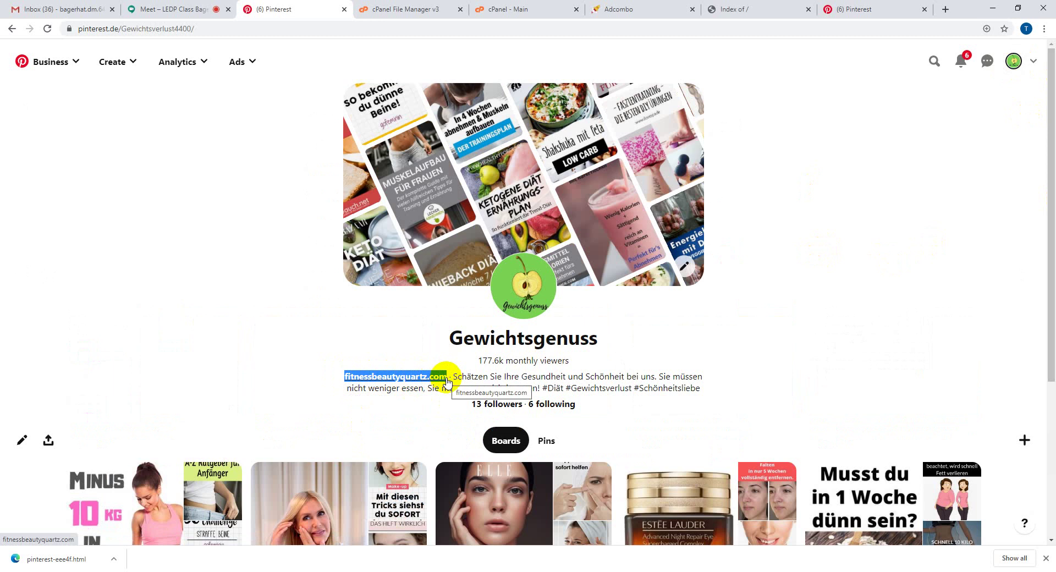
{"action": "left_click", "coordinate": [297, 335]}
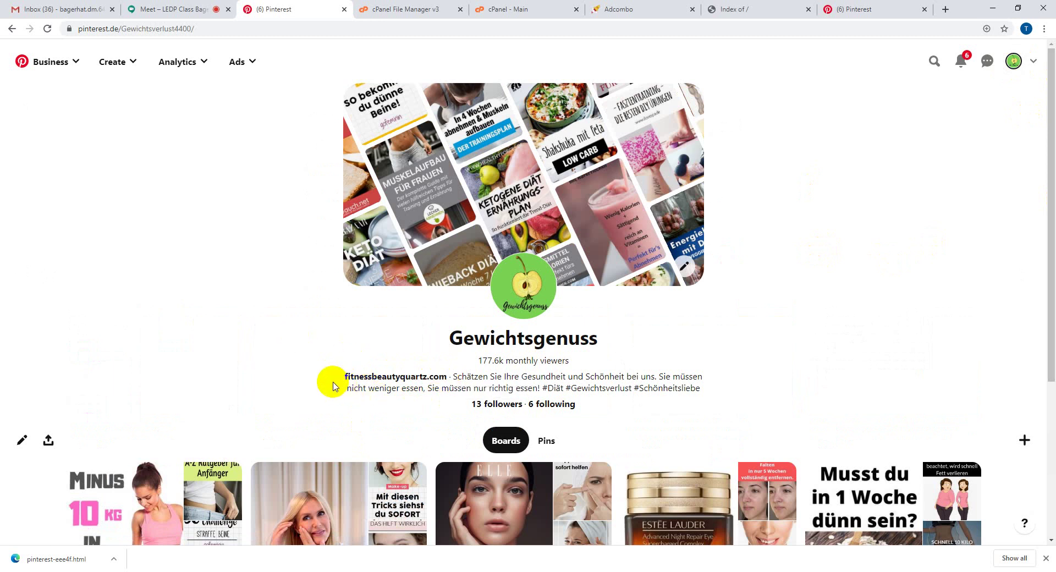
{"action": "left_click", "coordinate": [1046, 559]}
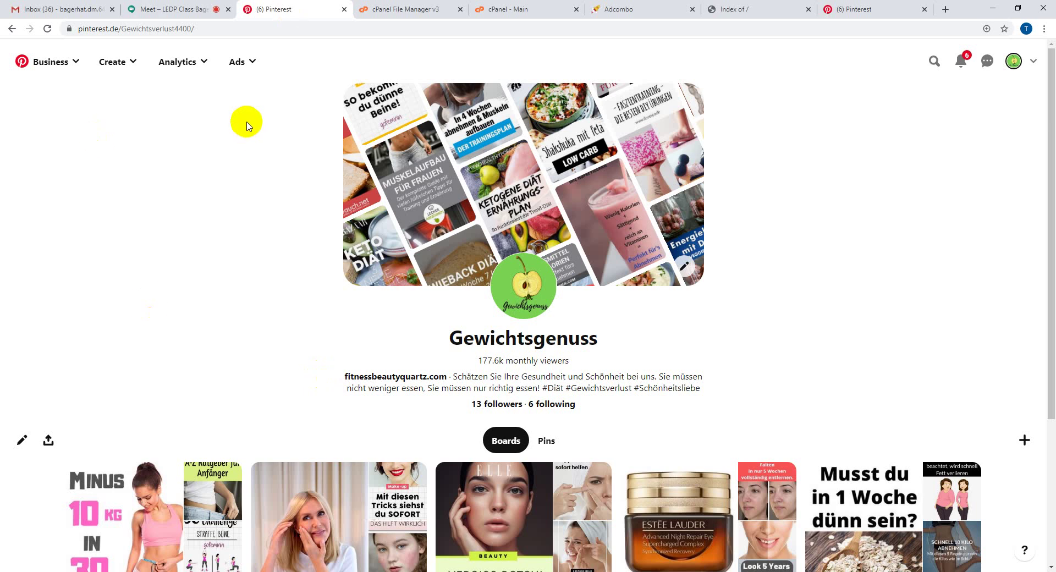
- Search Pinterest for 'fit for fun' and filter the results to People
{"action": "left_click", "coordinate": [851, 5]}
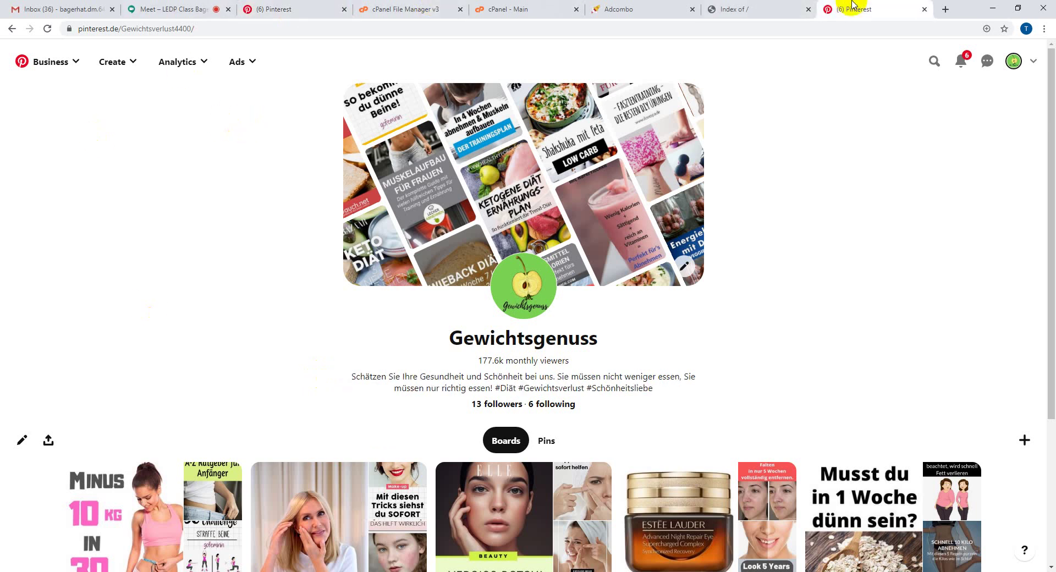
{"action": "left_click", "coordinate": [934, 61]}
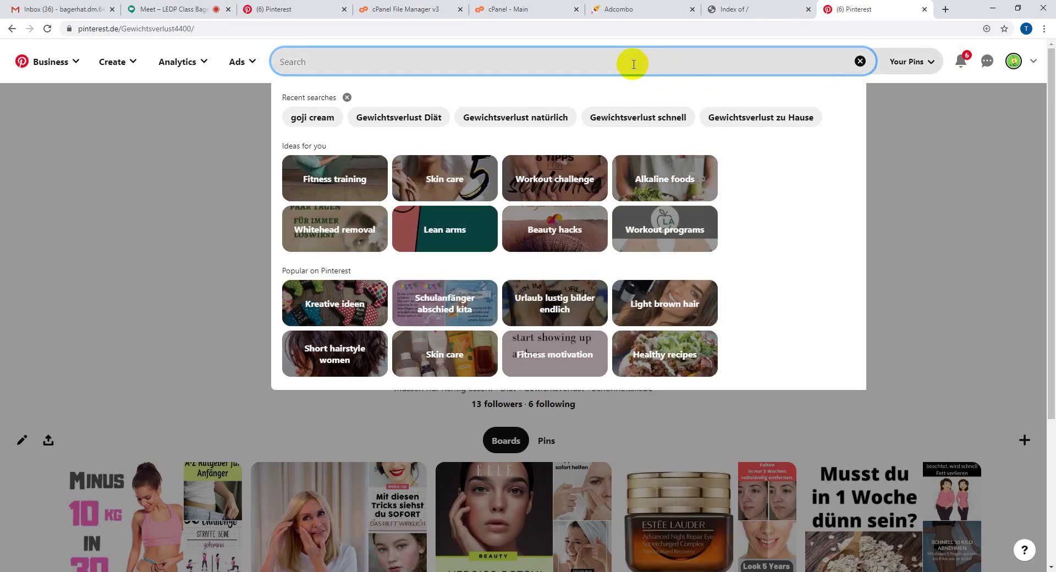
{"action": "type", "text": "fit"}
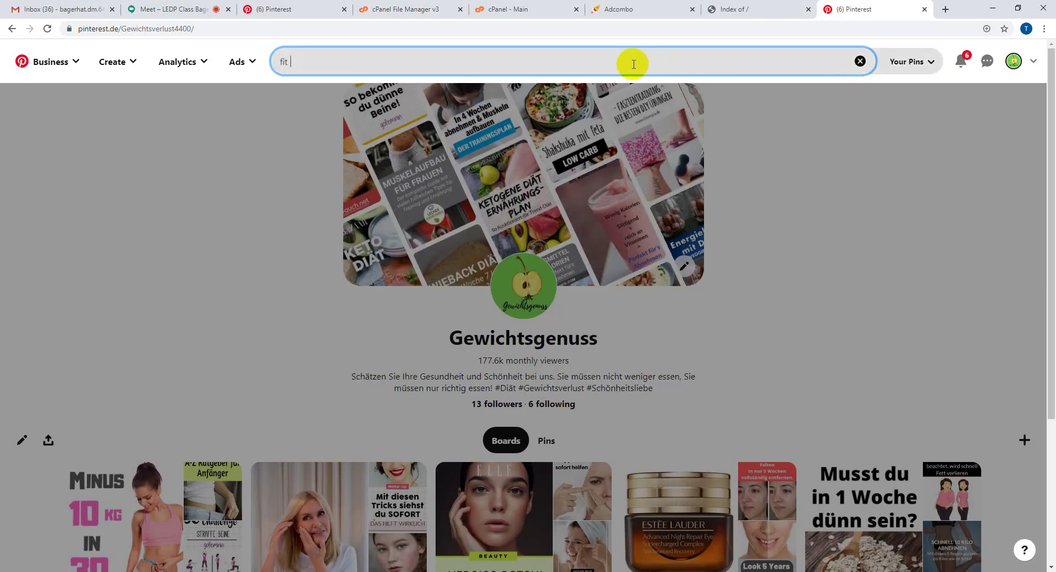
{"action": "type", "text": " f"}
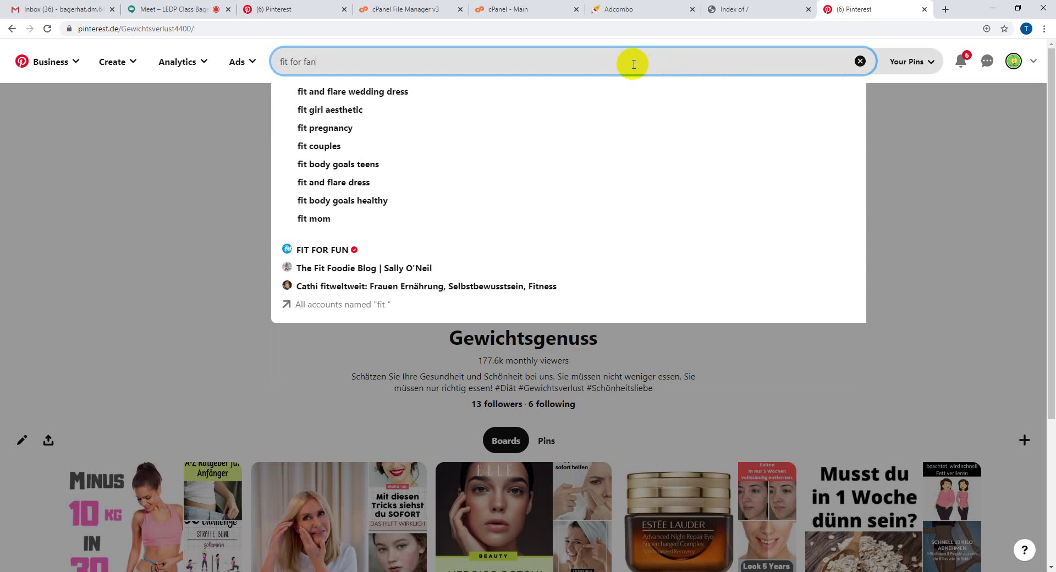
{"action": "type", "text": "or f"}
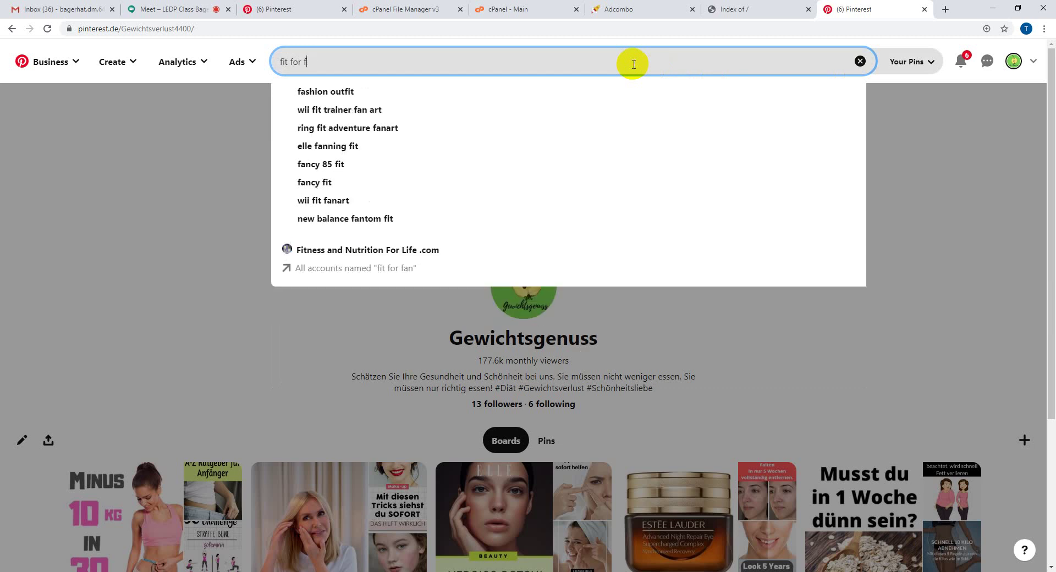
{"action": "type", "text": "un"}
{"action": "key", "text": "Return"}
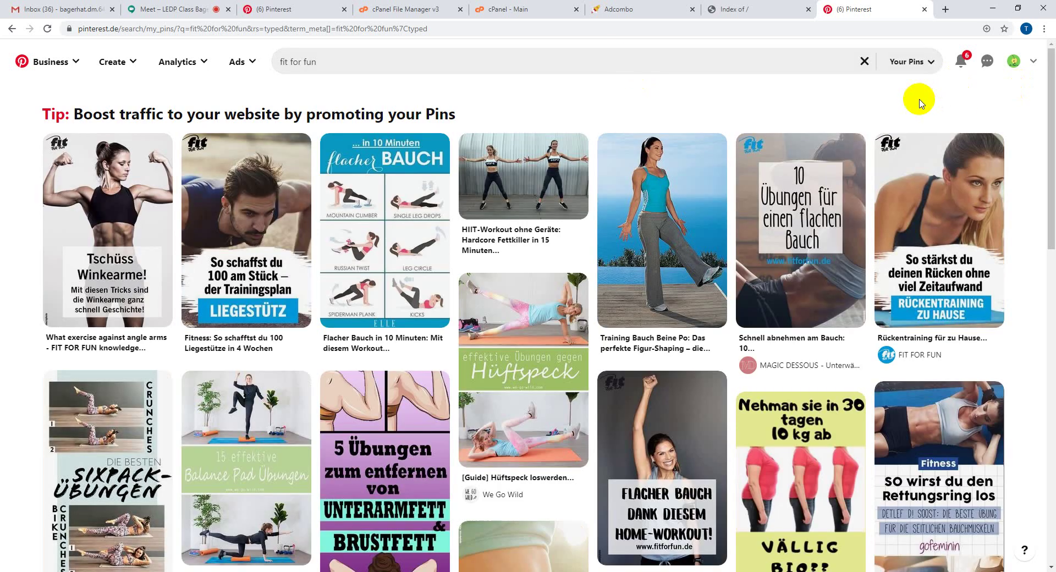
{"action": "left_click", "coordinate": [911, 62]}
{"action": "left_click", "coordinate": [914, 209]}
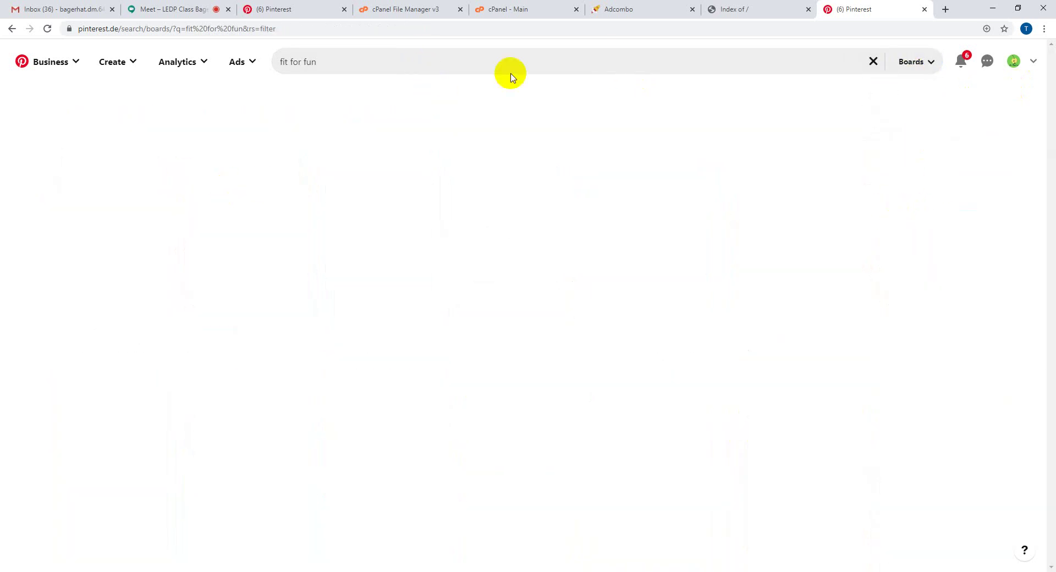
{"action": "left_click", "coordinate": [912, 64]}
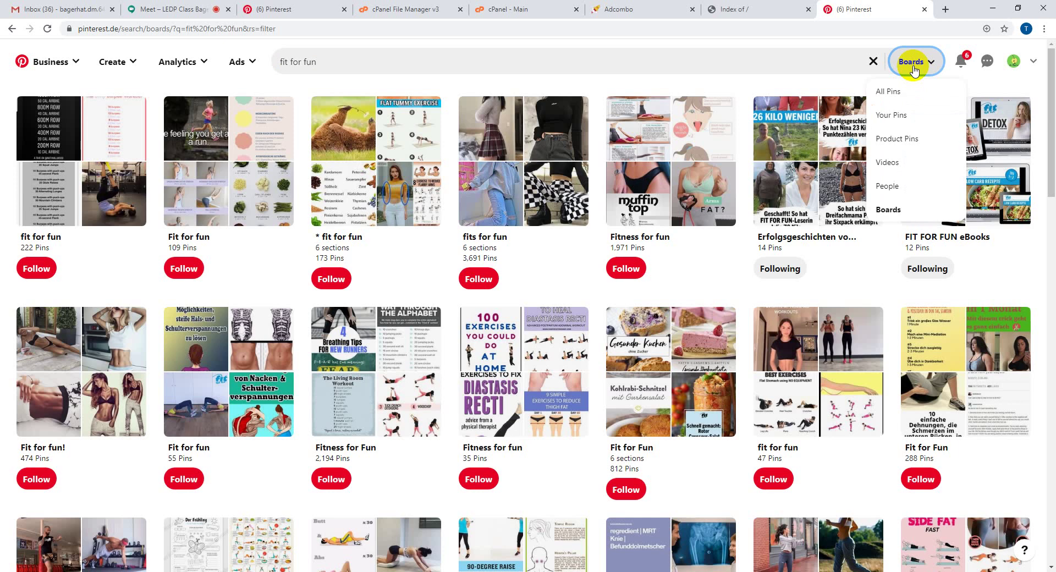
{"action": "left_click", "coordinate": [905, 184]}
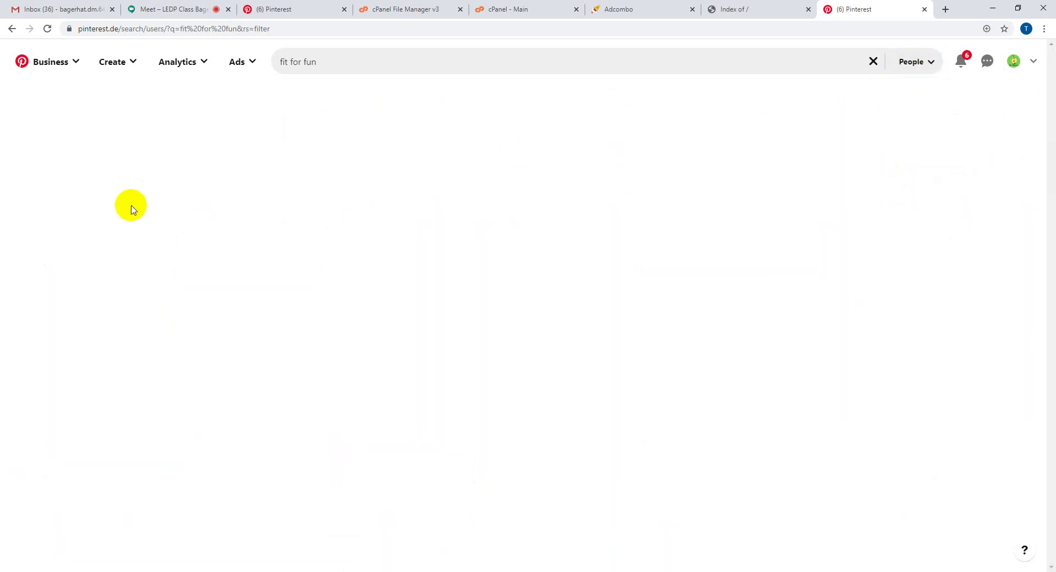
{"action": "left_click", "coordinate": [902, 65]}
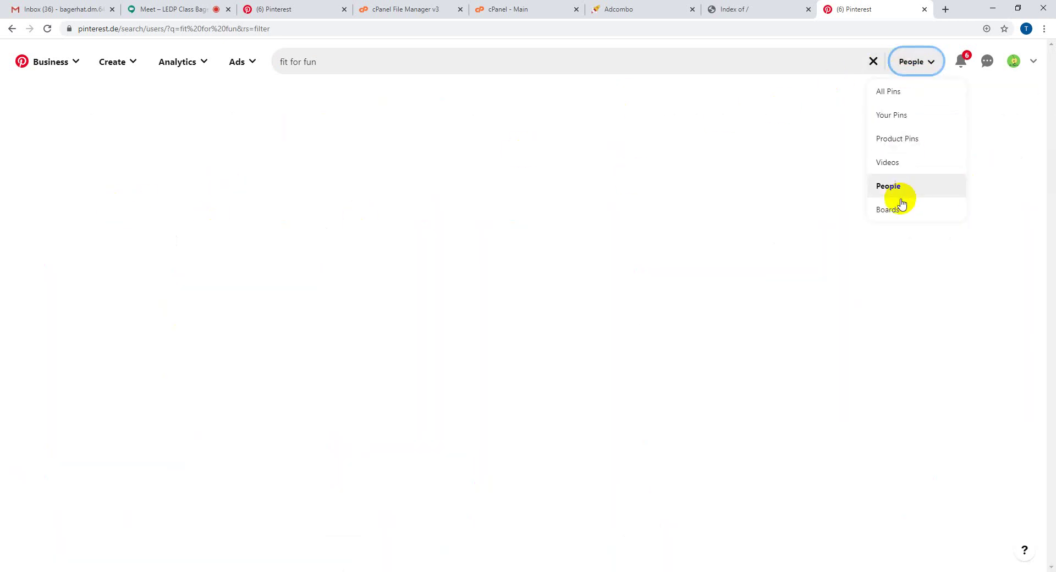
{"action": "left_click", "coordinate": [900, 189]}
{"action": "left_click", "coordinate": [372, 61]}
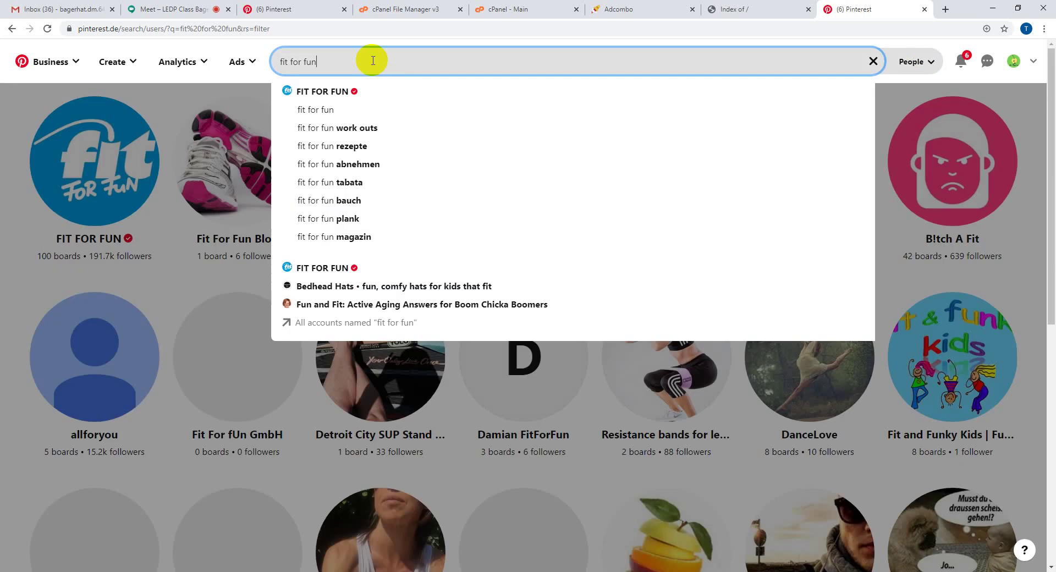
{"action": "left_click", "coordinate": [6, 190]}
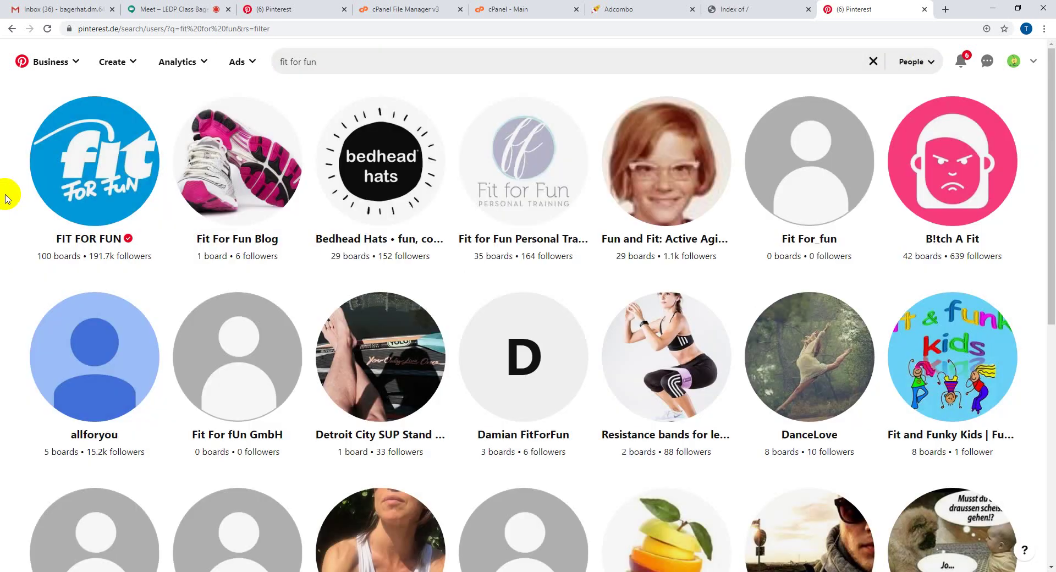
- Open the FIT FOR FUN profile to view its fitforfun.de link, then return to Gewichtsgenuss
{"action": "left_click", "coordinate": [71, 207]}
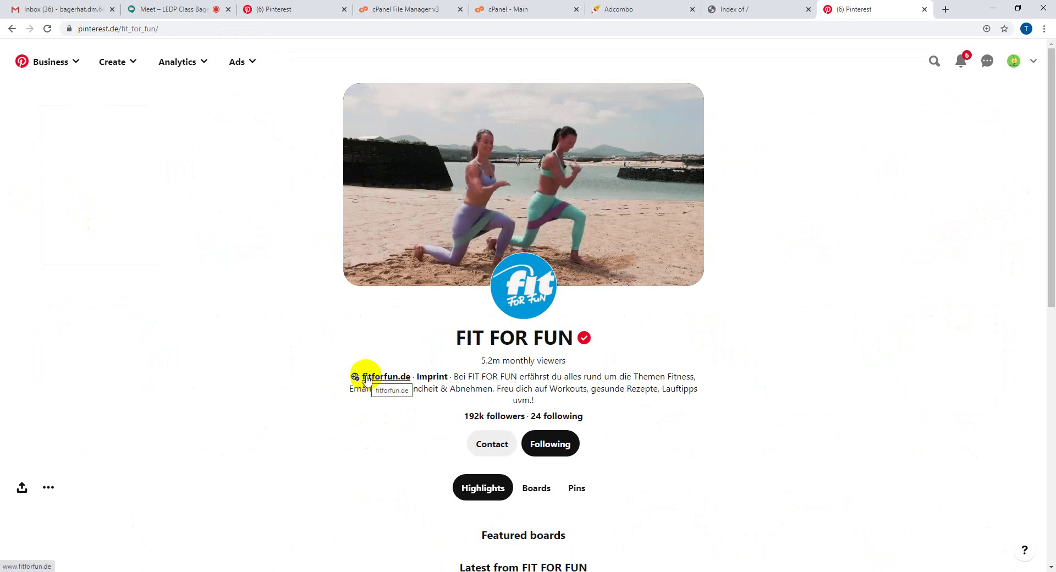
{"action": "scroll", "coordinate": [284, 365], "scroll_direction": "down", "scroll_amount": 1}
{"action": "scroll", "coordinate": [285, 368], "scroll_direction": "down", "scroll_amount": 1}
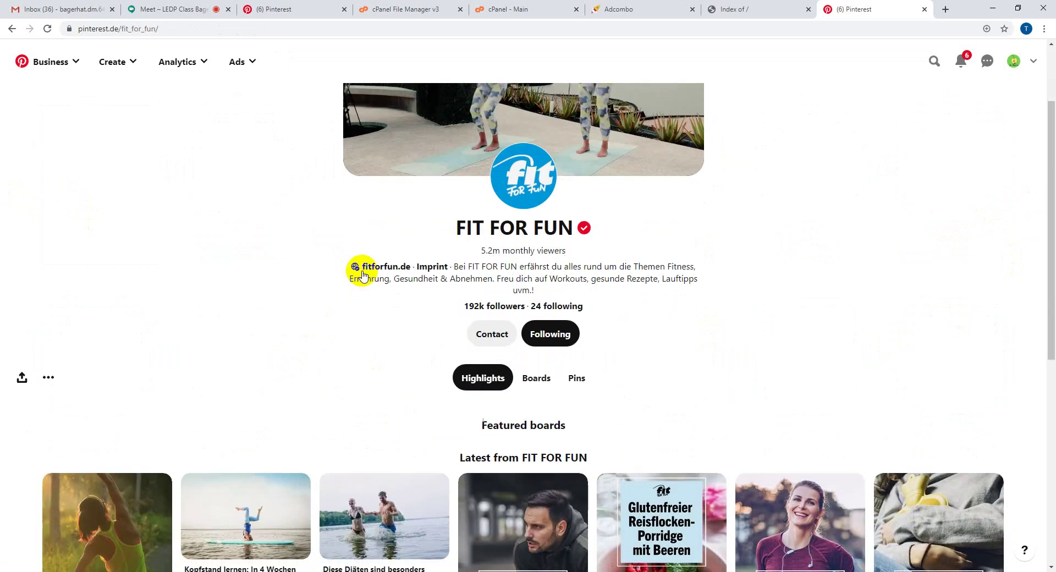
{"action": "left_click_drag", "start_coordinate": [412, 266], "coordinate": [355, 270]}
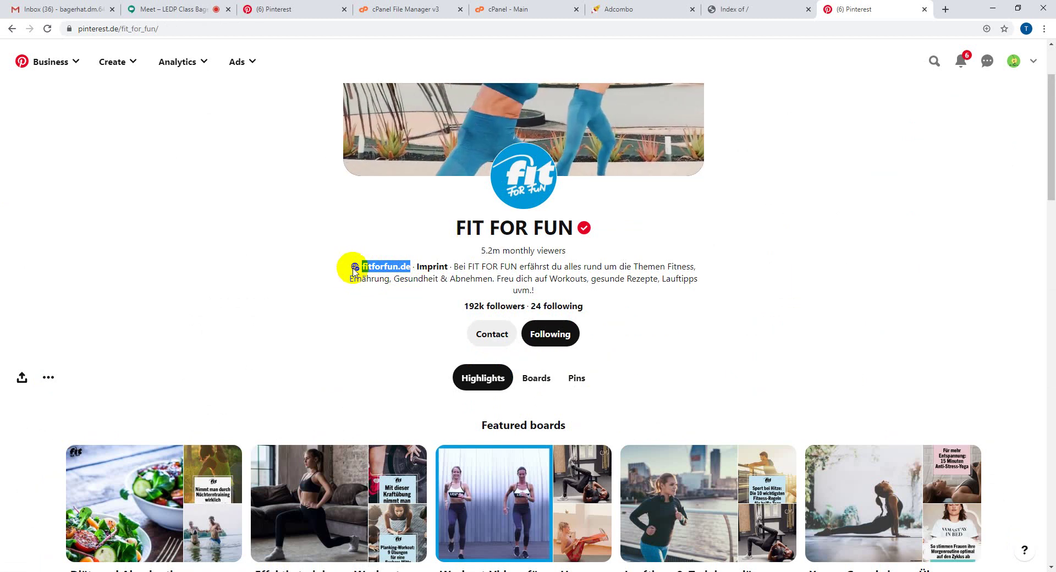
{"action": "mouse_move", "coordinate": [356, 268]}
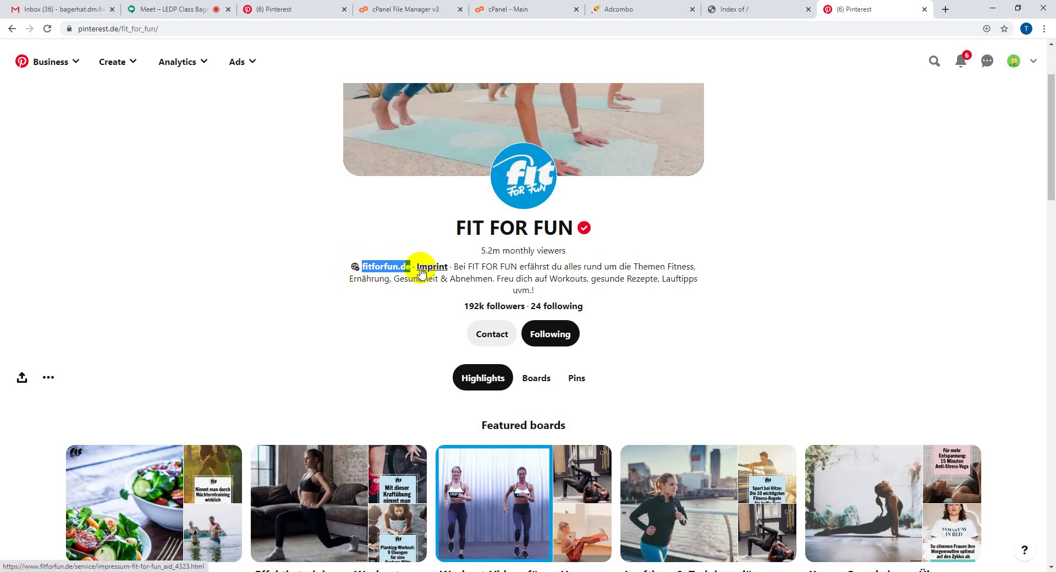
{"action": "left_click", "coordinate": [310, 5]}
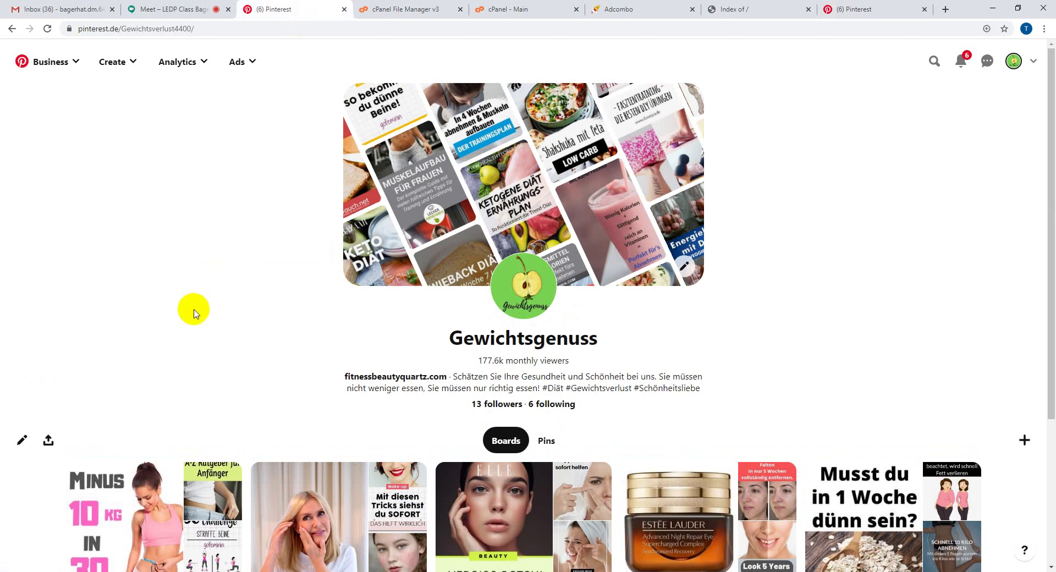
- Reload the Gewichtsgenuss profile and select the fitnessbeautyquartz.com address in its bio
{"action": "left_click", "coordinate": [48, 28]}
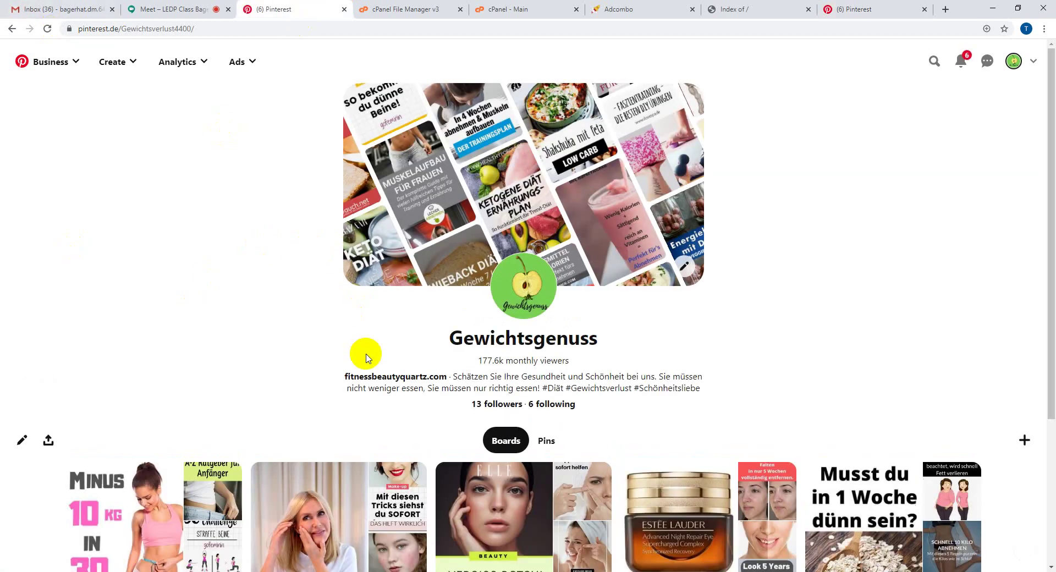
{"action": "left_click_drag", "start_coordinate": [345, 379], "coordinate": [431, 380]}
{"action": "left_click", "coordinate": [302, 392]}
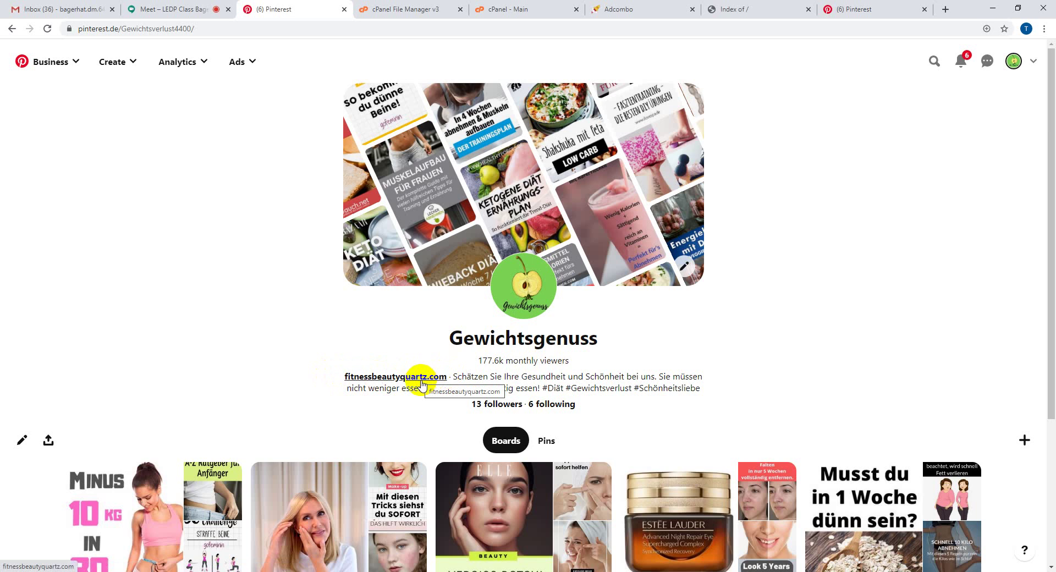
{"action": "left_click", "coordinate": [47, 32]}
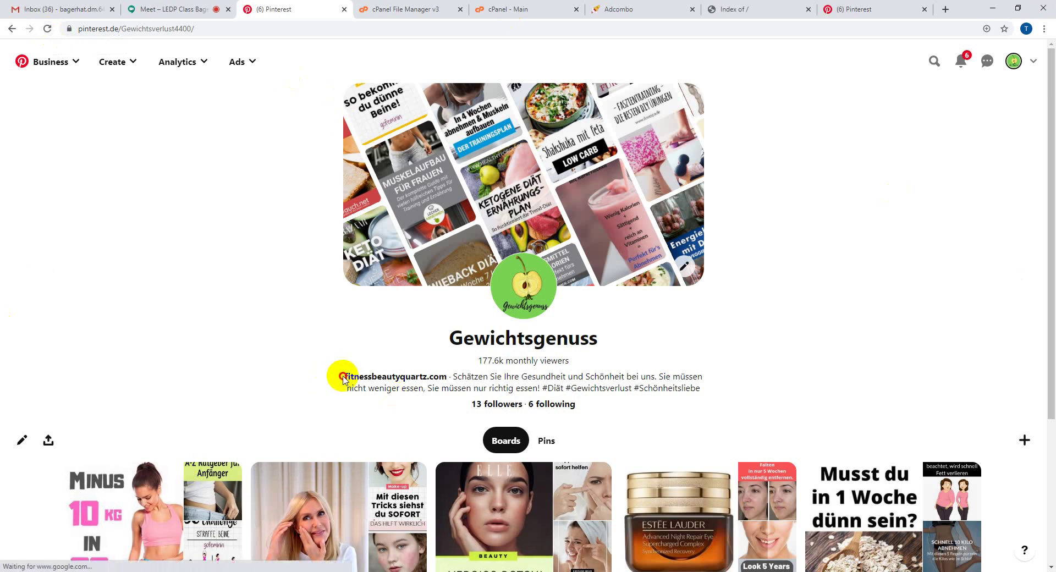
{"action": "left_click_drag", "start_coordinate": [343, 377], "coordinate": [443, 376]}
{"action": "left_click", "coordinate": [447, 376]}
{"action": "double_click", "coordinate": [448, 377]}
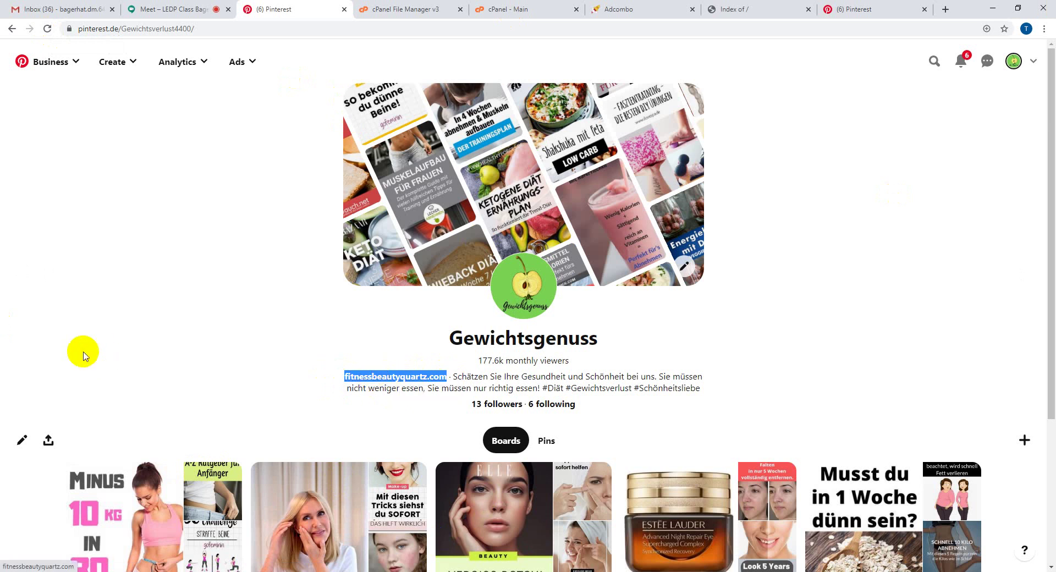
{"action": "left_click", "coordinate": [170, 348]}
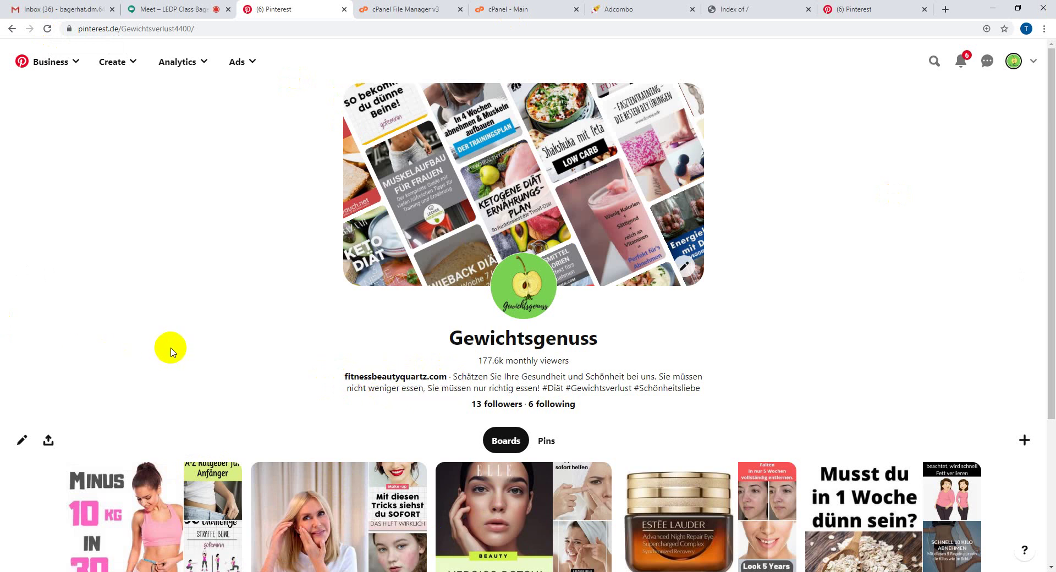
- Open fitnessbeautyquartz.com from the bio, see its bare Index of / listing, and switch to the Meet call
{"action": "left_click", "coordinate": [391, 379]}
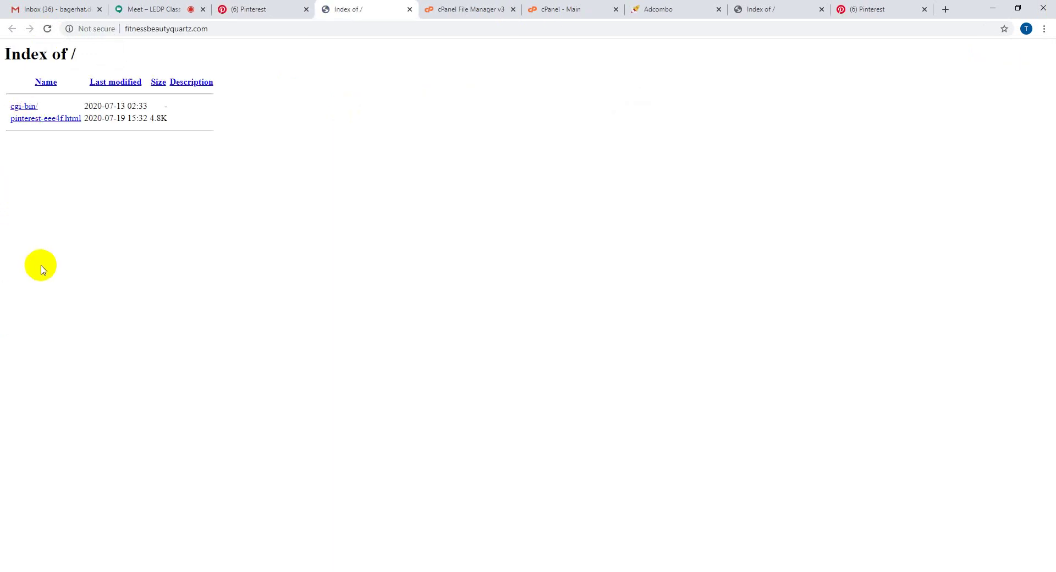
{"action": "left_click", "coordinate": [261, 7]}
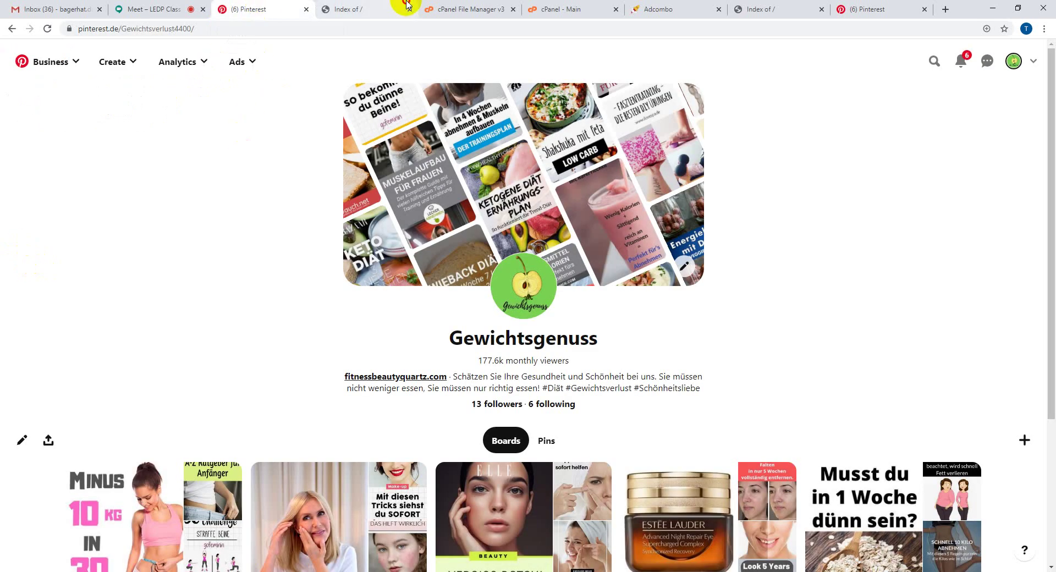
{"action": "left_click", "coordinate": [388, 8]}
{"action": "left_click", "coordinate": [231, 9]}
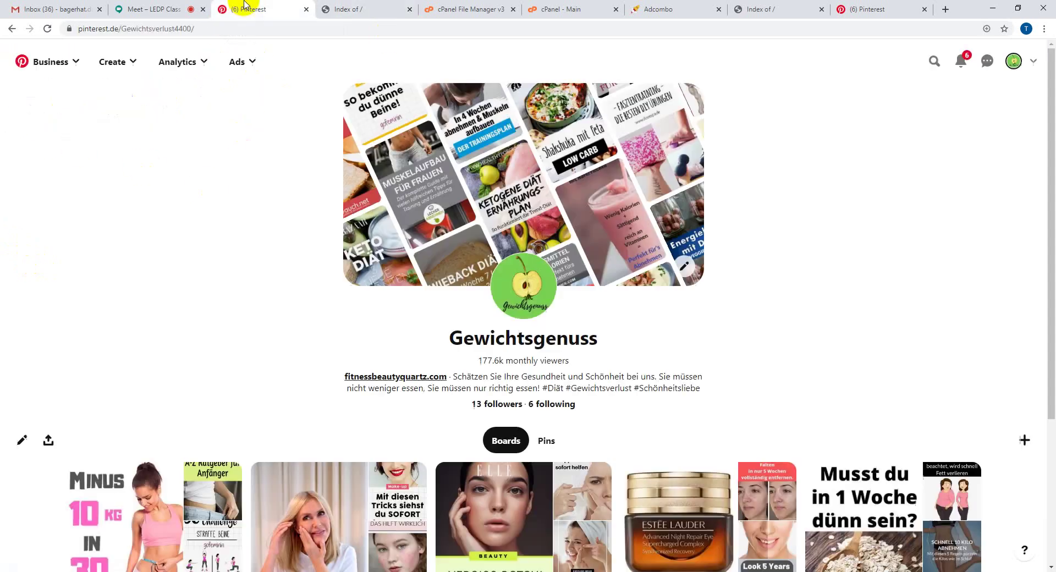
{"action": "left_click_drag", "start_coordinate": [344, 376], "coordinate": [450, 379]}
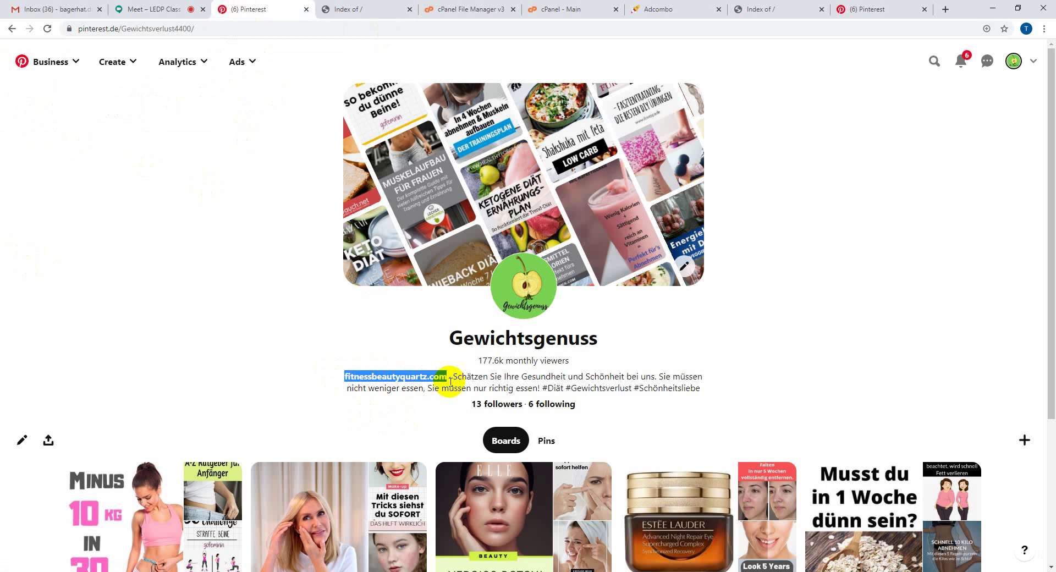
{"action": "left_click", "coordinate": [176, 205]}
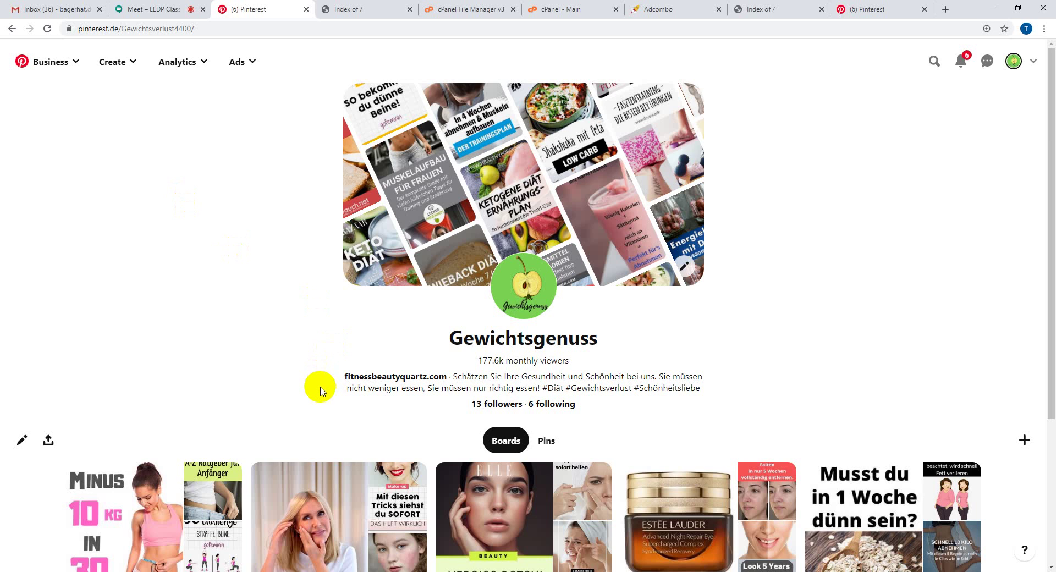
{"action": "left_click_drag", "start_coordinate": [324, 379], "coordinate": [447, 381]}
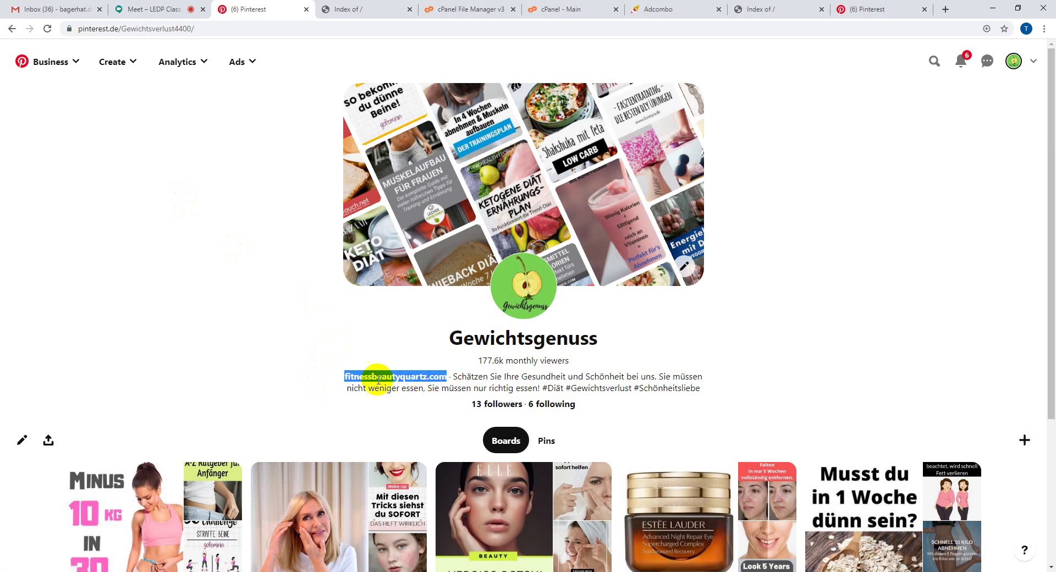
{"action": "left_click", "coordinate": [135, 8]}
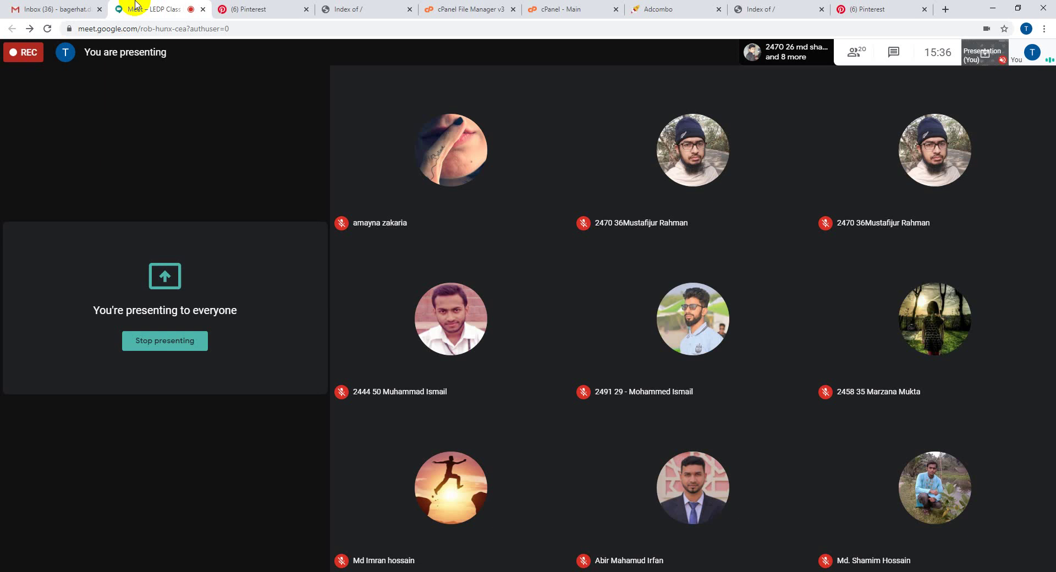
- Check the Meet participant list, then go back to the Gewichtsgenuss Pinterest profile
{"action": "left_click", "coordinate": [858, 53]}
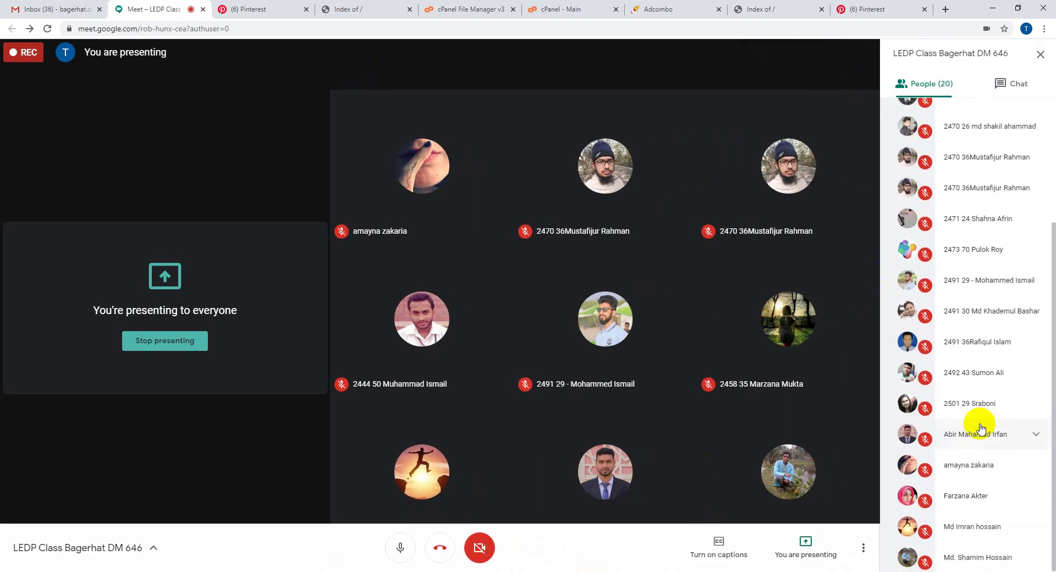
{"action": "left_click", "coordinate": [1047, 68]}
{"action": "left_click", "coordinate": [283, 5]}
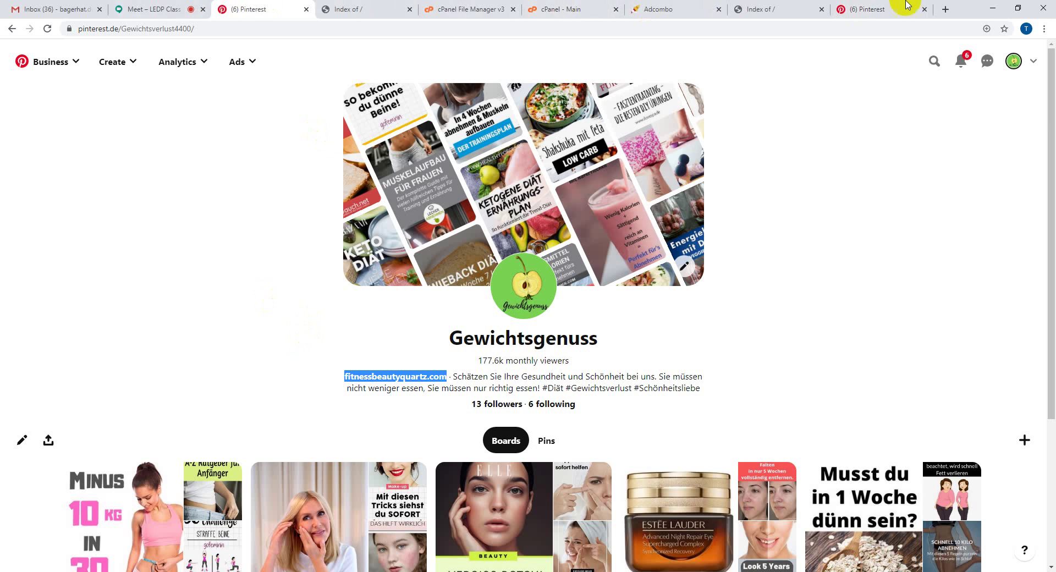
- Open fitforfun.de from the FIT FOR FUN profile, decline translation and notifications, and scroll through it
{"action": "left_click", "coordinate": [866, 9]}
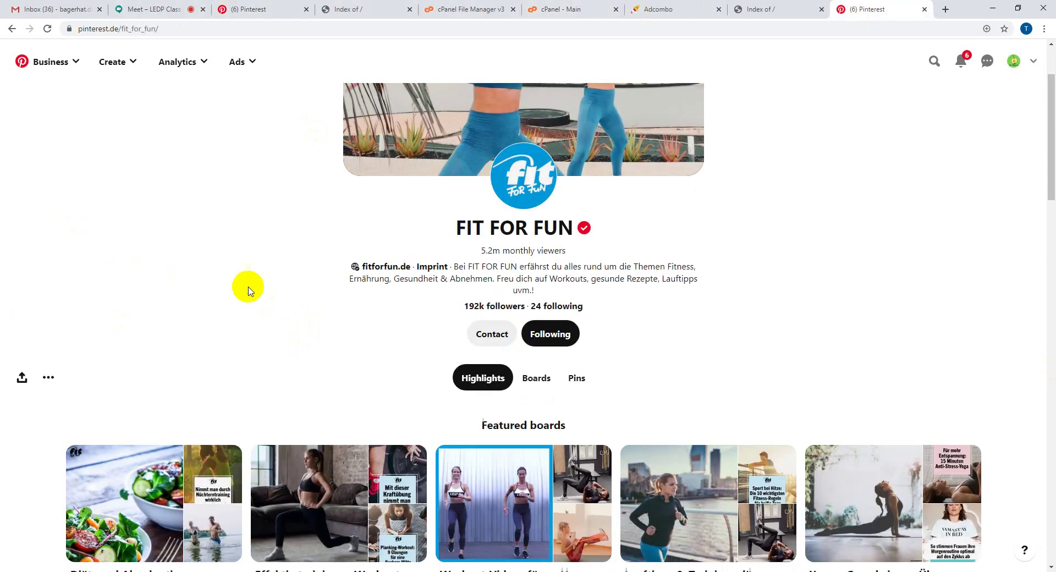
{"action": "left_click", "coordinate": [375, 268]}
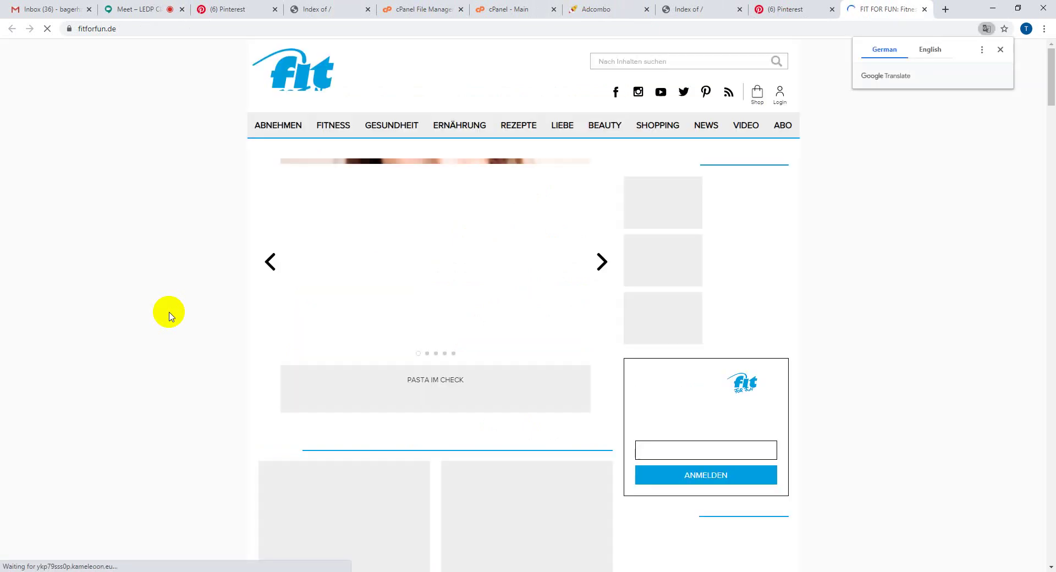
{"action": "left_click", "coordinate": [1000, 49]}
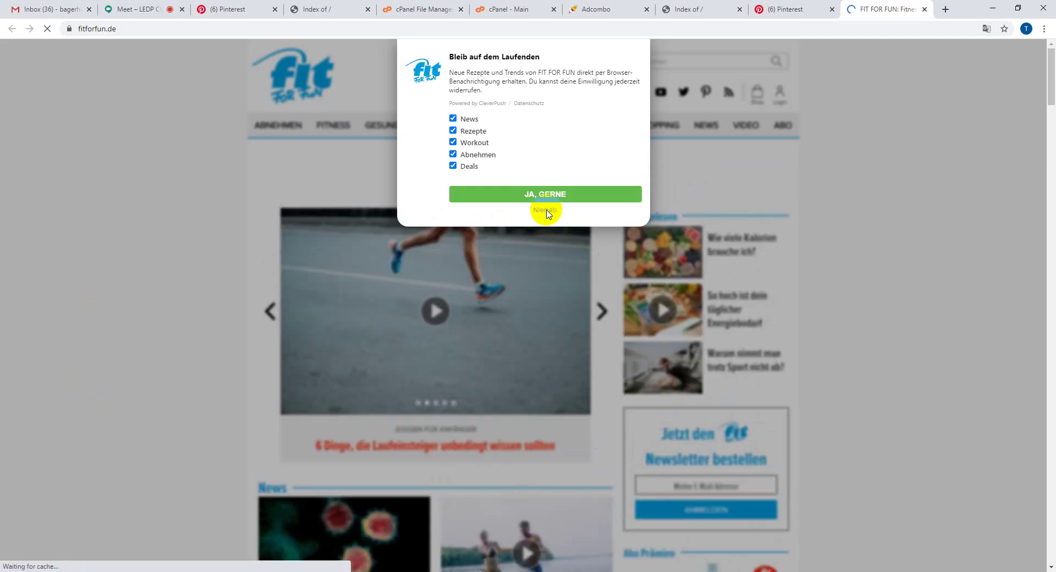
{"action": "left_click", "coordinate": [546, 210]}
{"action": "scroll", "coordinate": [149, 427], "scroll_direction": "down", "scroll_amount": 12}
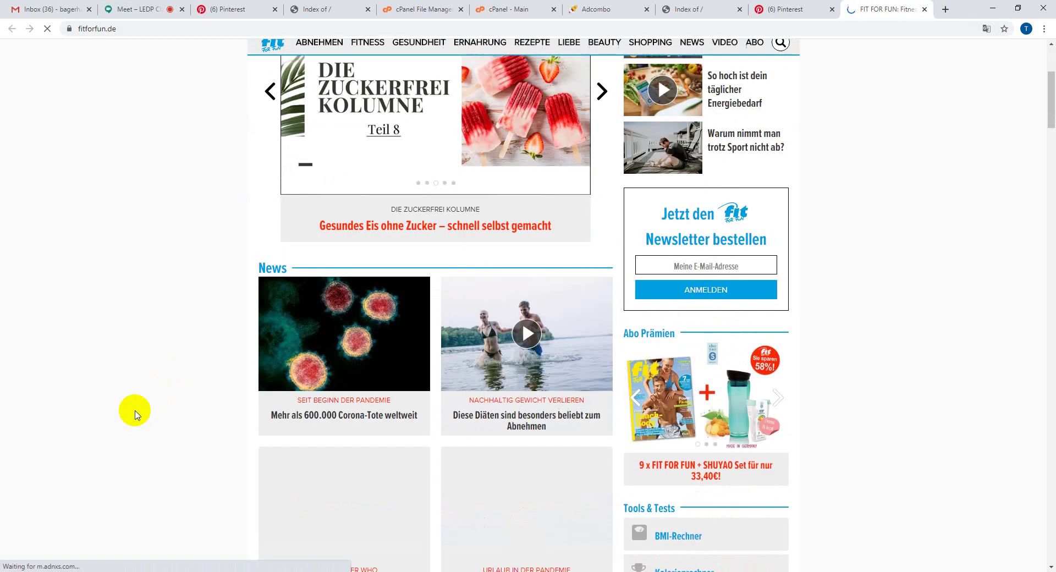
{"action": "scroll", "coordinate": [136, 416], "scroll_direction": "down", "scroll_amount": 19}
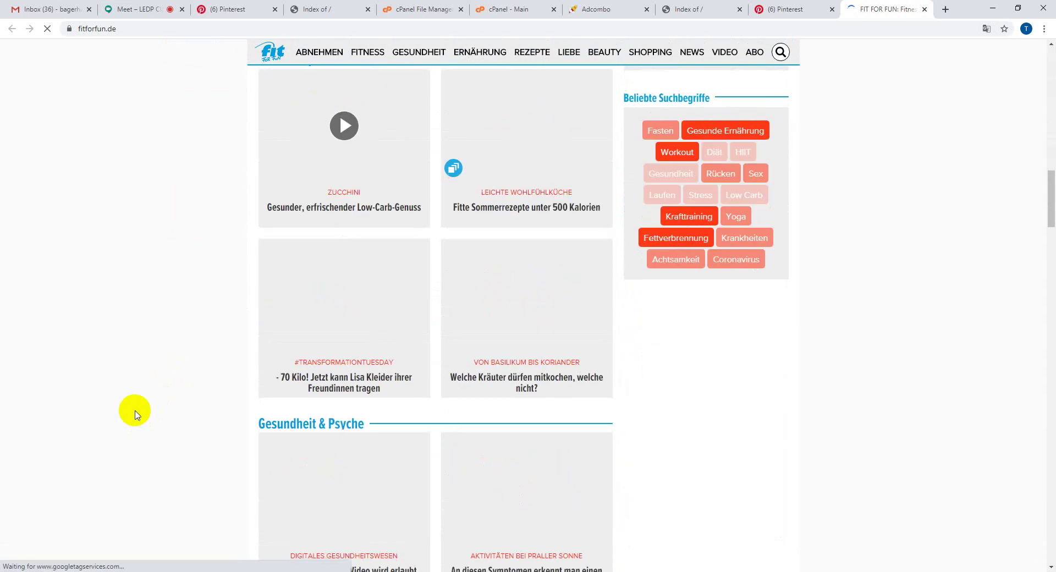
{"action": "scroll", "coordinate": [137, 414], "scroll_direction": "down", "scroll_amount": 15}
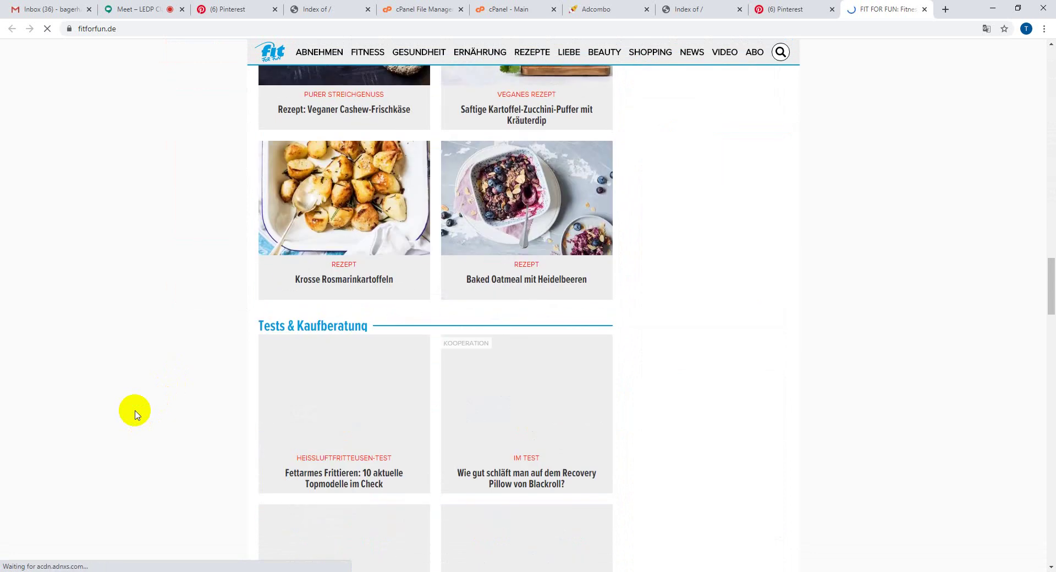
{"action": "scroll", "coordinate": [134, 413], "scroll_direction": "down", "scroll_amount": 15}
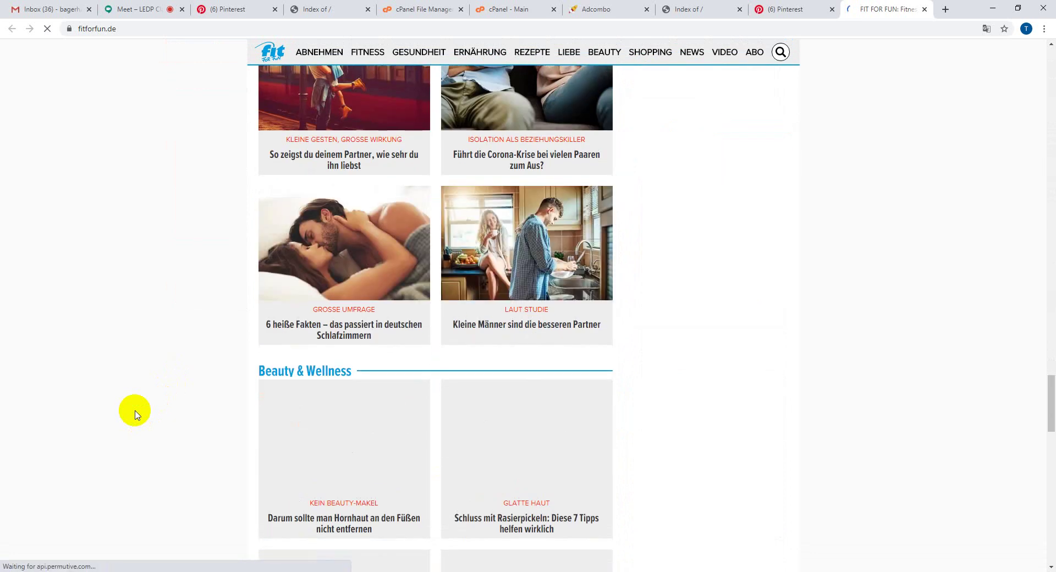
{"action": "left_click", "coordinate": [579, 4]}
- Select the fitnessbeautyquartz.com bio link and view the site's Index of / listing showing pinterest-eee4f.html
{"action": "left_click", "coordinate": [400, 5]}
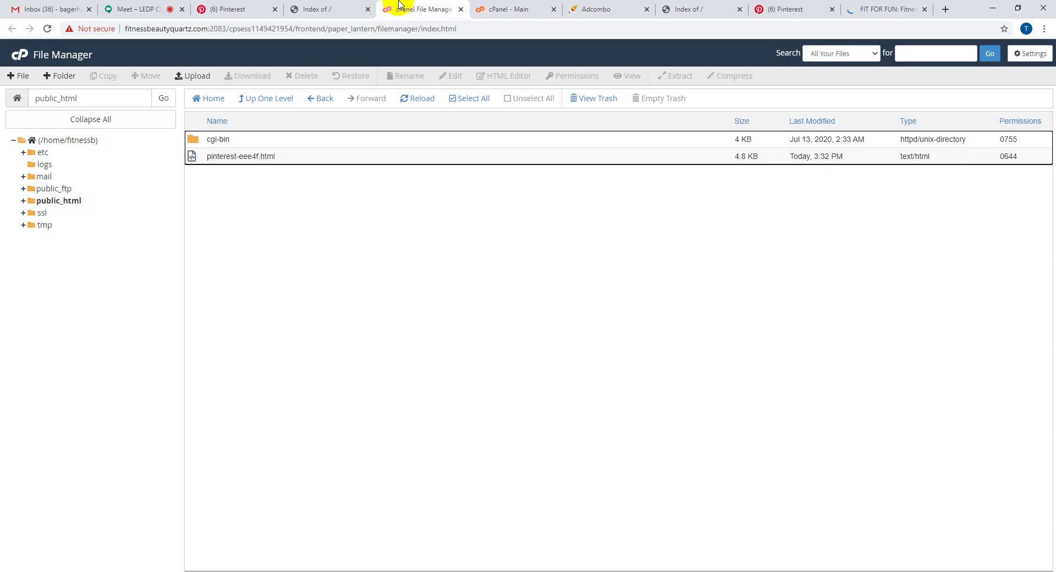
{"action": "left_click", "coordinate": [245, 5]}
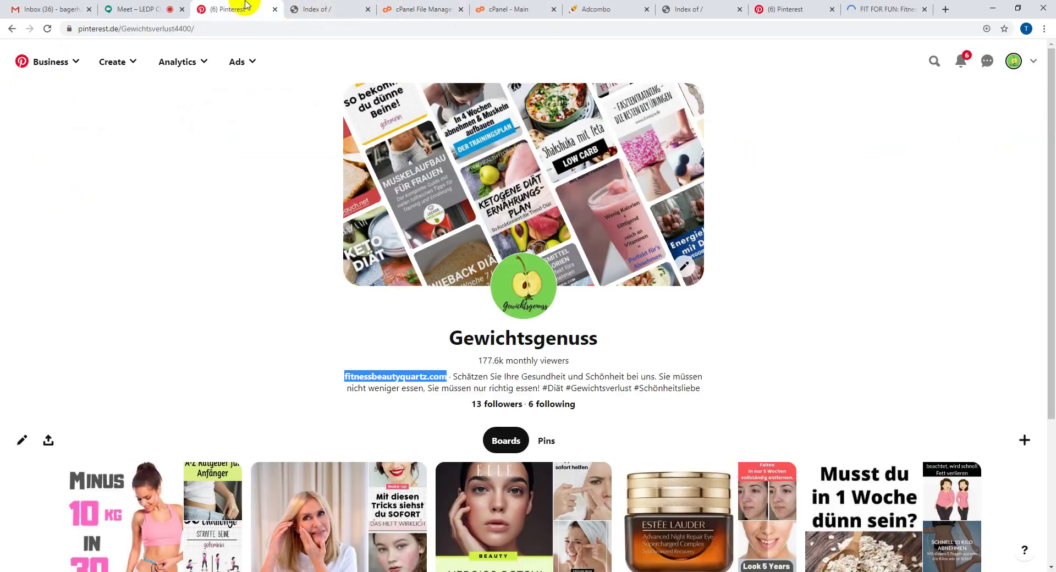
{"action": "left_click", "coordinate": [247, 365]}
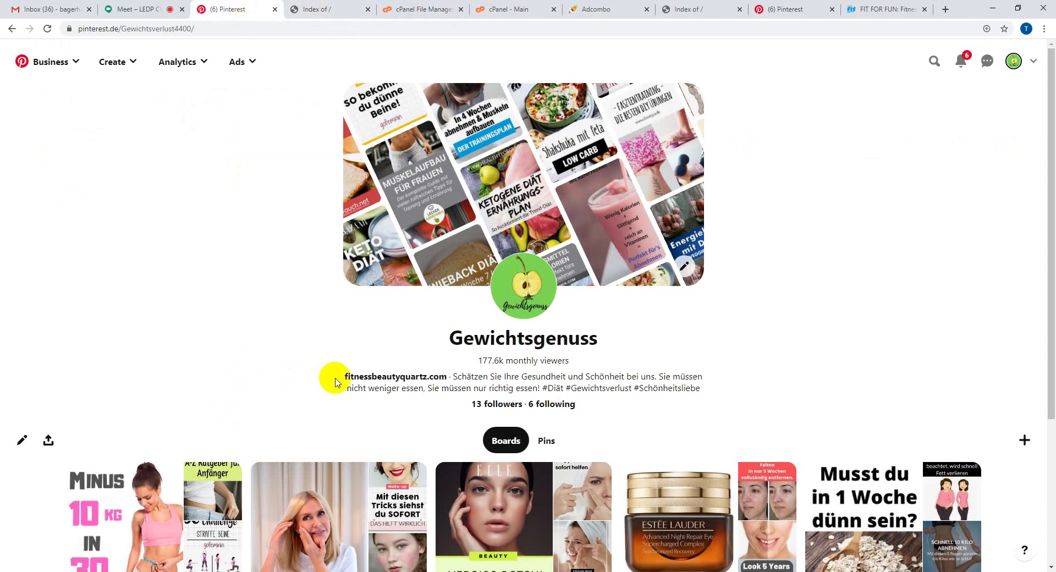
{"action": "left_click_drag", "start_coordinate": [345, 377], "coordinate": [427, 377]}
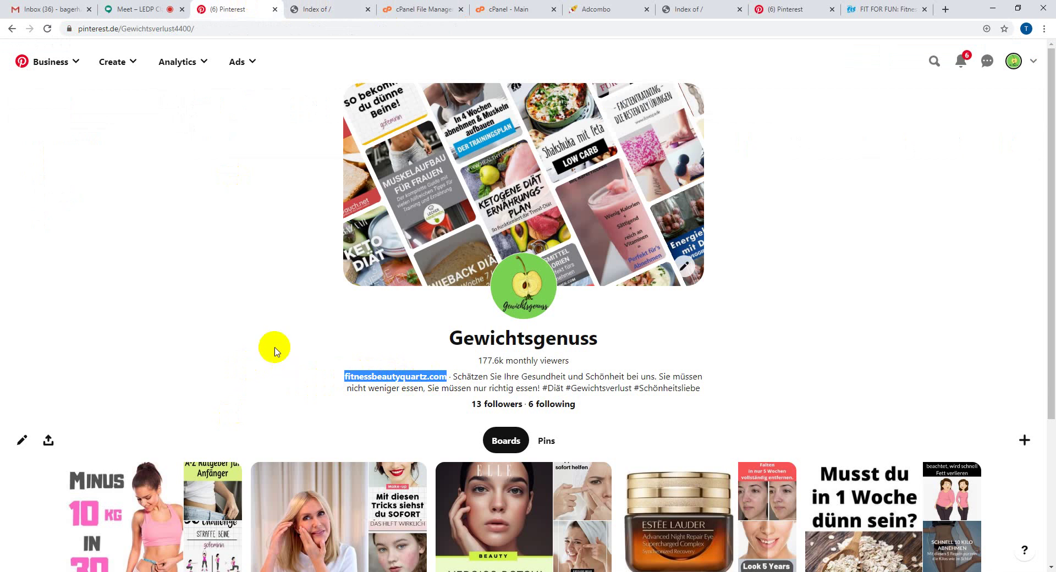
{"action": "left_click", "coordinate": [319, 9]}
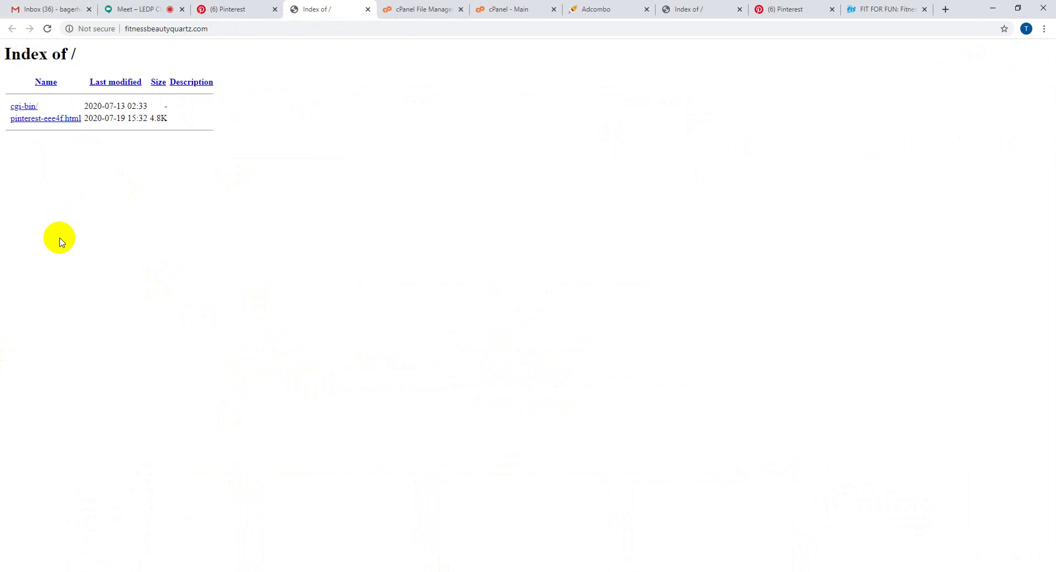
- Open public_html in cPanel File Manager to show cgi-bin and pinterest-eee4f.html, then return to Google Meet
{"action": "left_click", "coordinate": [473, 6]}
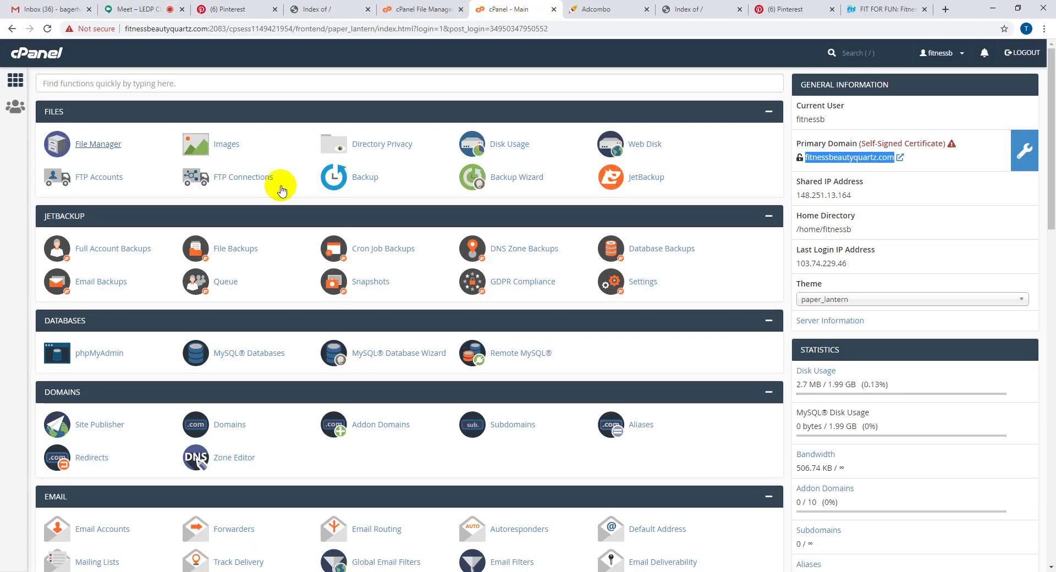
{"action": "left_click", "coordinate": [99, 148]}
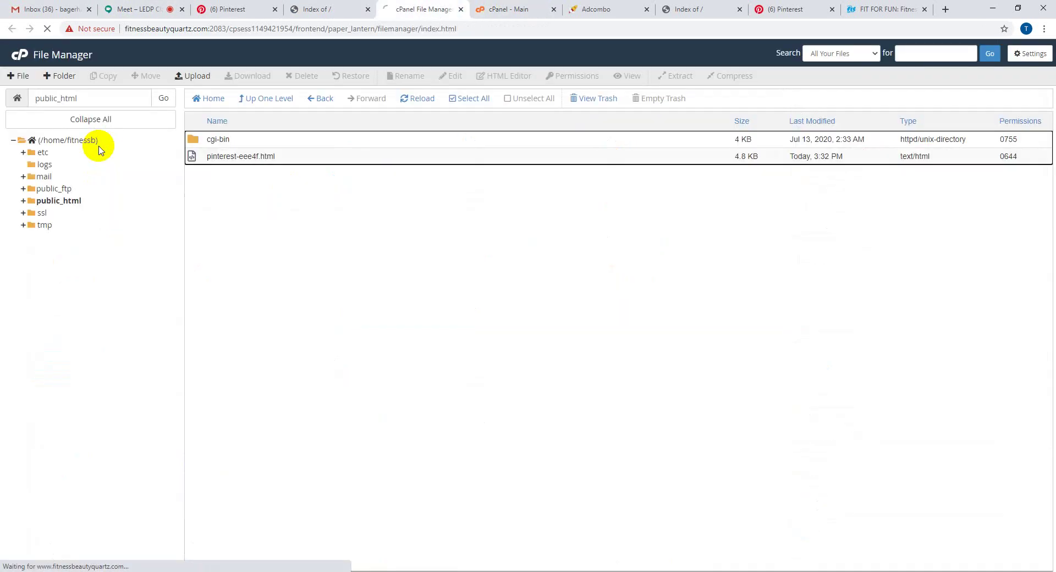
{"action": "left_click", "coordinate": [57, 201]}
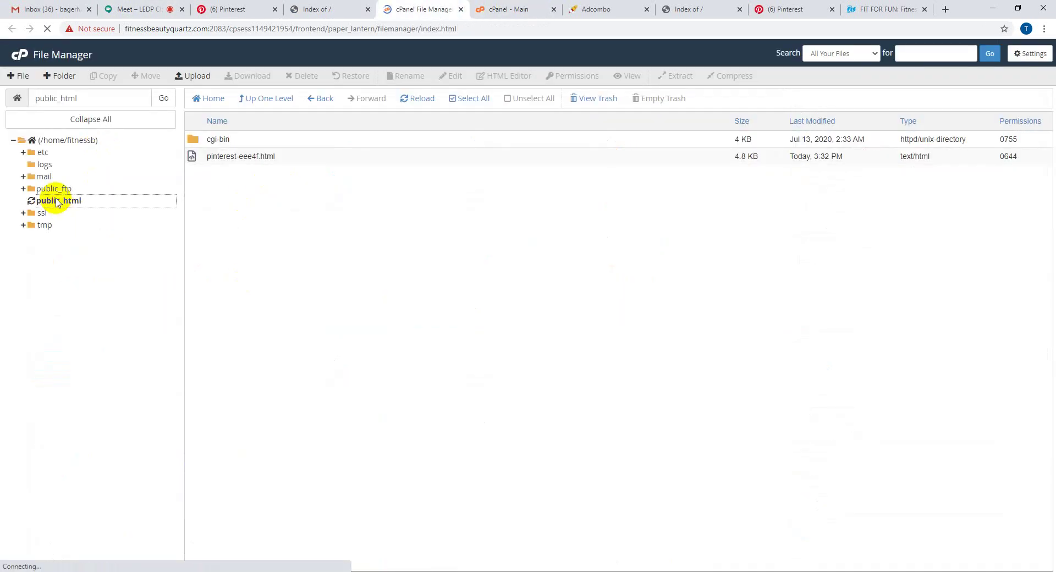
{"action": "left_click", "coordinate": [465, 333]}
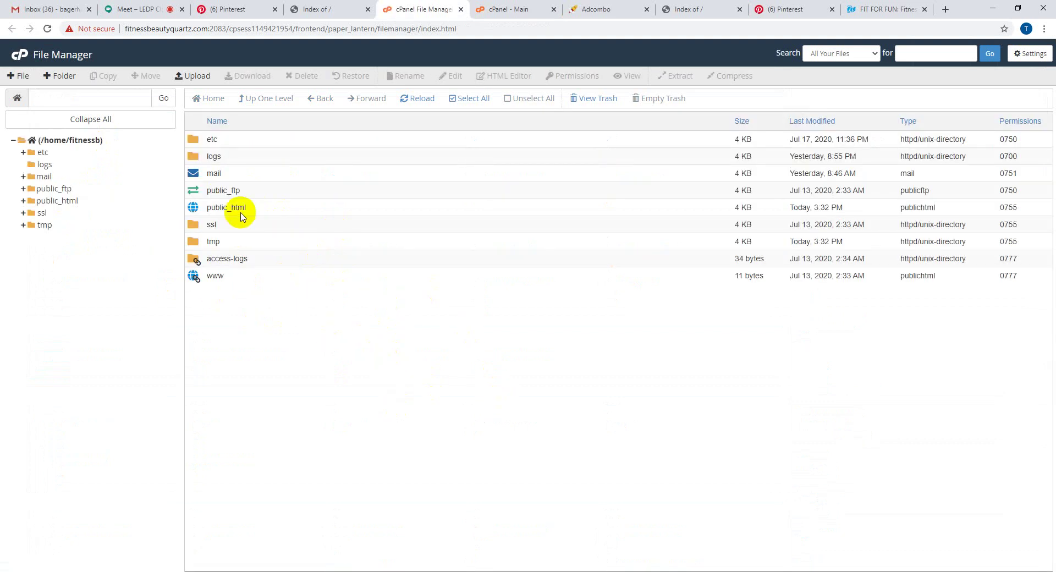
{"action": "double_click", "coordinate": [267, 208]}
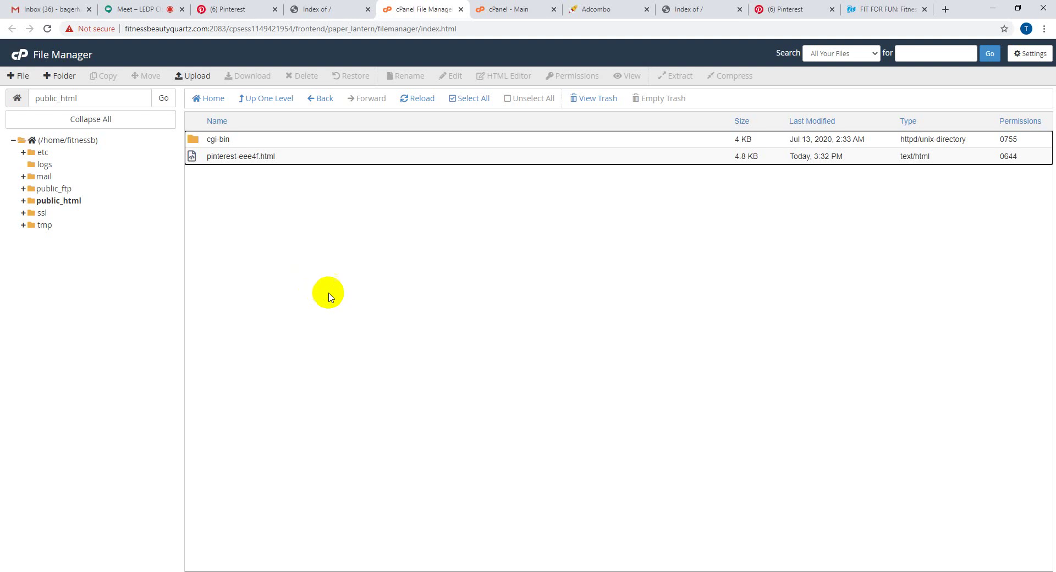
{"action": "left_click", "coordinate": [127, 7]}
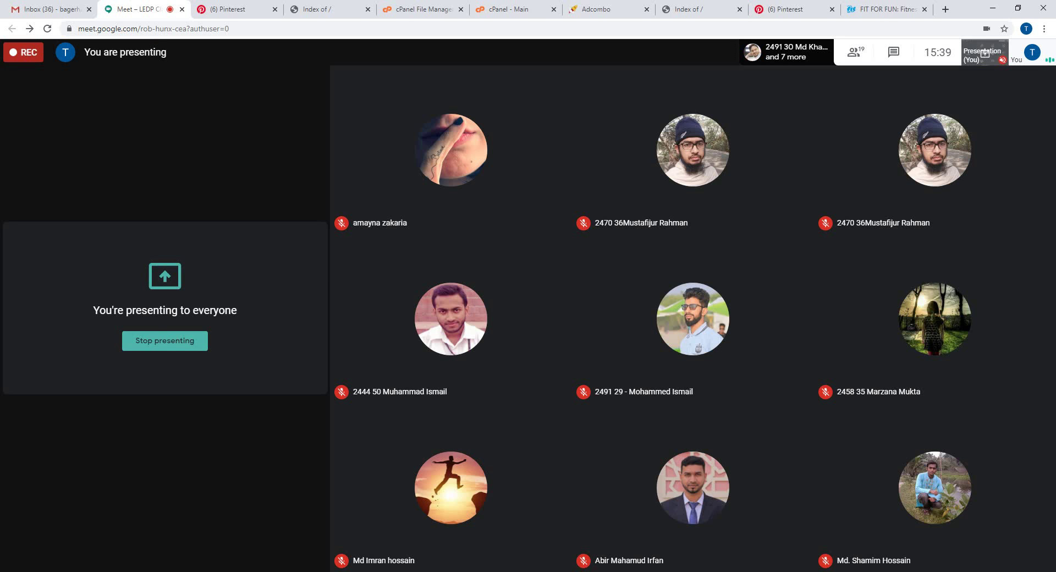
- Return from the Google Meet call to the Gewichtsgenuss Pinterest profile page
{"action": "left_click", "coordinate": [200, 6]}
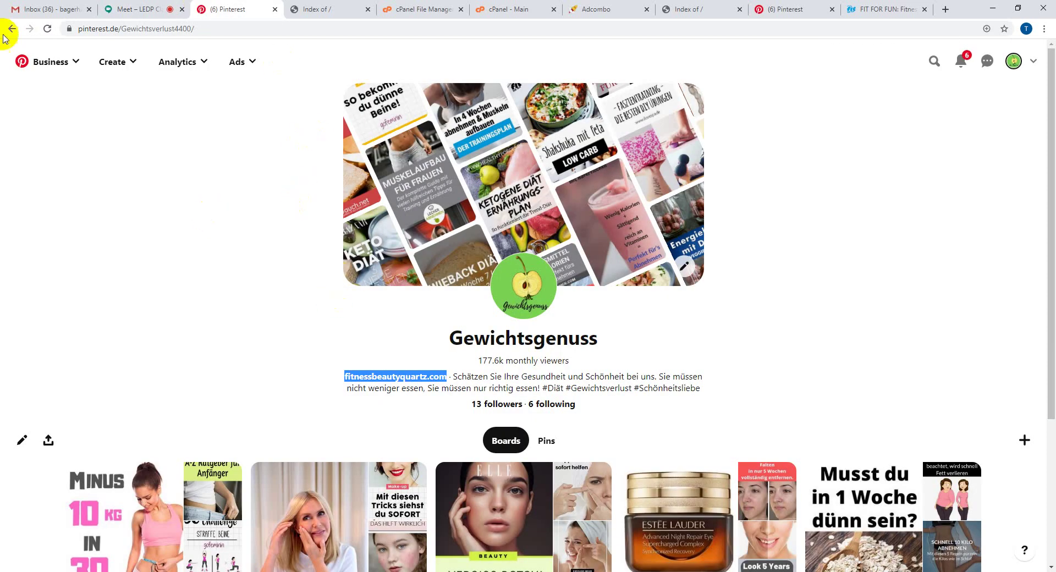
- Reload the profile and follow its fitnessbeautyquartz.com bio link to the bare 'Index of /' listing
{"action": "left_click", "coordinate": [47, 29]}
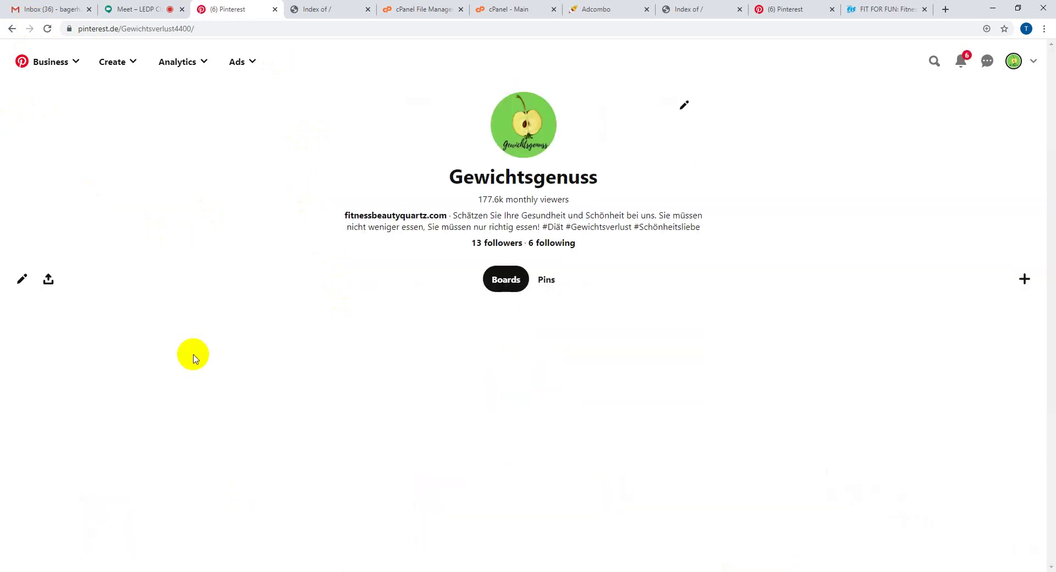
{"action": "left_click_drag", "start_coordinate": [332, 378], "coordinate": [445, 377]}
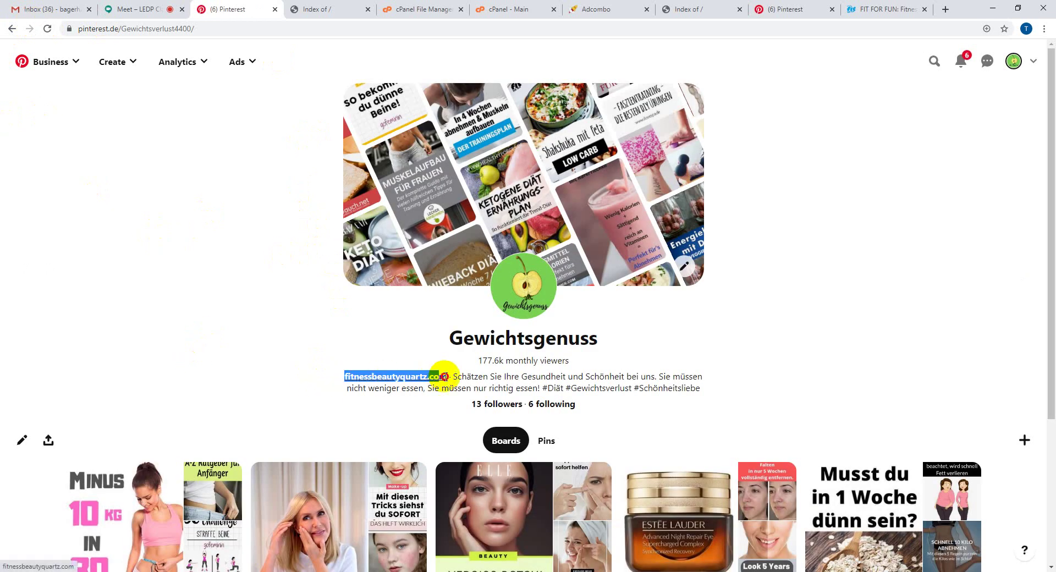
{"action": "left_click", "coordinate": [189, 348]}
{"action": "left_click", "coordinate": [352, 8]}
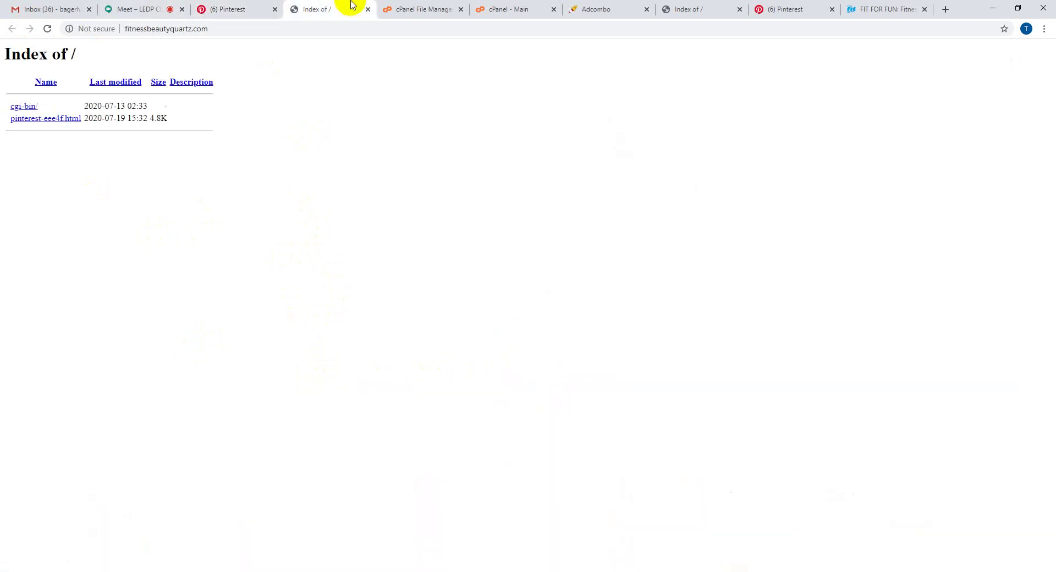
{"action": "left_click", "coordinate": [431, 4]}
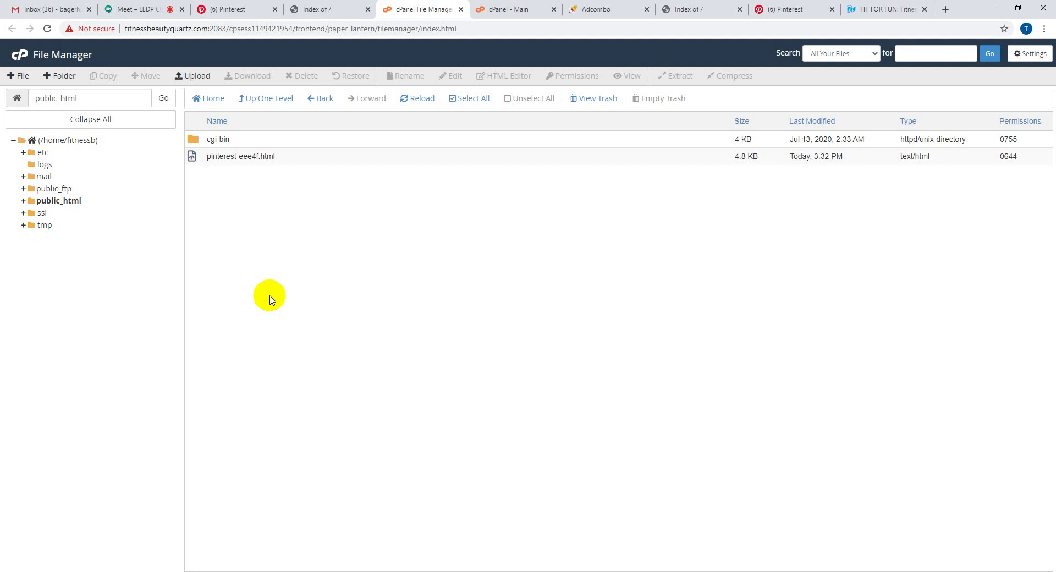
- Filter Adcombo offers to Germany and Diet & Weightloss, then open Black Latte – DE, AT (ID 12615)
{"action": "left_click", "coordinate": [615, 9]}
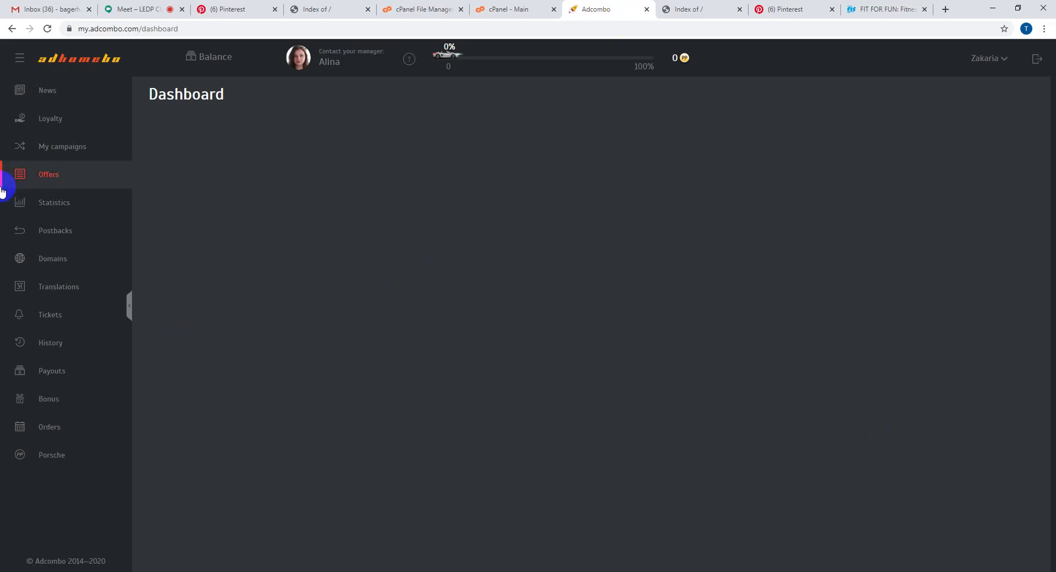
{"action": "left_click", "coordinate": [55, 184]}
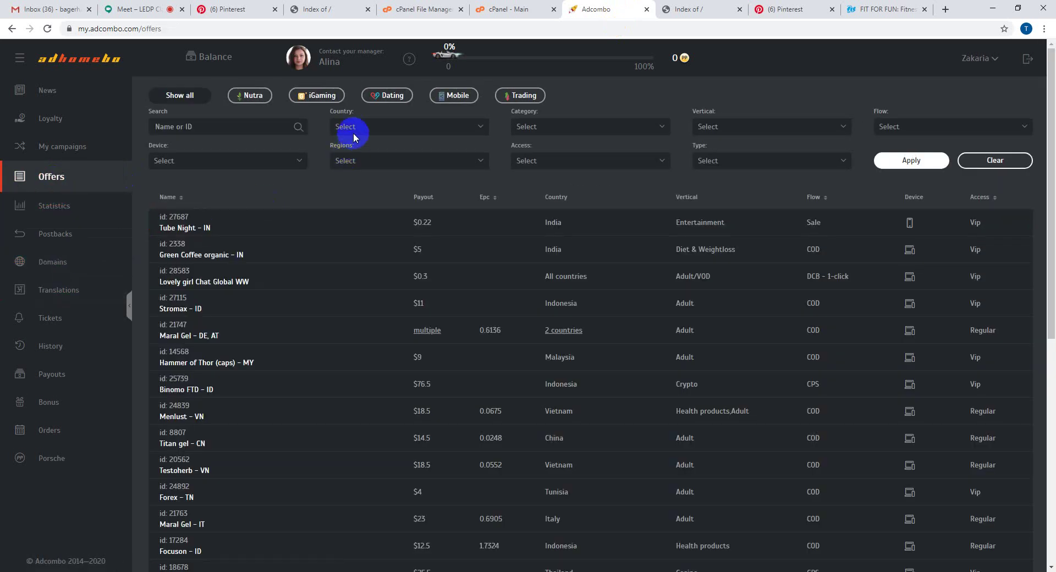
{"action": "left_click", "coordinate": [354, 128]}
{"action": "type", "text": "g"}
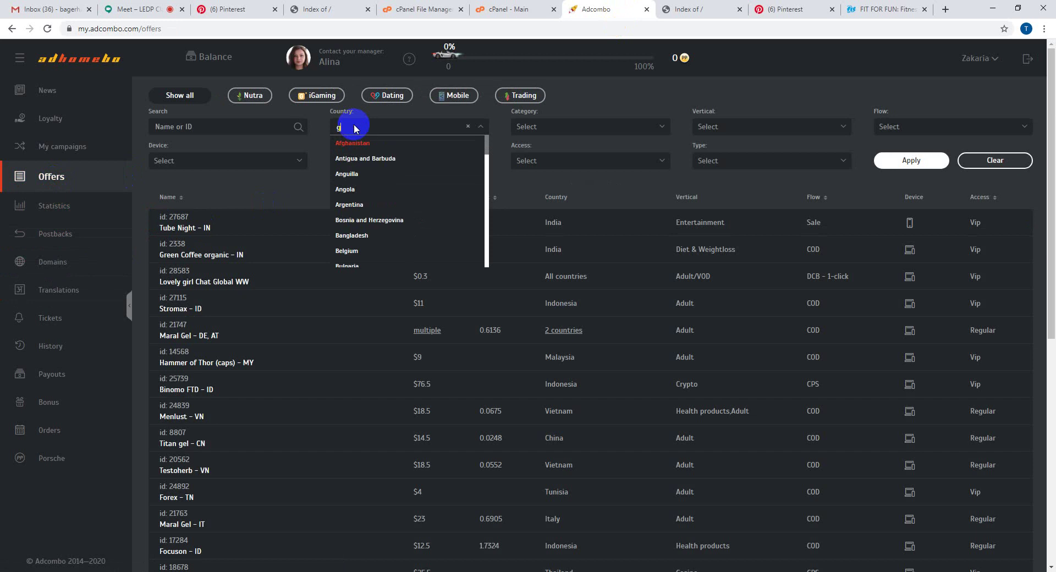
{"action": "type", "text": "er"}
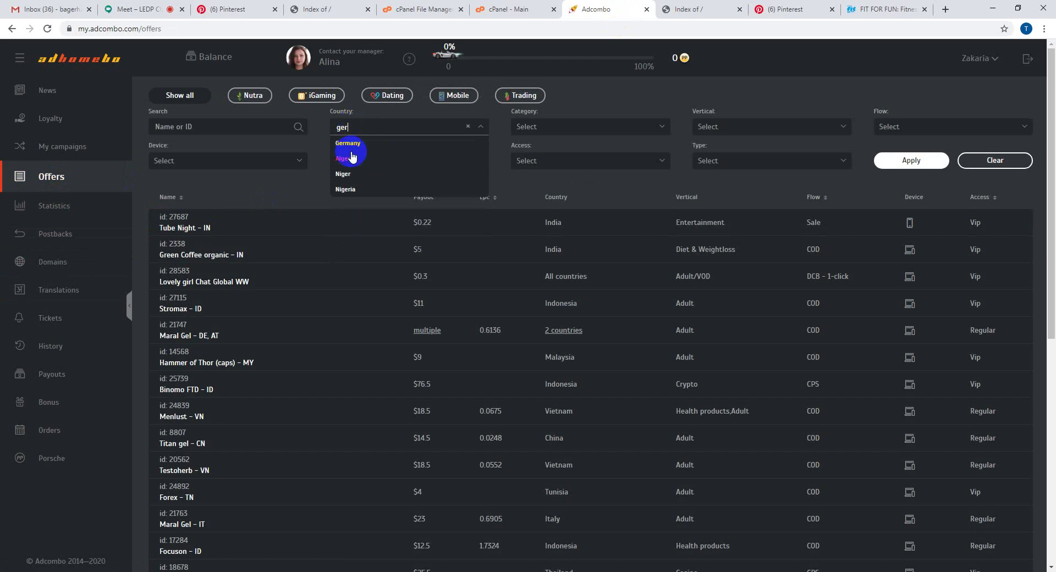
{"action": "left_click", "coordinate": [354, 143]}
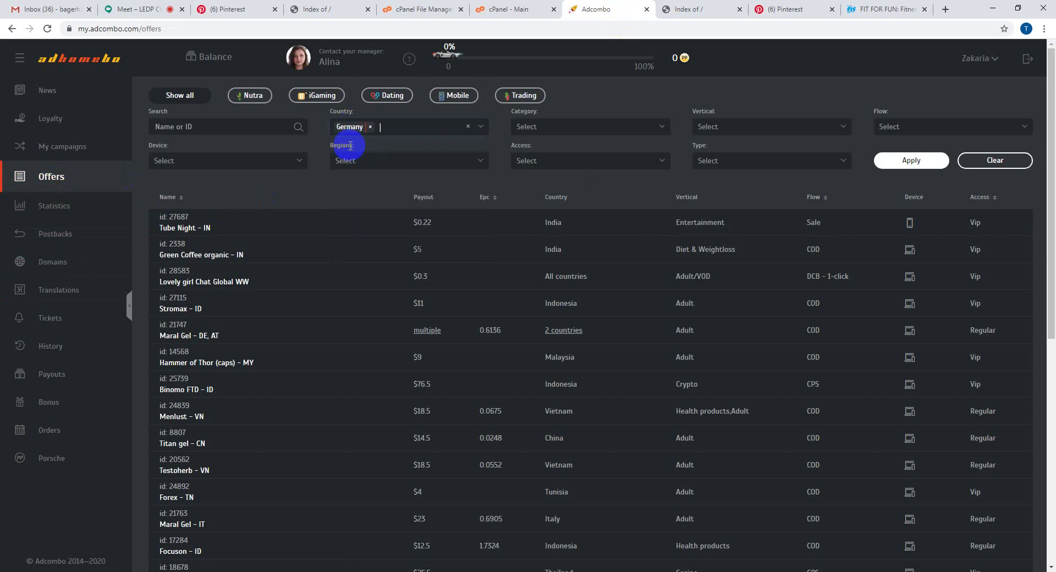
{"action": "left_click", "coordinate": [735, 129]}
{"action": "type", "text": "di"}
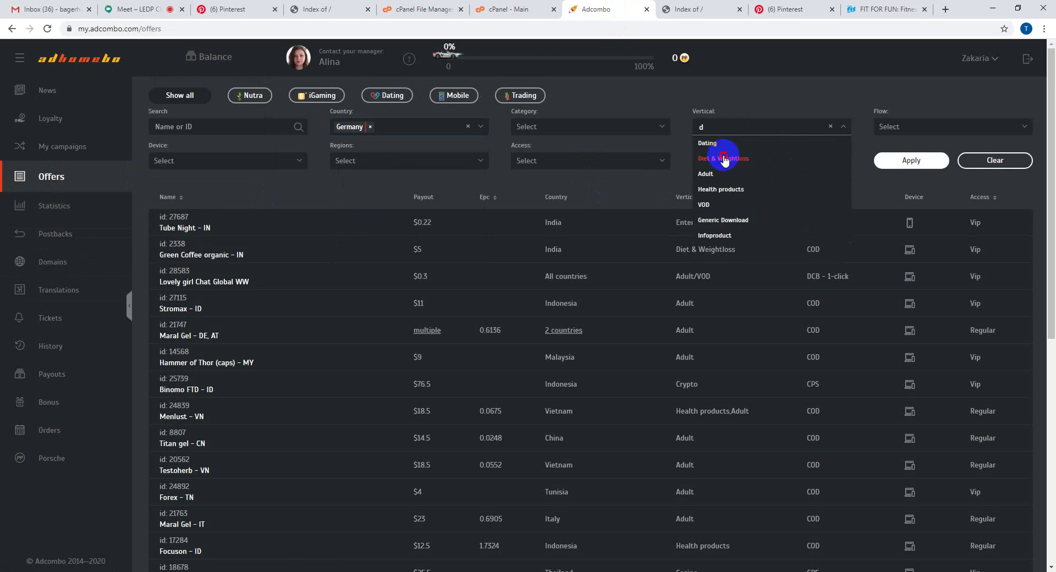
{"action": "left_click", "coordinate": [715, 143]}
{"action": "left_click", "coordinate": [905, 167]}
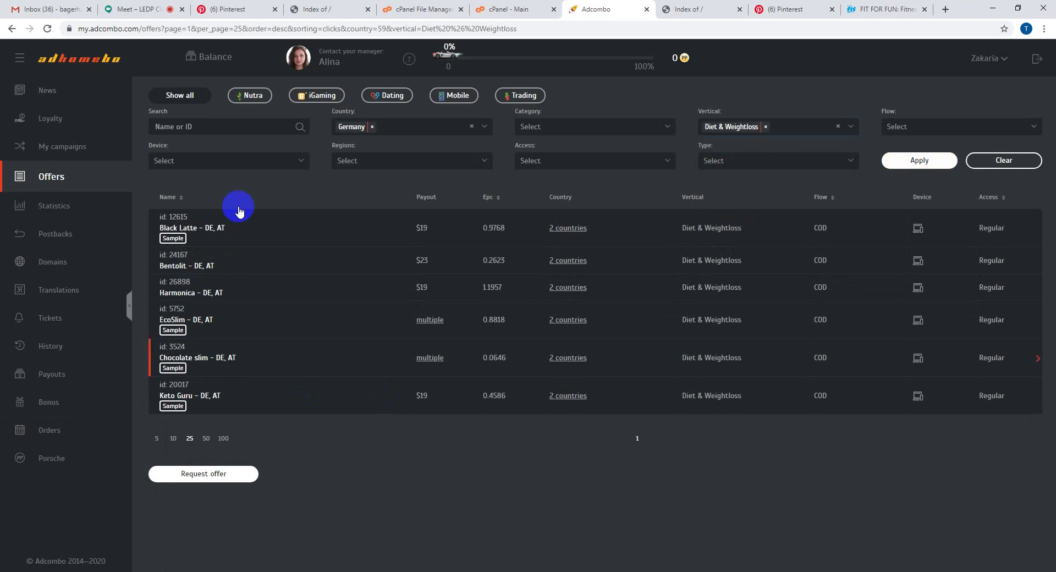
{"action": "left_click", "coordinate": [252, 230]}
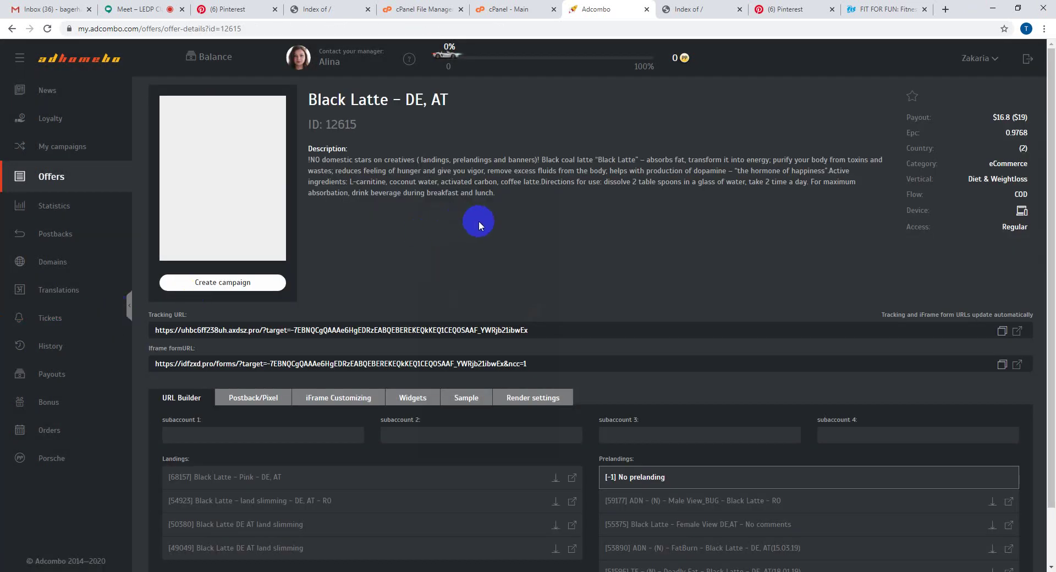
- In the URL Builder, choose '[-1] No prelanding' so the tracking URL ends with &ap=-1
{"action": "scroll", "coordinate": [638, 270], "scroll_direction": "down", "scroll_amount": 2}
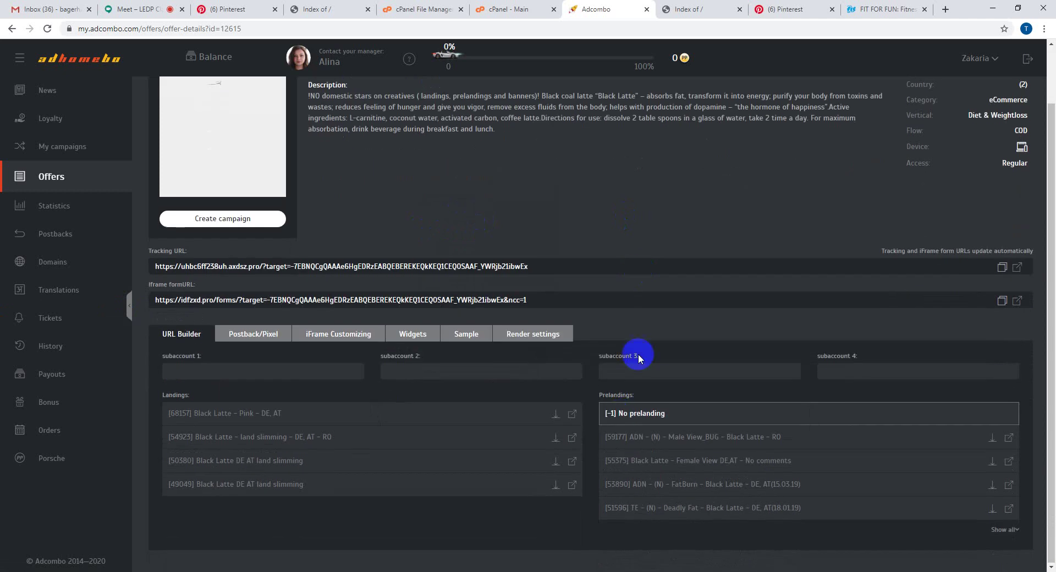
{"action": "left_click", "coordinate": [619, 417]}
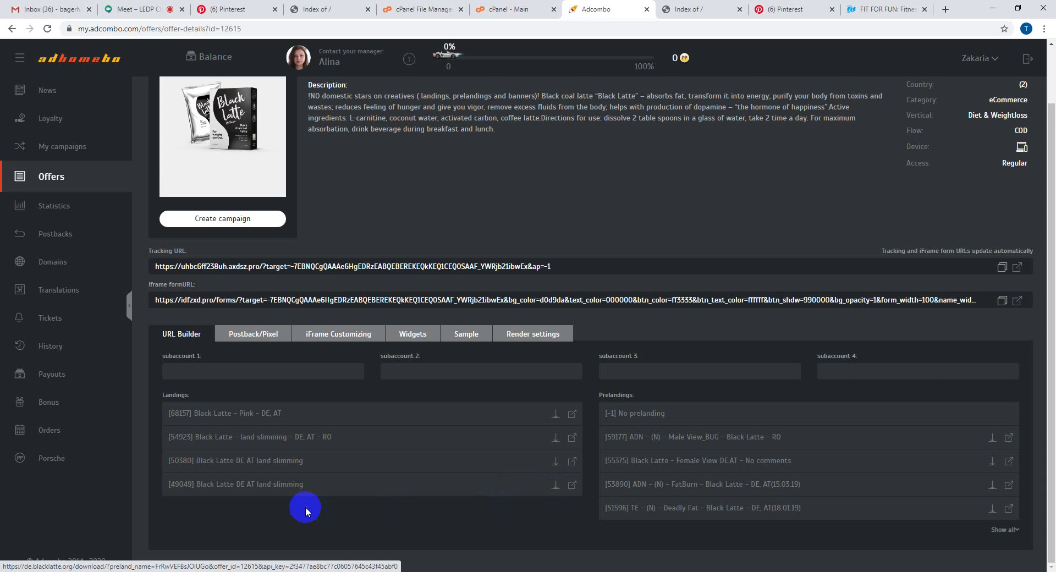
- Download landing [49049] Black Latte DE AT land slimming as a zip and open the download
{"action": "left_click_drag", "start_coordinate": [318, 487], "coordinate": [170, 489]}
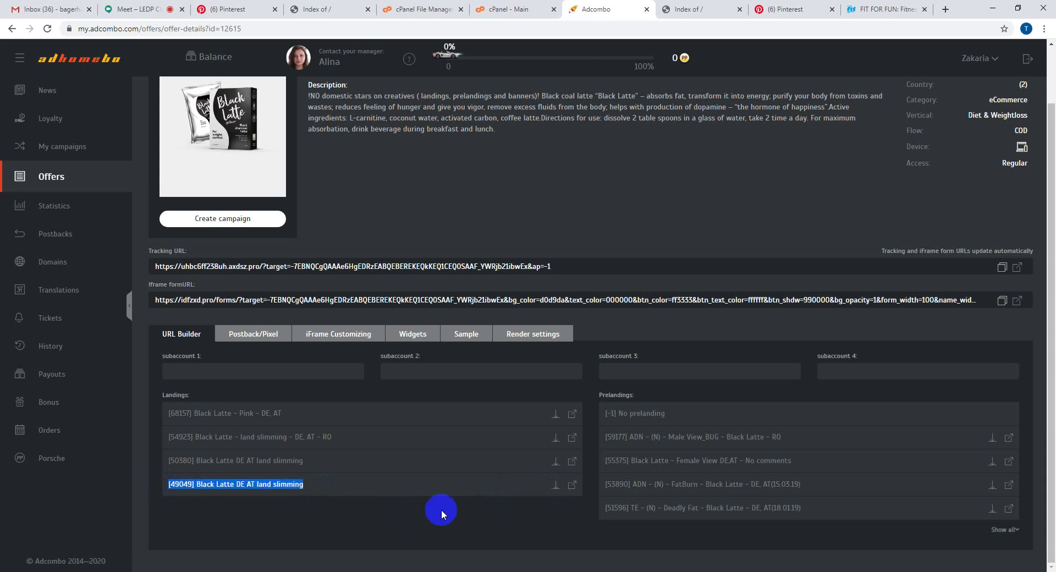
{"action": "left_click", "coordinate": [385, 518]}
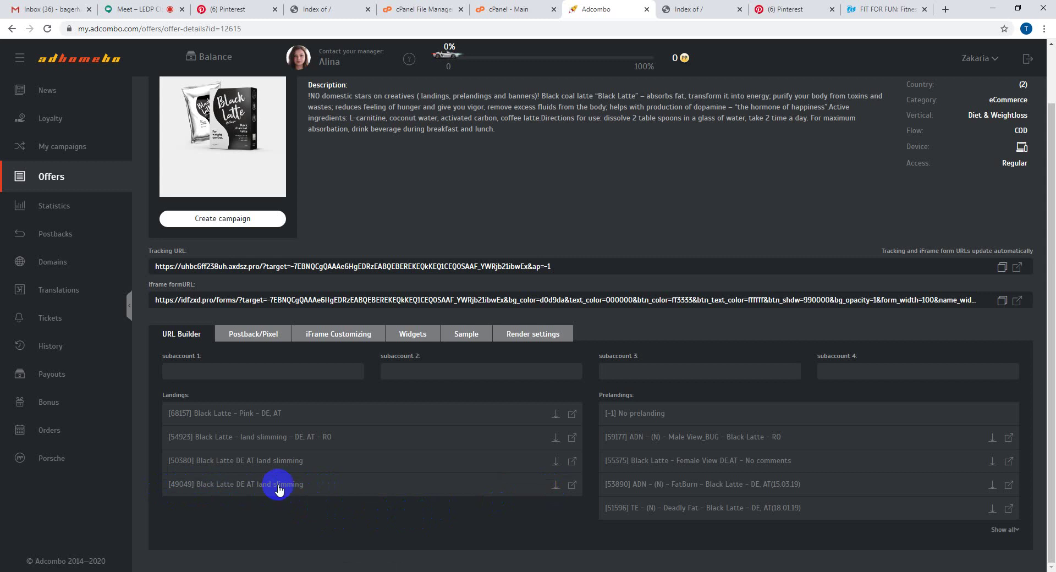
{"action": "left_click", "coordinate": [556, 486]}
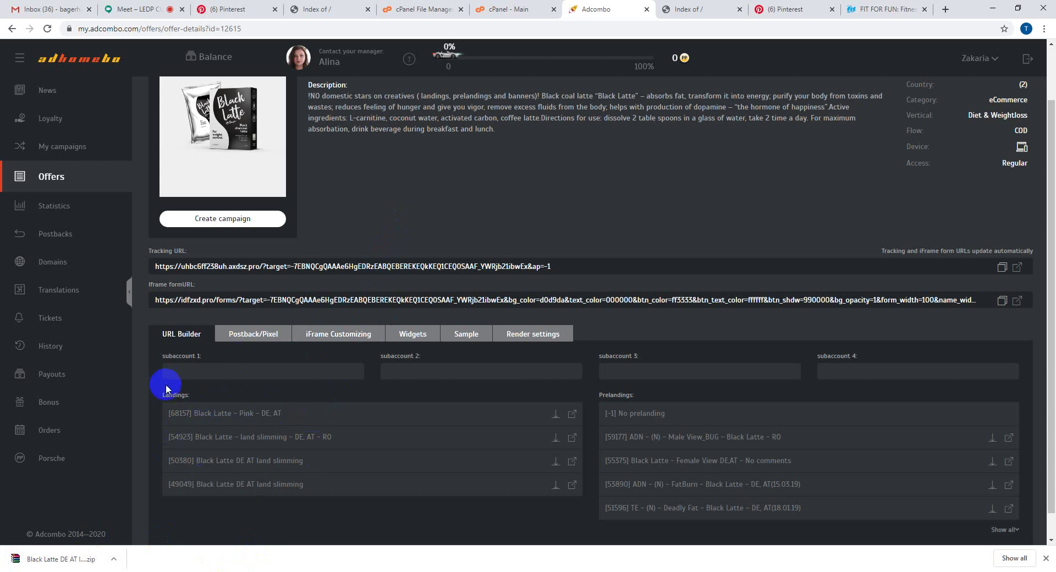
{"action": "left_click_drag", "start_coordinate": [160, 395], "coordinate": [199, 396]}
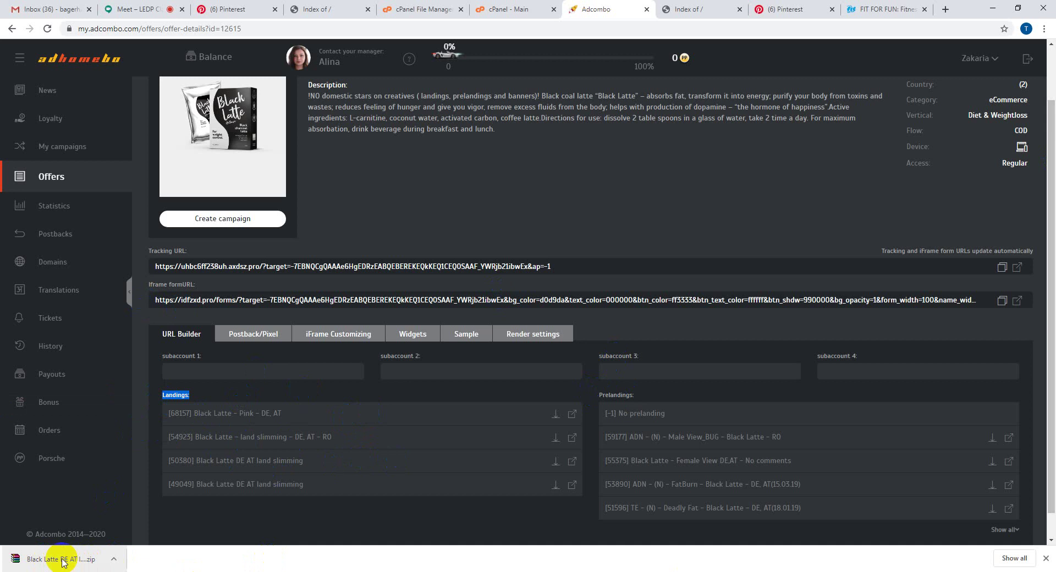
{"action": "left_click", "coordinate": [62, 560]}
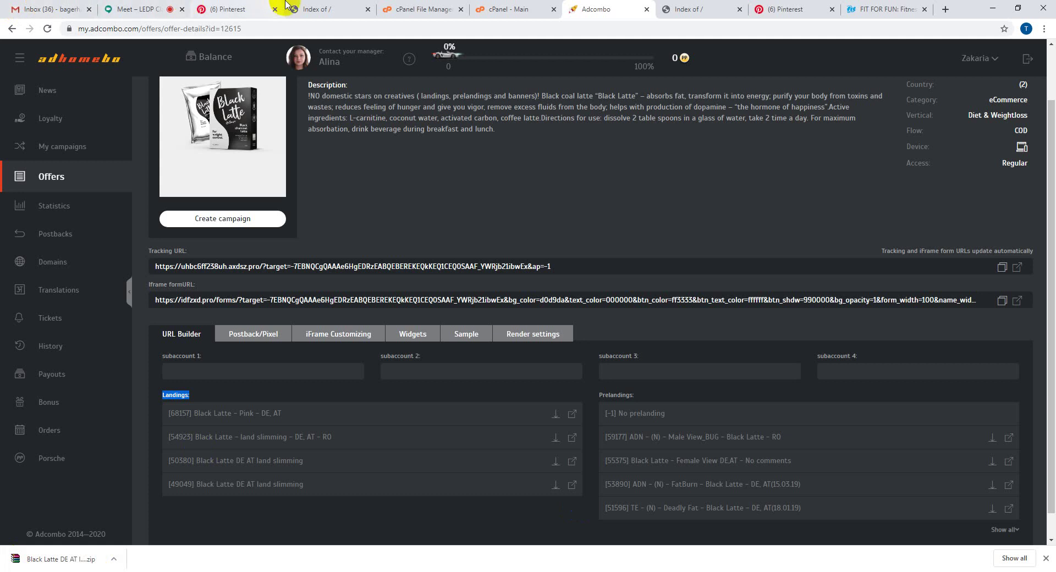
- Close the old File Manager tab and reload fitnessbeautyquartz.com to recheck its directory listing
{"action": "left_click", "coordinate": [413, 9]}
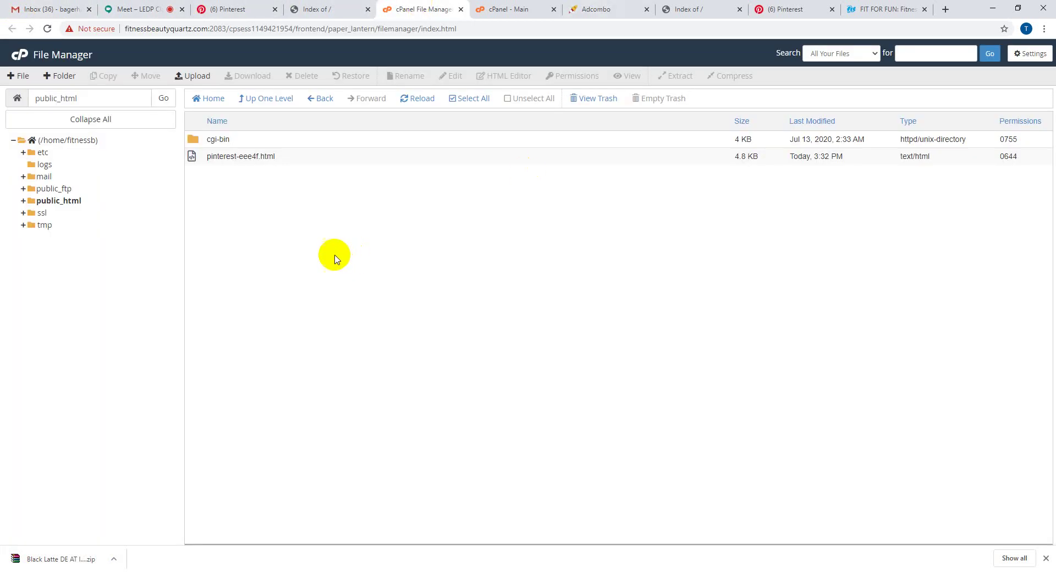
{"action": "left_click", "coordinate": [509, 9]}
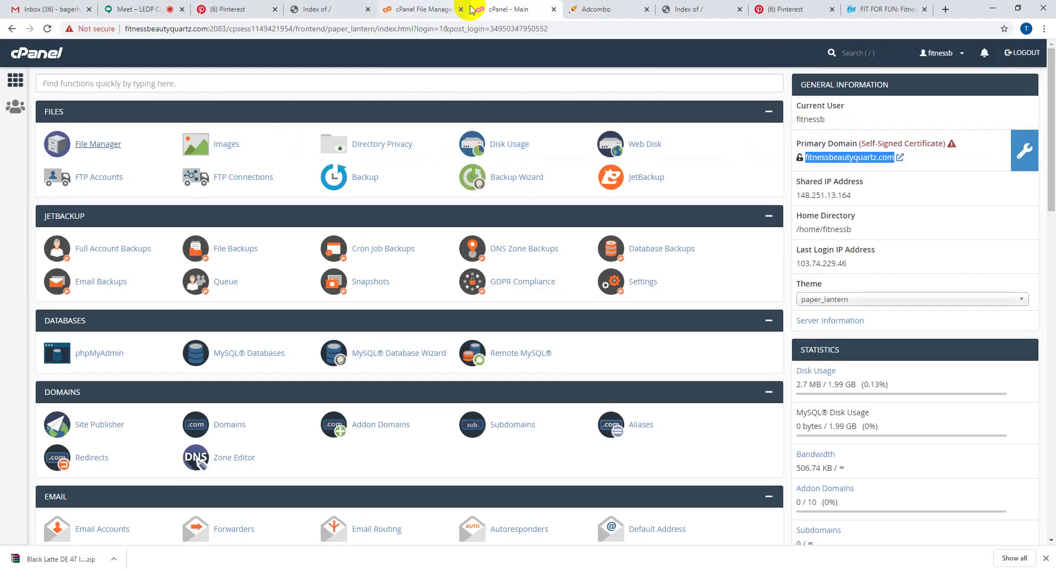
{"action": "left_click", "coordinate": [461, 9]}
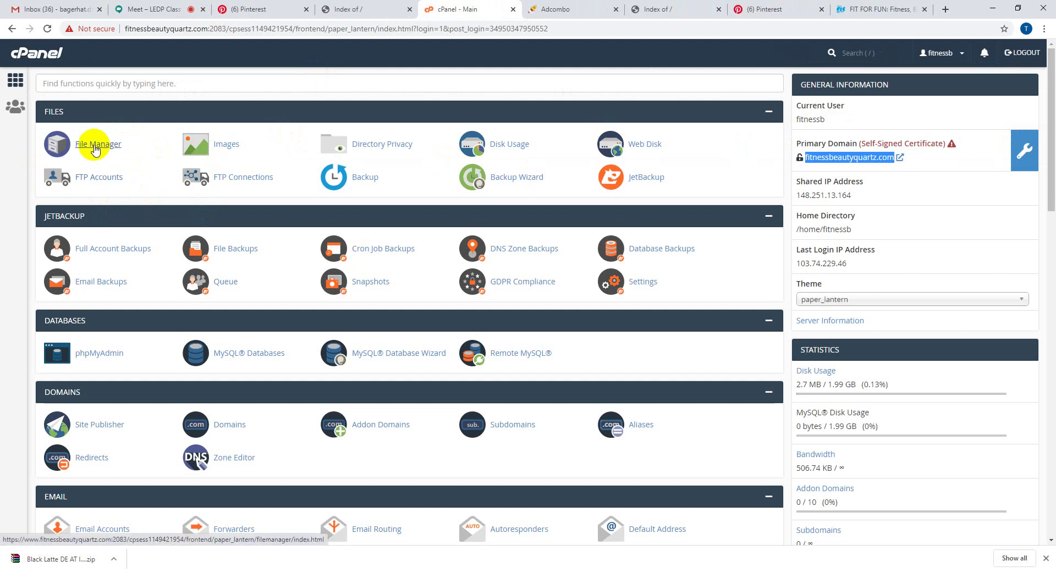
{"action": "left_click", "coordinate": [679, 8]}
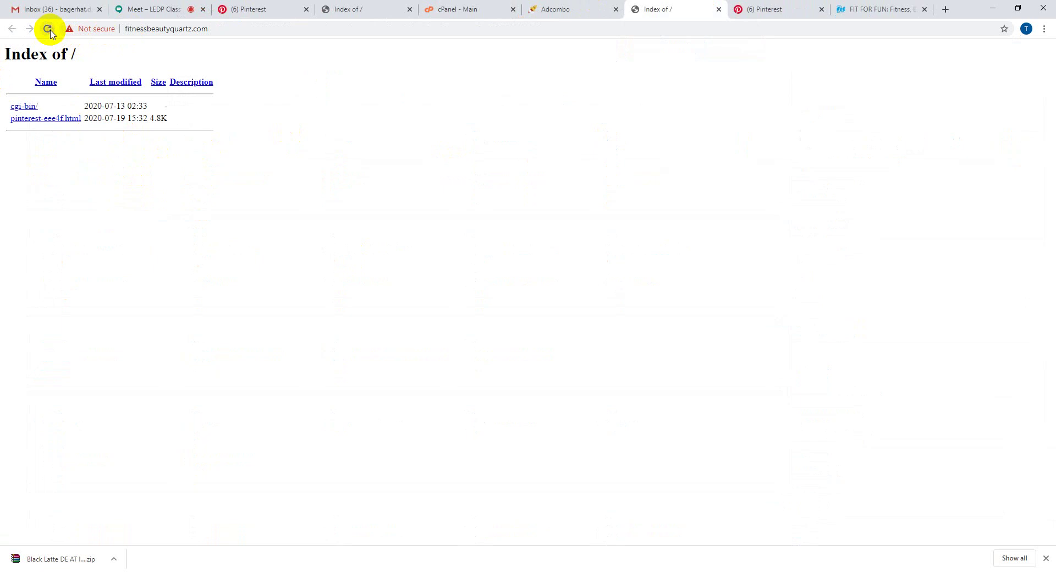
{"action": "left_click", "coordinate": [49, 31]}
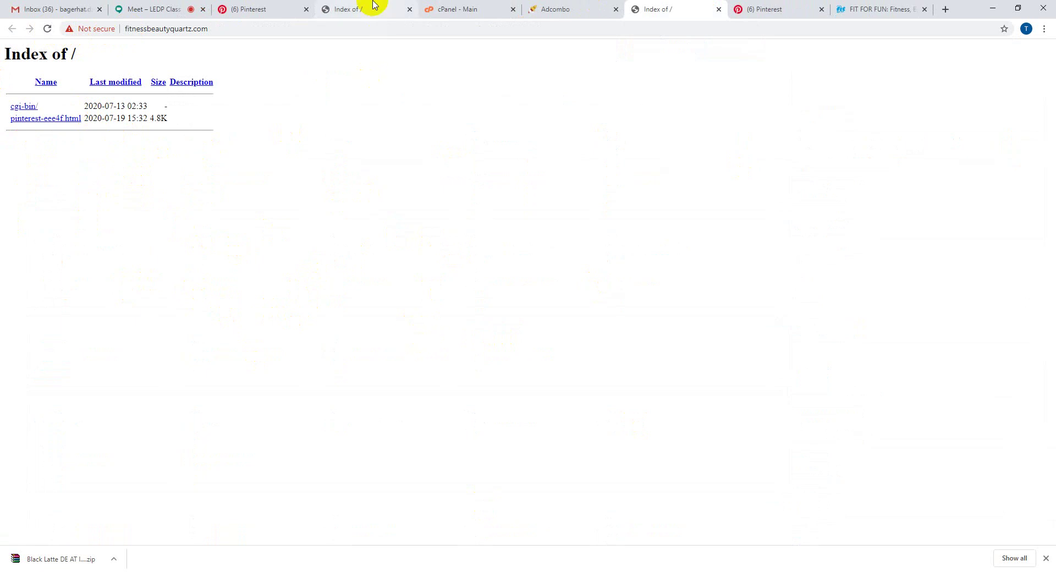
{"action": "left_click", "coordinate": [275, 8]}
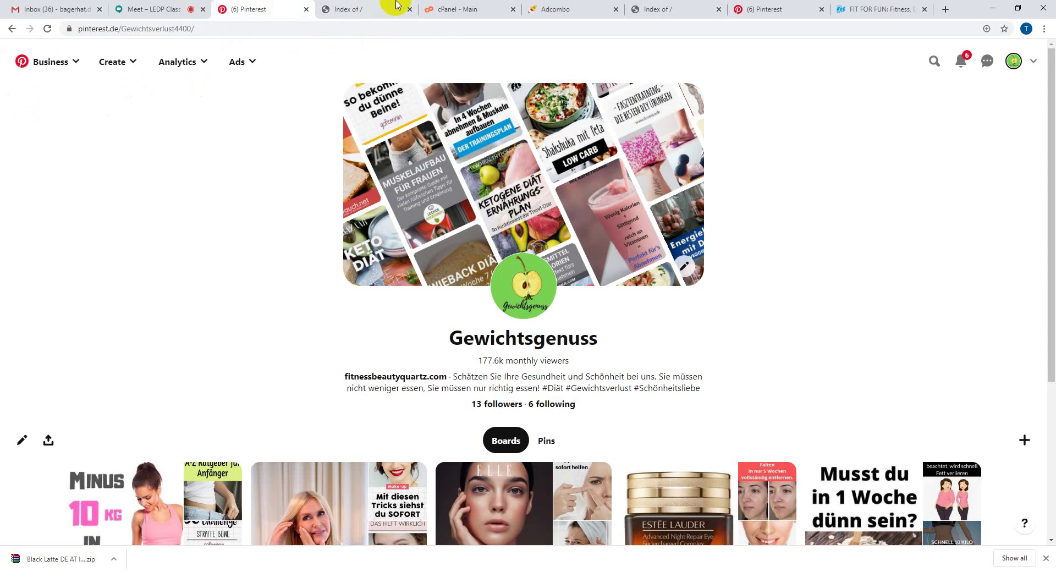
{"action": "left_click", "coordinate": [554, 8]}
{"action": "left_click", "coordinate": [677, 7]}
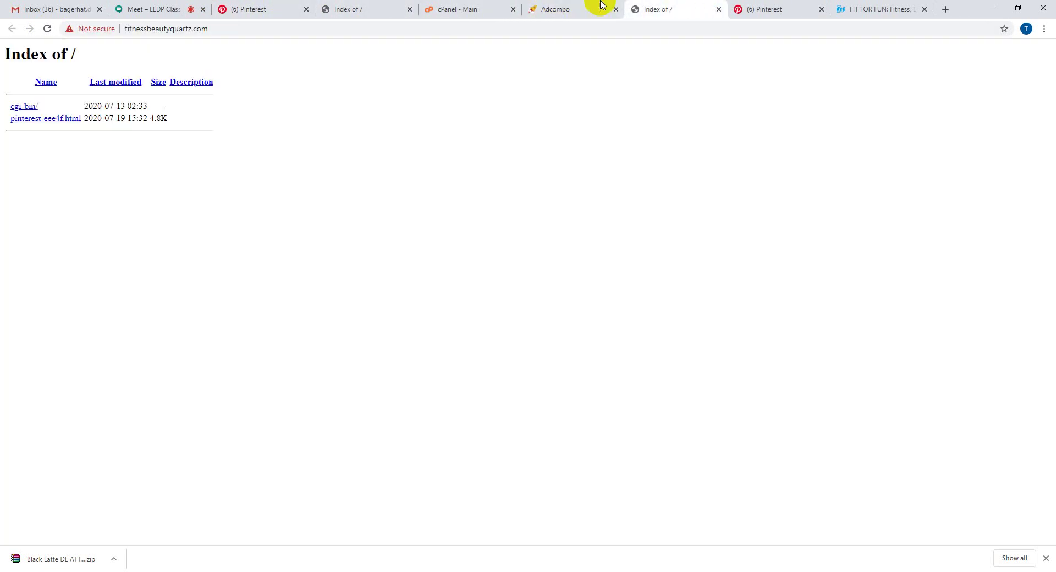
- Open cPanel File Manager in a new tab at the /home/fitnessb home directory
{"action": "left_click", "coordinate": [470, 8]}
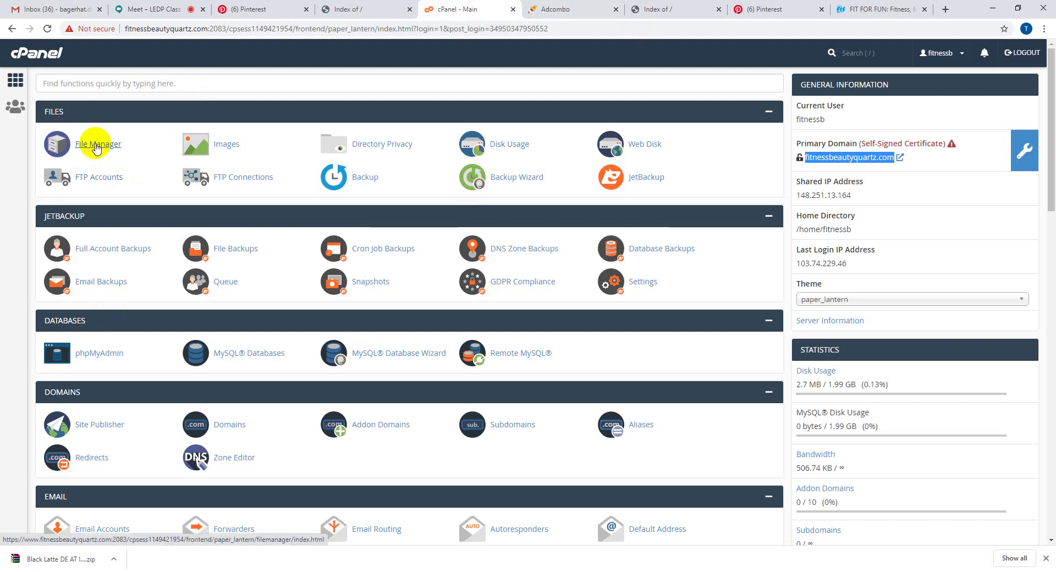
{"action": "middle_click", "coordinate": [96, 145]}
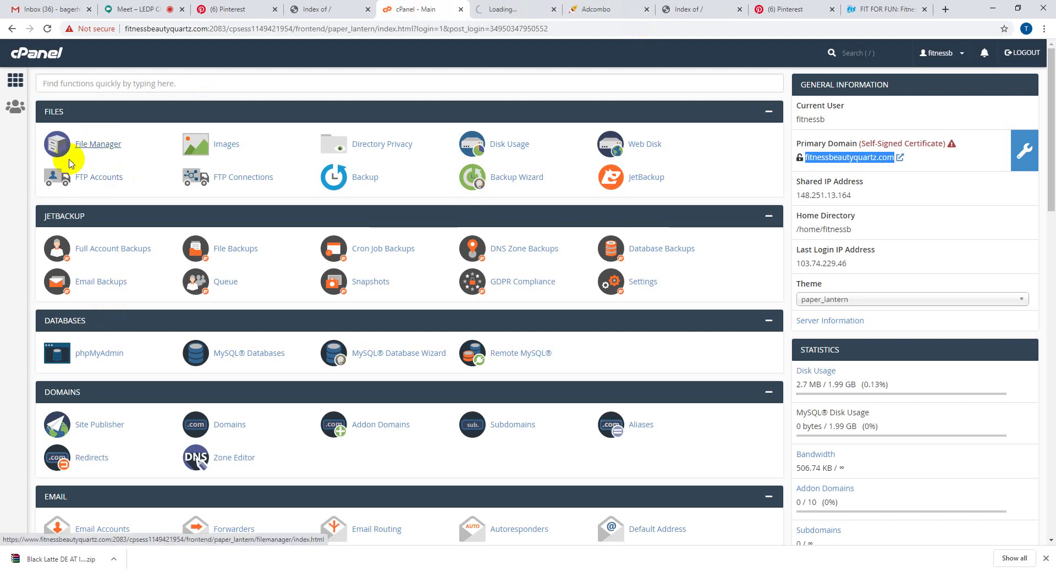
{"action": "left_click", "coordinate": [533, 5]}
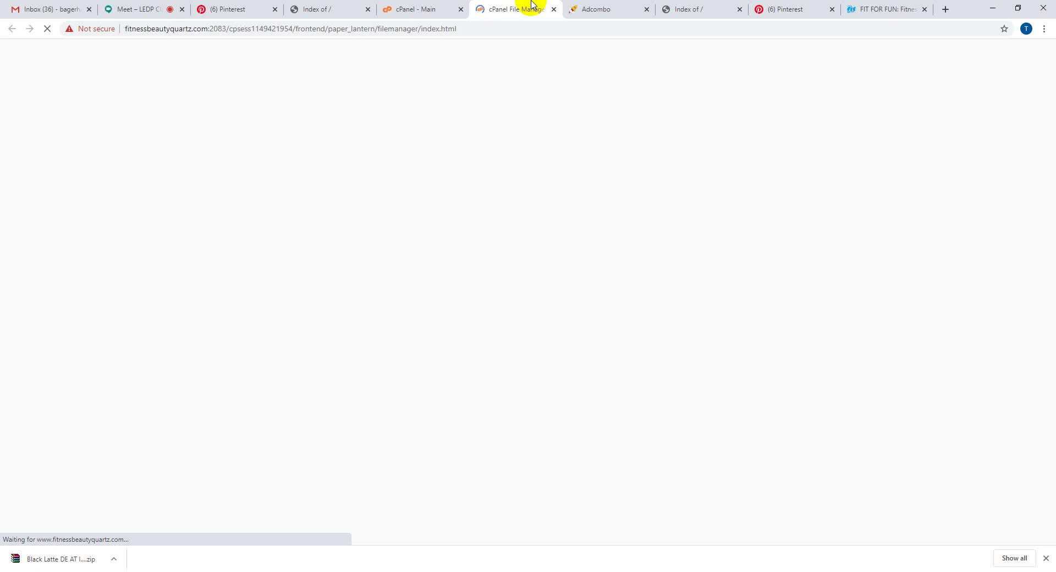
{"action": "left_click", "coordinate": [424, 8]}
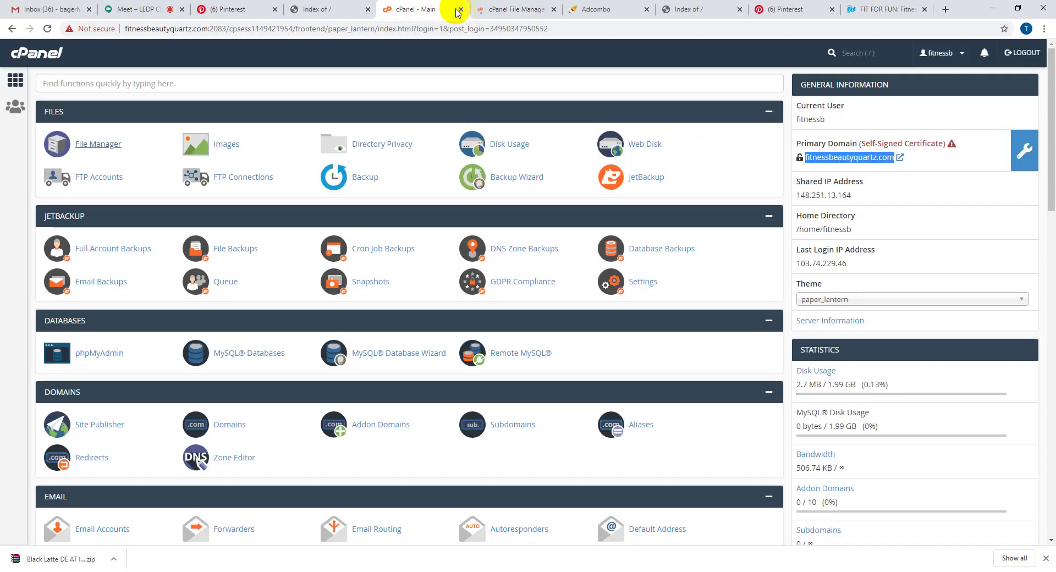
{"action": "left_click", "coordinate": [517, 6]}
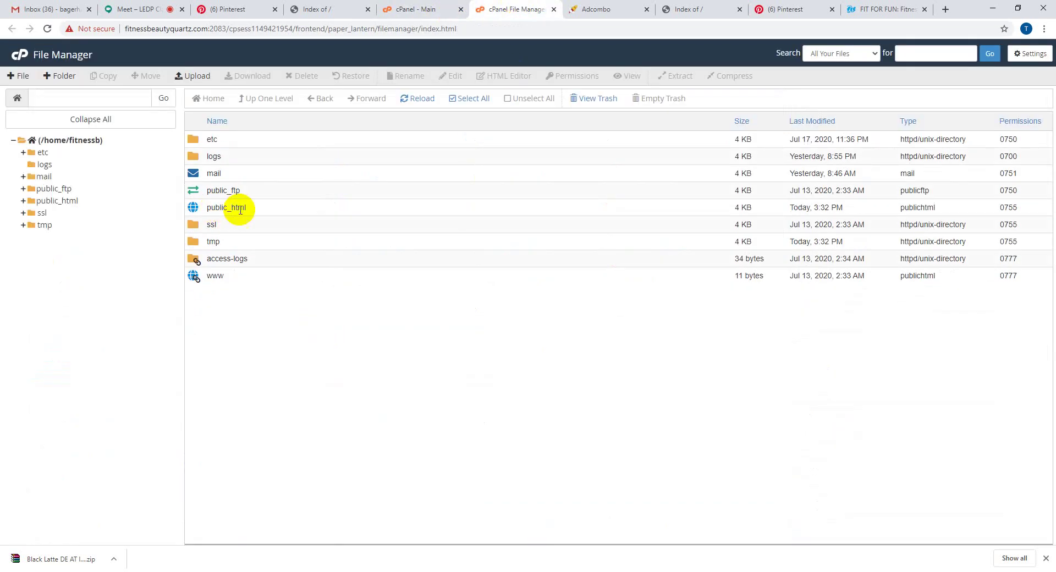
- Open /home/fitnessb/public_html, showing cgi-bin and pinterest-eee4f.html
{"action": "double_click", "coordinate": [276, 214]}
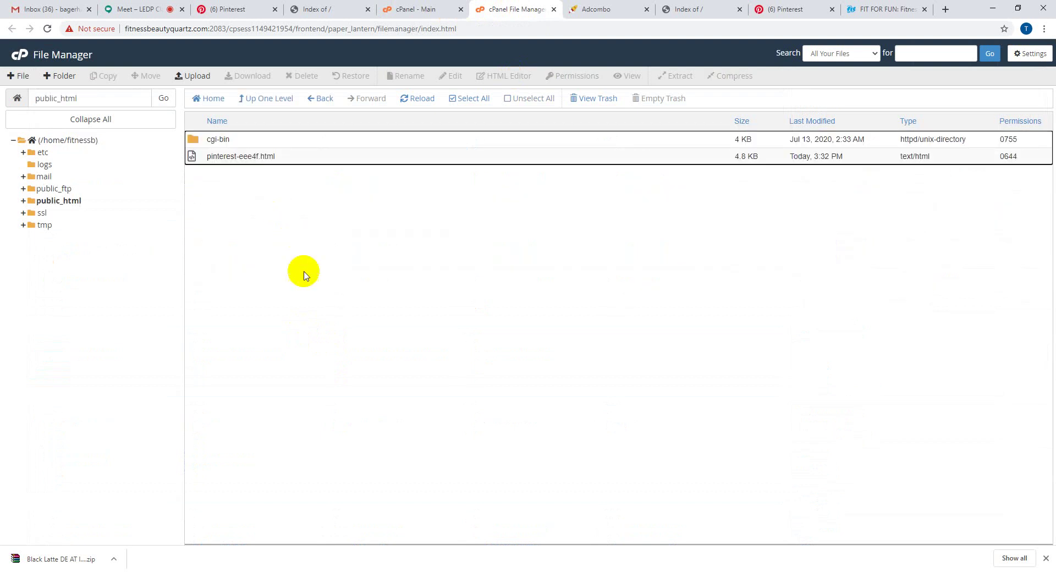
- Upload Black Latte DE AT land slimming.zip from Downloads into public_html until 100% (4.12 MB)
{"action": "left_click", "coordinate": [194, 77]}
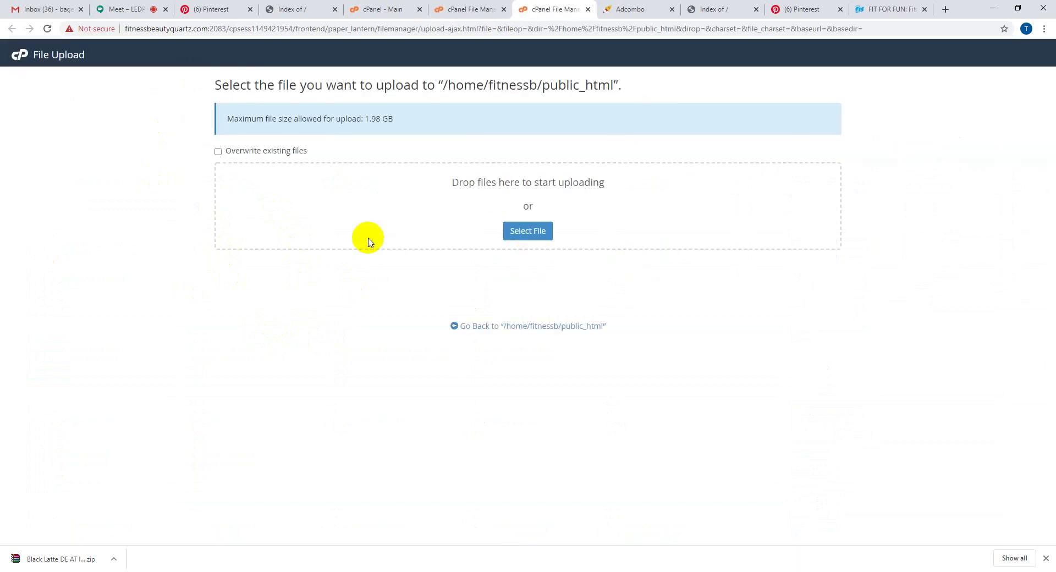
{"action": "left_click", "coordinate": [492, 183]}
{"action": "triple_click", "coordinate": [492, 183]}
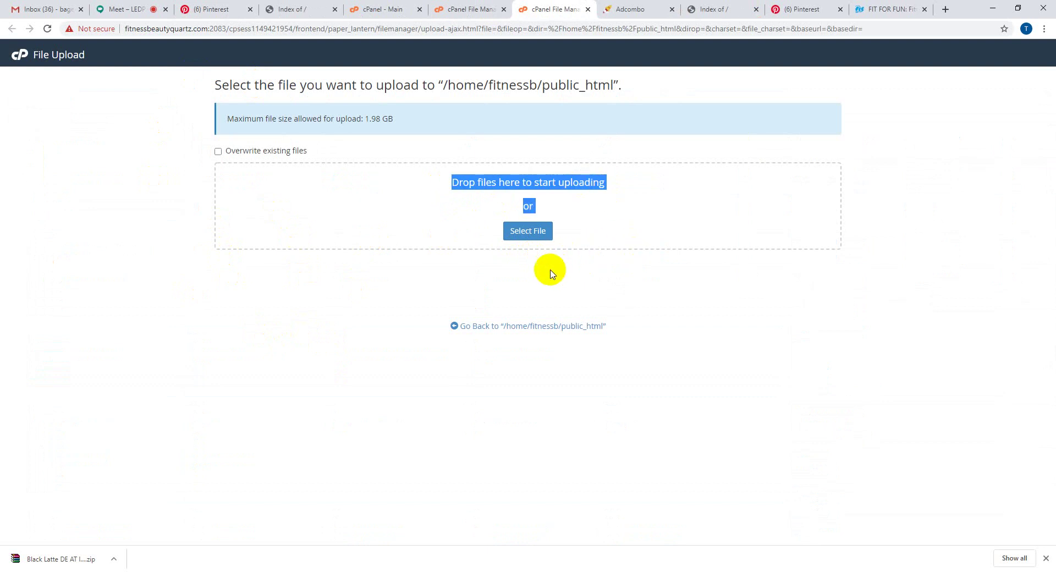
{"action": "left_click", "coordinate": [519, 235]}
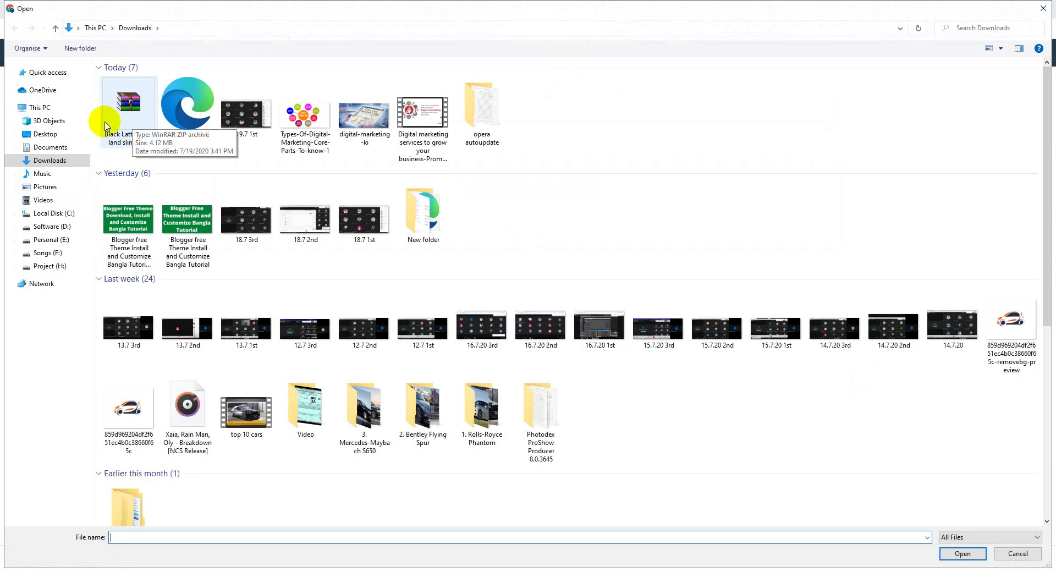
{"action": "double_click", "coordinate": [132, 113]}
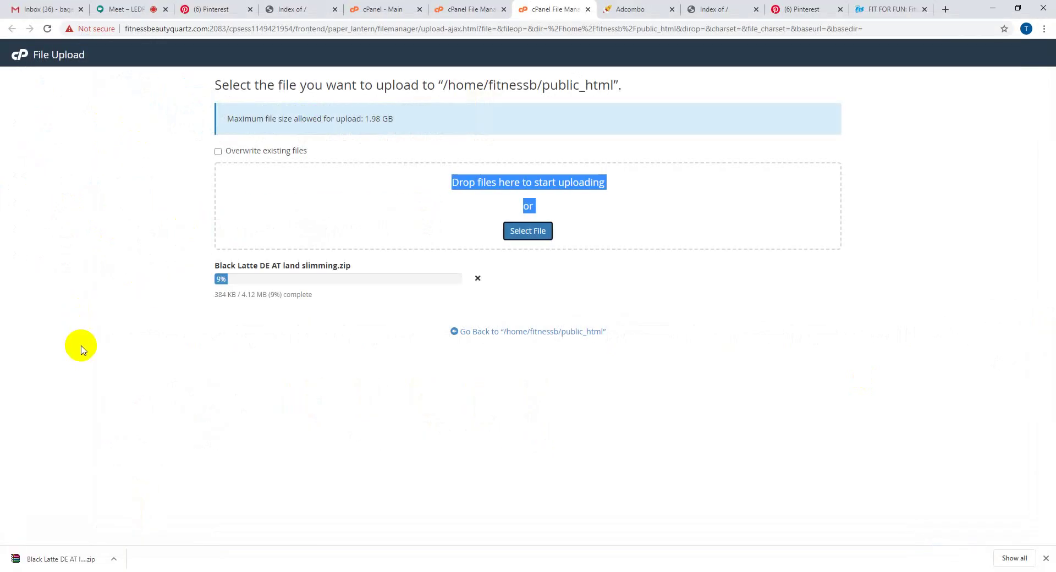
{"action": "left_click", "coordinate": [81, 346]}
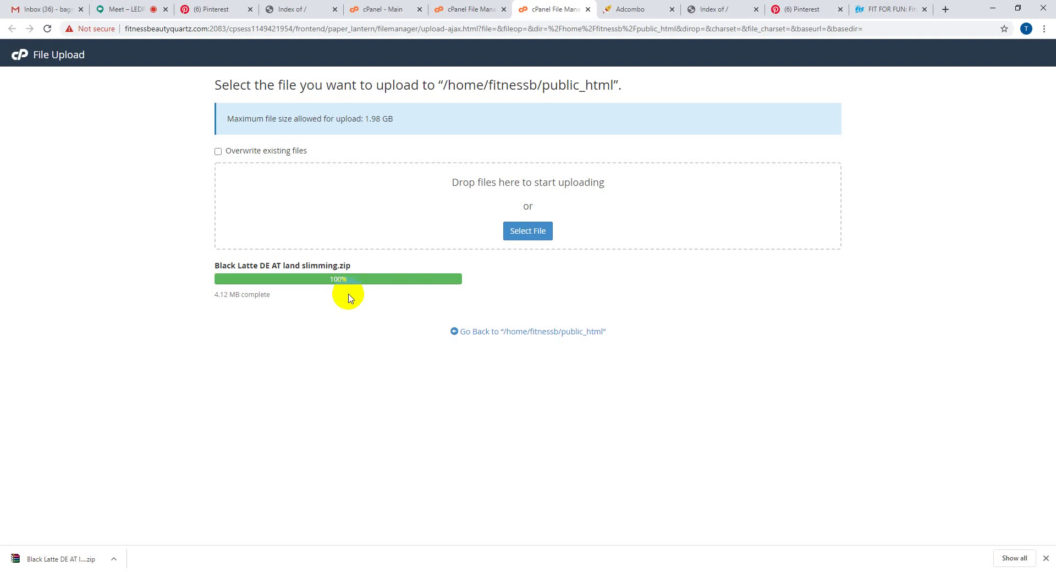
- Go back to /home/fitnessb/public_html and select the uploaded 4.12 MB Black Latte zip
{"action": "left_click", "coordinate": [465, 334]}
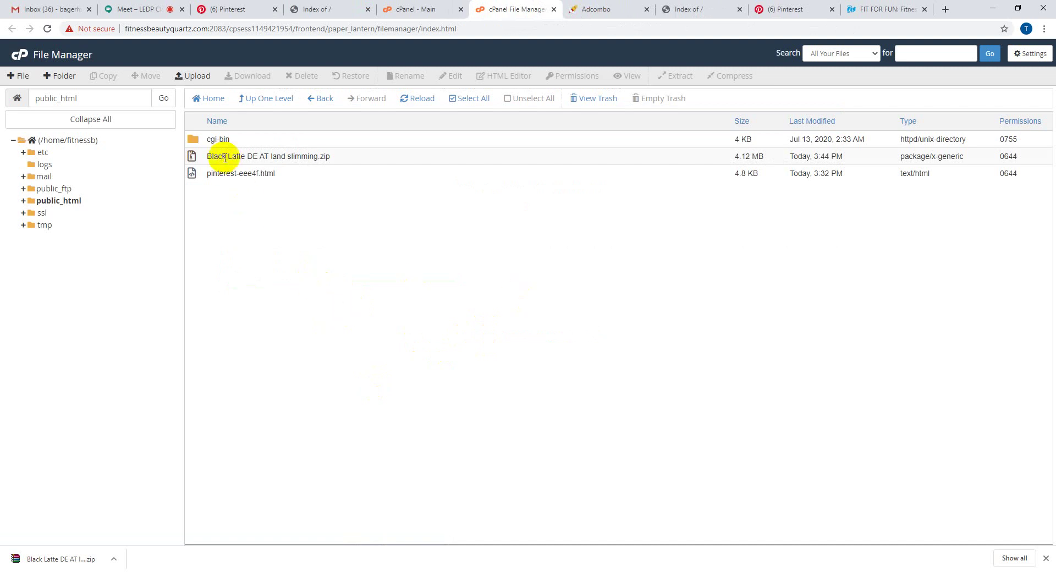
{"action": "left_click", "coordinate": [352, 158]}
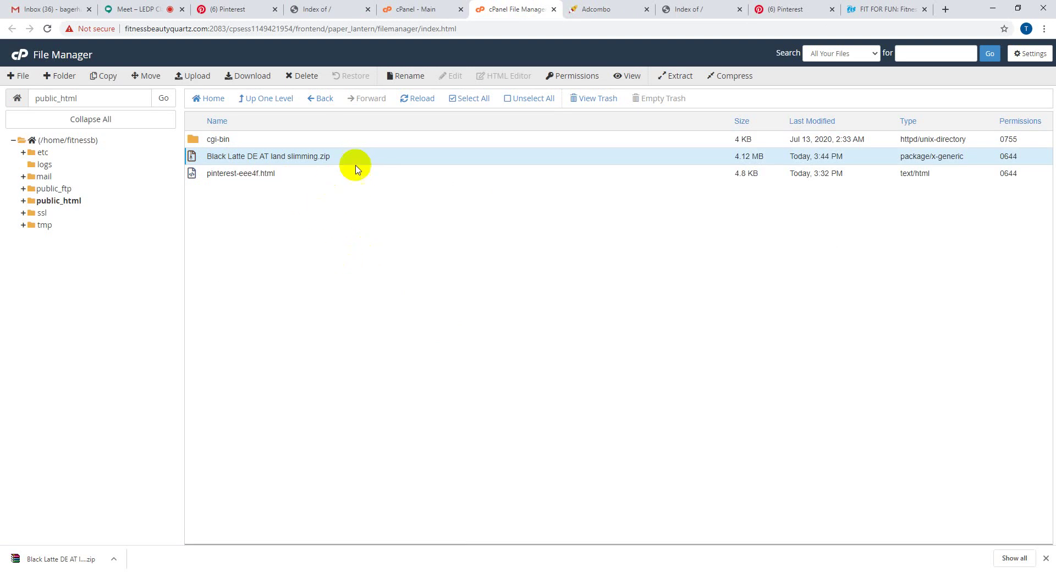
{"action": "left_click", "coordinate": [245, 141]}
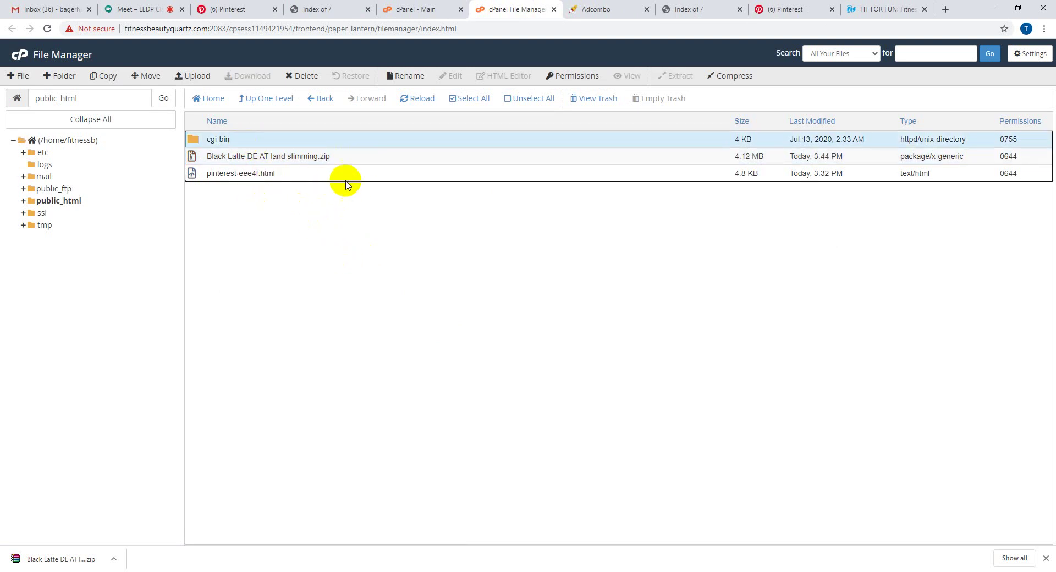
{"action": "left_click", "coordinate": [331, 159]}
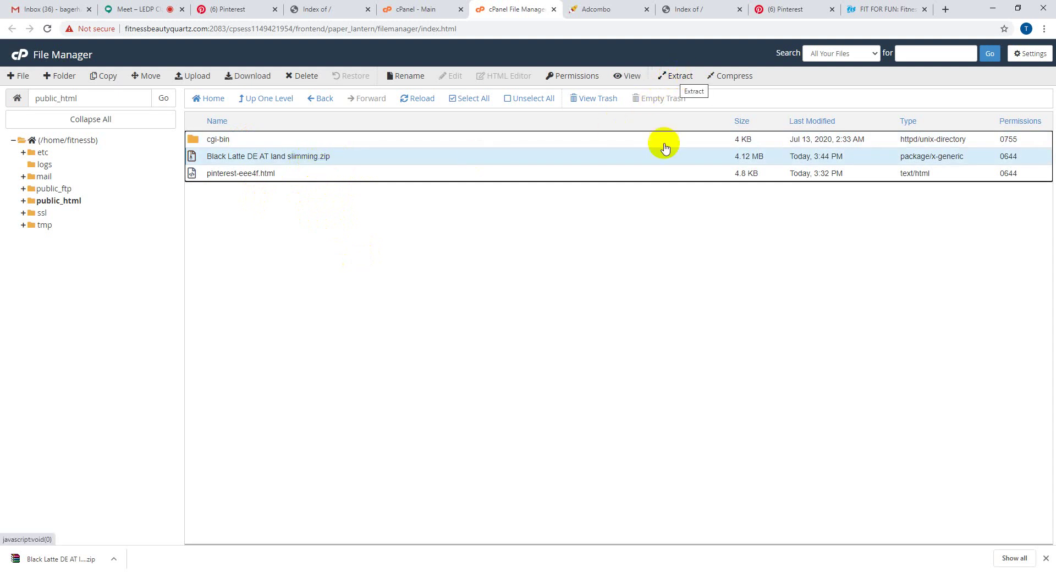
- Extract the Black Latte zip archive into /public_html and close the extraction results
{"action": "right_click", "coordinate": [308, 159]}
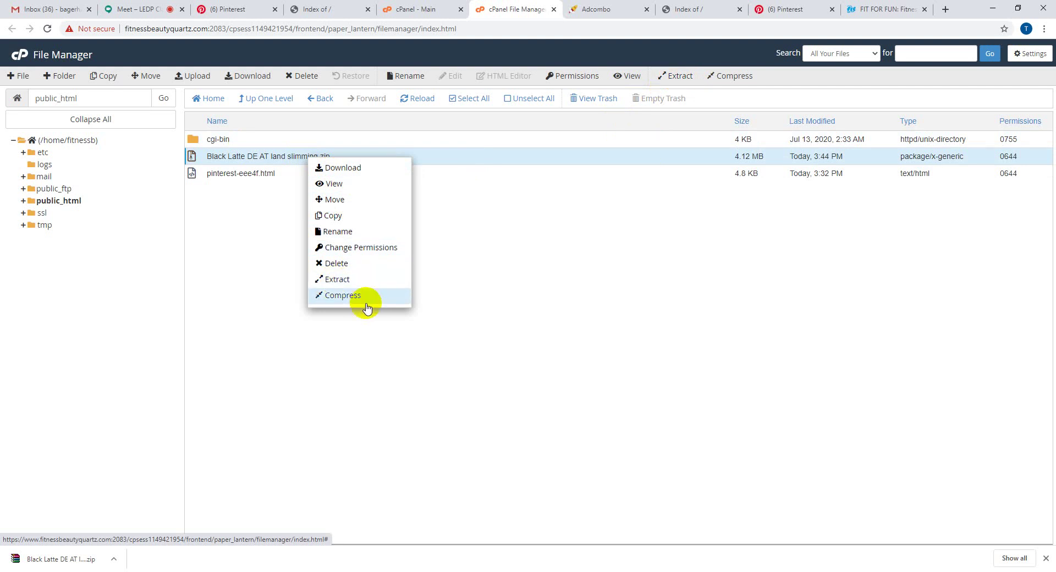
{"action": "left_click", "coordinate": [384, 282]}
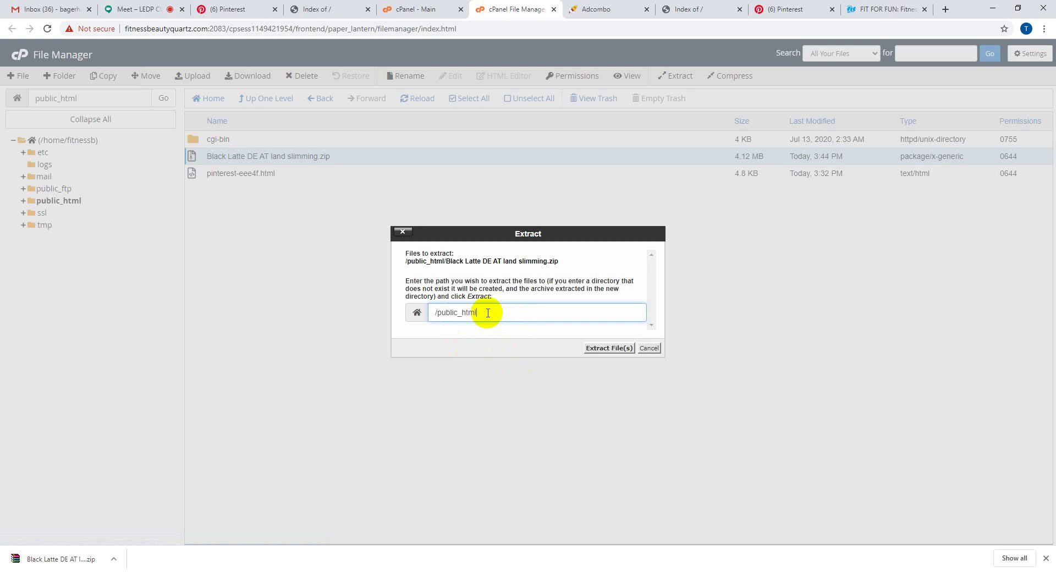
{"action": "mouse_move", "coordinate": [488, 312]}
{"action": "left_mouse_down"}
{"action": "mouse_move", "coordinate": [439, 313]}
{"action": "mouse_move", "coordinate": [484, 314]}
{"action": "left_mouse_up"}
{"action": "left_click", "coordinate": [460, 312]}
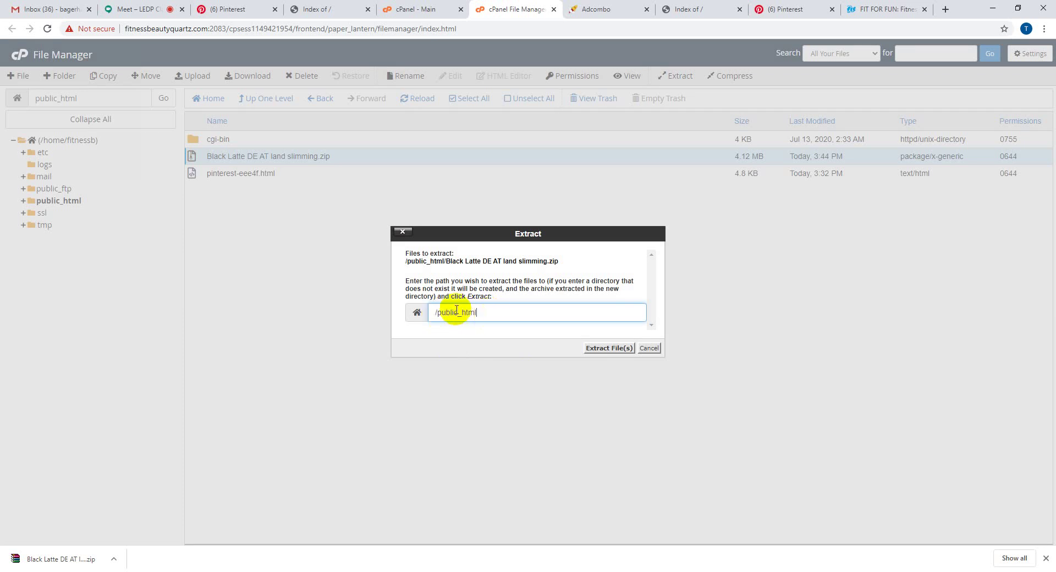
{"action": "left_click", "coordinate": [602, 349]}
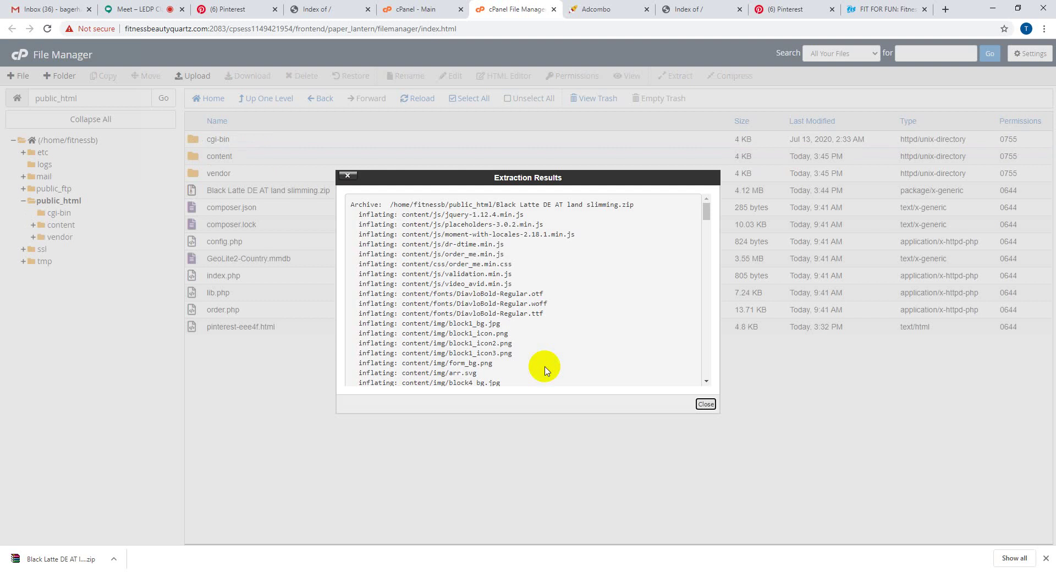
{"action": "left_click", "coordinate": [705, 404]}
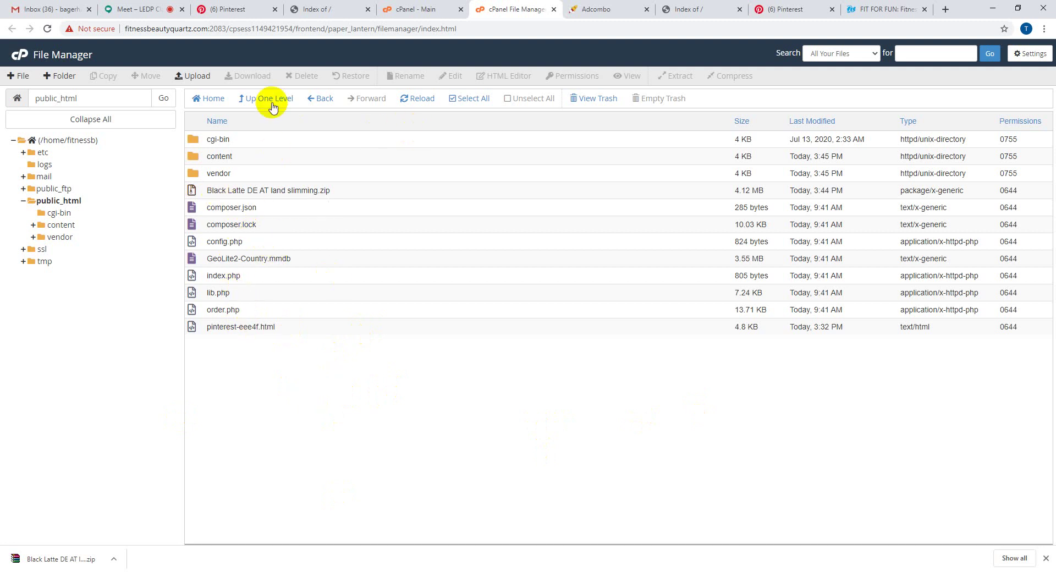
- Refresh the public_html file list and reload the live fitnessbeautyquartz.com page
{"action": "left_click", "coordinate": [418, 104]}
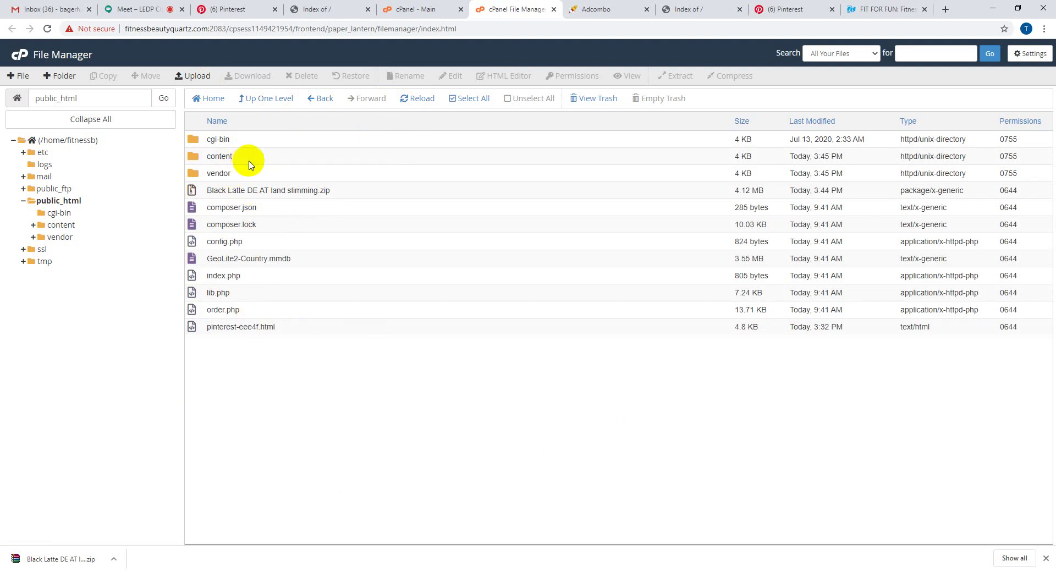
{"action": "left_click", "coordinate": [682, 9]}
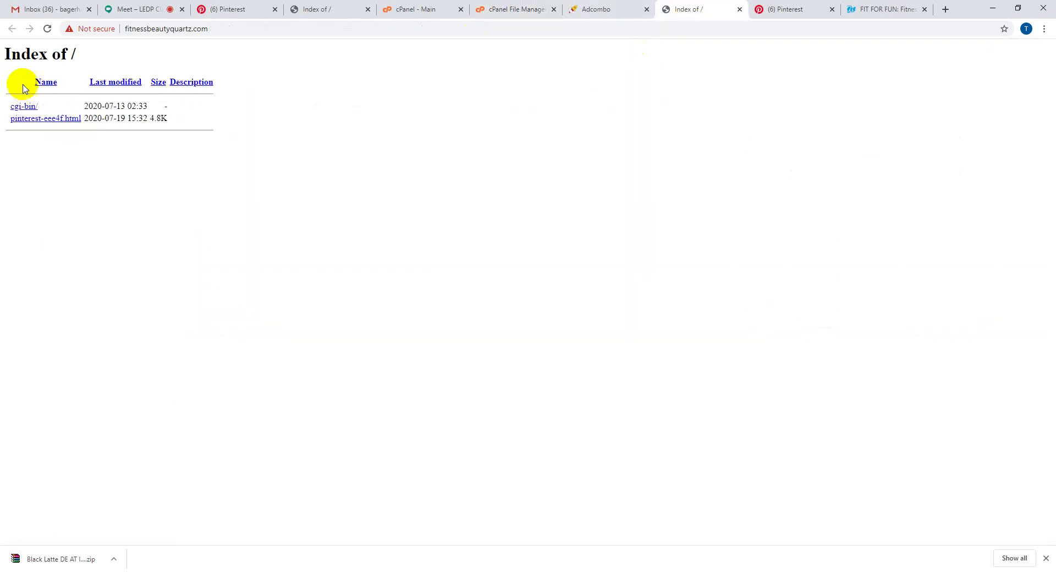
{"action": "left_click", "coordinate": [51, 29]}
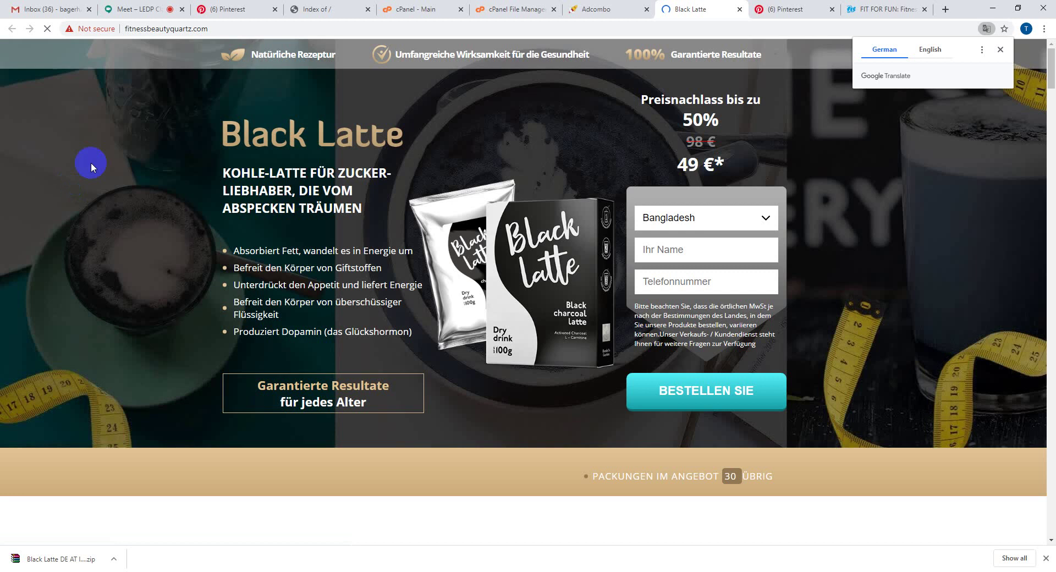
{"action": "left_click", "coordinate": [1000, 49]}
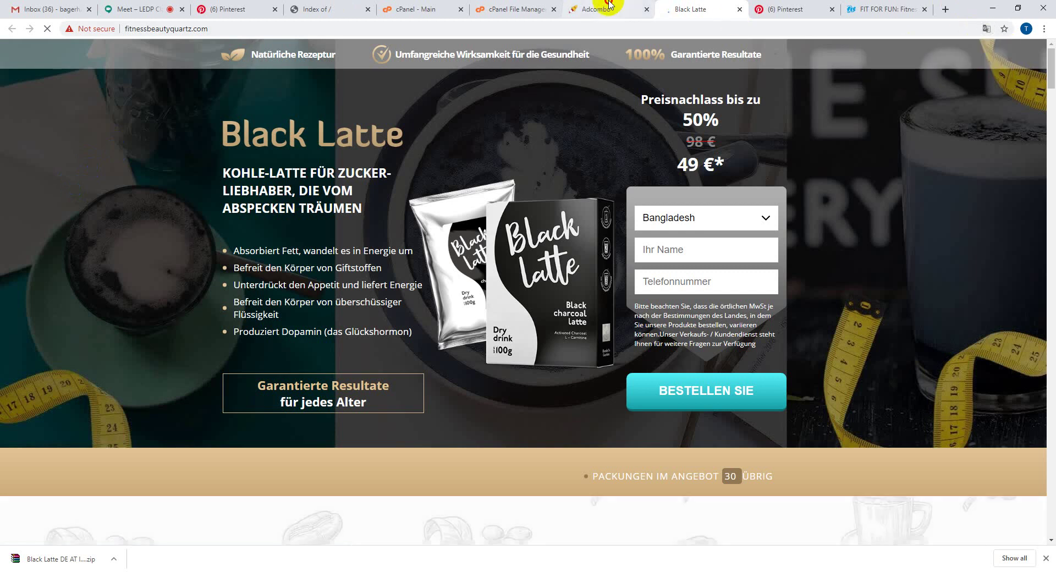
{"action": "left_click", "coordinate": [594, 9]}
- Check the extracted content folder and index.php in public_html
{"action": "left_click", "coordinate": [490, 9]}
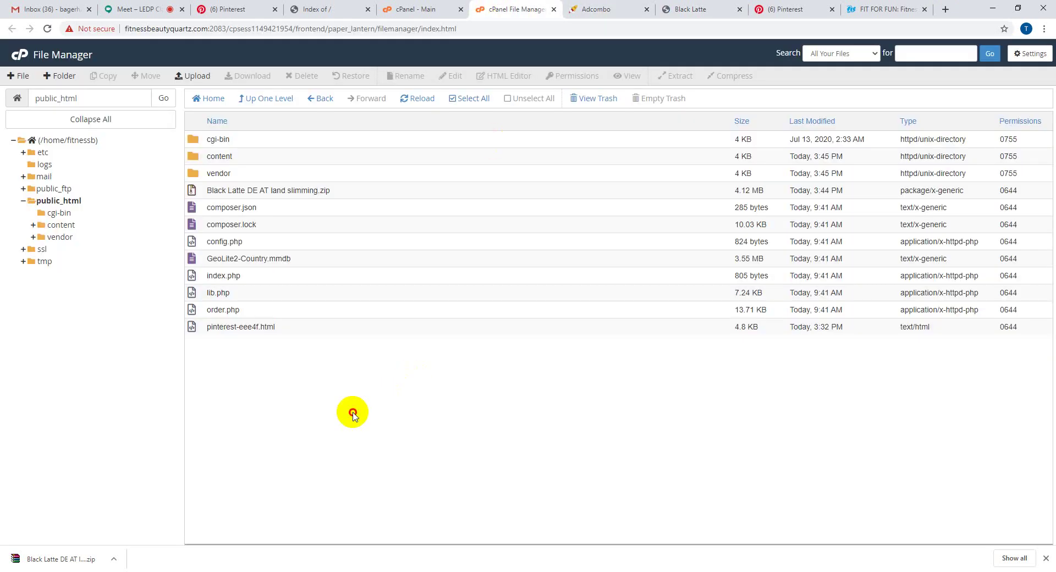
{"action": "left_click", "coordinate": [252, 162]}
{"action": "double_click", "coordinate": [252, 163]}
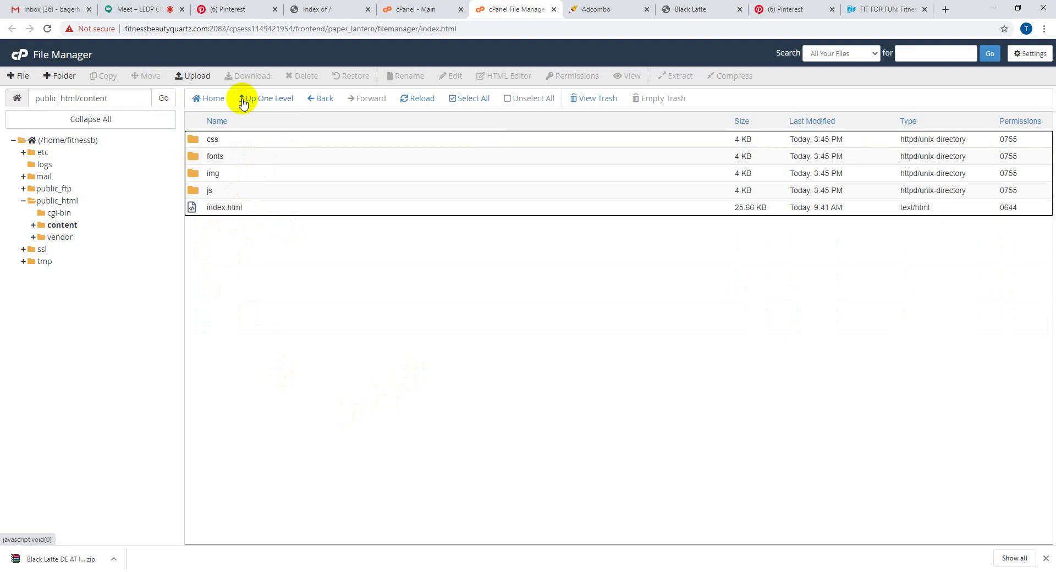
{"action": "left_click", "coordinate": [264, 98]}
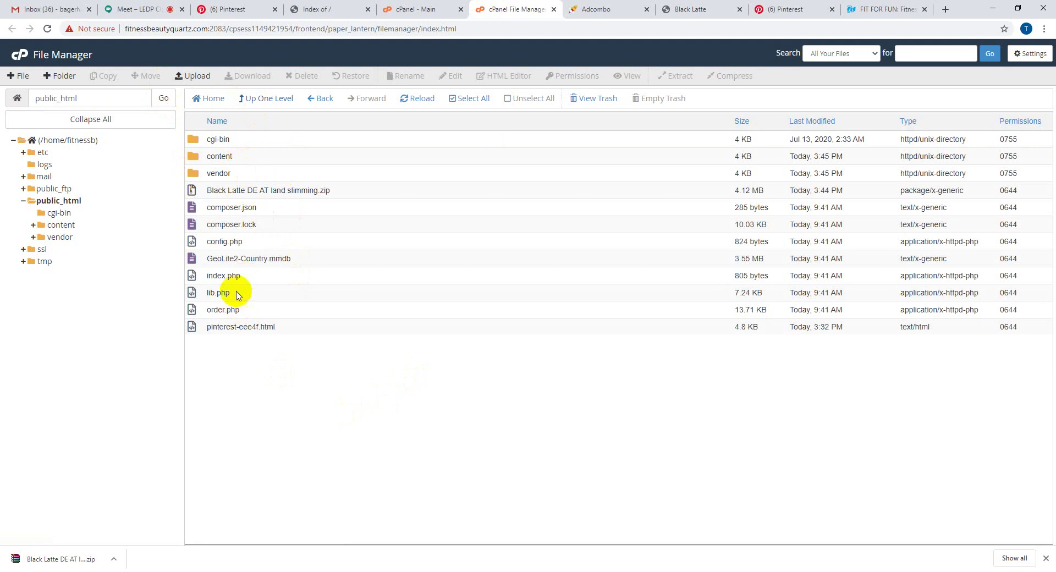
{"action": "left_click", "coordinate": [209, 277]}
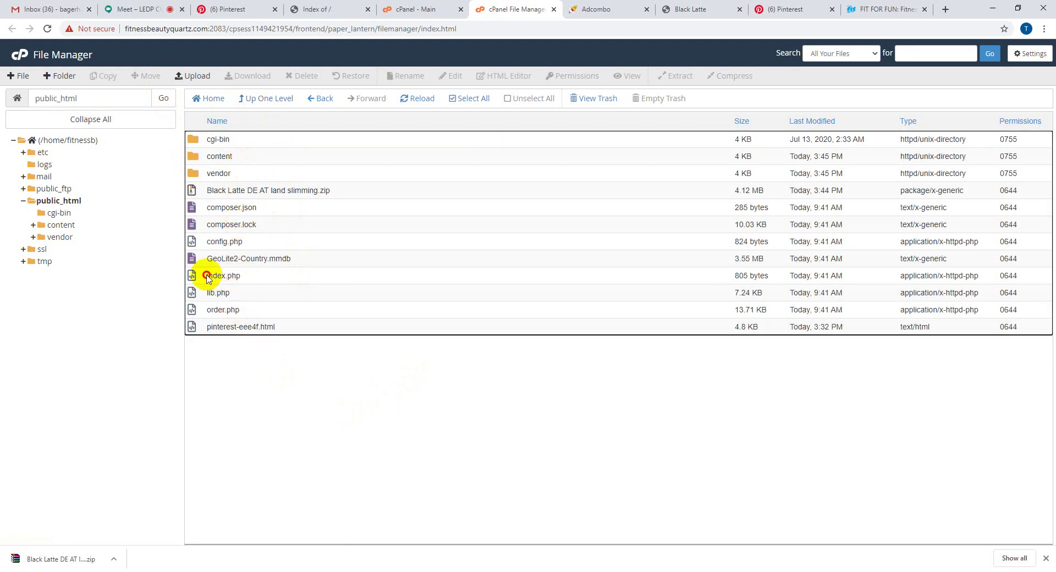
{"action": "left_click", "coordinate": [243, 346]}
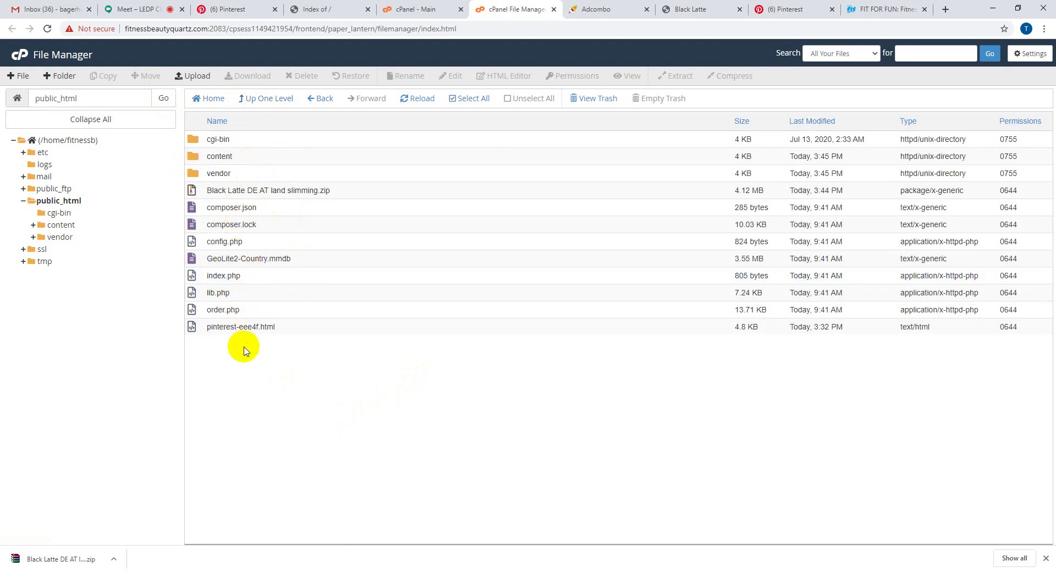
{"action": "double_click", "coordinate": [249, 157]}
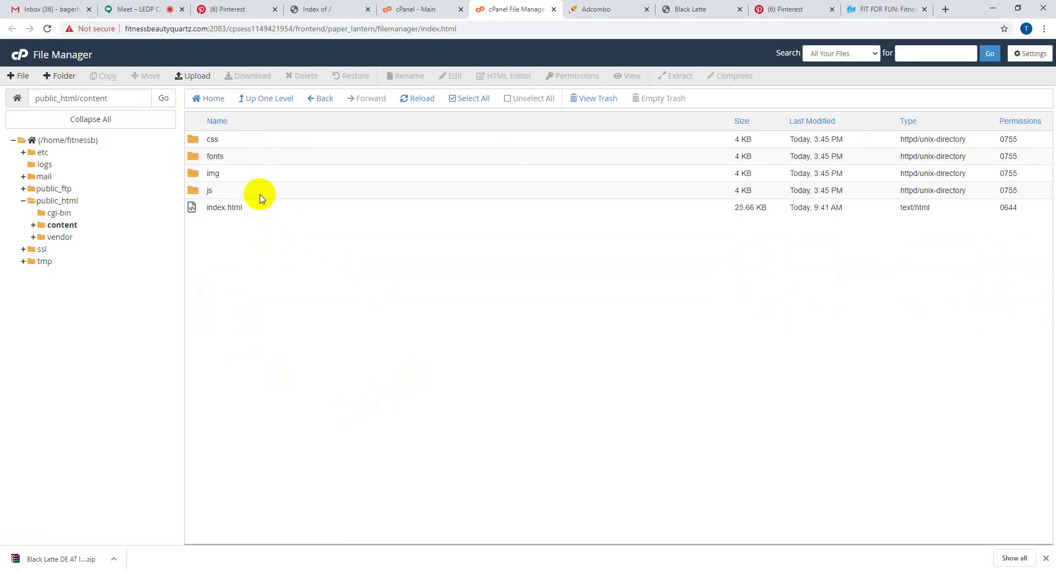
- Reload the live Black Latte landing page, then return to the Pinterest profile
{"action": "left_click", "coordinate": [689, 5]}
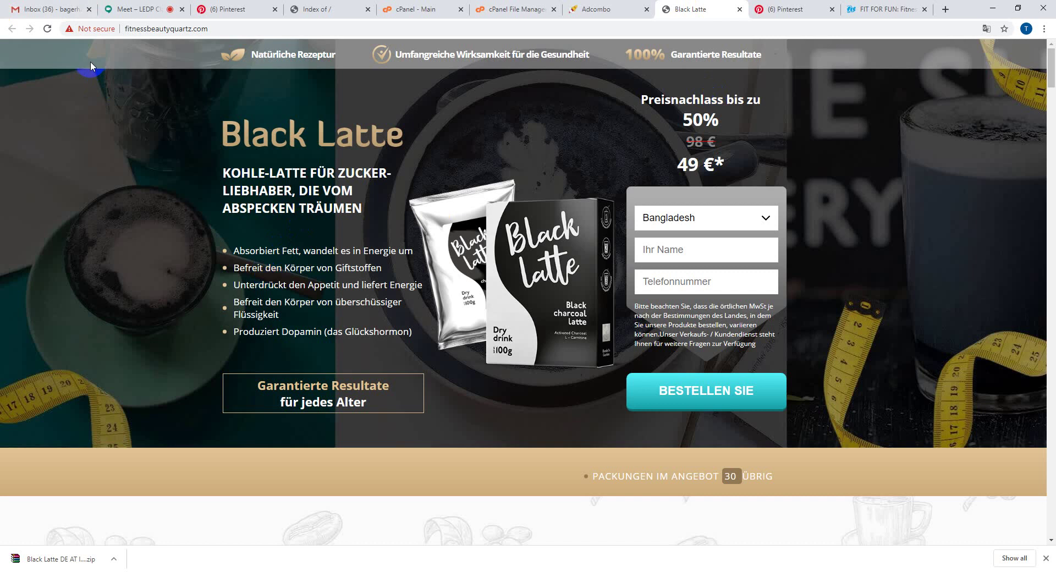
{"action": "left_click", "coordinate": [47, 28]}
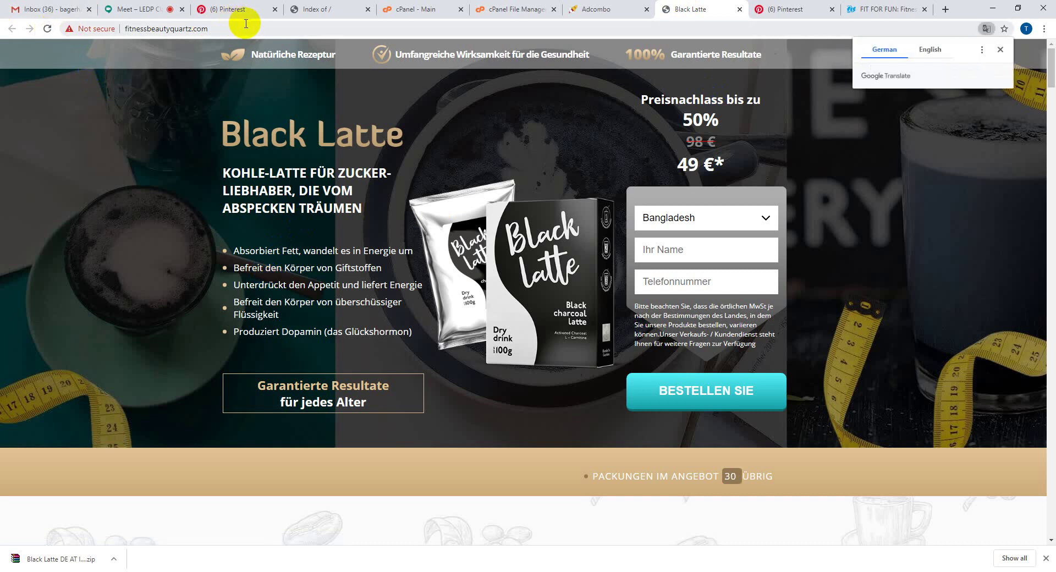
{"action": "left_click", "coordinate": [232, 28]}
{"action": "left_click", "coordinate": [142, 123]}
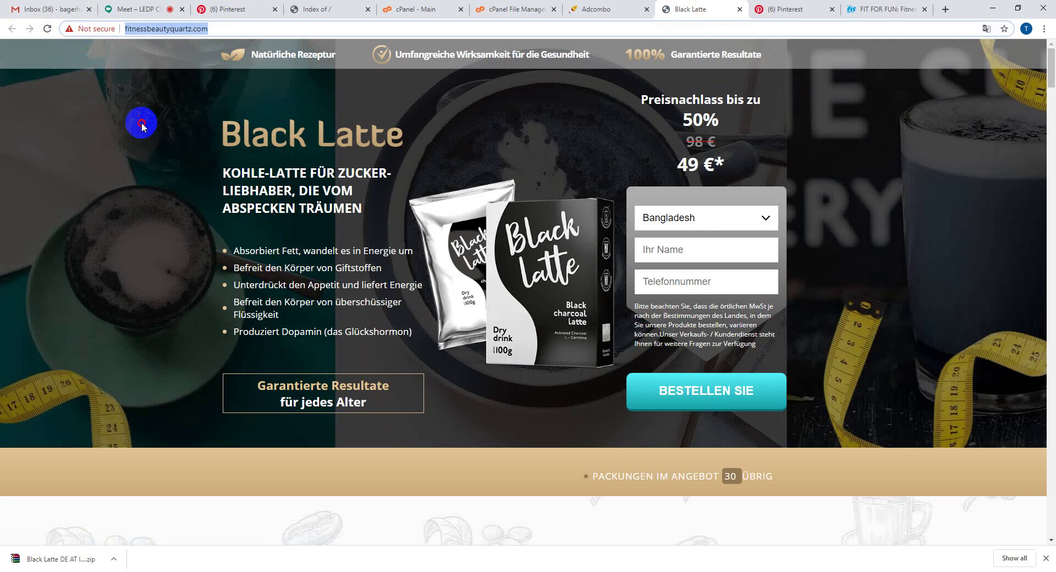
{"action": "left_click", "coordinate": [234, 7]}
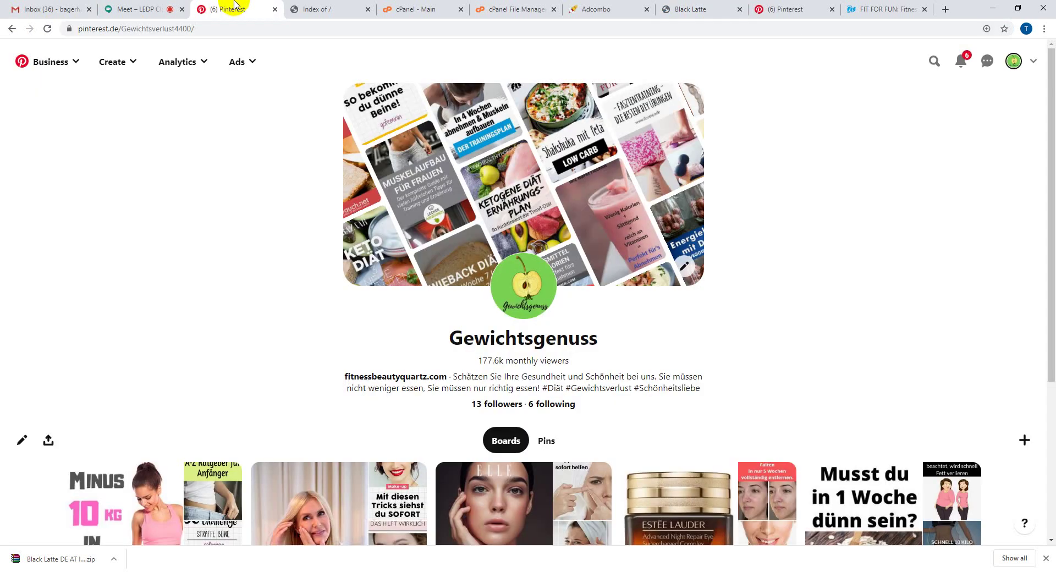
- Reload the Gewichtsgenuss profile and follow its fitnessbeautyquartz.com website link
{"action": "left_click", "coordinate": [46, 29]}
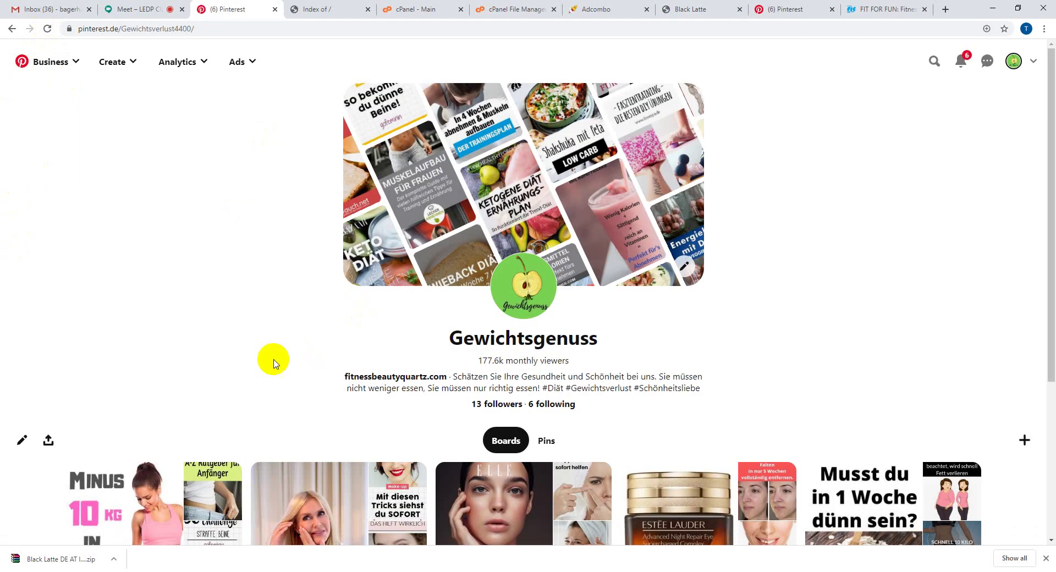
{"action": "scroll", "coordinate": [274, 360], "scroll_direction": "down", "scroll_amount": 3}
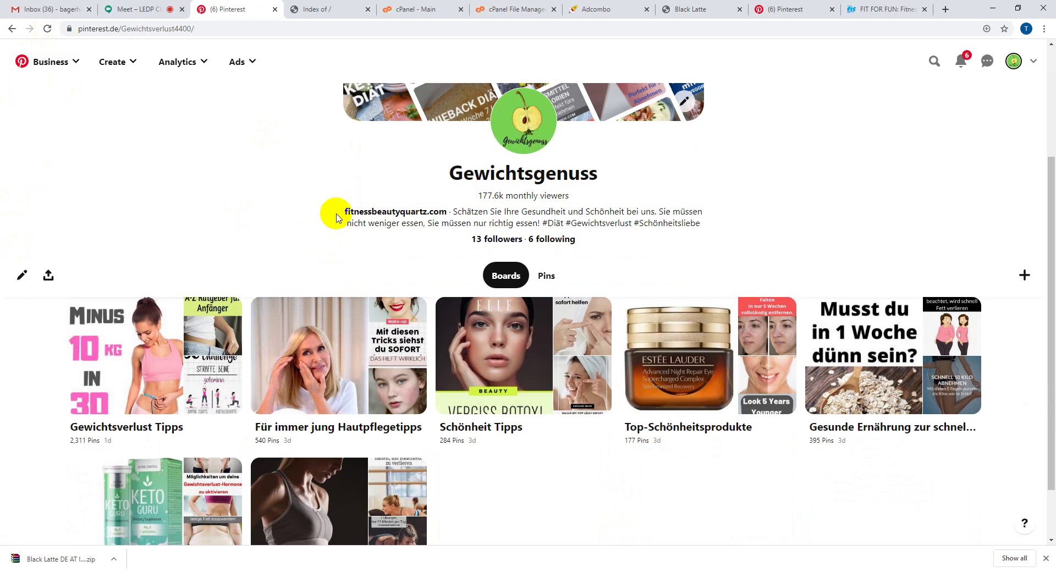
{"action": "left_click_drag", "start_coordinate": [339, 212], "coordinate": [445, 212]}
{"action": "left_click", "coordinate": [447, 213]}
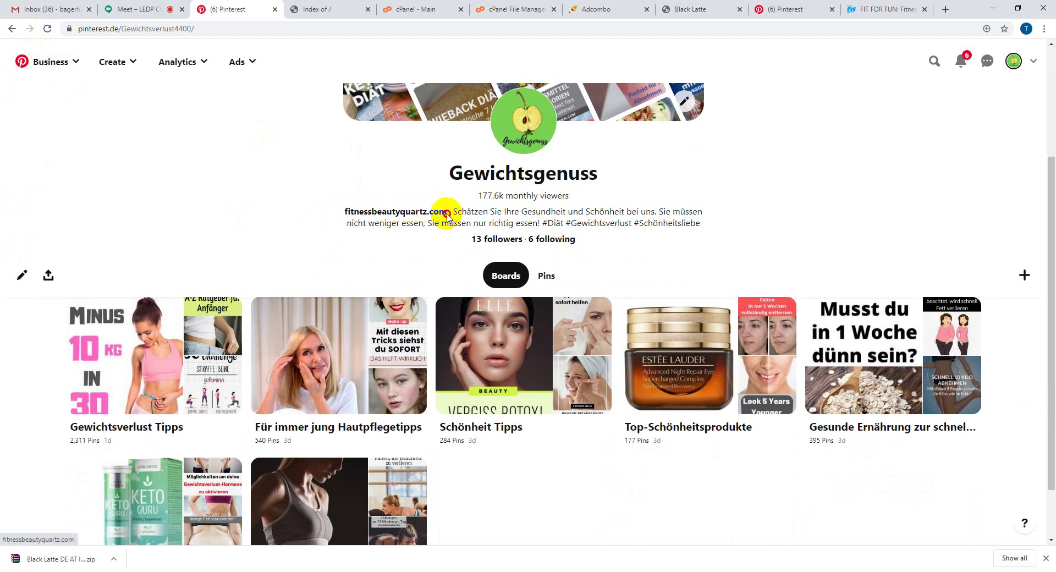
{"action": "left_click", "coordinate": [401, 213]}
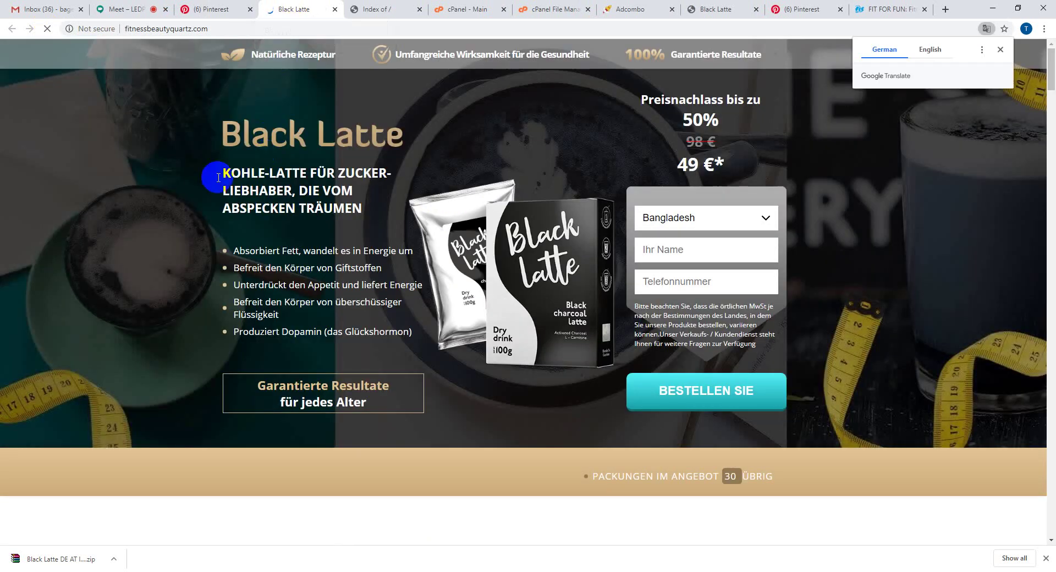
- Dismiss the translation popup and scroll through the Black Latte page with its 49 € offer
{"action": "left_click", "coordinate": [1000, 51]}
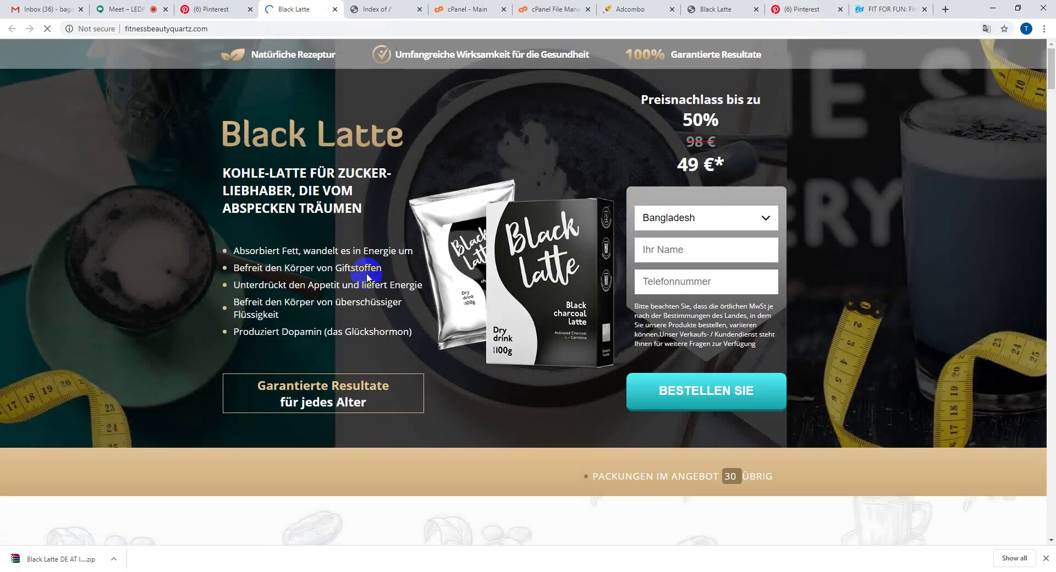
{"action": "left_click_drag", "start_coordinate": [225, 30], "coordinate": [123, 32]}
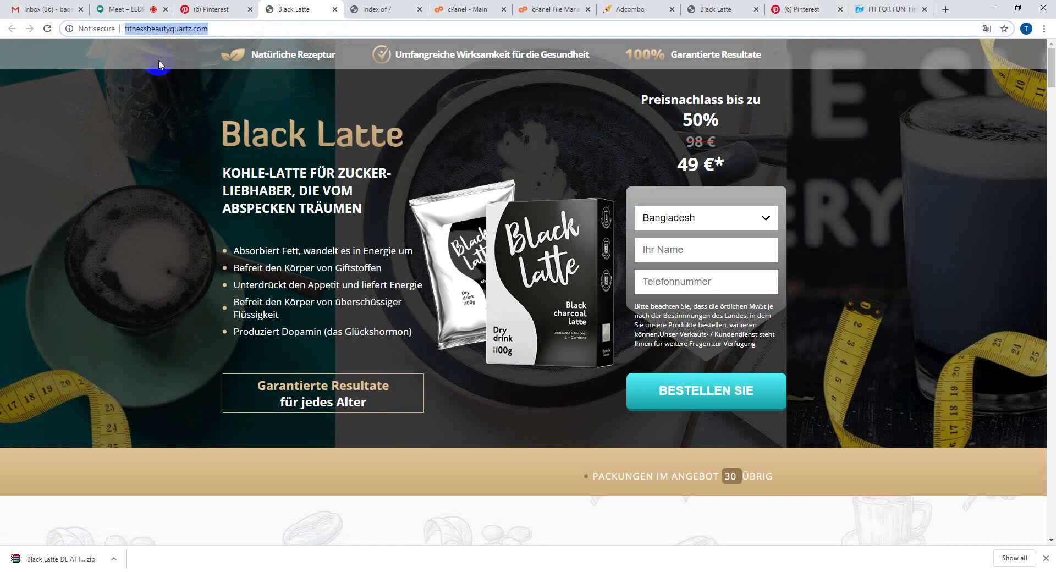
{"action": "left_click_drag", "start_coordinate": [208, 29], "coordinate": [126, 28]}
{"action": "scroll", "coordinate": [347, 361], "scroll_direction": "down", "scroll_amount": 20}
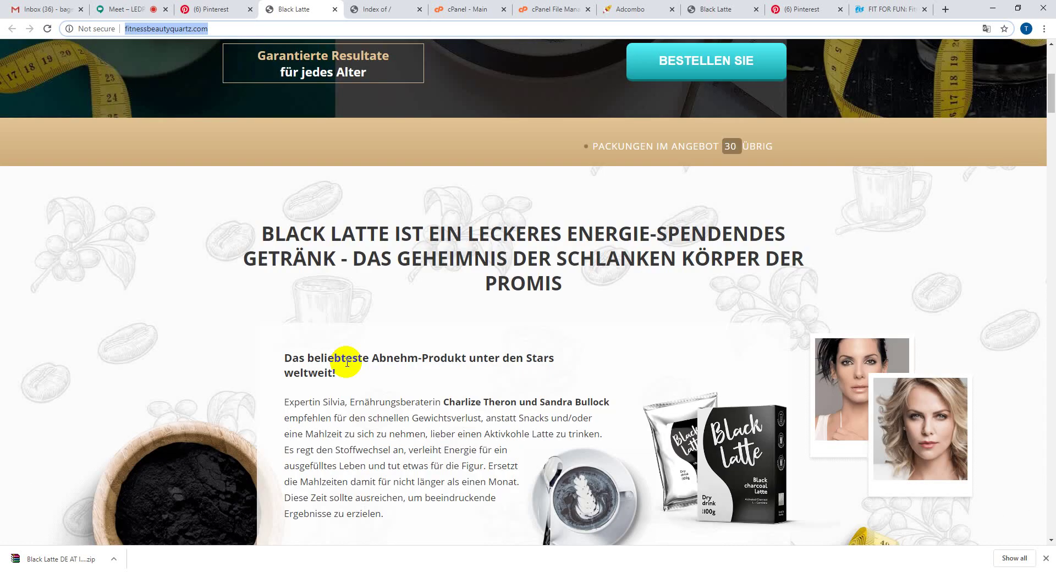
{"action": "scroll", "coordinate": [346, 361], "scroll_direction": "down", "scroll_amount": 20}
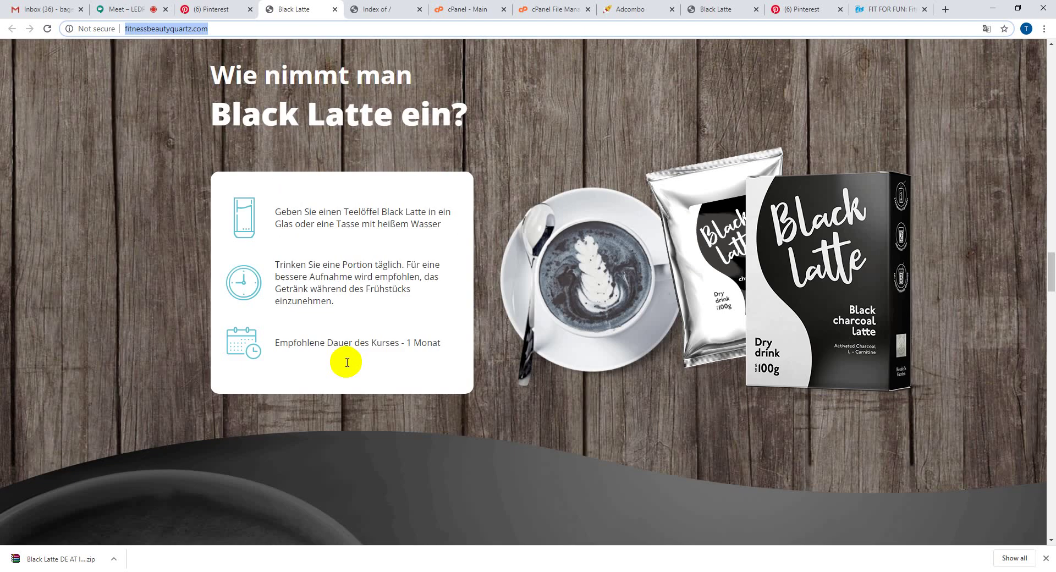
{"action": "scroll", "coordinate": [348, 352], "scroll_direction": "up", "scroll_amount": 8}
{"action": "scroll", "coordinate": [349, 344], "scroll_direction": "up", "scroll_amount": 20}
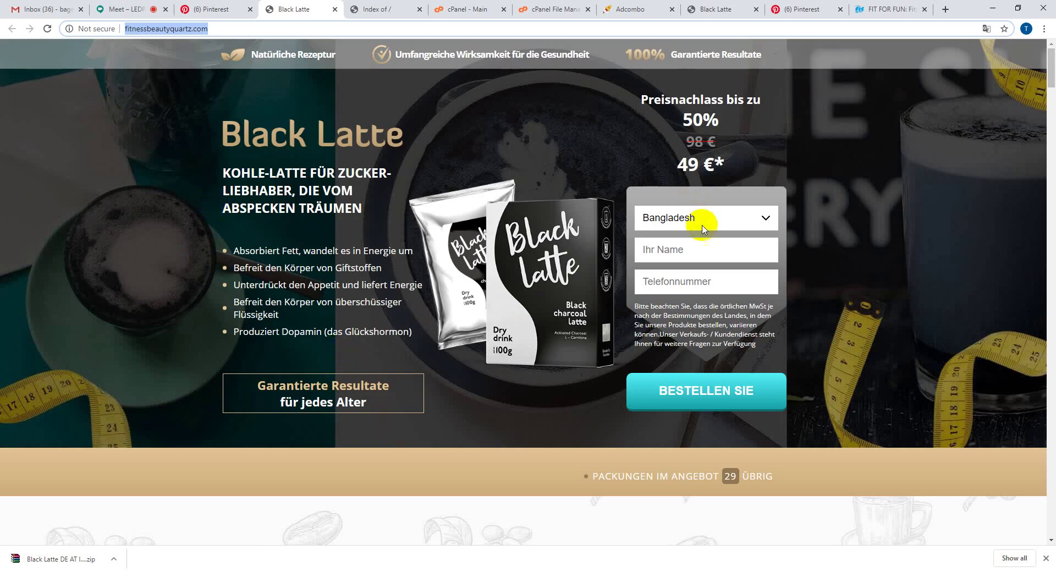
- Submit a test order with country Deutschland, a test name and a phone number
{"action": "left_click", "coordinate": [697, 218]}
{"action": "left_click", "coordinate": [699, 251]}
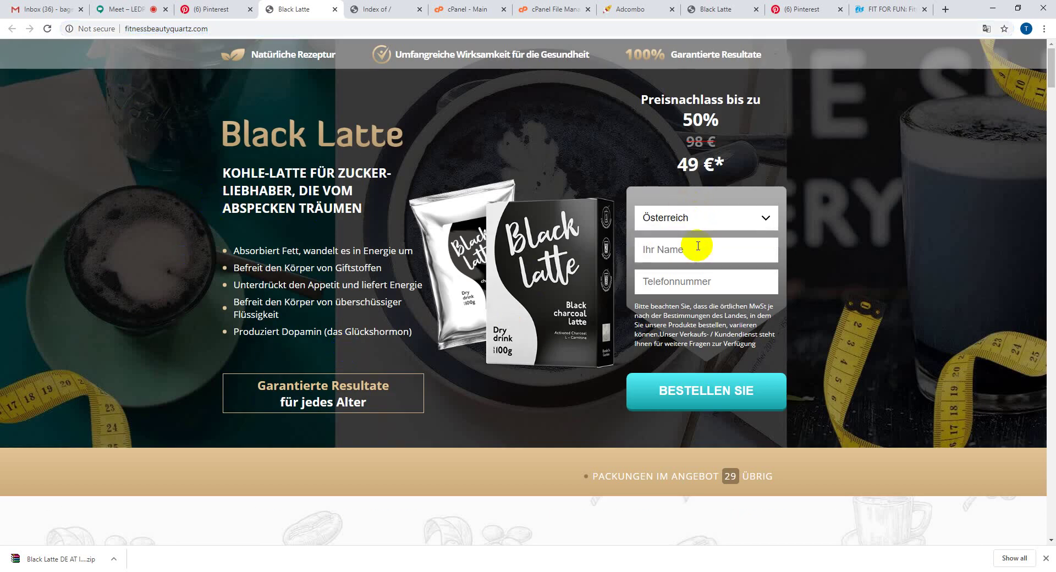
{"action": "left_click", "coordinate": [698, 217]}
{"action": "left_click", "coordinate": [679, 236]}
{"action": "left_click", "coordinate": [670, 251]}
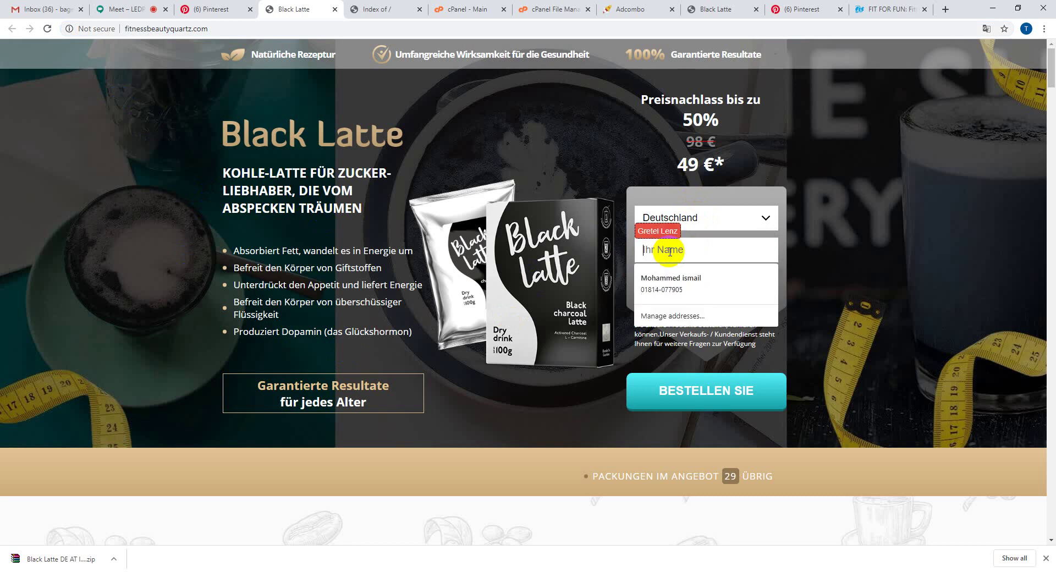
{"action": "type", "text": "iuhinmih"}
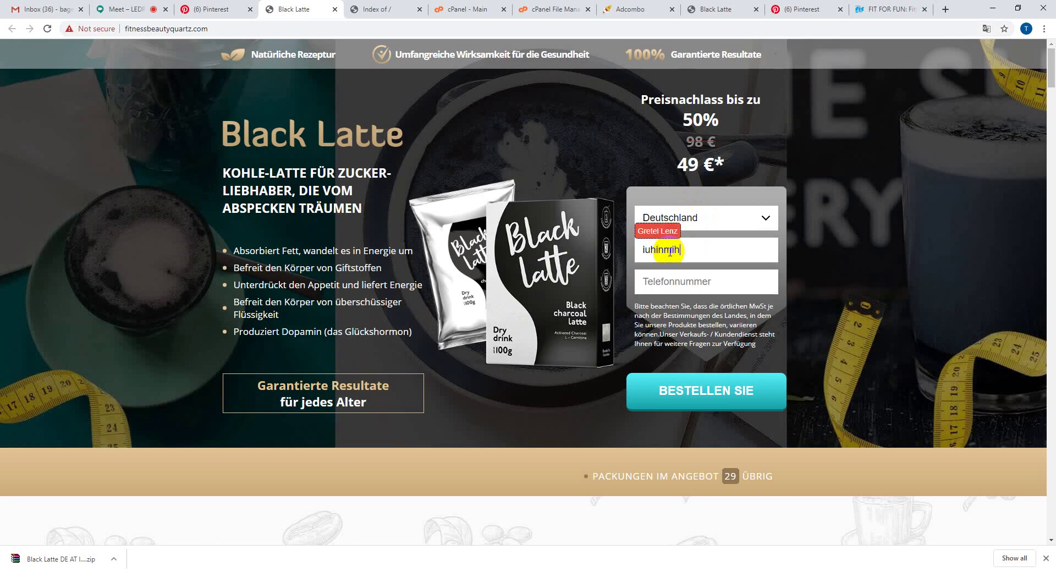
{"action": "left_click", "coordinate": [683, 283]}
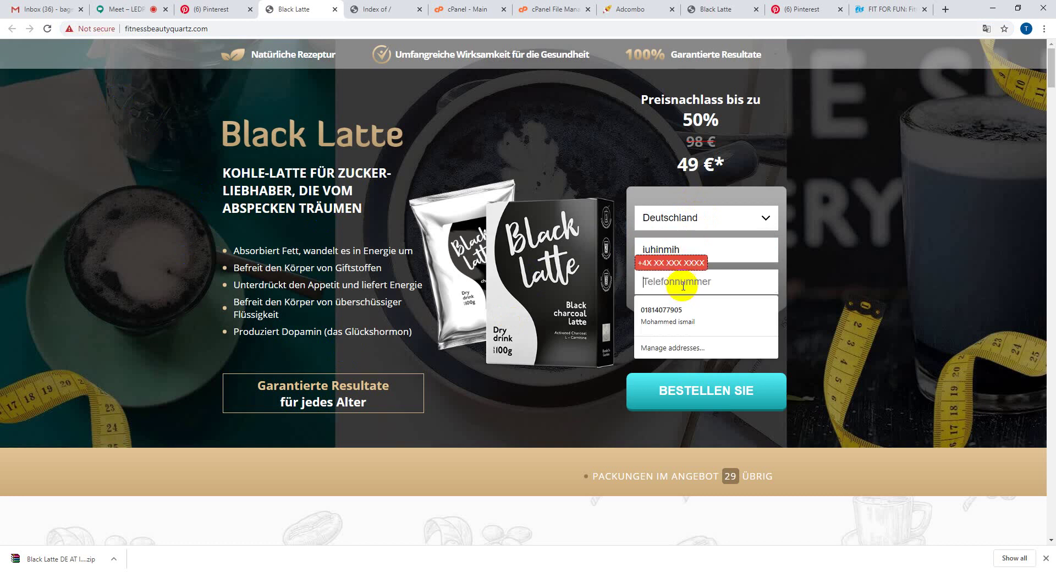
{"action": "type", "text": "3544444444444"}
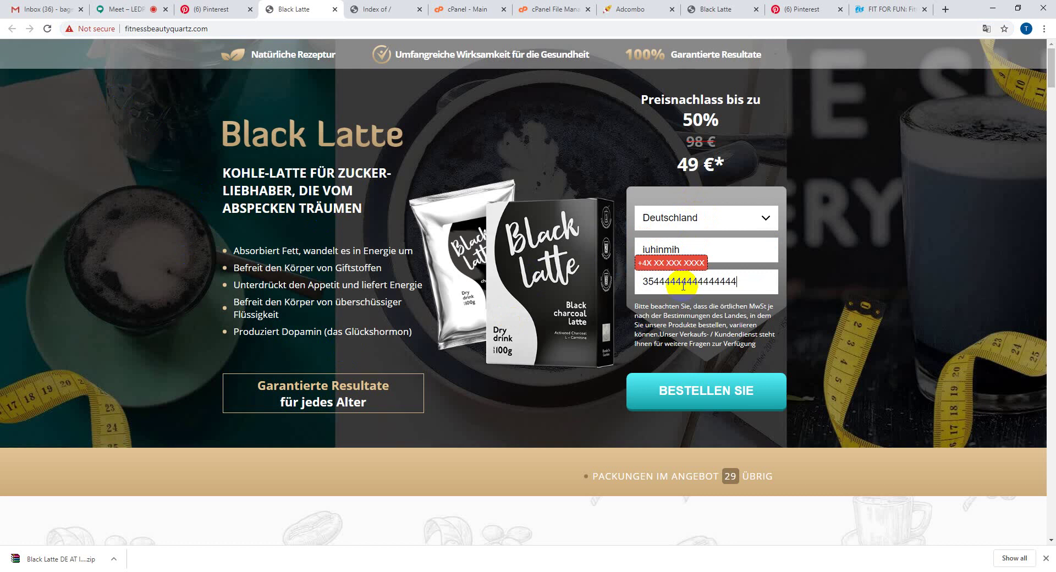
{"action": "left_click", "coordinate": [677, 398]}
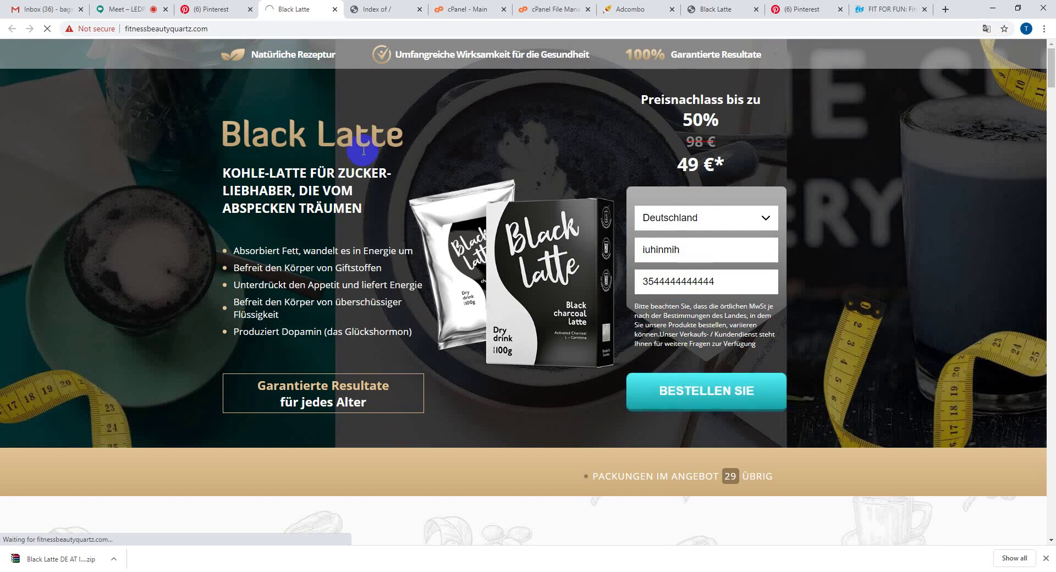
{"action": "left_click", "coordinate": [263, 11]}
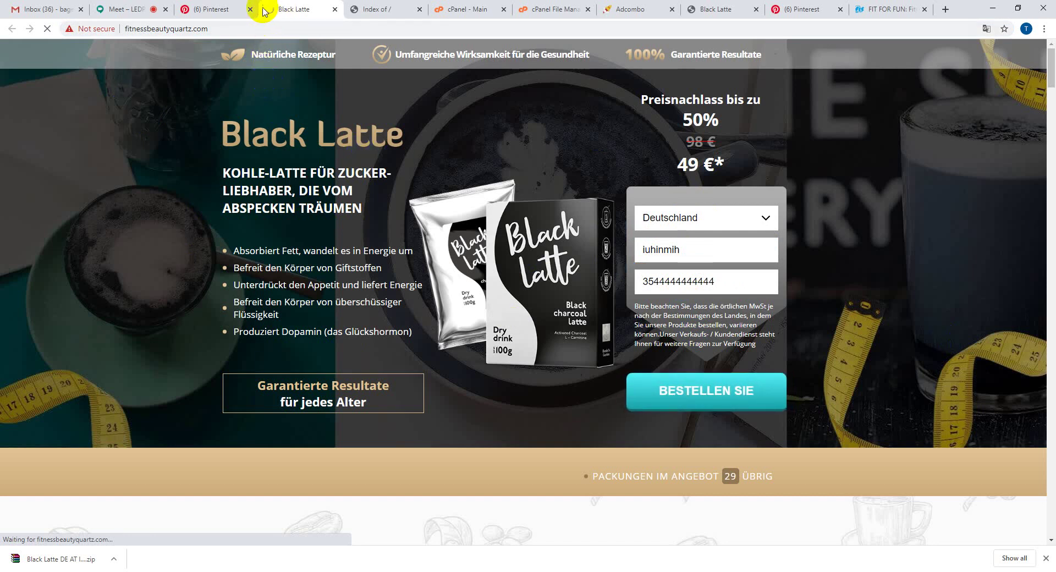
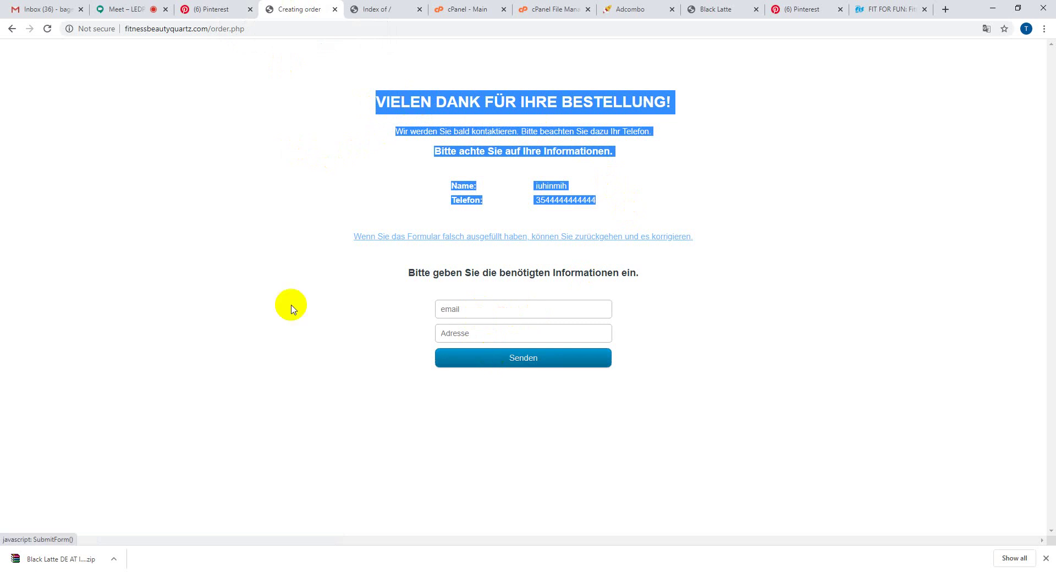
- Leave the Black Latte order thank-you page for Adcombo's offer details
{"action": "left_click", "coordinate": [244, 286]}
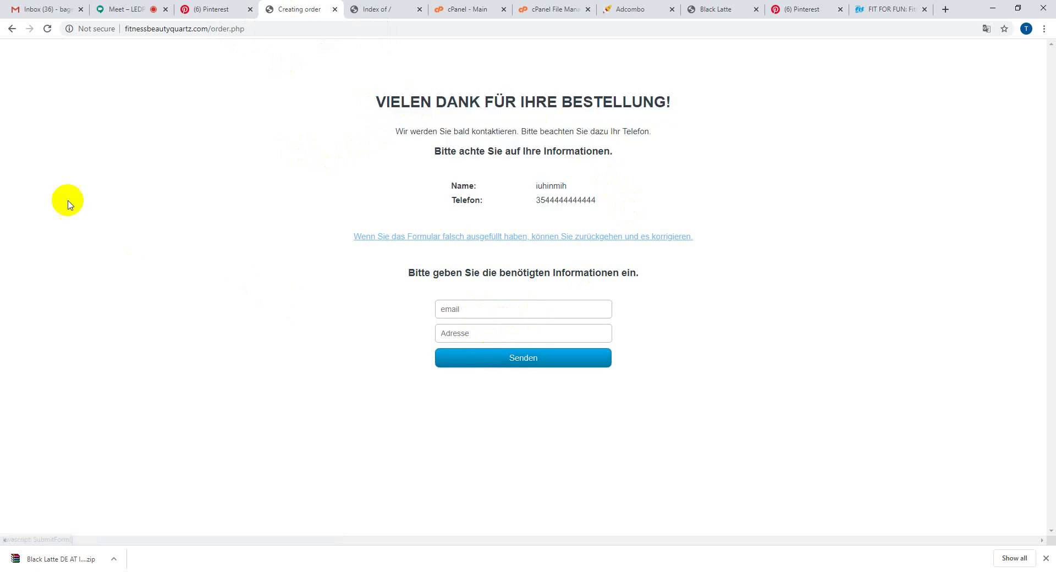
{"action": "left_click", "coordinate": [631, 8]}
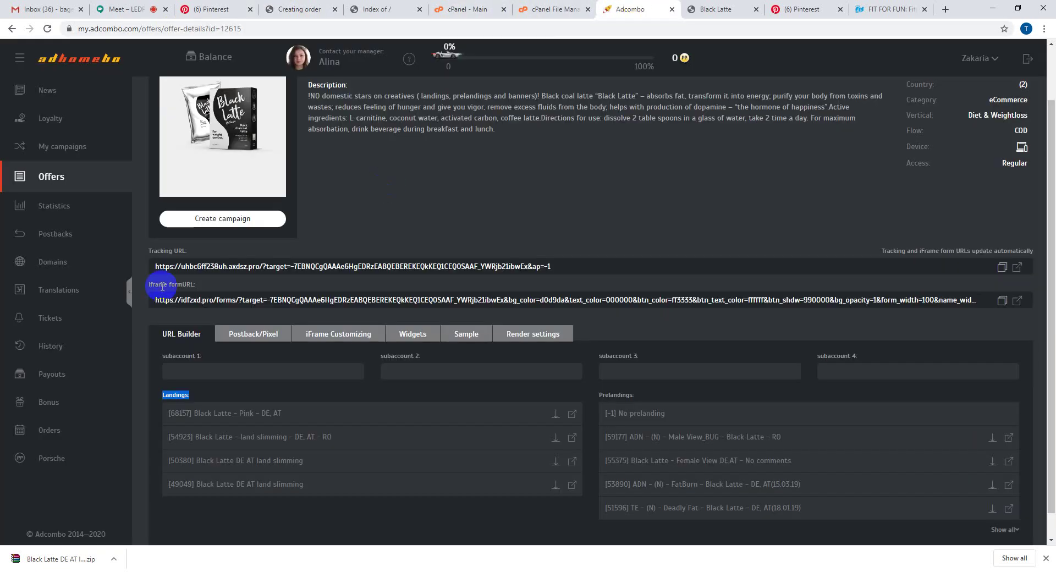
- Check Adcombo's Orders list for the on-hold Black Latte test order from Germany
{"action": "left_click", "coordinate": [52, 432]}
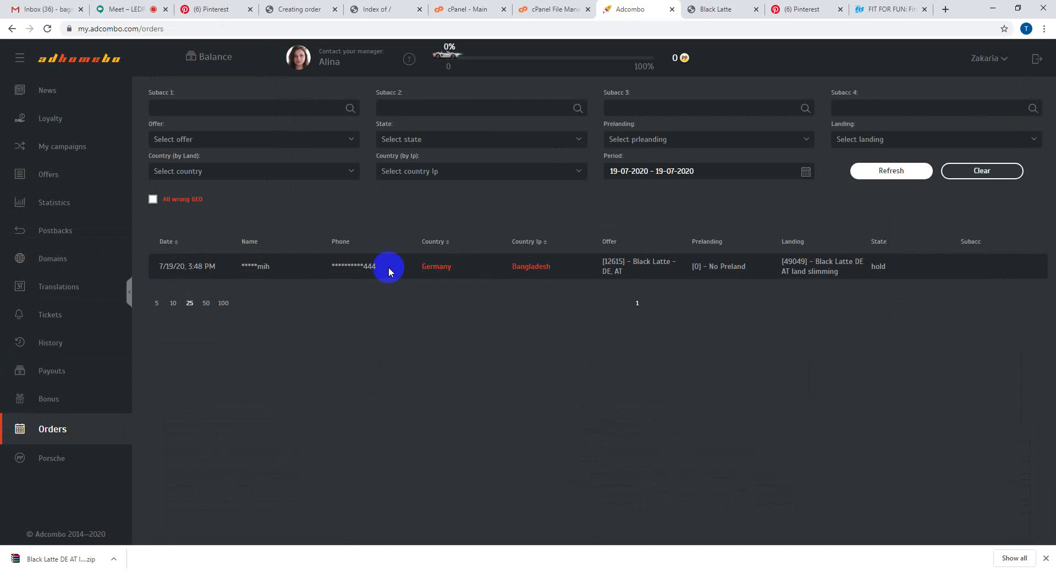
{"action": "left_click_drag", "start_coordinate": [178, 269], "coordinate": [472, 266]}
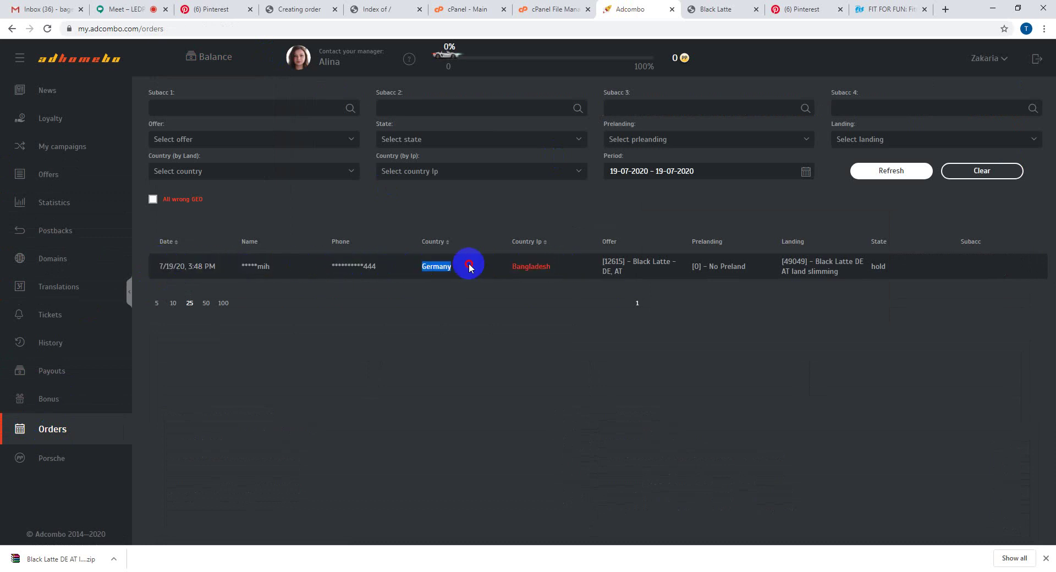
{"action": "left_click_drag", "start_coordinate": [556, 271], "coordinate": [905, 271]}
{"action": "left_click", "coordinate": [797, 271]}
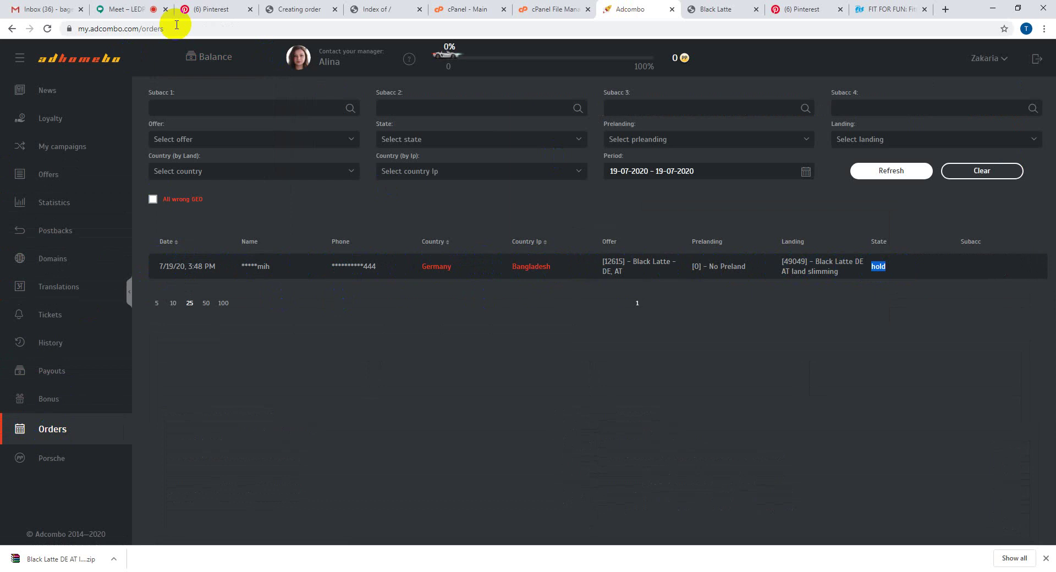
{"action": "left_click", "coordinate": [212, 7]}
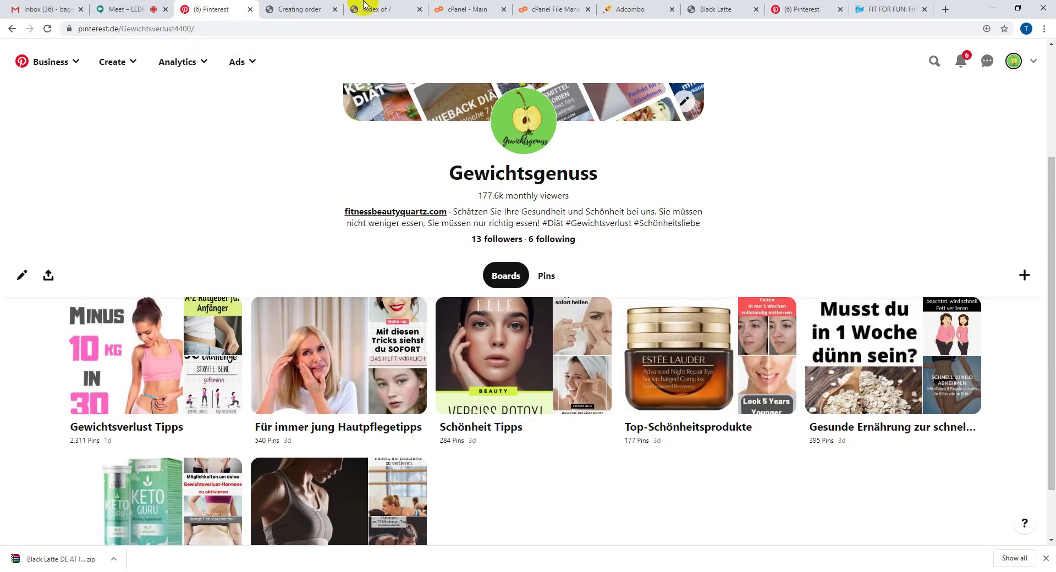
- Go up from content to view public_html in File Manager, then bring up local Downloads
{"action": "left_click", "coordinate": [443, 7]}
{"action": "left_click", "coordinate": [546, 7]}
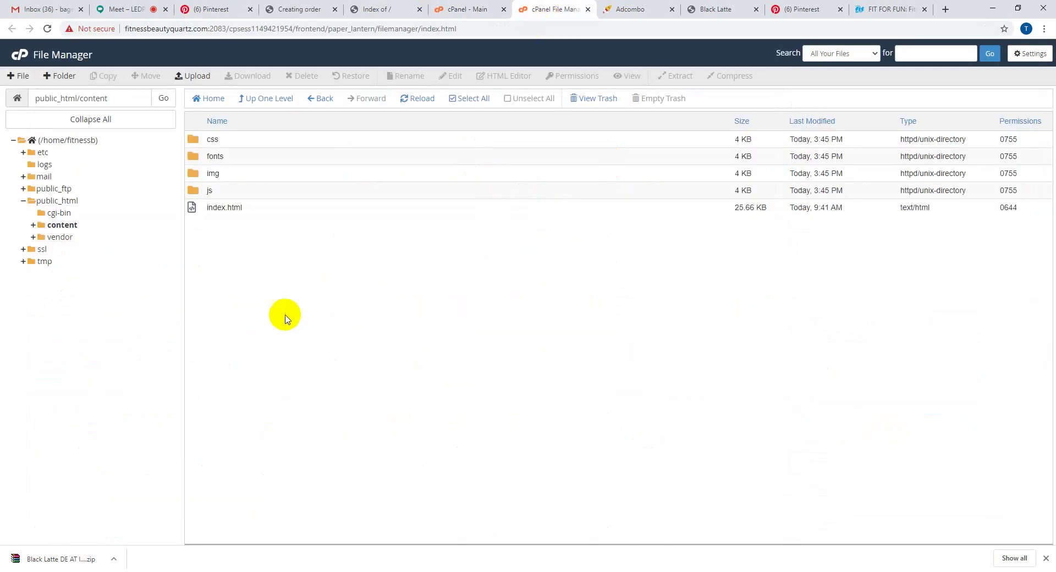
{"action": "left_click", "coordinate": [253, 97]}
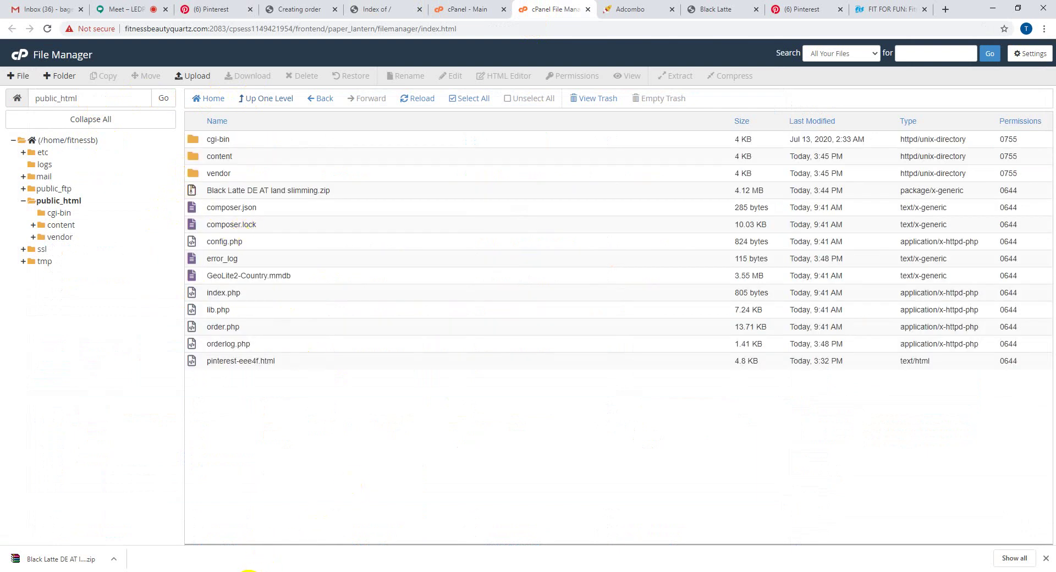
{"action": "mouse_move", "coordinate": [148, 568]}
{"action": "left_click", "coordinate": [110, 550]}
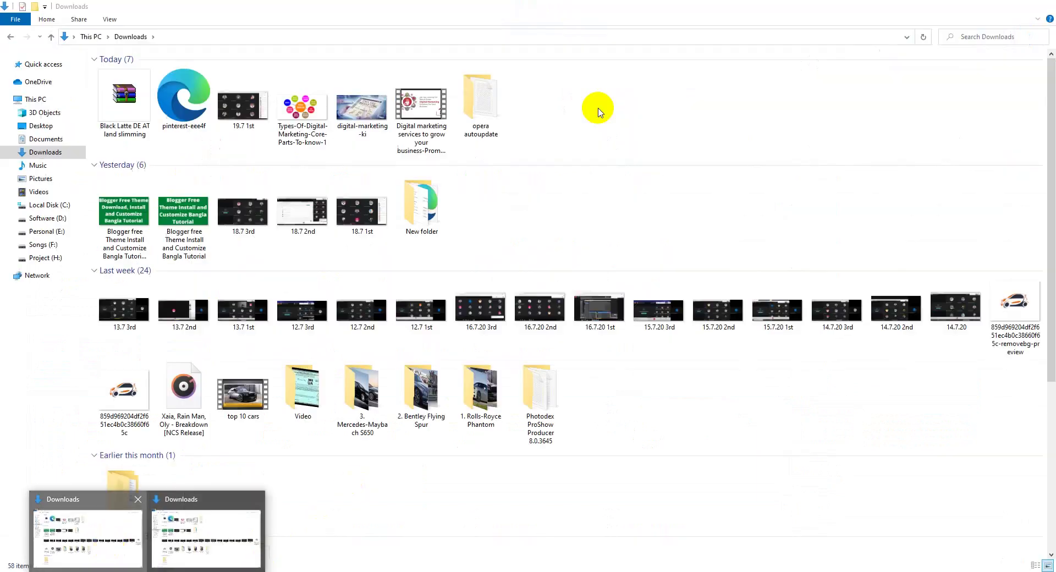
- Extract the Black Latte zip into Downloads and review its css, fonts, img, js and index
{"action": "left_click", "coordinate": [106, 92]}
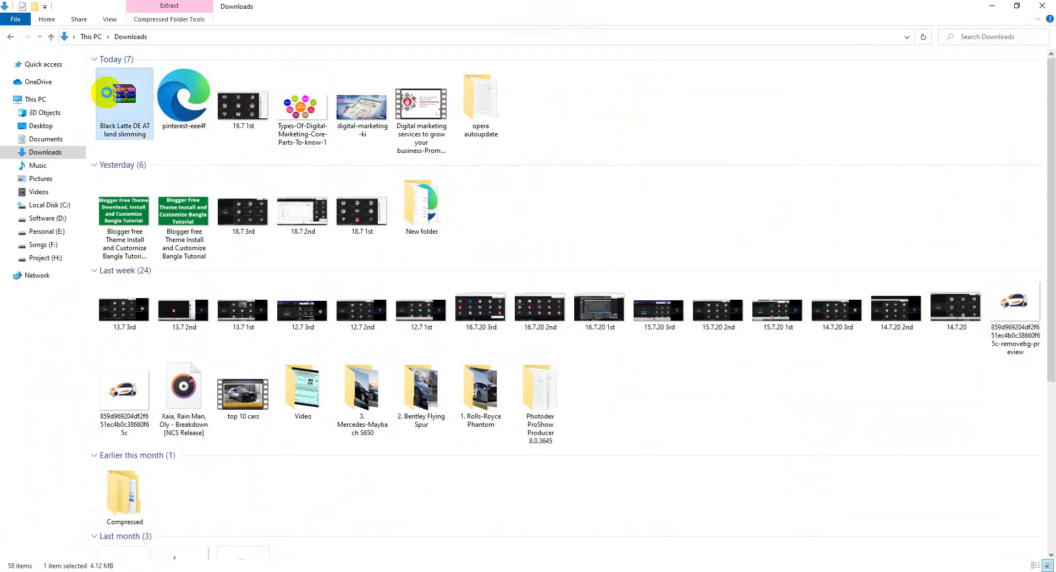
{"action": "right_click", "coordinate": [108, 94]}
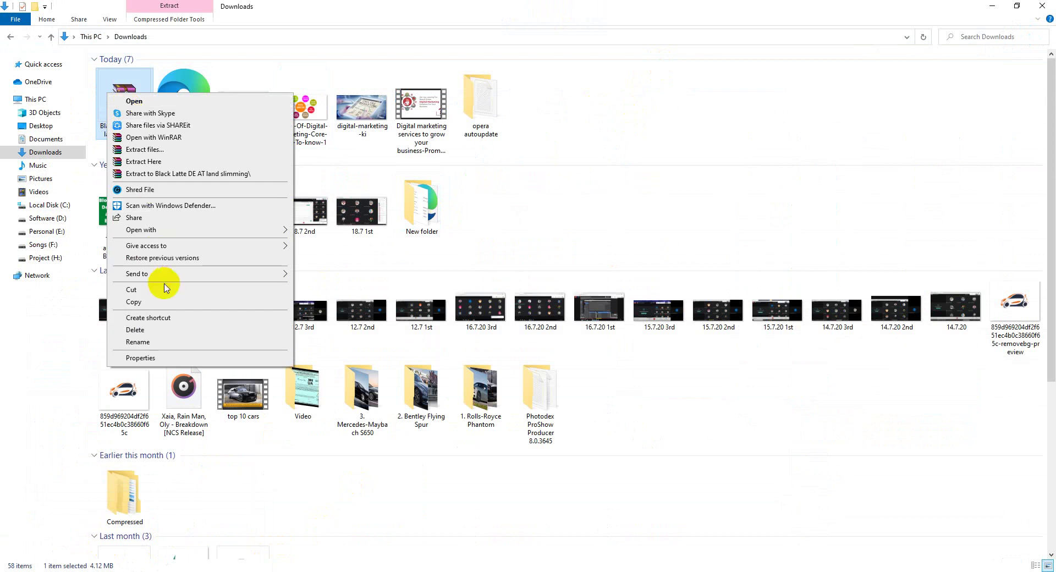
{"action": "left_click", "coordinate": [171, 161]}
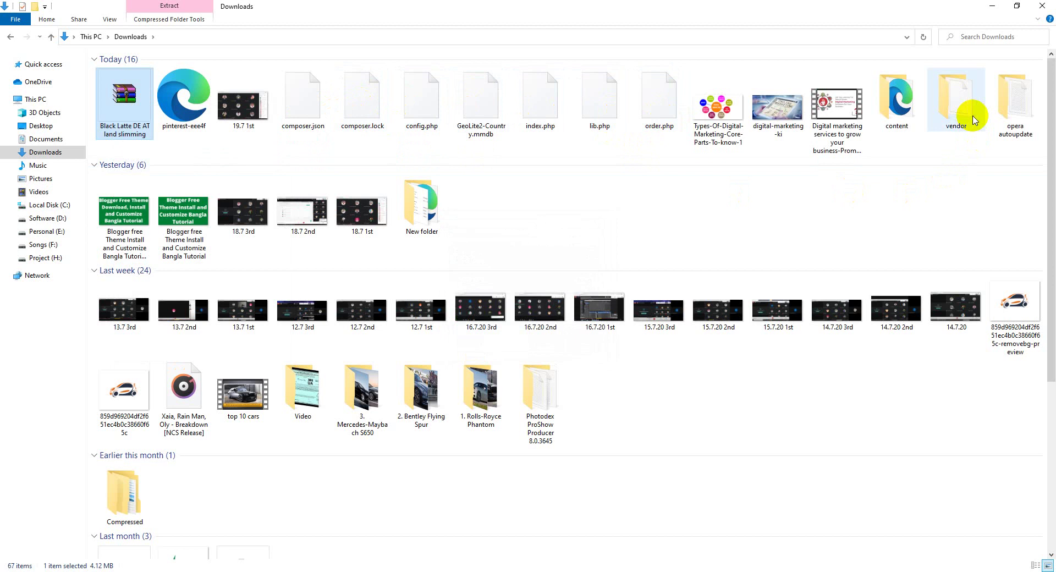
{"action": "double_click", "coordinate": [899, 110]}
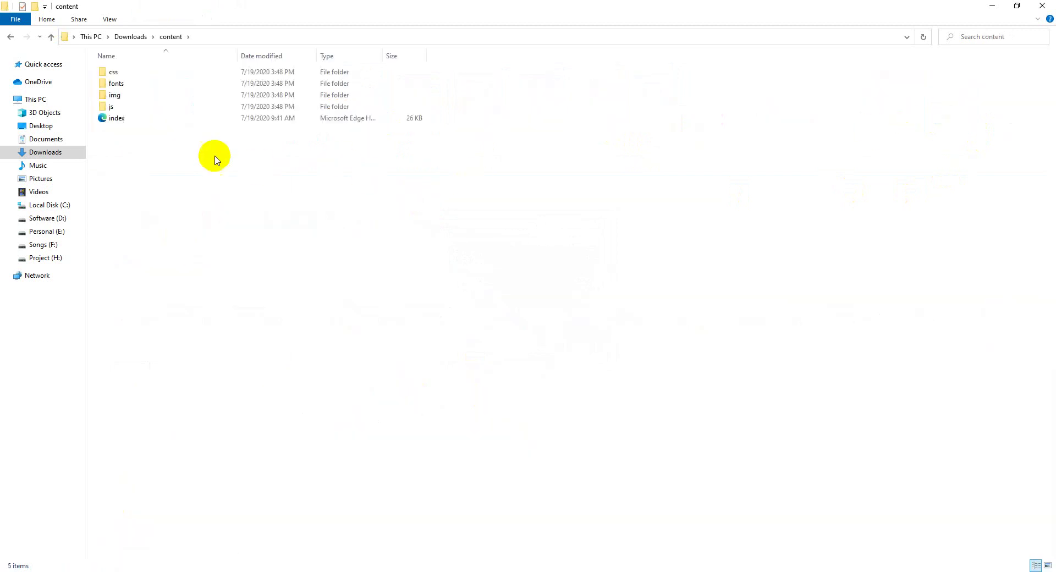
{"action": "left_click_drag", "start_coordinate": [157, 138], "coordinate": [142, 77]}
{"action": "left_click", "coordinate": [142, 147]}
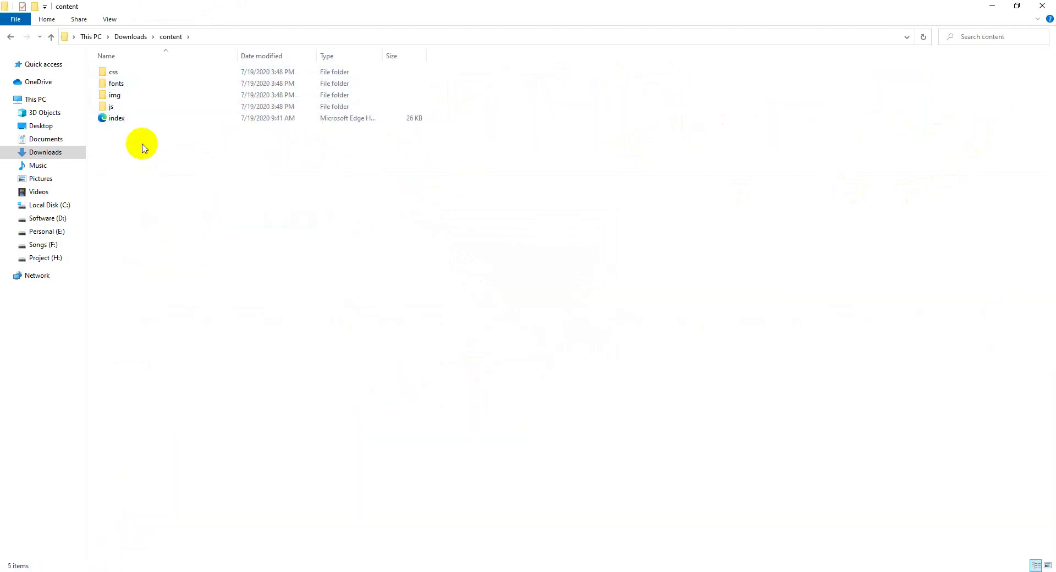
{"action": "left_click_drag", "start_coordinate": [142, 144], "coordinate": [130, 72]}
{"action": "left_click", "coordinate": [309, 569]}
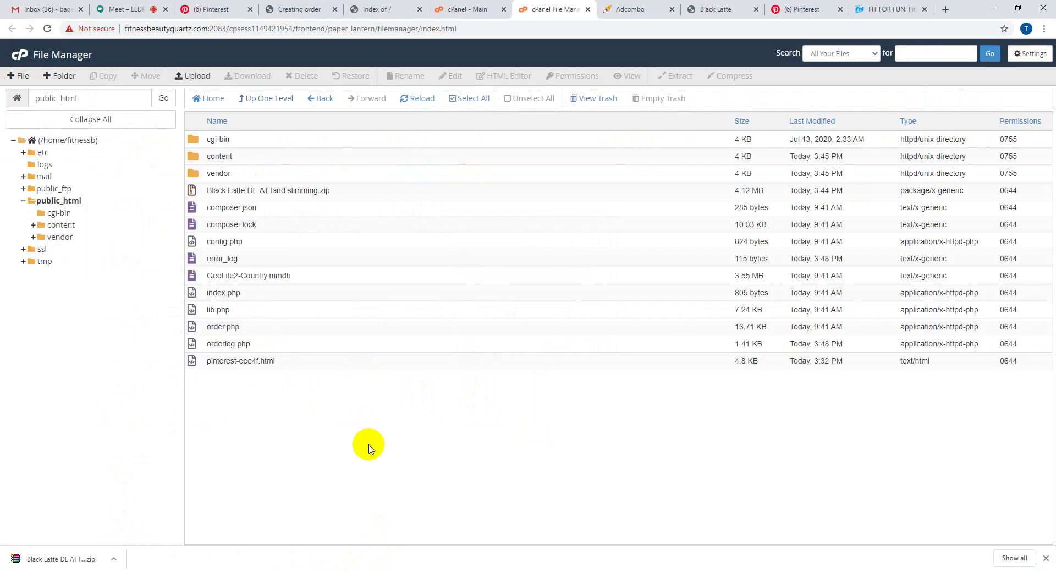
- Select orderlog, order, lib, index.php, GeoLite2, error_log, config.php, composer files and vendor
{"action": "left_click", "coordinate": [234, 345]}
{"action": "left_click", "coordinate": [229, 327], "text": "ctrl"}
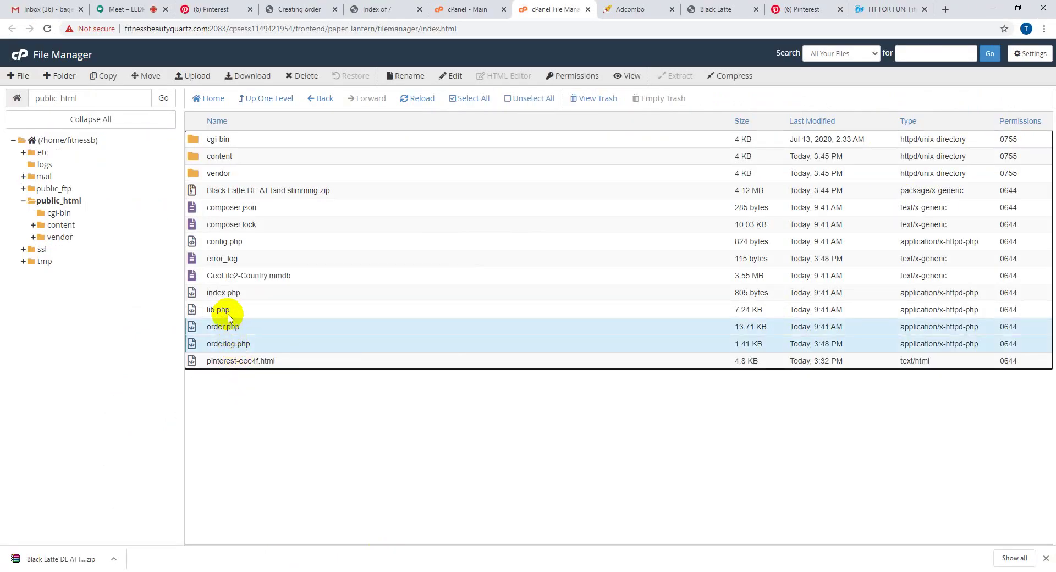
{"action": "left_click", "coordinate": [229, 308], "text": "ctrl"}
{"action": "left_click", "coordinate": [229, 294], "text": "ctrl"}
{"action": "left_click", "coordinate": [225, 275], "text": "ctrl"}
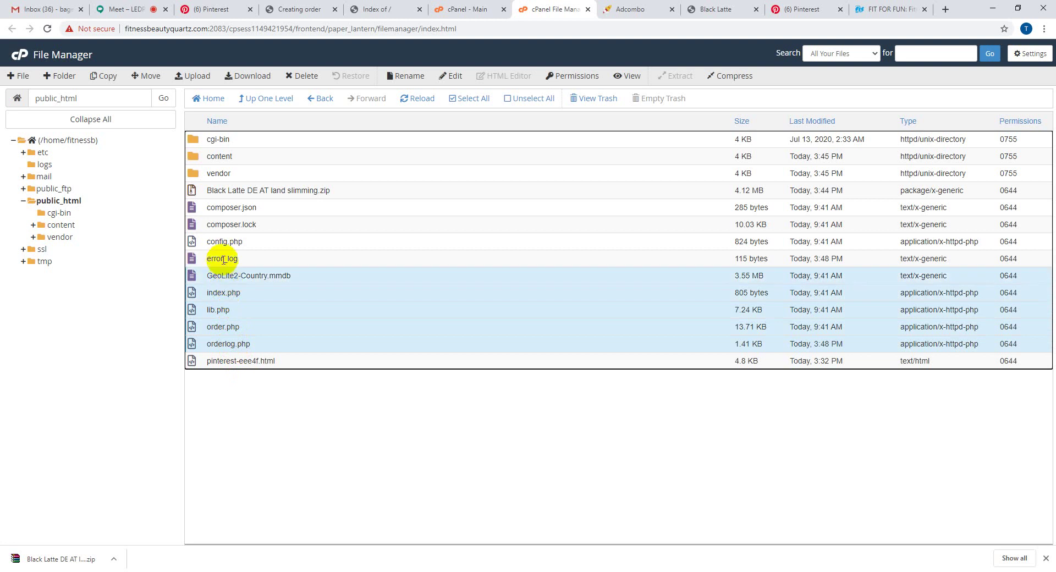
{"action": "left_click", "coordinate": [224, 259], "text": "ctrl"}
{"action": "left_click", "coordinate": [223, 241], "text": "ctrl"}
{"action": "left_click", "coordinate": [229, 224], "text": "ctrl"}
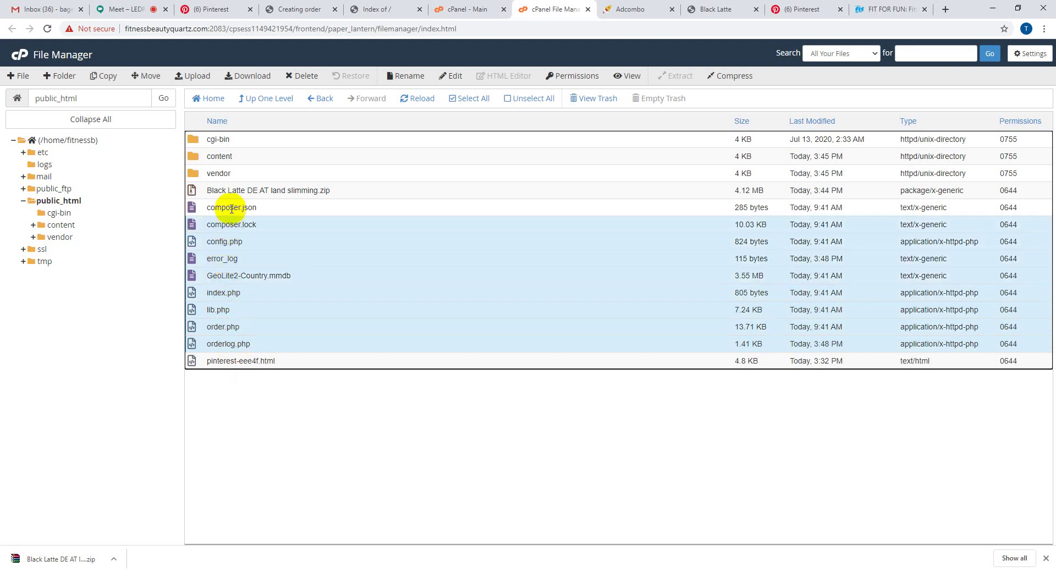
{"action": "left_click", "coordinate": [232, 207], "text": "ctrl"}
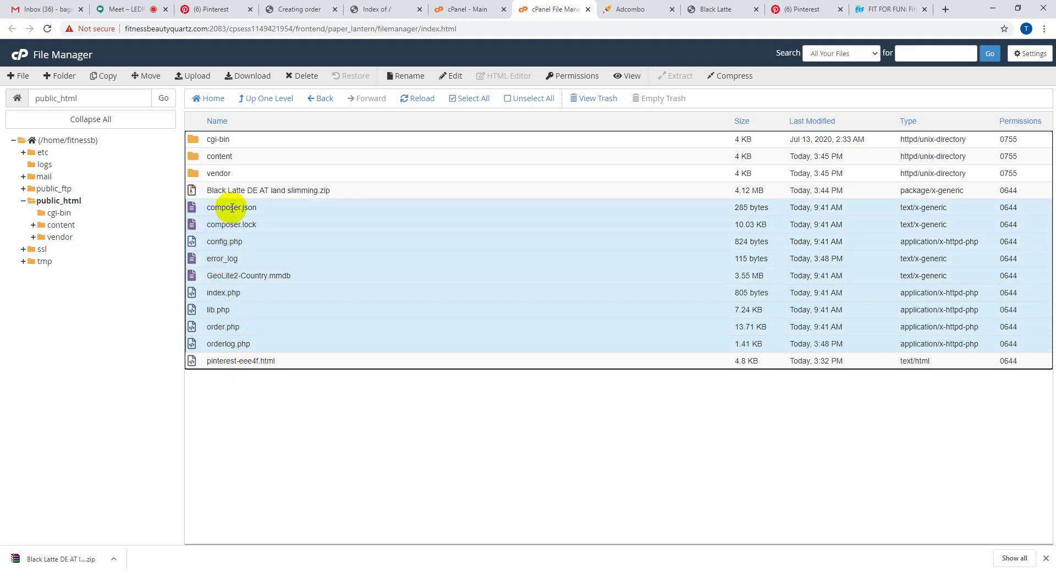
{"action": "left_click", "coordinate": [229, 173], "text": "ctrl"}
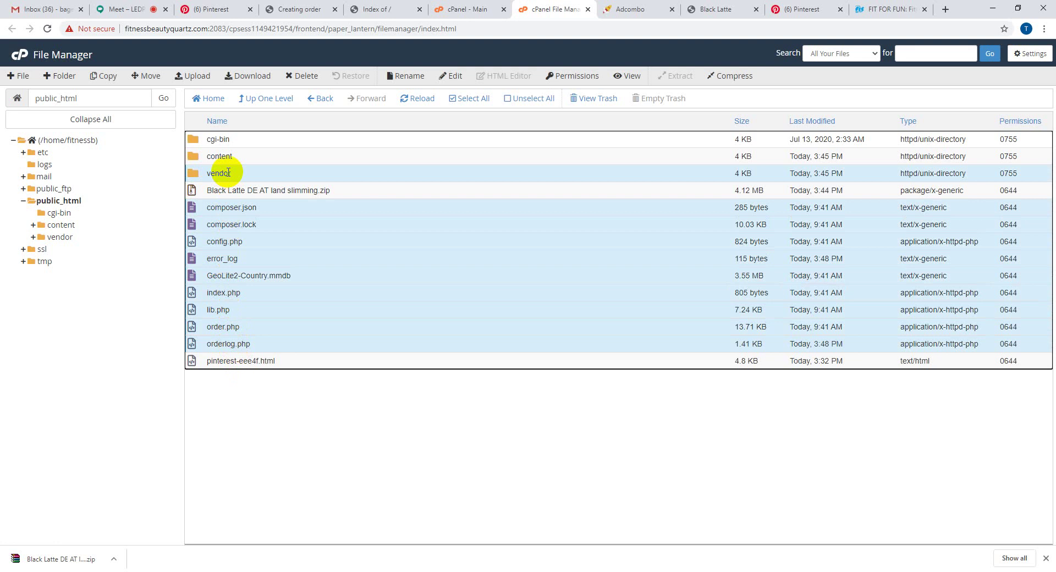
- Move the ten selected public_html items to the trash
{"action": "key", "text": "Delete"}
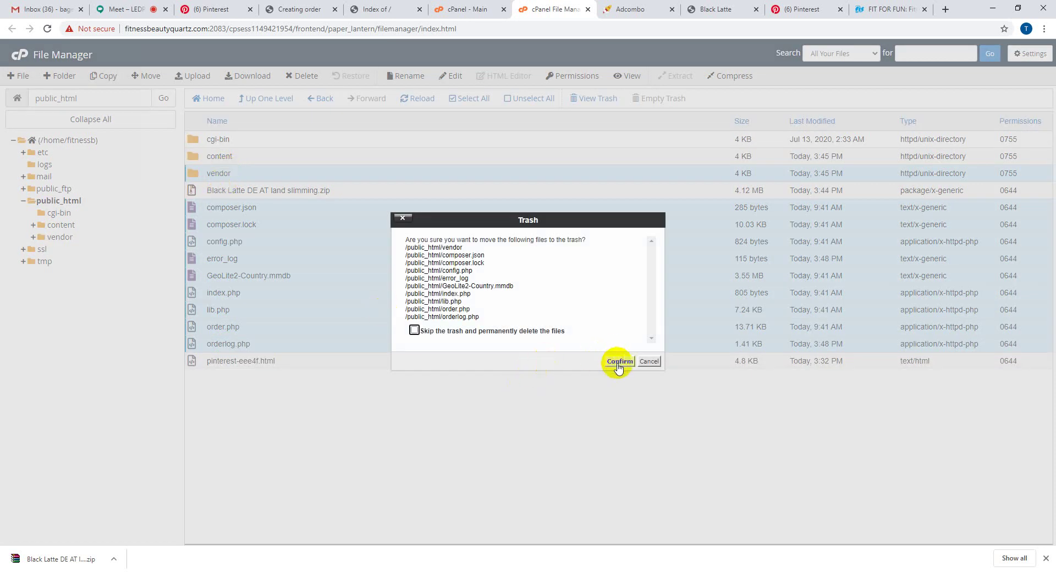
{"action": "left_click", "coordinate": [618, 362]}
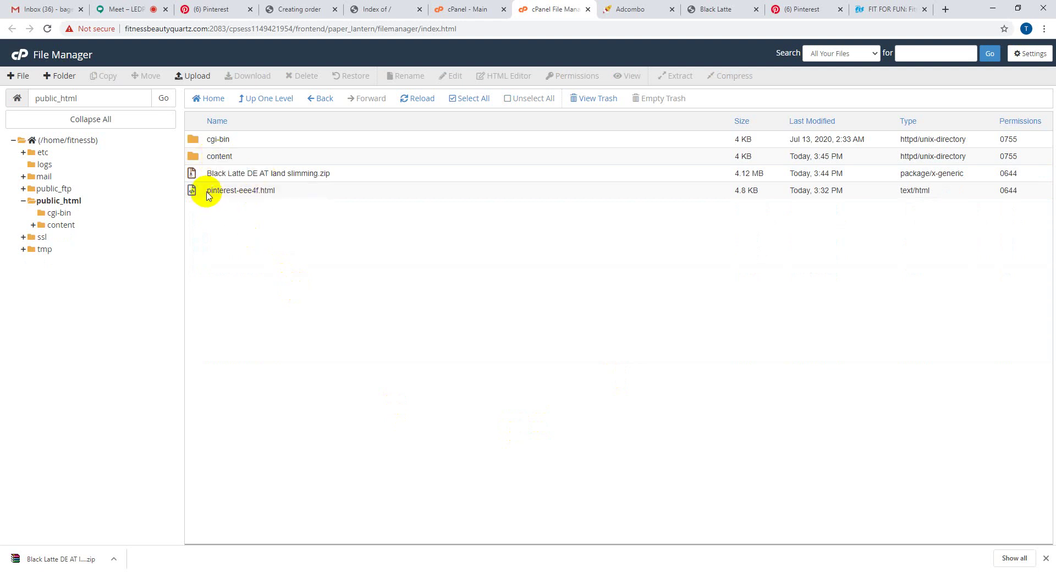
{"action": "left_click_drag", "start_coordinate": [217, 193], "coordinate": [280, 198]}
{"action": "left_click", "coordinate": [278, 215]}
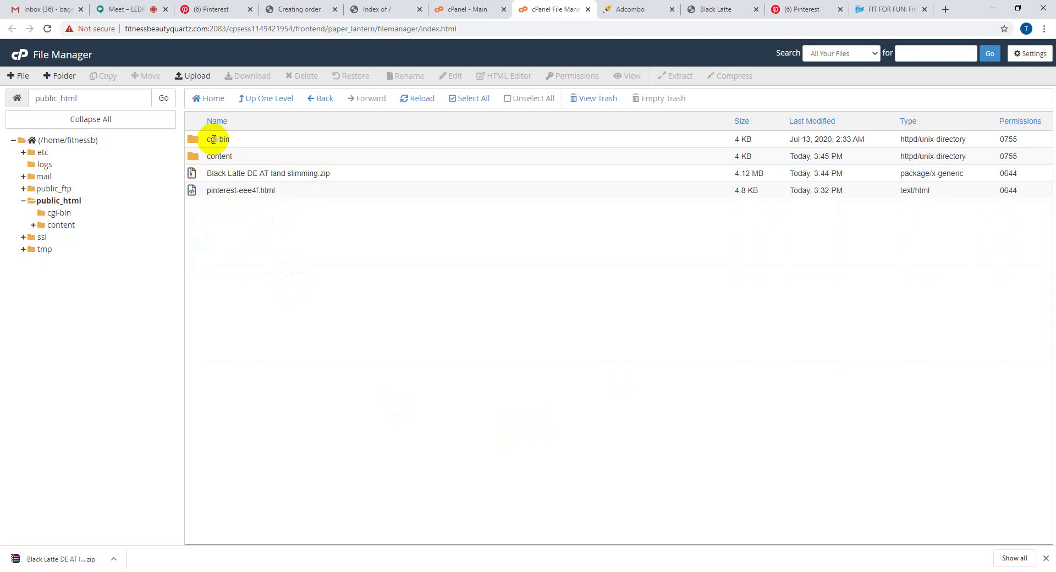
{"action": "left_click", "coordinate": [726, 9]}
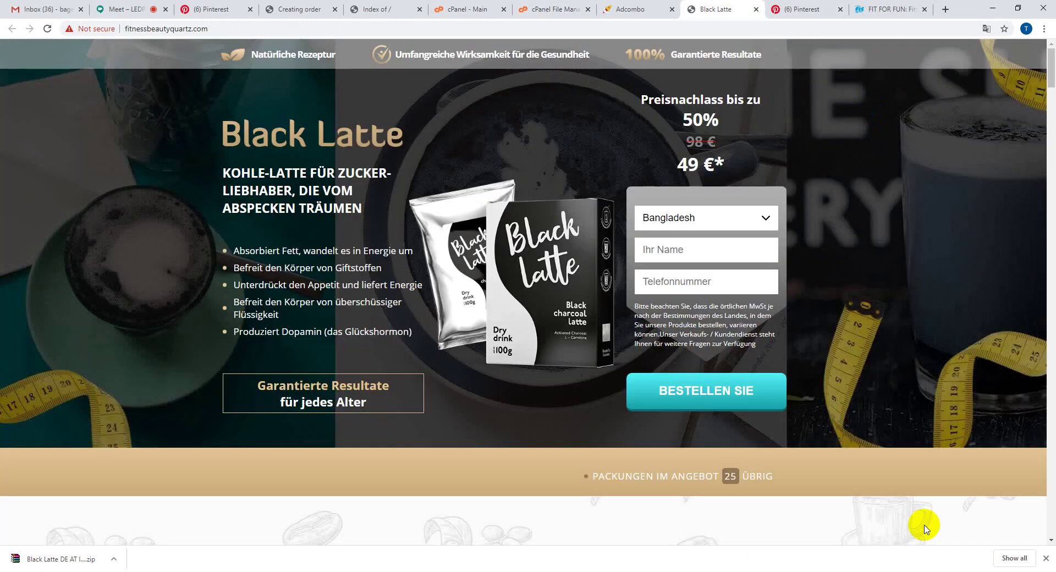
- Reload fitnessbeautyquartz.com and compare its bare Index of / listing with public_html
{"action": "left_click", "coordinate": [47, 29]}
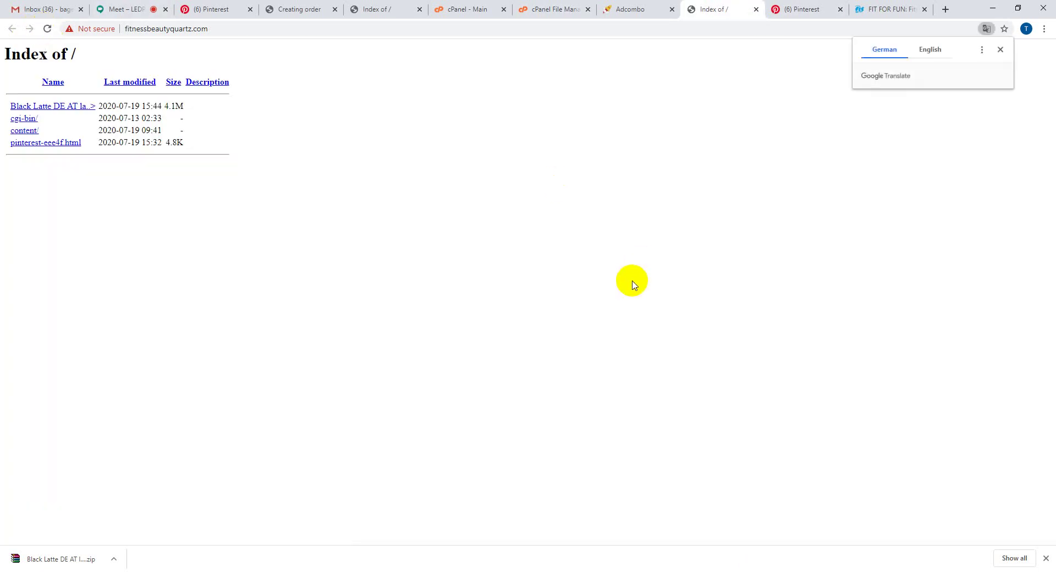
{"action": "left_click", "coordinate": [638, 6]}
{"action": "left_click", "coordinate": [543, 8]}
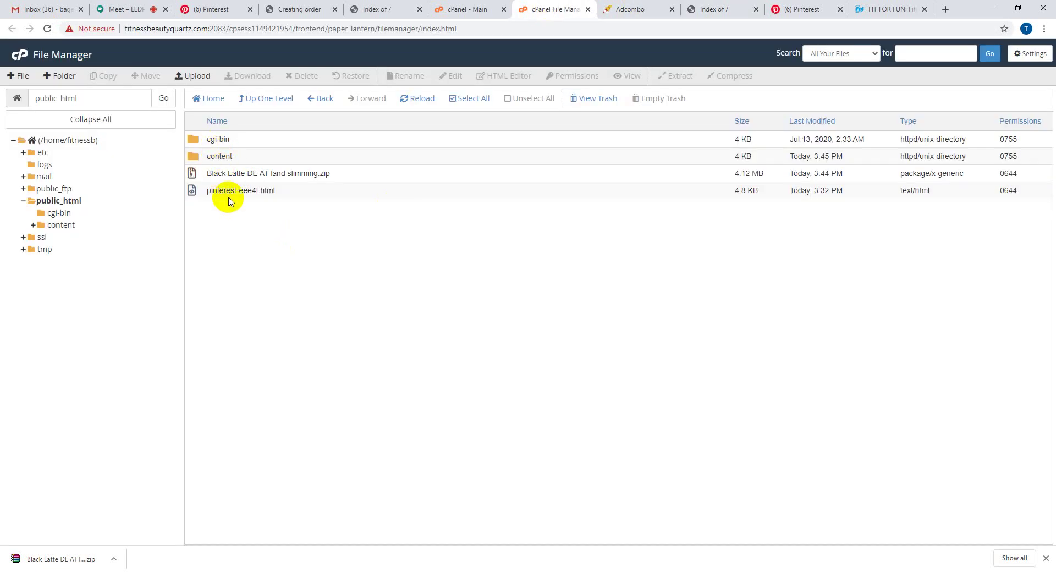
{"action": "left_click", "coordinate": [707, 8]}
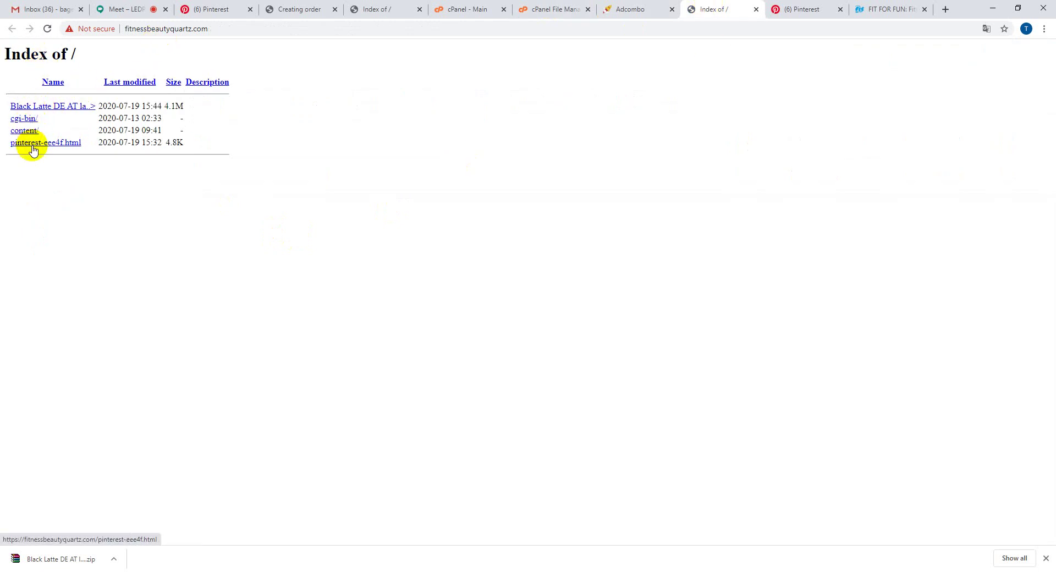
{"action": "left_click_drag", "start_coordinate": [1, 109], "coordinate": [104, 163]}
{"action": "left_click", "coordinate": [187, 192]}
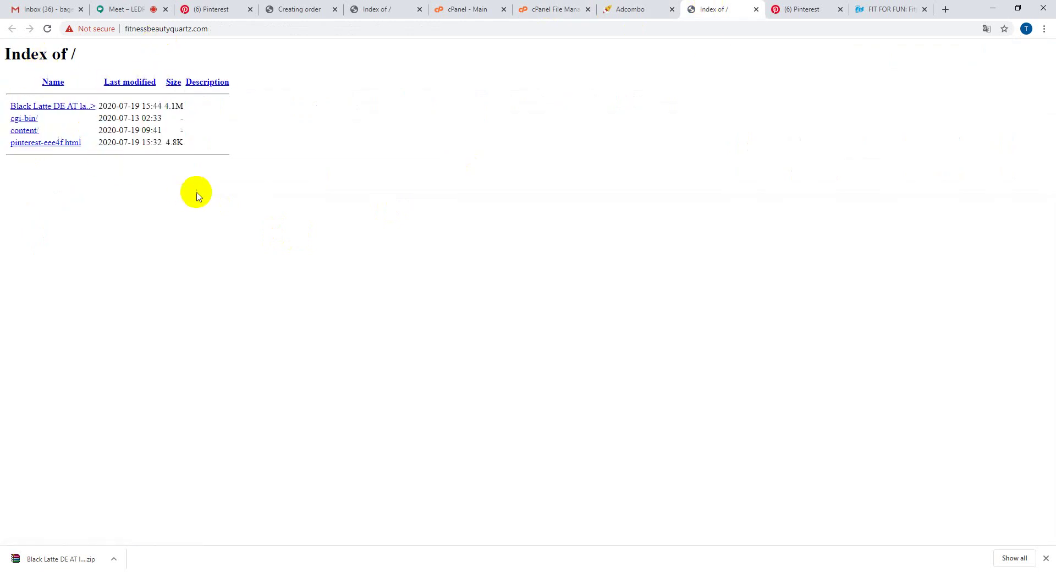
{"action": "left_click", "coordinate": [608, 8]}
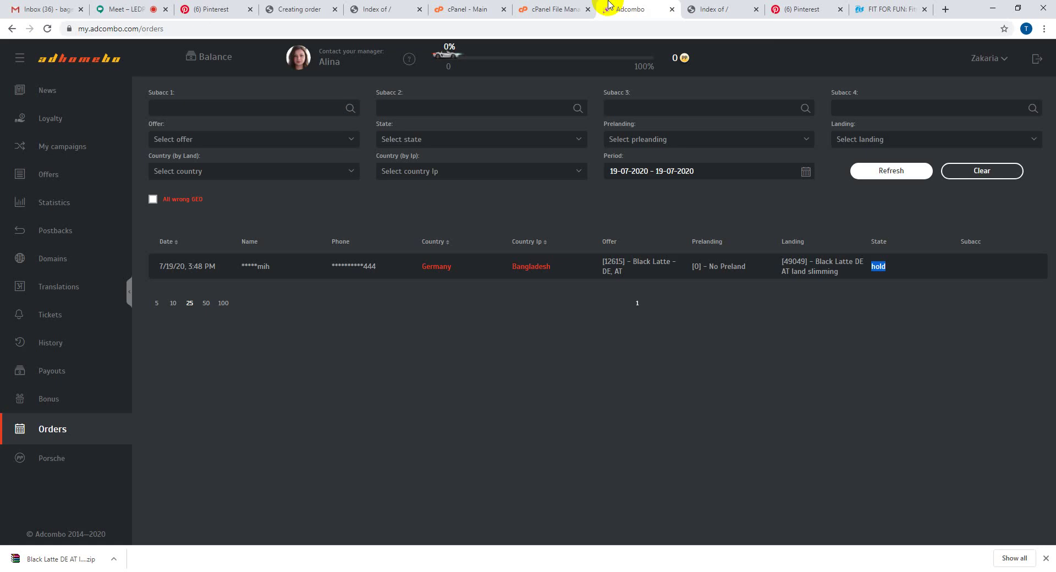
{"action": "left_click", "coordinate": [477, 9]}
{"action": "left_click", "coordinate": [531, 5]}
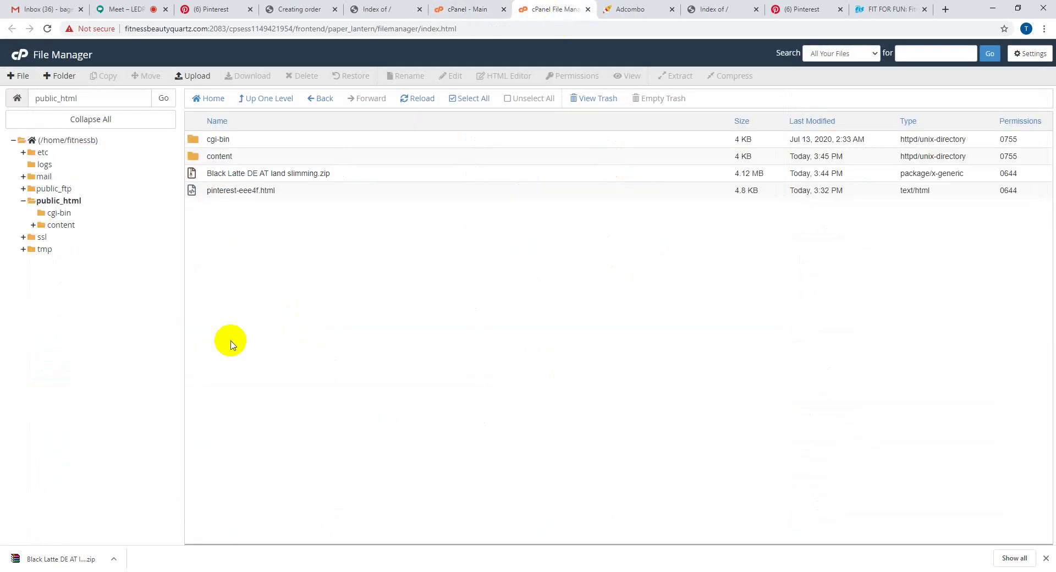
- Move css, fonts, img, js and index.html from content up into /public_html
{"action": "double_click", "coordinate": [254, 157]}
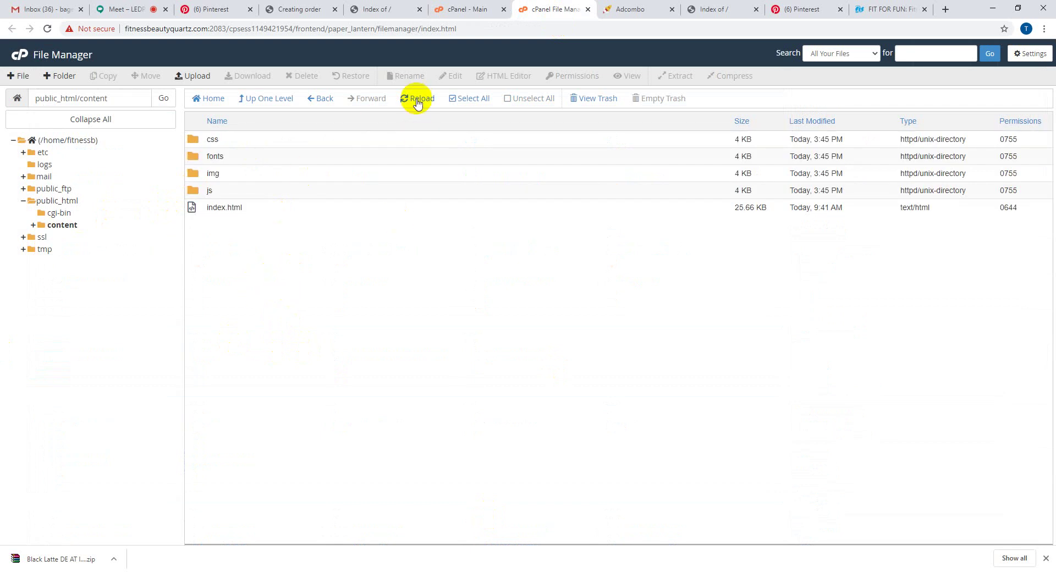
{"action": "left_click", "coordinate": [471, 100]}
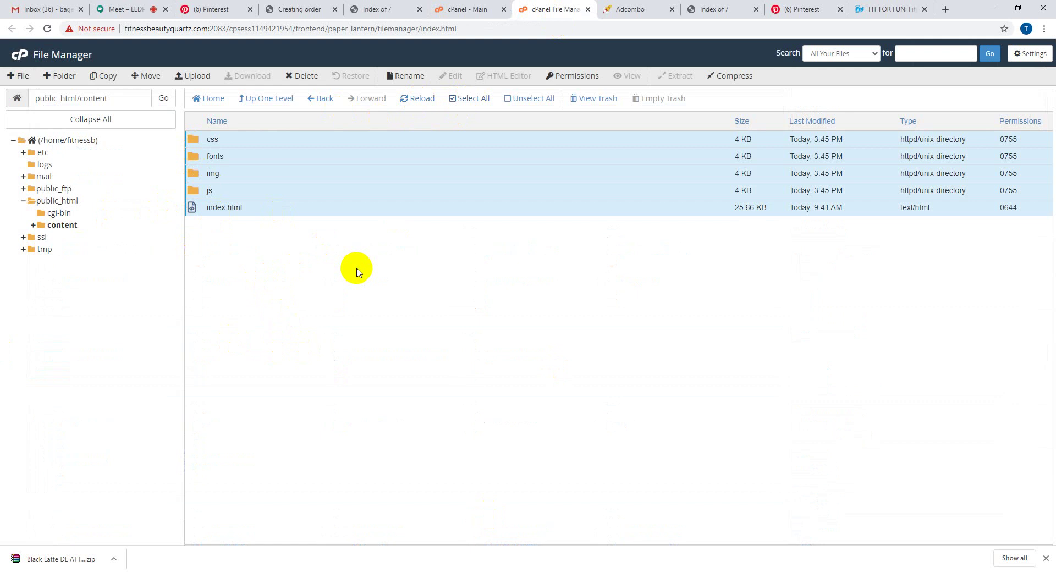
{"action": "left_click", "coordinate": [144, 77]}
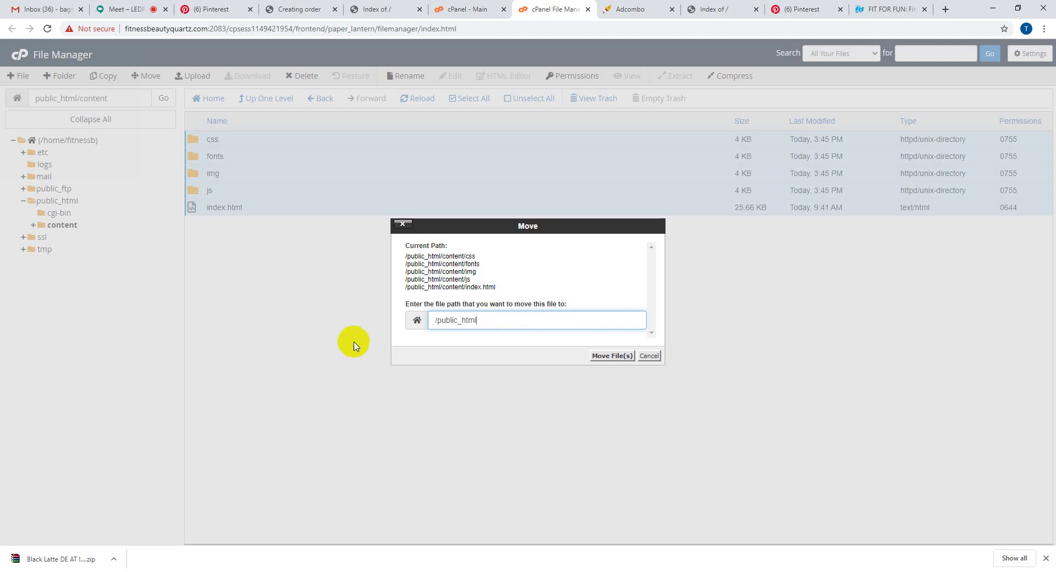
{"action": "left_click", "coordinate": [611, 357]}
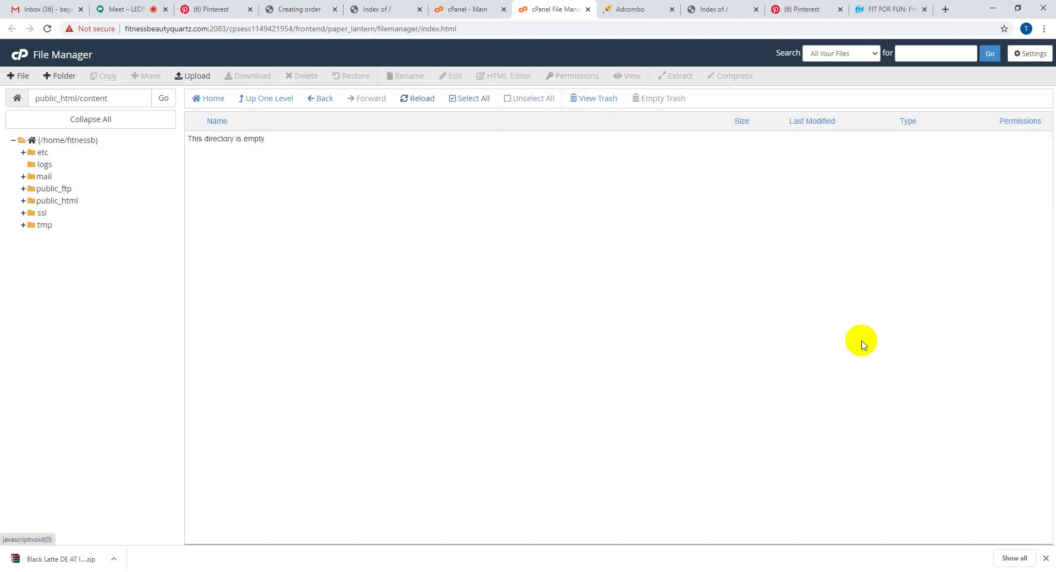
{"action": "left_click", "coordinate": [259, 104]}
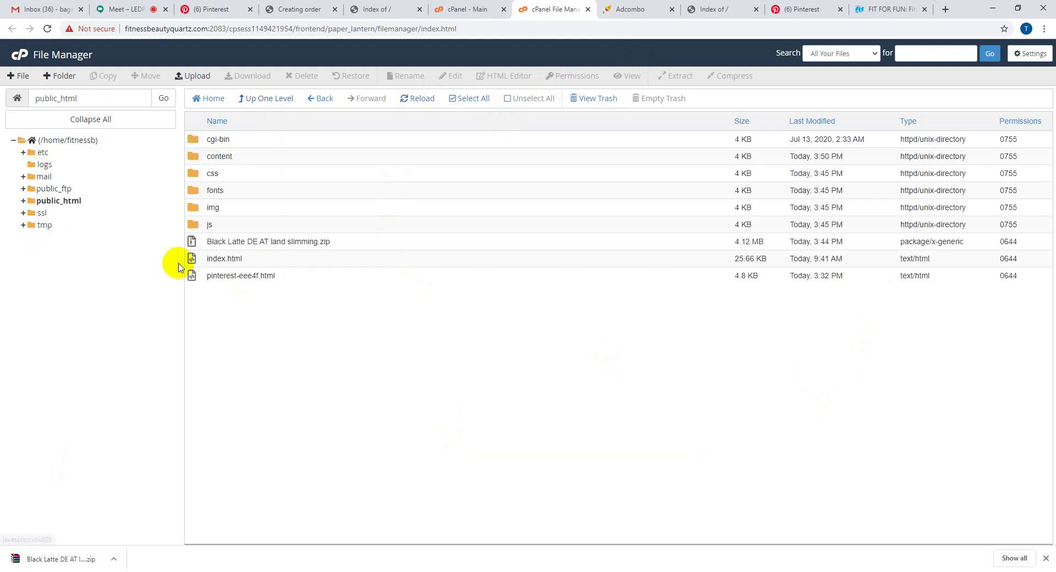
- Delete the empty content folder from public_html
{"action": "left_click", "coordinate": [245, 159]}
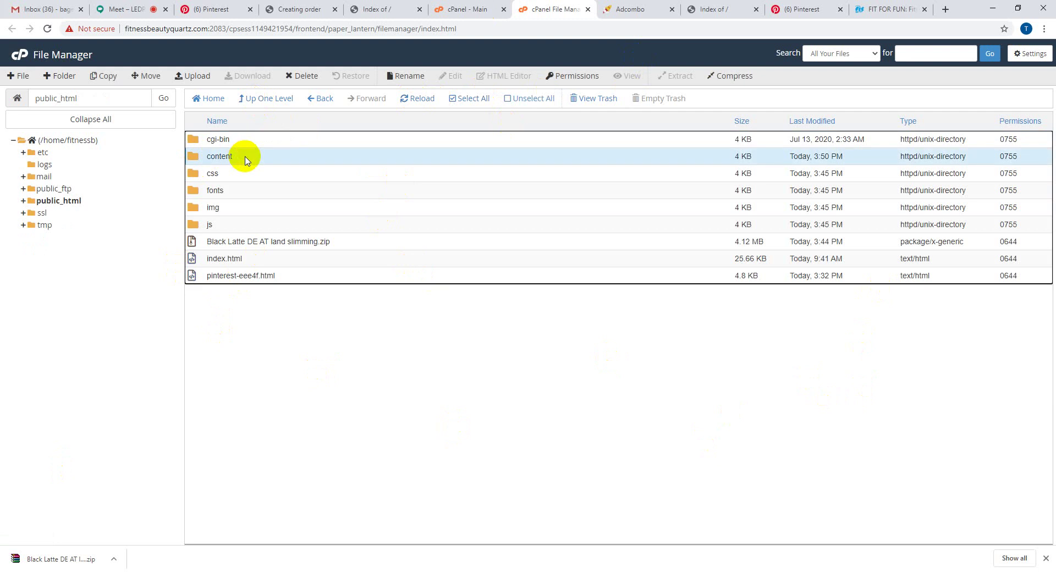
{"action": "left_click", "coordinate": [302, 76]}
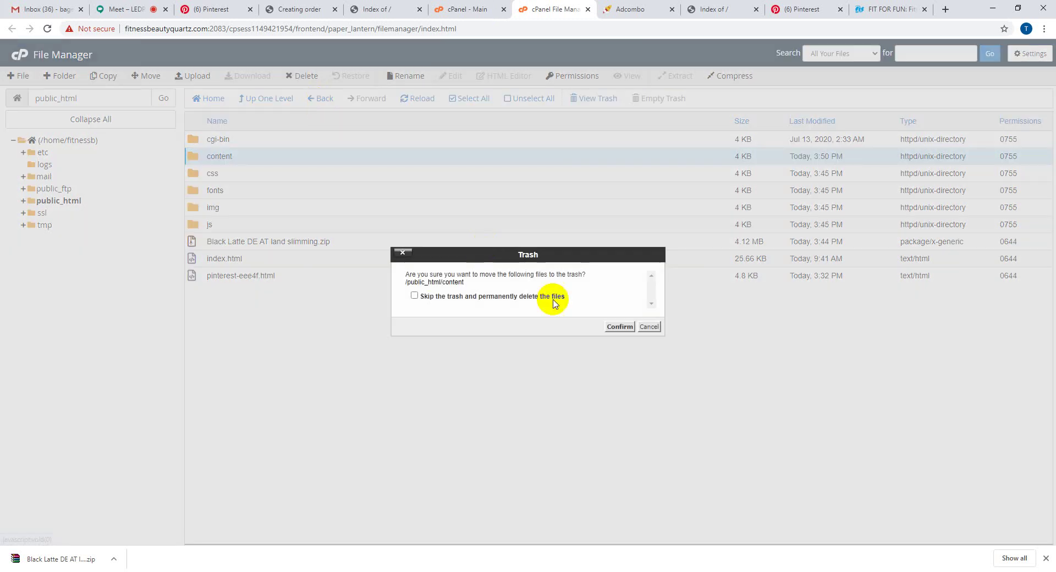
{"action": "left_click", "coordinate": [620, 327]}
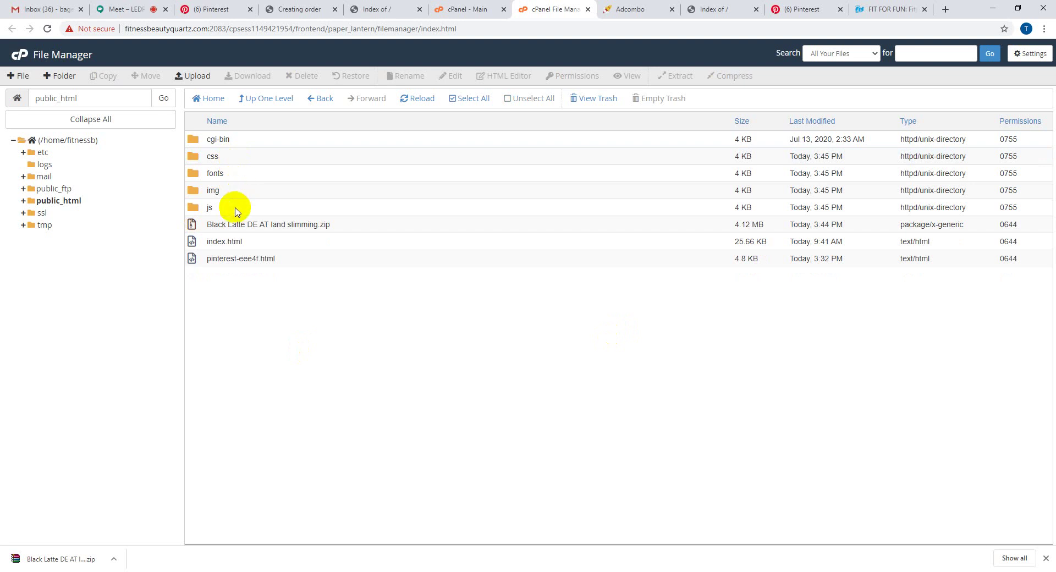
- Delete the Black Latte zip archive from public_html
{"action": "left_click", "coordinate": [360, 230]}
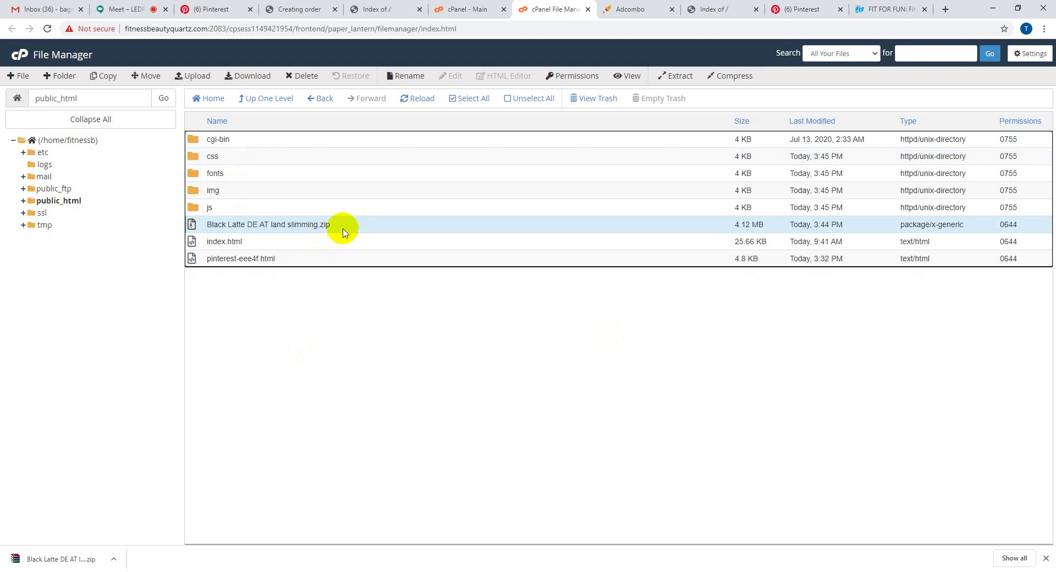
{"action": "left_click", "coordinate": [316, 78]}
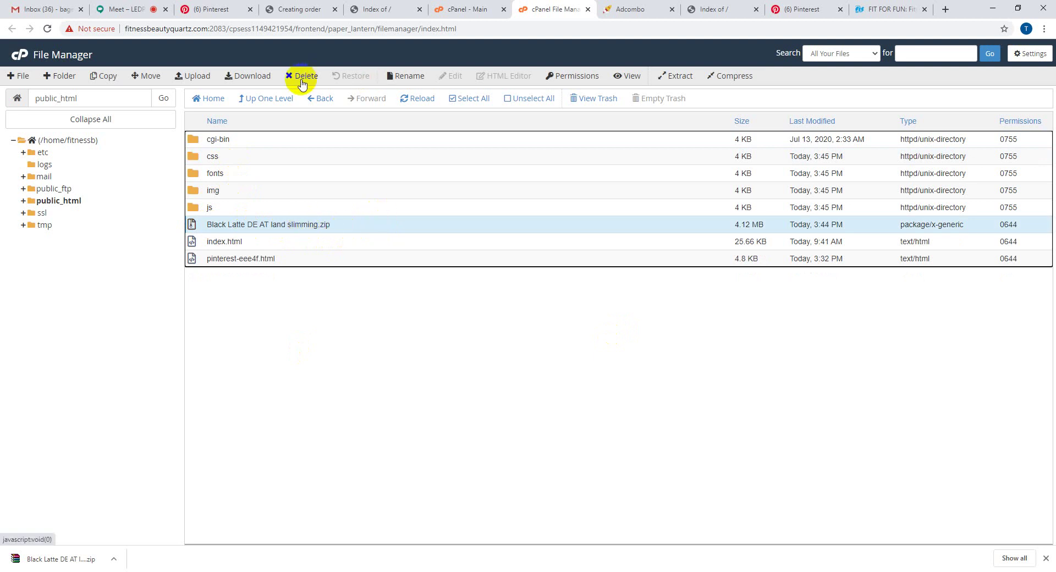
{"action": "left_click", "coordinate": [302, 77]}
{"action": "left_click", "coordinate": [620, 328]}
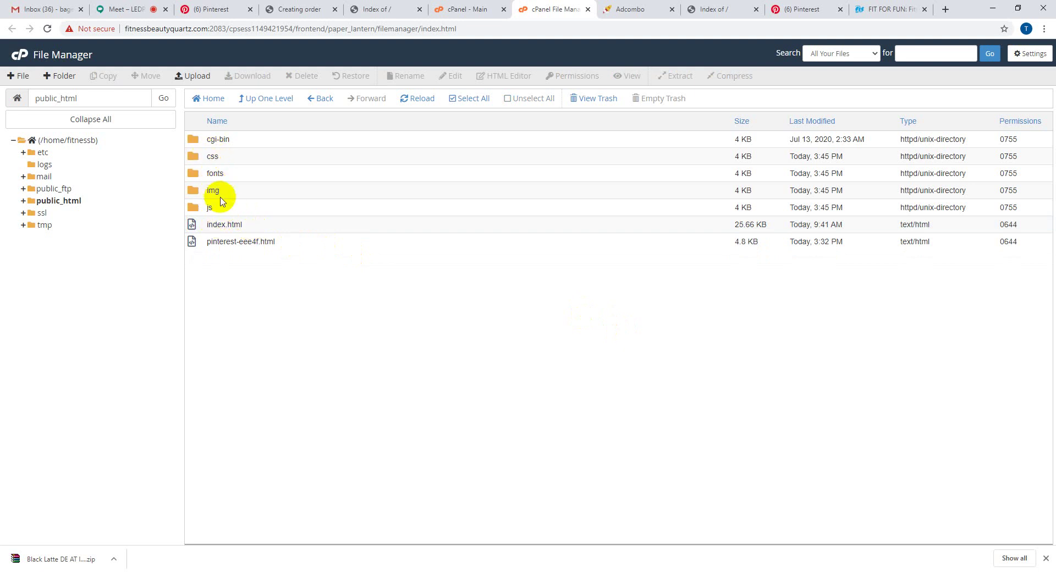
{"action": "left_click", "coordinate": [208, 138]}
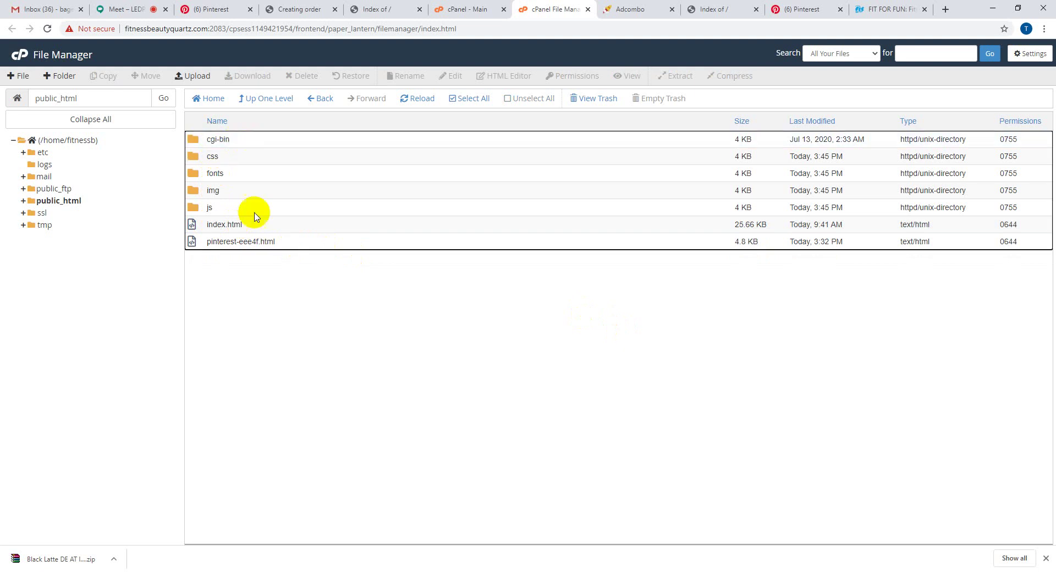
{"action": "left_click", "coordinate": [249, 242]}
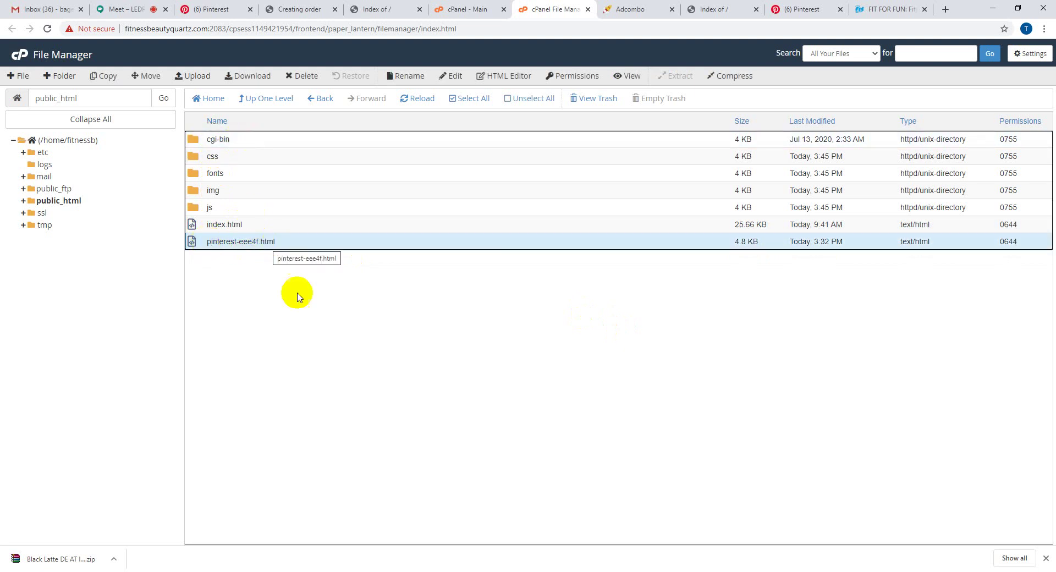
- Open the live site and scroll through the new Black Latte landing page
{"action": "left_click", "coordinate": [620, 6]}
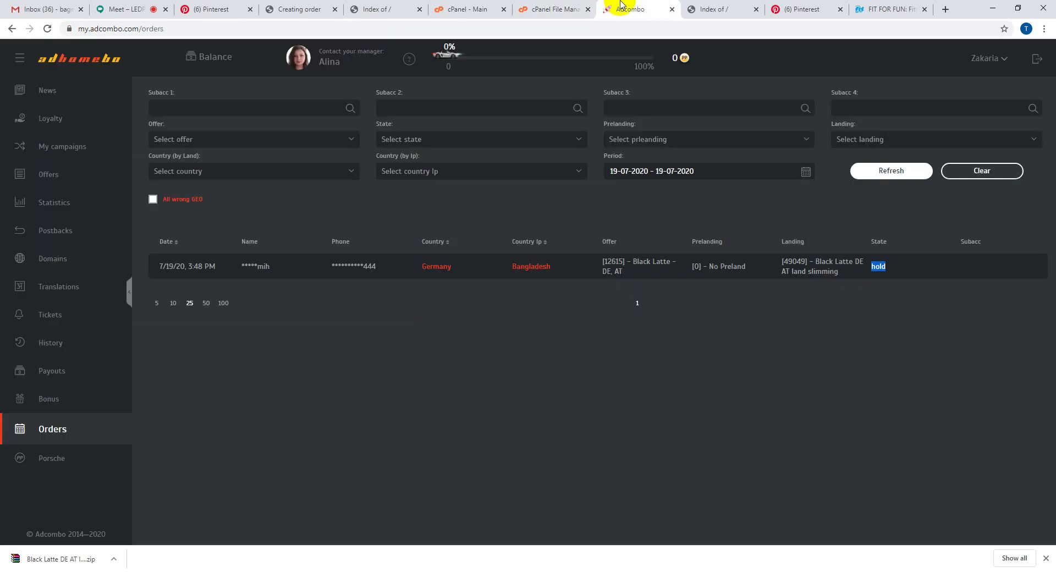
{"action": "left_click", "coordinate": [722, 8]}
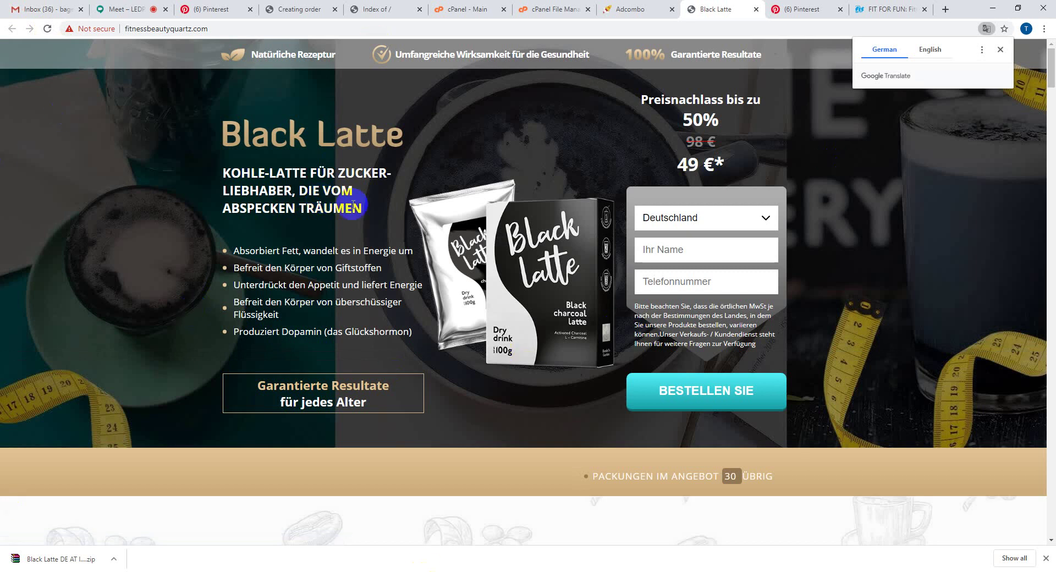
{"action": "scroll", "coordinate": [455, 272], "scroll_direction": "down", "scroll_amount": 12}
{"action": "scroll", "coordinate": [456, 273], "scroll_direction": "down", "scroll_amount": 20}
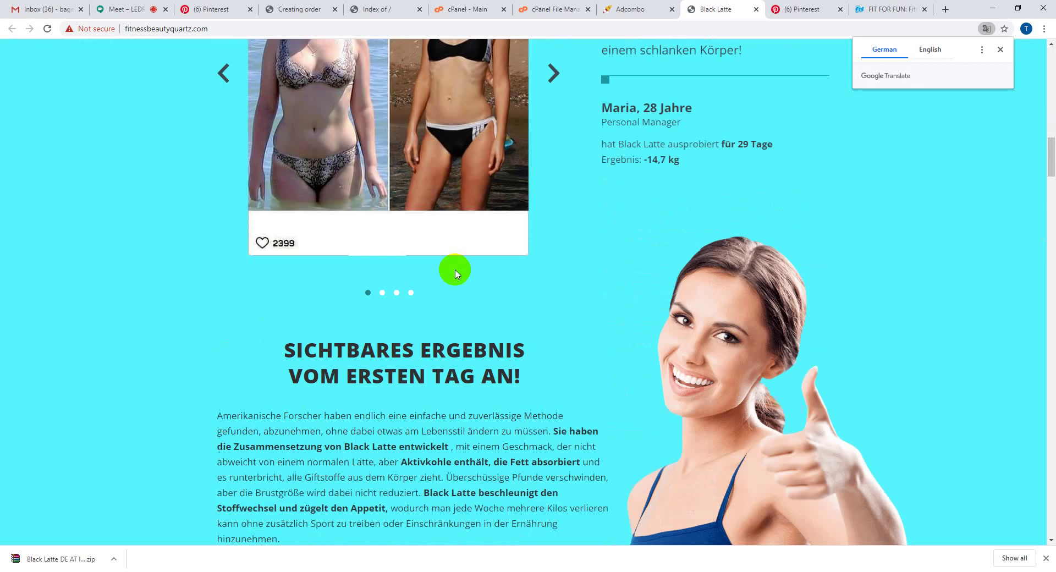
{"action": "scroll", "coordinate": [454, 274], "scroll_direction": "down", "scroll_amount": 20}
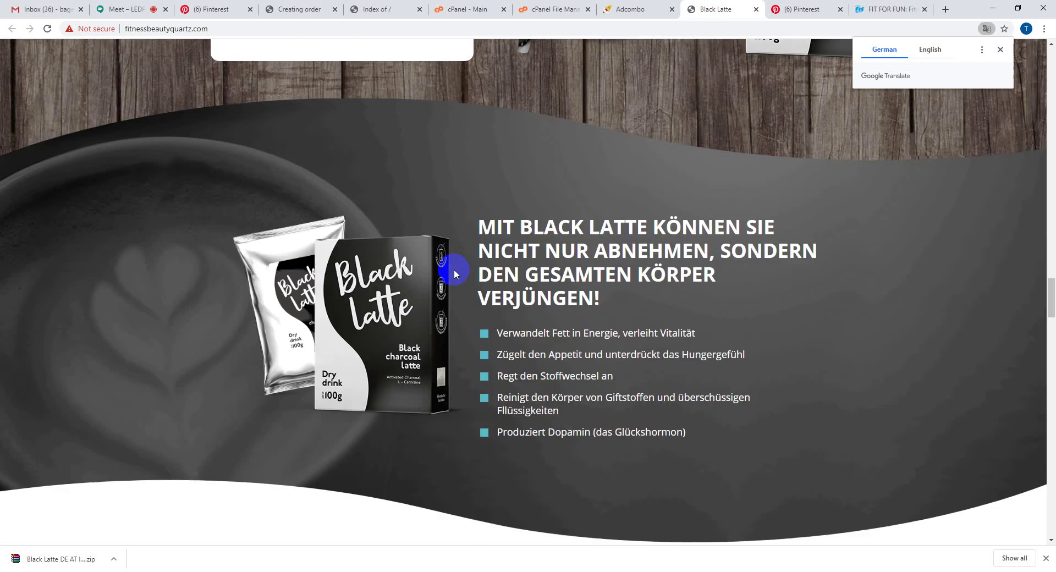
{"action": "scroll", "coordinate": [455, 273], "scroll_direction": "down", "scroll_amount": 20}
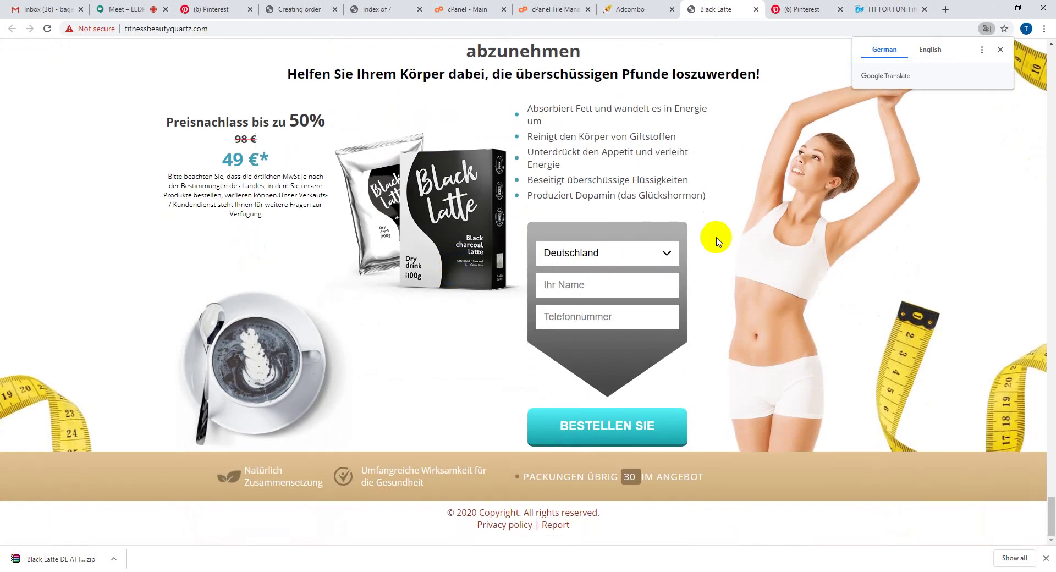
{"action": "left_click", "coordinate": [1052, 414]}
{"action": "left_click_drag", "start_coordinate": [1052, 414], "coordinate": [1052, 52]}
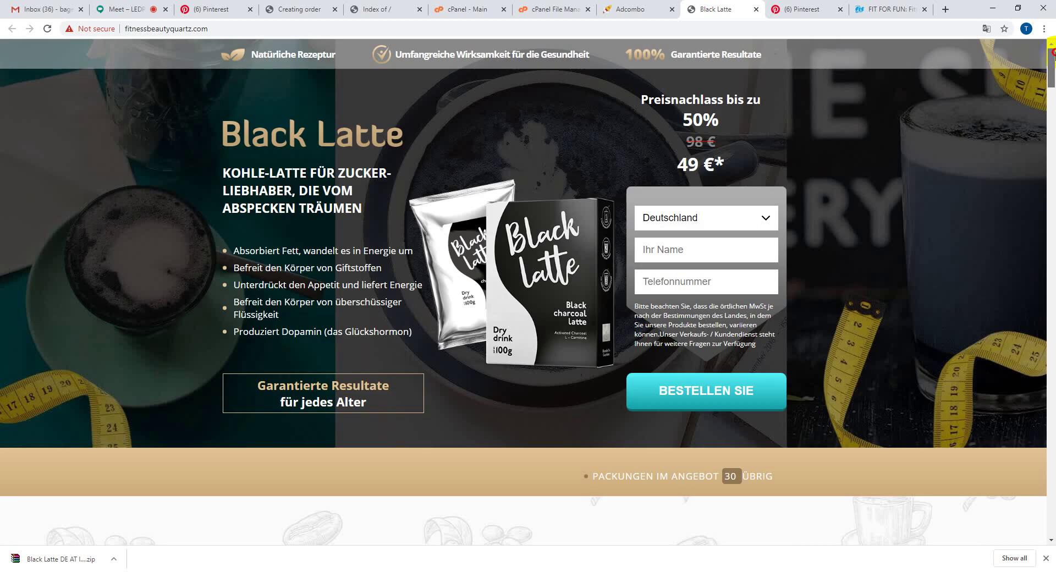
- Submit a test order for Deutschland with a test name and phone number
{"action": "left_click", "coordinate": [707, 219]}
{"action": "left_click", "coordinate": [709, 236]}
{"action": "left_click", "coordinate": [708, 242]}
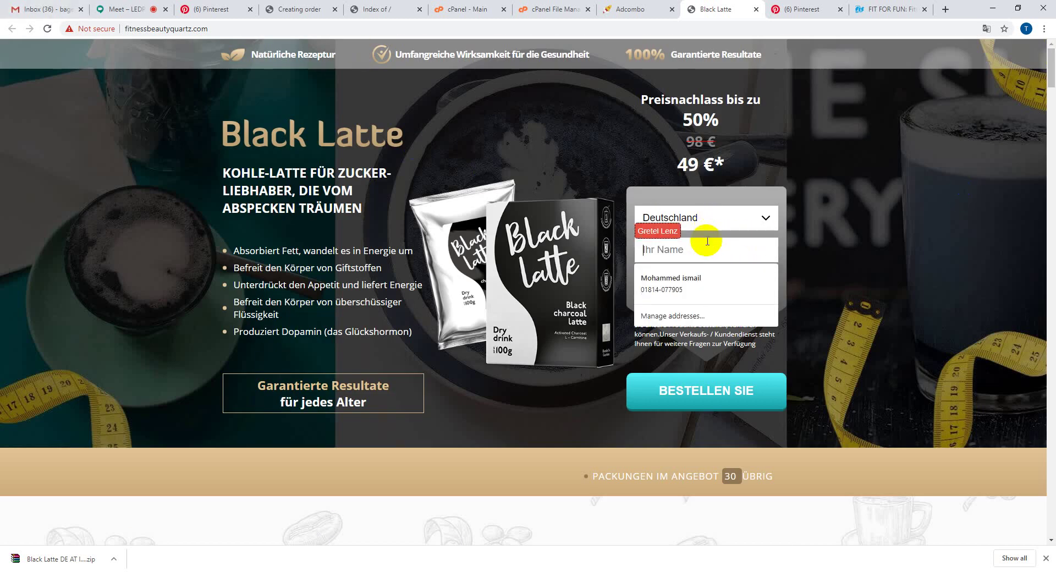
{"action": "type", "text": "hyniihmiy"}
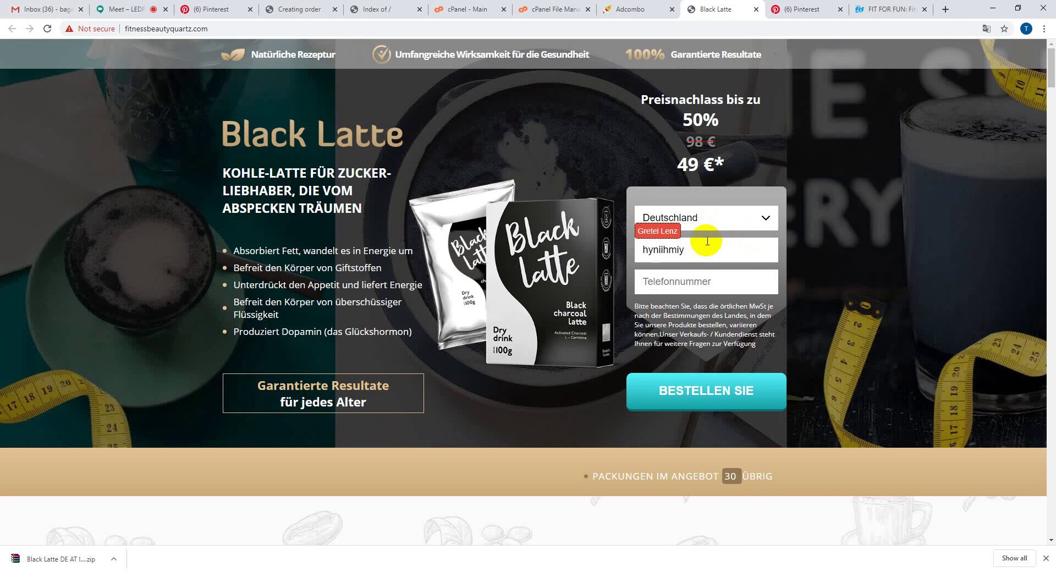
{"action": "left_click", "coordinate": [724, 279]}
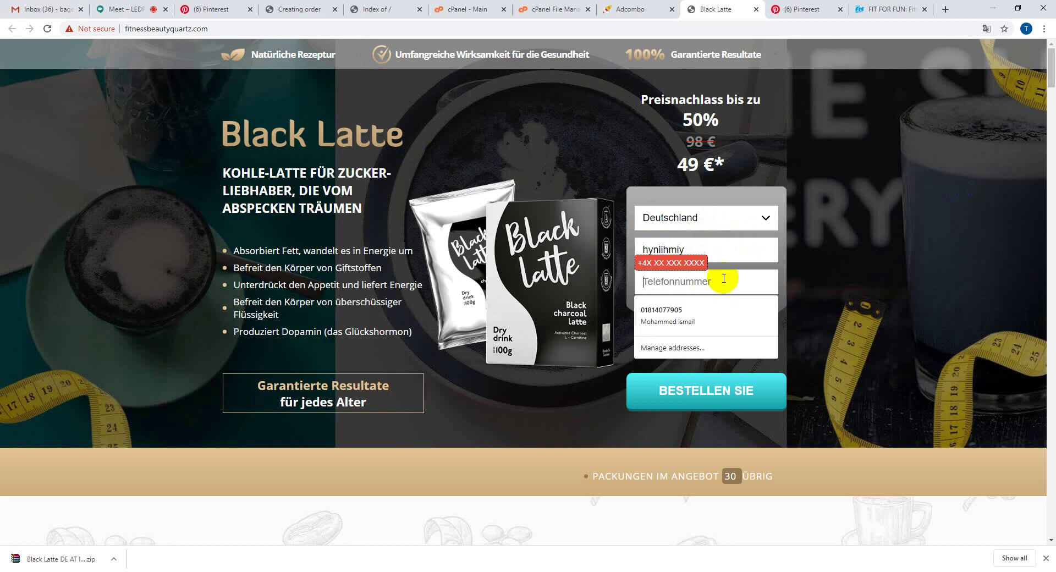
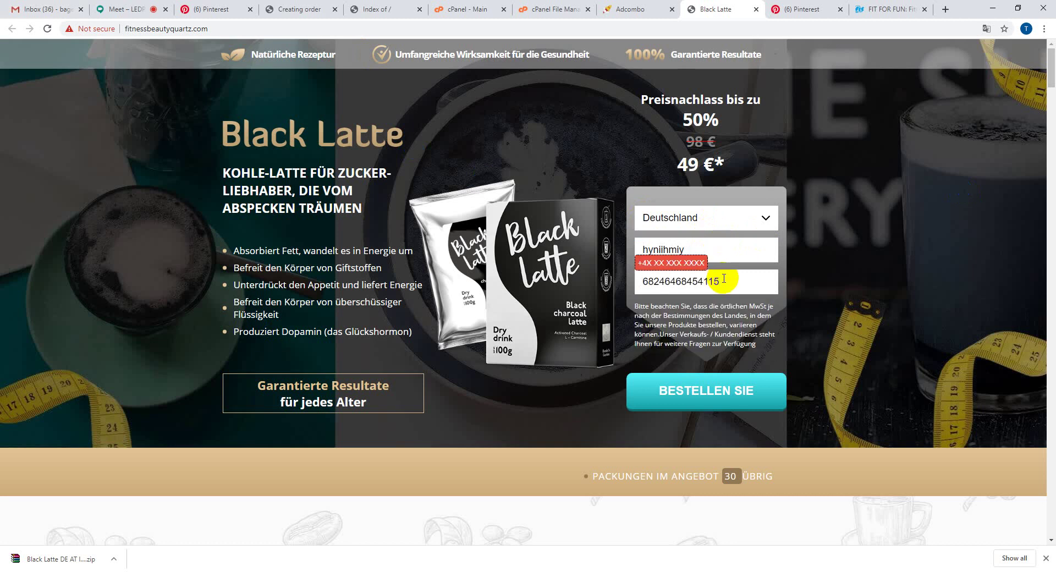
{"action": "left_click", "coordinate": [707, 392]}
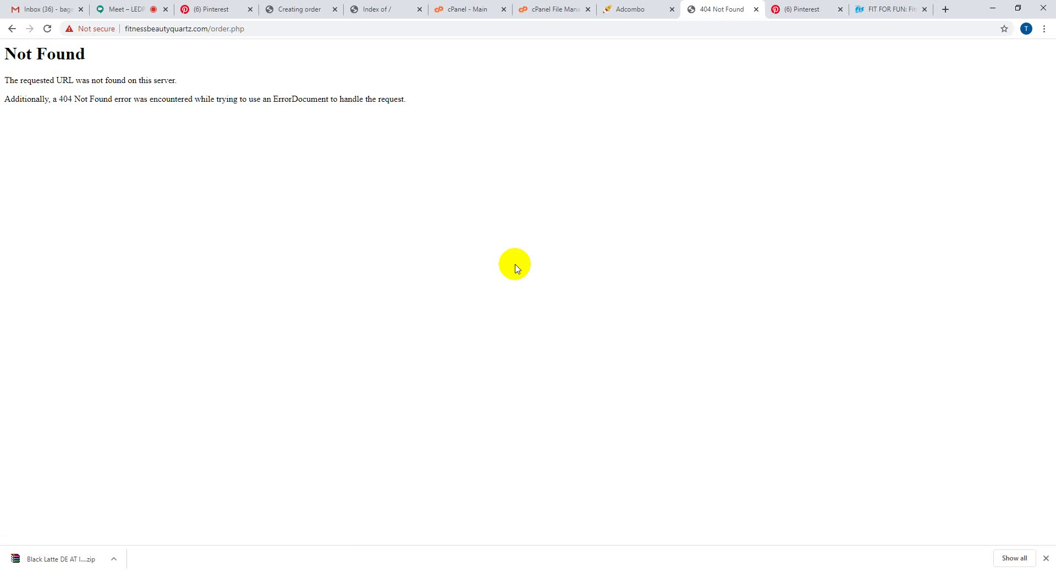
- Review the order.php 404 error and recheck Adcombo's Orders list for the held order
{"action": "left_click", "coordinate": [605, 5]}
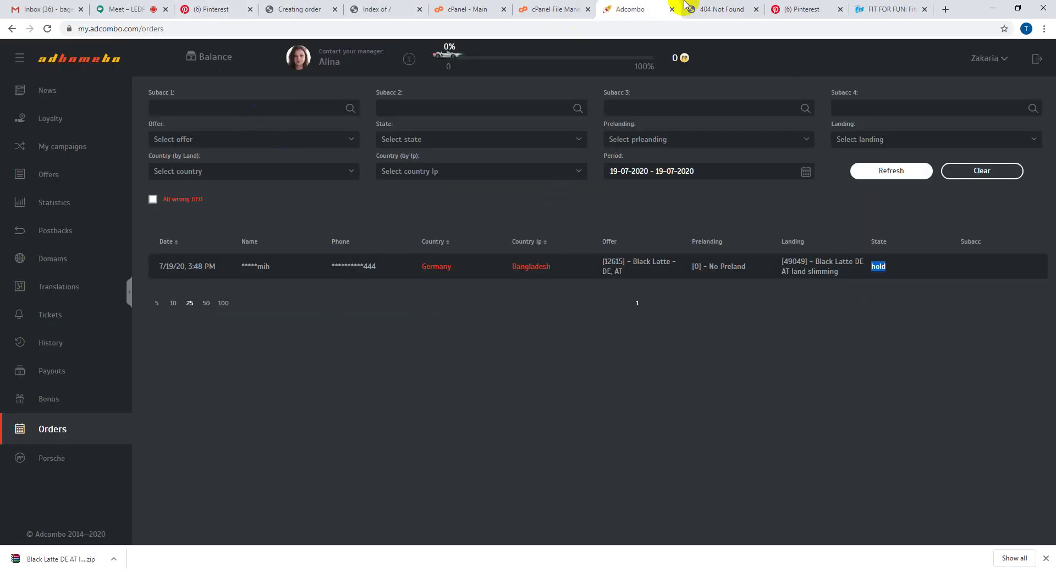
{"action": "left_click", "coordinate": [717, 4]}
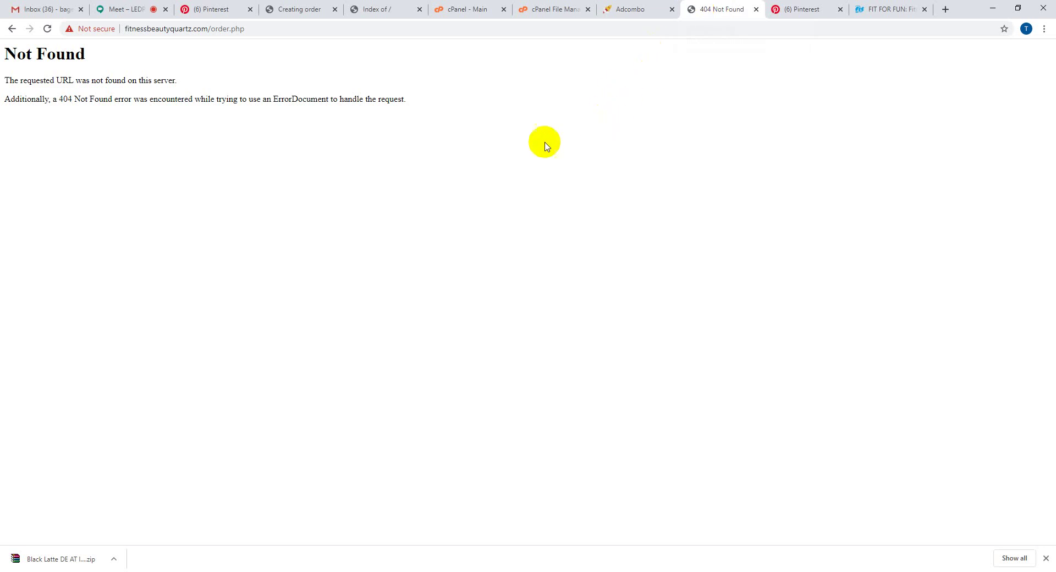
{"action": "left_click_drag", "start_coordinate": [418, 101], "coordinate": [7, 47]}
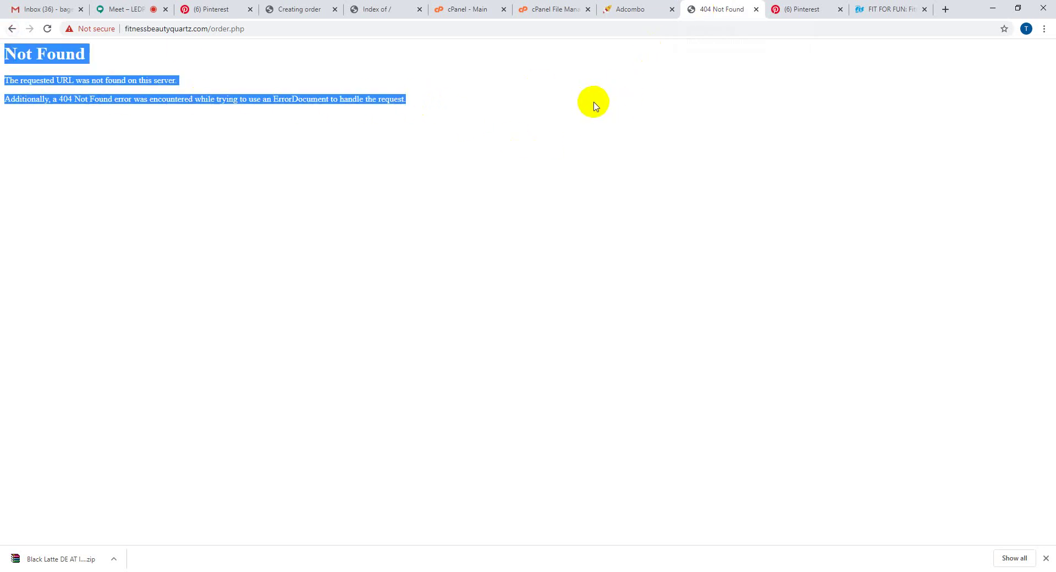
{"action": "left_click", "coordinate": [632, 9]}
{"action": "left_click", "coordinate": [25, 430]}
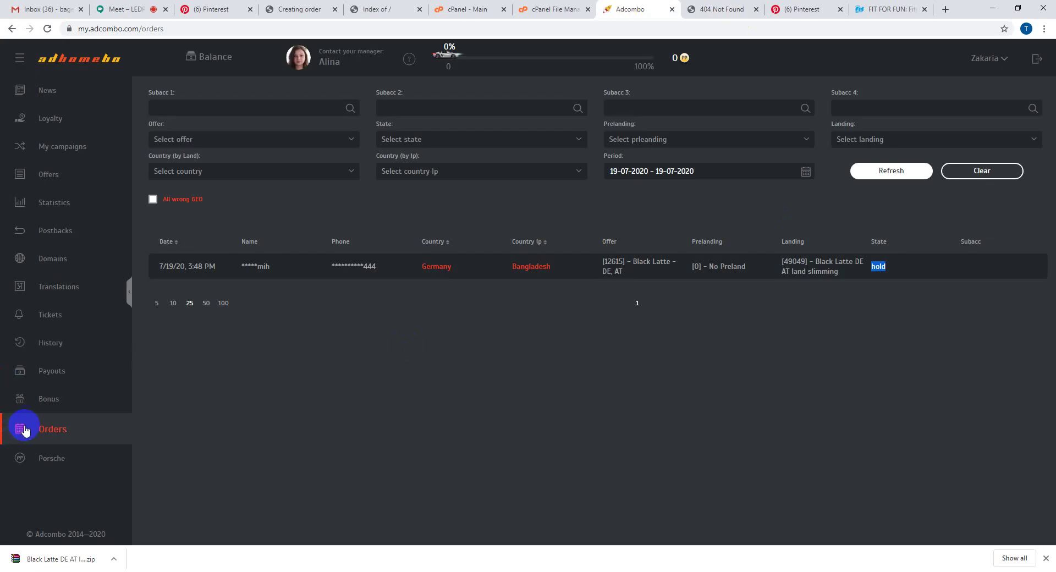
{"action": "left_click", "coordinate": [43, 432]}
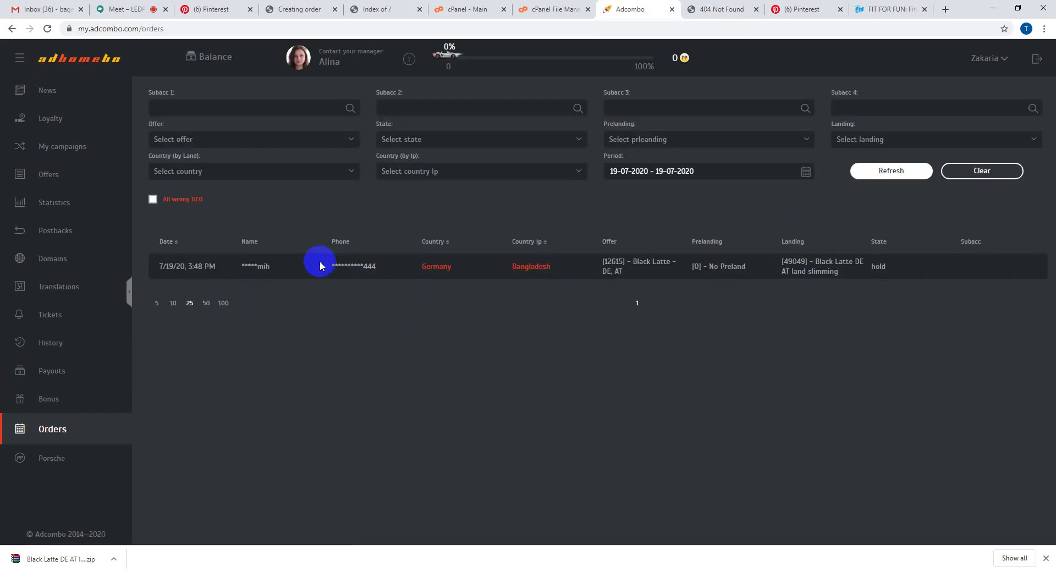
{"action": "left_click_drag", "start_coordinate": [320, 266], "coordinate": [445, 299]}
{"action": "left_click", "coordinate": [922, 269]}
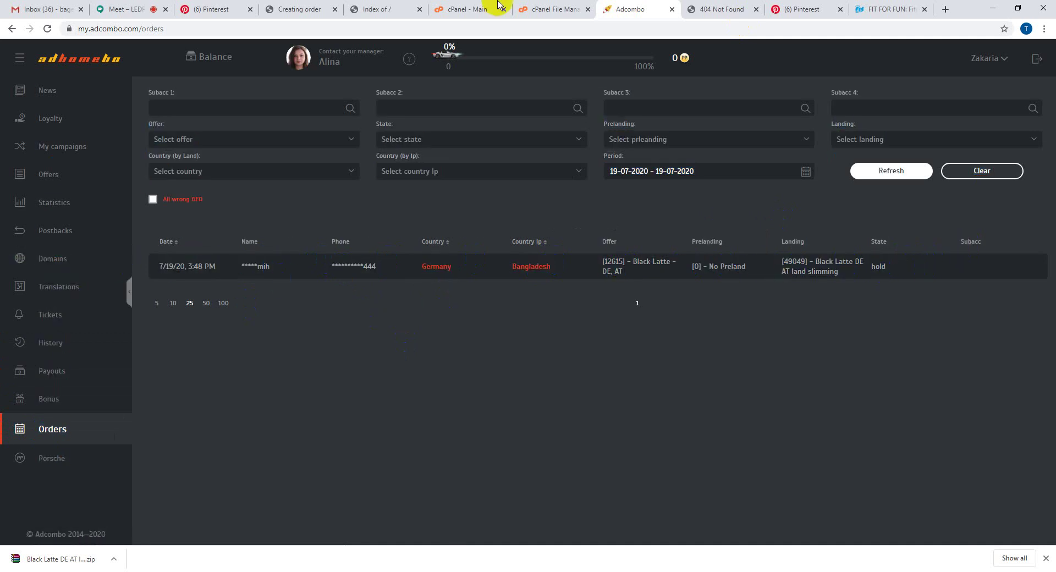
{"action": "left_click", "coordinate": [527, 9]}
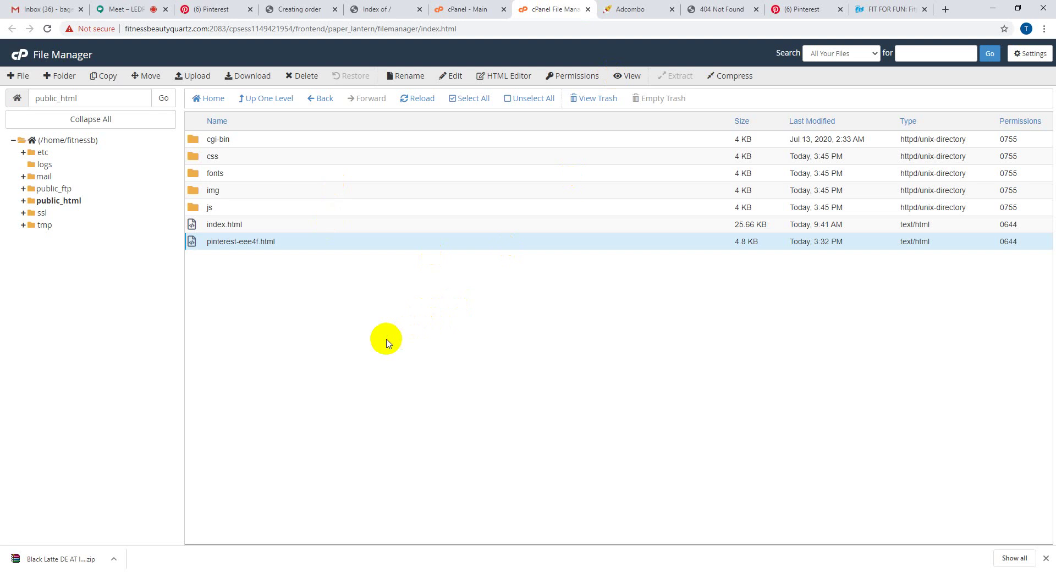
- Trash the css, fonts, img and js folders plus index.html, leaving cgi-bin and pinterest-eee4f.html
{"action": "left_click", "coordinate": [270, 159]}
{"action": "left_click_drag", "start_coordinate": [270, 159], "coordinate": [271, 207]}
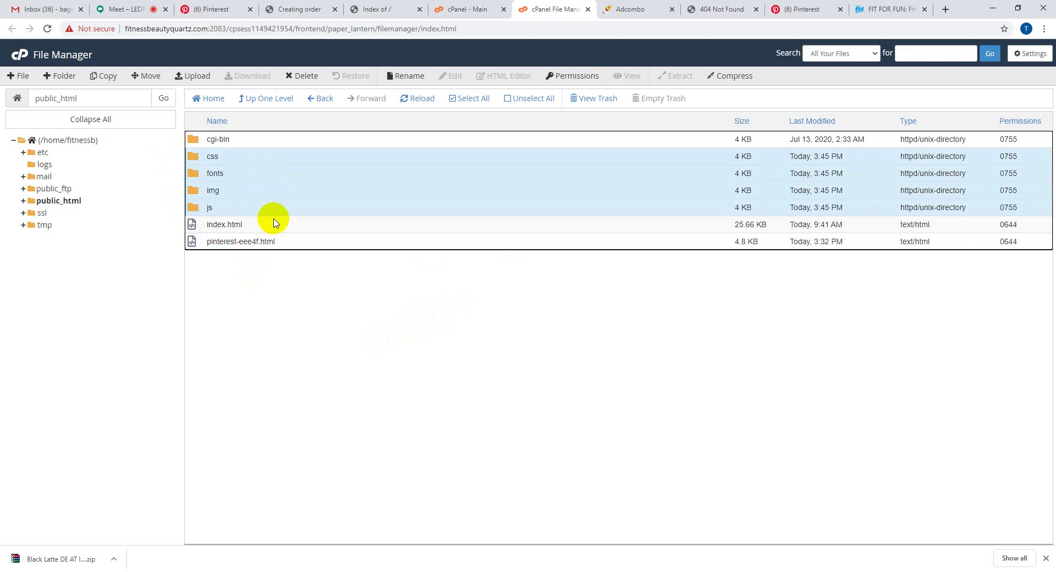
{"action": "left_click", "coordinate": [274, 223], "text": "ctrl"}
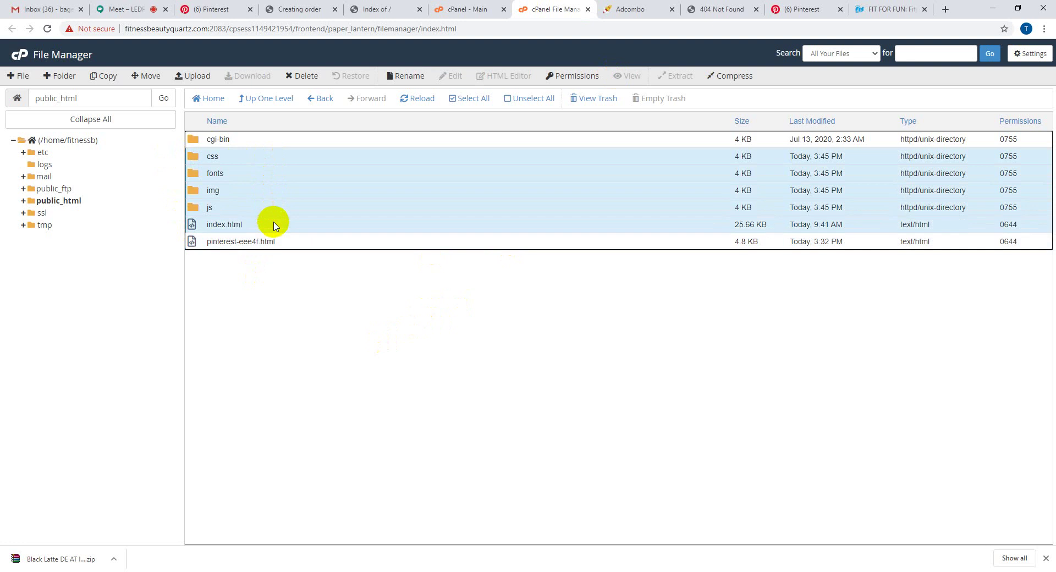
{"action": "key", "text": "Delete"}
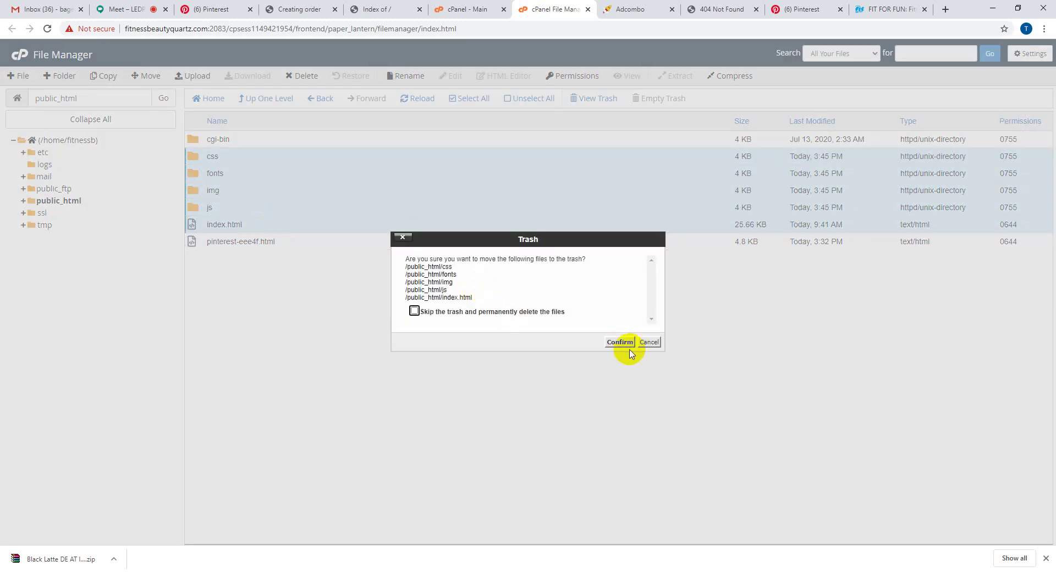
{"action": "left_click", "coordinate": [620, 342]}
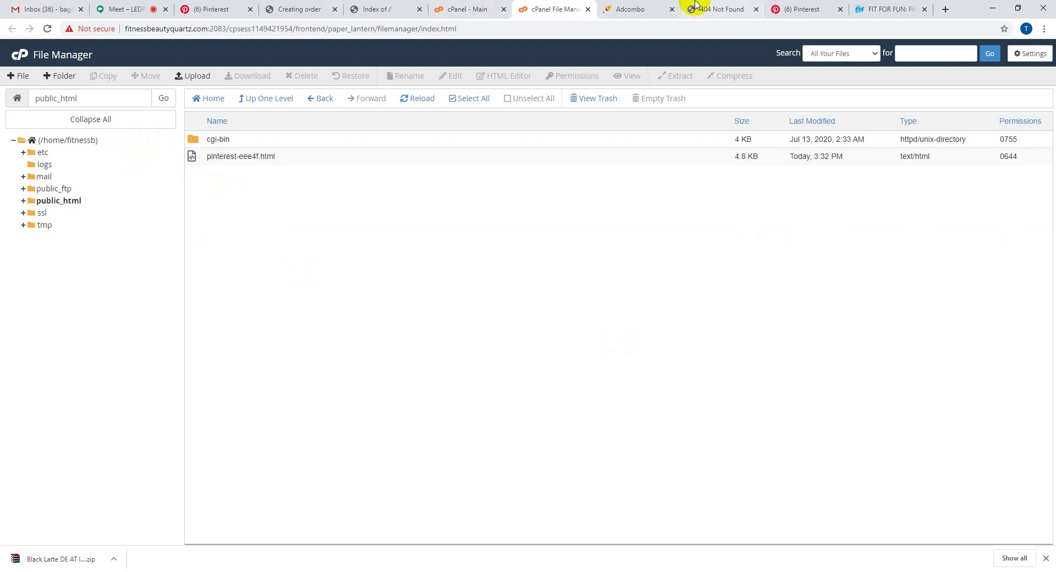
{"action": "left_click", "coordinate": [636, 5]}
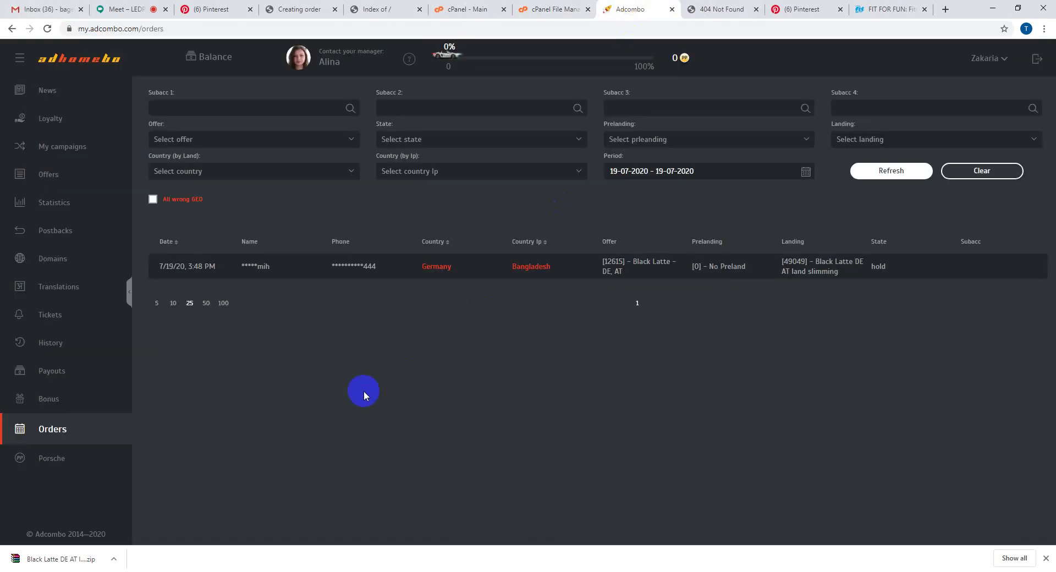
- Remove the Black Latte RAR archive and the extracted content folder from Downloads
{"action": "mouse_move", "coordinate": [150, 570]}
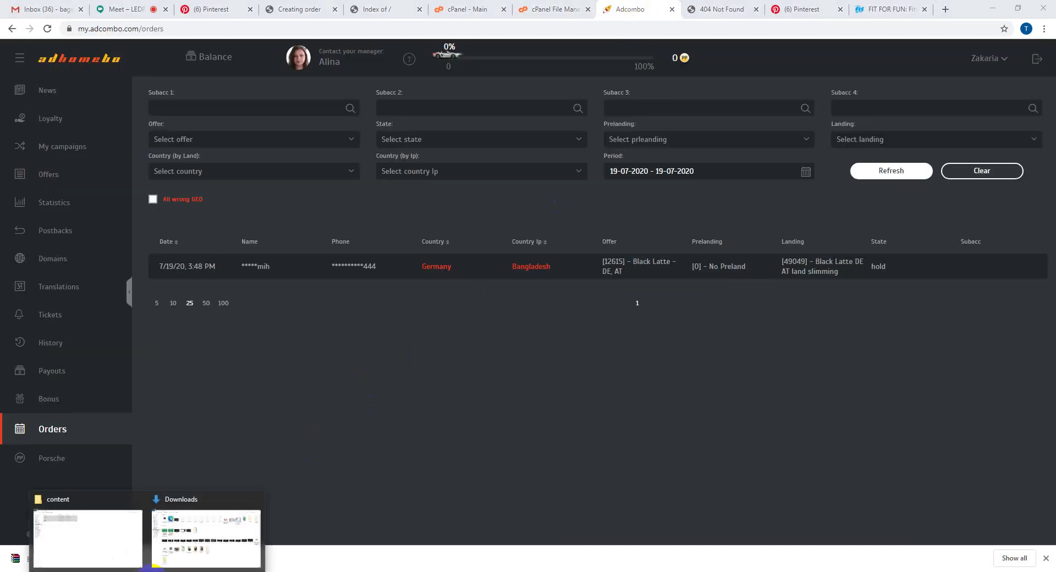
{"action": "left_click", "coordinate": [176, 545]}
{"action": "left_click", "coordinate": [107, 116]}
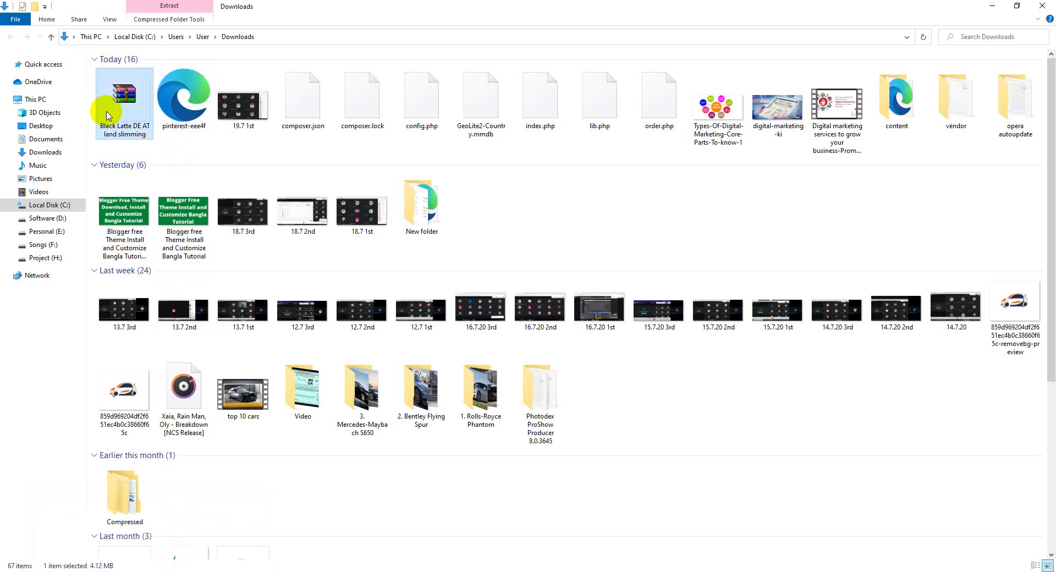
{"action": "key", "text": "Delete"}
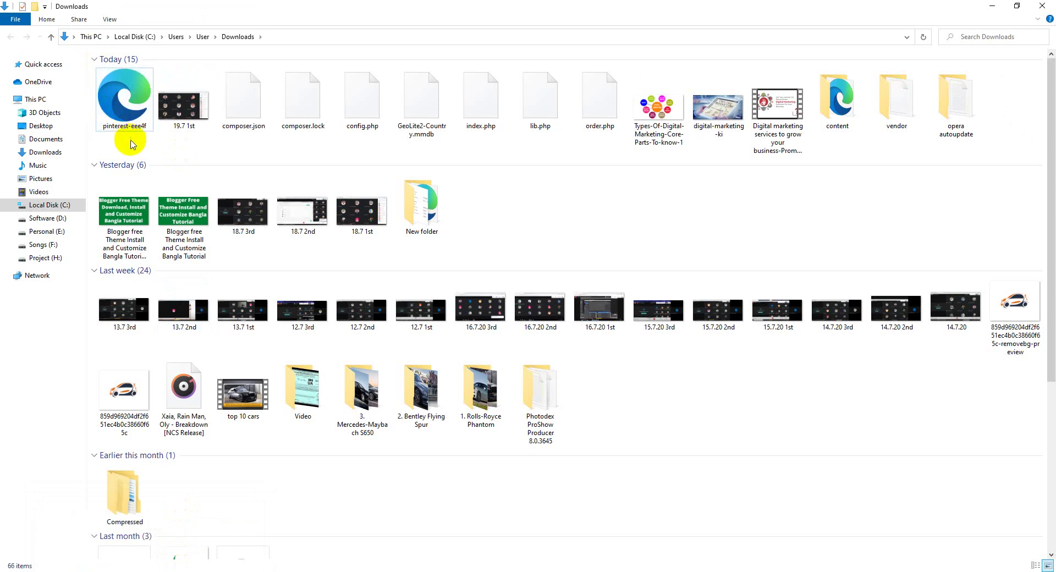
{"action": "left_click", "coordinate": [837, 113]}
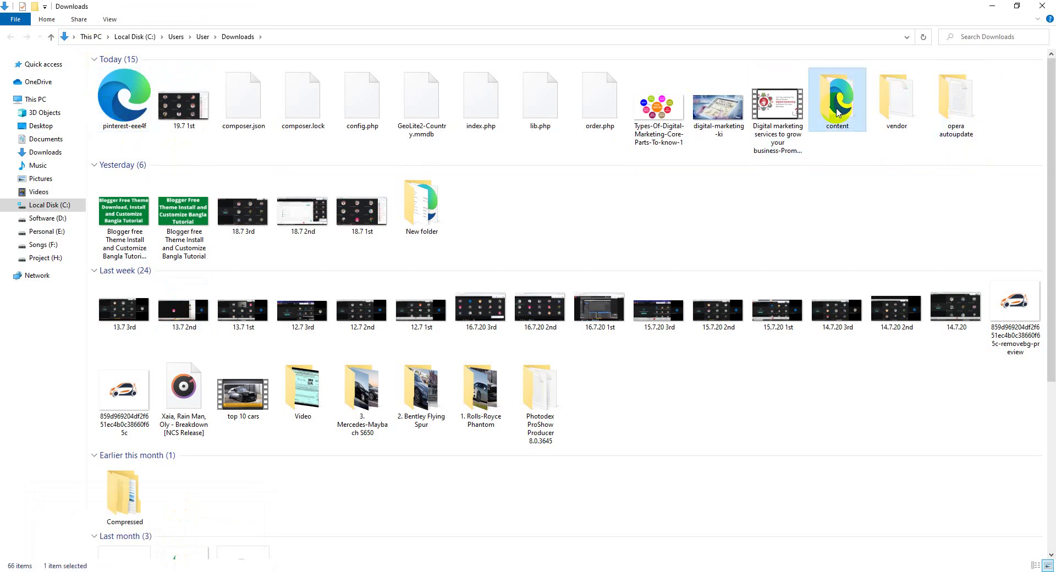
{"action": "key", "text": "Delete"}
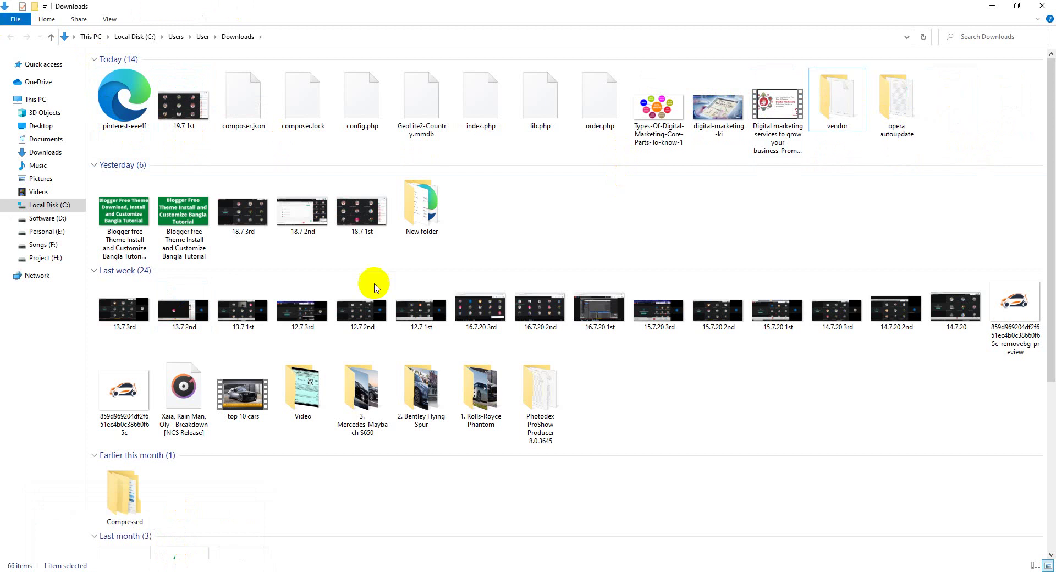
- Filter Adcombo's offers to country Germany and vertical Diet & Weightloss
{"action": "left_click", "coordinate": [321, 571]}
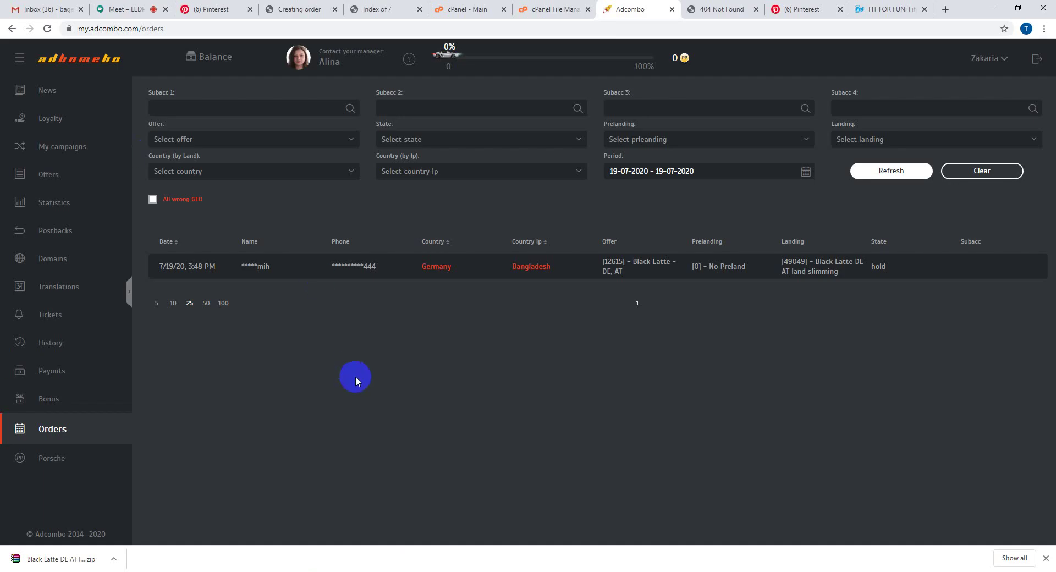
{"action": "left_click", "coordinate": [37, 185]}
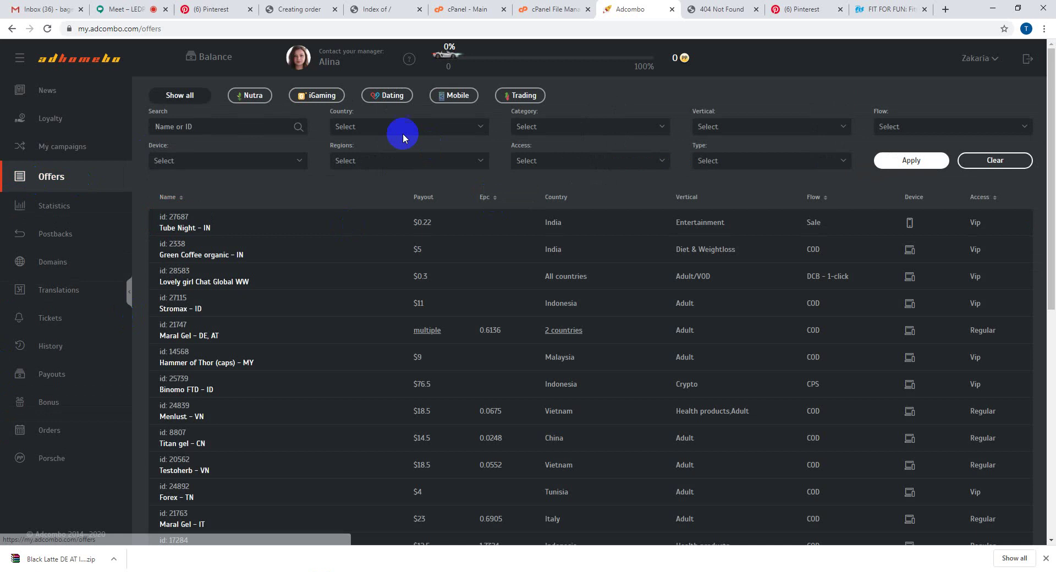
{"action": "left_click", "coordinate": [402, 133]}
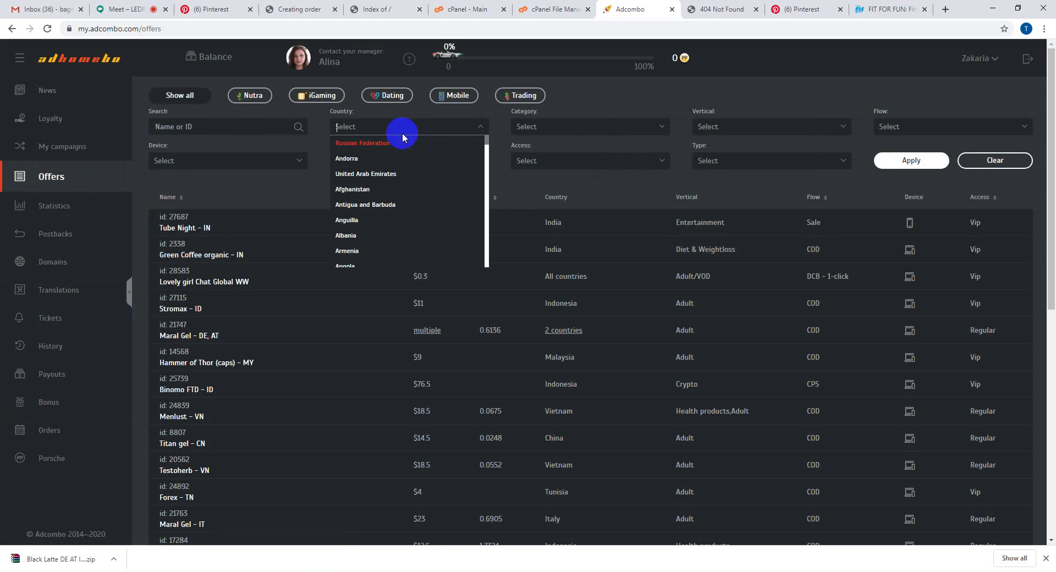
{"action": "type", "text": "g"}
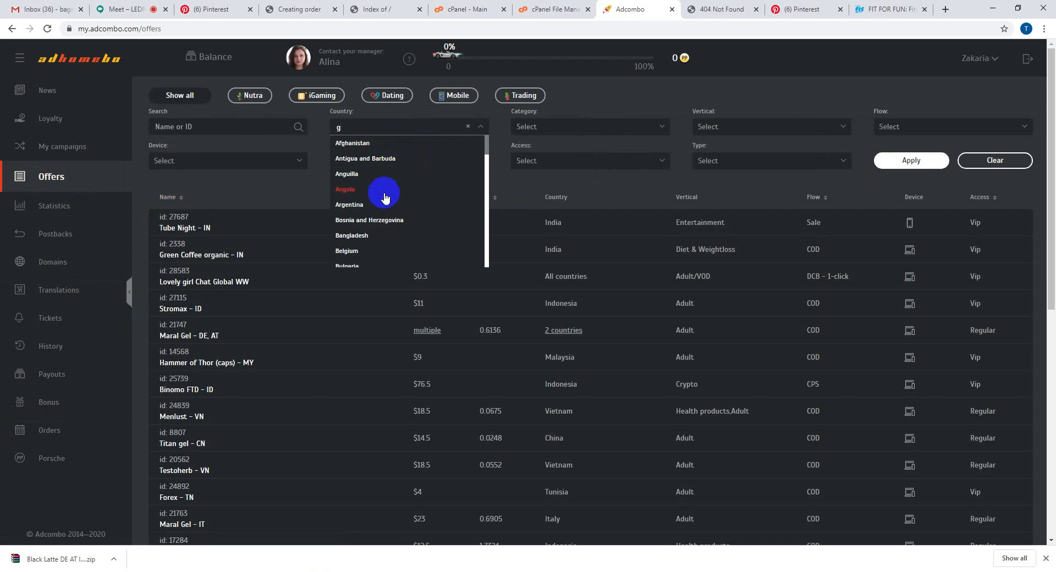
{"action": "type", "text": "er"}
{"action": "left_click", "coordinate": [380, 143]}
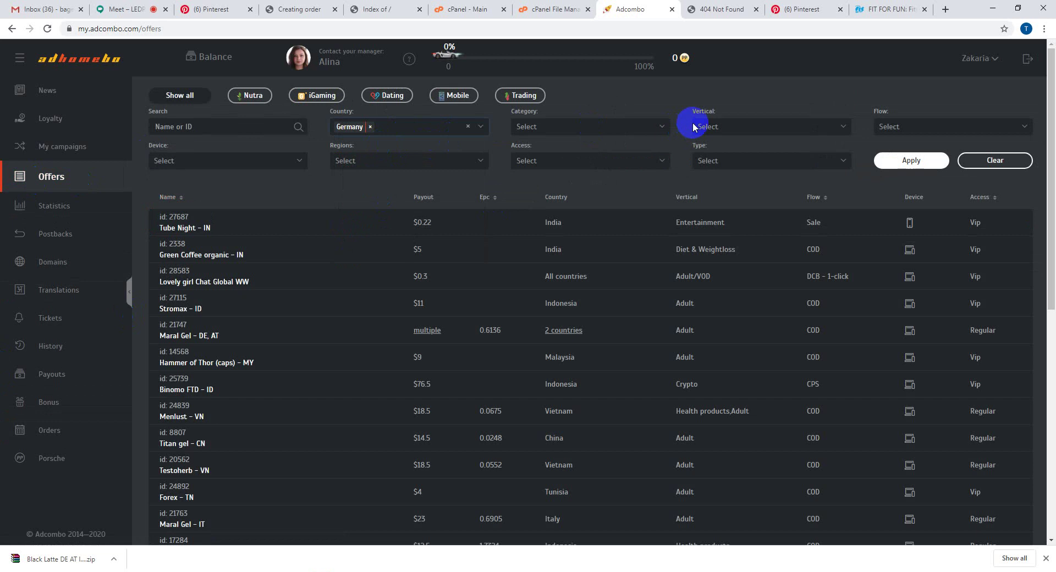
{"action": "left_click", "coordinate": [772, 127]}
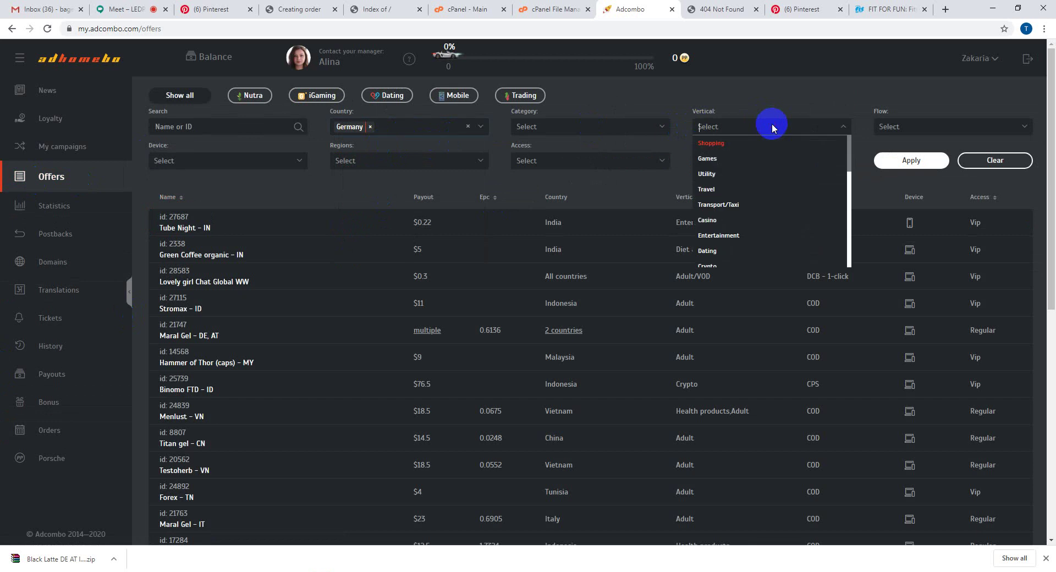
{"action": "type", "text": "d"}
{"action": "left_click", "coordinate": [762, 156]}
{"action": "left_click", "coordinate": [941, 162]}
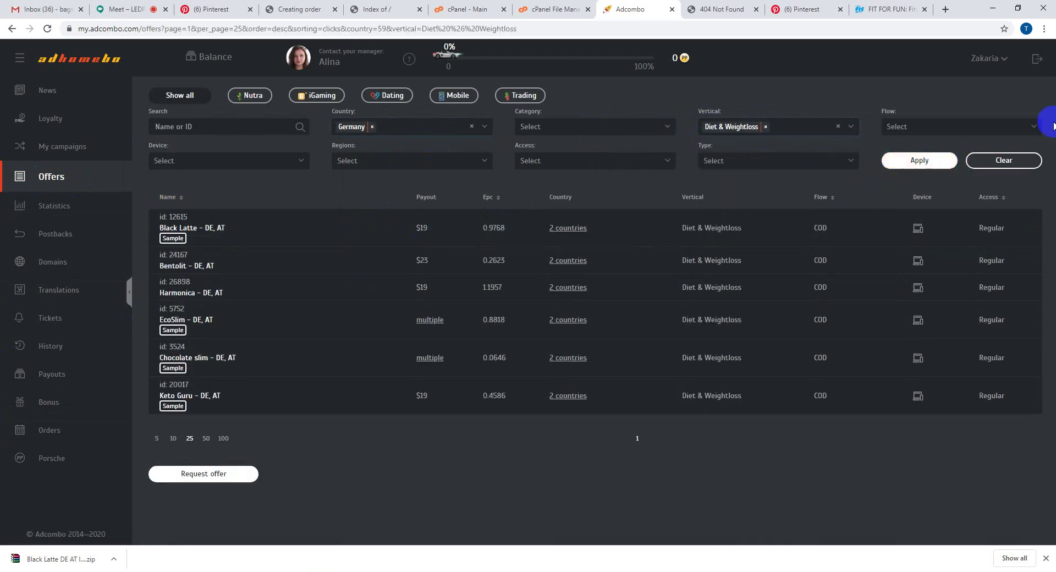
- Copy the Black Latte DE, AT tracking URL set to no prelanding and landing 49049
{"action": "left_click", "coordinate": [277, 236]}
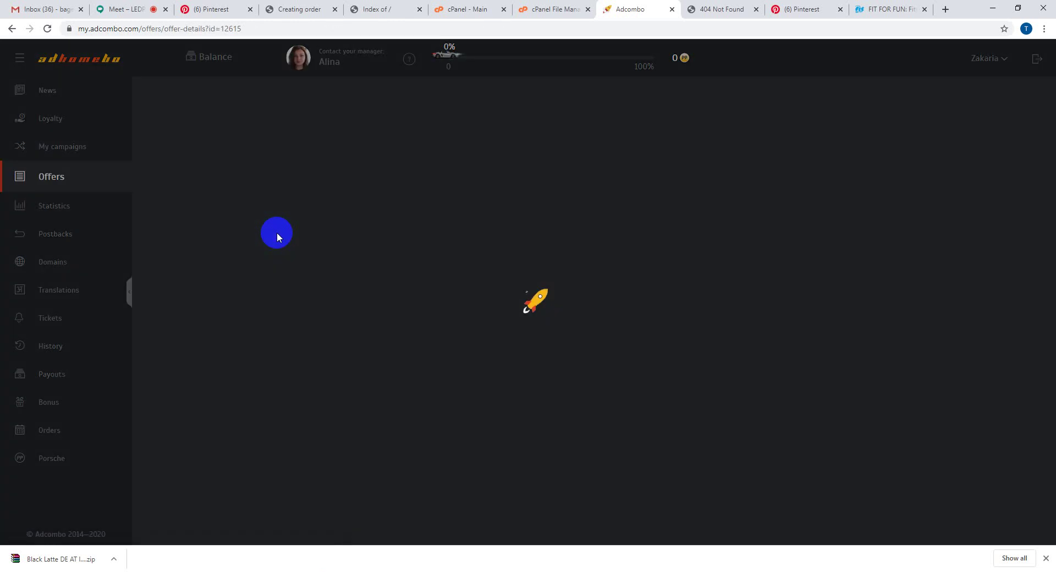
{"action": "scroll", "coordinate": [592, 266], "scroll_direction": "down", "scroll_amount": 2}
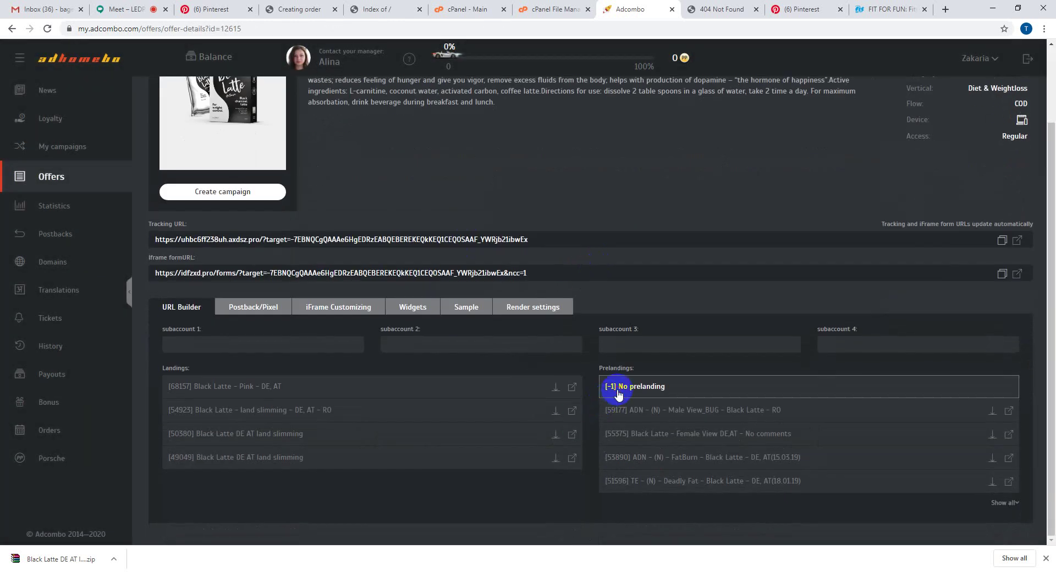
{"action": "left_click", "coordinate": [618, 392]}
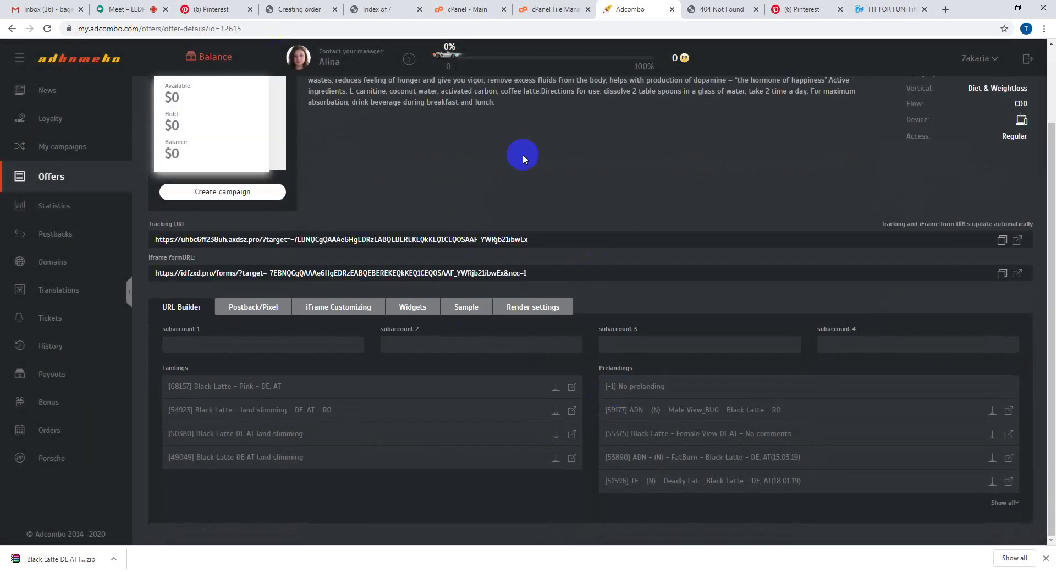
{"action": "left_click", "coordinate": [991, 502]}
{"action": "scroll", "coordinate": [435, 283], "scroll_direction": "down", "scroll_amount": 2}
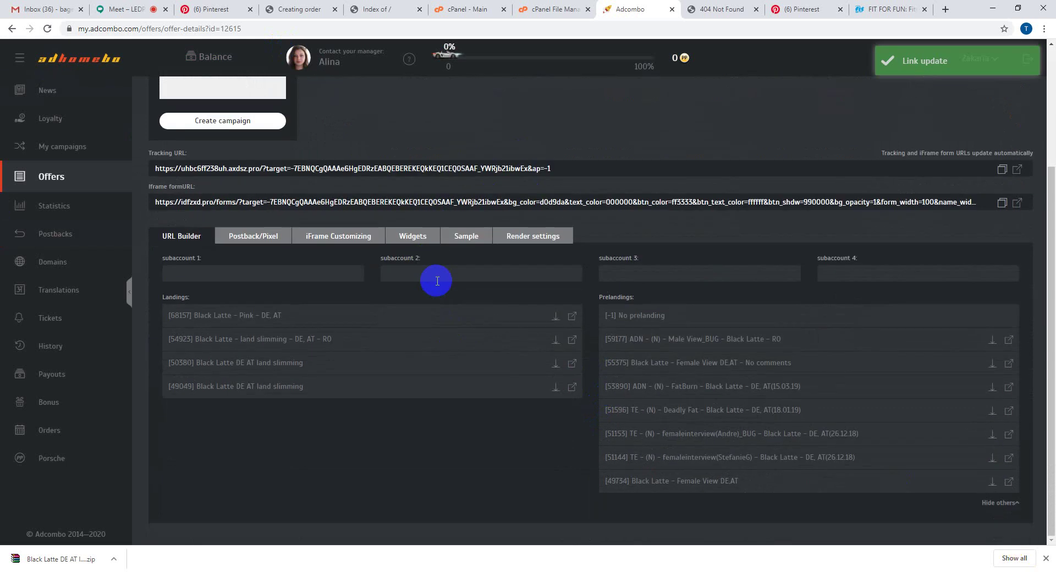
{"action": "left_click", "coordinate": [214, 389]}
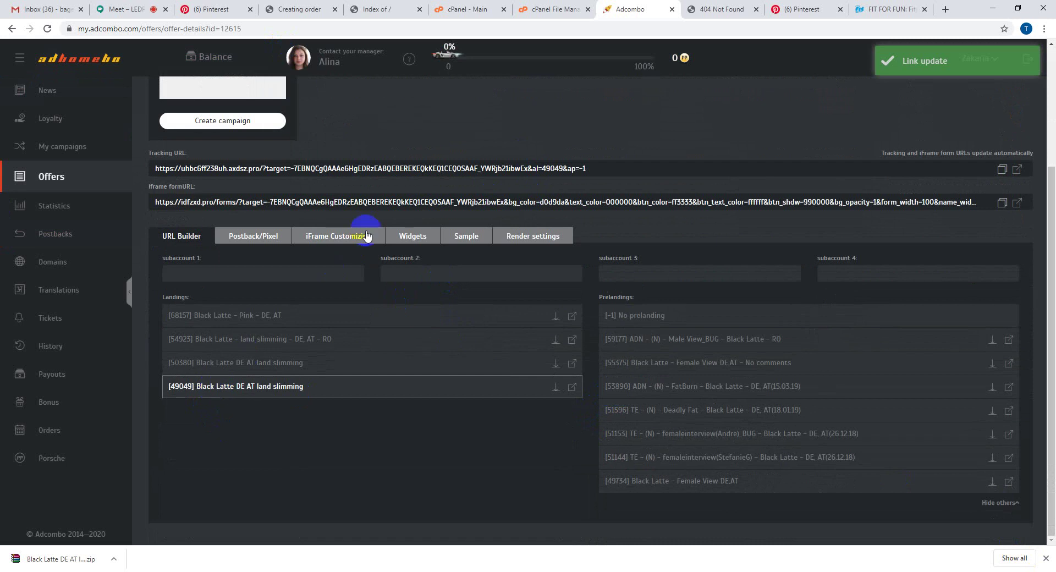
{"action": "left_click", "coordinate": [1003, 171]}
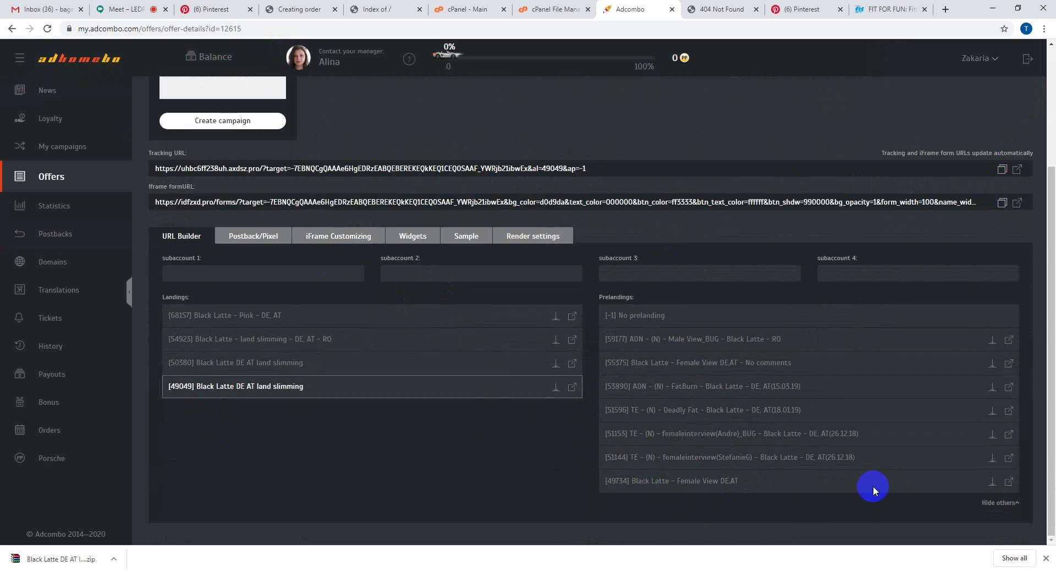
- Download the Female View DE.AT prelanding zip with the tracking URL as its redirect
{"action": "left_click", "coordinate": [992, 483]}
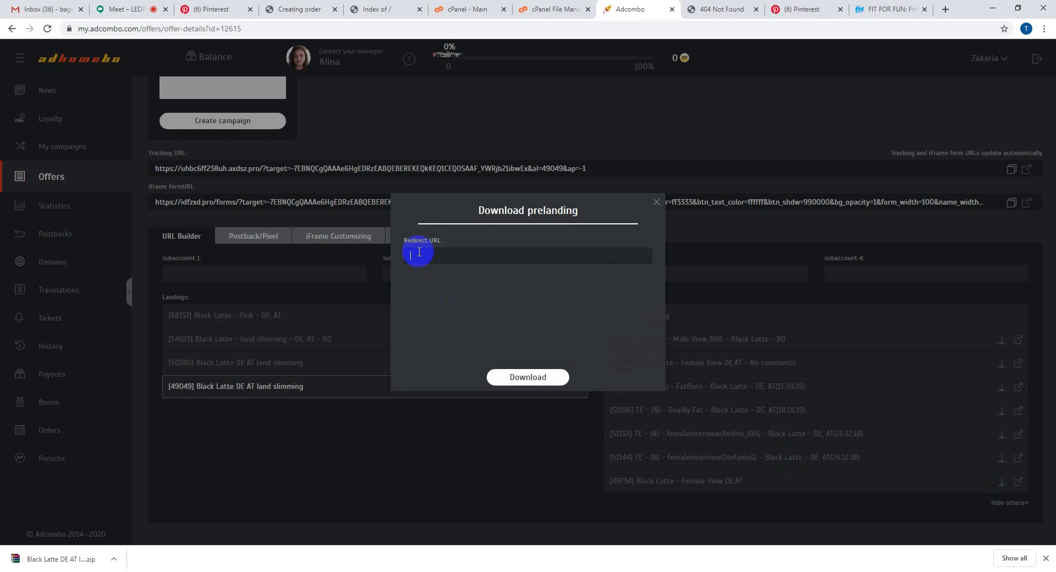
{"action": "key", "text": "ctrl+v"}
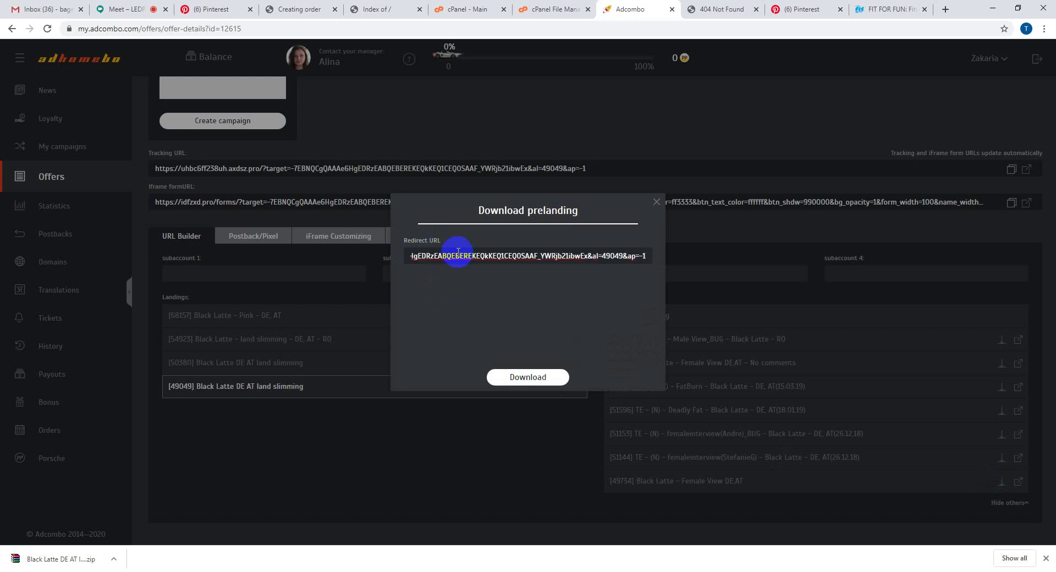
{"action": "left_click", "coordinate": [514, 376]}
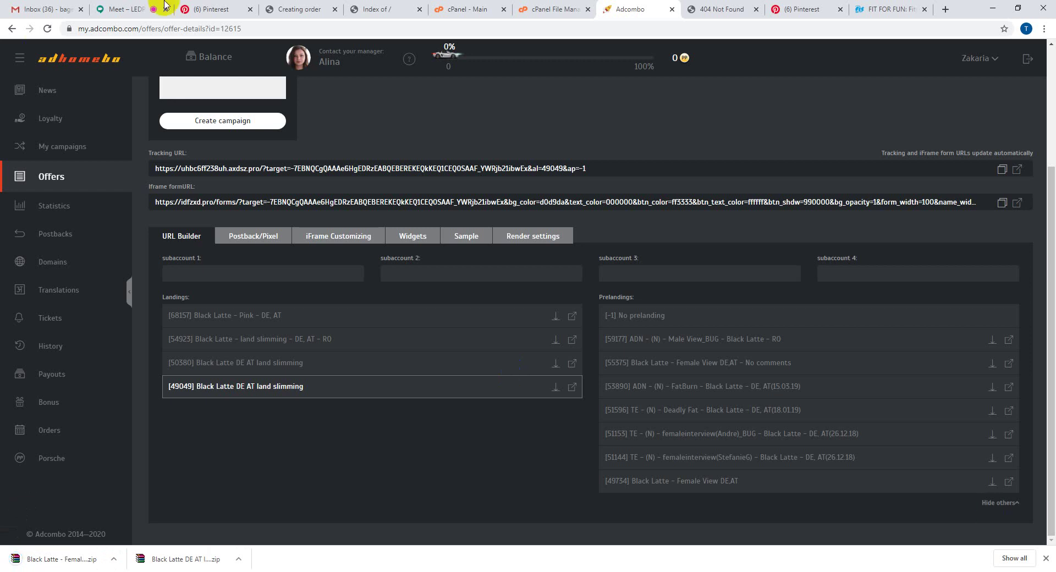
- Upload 'Black Latte - Female View DE,AT.zip' from Downloads into public_html
{"action": "left_click", "coordinate": [484, 7]}
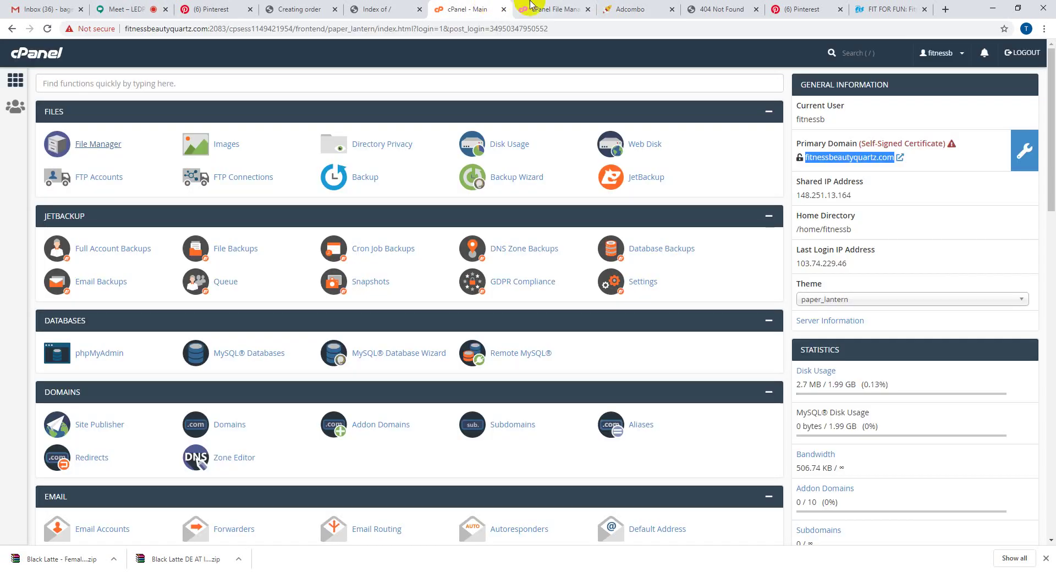
{"action": "left_click", "coordinate": [531, 7]}
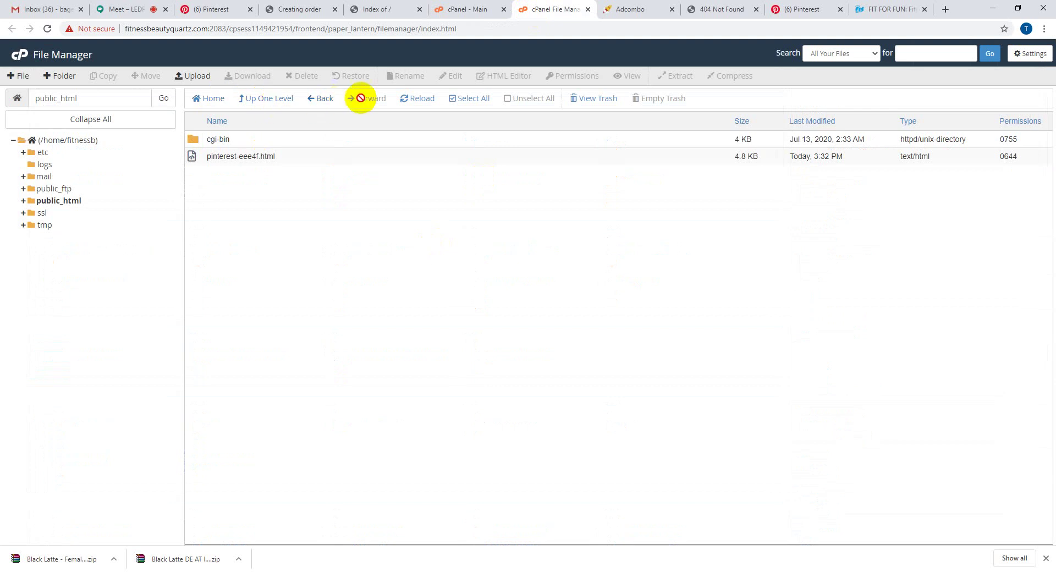
{"action": "left_click", "coordinate": [415, 100]}
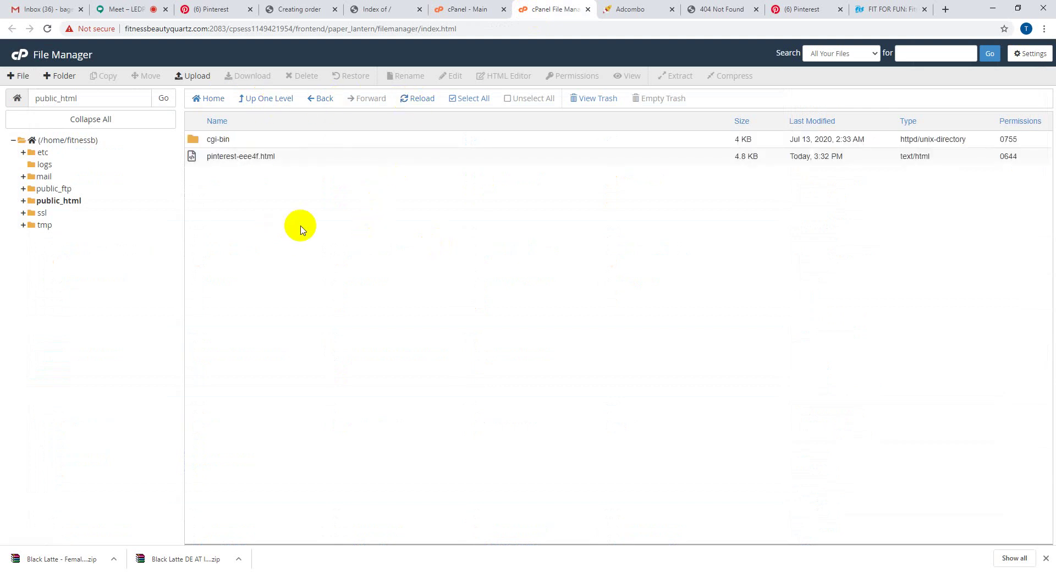
{"action": "left_click", "coordinate": [193, 77]}
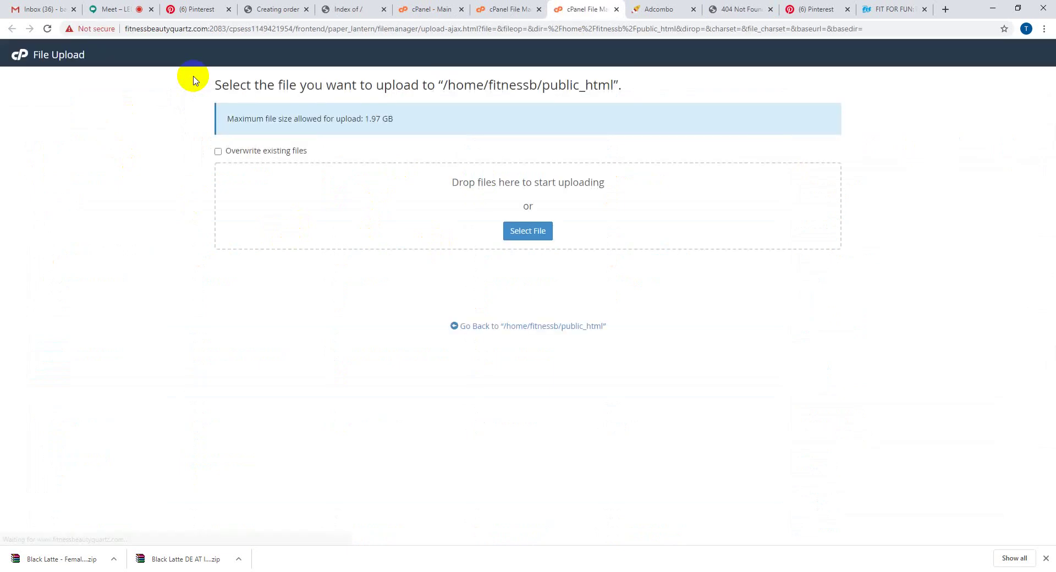
{"action": "left_click", "coordinate": [528, 234]}
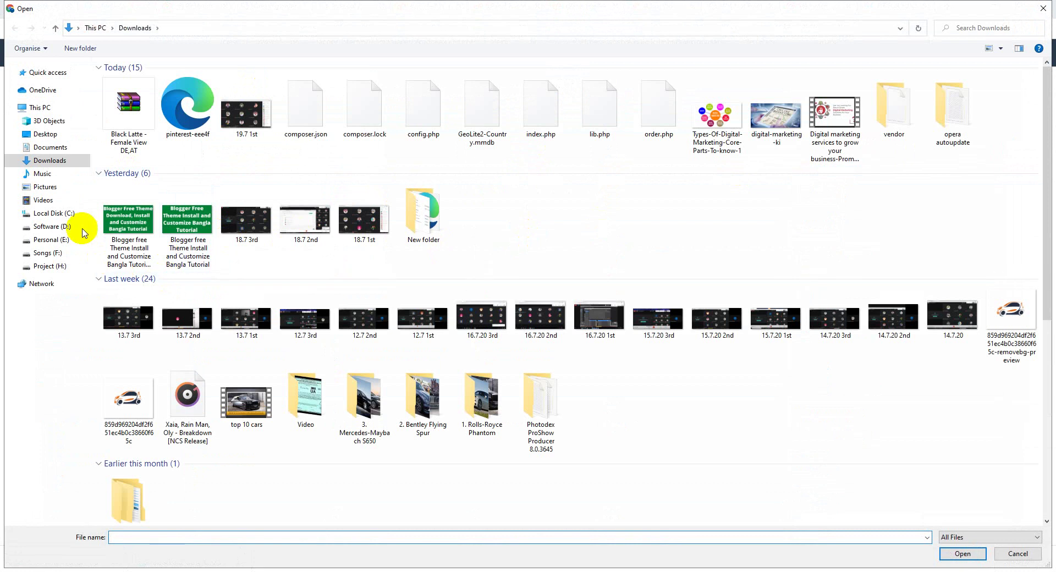
{"action": "double_click", "coordinate": [127, 124]}
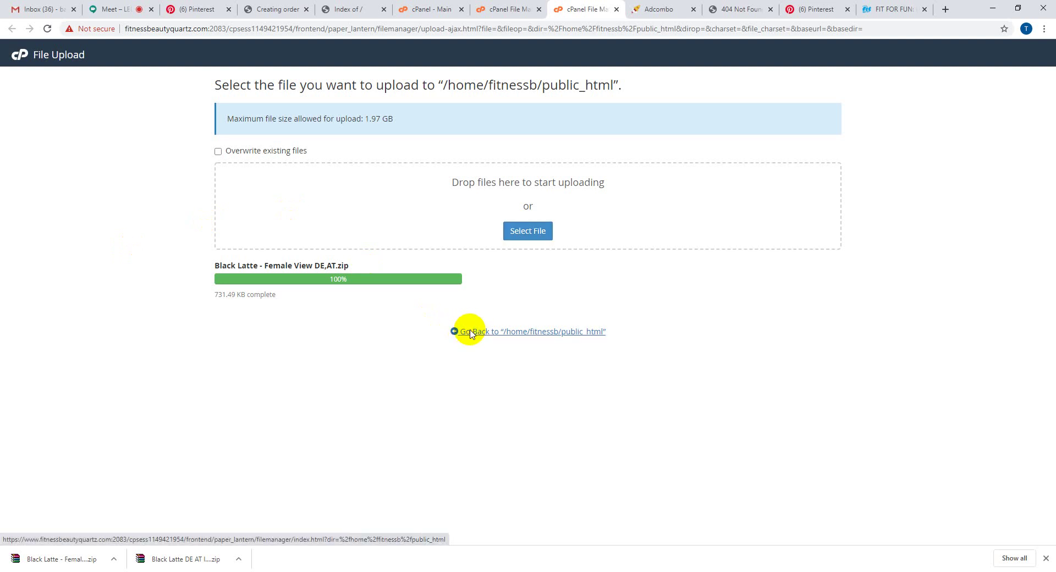
{"action": "left_click", "coordinate": [471, 332]}
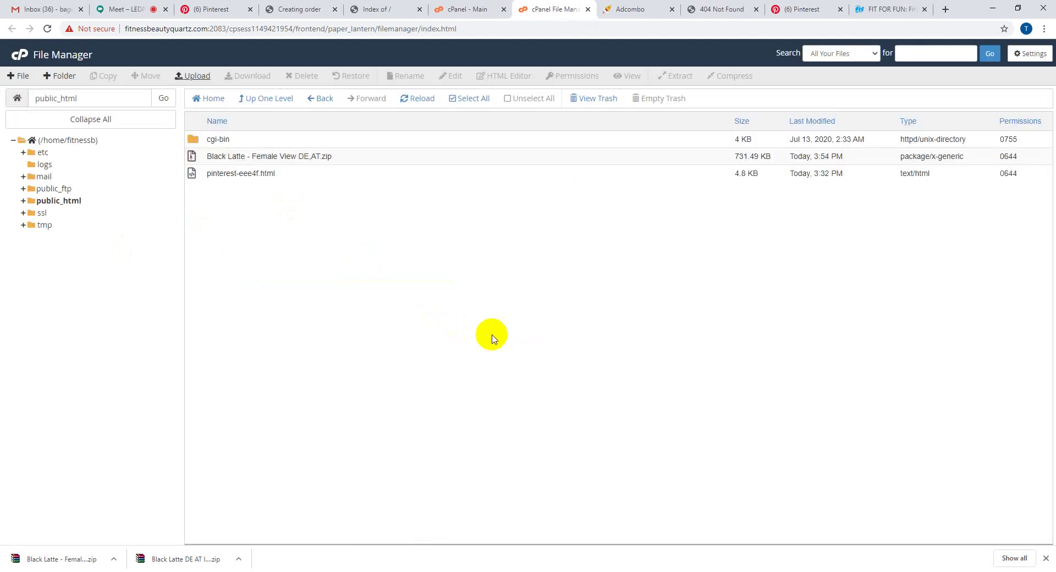
- Extract 'Black Latte - Female View DE,AT.zip' in public_html, producing a content folder
{"action": "right_click", "coordinate": [373, 164]}
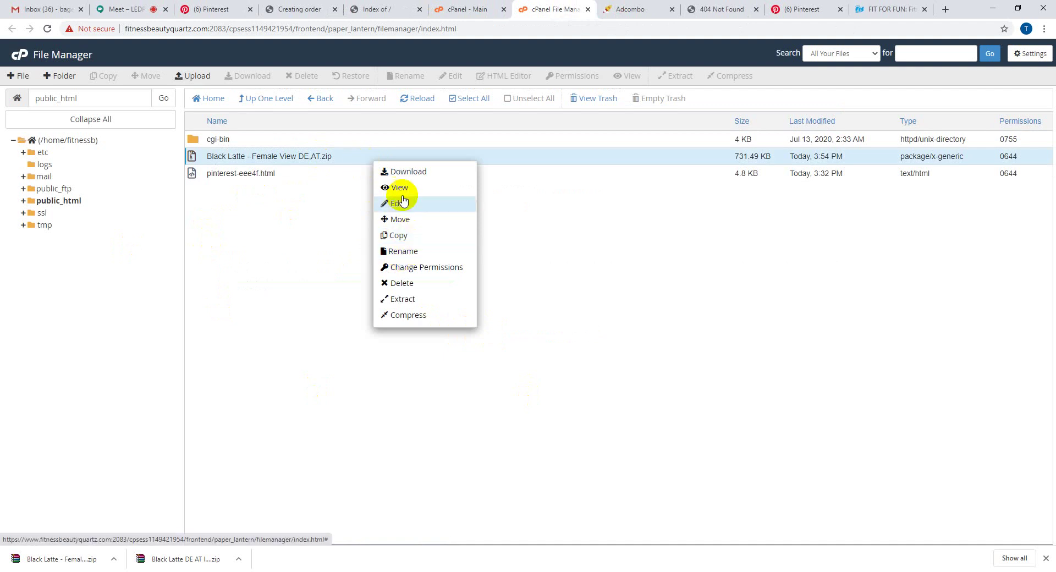
{"action": "left_click", "coordinate": [421, 300]}
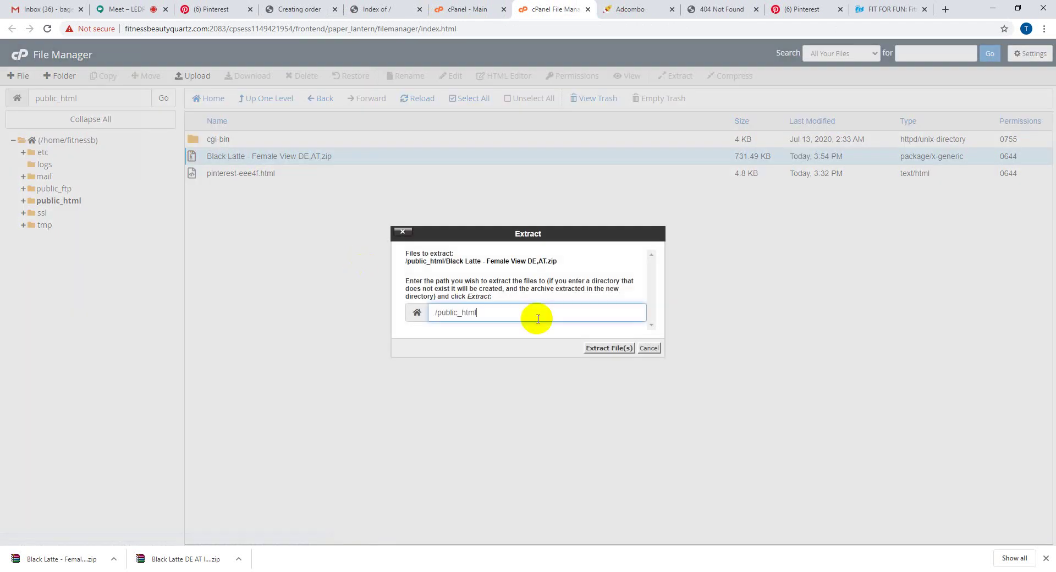
{"action": "left_click", "coordinate": [613, 349]}
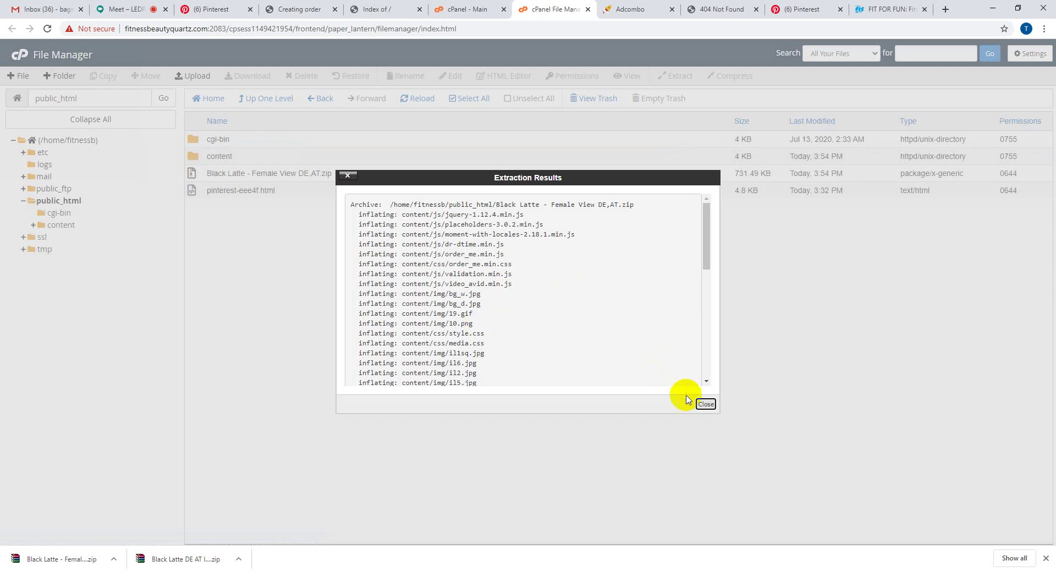
{"action": "left_click", "coordinate": [705, 404]}
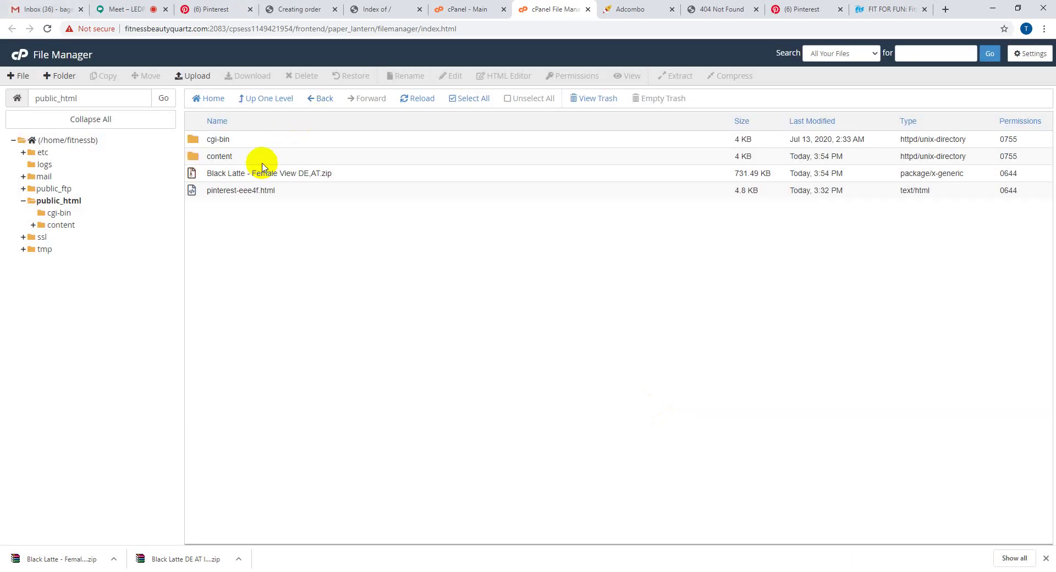
- Move css, img, js and index.html from the content folder up into /public_html
{"action": "double_click", "coordinate": [240, 158]}
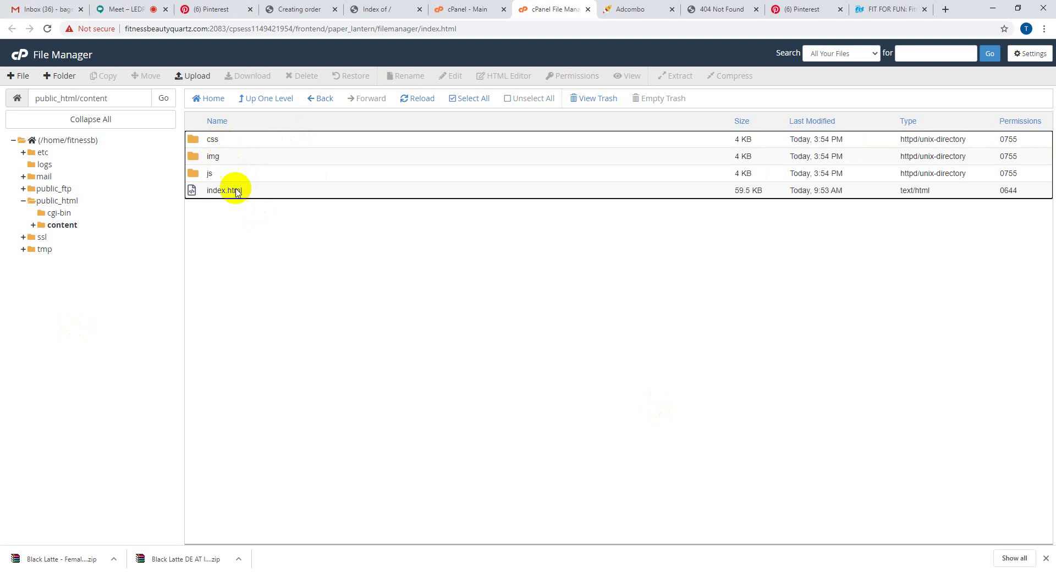
{"action": "left_click", "coordinate": [466, 97]}
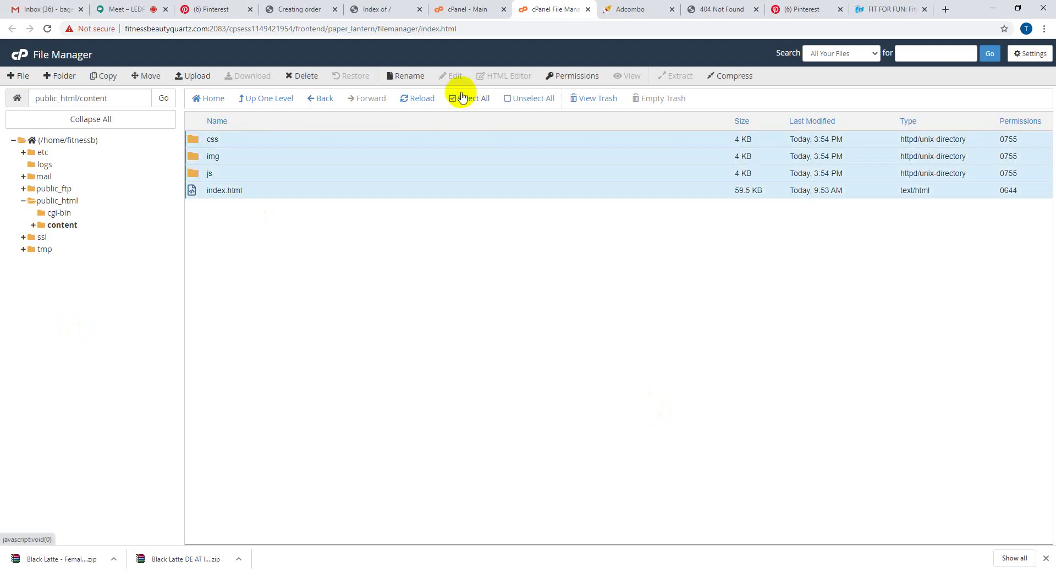
{"action": "left_click", "coordinate": [144, 77]}
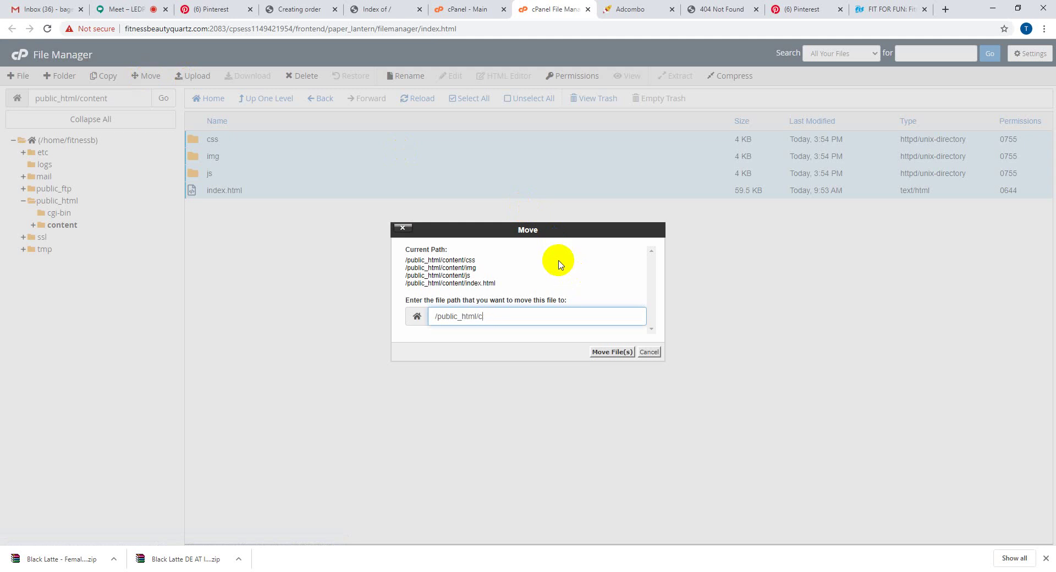
{"action": "left_click", "coordinate": [612, 352]}
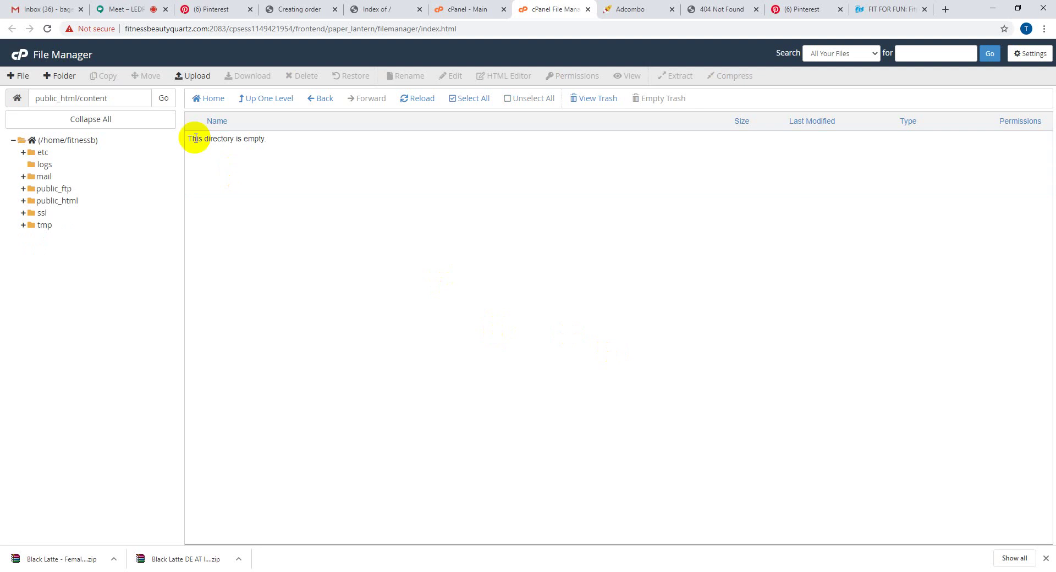
- Trash the content folder and the Black Latte zip, then refresh public_html
{"action": "left_click", "coordinate": [257, 100]}
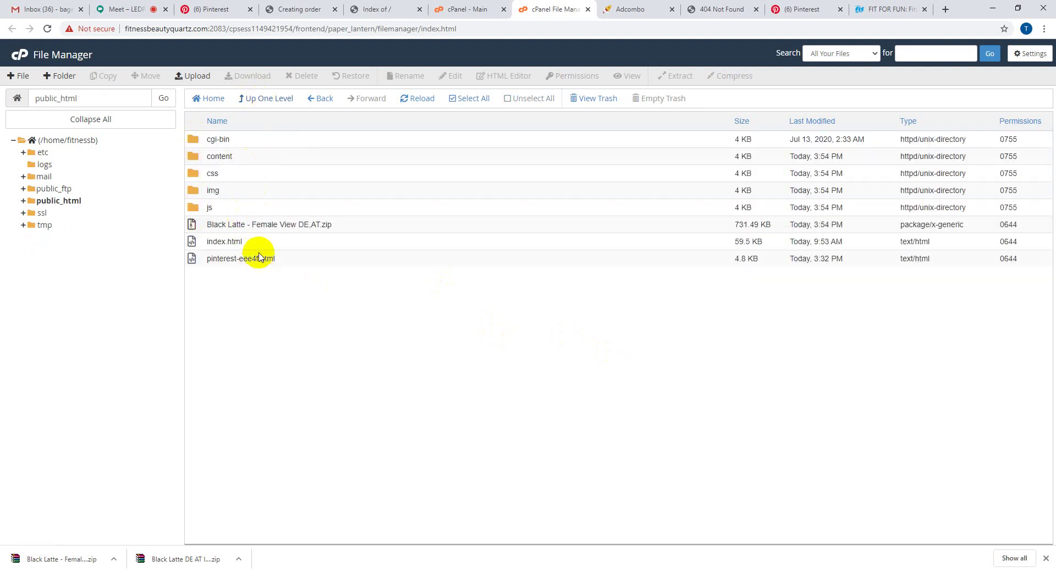
{"action": "left_click", "coordinate": [347, 232]}
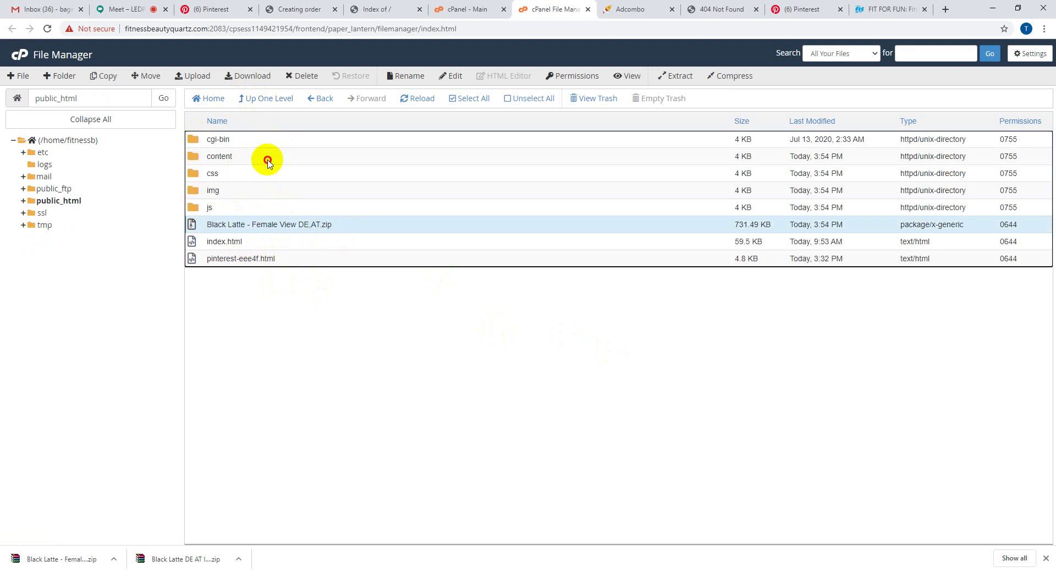
{"action": "left_click", "coordinate": [266, 159], "text": "ctrl"}
{"action": "left_click", "coordinate": [303, 76]}
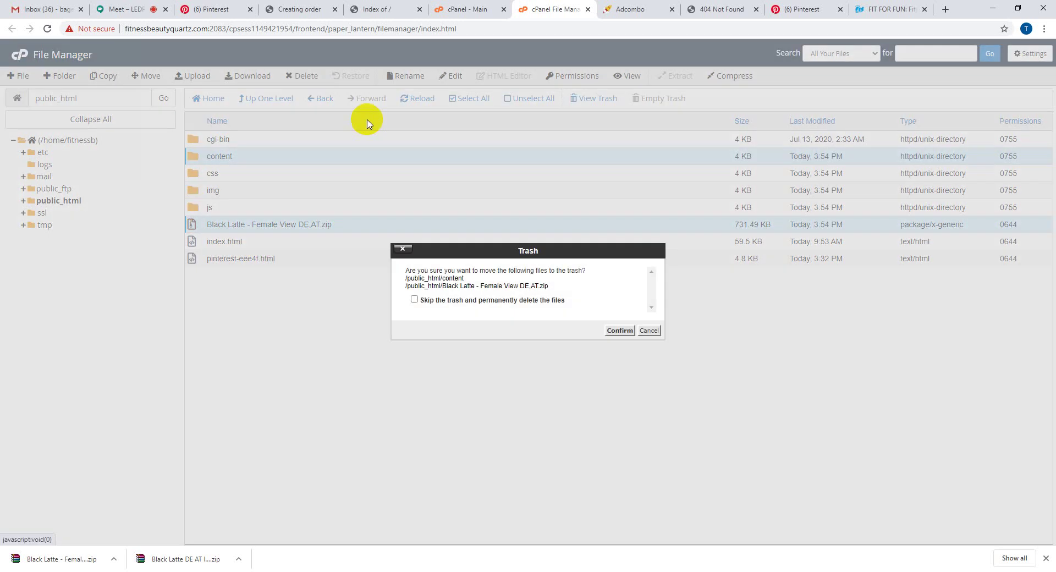
{"action": "left_click", "coordinate": [619, 330]}
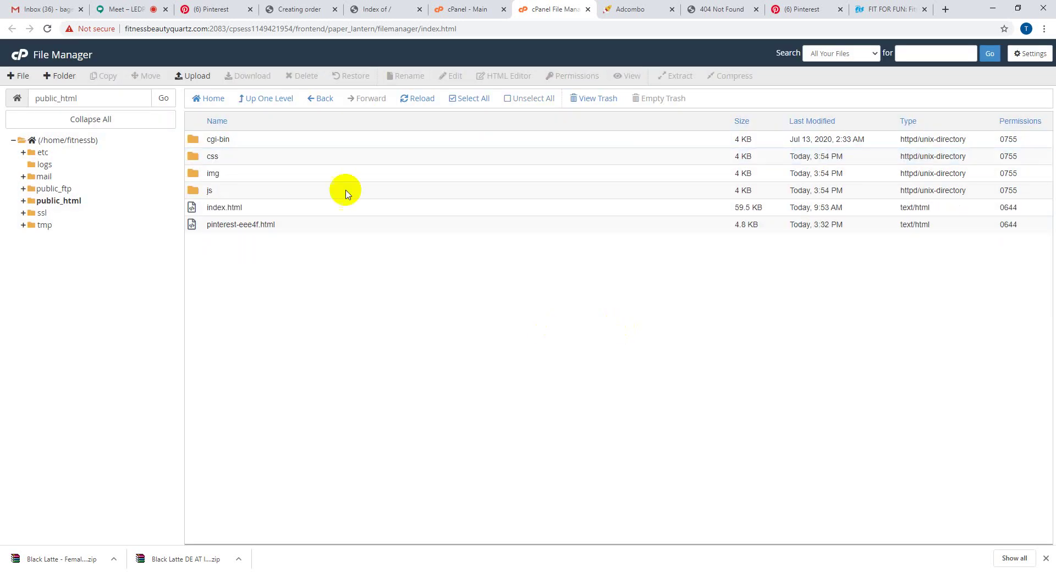
{"action": "left_click", "coordinate": [404, 103]}
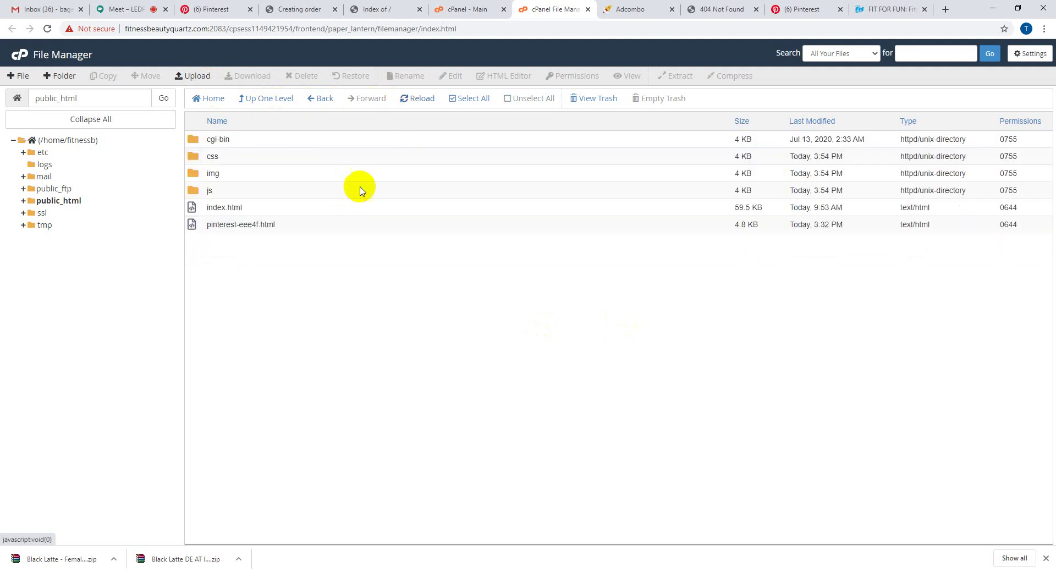
{"action": "left_click", "coordinate": [725, 9]}
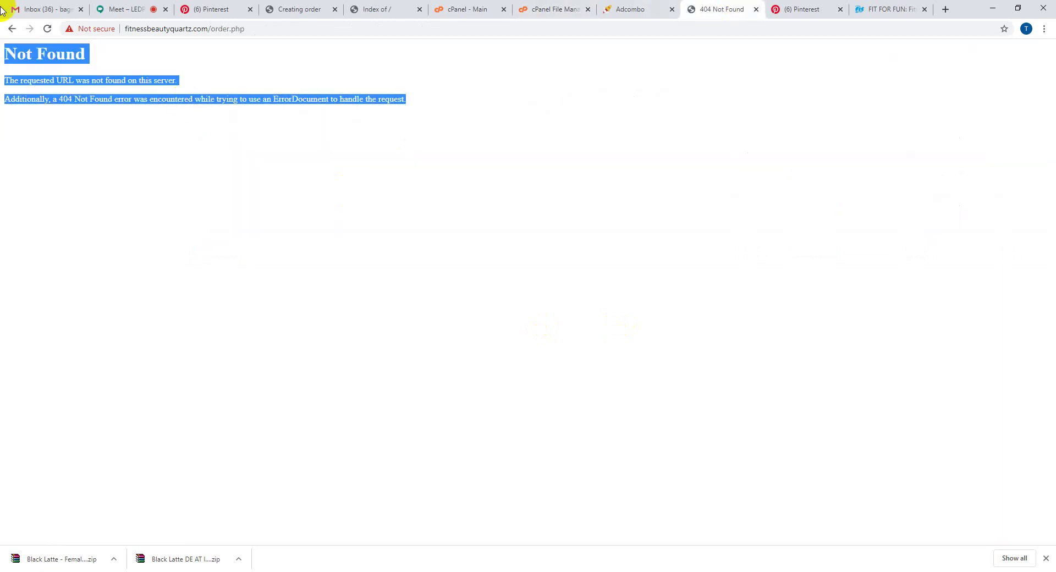
- Load the fitnessbeautyquartz.com homepage instead of order.php, showing the Woman's Vision prelanding
{"action": "left_click", "coordinate": [48, 31]}
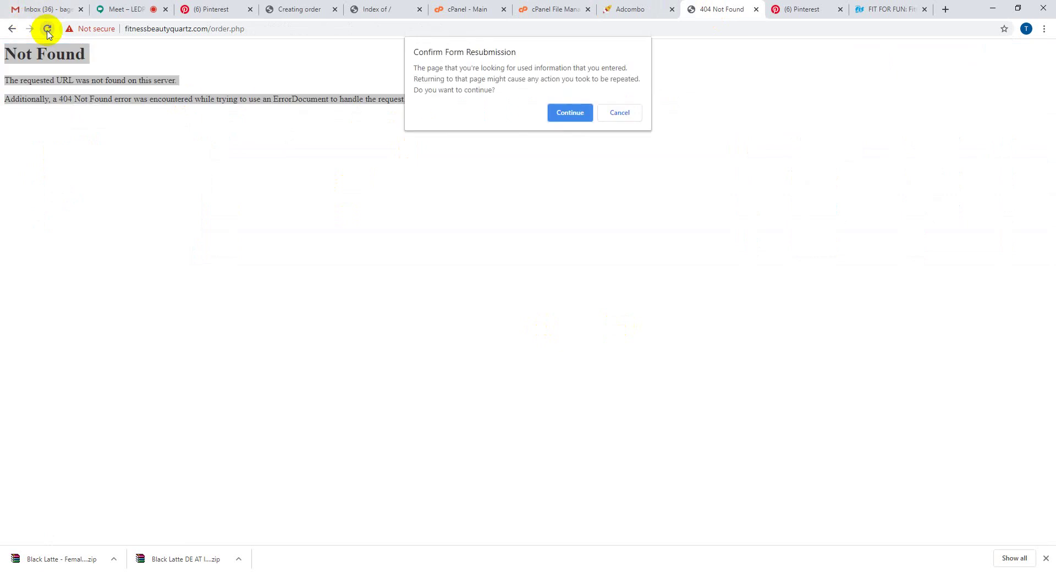
{"action": "left_click", "coordinate": [570, 113]}
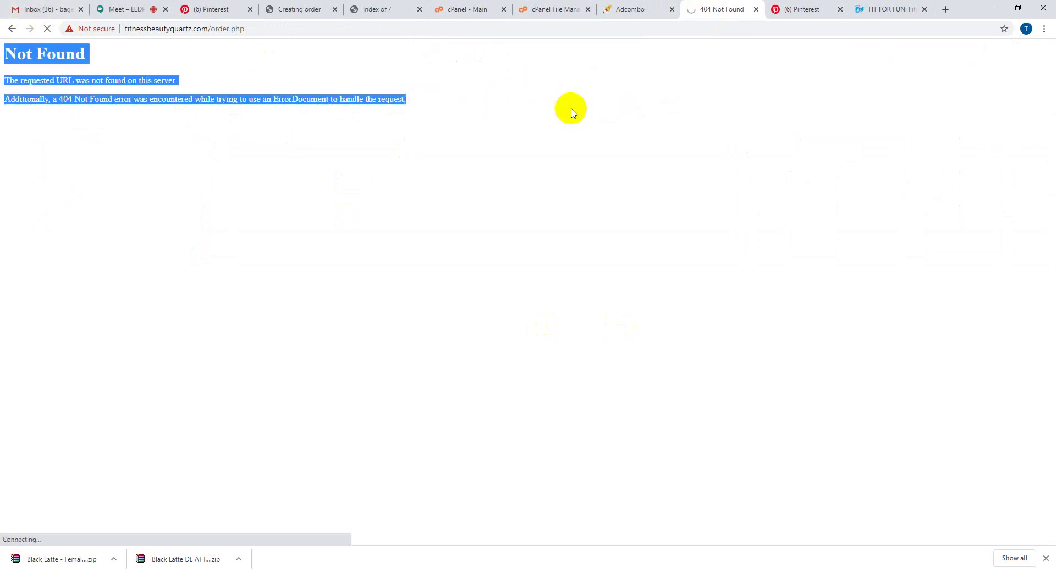
{"action": "left_click", "coordinate": [250, 28]}
{"action": "left_click", "coordinate": [250, 28]}
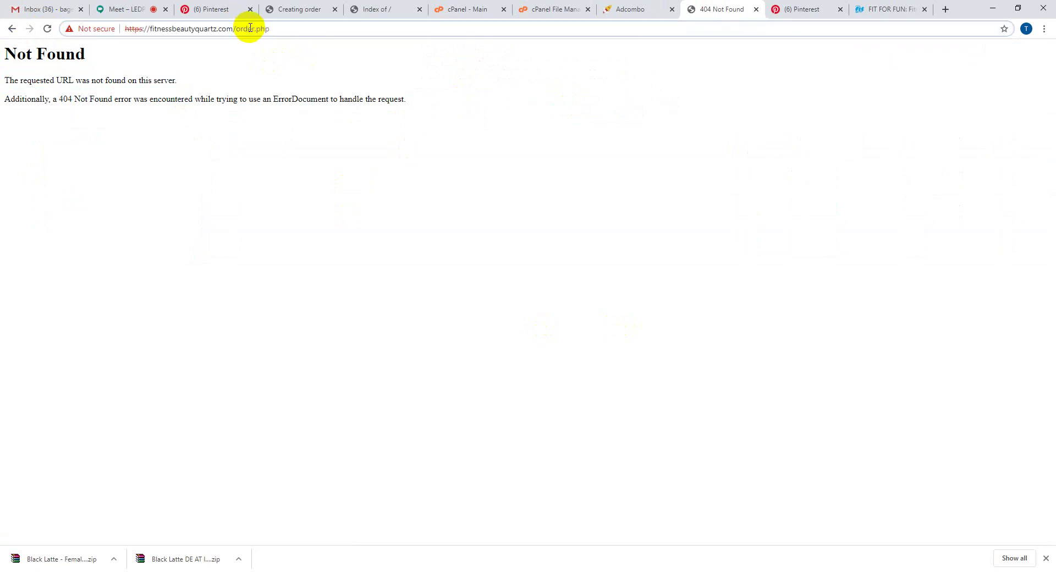
{"action": "key", "text": "BackSpace"}
{"action": "key", "text": "BackSpace"}
{"action": "key", "text": "BackSpace"}
{"action": "key", "text": "BackSpace"}
{"action": "key", "text": "BackSpace"}
{"action": "key", "text": "BackSpace"}
{"action": "key", "text": "BackSpace"}
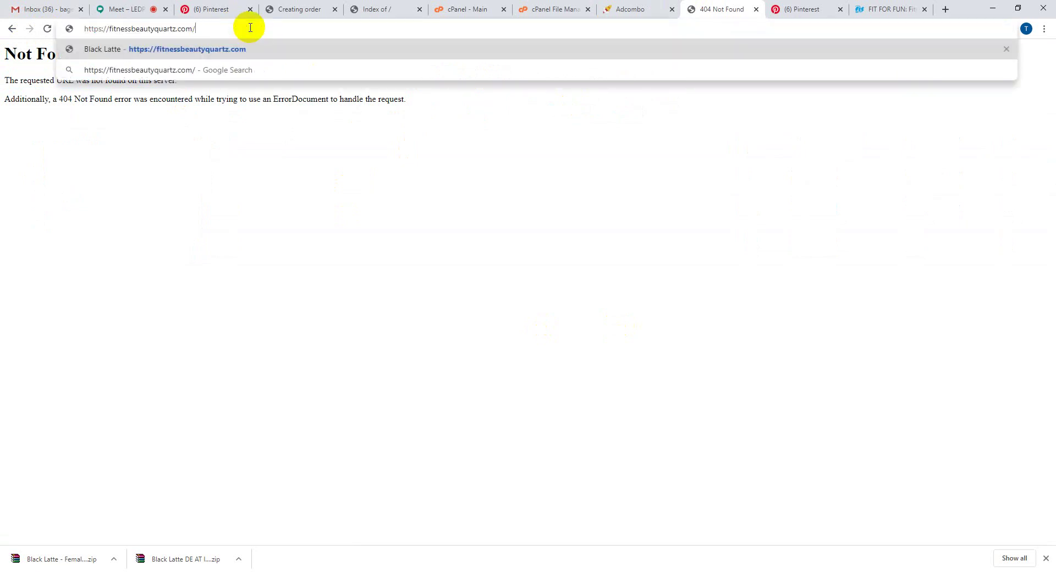
{"action": "key", "text": "Return"}
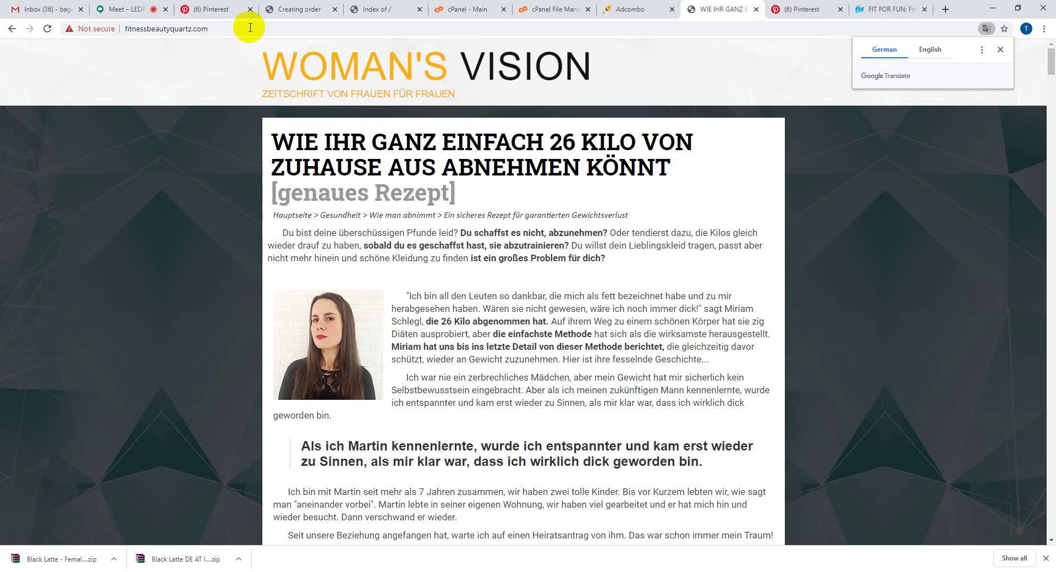
- Scroll through the article and follow its Black Latte link to de1.blacklatte.org
{"action": "scroll", "coordinate": [393, 379], "scroll_direction": "down", "scroll_amount": 5}
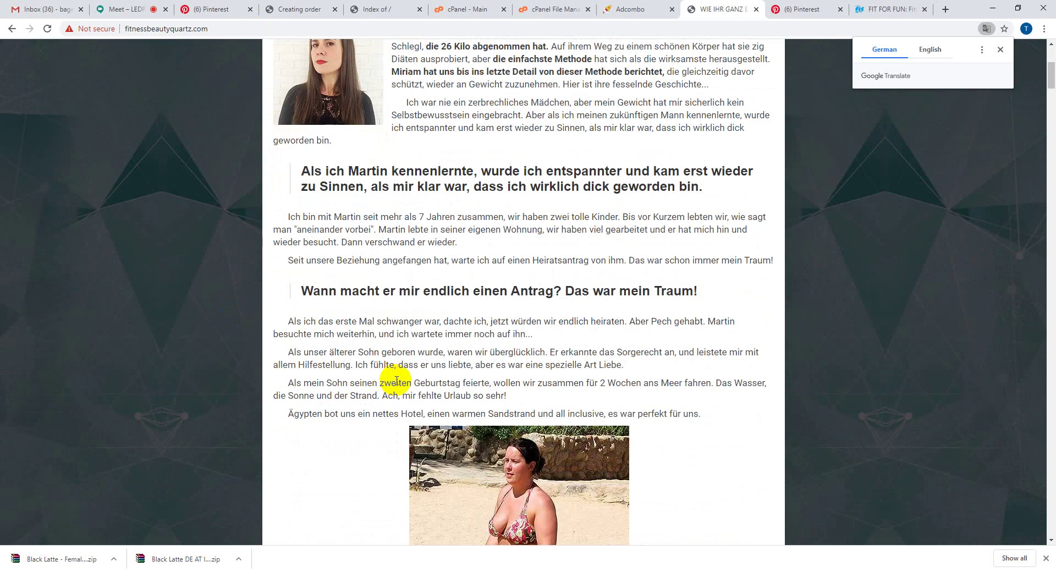
{"action": "scroll", "coordinate": [396, 381], "scroll_direction": "down", "scroll_amount": 20}
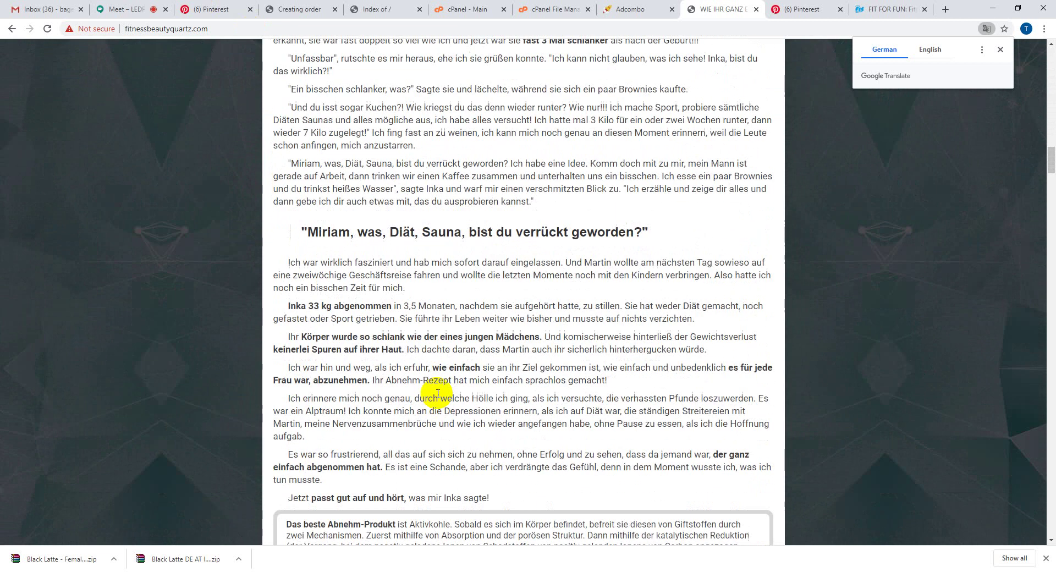
{"action": "scroll", "coordinate": [437, 393], "scroll_direction": "down", "scroll_amount": 15}
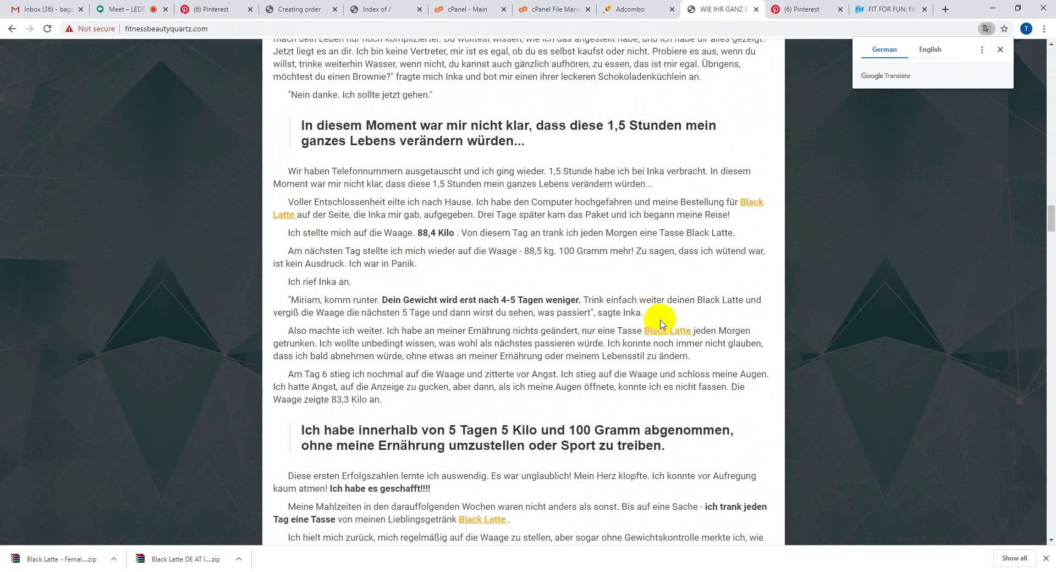
{"action": "left_click", "coordinate": [661, 331]}
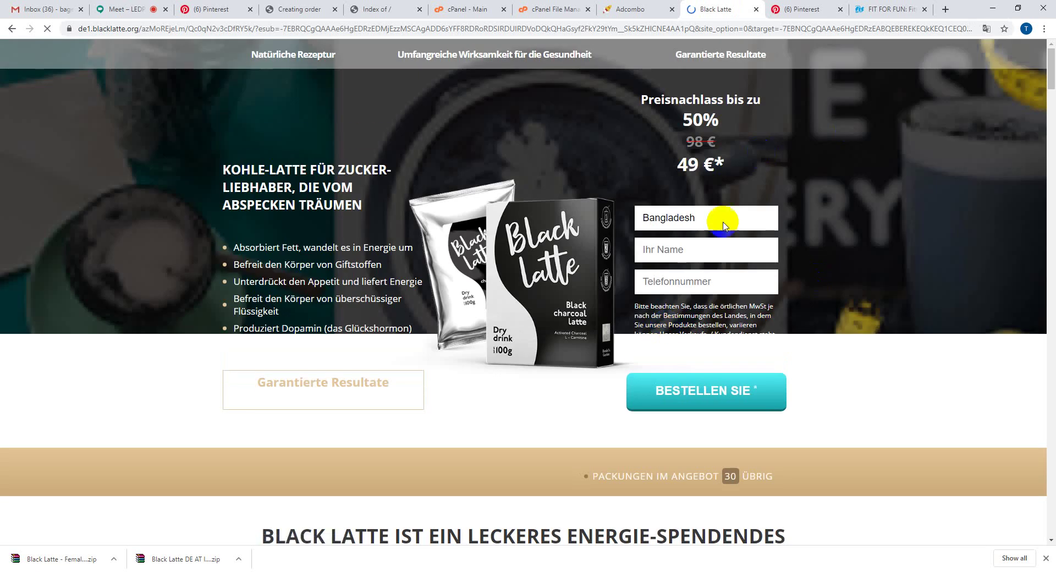
- Submit a test order on the Black Latte form with a dummy name and phone number
{"action": "left_click", "coordinate": [722, 220]}
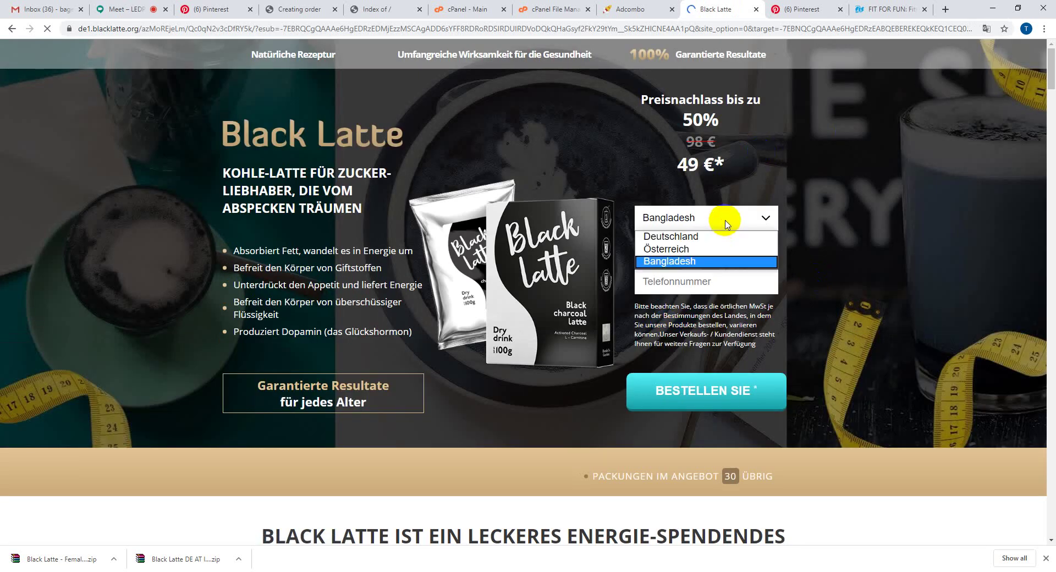
{"action": "left_click", "coordinate": [719, 250]}
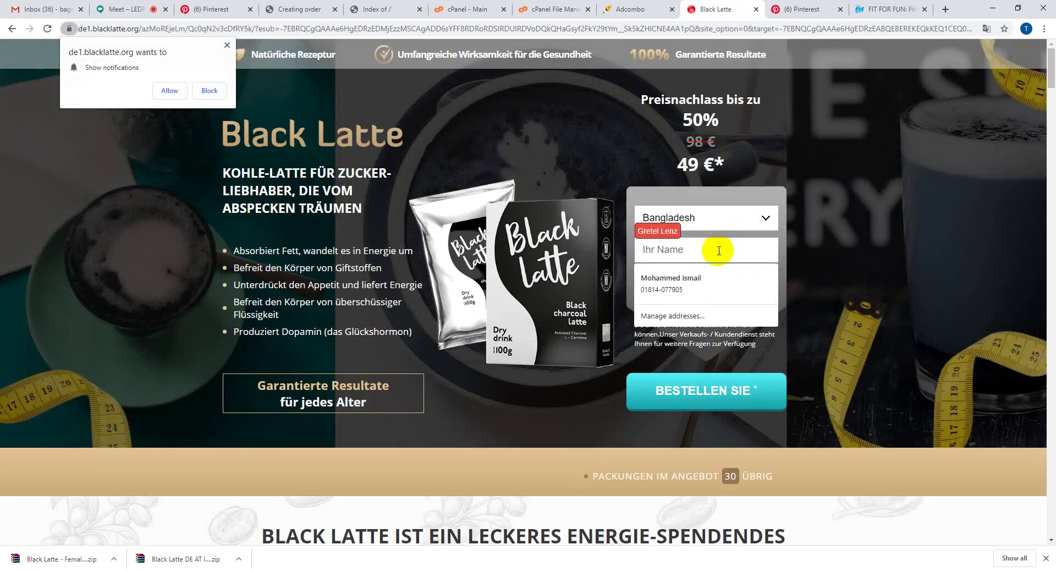
{"action": "type", "text": "jgygyj"}
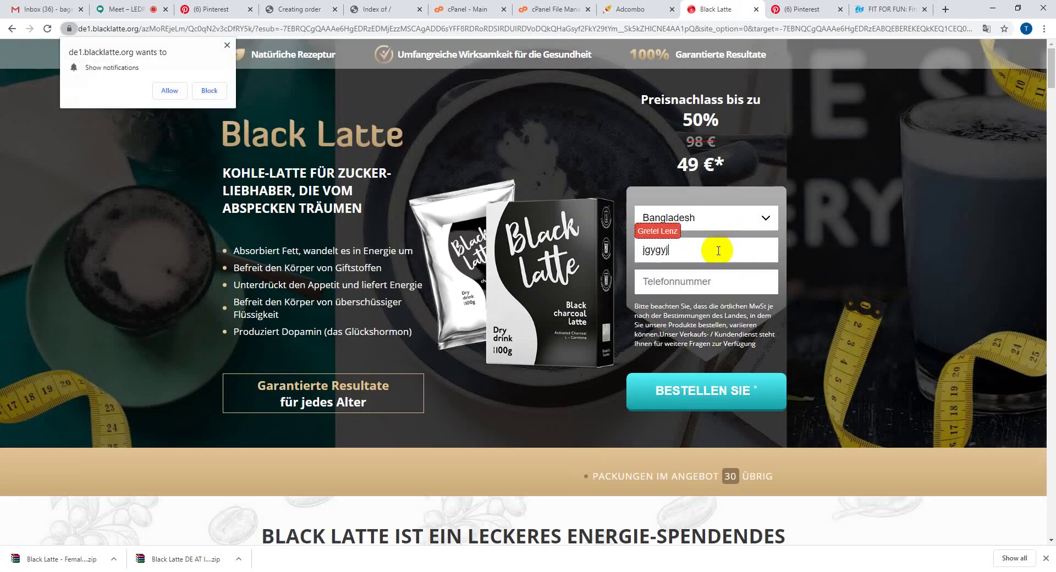
{"action": "type", "text": "yjygj"}
{"action": "left_click", "coordinate": [696, 281]}
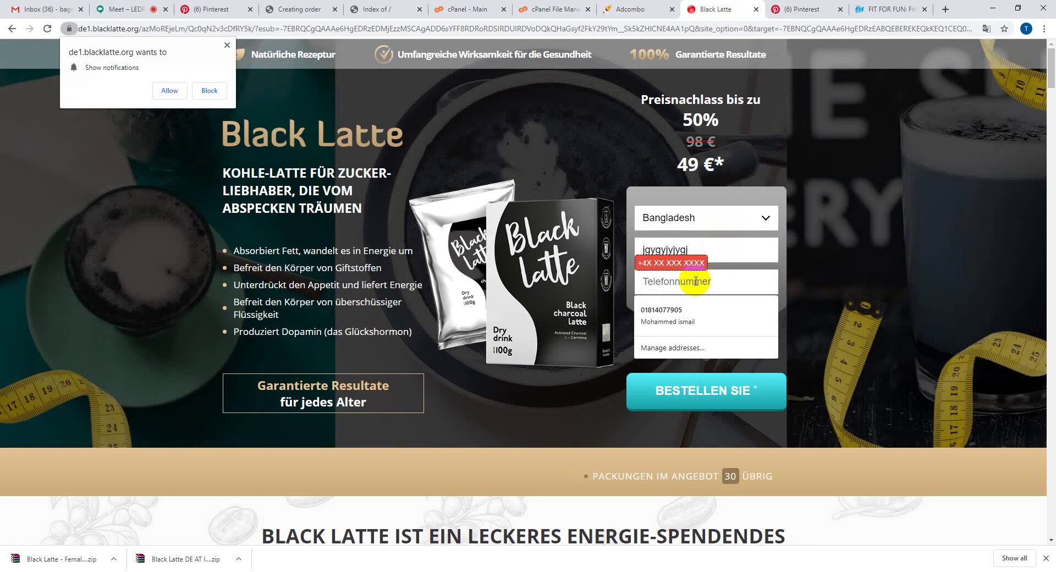
{"action": "type", "text": "522825575"}
{"action": "left_click", "coordinate": [707, 391]}
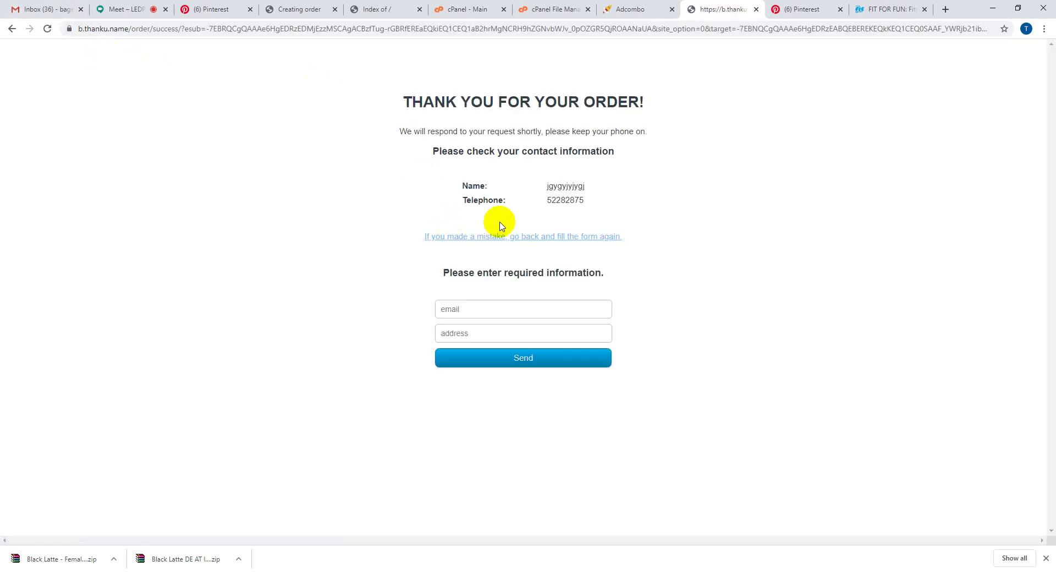
- Highlight the 'Thank you for your order!' heading on the confirmation page
{"action": "left_click_drag", "start_coordinate": [393, 104], "coordinate": [709, 110]}
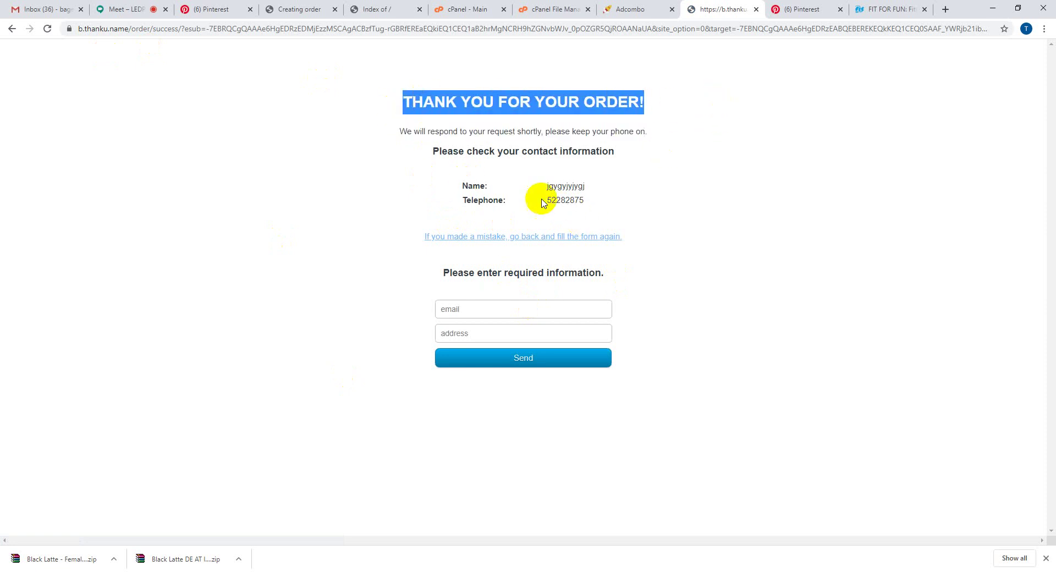
{"action": "left_click", "coordinate": [490, 309]}
{"action": "left_click", "coordinate": [377, 361]}
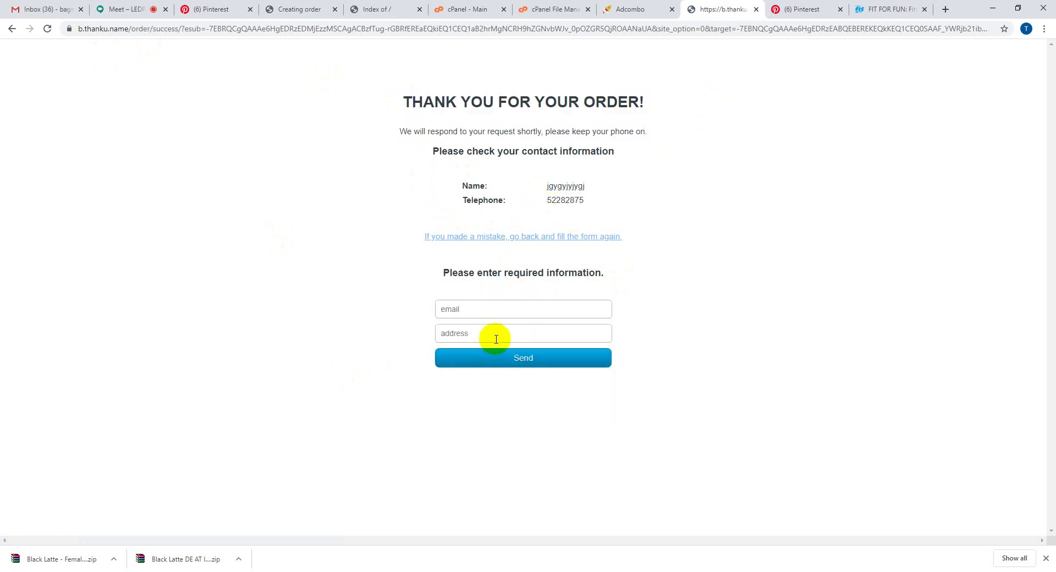
- Confirm the new test order appears in Adcombo's Orders list
{"action": "left_click", "coordinate": [605, 9]}
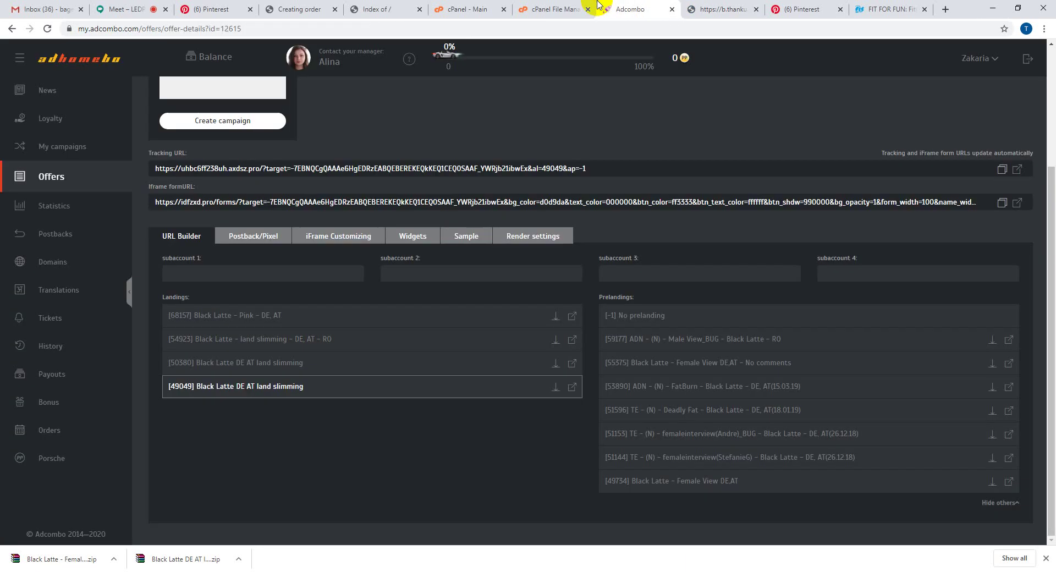
{"action": "left_click", "coordinate": [91, 428]}
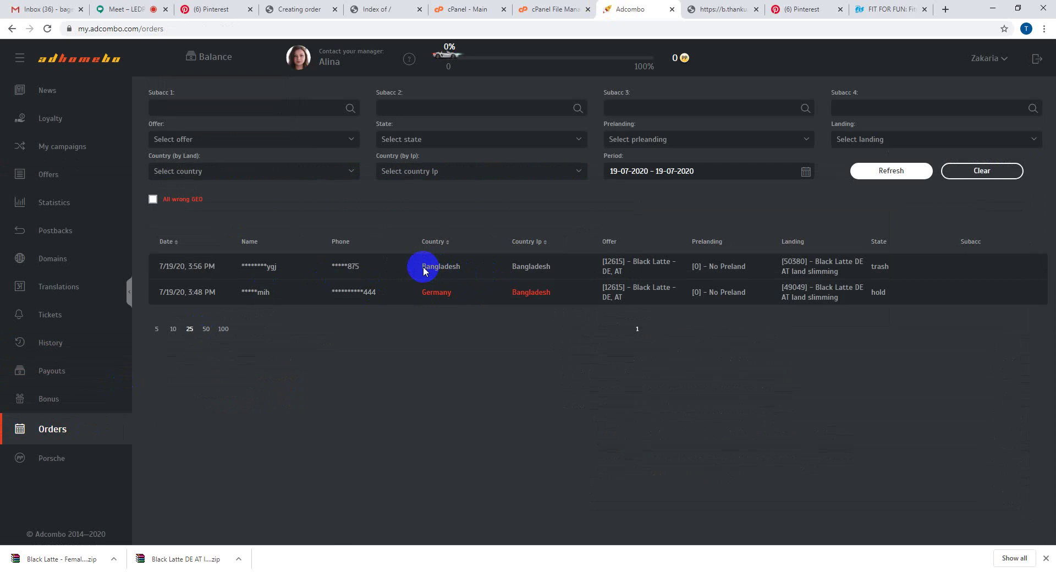
{"action": "left_click_drag", "start_coordinate": [428, 270], "coordinate": [903, 275]}
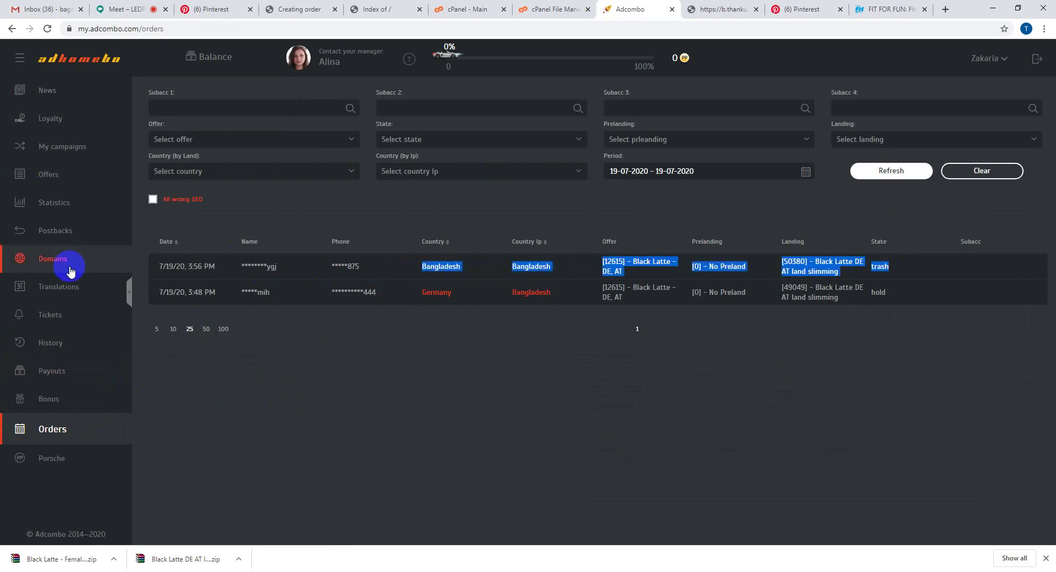
- Show today's statistics: 2 total orders, one on hold, one trashed, zero sales
{"action": "left_click", "coordinate": [67, 217]}
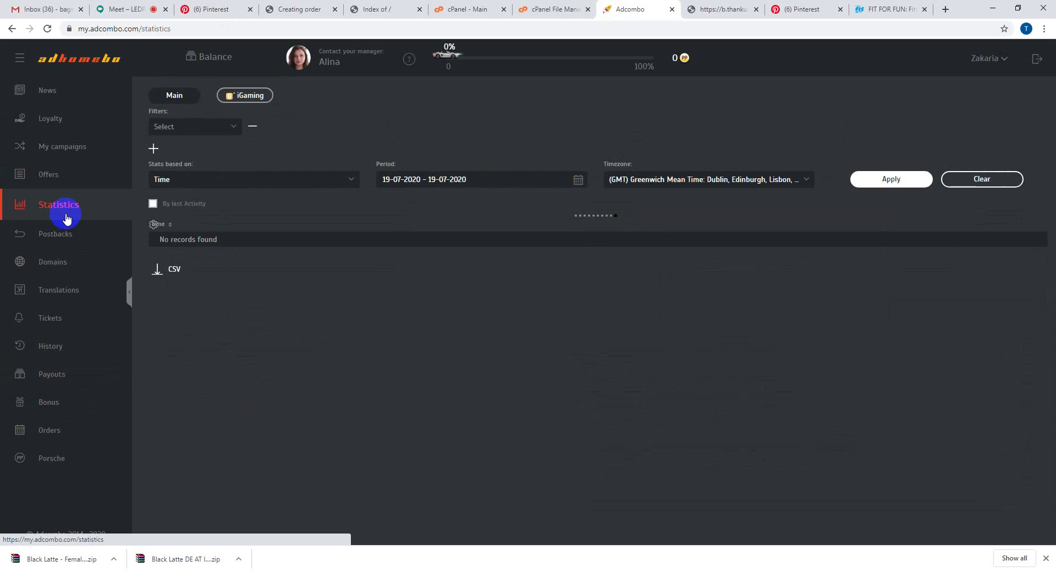
{"action": "left_click", "coordinate": [432, 182]}
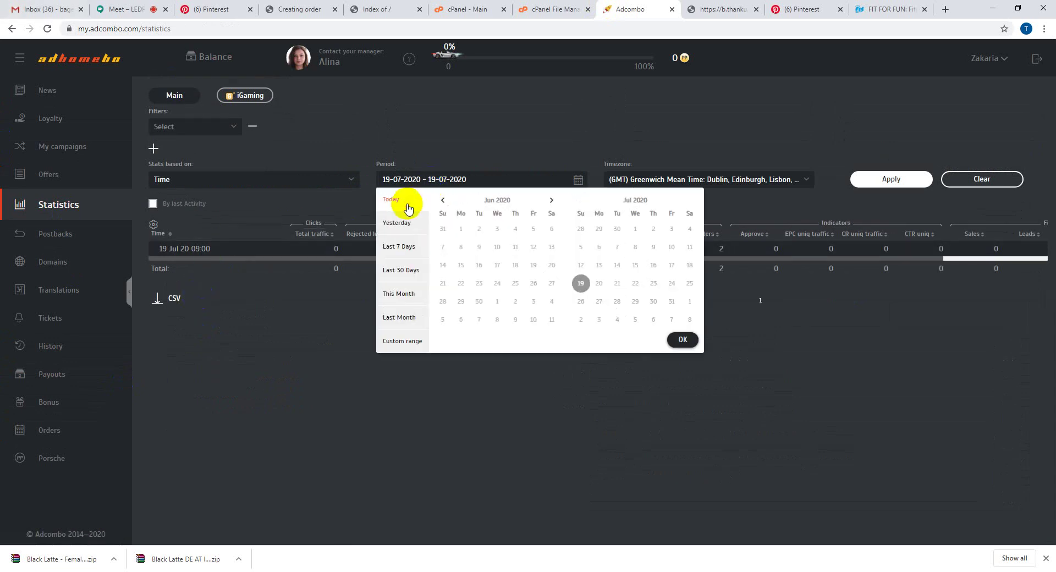
{"action": "left_click", "coordinate": [405, 206]}
{"action": "left_click", "coordinate": [878, 181]}
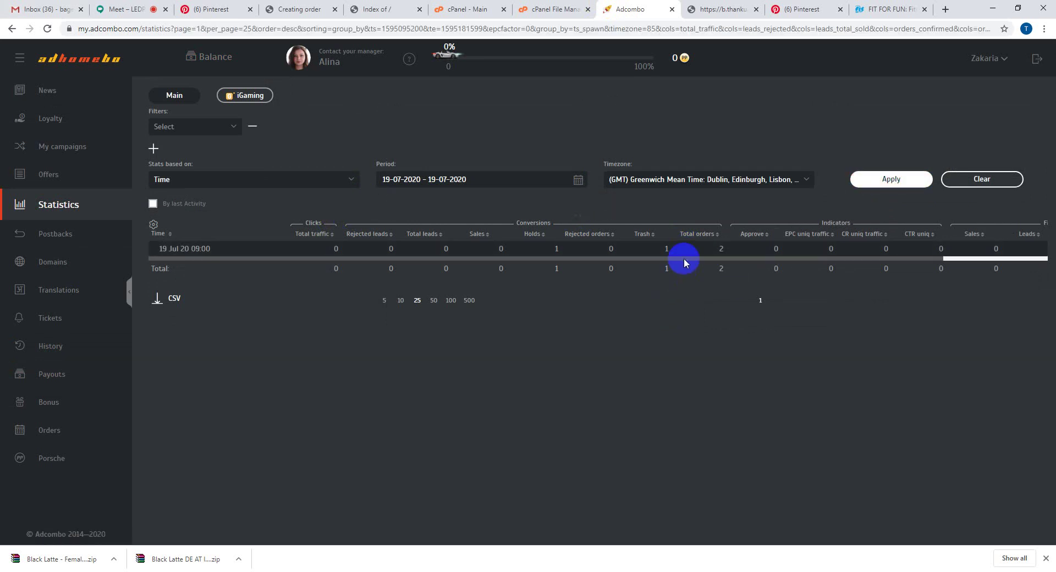
{"action": "left_click", "coordinate": [997, 258]}
{"action": "double_click", "coordinate": [996, 258]}
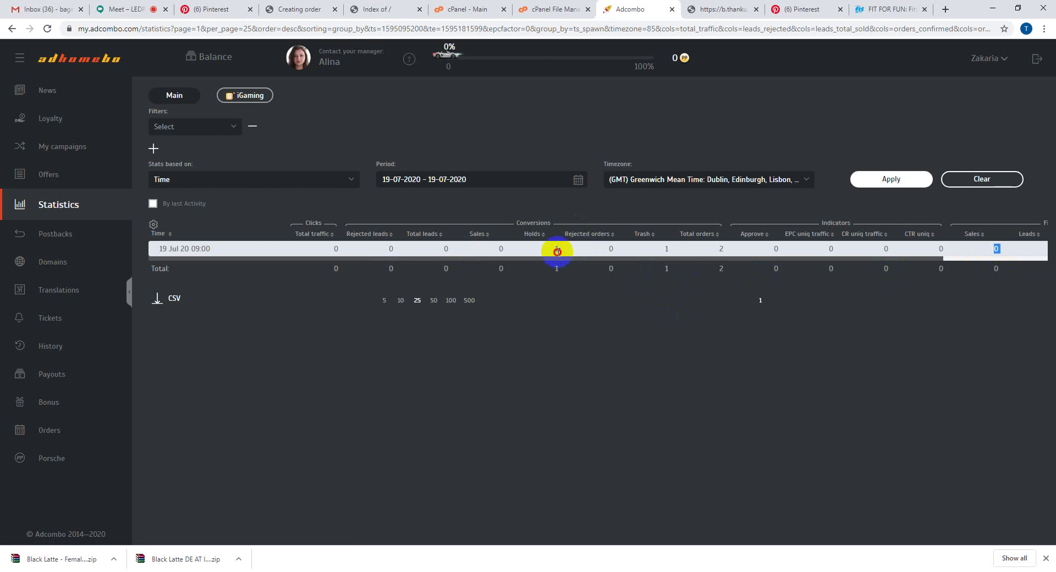
{"action": "double_click", "coordinate": [724, 249]}
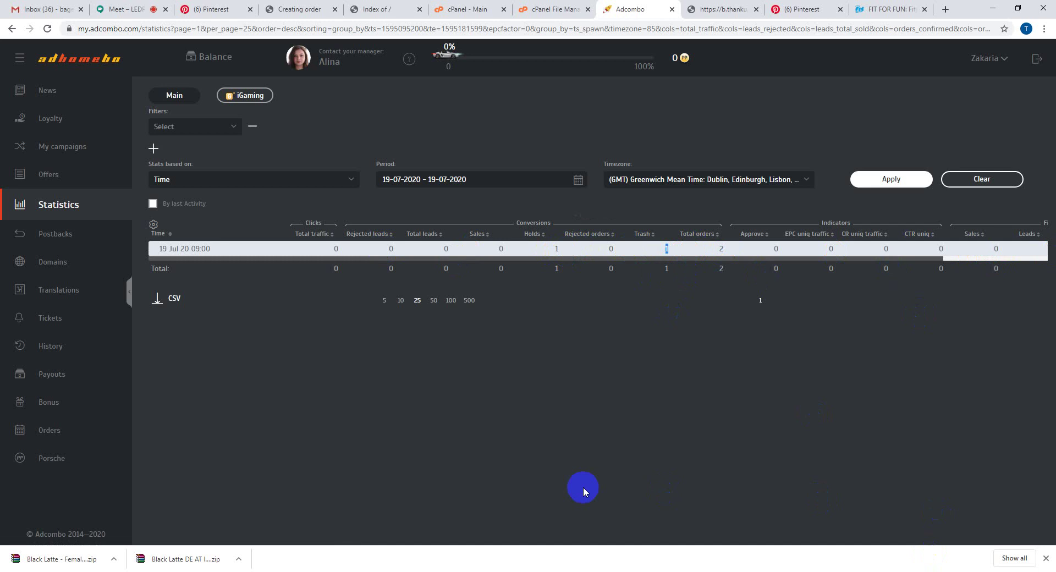
- Adjust the page zoom back to normal and close the downloads bar
{"action": "key", "text": "ctrl+plus"}
{"action": "key", "text": "ctrl+plus"}
{"action": "key", "text": "ctrl+plus"}
{"action": "key", "text": "ctrl+minus"}
{"action": "key", "text": "ctrl+minus"}
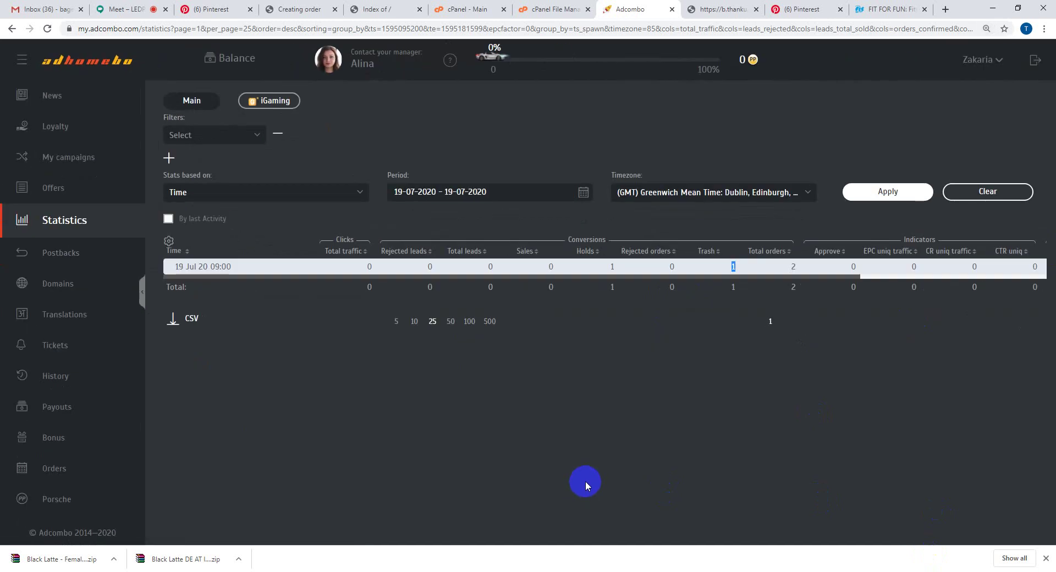
{"action": "key", "text": "ctrl+minus"}
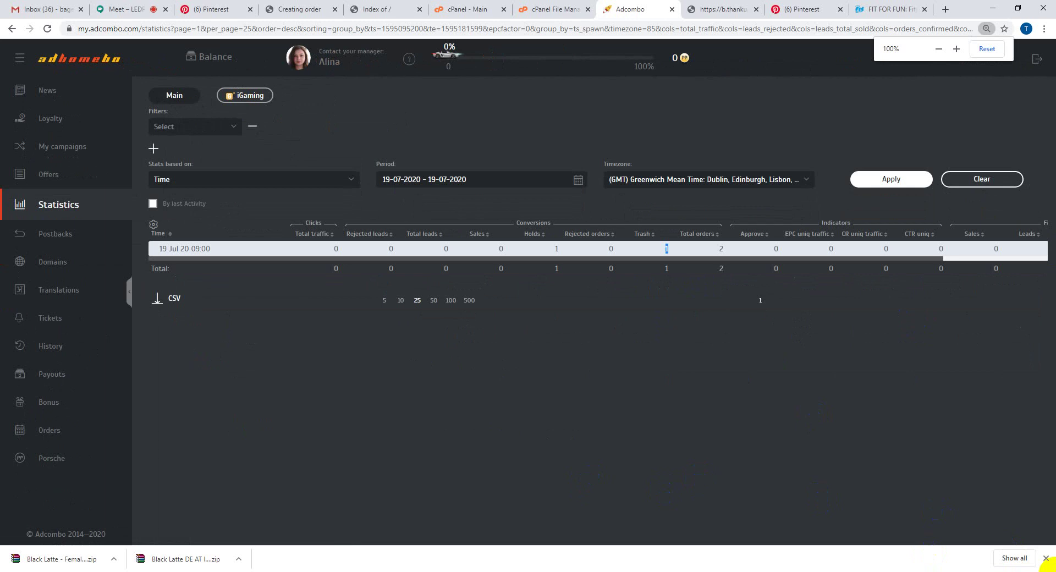
{"action": "left_click", "coordinate": [1046, 559]}
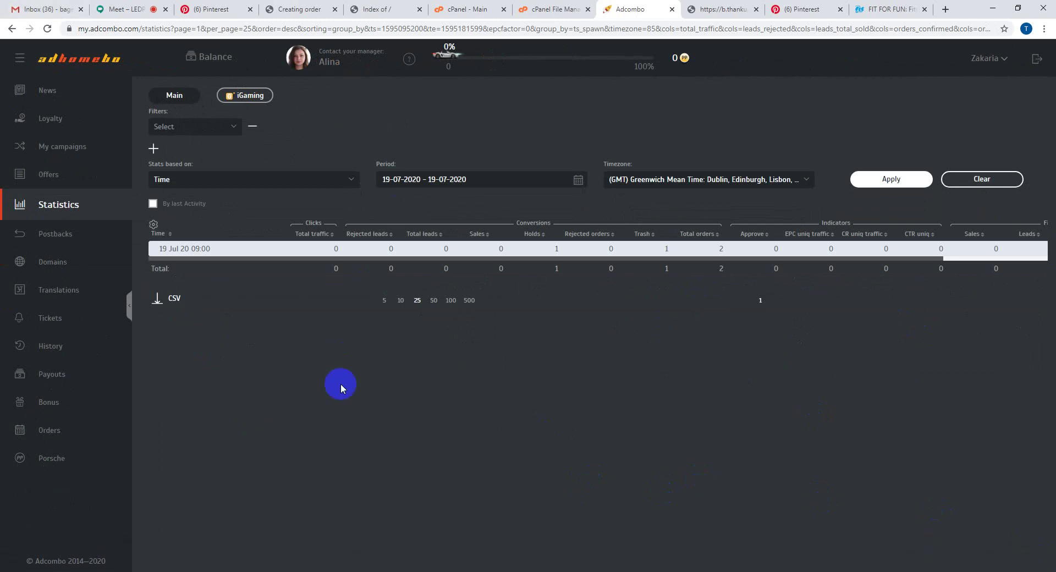
- Reload the Gewichtsgenuss Pinterest profile, highlight its fitnessbeautyquartz.com bio link, then return to Meet
{"action": "left_click", "coordinate": [201, 9]}
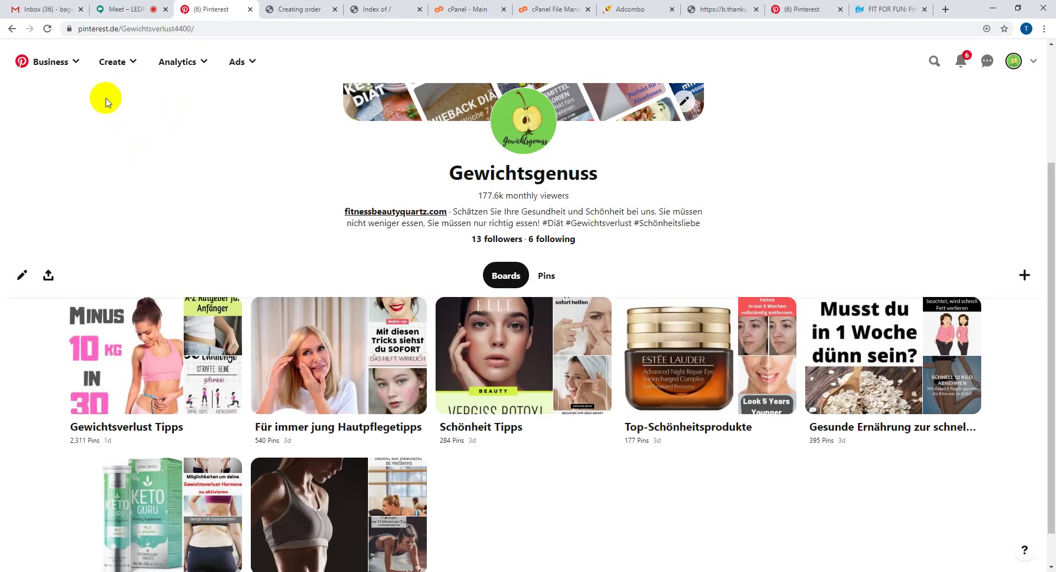
{"action": "scroll", "coordinate": [132, 212], "scroll_direction": "up", "scroll_amount": 3}
{"action": "left_click", "coordinate": [48, 28]}
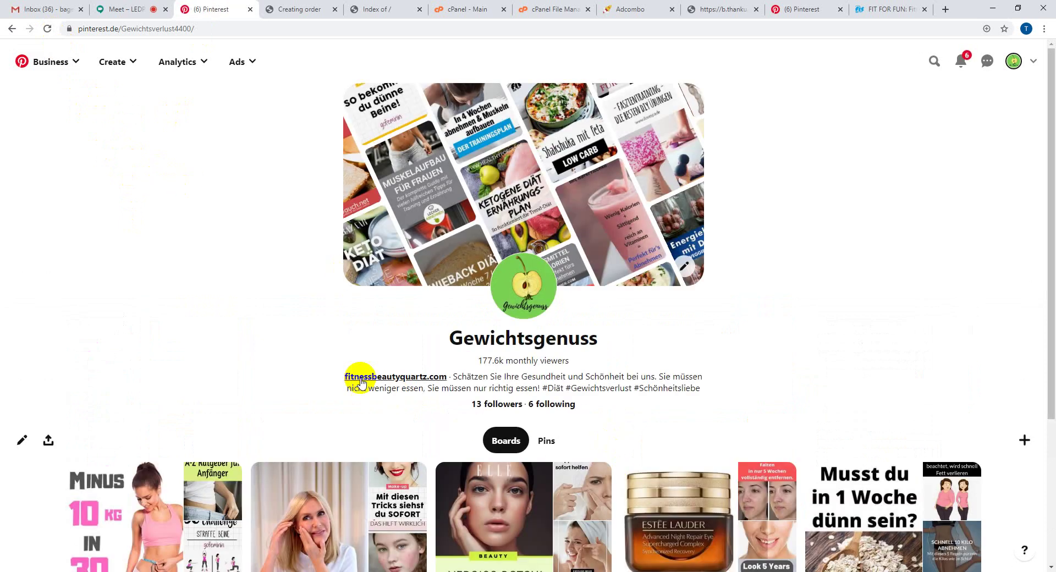
{"action": "left_click_drag", "start_coordinate": [339, 379], "coordinate": [447, 376]}
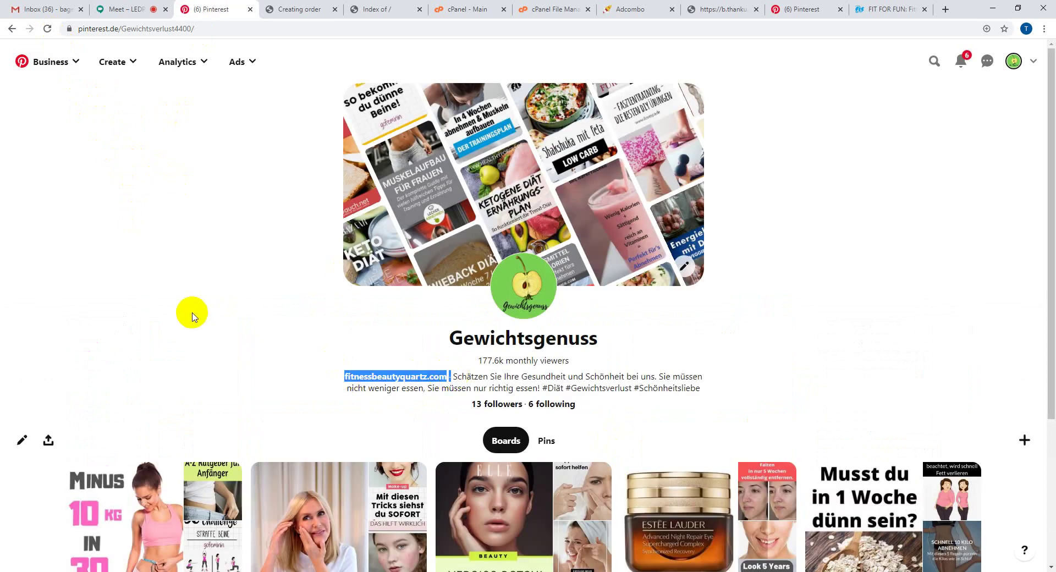
{"action": "left_click", "coordinate": [193, 317]}
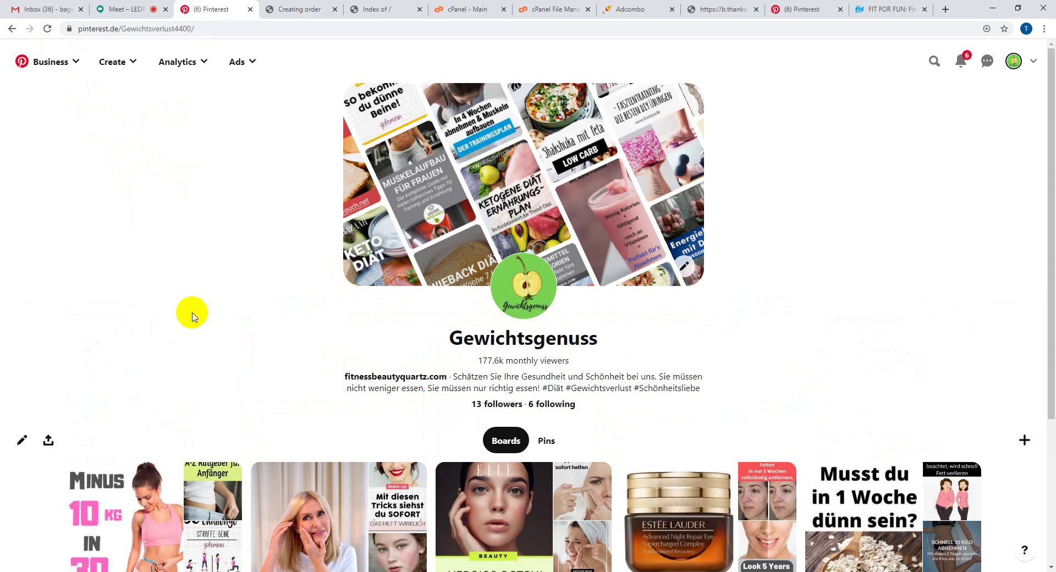
{"action": "left_click", "coordinate": [115, 8]}
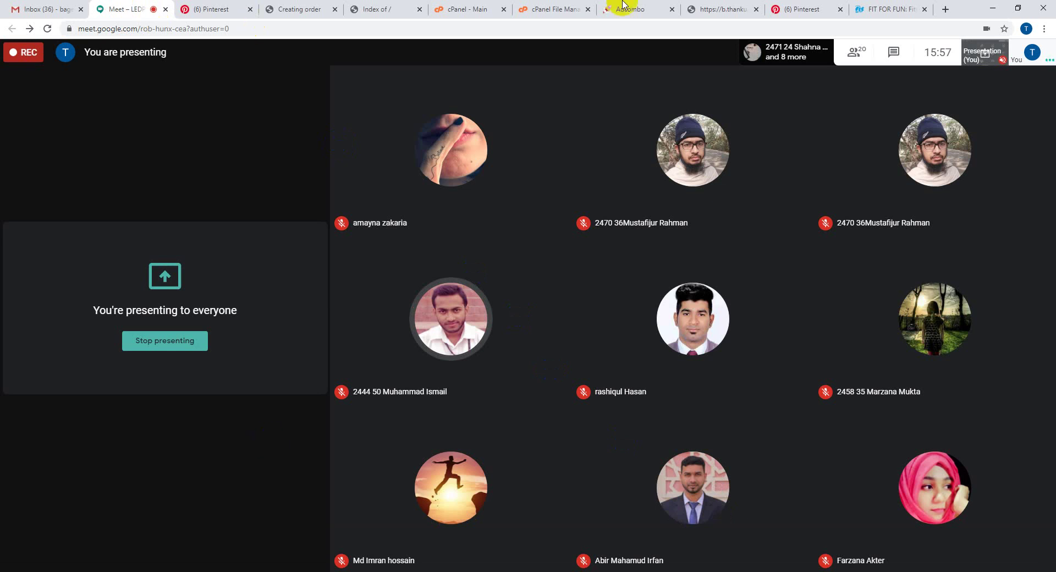
{"action": "left_click", "coordinate": [863, 57]}
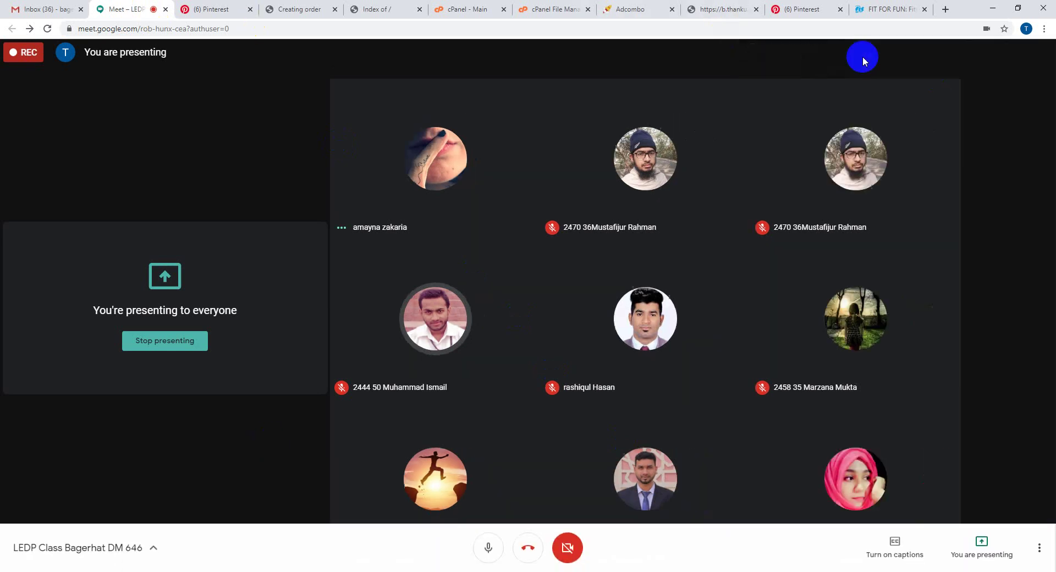
{"action": "scroll", "coordinate": [969, 329], "scroll_direction": "down", "scroll_amount": 3}
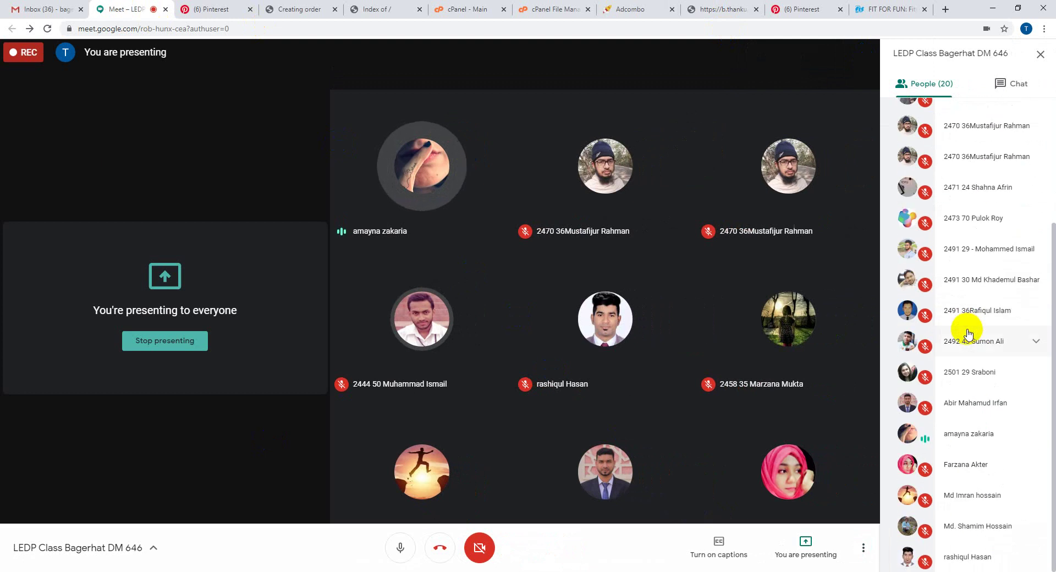
{"action": "scroll", "coordinate": [968, 332], "scroll_direction": "up", "scroll_amount": 3}
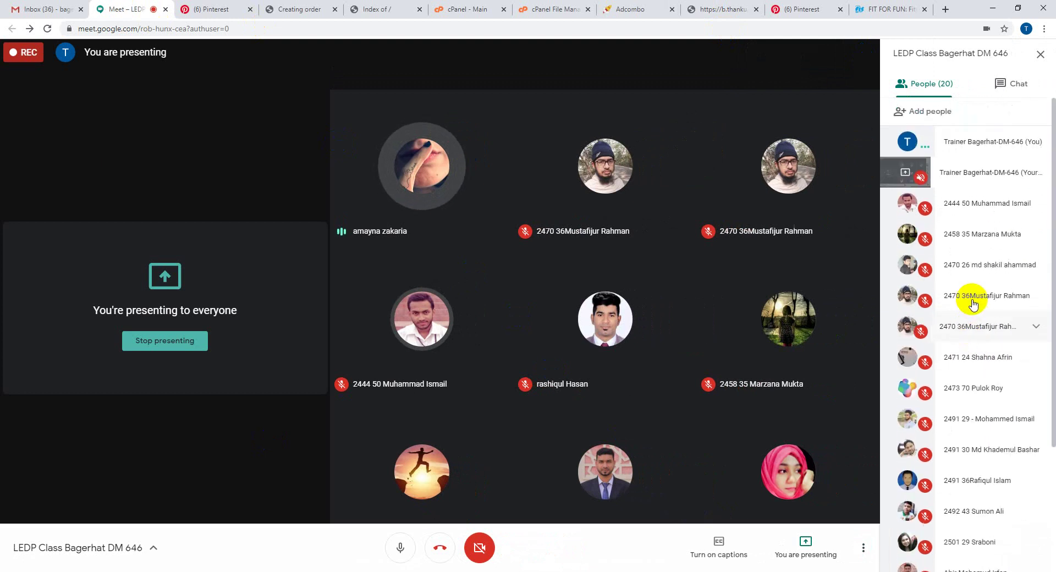
{"action": "left_click", "coordinate": [1042, 53]}
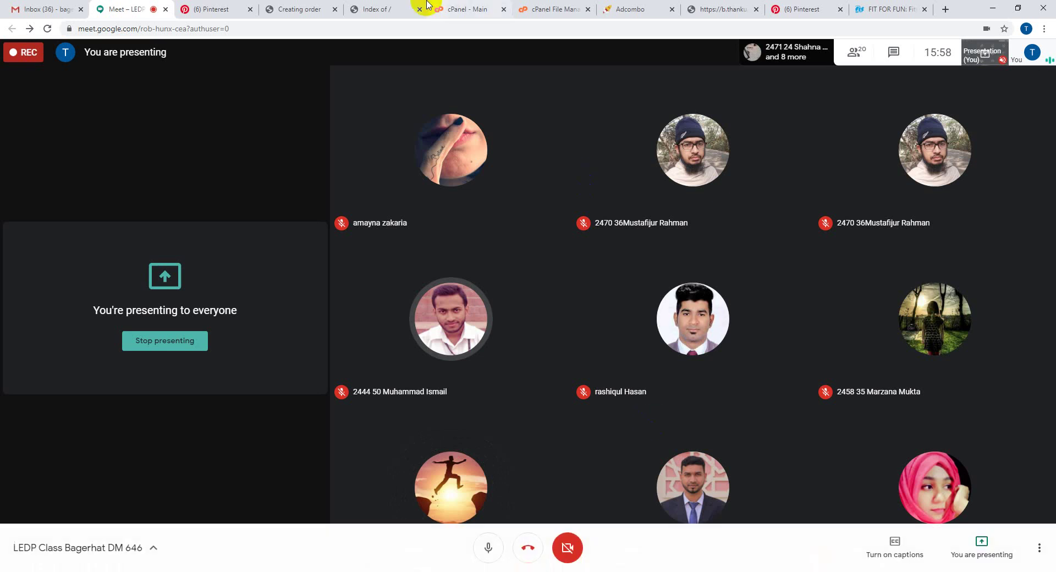
{"action": "left_click", "coordinate": [447, 8]}
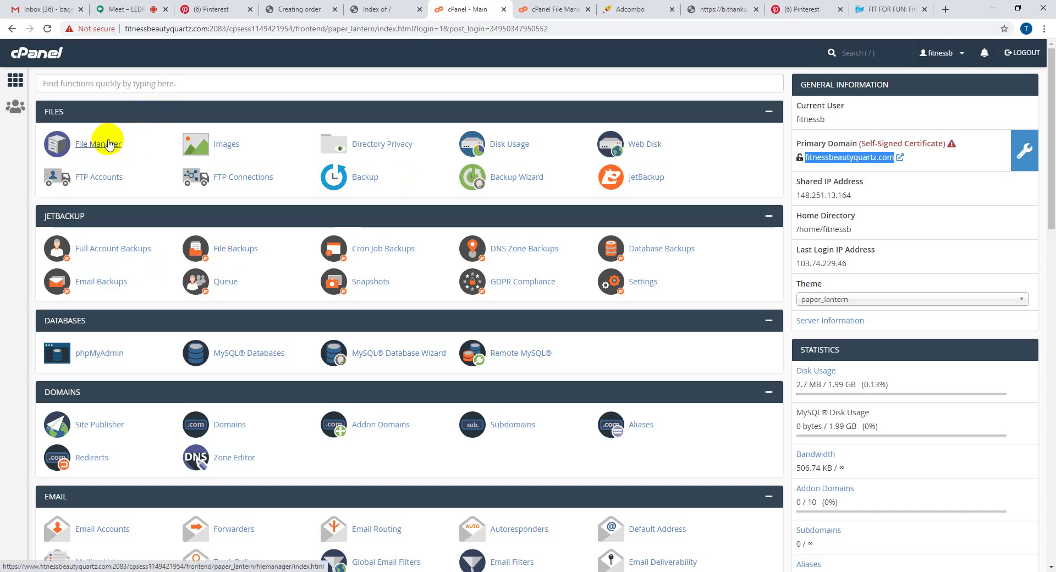
- Glance at the cPanel File Manager, then switch back to the Google Meet call
{"action": "left_click", "coordinate": [108, 145]}
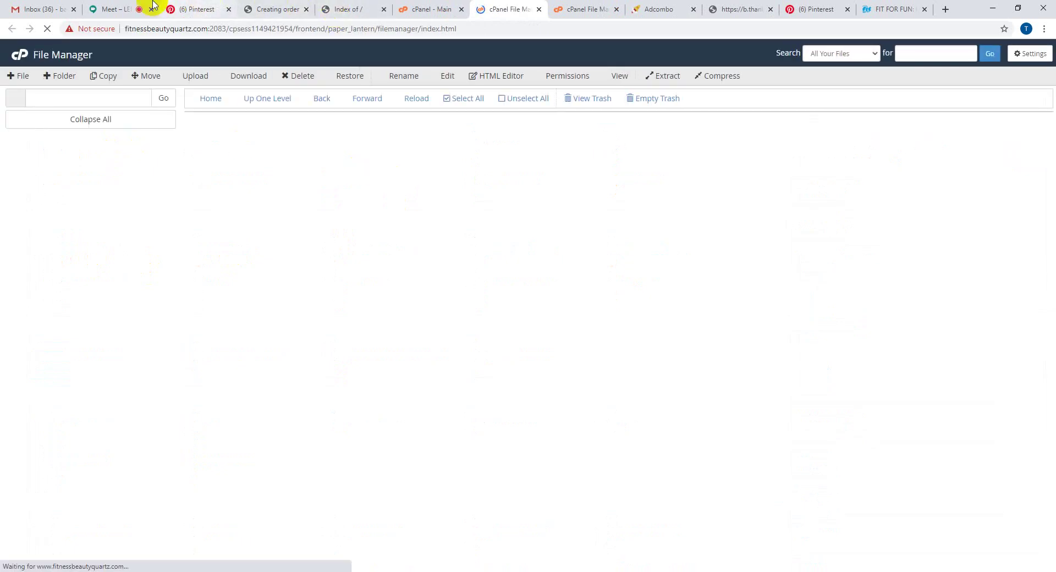
{"action": "left_click", "coordinate": [130, 6]}
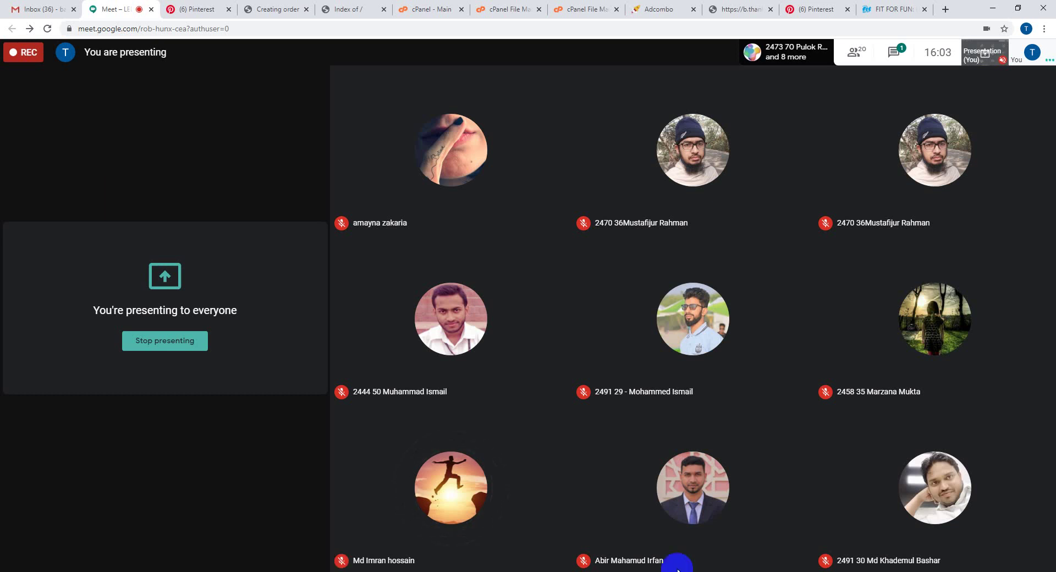
- Reload the Gewichtsgenuss profile, select its fitnessbeautyquartz.com bio link, then return to the call
{"action": "left_click", "coordinate": [212, 8]}
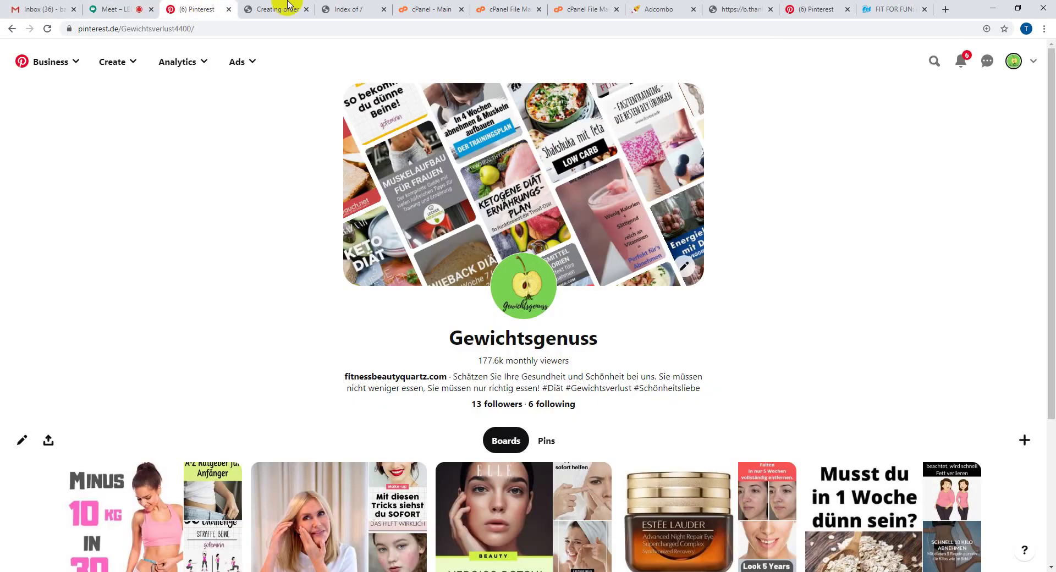
{"action": "left_click", "coordinate": [47, 29]}
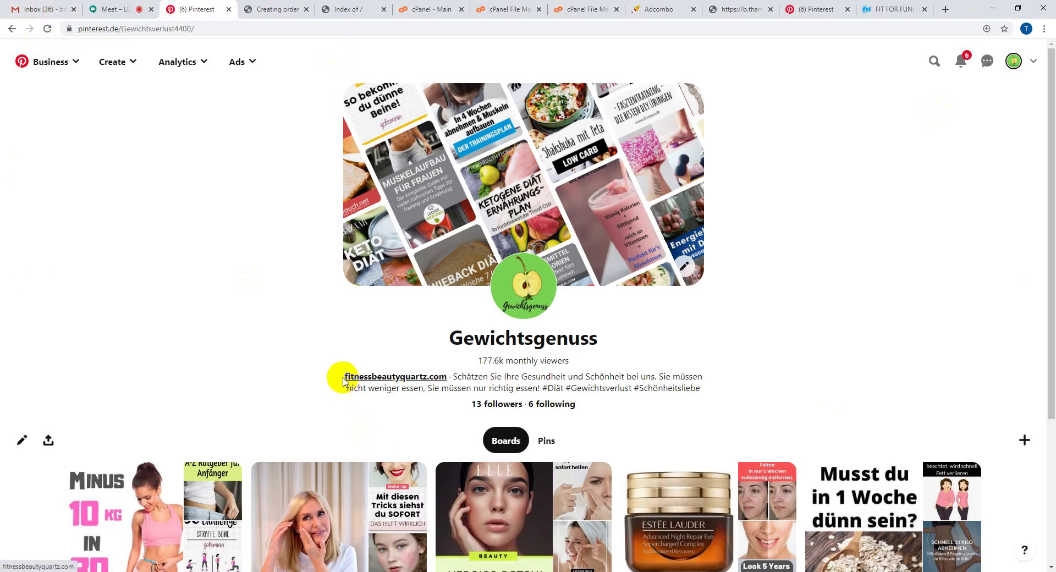
{"action": "left_click_drag", "start_coordinate": [341, 378], "coordinate": [450, 378]}
{"action": "left_click", "coordinate": [450, 379]}
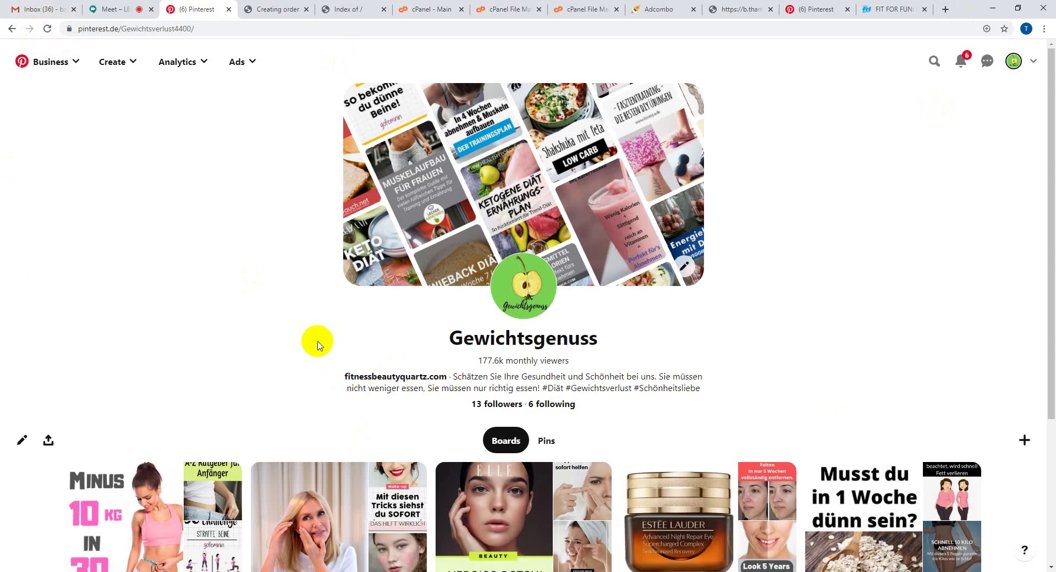
{"action": "left_click", "coordinate": [124, 4]}
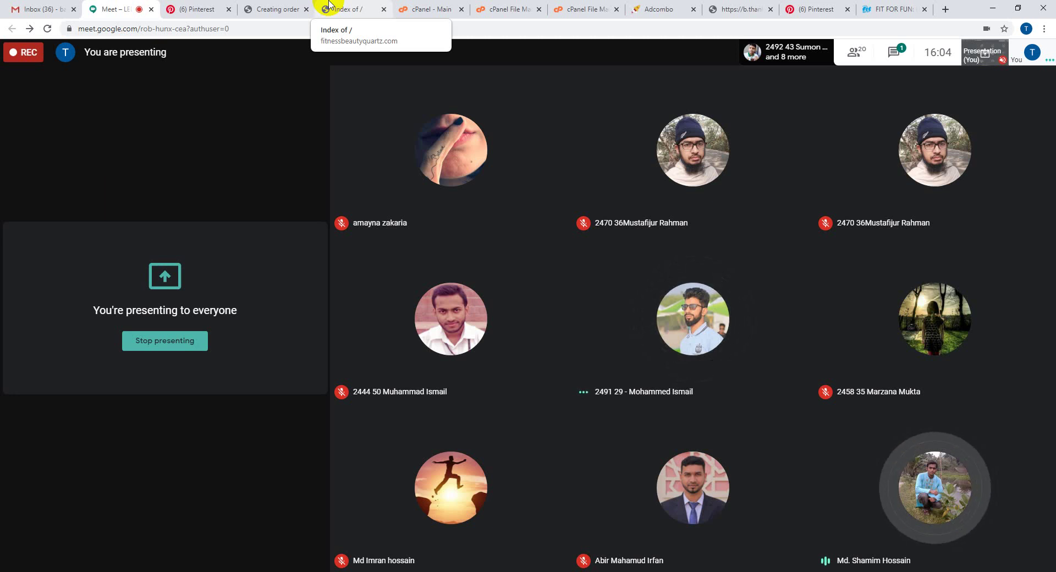
- Open the public_html folder in cPanel File Manager
{"action": "left_click", "coordinate": [532, 6]}
{"action": "double_click", "coordinate": [303, 215]}
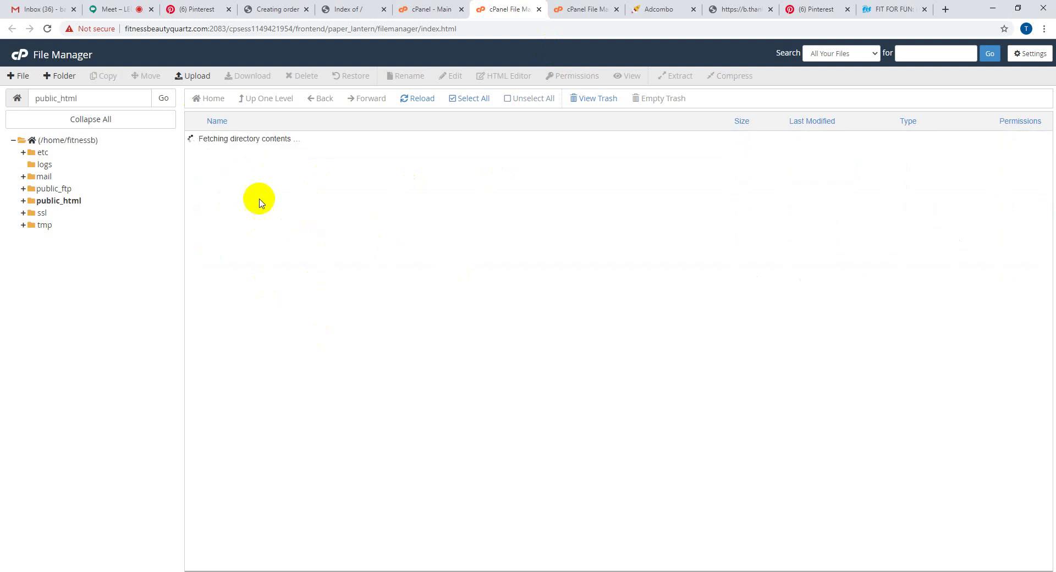
{"action": "left_click", "coordinate": [395, 281]}
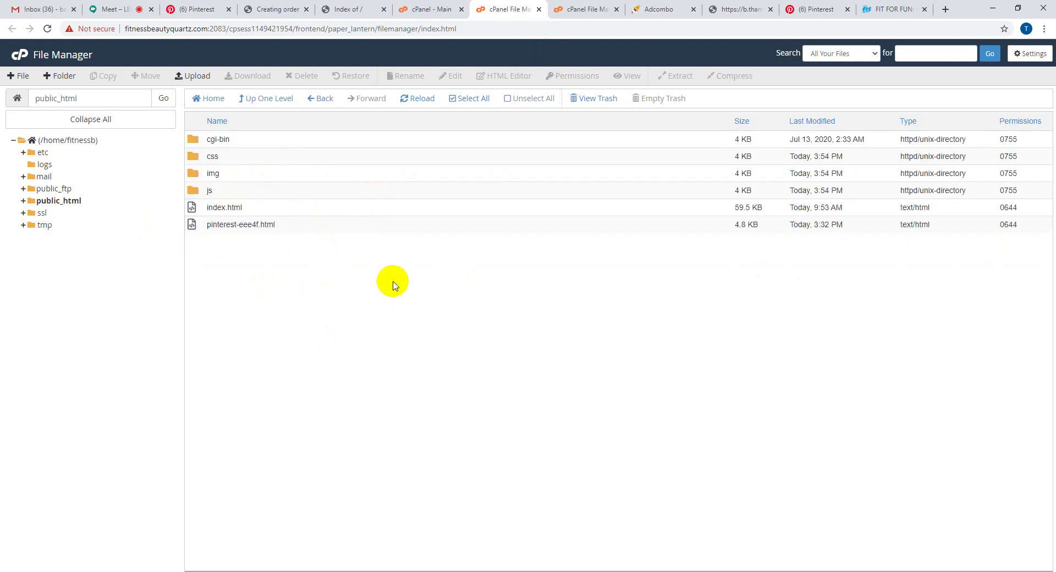
- View the Index of / page, close the order confirmation tab, and return to Meet
{"action": "left_click", "coordinate": [320, 7]}
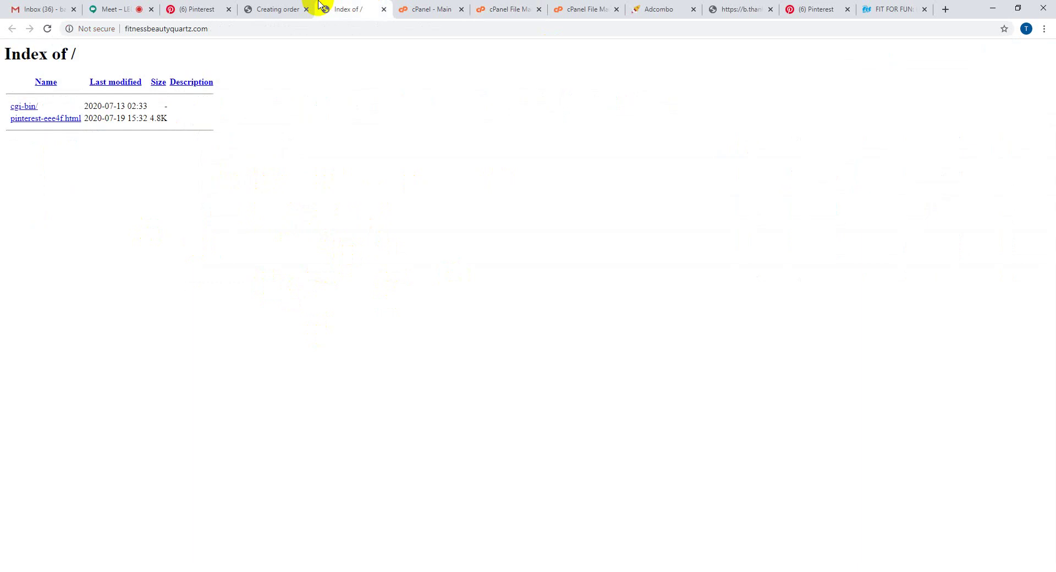
{"action": "left_click", "coordinate": [279, 8]}
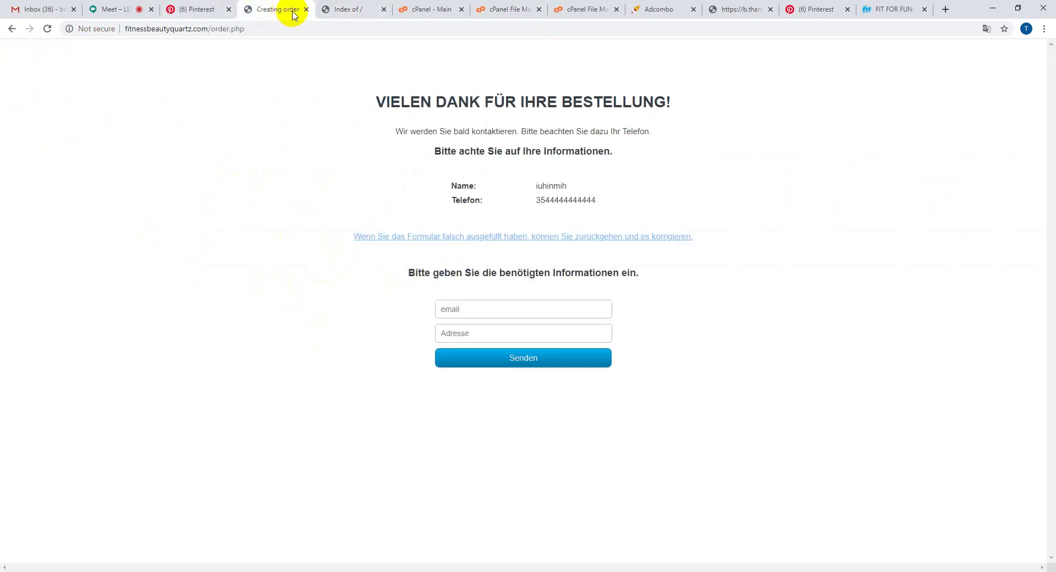
{"action": "left_click", "coordinate": [305, 9]}
{"action": "left_click", "coordinate": [205, 5]}
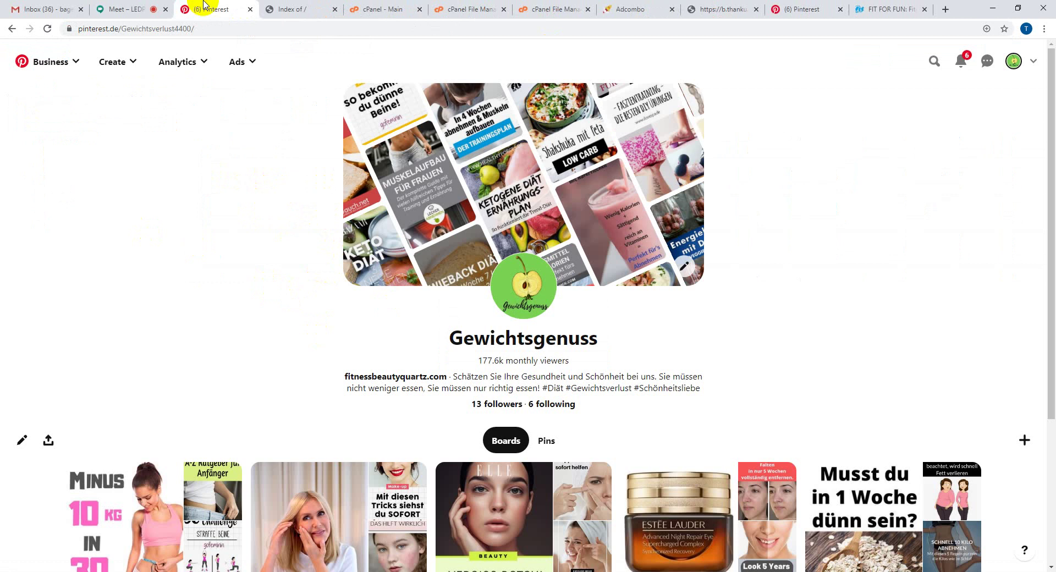
{"action": "left_click", "coordinate": [142, 6]}
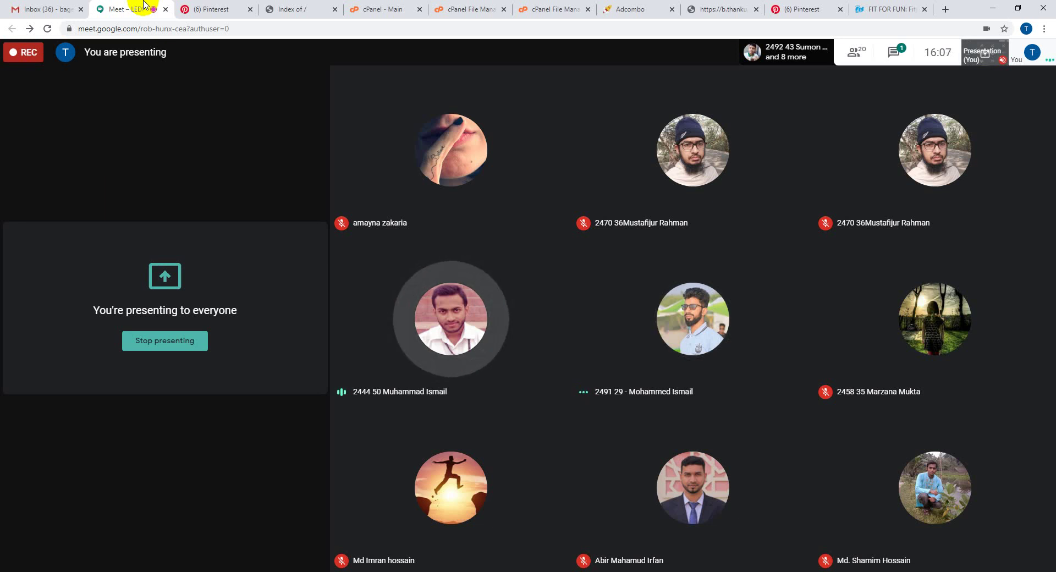
- Filter Adcombo offers to Germany and Diet & Weightloss, then open Black Latte – DE, AT
{"action": "left_click", "coordinate": [654, 6]}
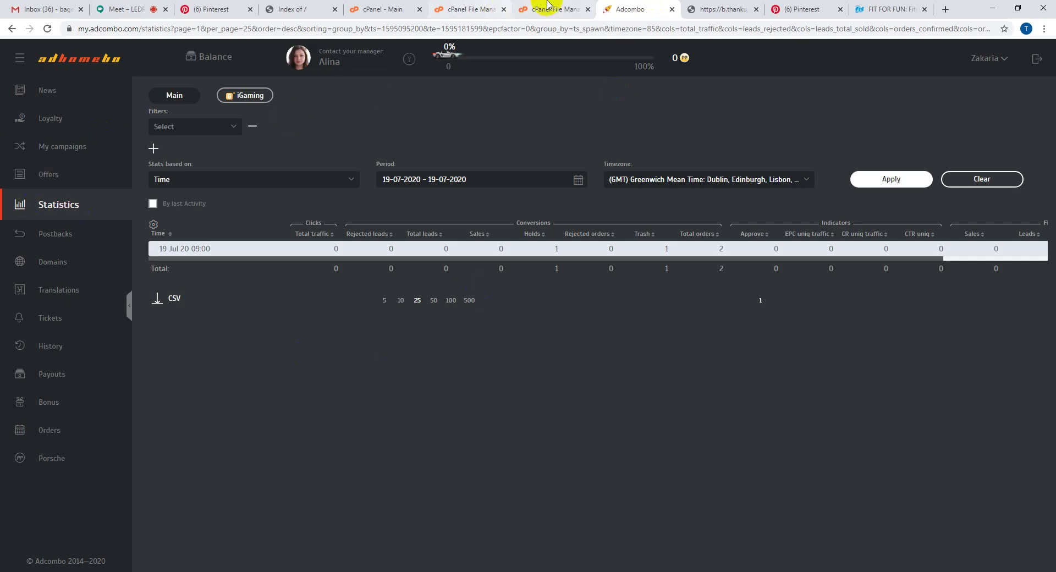
{"action": "left_click", "coordinate": [56, 175]}
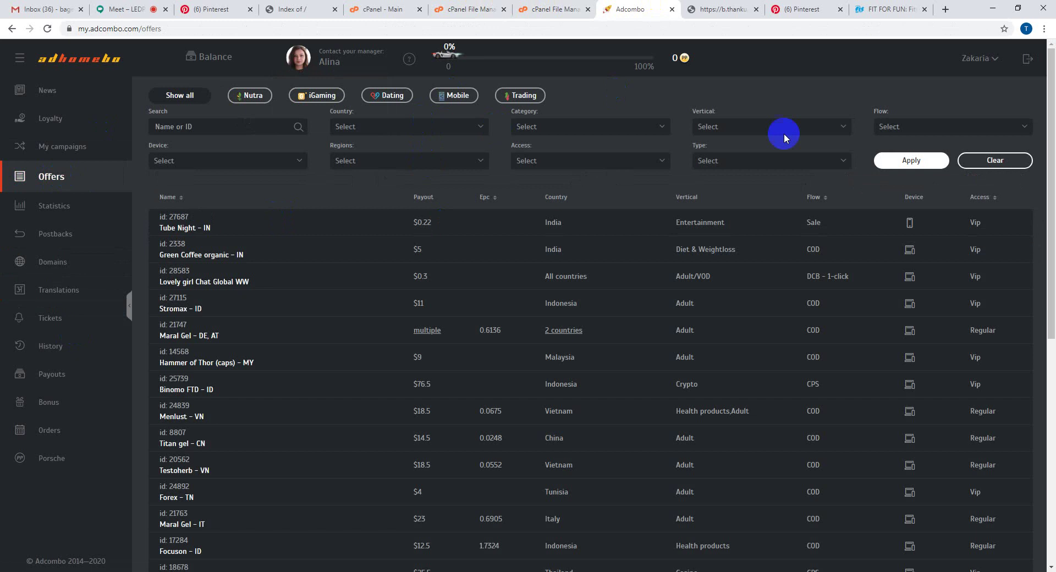
{"action": "left_click", "coordinate": [395, 128]}
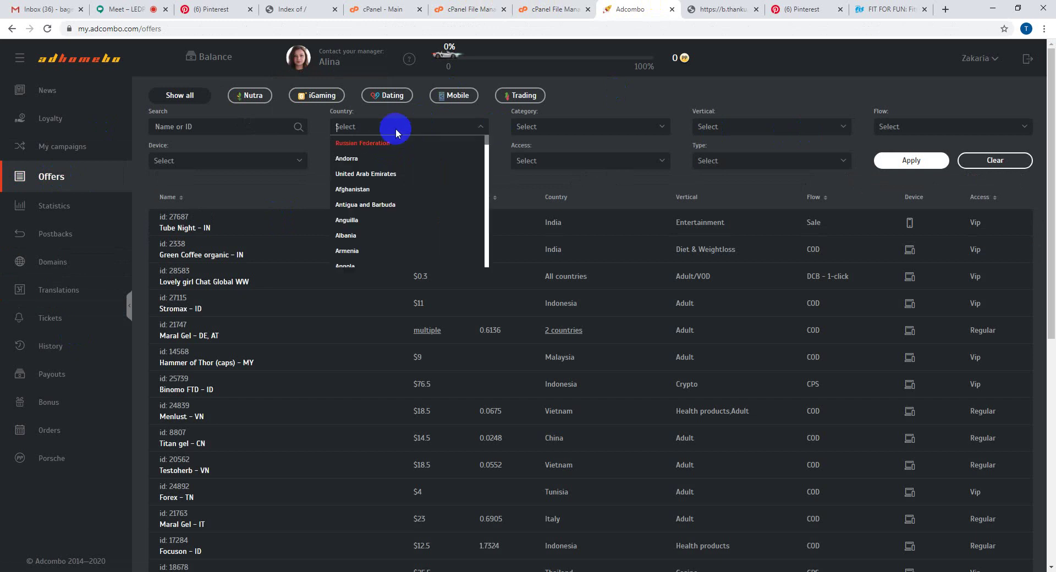
{"action": "type", "text": "ger"}
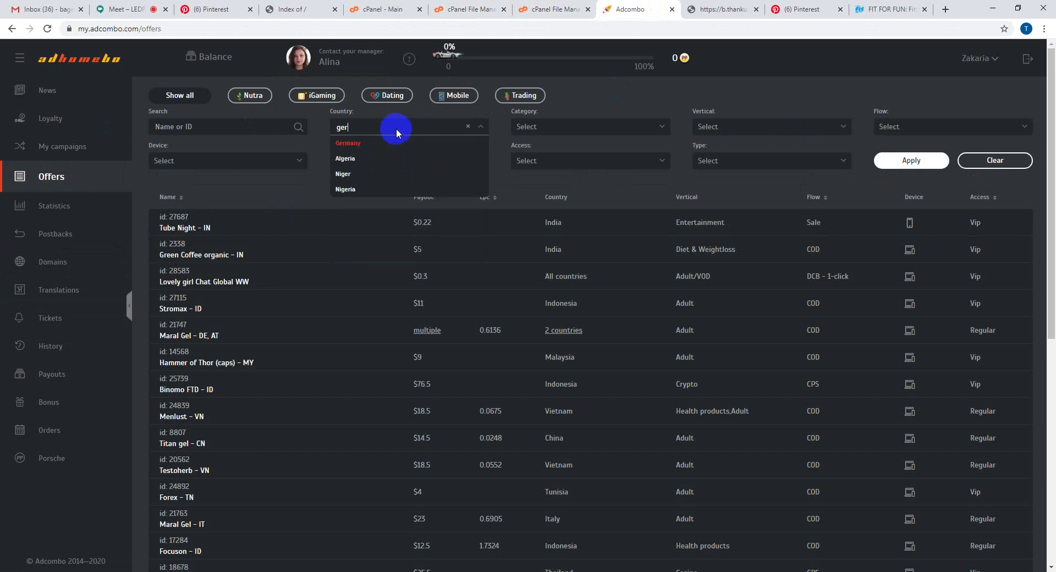
{"action": "left_click", "coordinate": [392, 141]}
{"action": "left_click", "coordinate": [715, 127]}
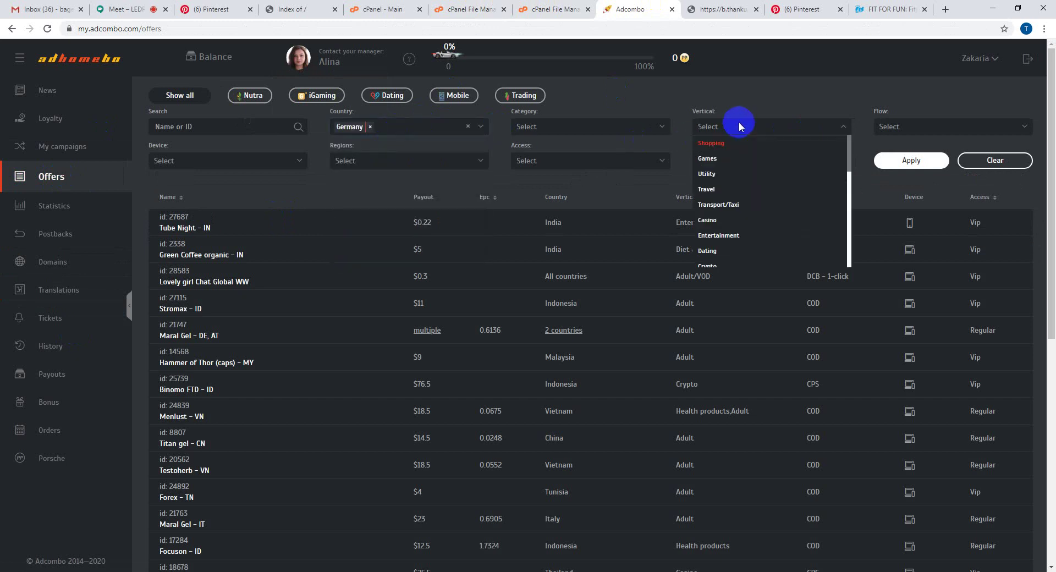
{"action": "type", "text": "d"}
{"action": "left_click", "coordinate": [729, 160]}
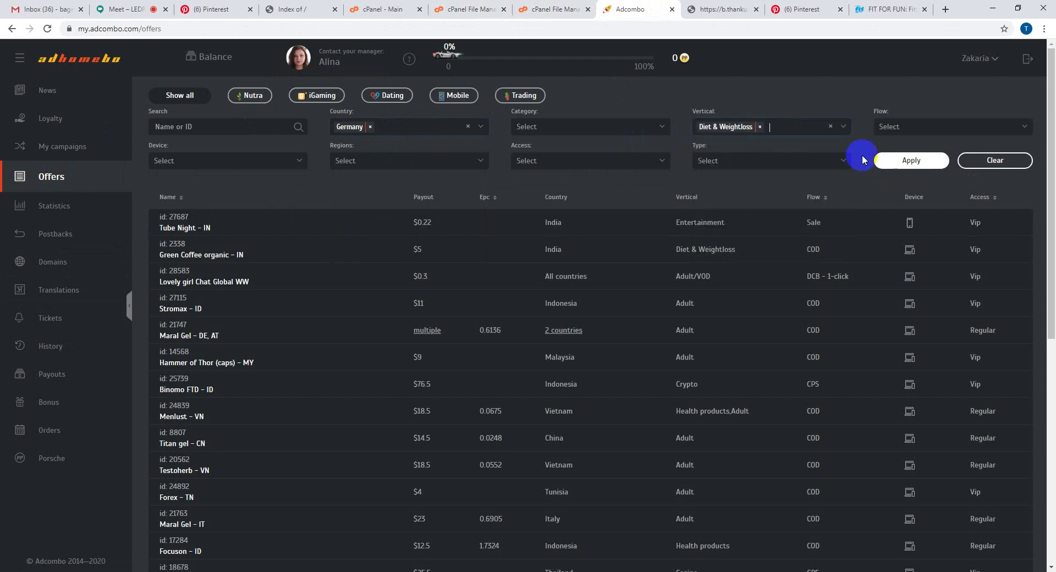
{"action": "left_click", "coordinate": [897, 164]}
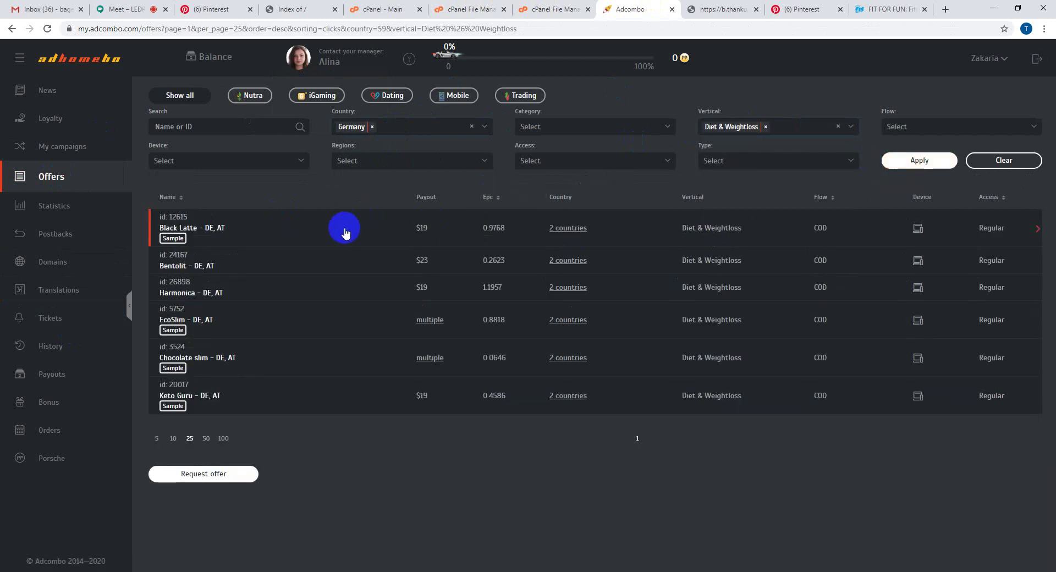
{"action": "left_click", "coordinate": [346, 231]}
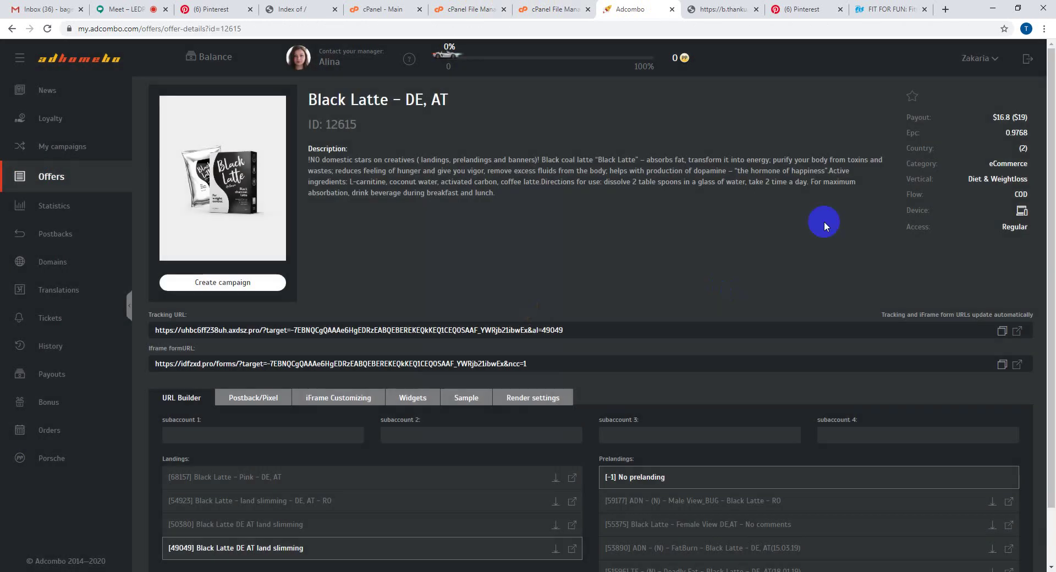
- Choose landing [49049] with no prelanding and copy the resulting tracking URL
{"action": "scroll", "coordinate": [405, 520], "scroll_direction": "down", "scroll_amount": 2}
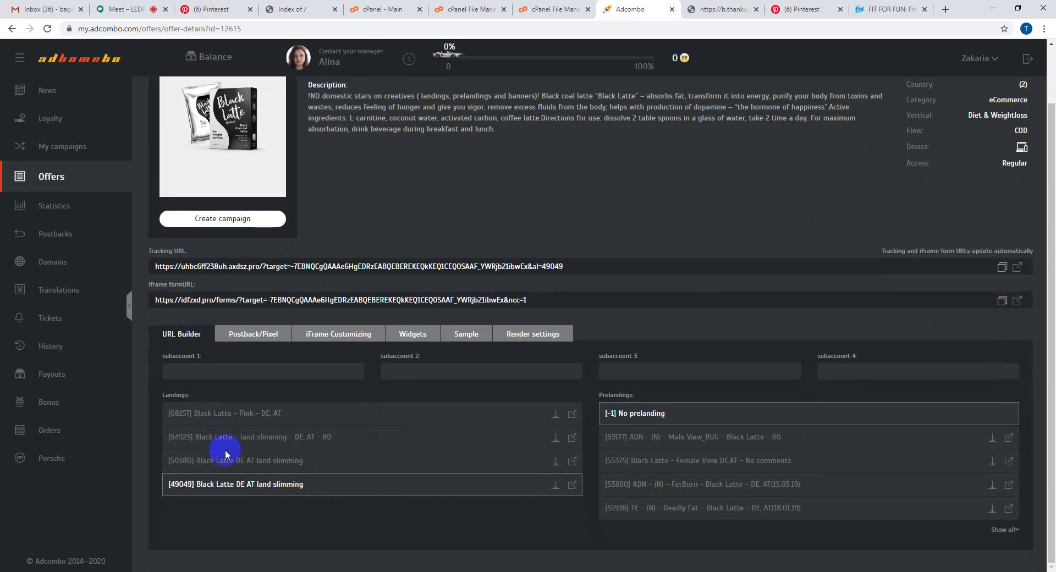
{"action": "left_click", "coordinate": [240, 484]}
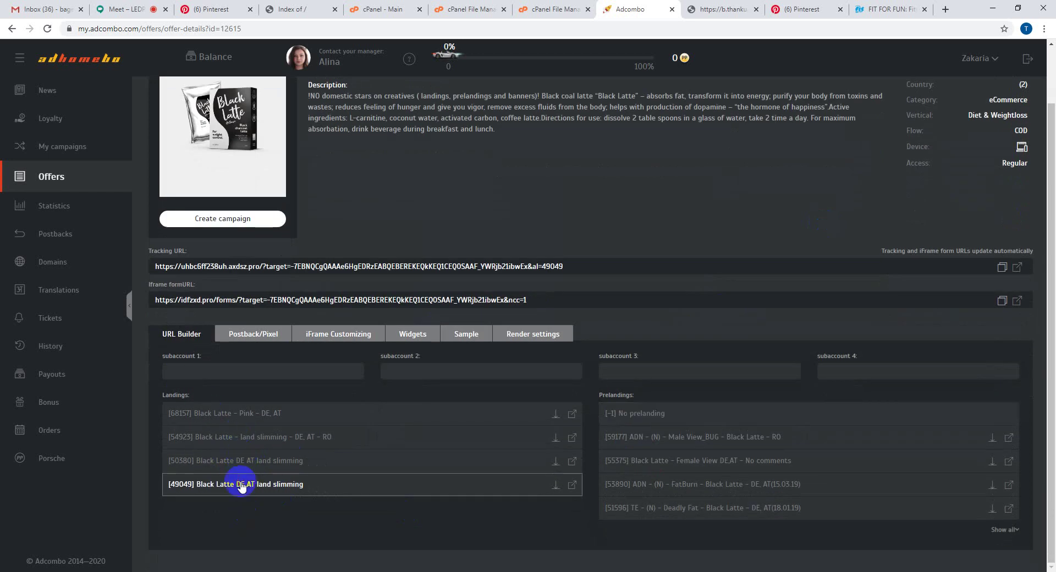
{"action": "left_click", "coordinate": [1002, 268]}
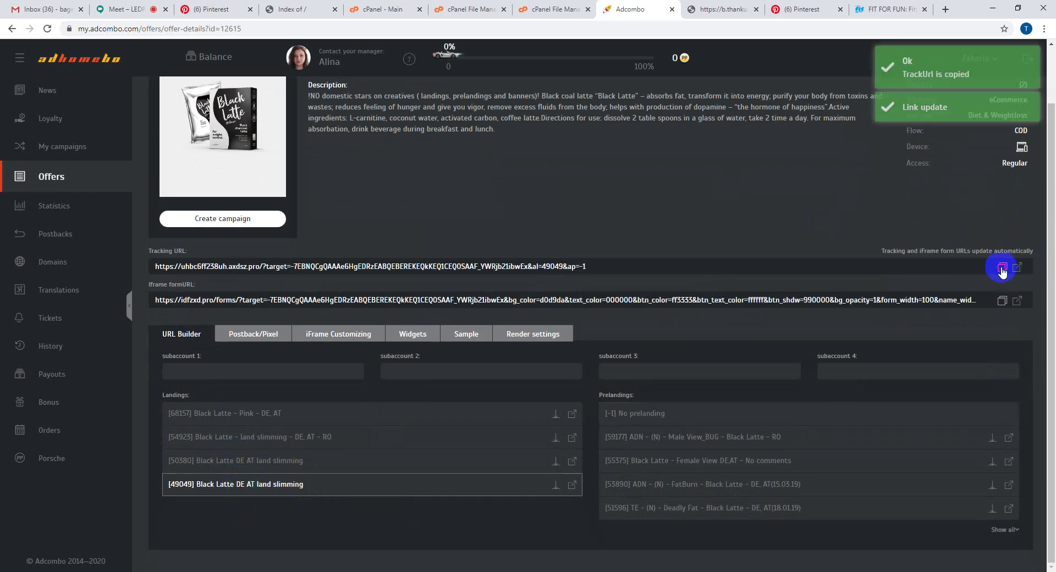
{"action": "left_click_drag", "start_coordinate": [593, 266], "coordinate": [127, 267]}
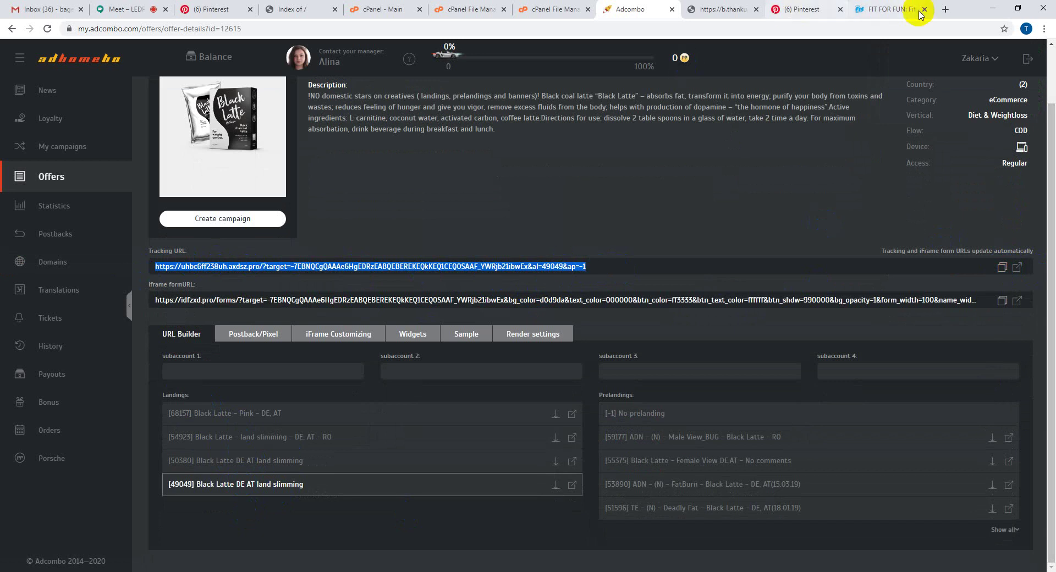
{"action": "left_click", "coordinate": [287, 571]}
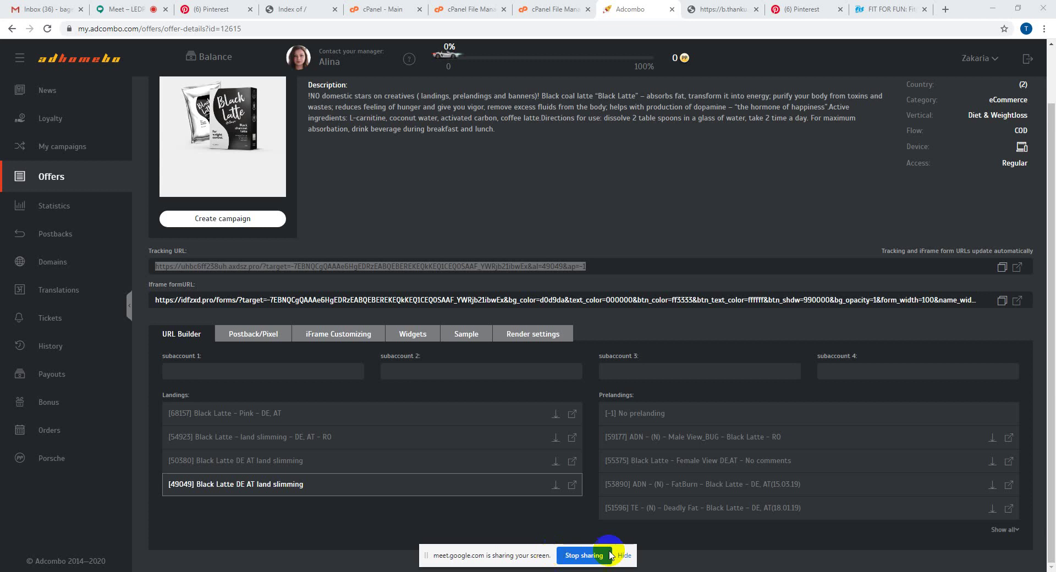
- Hide the screen-sharing notice and open a new Chrome tab ready for an address
{"action": "left_click", "coordinate": [624, 555]}
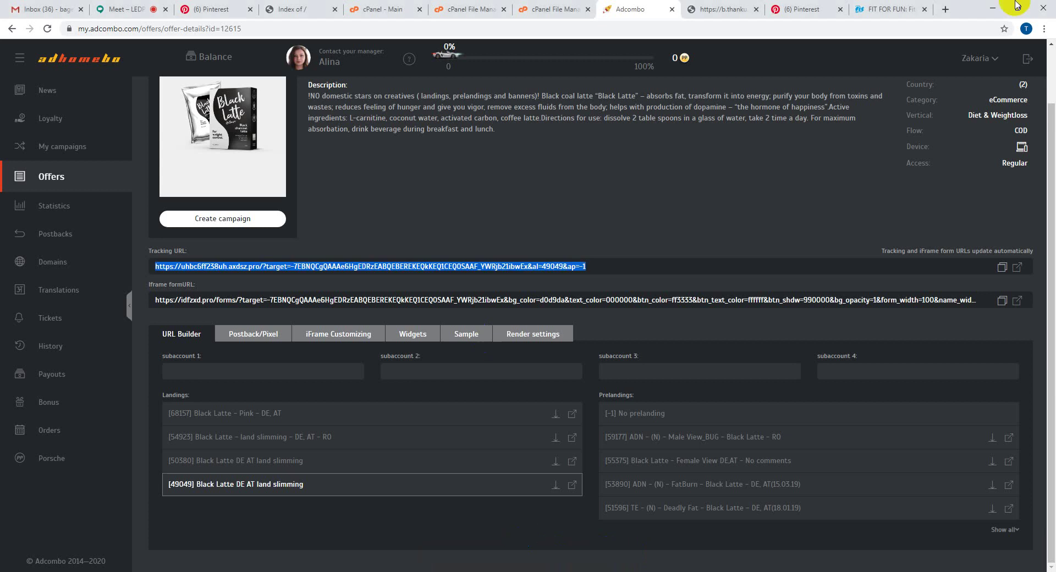
{"action": "left_click", "coordinate": [945, 10]}
{"action": "left_click", "coordinate": [825, 28]}
- Load the copied tracking URL and check al=49049 in the landing page address
{"action": "key", "text": "ctrl+v"}
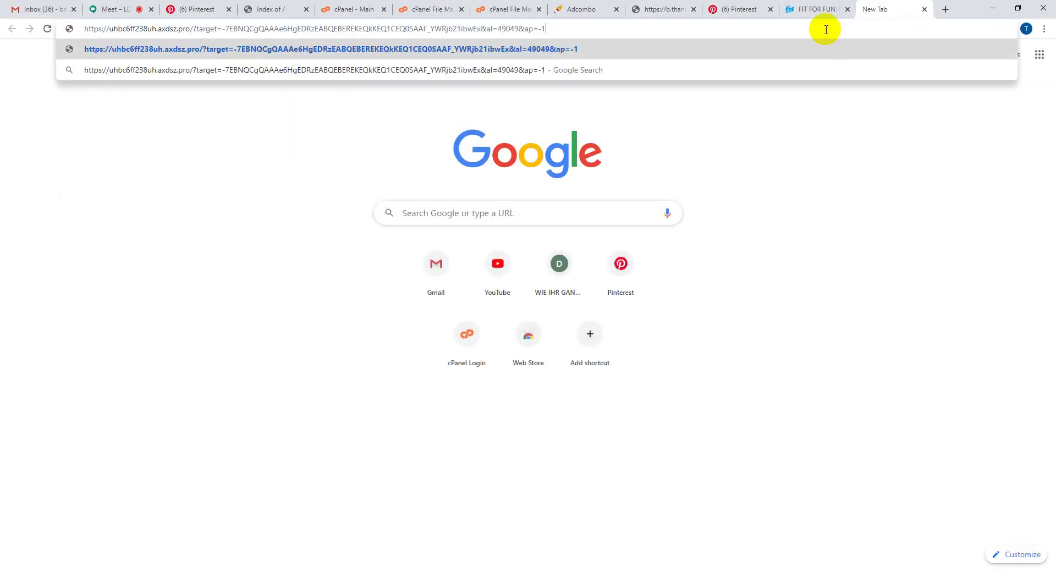
{"action": "key", "text": "Return"}
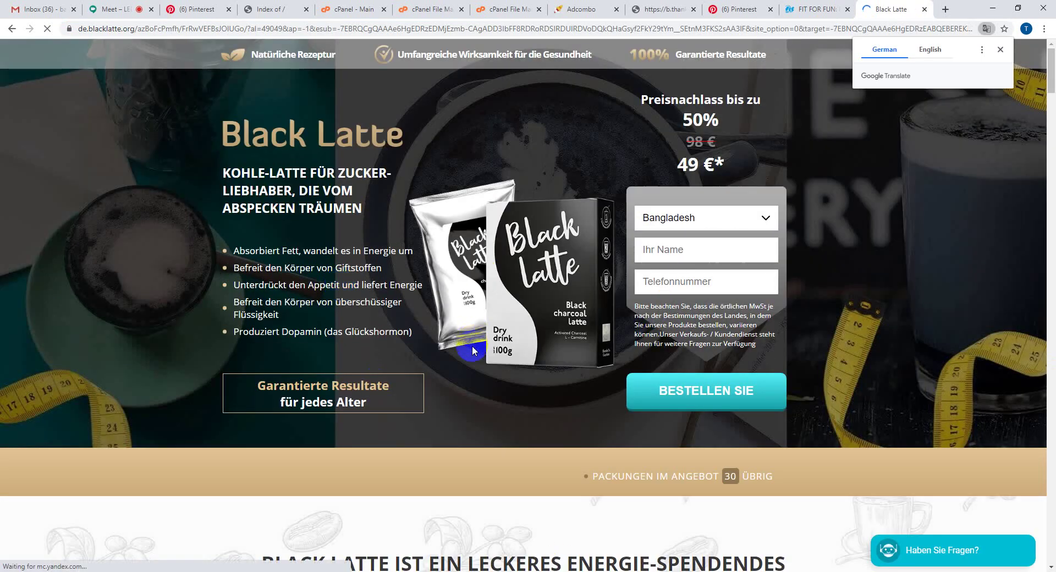
{"action": "scroll", "coordinate": [470, 352], "scroll_direction": "down", "scroll_amount": 6}
{"action": "scroll", "coordinate": [471, 356], "scroll_direction": "up", "scroll_amount": 6}
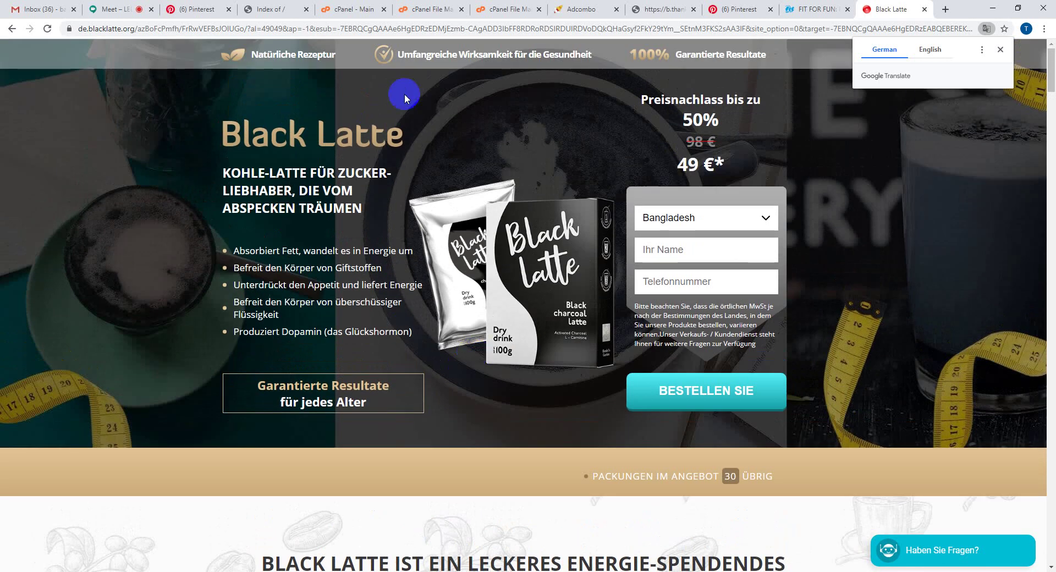
{"action": "left_click", "coordinate": [262, 31]}
{"action": "double_click", "coordinate": [291, 29]}
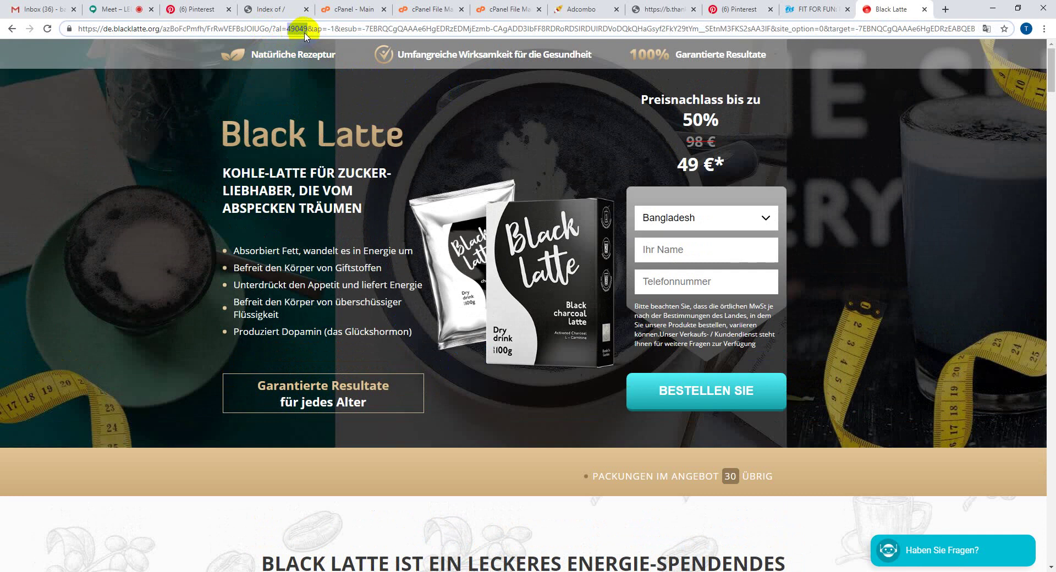
- Compare landing ID 49049 against the tracking URL on the Adcombo Black Latte offer
{"action": "left_click", "coordinate": [740, 8]}
{"action": "left_click", "coordinate": [586, 7]}
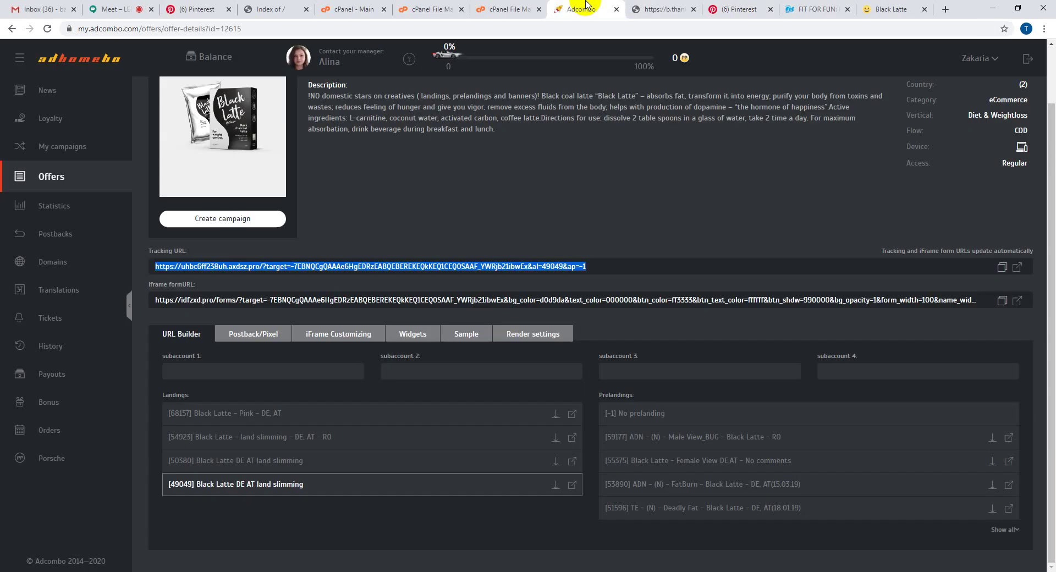
{"action": "double_click", "coordinate": [175, 491]}
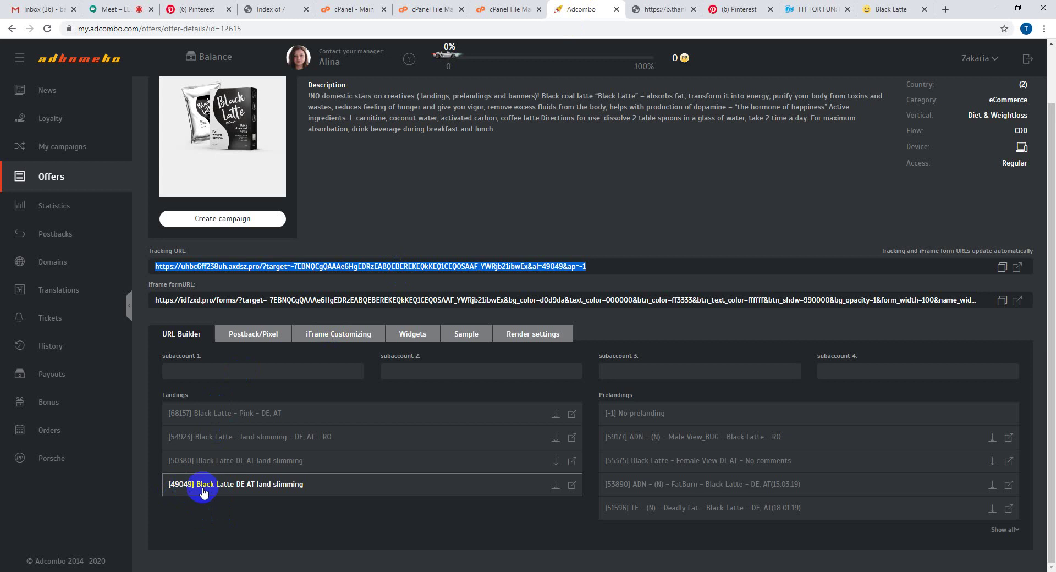
{"action": "left_click", "coordinate": [459, 267]}
{"action": "left_click", "coordinate": [456, 269]}
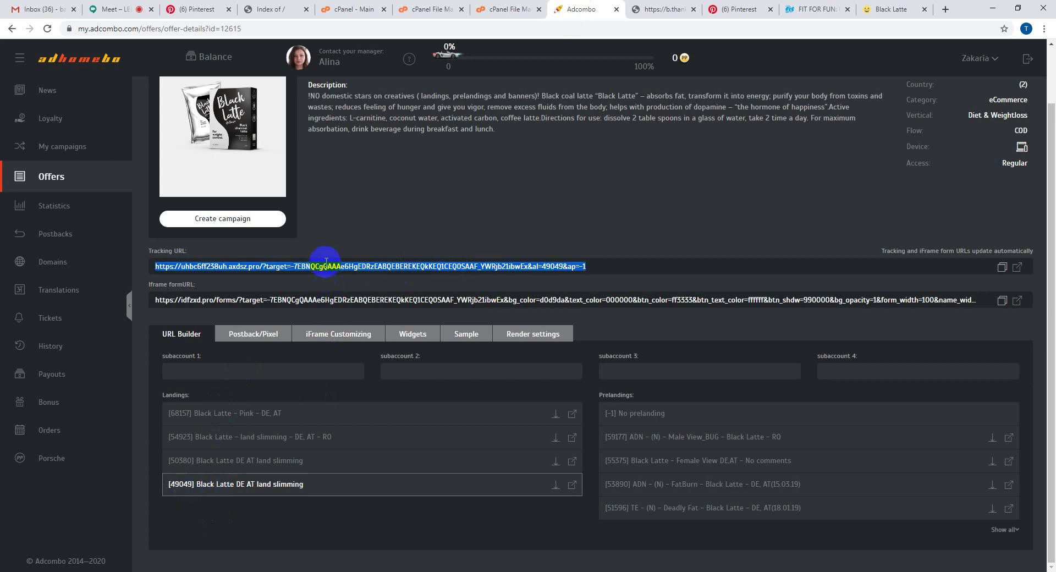
{"action": "left_click", "coordinate": [442, 268]}
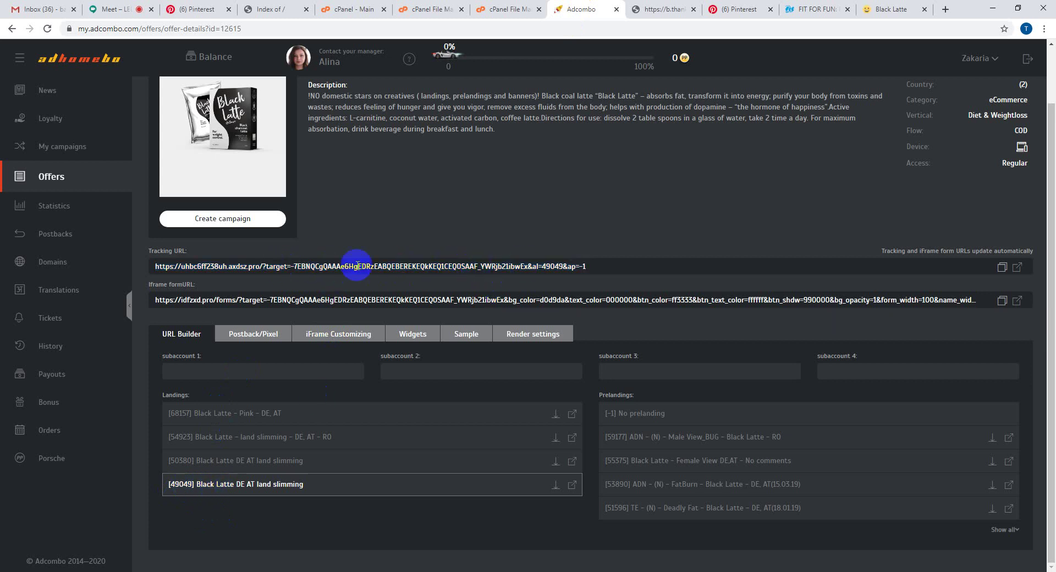
{"action": "left_click", "coordinate": [208, 4]}
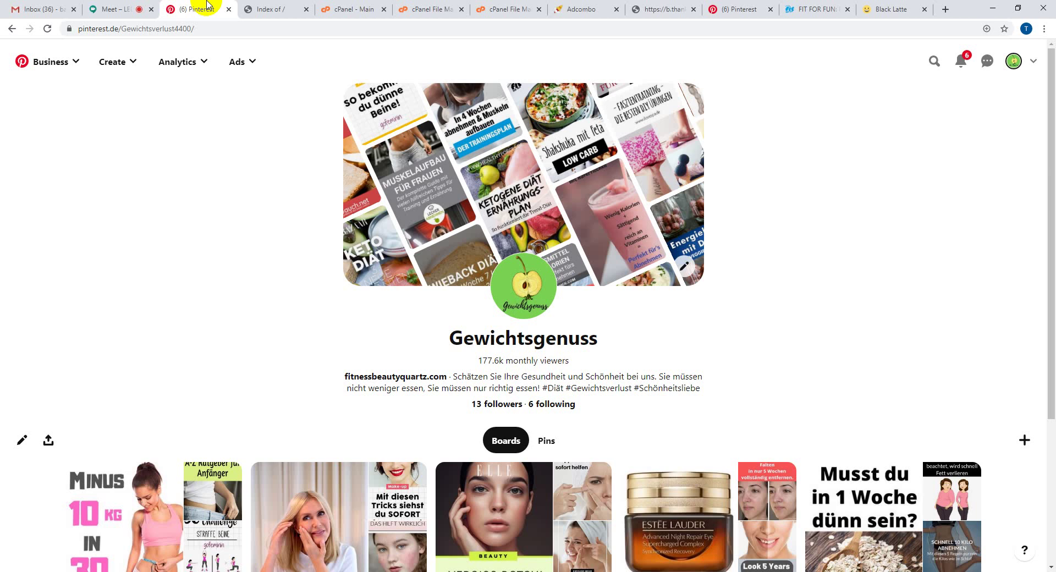
- Reload Pinterest, then close the Index of / tab and both File Manager tabs
{"action": "left_click", "coordinate": [47, 31]}
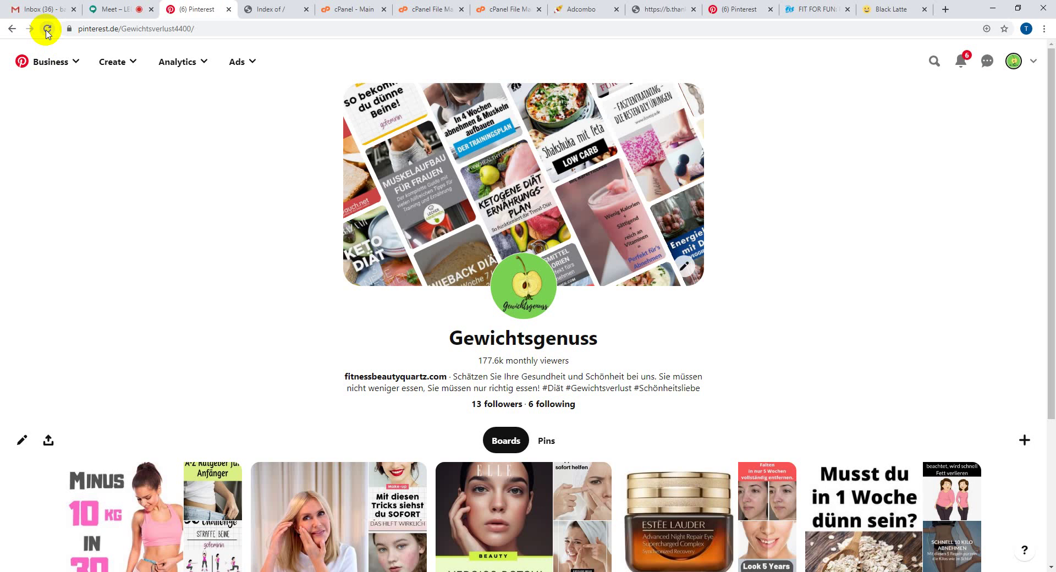
{"action": "left_click", "coordinate": [277, 9]}
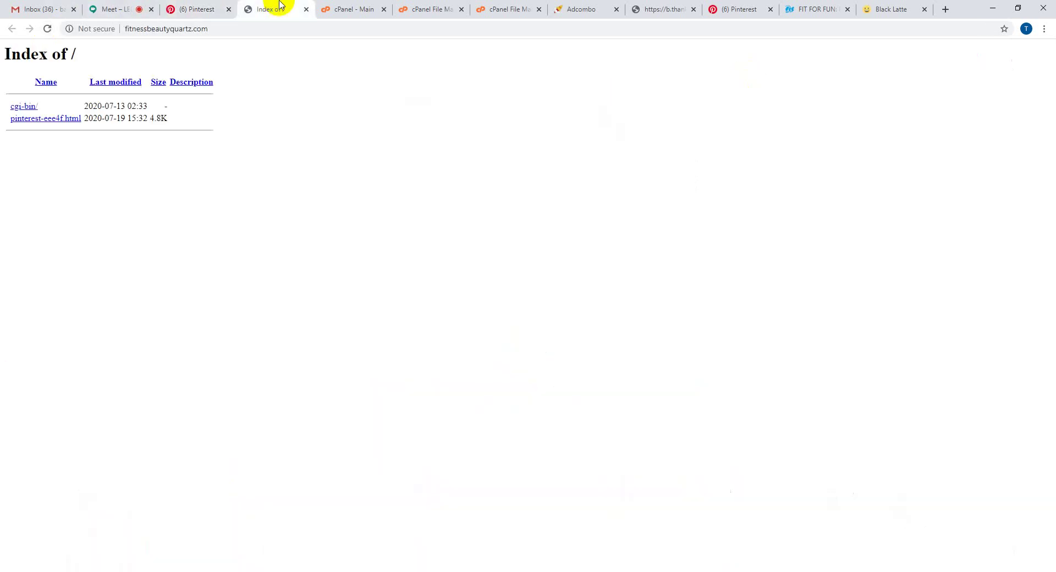
{"action": "left_click", "coordinate": [306, 9]}
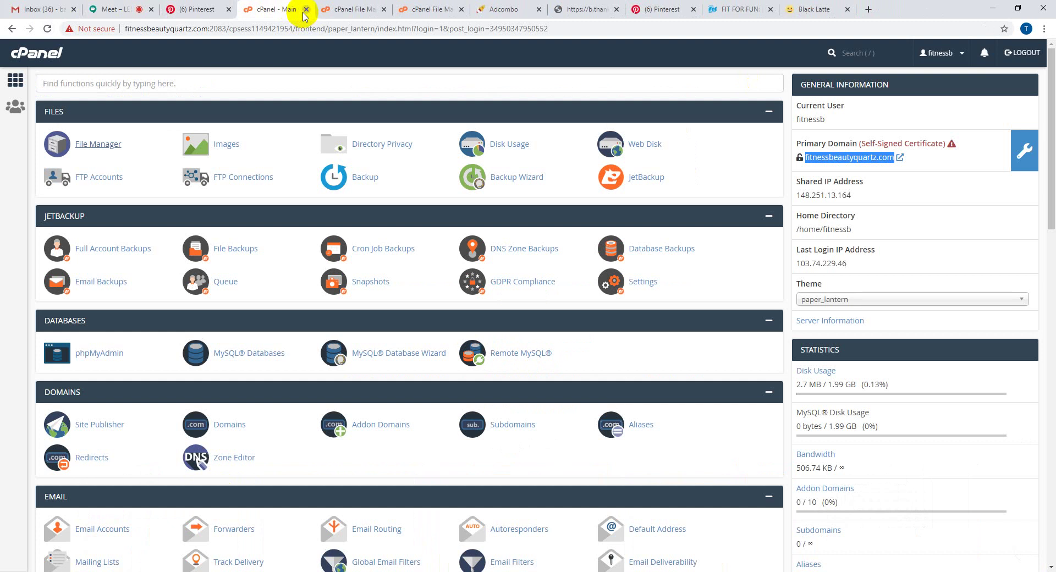
{"action": "left_click", "coordinate": [149, 5]}
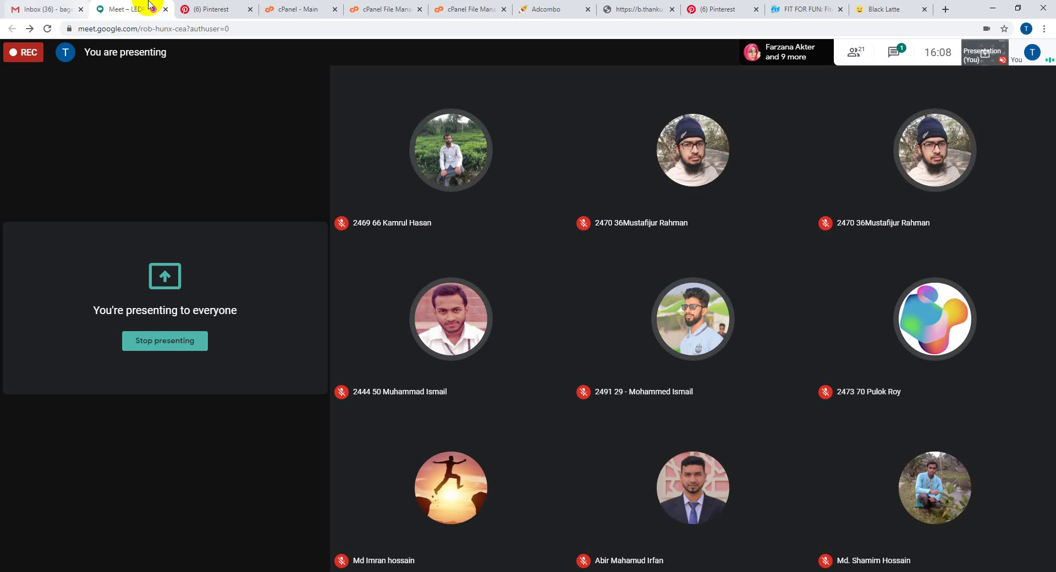
{"action": "left_click", "coordinate": [210, 6]}
{"action": "left_click", "coordinate": [285, 7]}
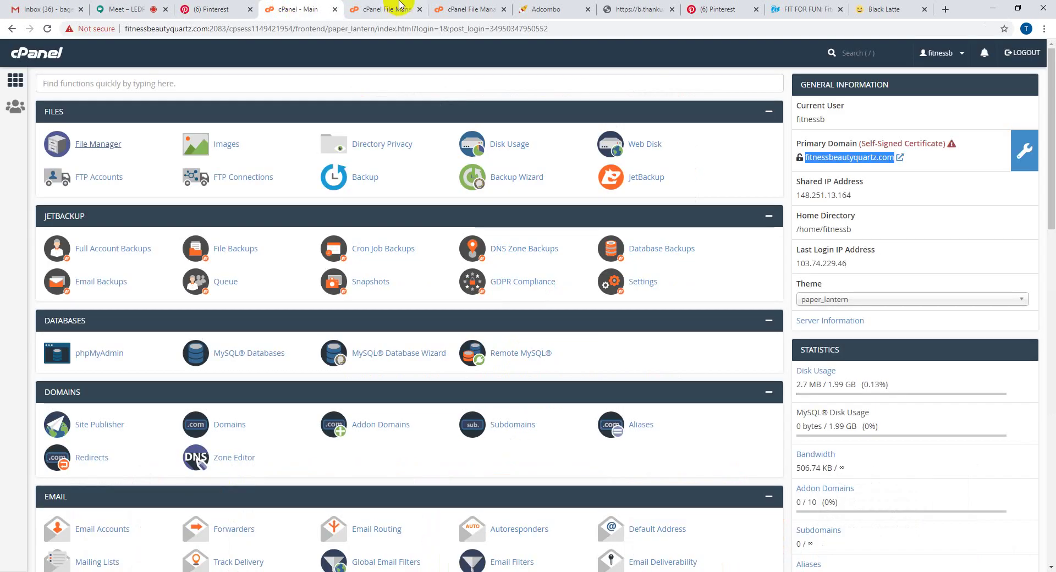
{"action": "left_click", "coordinate": [400, 5]}
{"action": "left_click", "coordinate": [419, 9]}
{"action": "left_click", "coordinate": [419, 9]}
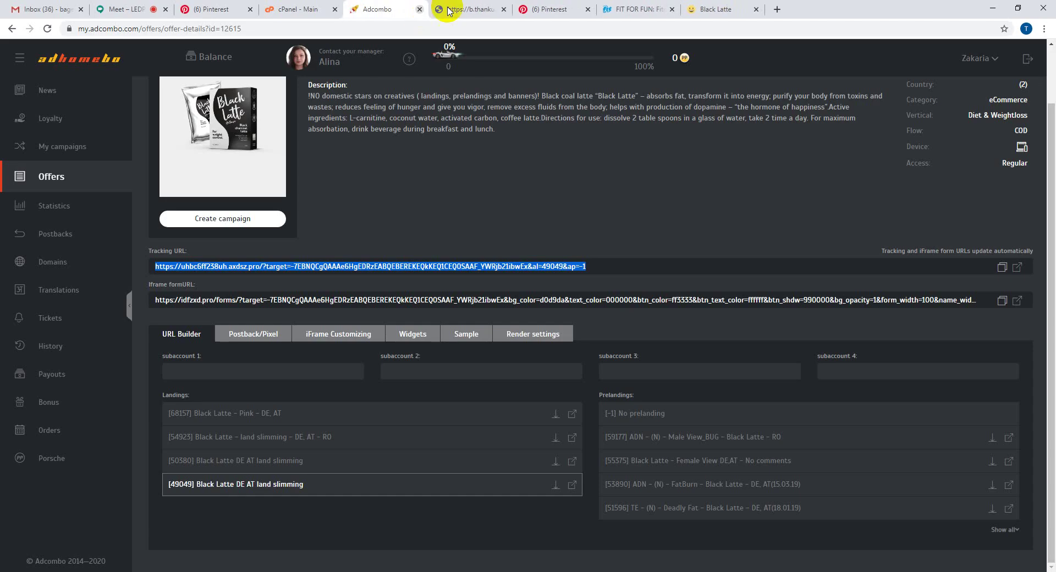
- Close the Adcombo offer, thank-you, second Pinterest, FIT FOR FUN and Black Latte tabs
{"action": "key", "text": "ctrl+w"}
{"action": "left_click", "coordinate": [514, 13]}
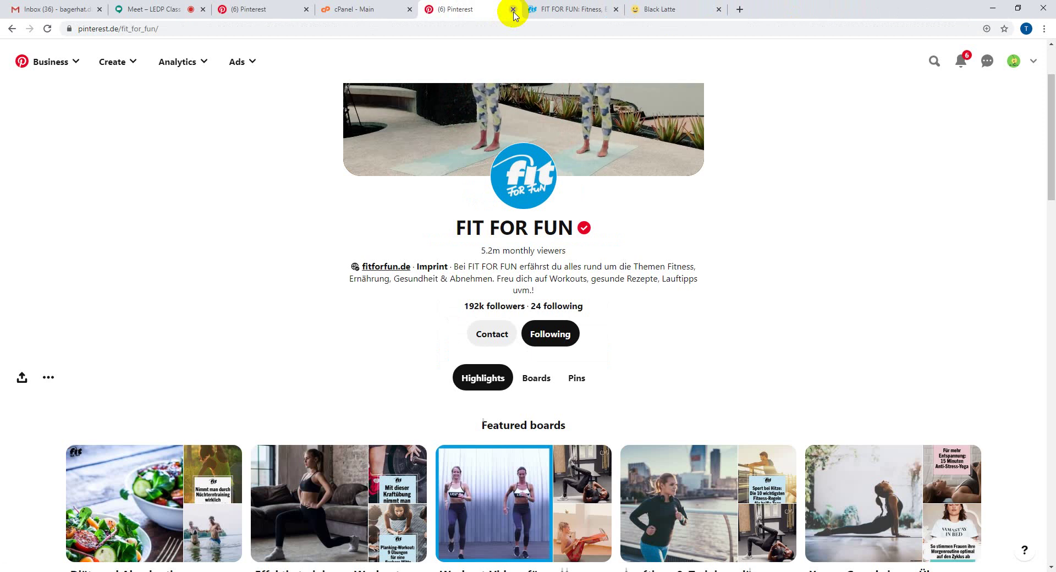
{"action": "left_click", "coordinate": [513, 10]}
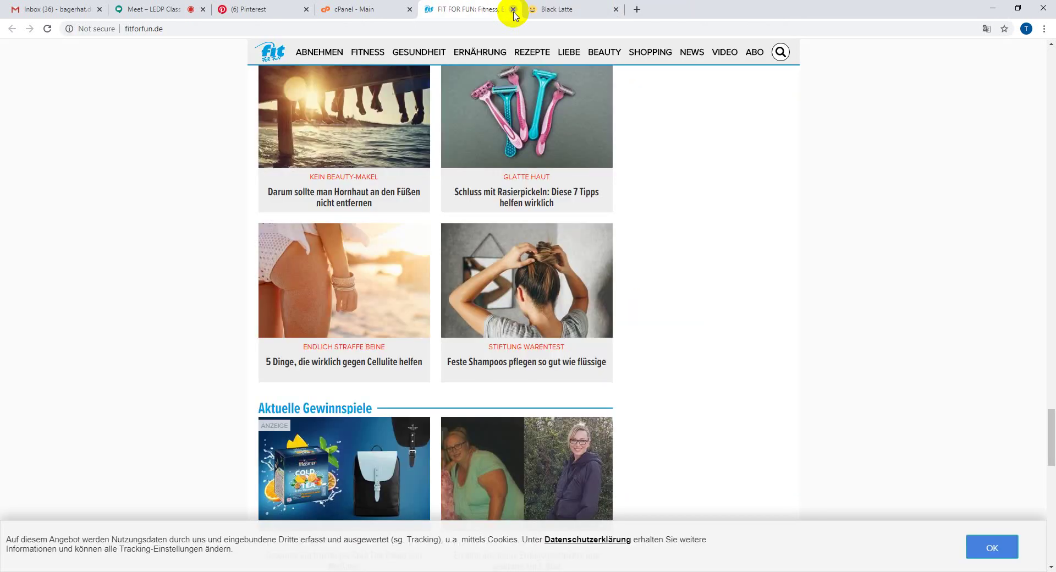
{"action": "left_click", "coordinate": [513, 10]}
{"action": "left_click", "coordinate": [513, 10]}
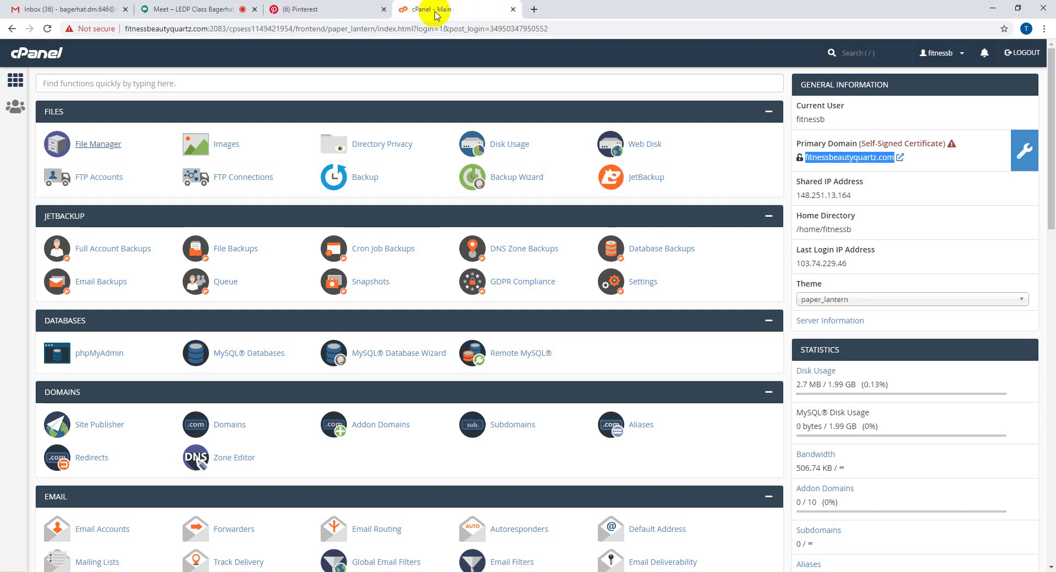
- Open my.adcombo.com/offers in a new tab, then return to the cPanel dashboard
{"action": "left_click", "coordinate": [534, 9]}
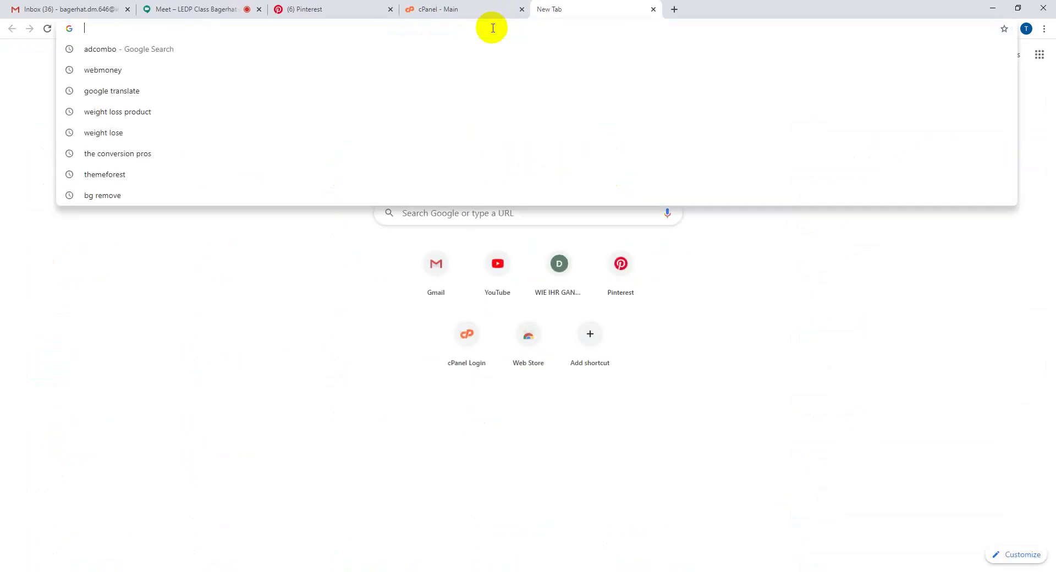
{"action": "type", "text": "adcombo"}
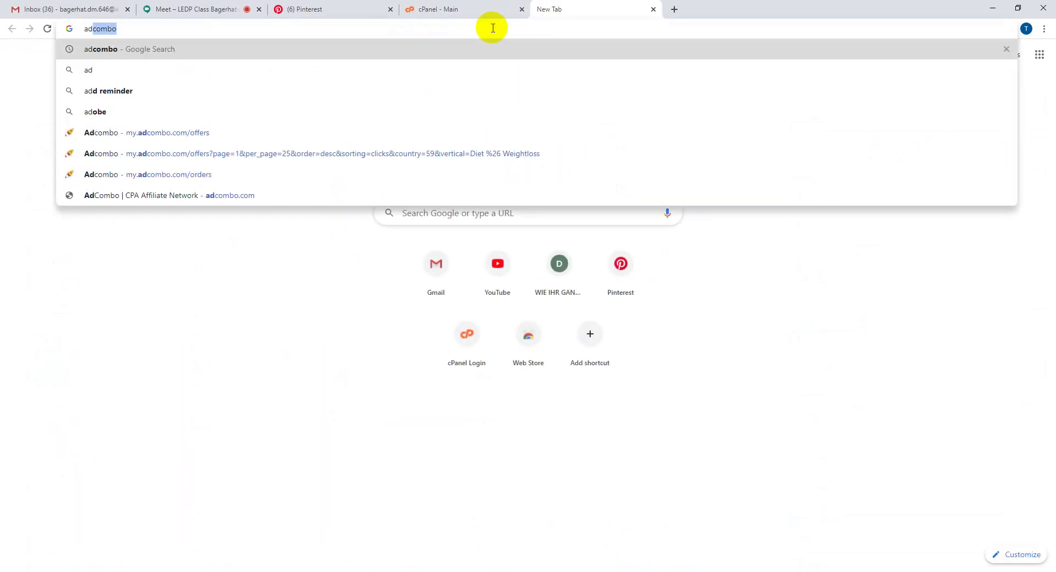
{"action": "left_click", "coordinate": [259, 142]}
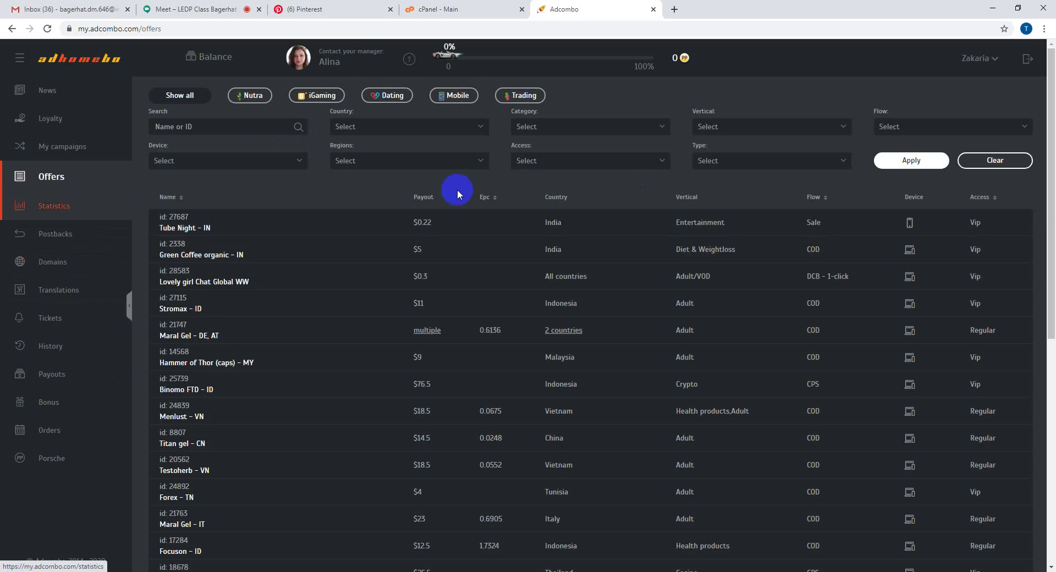
{"action": "left_click", "coordinate": [433, 9]}
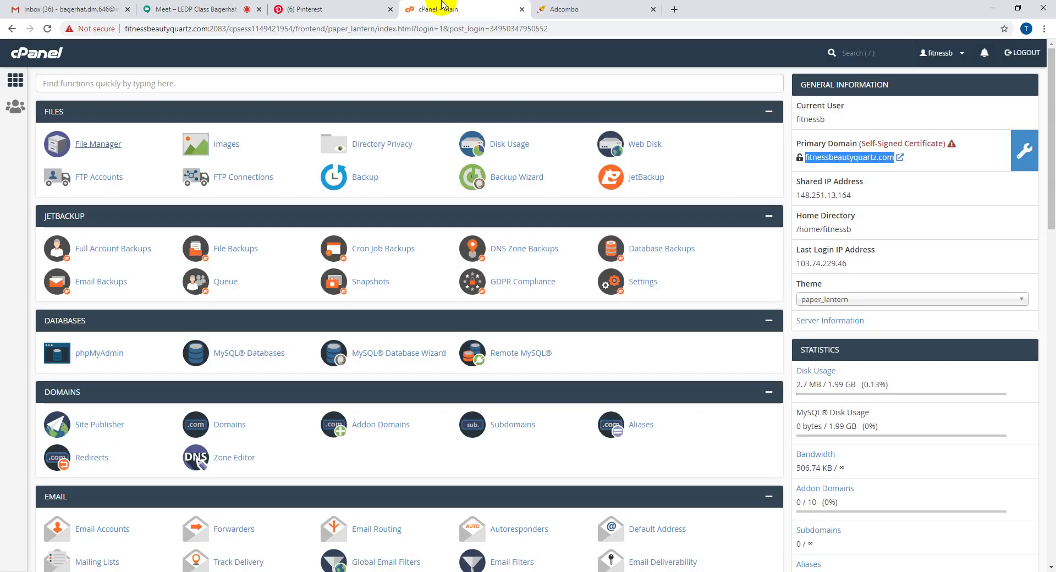
{"action": "left_click", "coordinate": [298, 6]}
{"action": "left_click", "coordinate": [435, 8]}
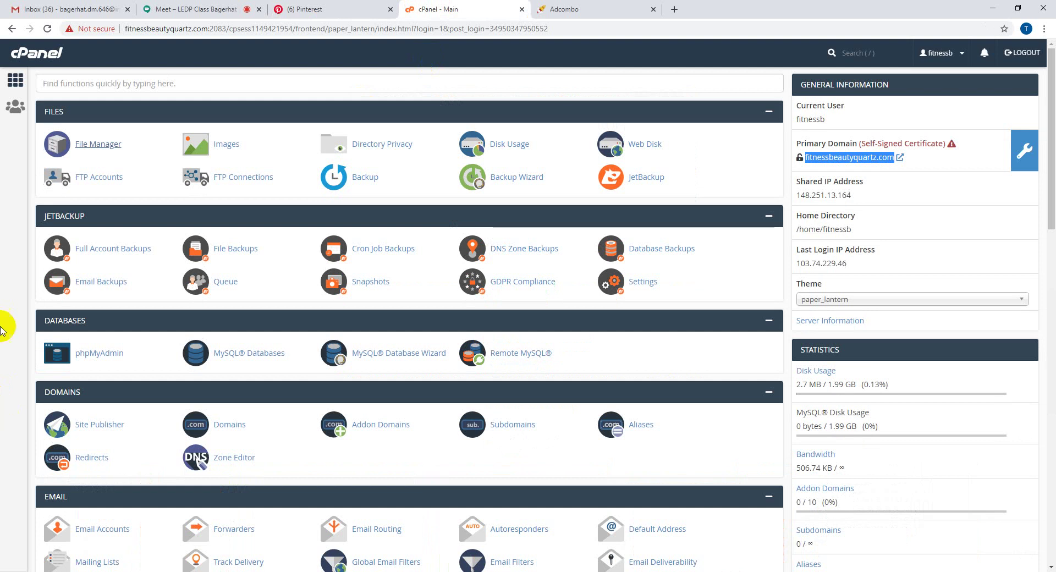
{"action": "scroll", "coordinate": [5, 291], "scroll_direction": "down", "scroll_amount": 2}
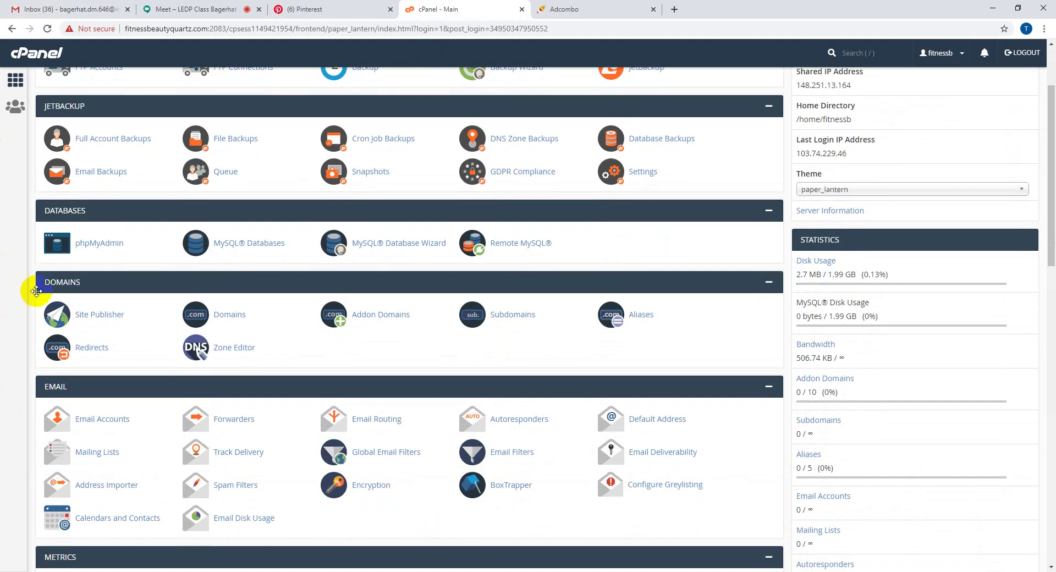
{"action": "scroll", "coordinate": [4, 297], "scroll_direction": "up", "scroll_amount": 2}
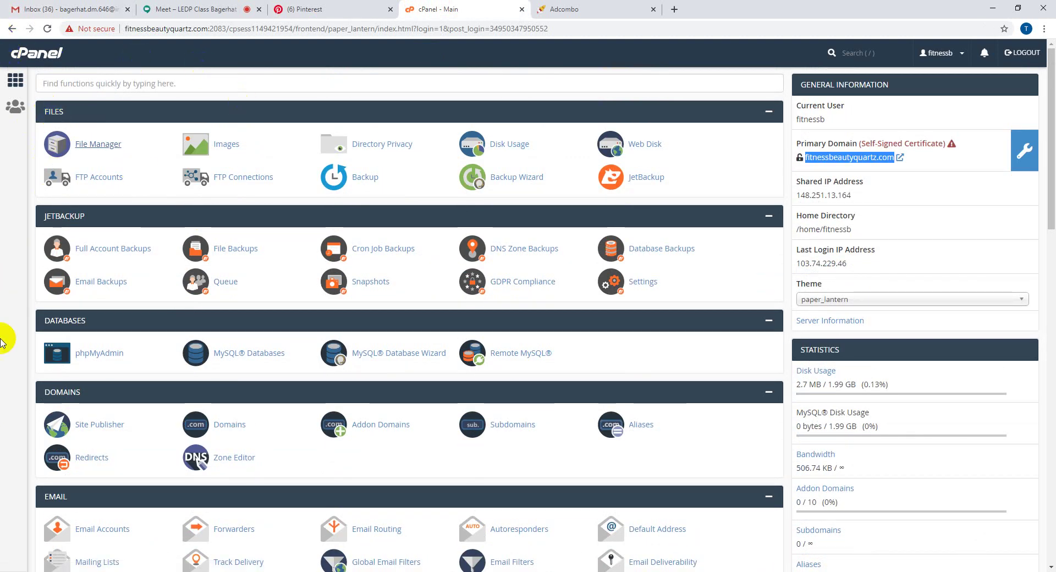
{"action": "scroll", "coordinate": [5, 341], "scroll_direction": "down", "scroll_amount": 2}
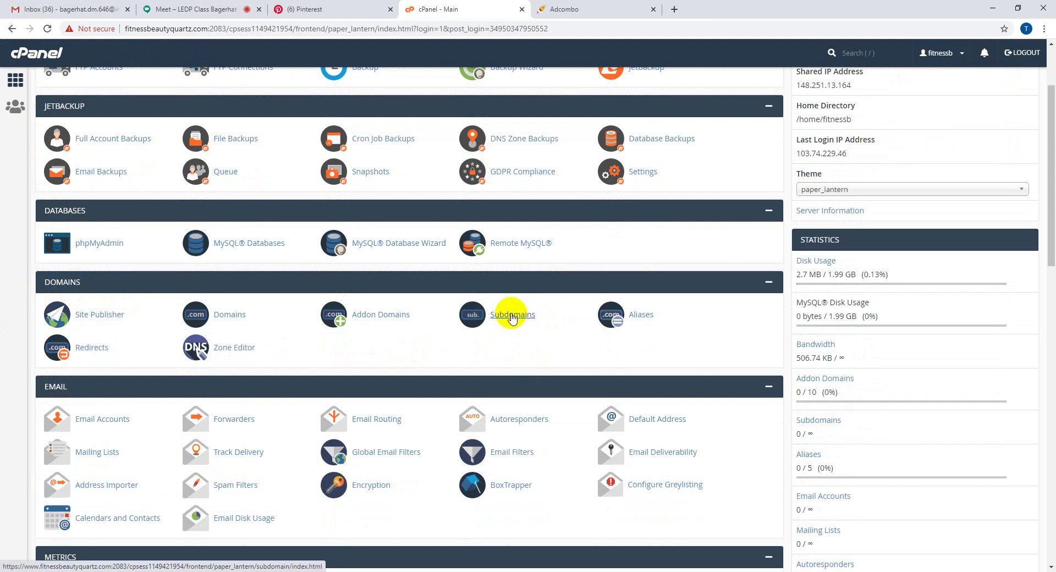
- On the Subdomains page, keep fitnessbeautyquartz.com as domain and enter dietplan as subdomain
{"action": "left_click", "coordinate": [512, 316]}
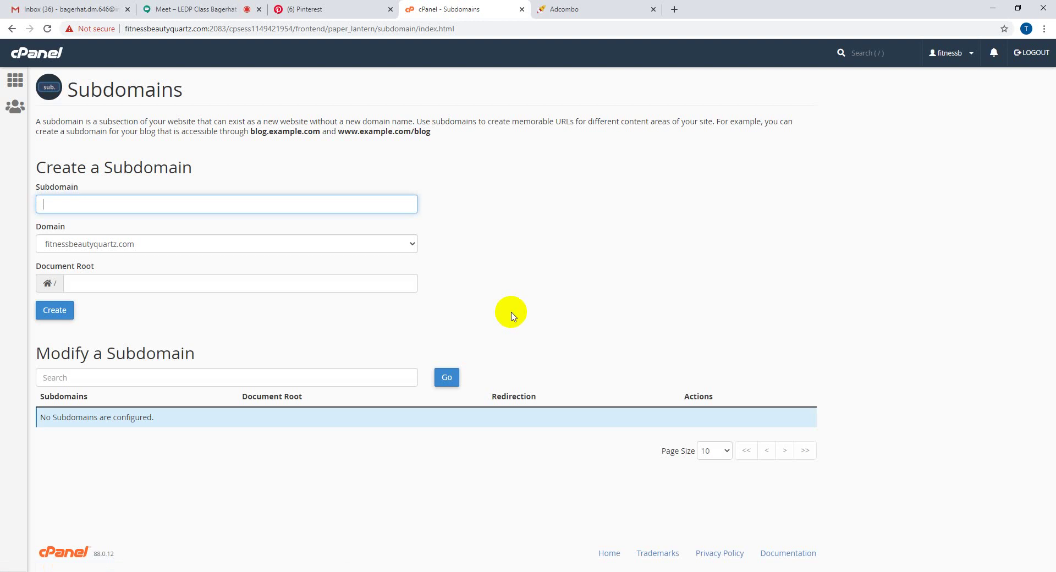
{"action": "left_click", "coordinate": [86, 246]}
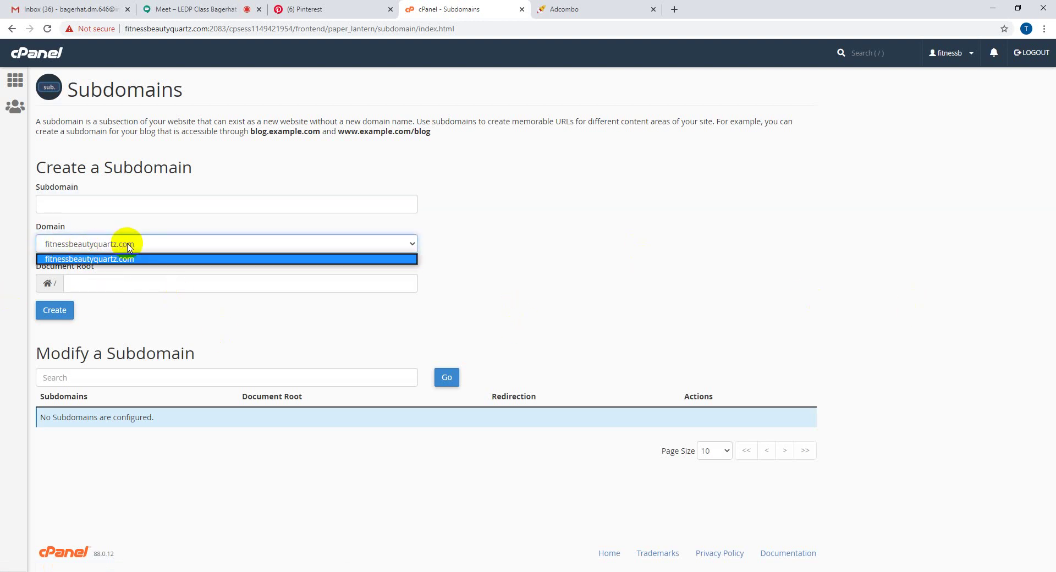
{"action": "left_click", "coordinate": [116, 259]}
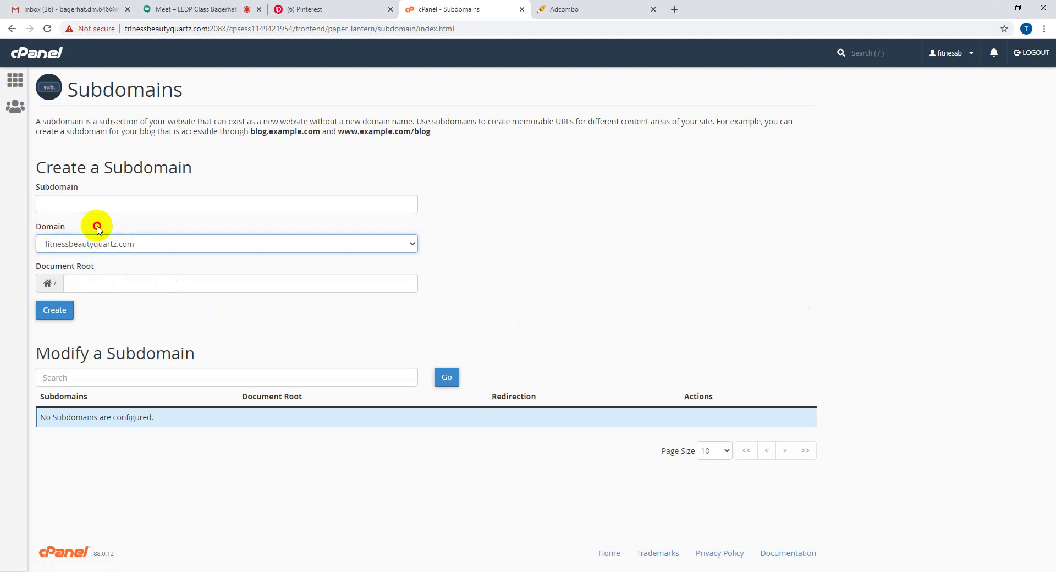
{"action": "double_click", "coordinate": [64, 225]}
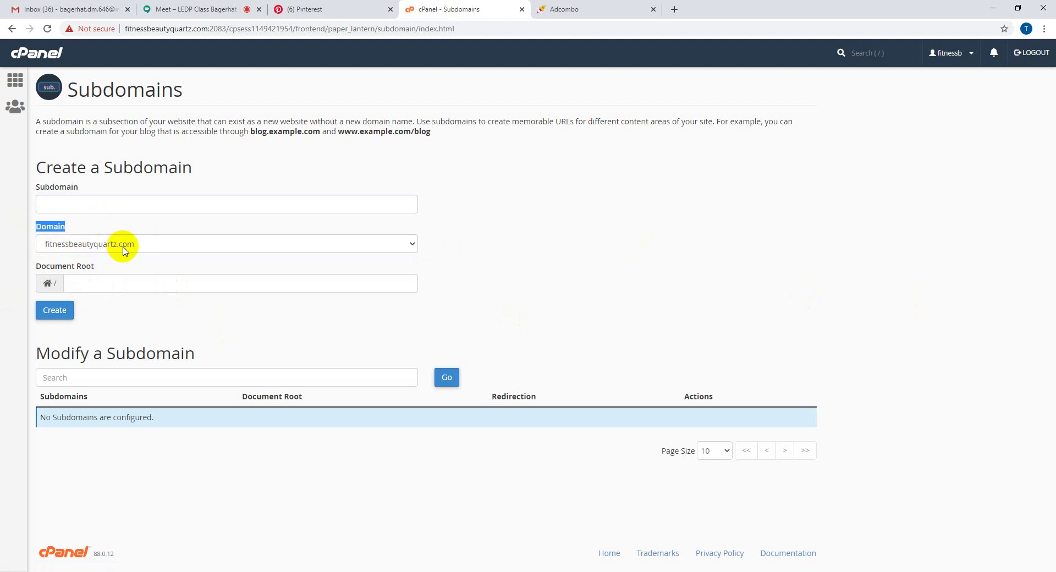
{"action": "left_click", "coordinate": [49, 204]}
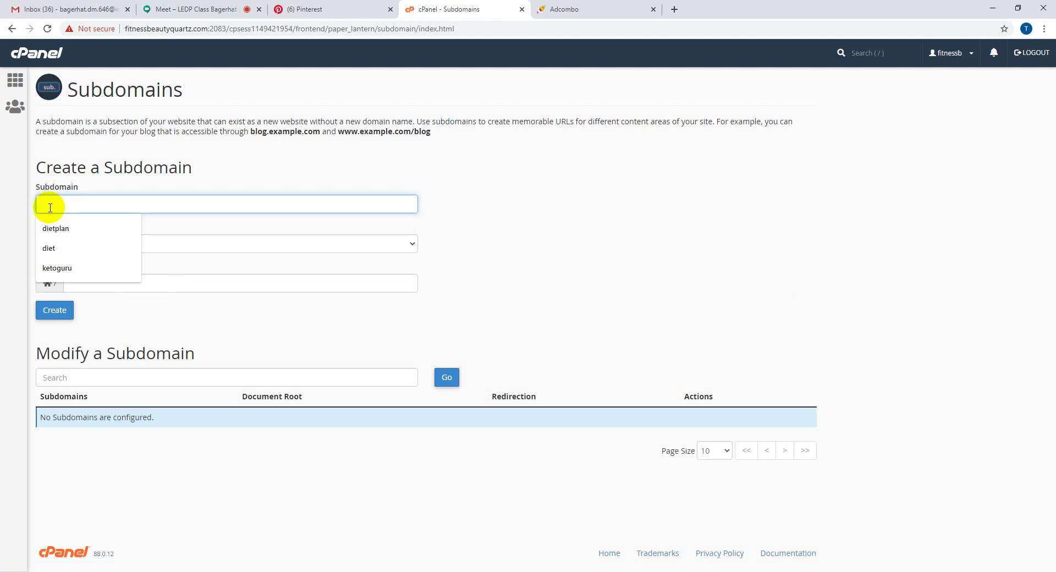
{"action": "left_click", "coordinate": [50, 226]}
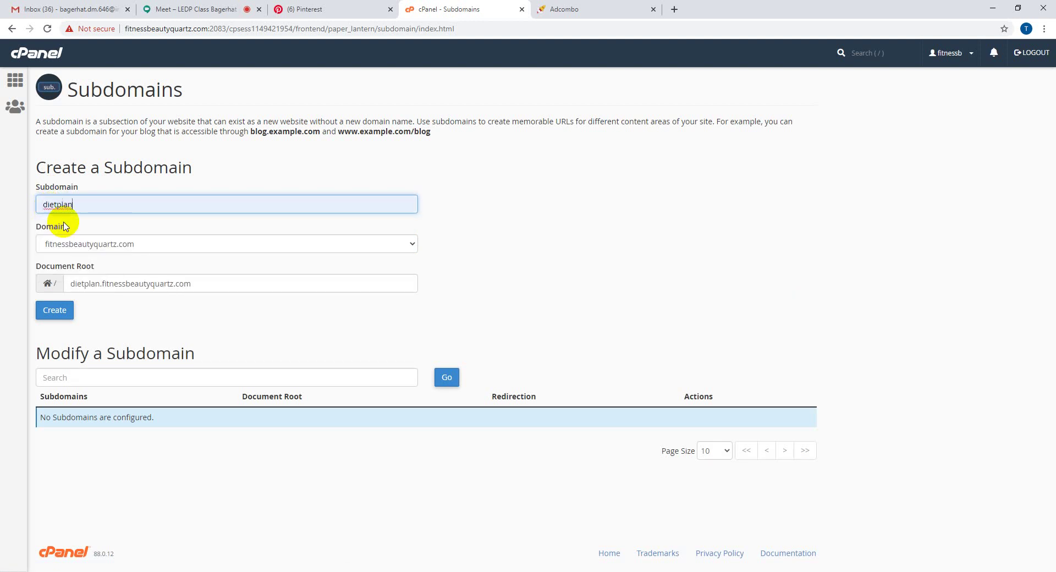
{"action": "left_click", "coordinate": [15, 198]}
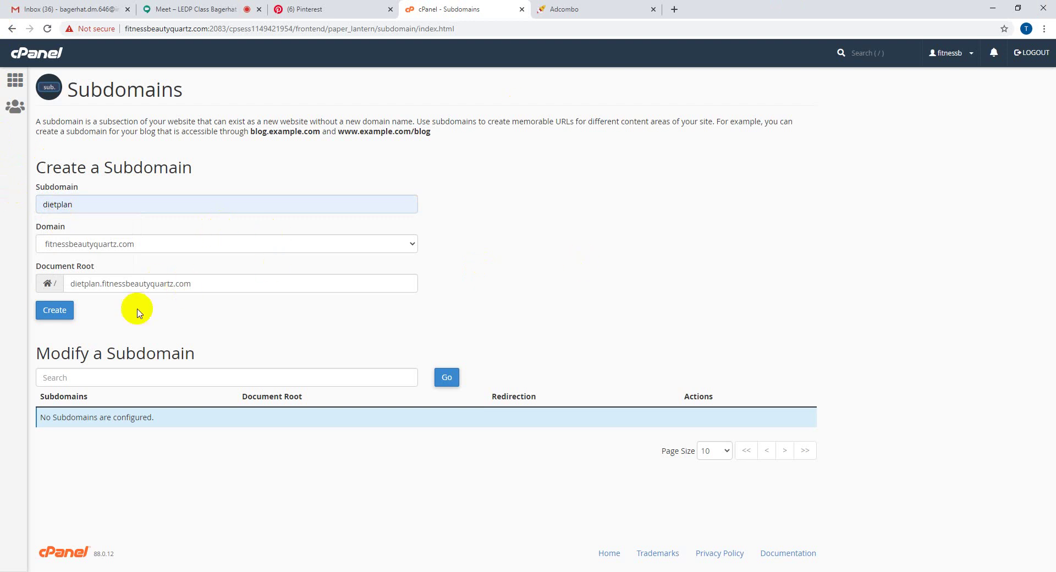
- Accept the auto-filled document root dietplan.fitnessbeautyquartz.com and create the subdomain
{"action": "left_click_drag", "start_coordinate": [69, 284], "coordinate": [205, 283]}
{"action": "left_click", "coordinate": [205, 283]}
{"action": "left_click", "coordinate": [260, 294]}
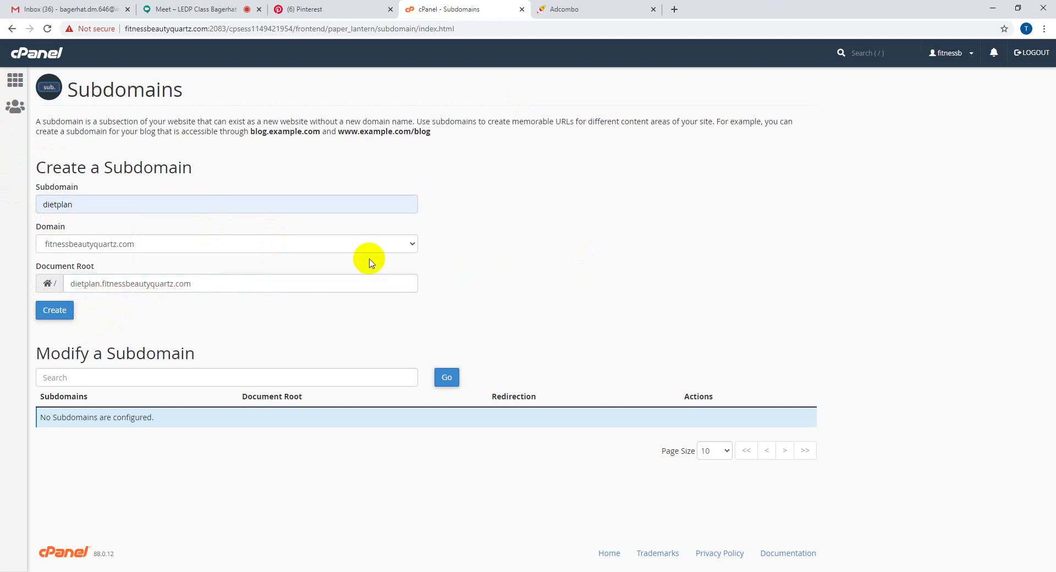
{"action": "left_click", "coordinate": [55, 312]}
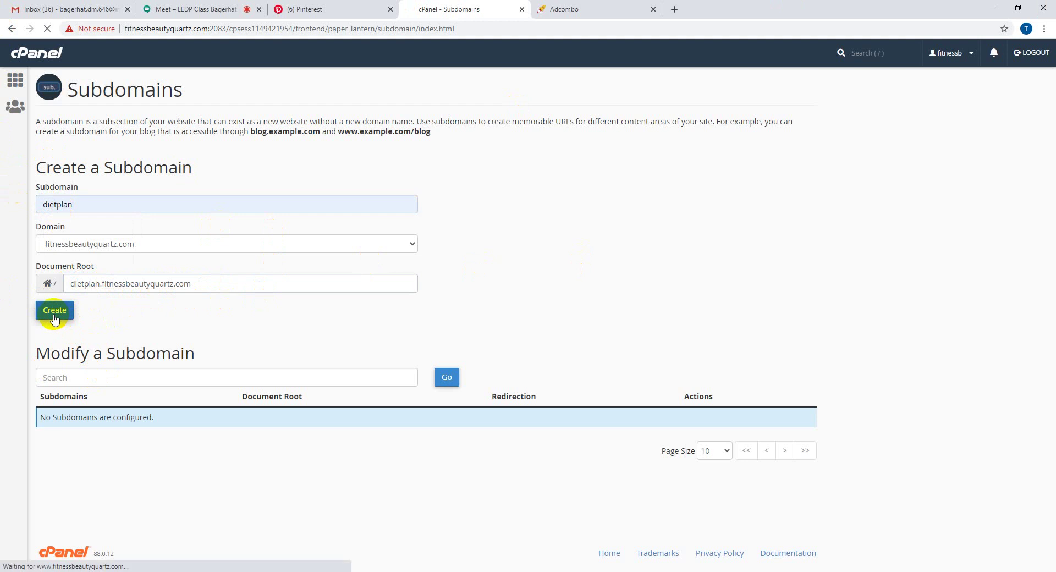
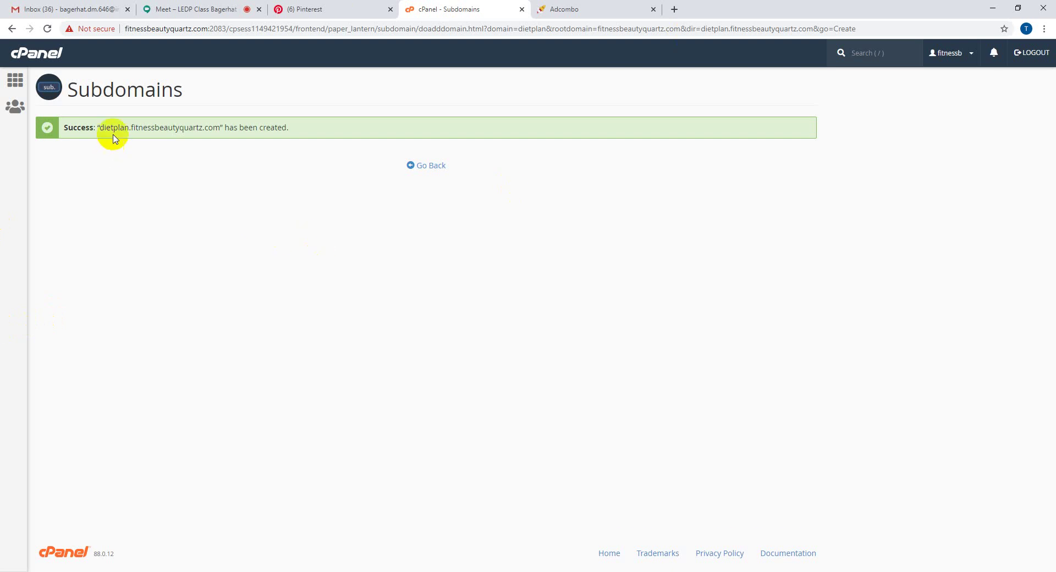
- Go back from the creation confirmation to the Subdomains list and sort it by Document Root
{"action": "left_click_drag", "start_coordinate": [100, 128], "coordinate": [220, 130]}
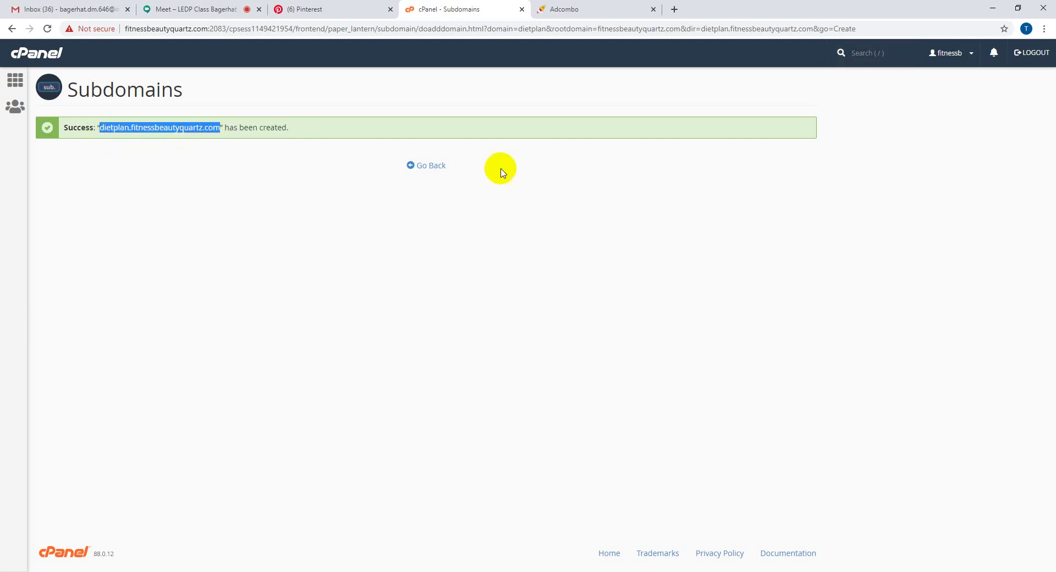
{"action": "left_click", "coordinate": [430, 167]}
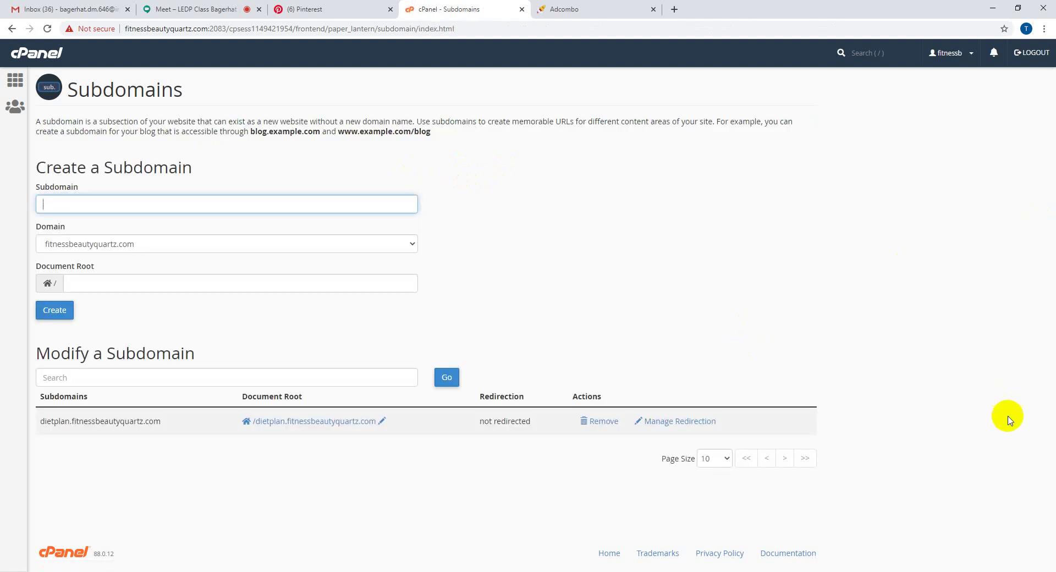
{"action": "left_click_drag", "start_coordinate": [37, 423], "coordinate": [297, 392]}
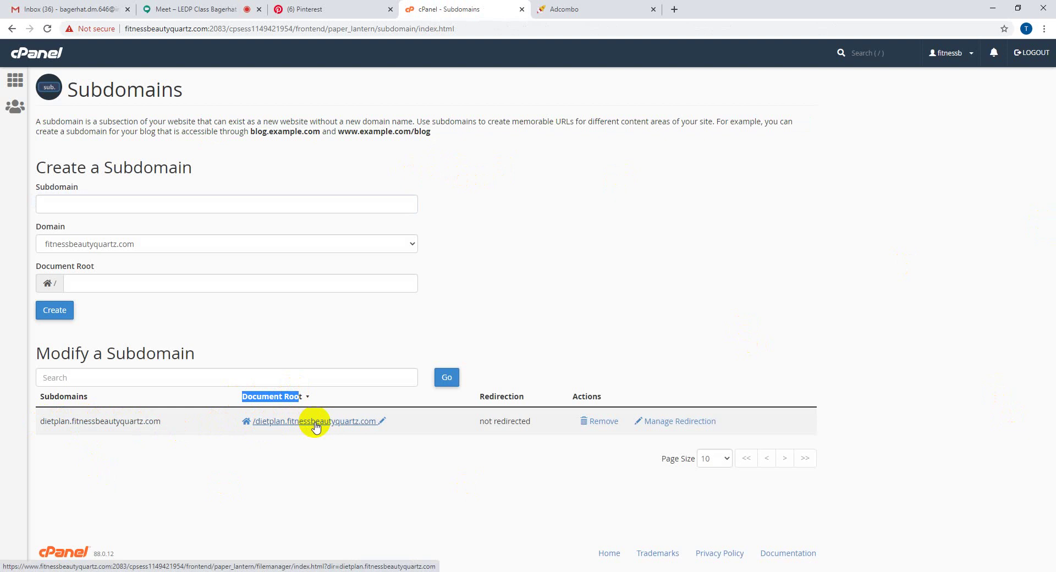
{"action": "left_click", "coordinate": [335, 398]}
{"action": "left_click", "coordinate": [336, 397]}
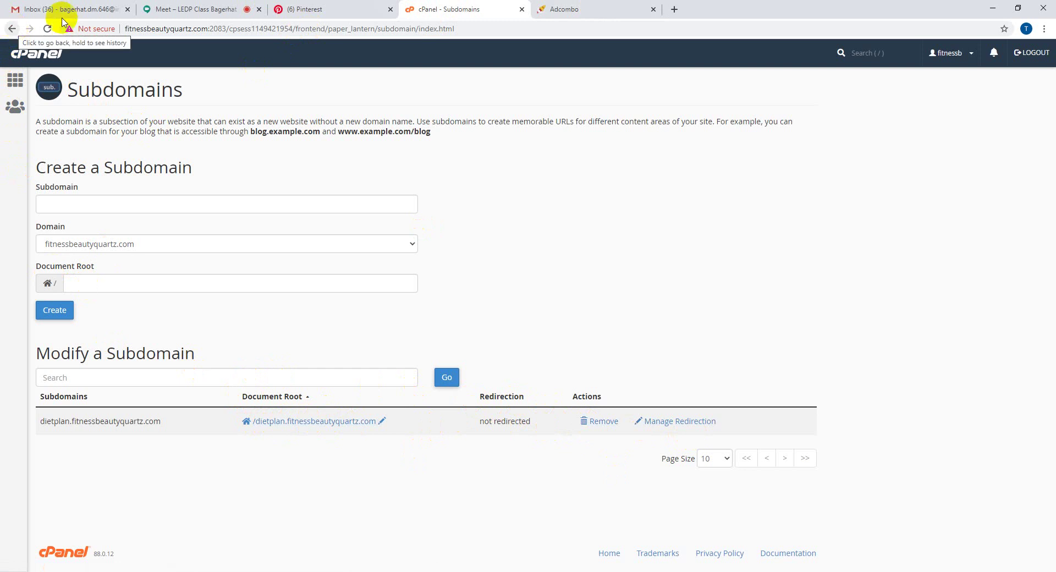
{"action": "left_click", "coordinate": [682, 427]}
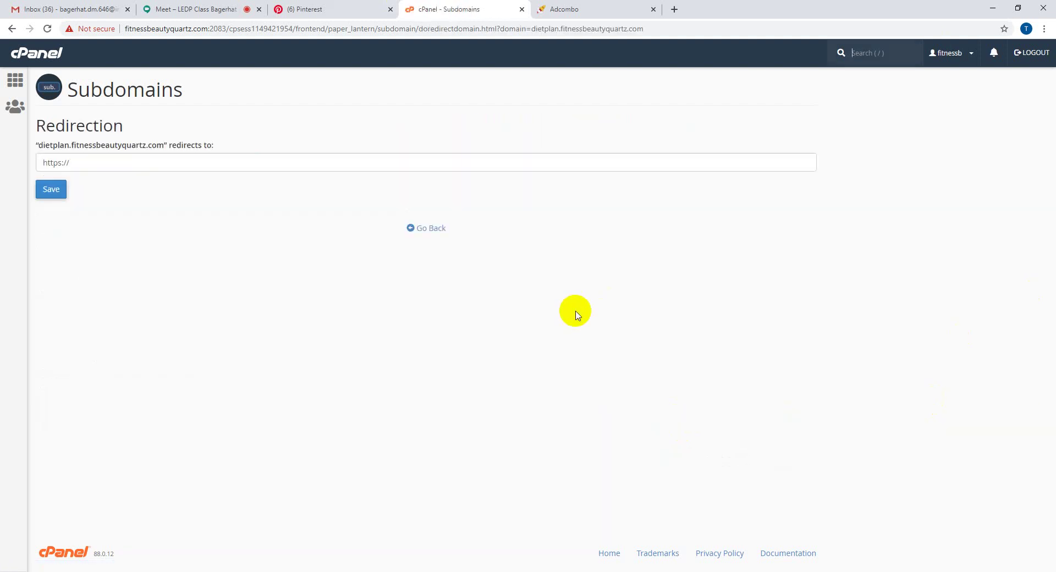
{"action": "left_click", "coordinate": [82, 163]}
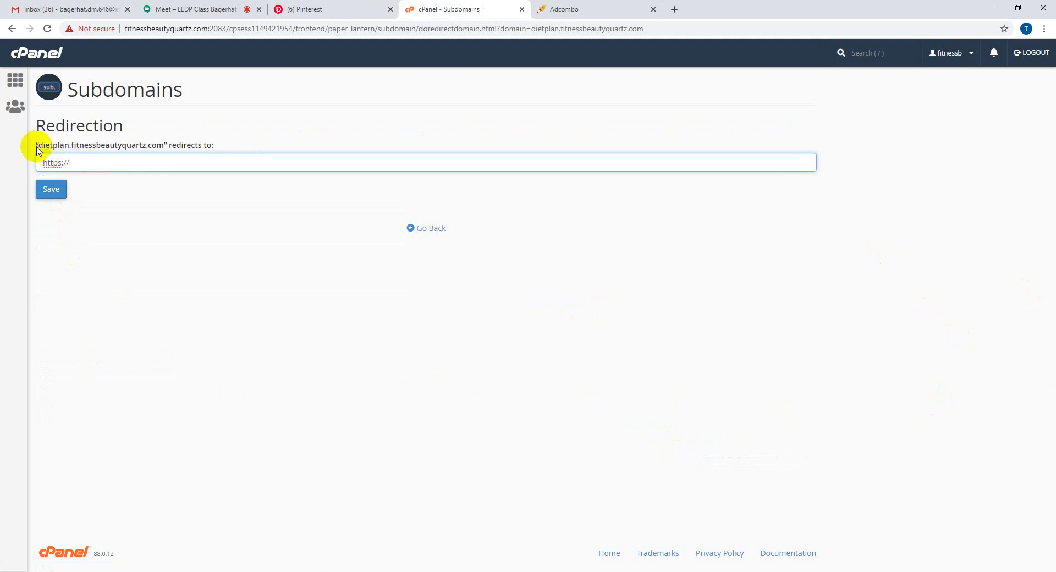
{"action": "left_click_drag", "start_coordinate": [40, 148], "coordinate": [162, 148]}
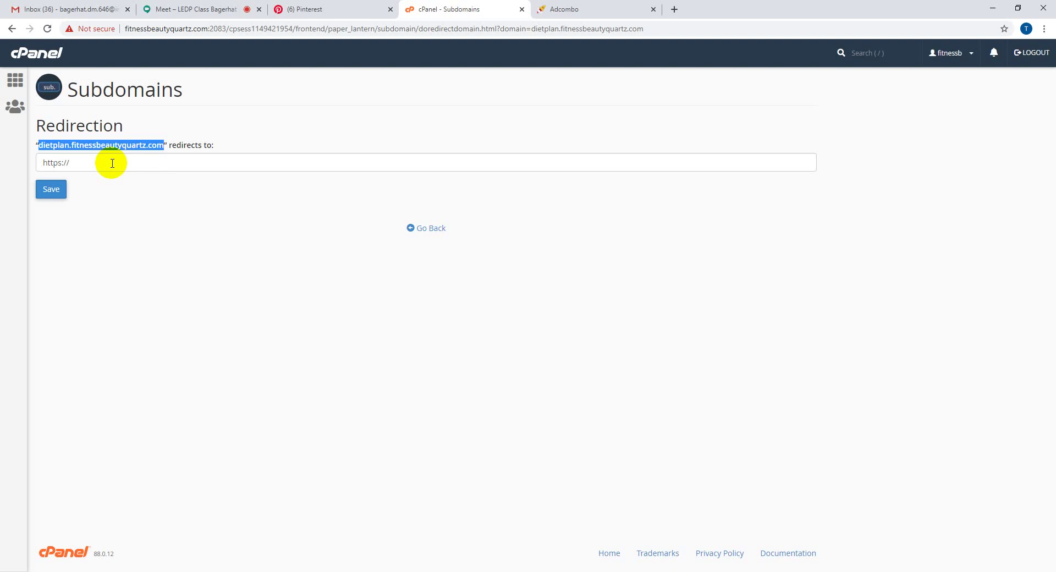
{"action": "left_click", "coordinate": [675, 10]}
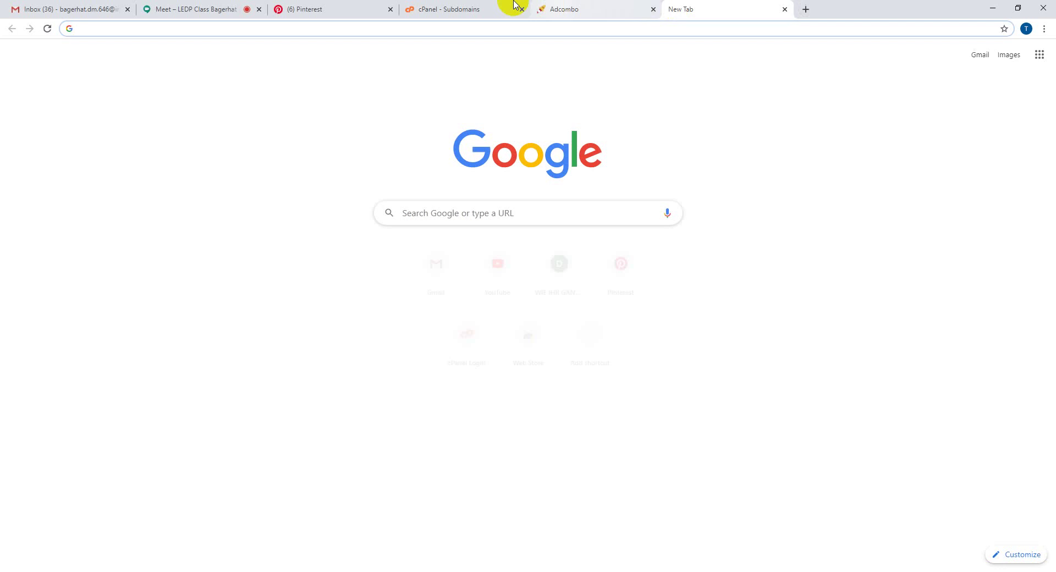
{"action": "left_click", "coordinate": [403, 30]}
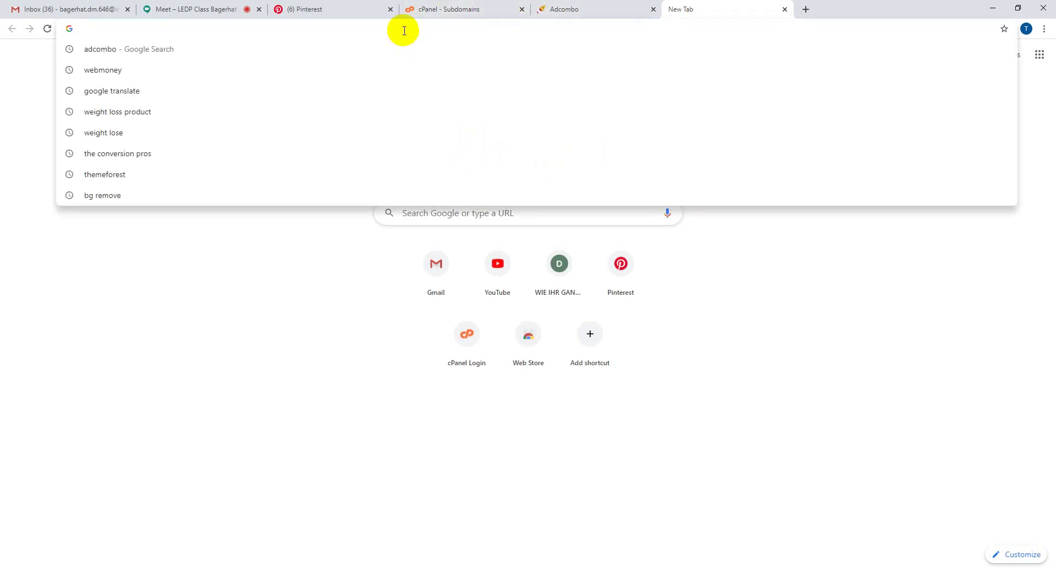
{"action": "type", "text": "dh"}
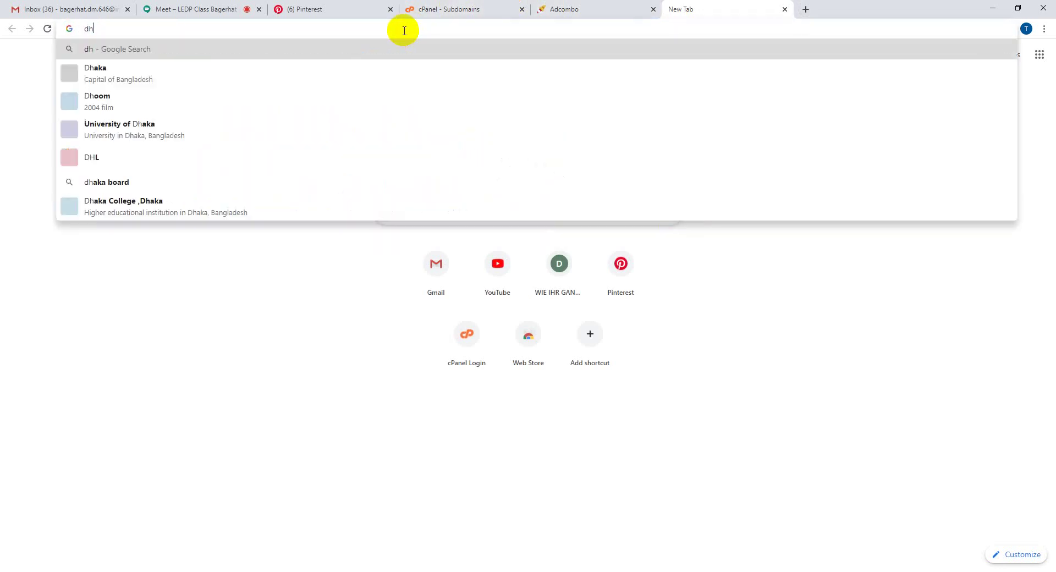
{"action": "type", "text": "aka"}
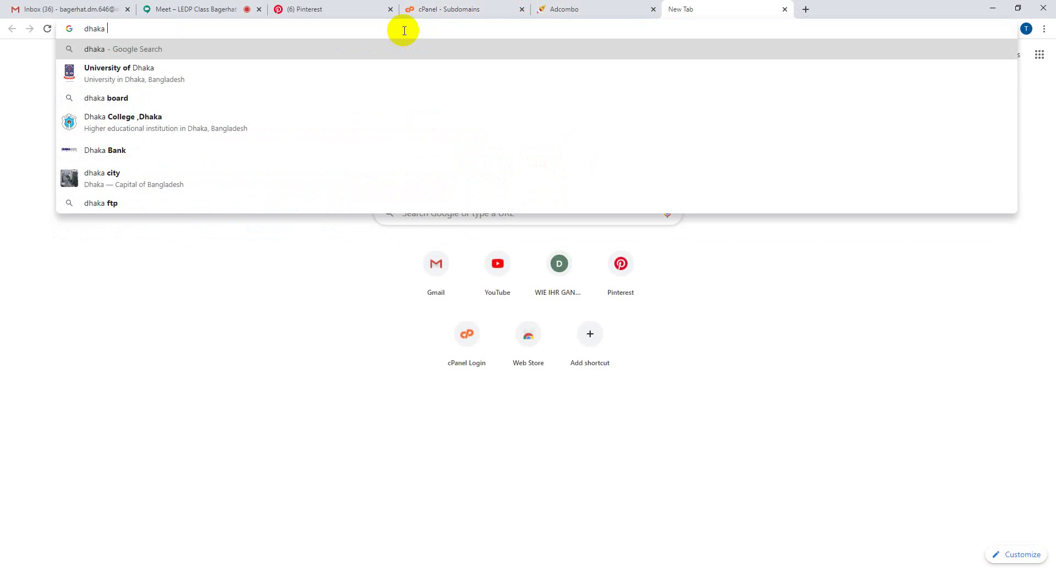
{"action": "type", "text": " spor"}
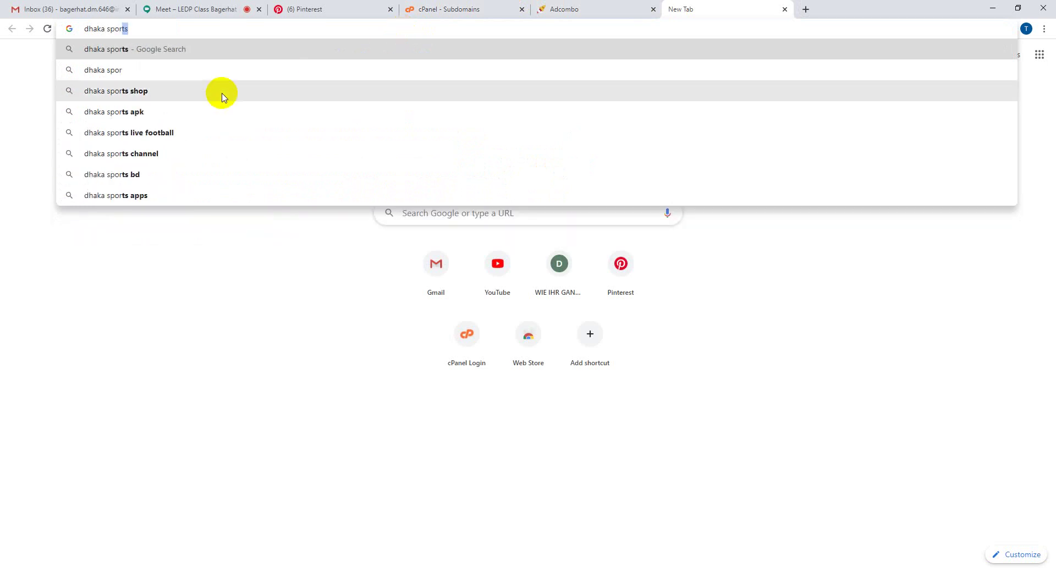
{"action": "type", "text": "ts"}
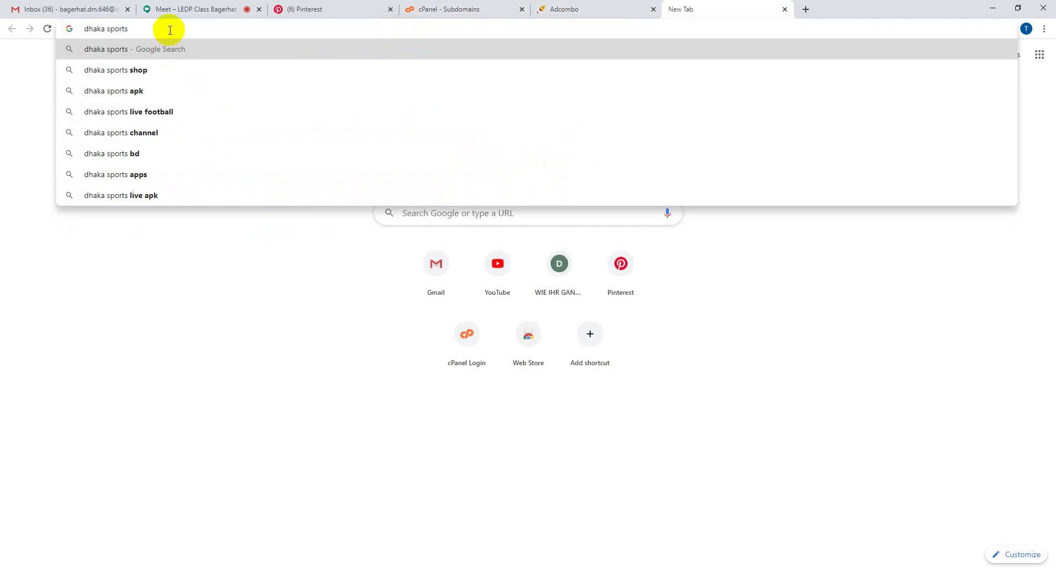
{"action": "key", "text": "Return"}
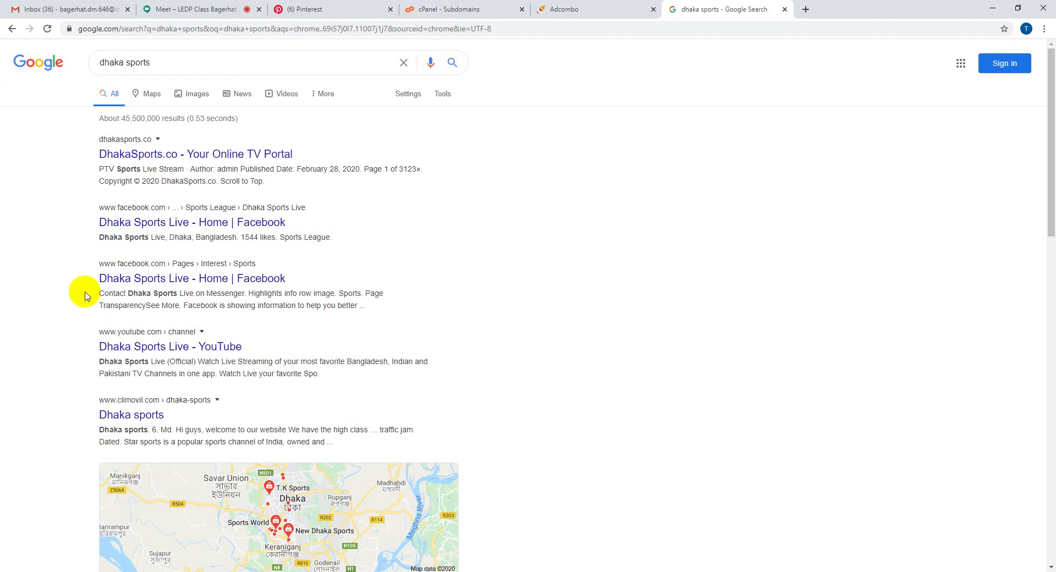
{"action": "left_click", "coordinate": [134, 154]}
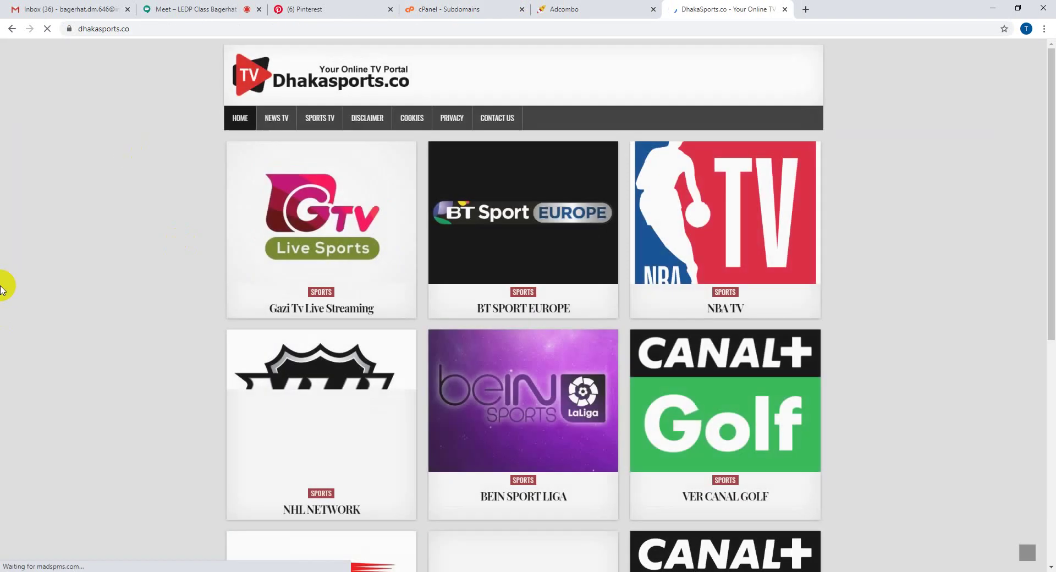
{"action": "scroll", "coordinate": [195, 244], "scroll_direction": "down", "scroll_amount": 7}
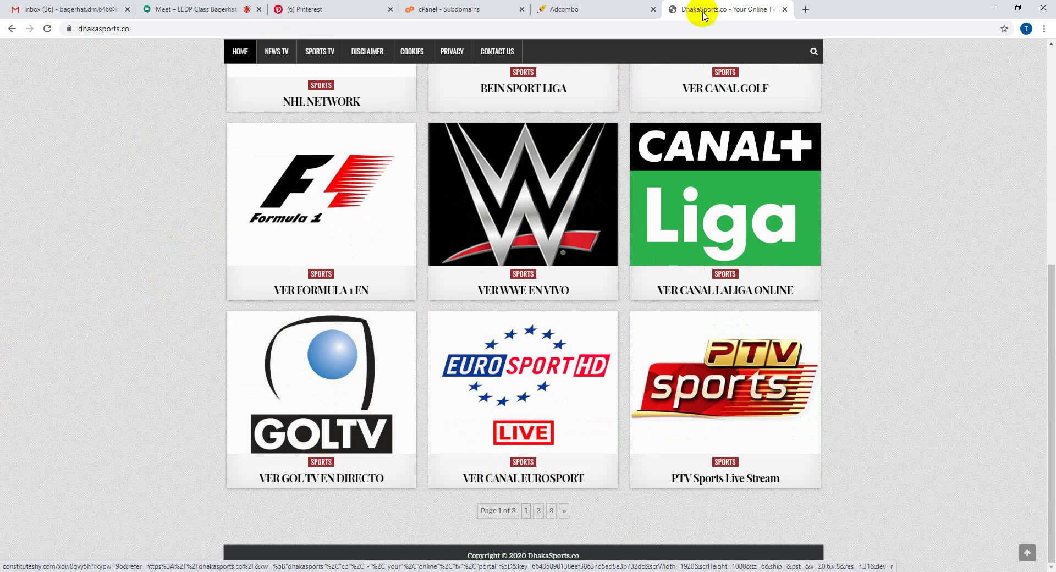
{"action": "left_click", "coordinate": [785, 10]}
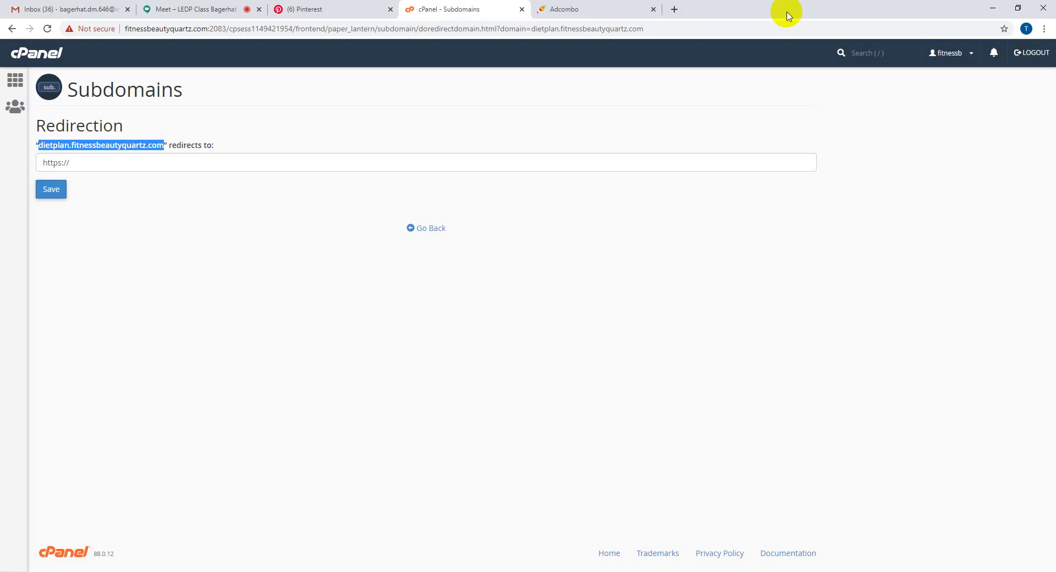
- Check the Google Meet and Adcombo tabs, then return to the cPanel redirection page
{"action": "left_click", "coordinate": [215, 5]}
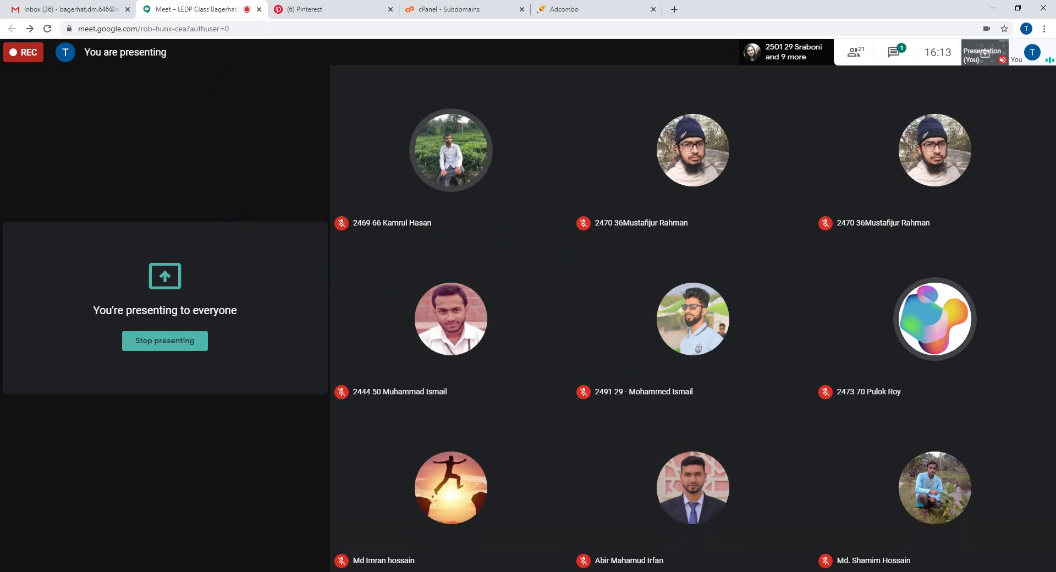
{"action": "left_click", "coordinate": [600, 8]}
{"action": "left_click", "coordinate": [411, 6]}
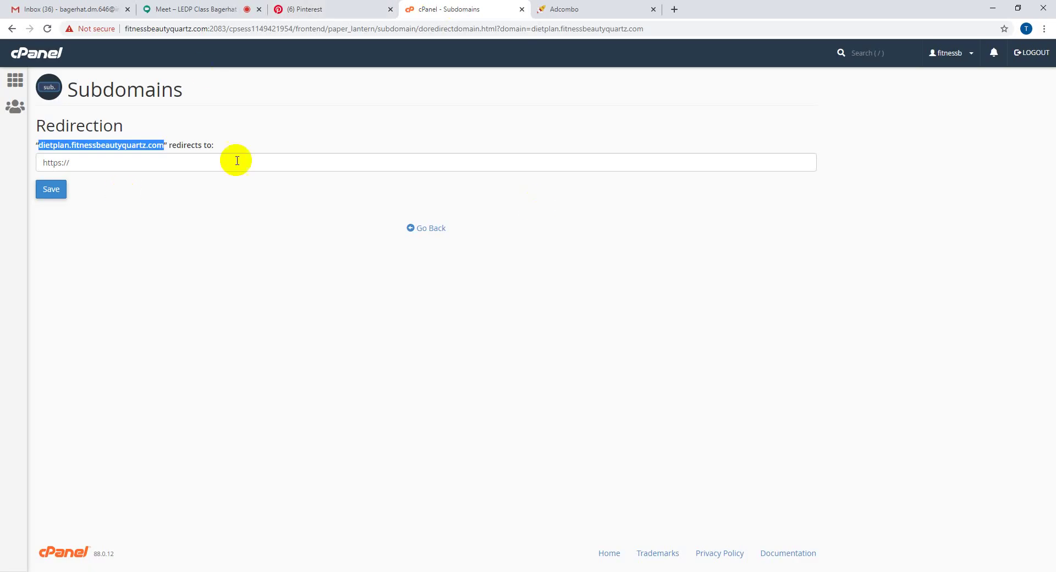
{"action": "left_click", "coordinate": [45, 154]}
- Leave the dietplan redirection page unsaved and go back to the Subdomains page
{"action": "left_click", "coordinate": [77, 162]}
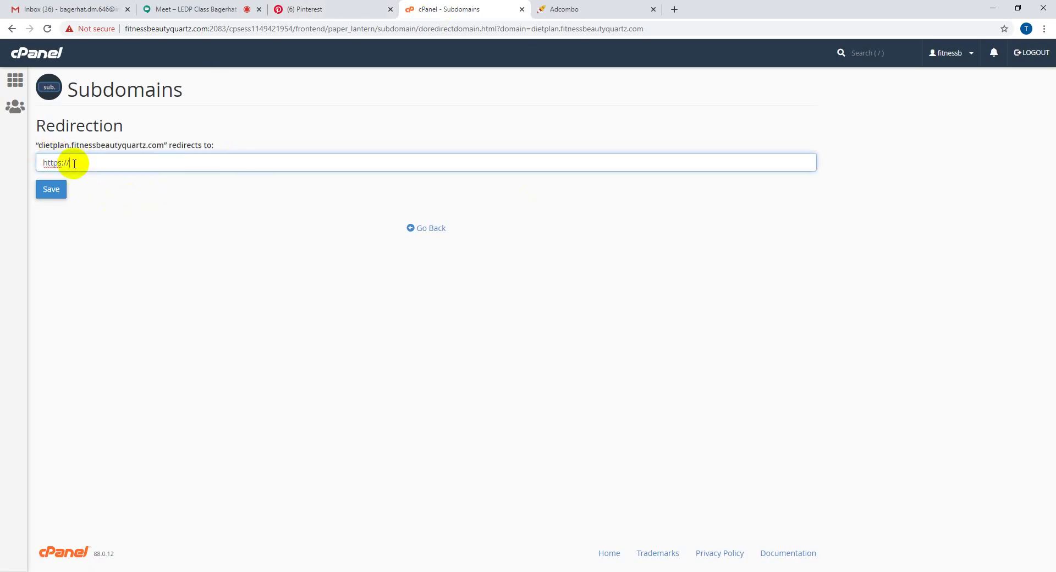
{"action": "left_click_drag", "start_coordinate": [39, 147], "coordinate": [179, 144]}
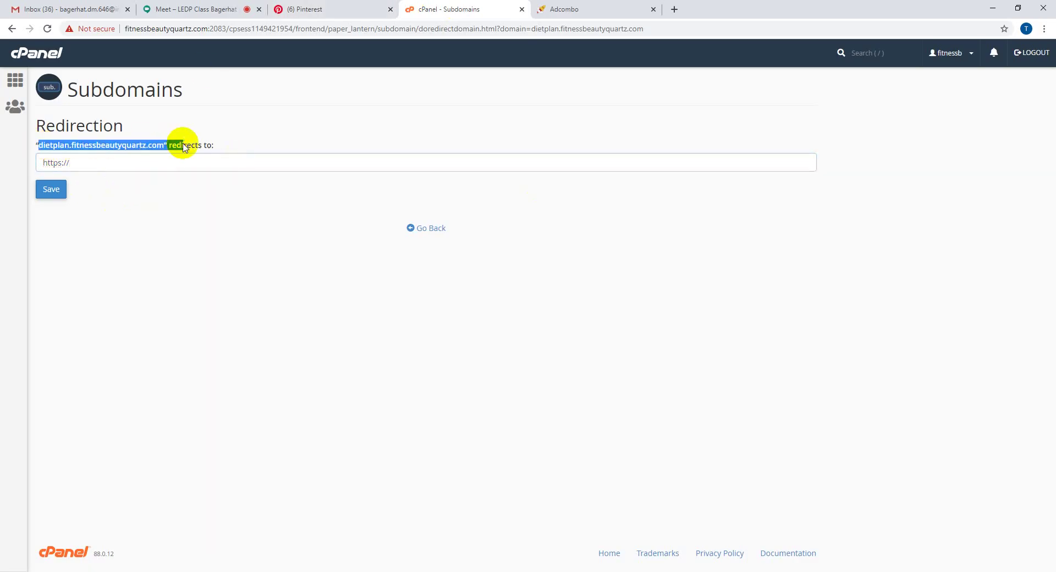
{"action": "left_click", "coordinate": [146, 167]}
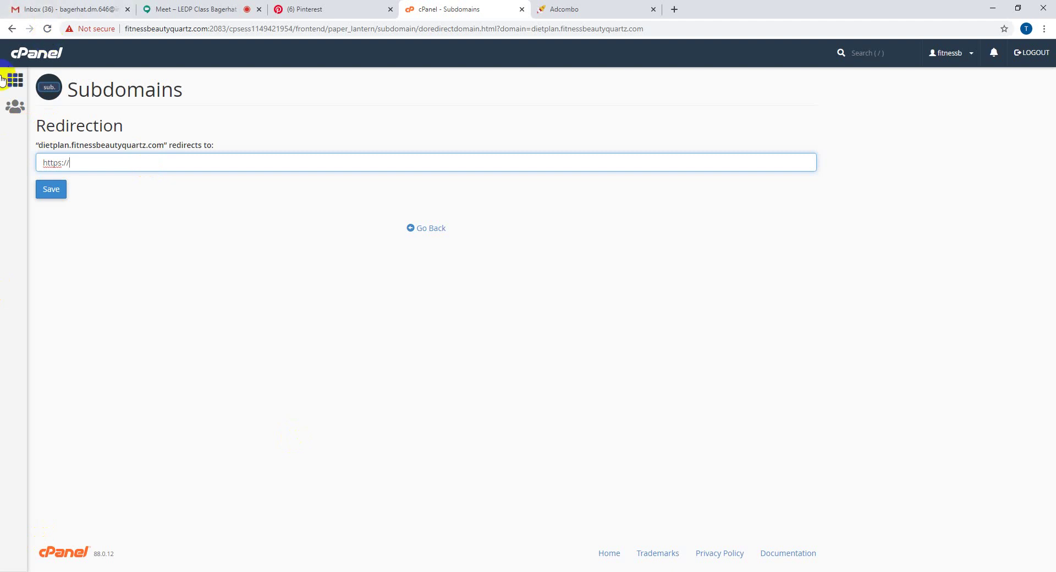
{"action": "left_click", "coordinate": [13, 30]}
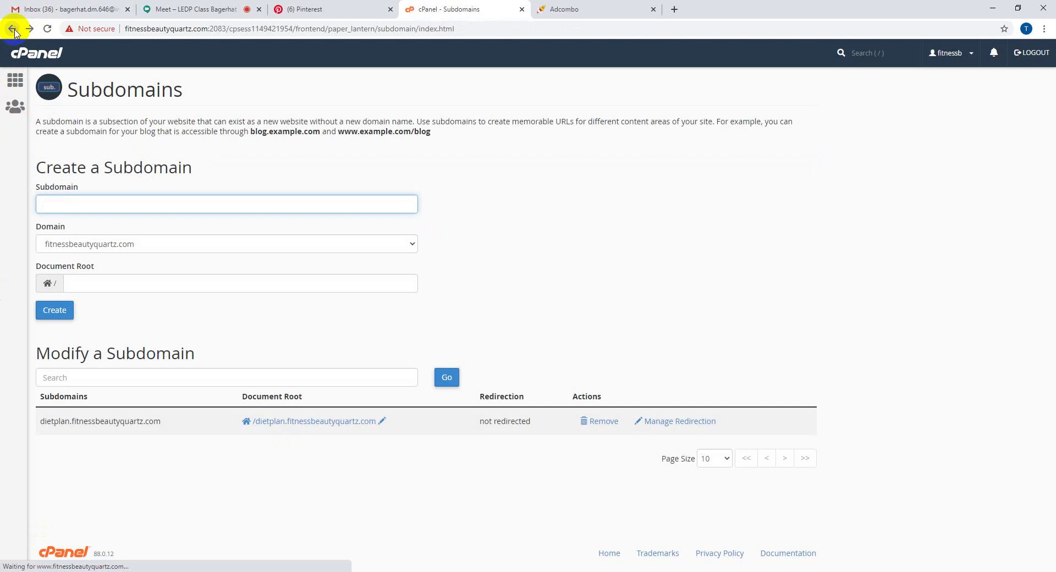
{"action": "left_click", "coordinate": [13, 30]}
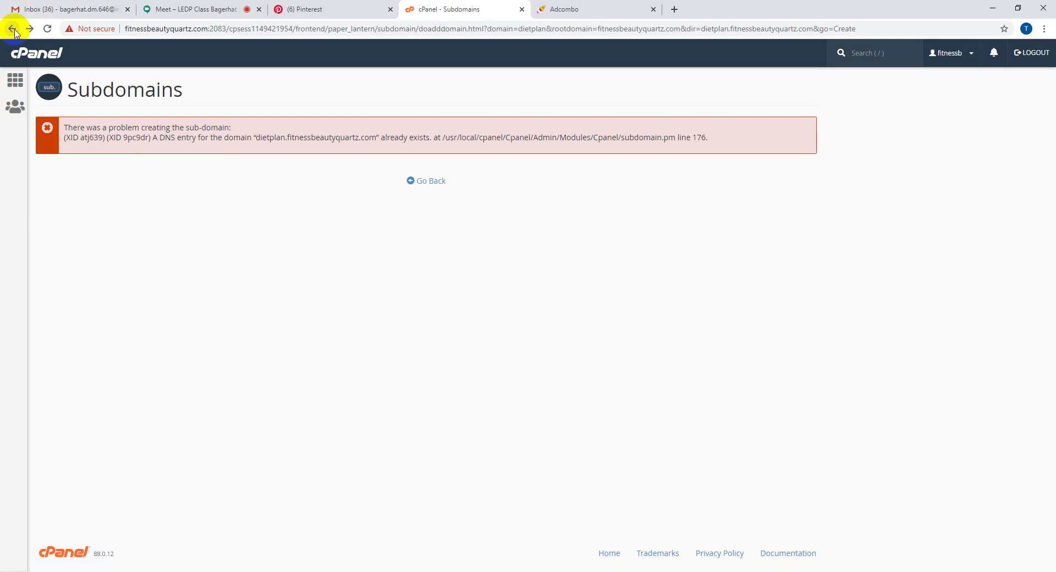
{"action": "left_click", "coordinate": [419, 185]}
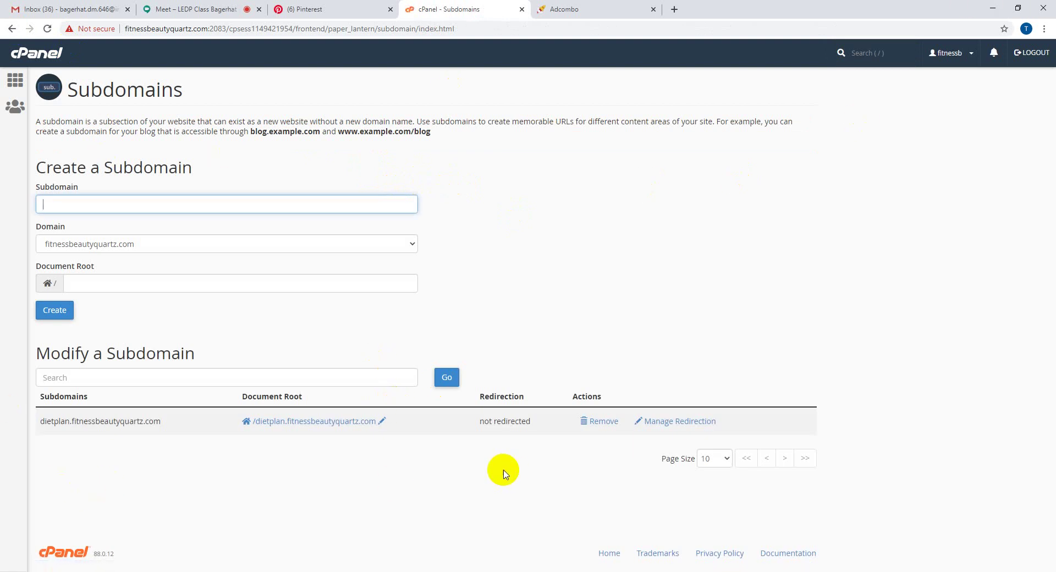
{"action": "left_click", "coordinate": [225, 28]}
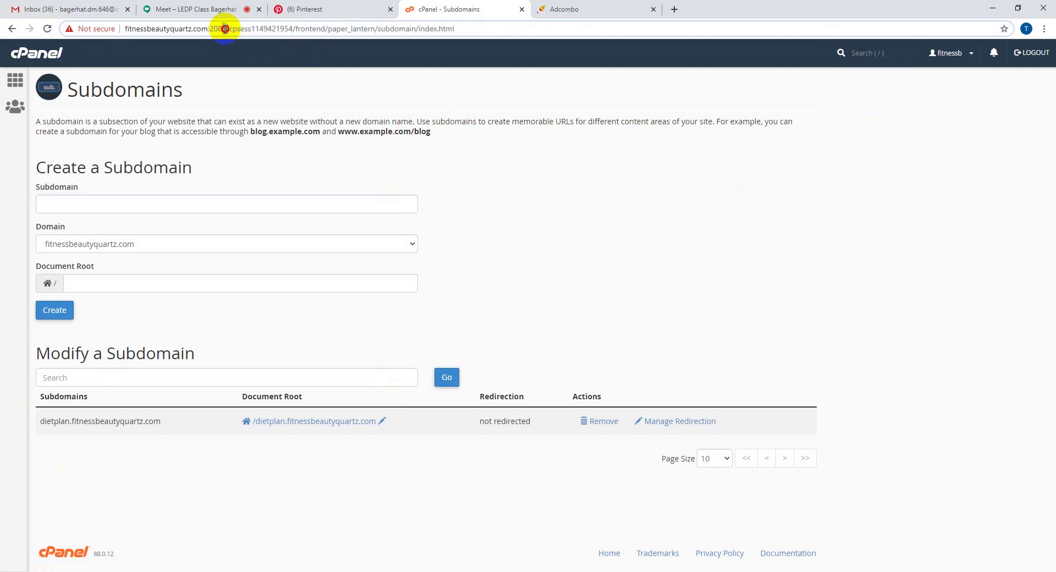
{"action": "left_click", "coordinate": [674, 10]}
{"action": "left_click", "coordinate": [527, 28]}
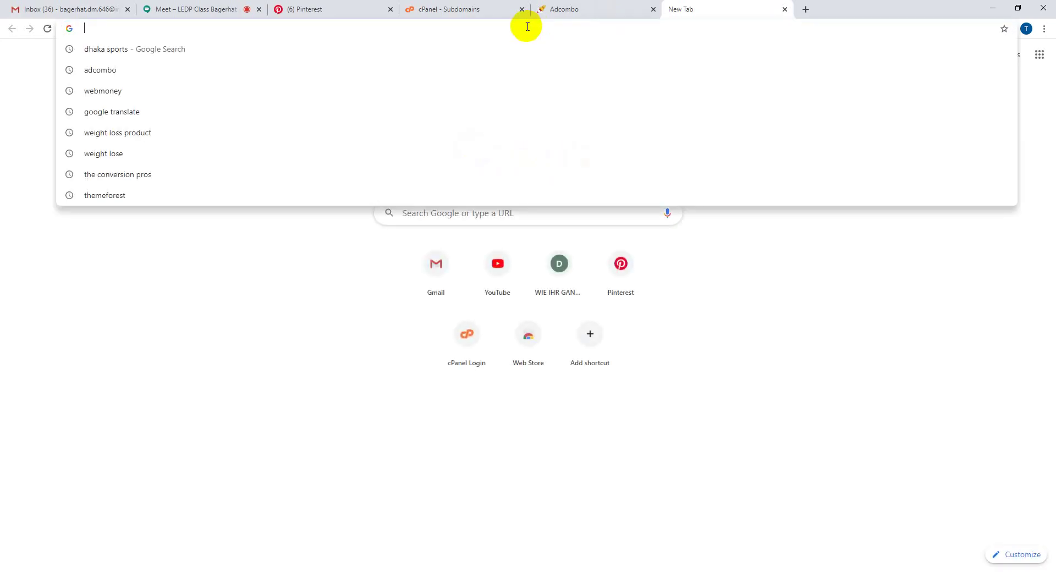
{"action": "left_click", "coordinate": [352, 9]}
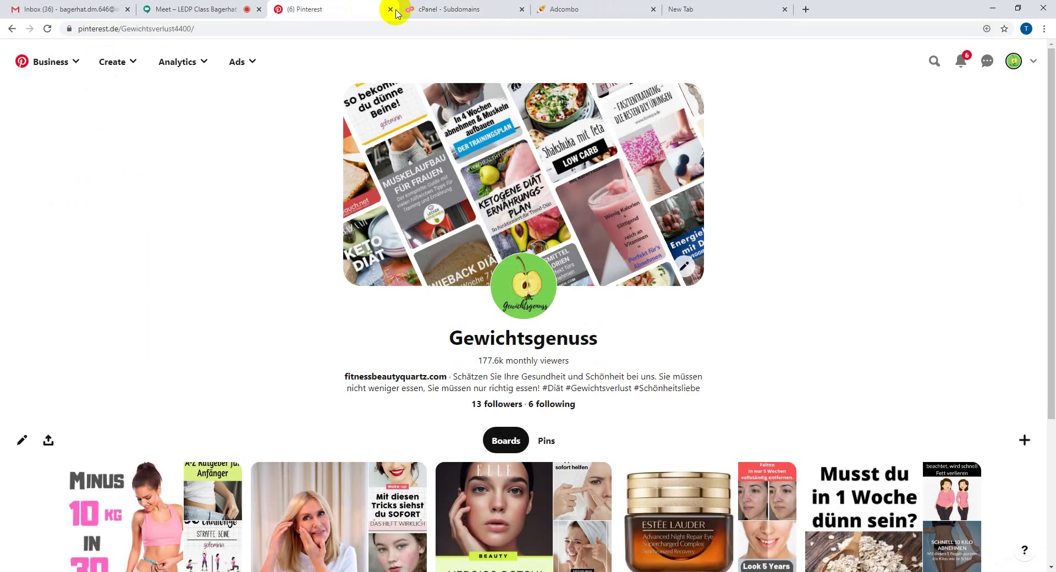
{"action": "left_click", "coordinate": [399, 10]}
{"action": "left_click", "coordinate": [521, 26]}
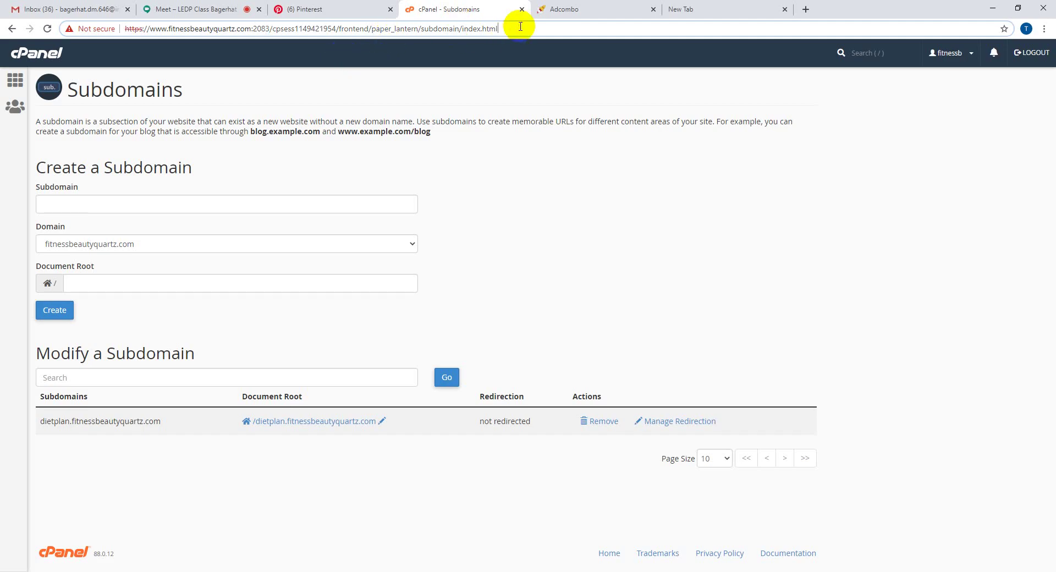
{"action": "left_click_drag", "start_coordinate": [520, 26], "coordinate": [291, 21]}
{"action": "left_click_drag", "start_coordinate": [275, 20], "coordinate": [269, 25]}
{"action": "key", "text": "BackSpace"}
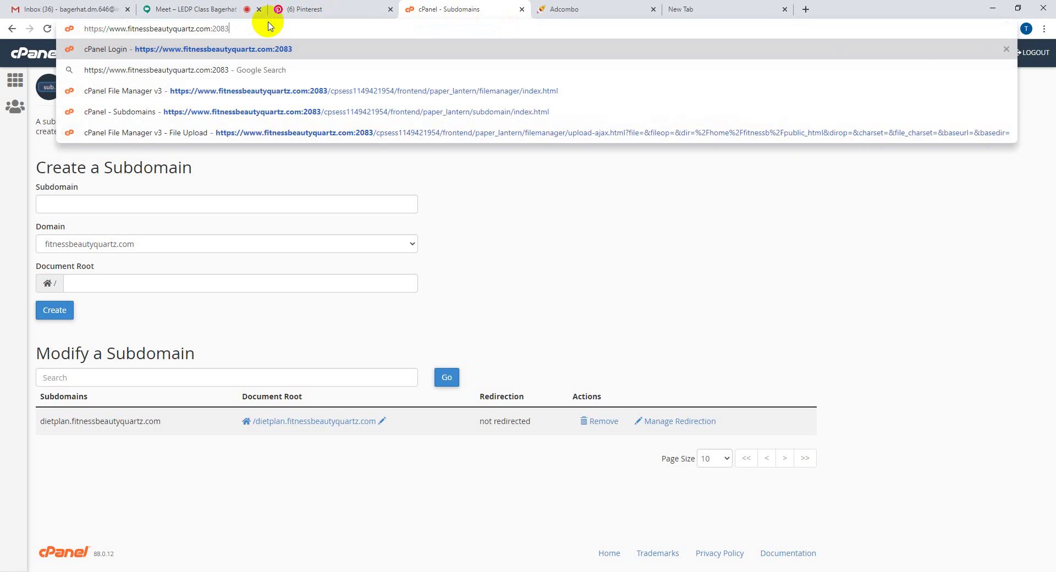
{"action": "key", "text": "Return"}
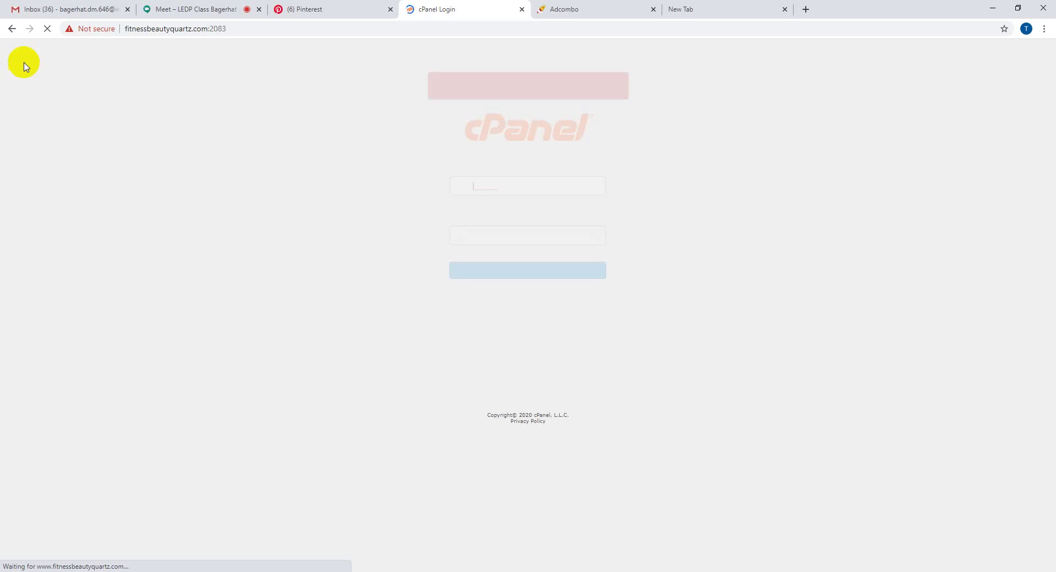
{"action": "left_click", "coordinate": [512, 238]}
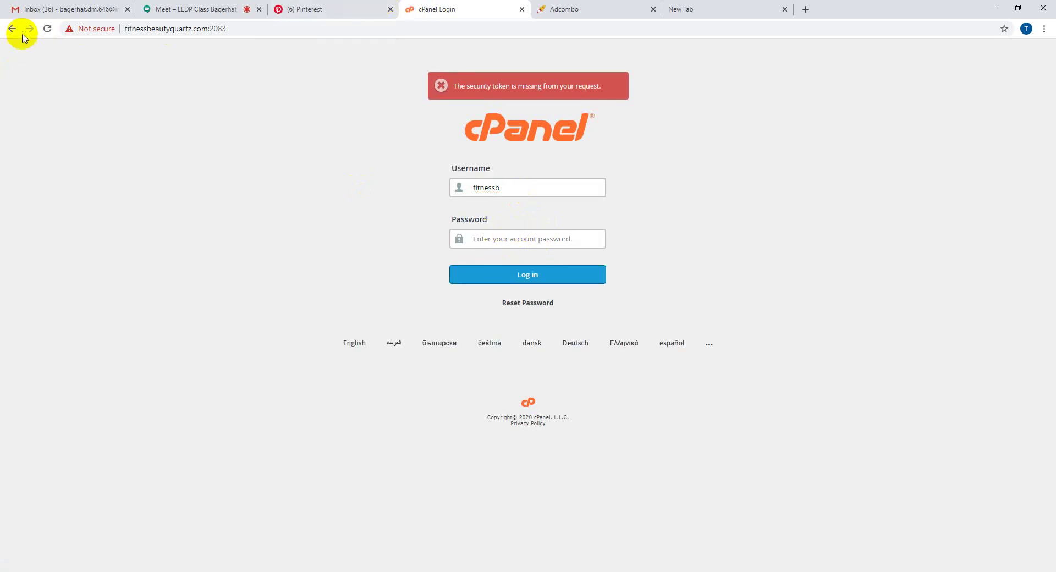
{"action": "left_click", "coordinate": [47, 29]}
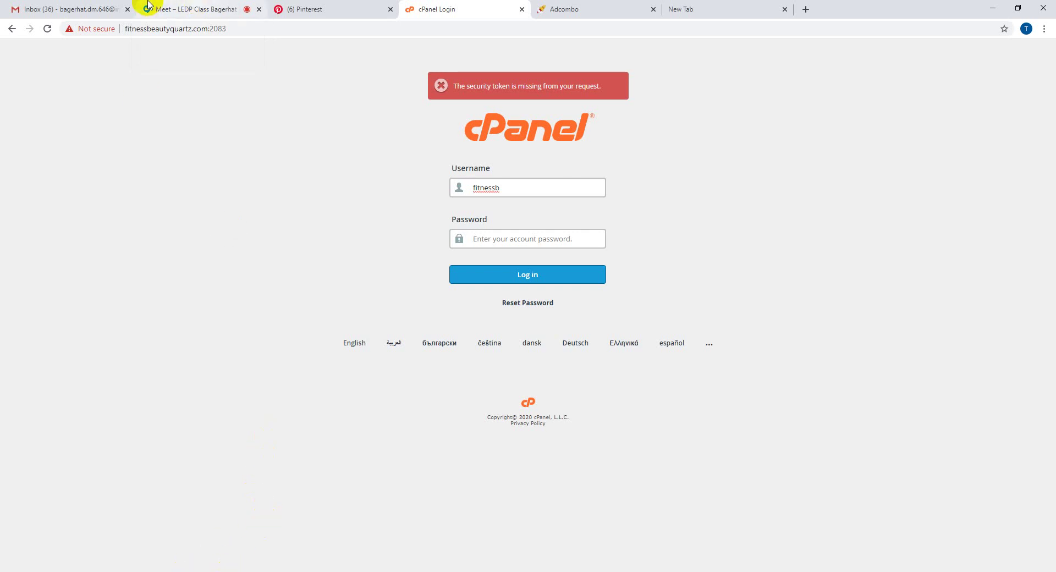
- Copy the account password from the last Google Meet chat message, then return to cPanel login
{"action": "left_click", "coordinate": [171, 9]}
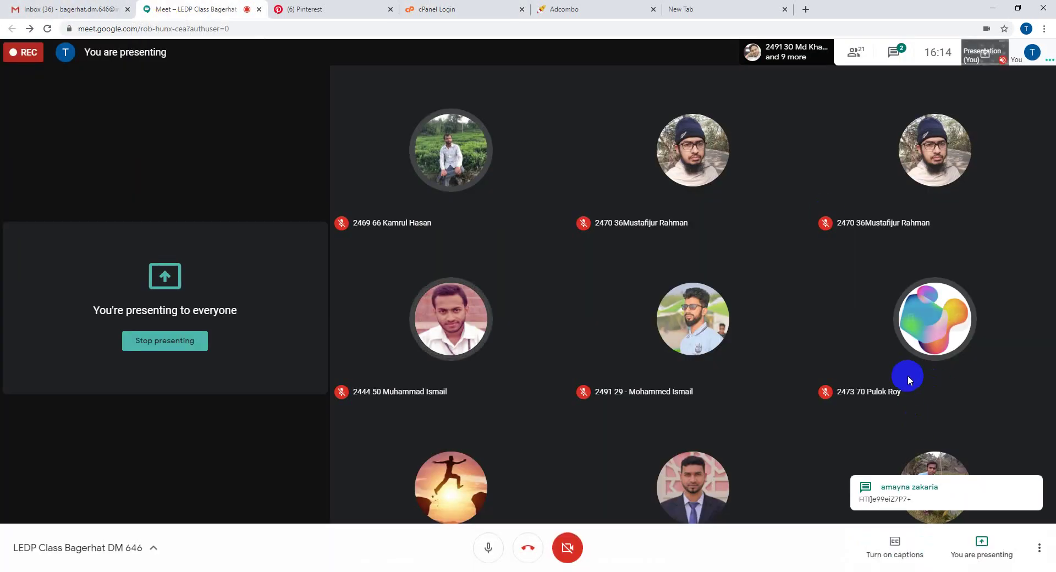
{"action": "left_click", "coordinate": [893, 51]}
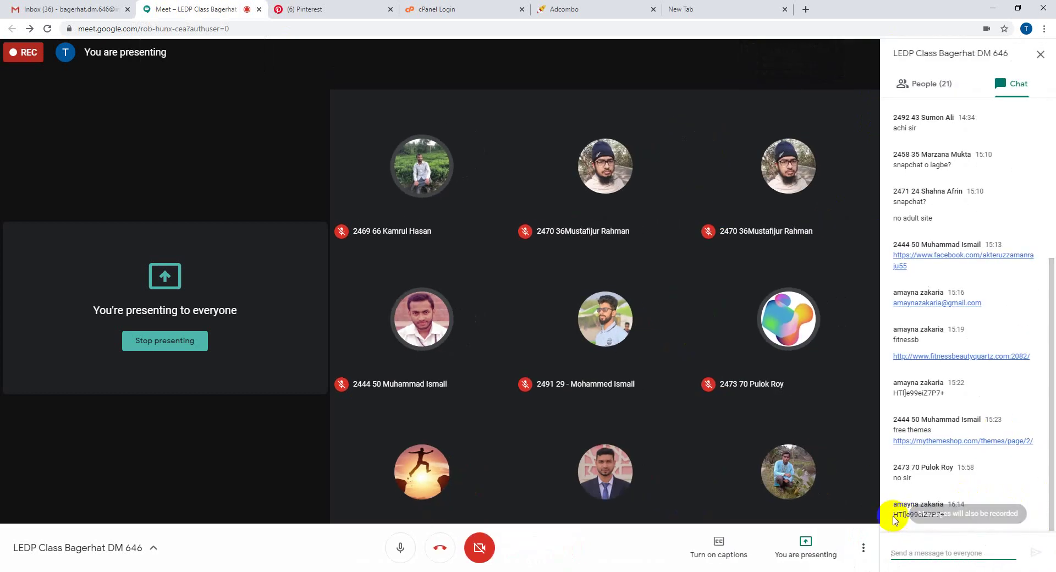
{"action": "double_click", "coordinate": [896, 515]}
{"action": "triple_click", "coordinate": [895, 515]}
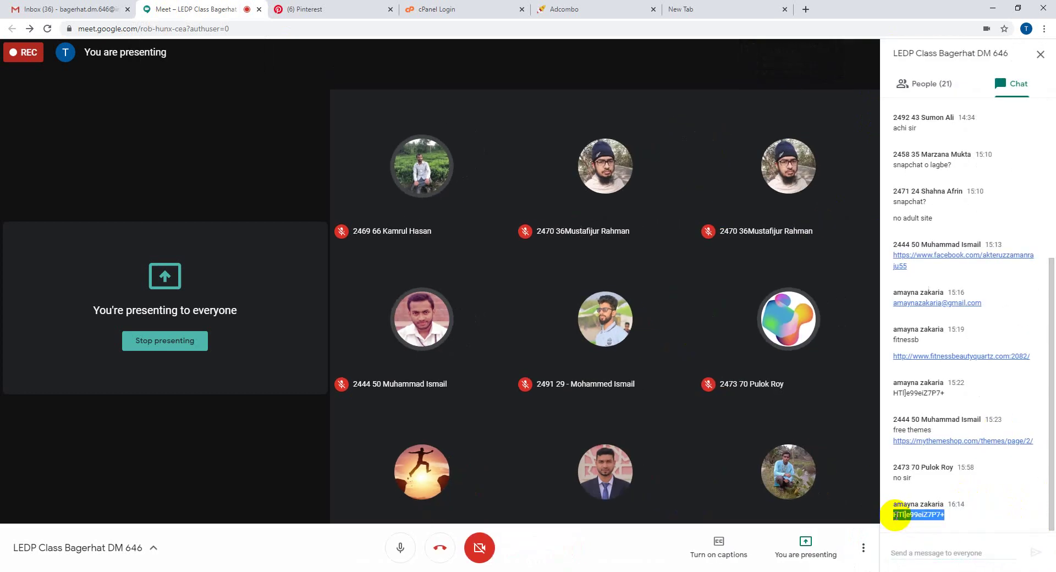
{"action": "left_click", "coordinate": [443, 8]}
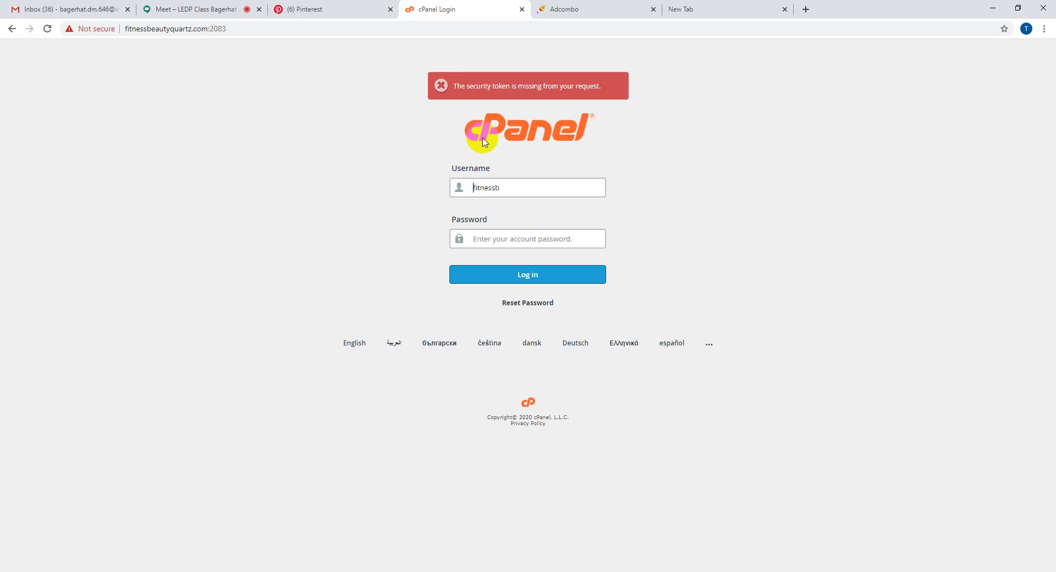
- Paste the copied account password and log back into cPanel
{"action": "left_click", "coordinate": [516, 238]}
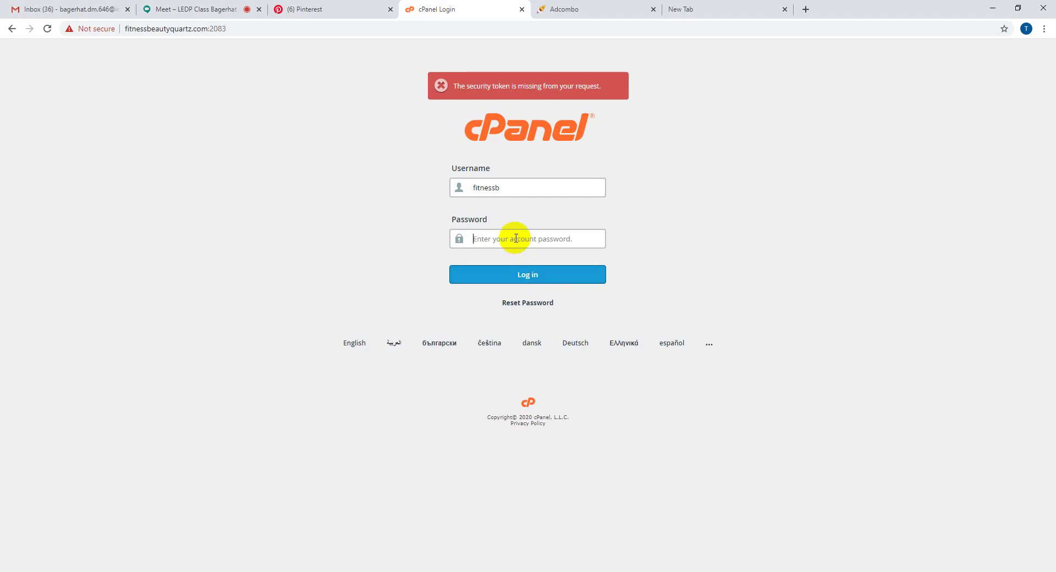
{"action": "key", "text": "ctrl+v"}
{"action": "left_click", "coordinate": [512, 275]}
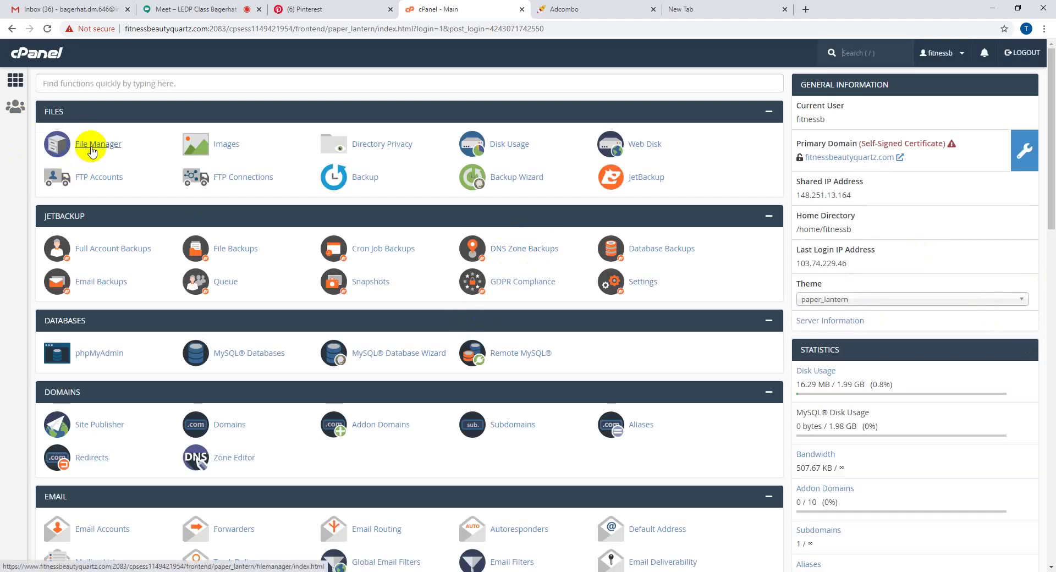
- In File Manager, browse public_html, go up a level and open the dietplan.fitnessbeautyquartz.com folder
{"action": "left_click", "coordinate": [85, 145]}
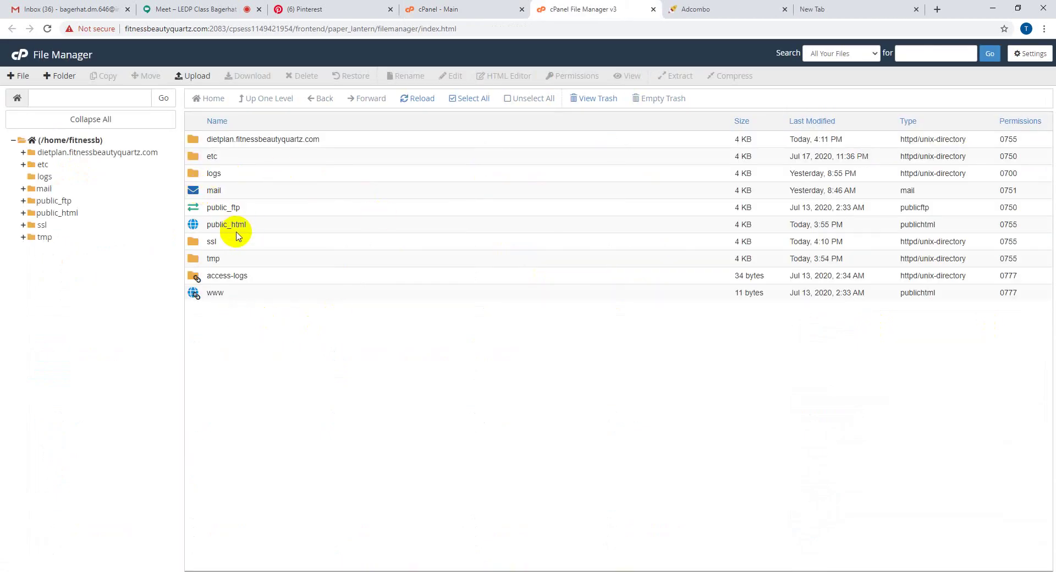
{"action": "left_click_drag", "start_coordinate": [208, 225], "coordinate": [269, 225]}
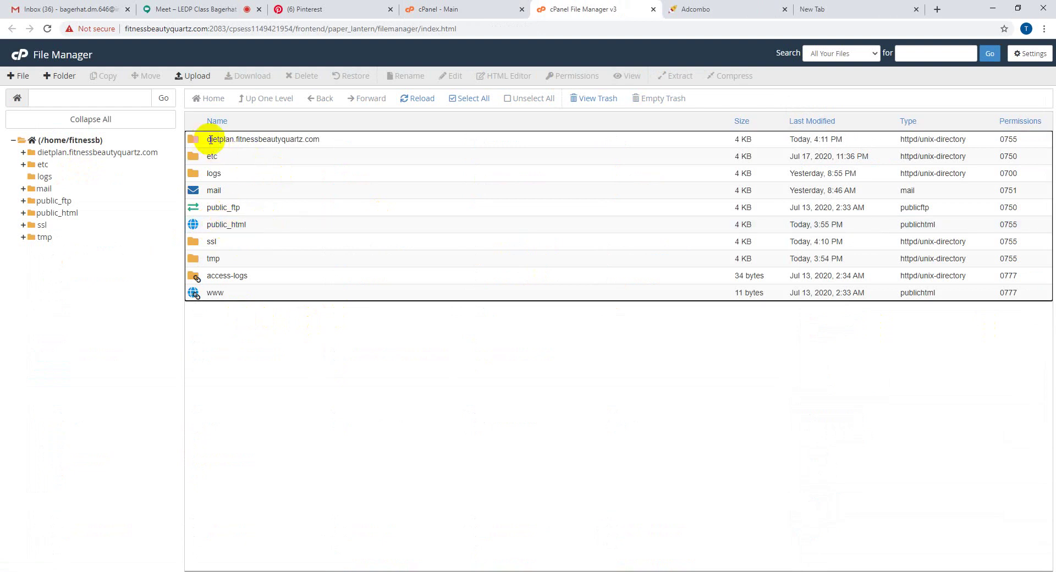
{"action": "left_click", "coordinate": [210, 140]}
{"action": "left_click", "coordinate": [316, 138]}
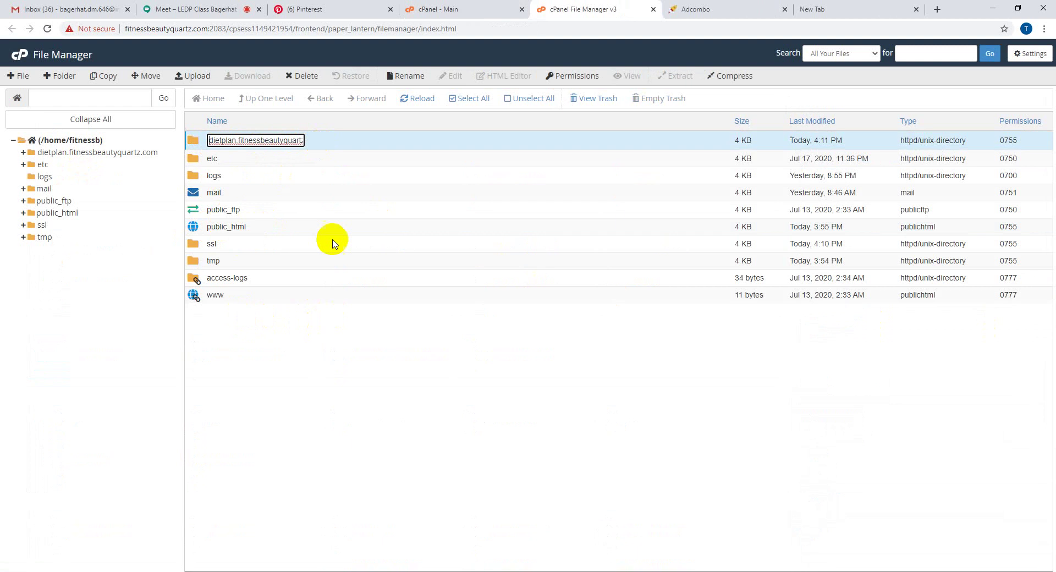
{"action": "left_click", "coordinate": [336, 398]}
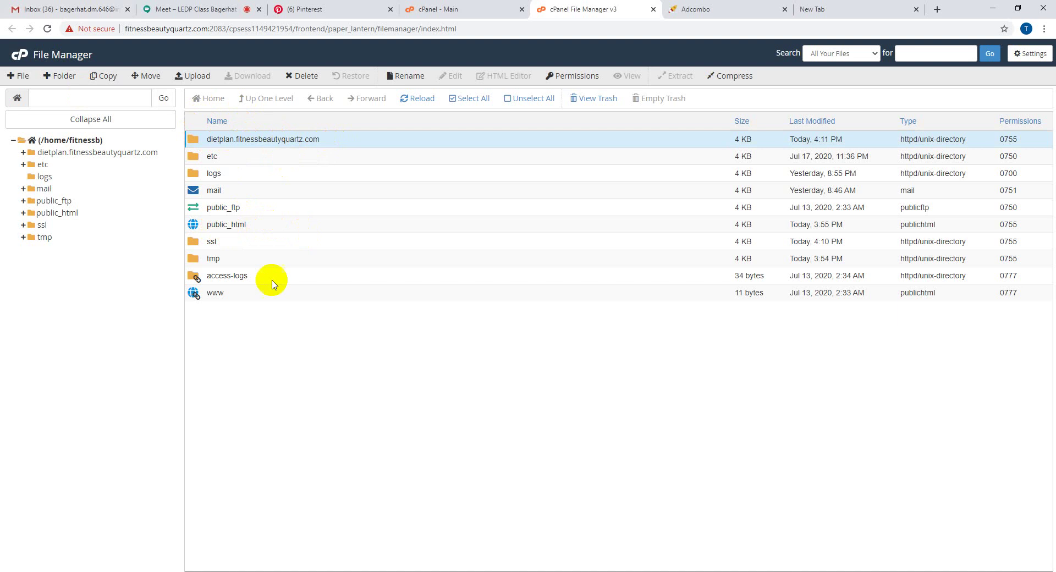
{"action": "left_click", "coordinate": [262, 227]}
{"action": "double_click", "coordinate": [262, 227]}
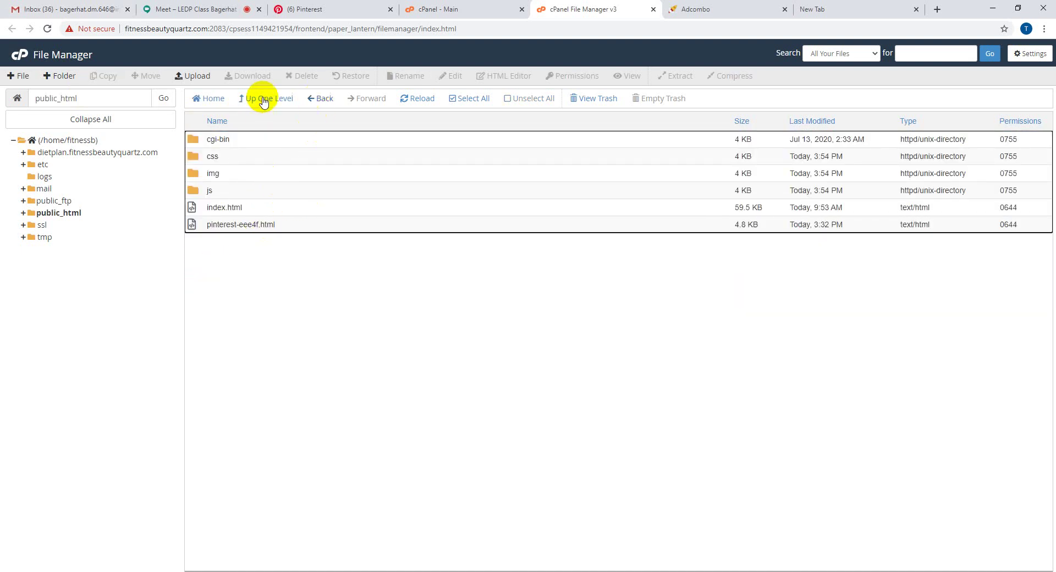
{"action": "left_click", "coordinate": [254, 97]}
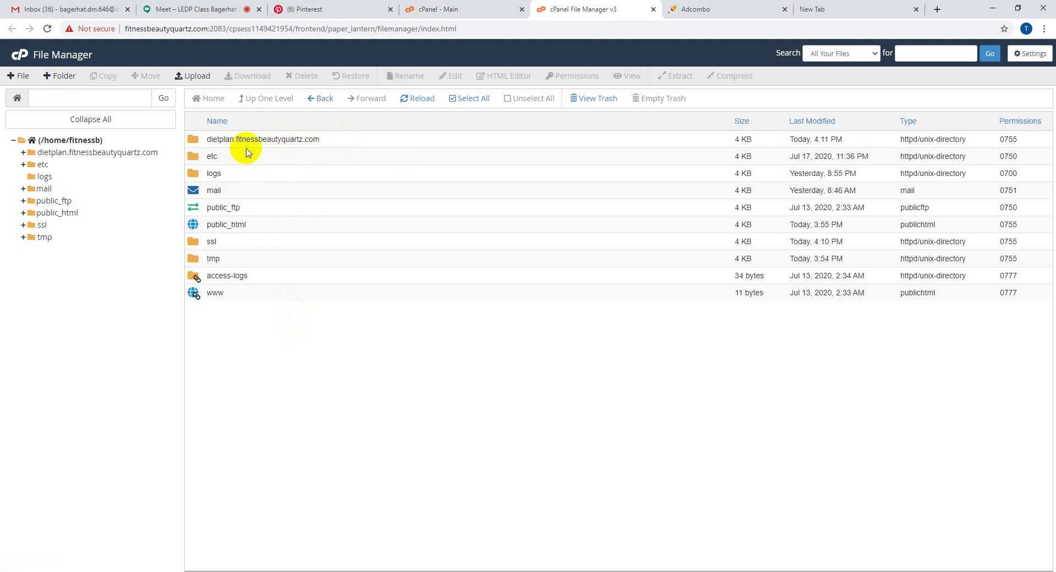
{"action": "left_click", "coordinate": [345, 146]}
{"action": "double_click", "coordinate": [345, 144]}
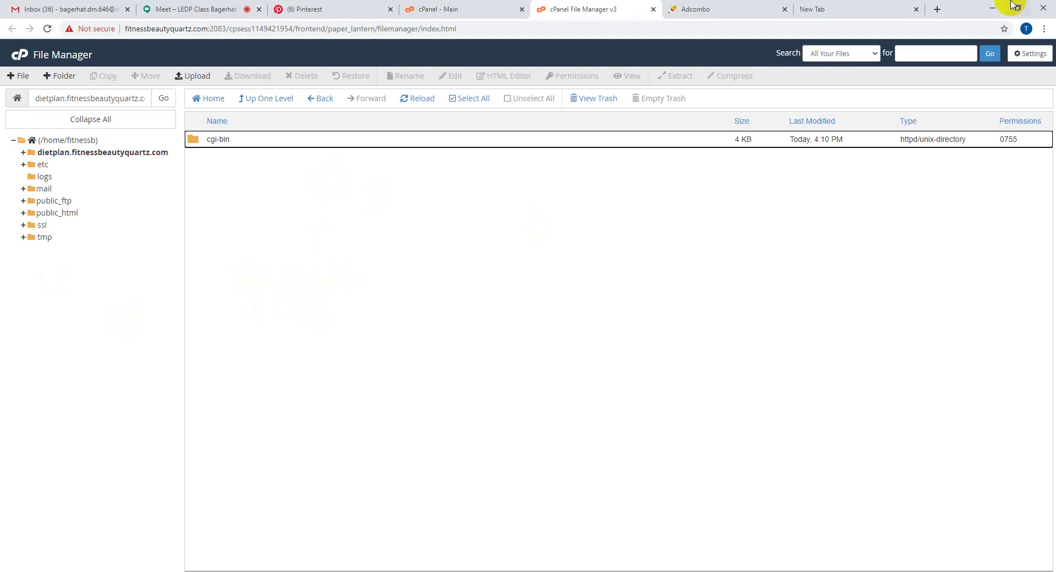
{"action": "left_click", "coordinate": [708, 7]}
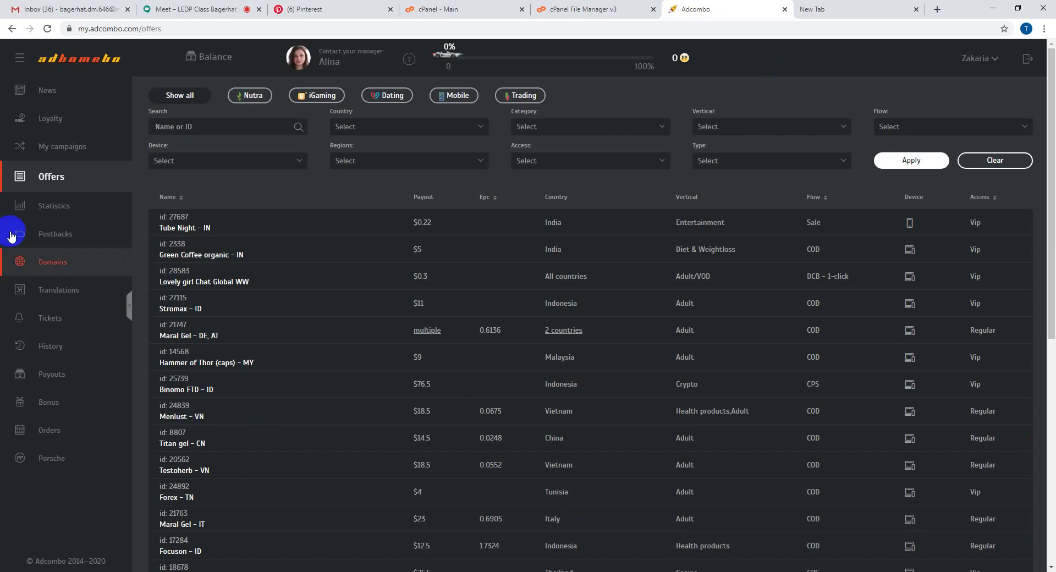
- Filter the Adcombo offers to Country Germany and Vertical Diet & Weightloss
{"action": "left_click", "coordinate": [408, 127]}
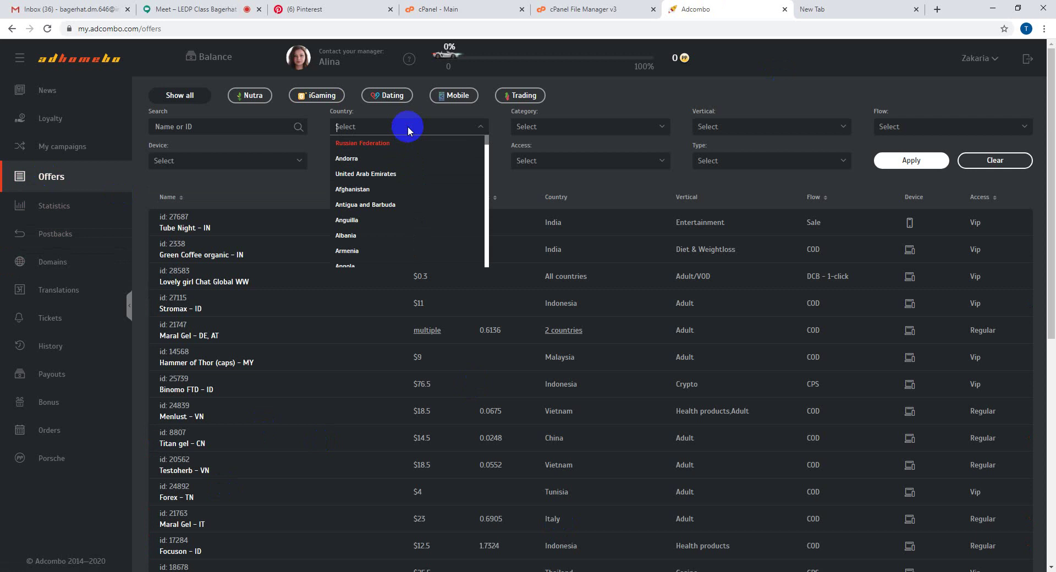
{"action": "type", "text": "g"}
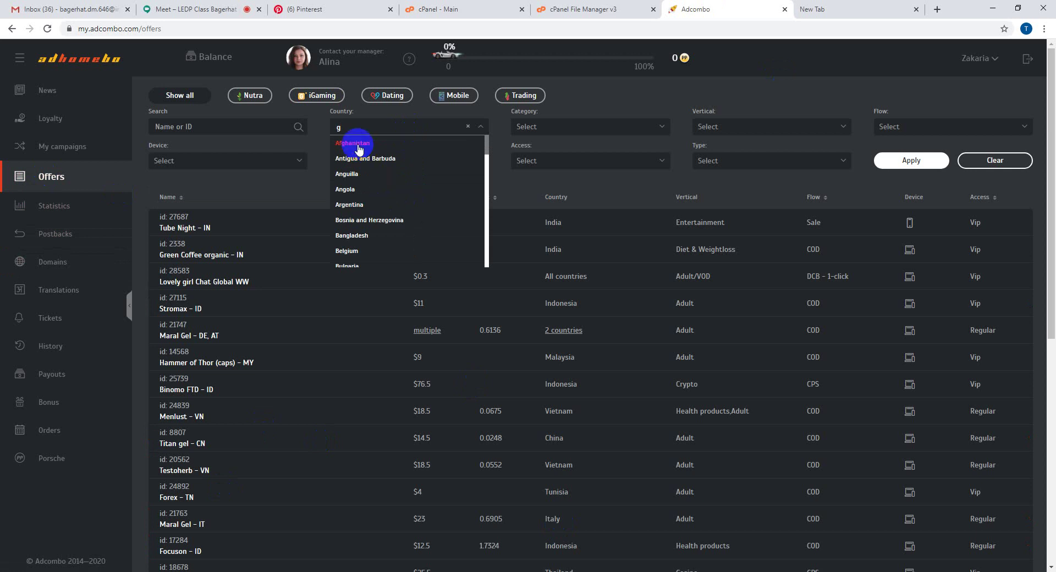
{"action": "type", "text": "er"}
{"action": "left_click", "coordinate": [368, 149]}
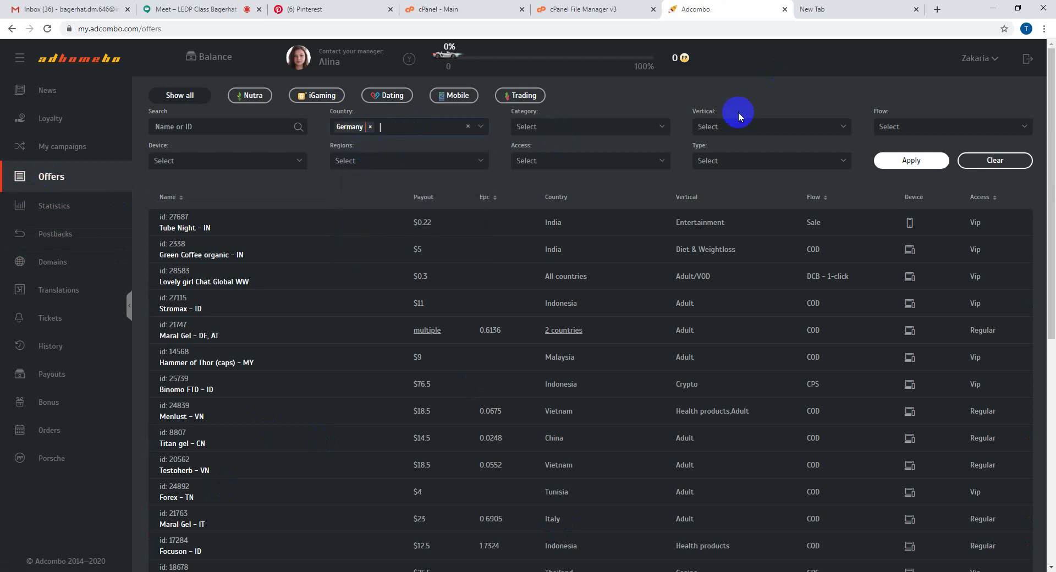
{"action": "left_click", "coordinate": [740, 127]}
{"action": "type", "text": "d"}
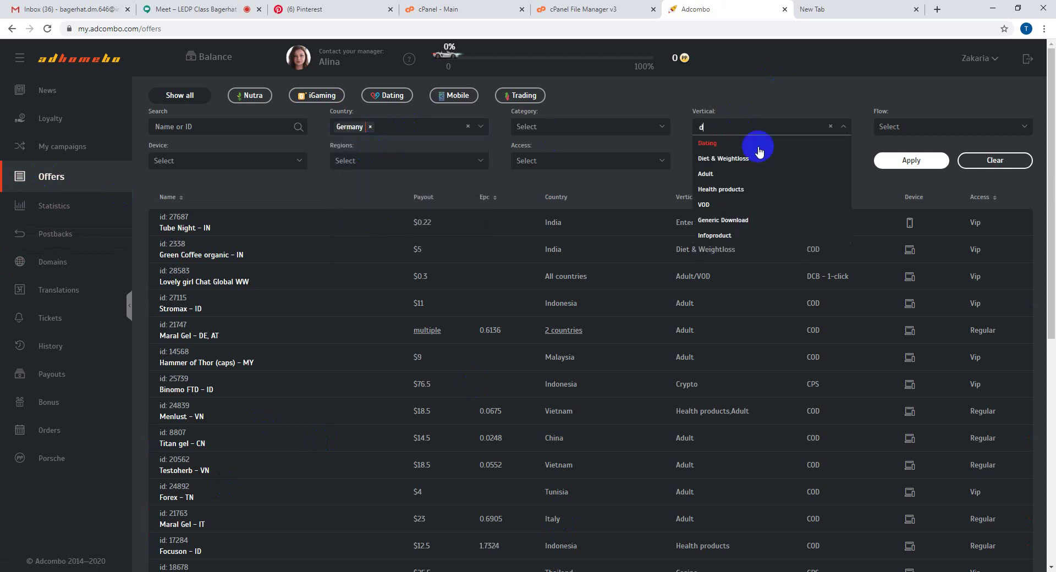
{"action": "left_click", "coordinate": [750, 160]}
{"action": "left_click", "coordinate": [902, 160]}
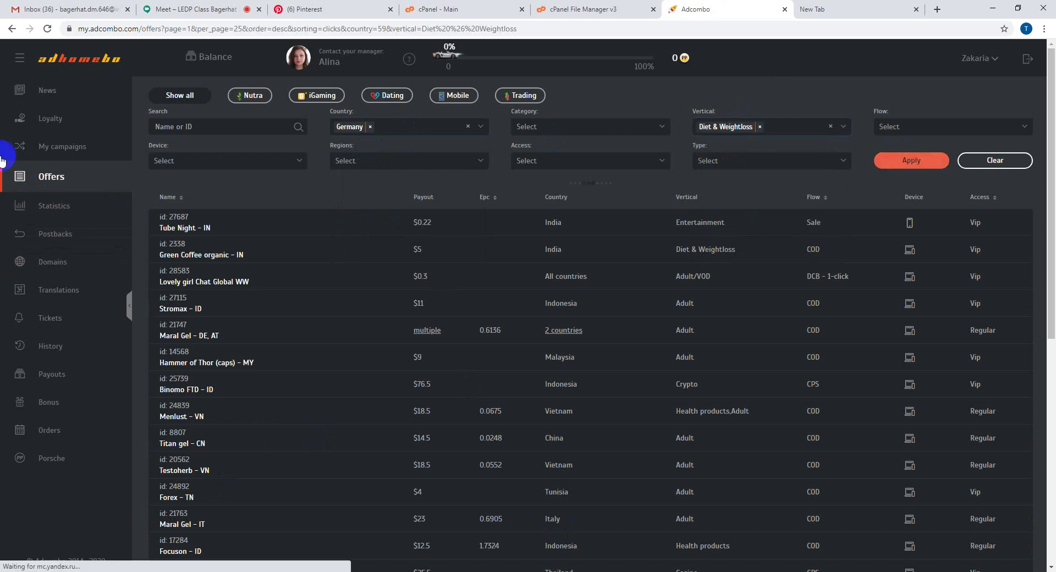
- Sort the filtered offers by EPC and open the Bentolit – DE, AT offer
{"action": "left_click", "coordinate": [485, 195]}
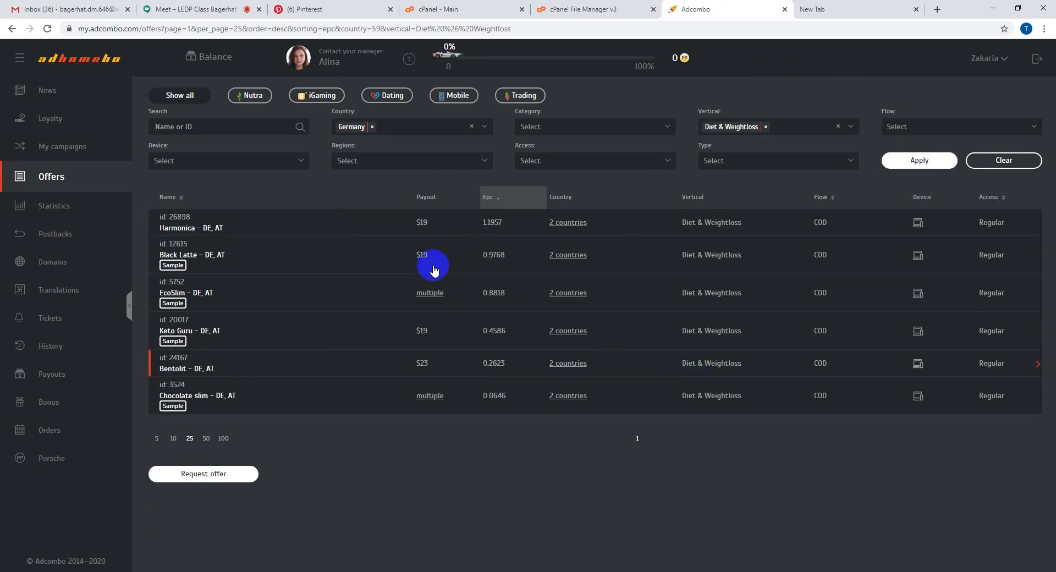
{"action": "left_click", "coordinate": [487, 207]}
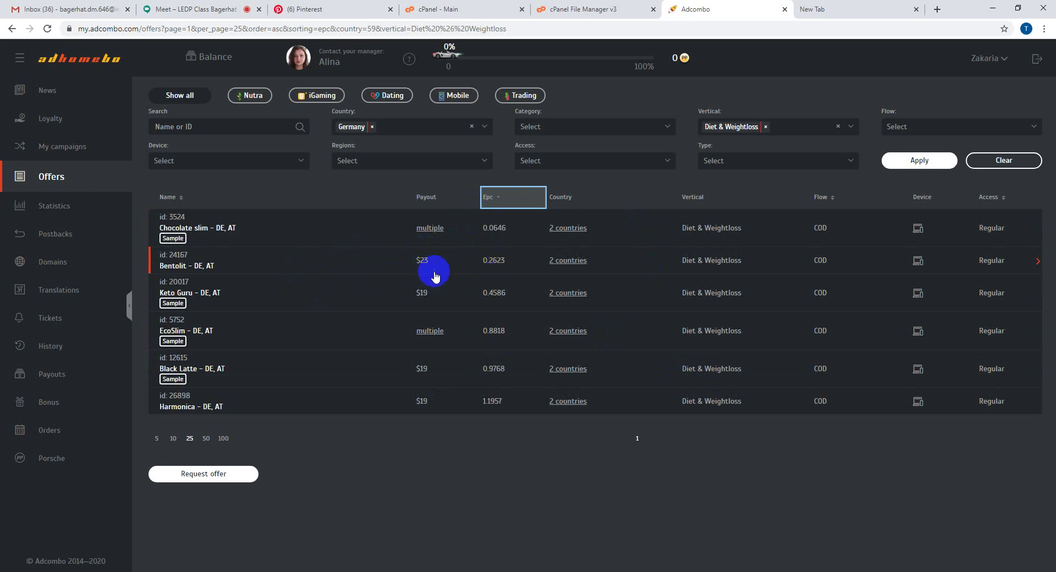
{"action": "left_click", "coordinate": [340, 264]}
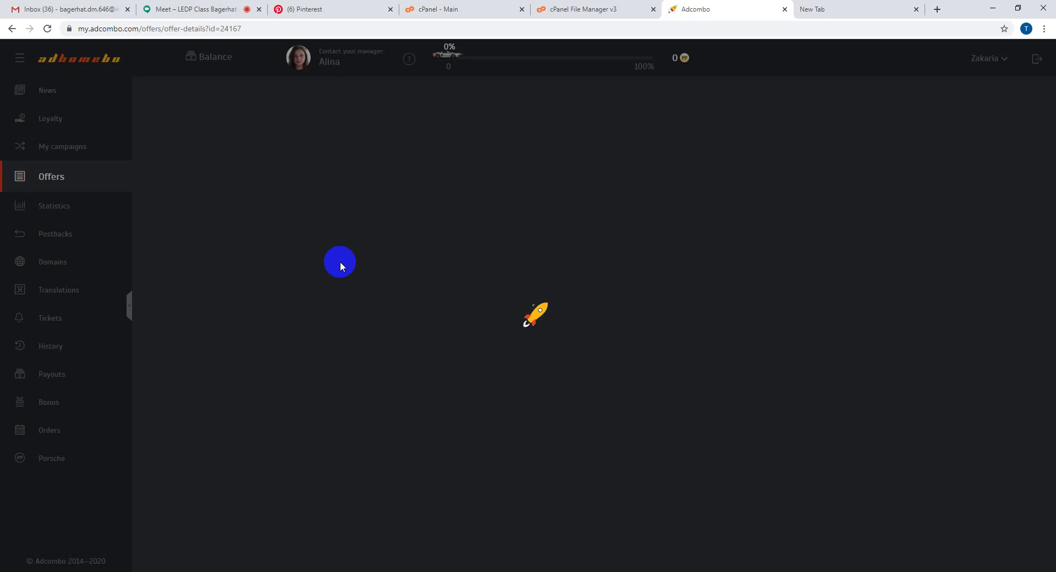
- Set Bentolit to no prelanding with the purple-with-women landing, copy its tracking URL, and open the Best friend gift download
{"action": "scroll", "coordinate": [620, 413], "scroll_direction": "down", "scroll_amount": 1}
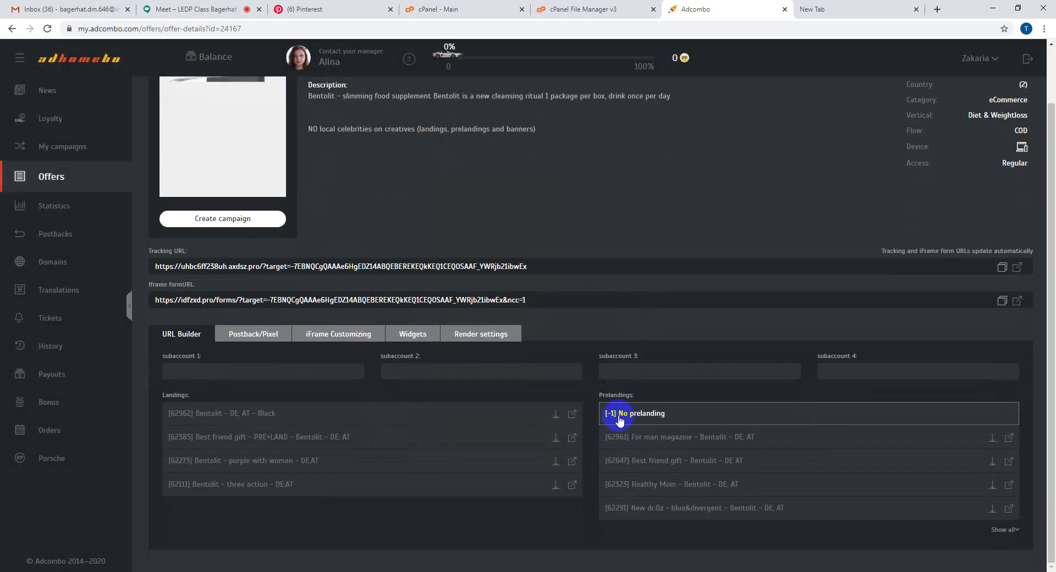
{"action": "left_click", "coordinate": [620, 417]}
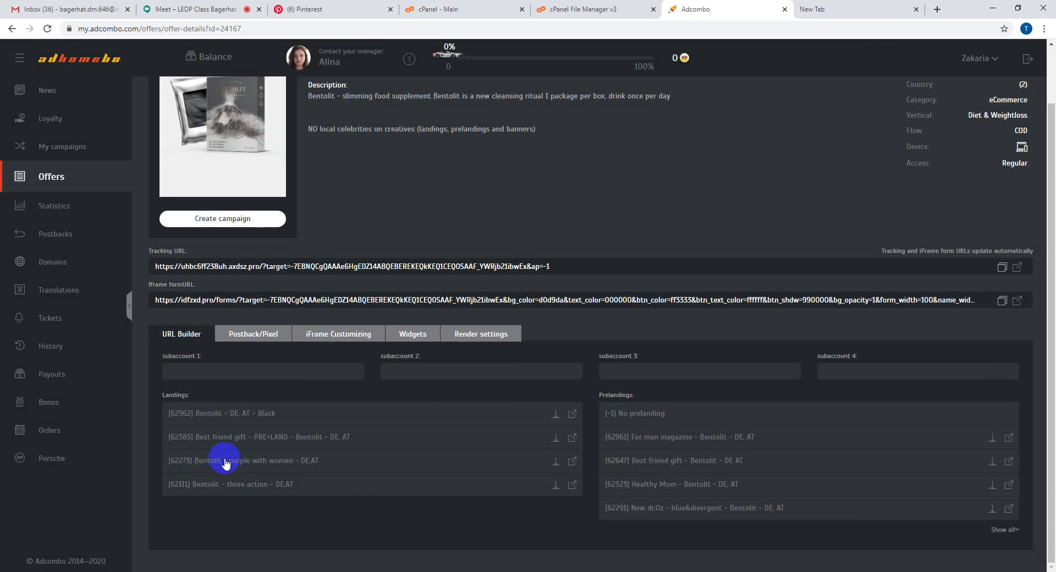
{"action": "left_click", "coordinate": [267, 465]}
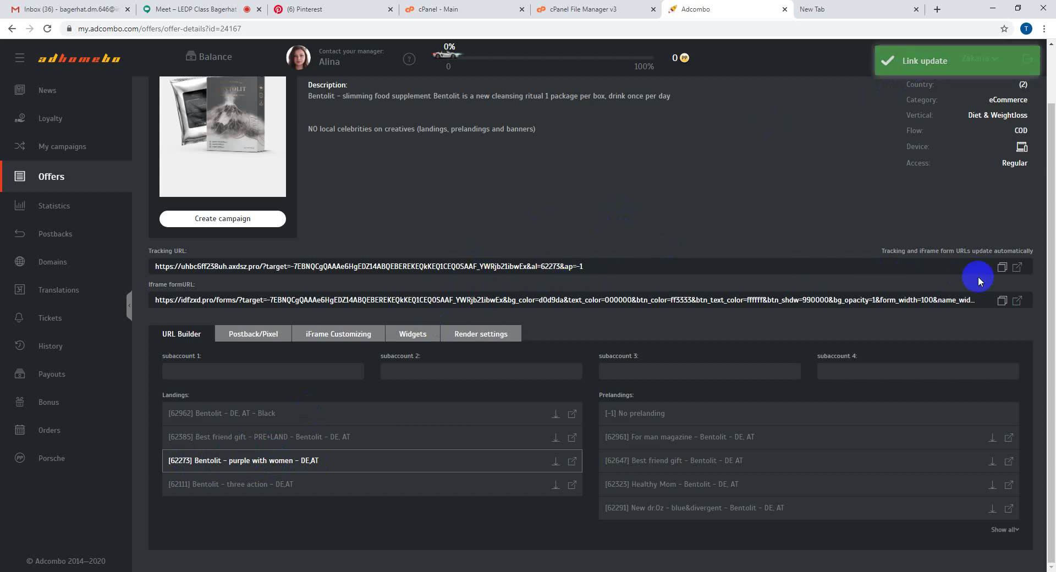
{"action": "left_click", "coordinate": [1002, 268]}
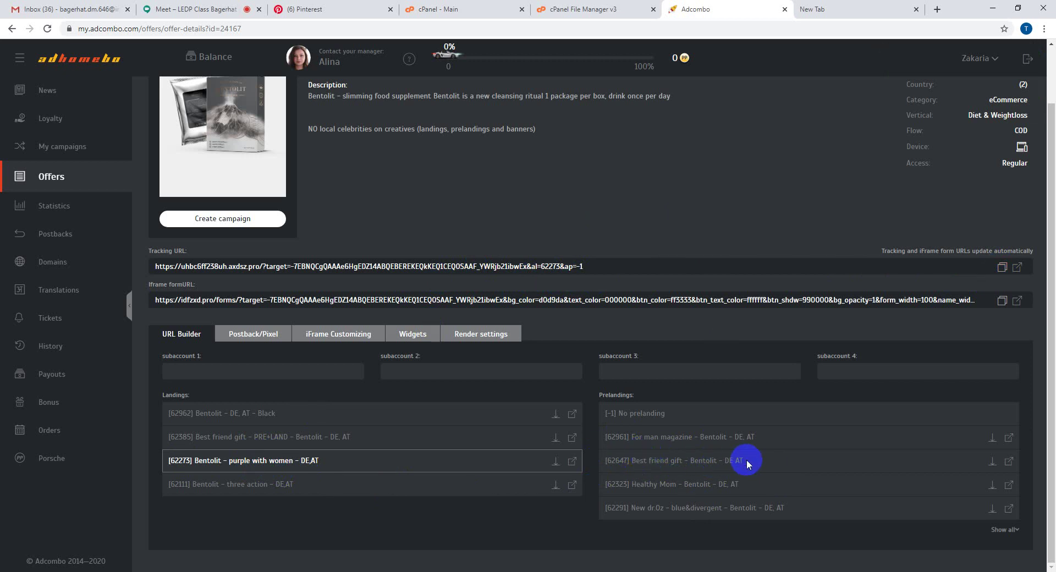
{"action": "left_click", "coordinate": [992, 460]}
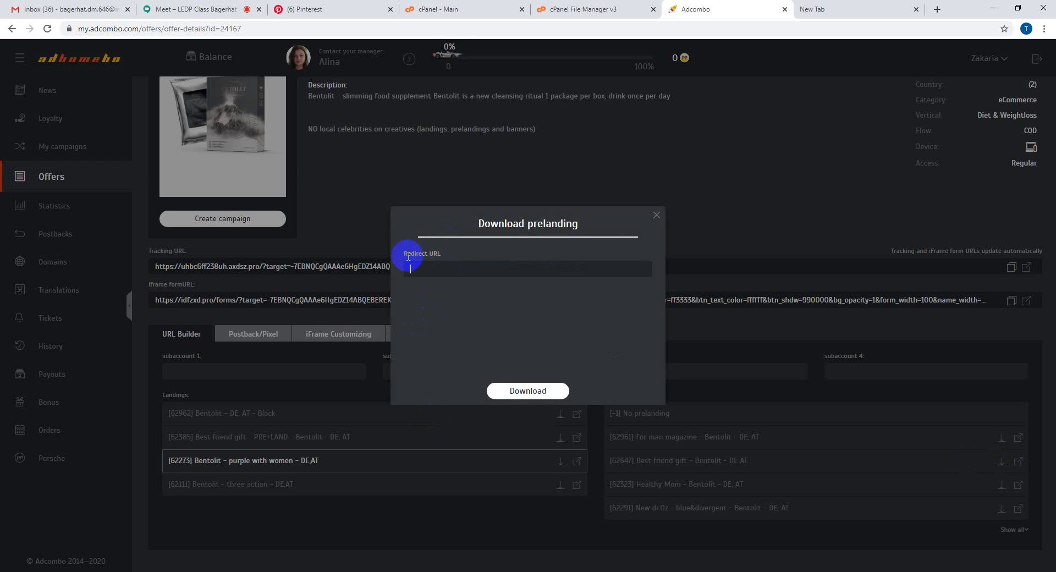
- Paste the tracking URL as the Redirect URL and download the Best friend gift prelanding zip
{"action": "left_click_drag", "start_coordinate": [403, 254], "coordinate": [445, 258]}
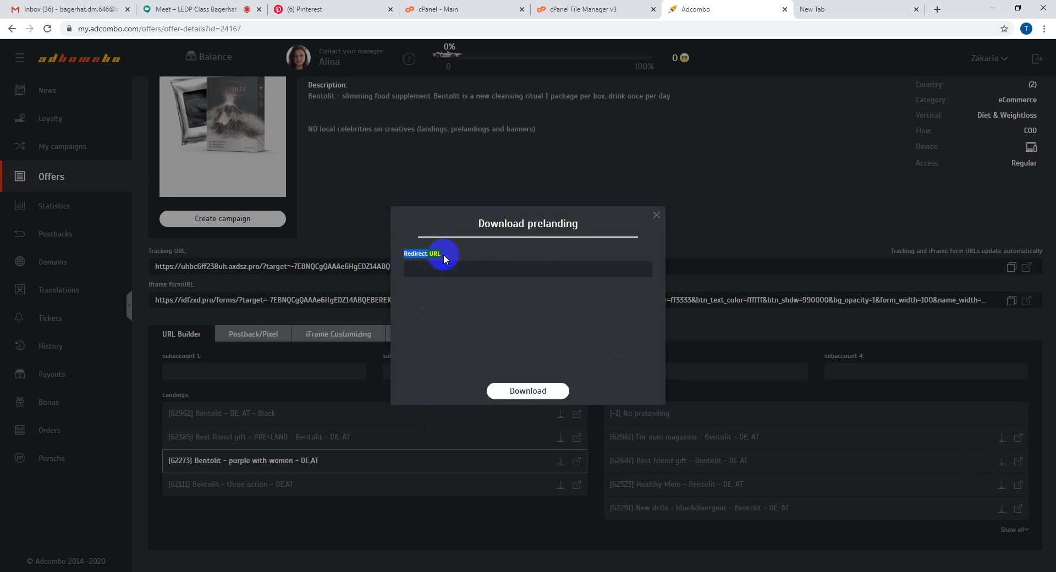
{"action": "left_click", "coordinate": [443, 267]}
{"action": "key", "text": "ctrl+v"}
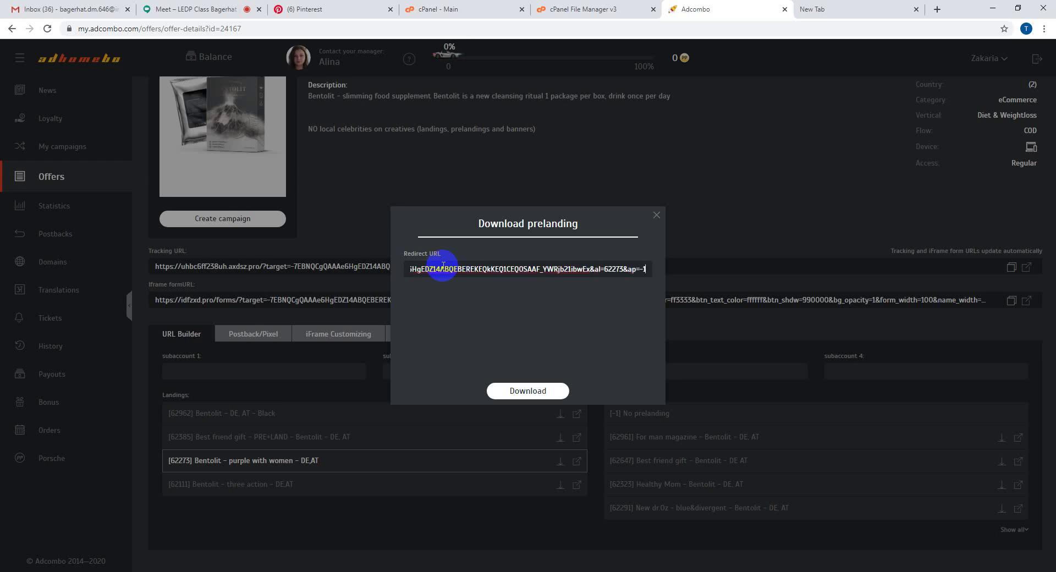
{"action": "left_click", "coordinate": [528, 392]}
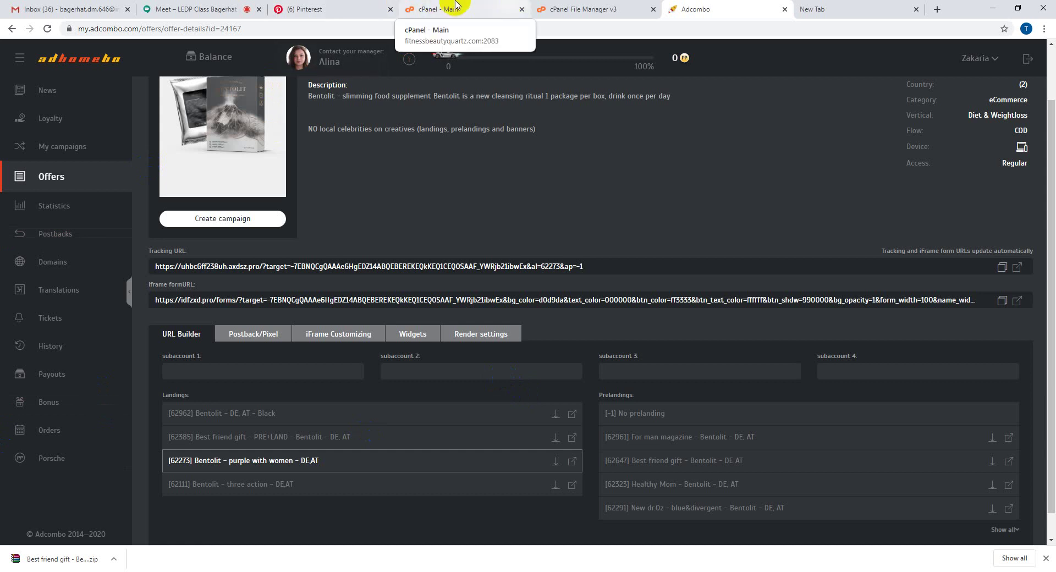
- Upload Best friend gift - Bentolit - DE AT.zip from Downloads into the dietplan folder
{"action": "left_click", "coordinate": [452, 5]}
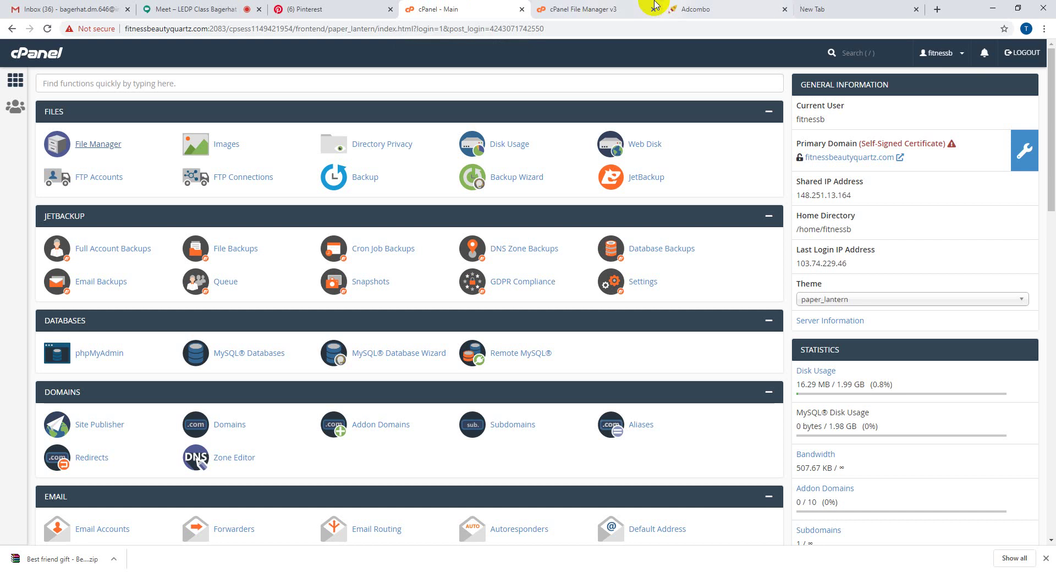
{"action": "left_click", "coordinate": [574, 7]}
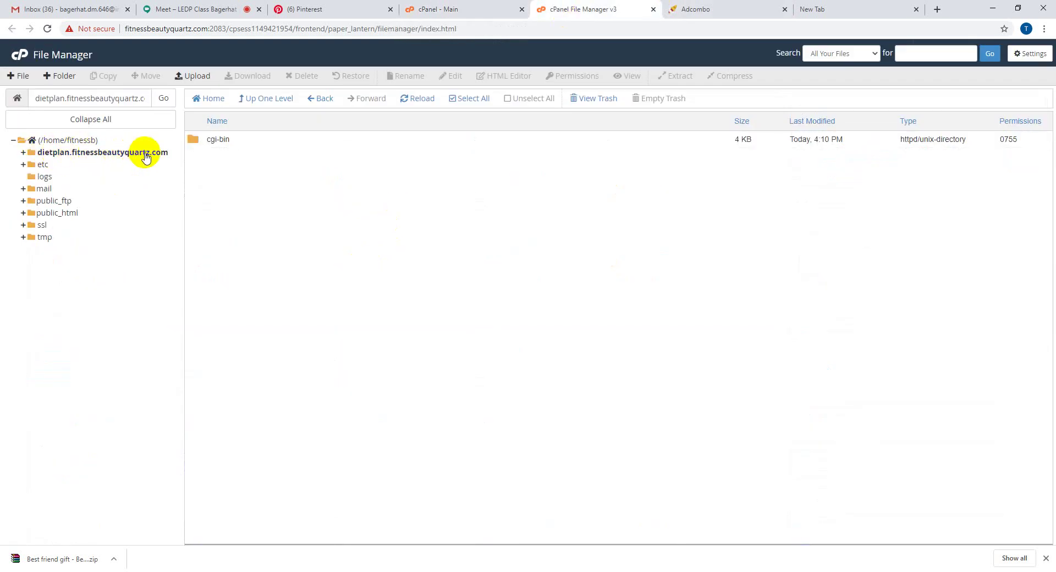
{"action": "left_click", "coordinate": [194, 76]}
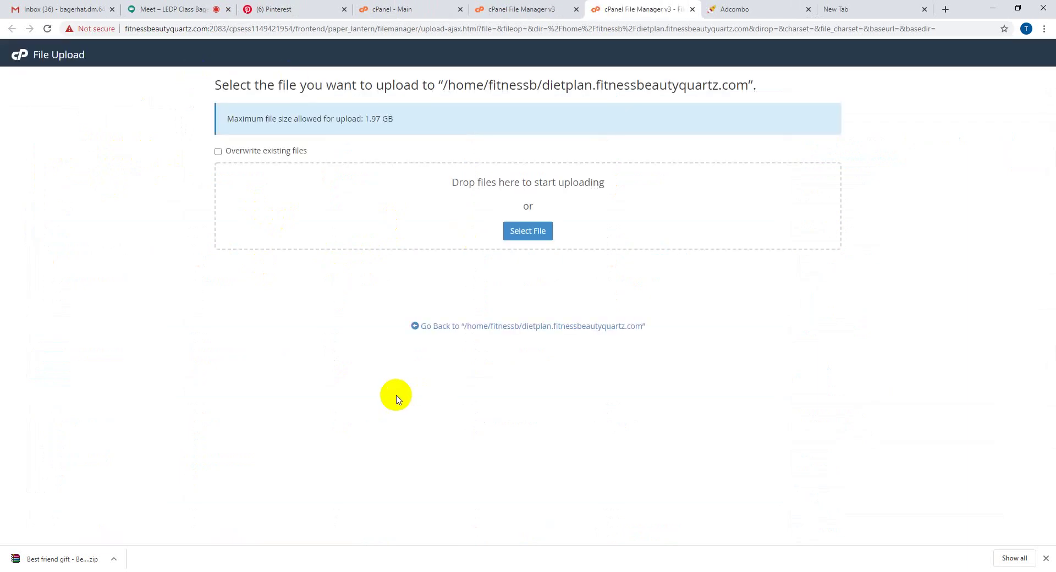
{"action": "left_click", "coordinate": [529, 232]}
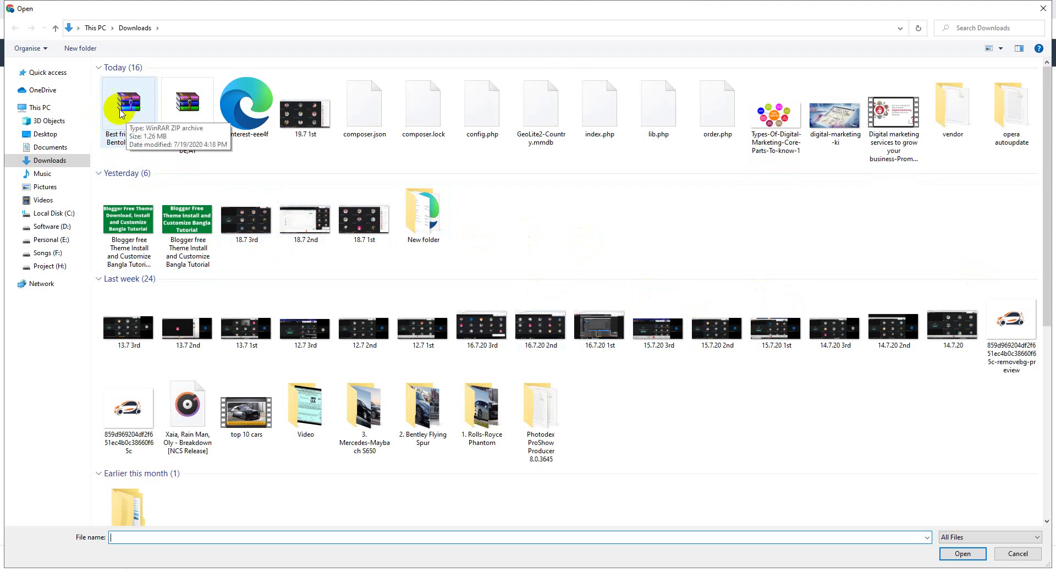
{"action": "double_click", "coordinate": [121, 110]}
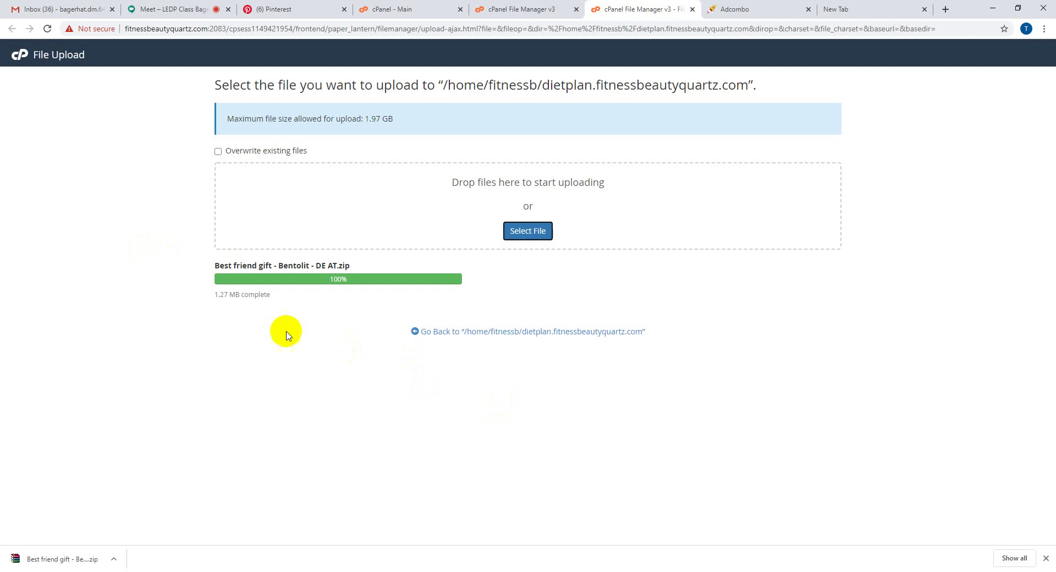
{"action": "left_click_drag", "start_coordinate": [242, 296], "coordinate": [293, 301]}
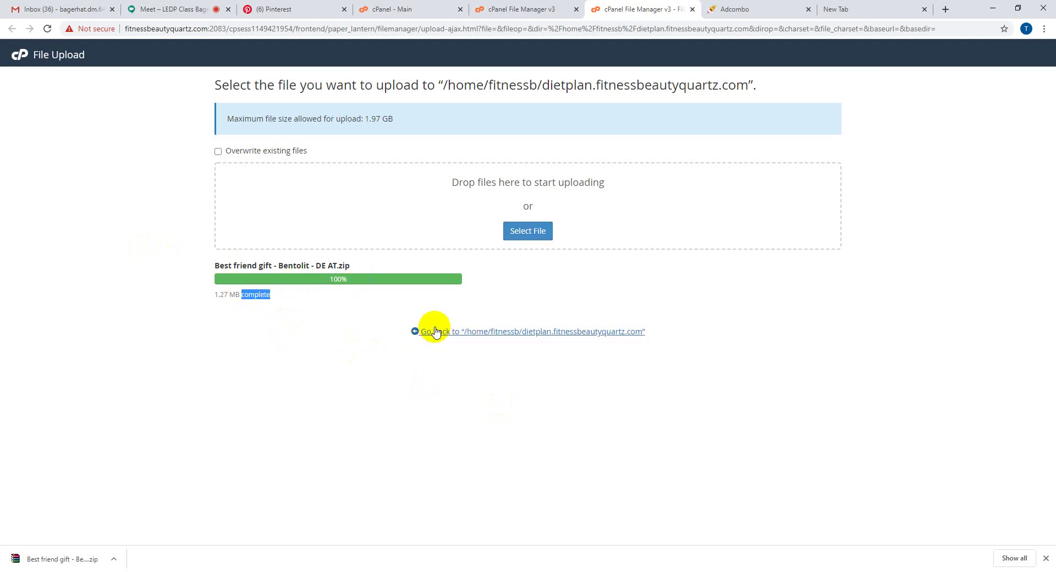
- Extract the Best friend gift zip into the dietplan folder, producing a content folder, and close the results
{"action": "left_click", "coordinate": [415, 333]}
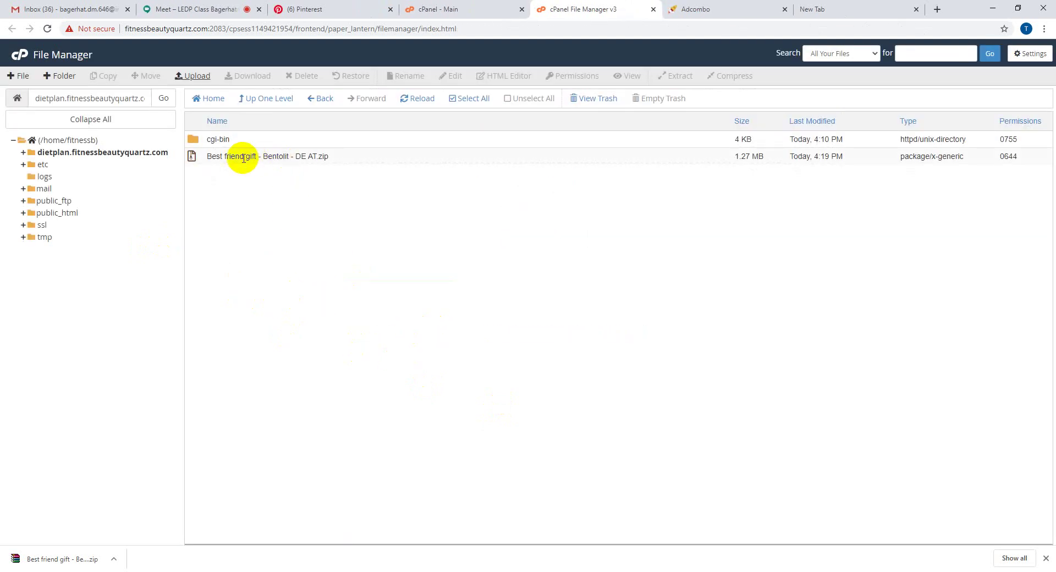
{"action": "right_click", "coordinate": [240, 156]}
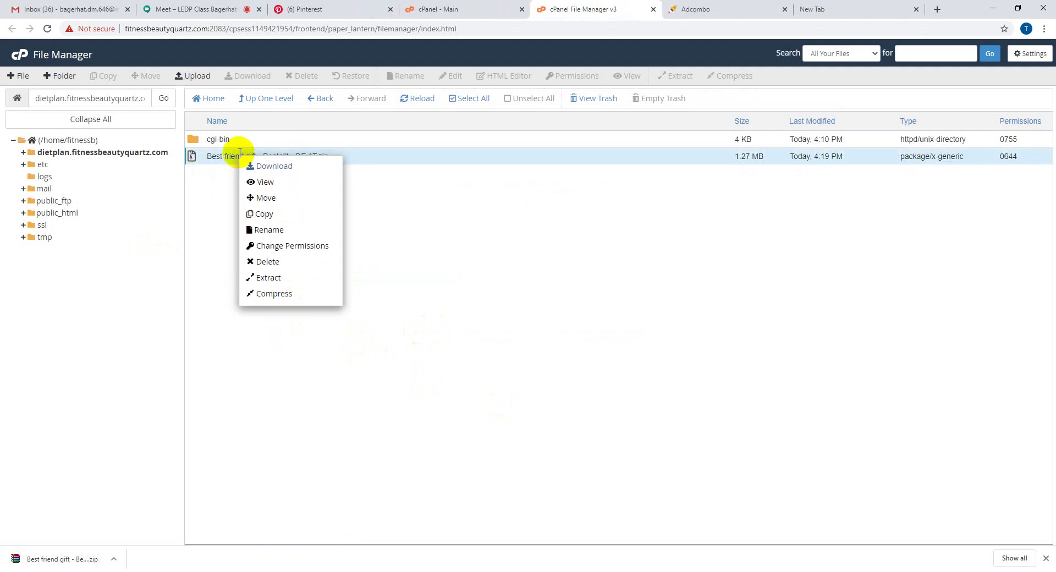
{"action": "left_click", "coordinate": [282, 277]}
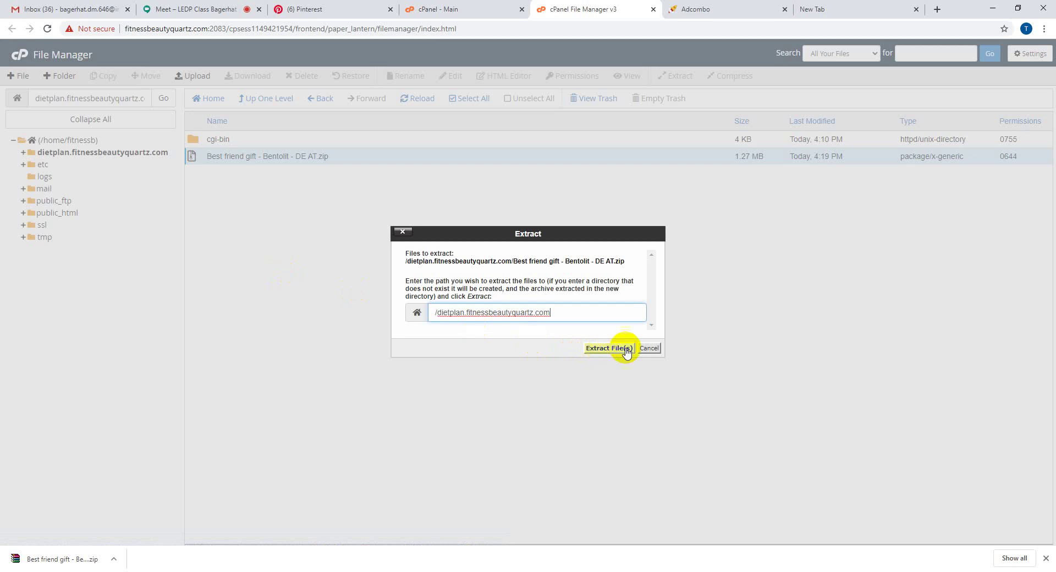
{"action": "left_click", "coordinate": [649, 349]}
{"action": "right_click", "coordinate": [275, 221]}
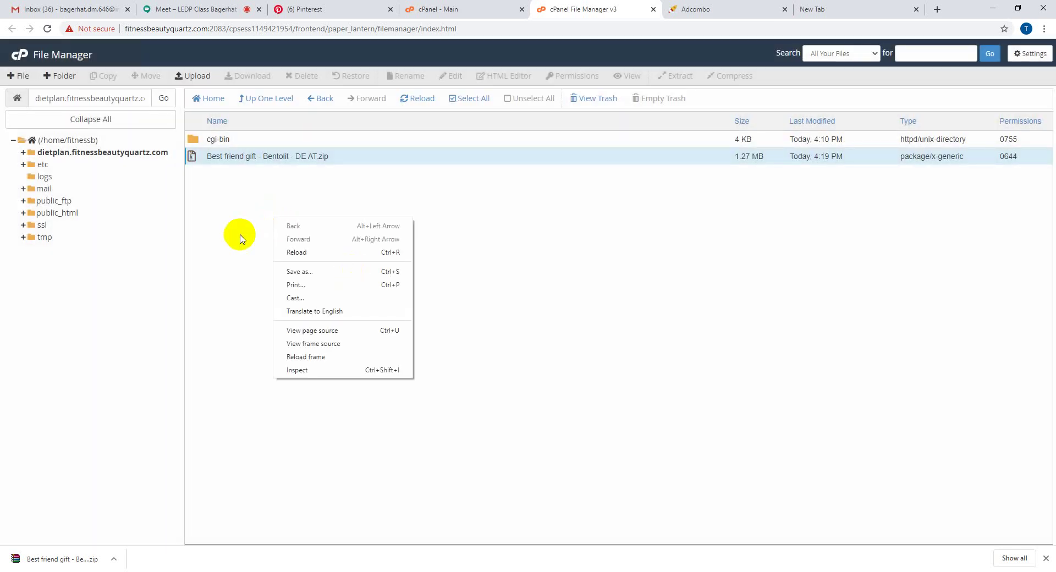
{"action": "left_click", "coordinate": [237, 242]}
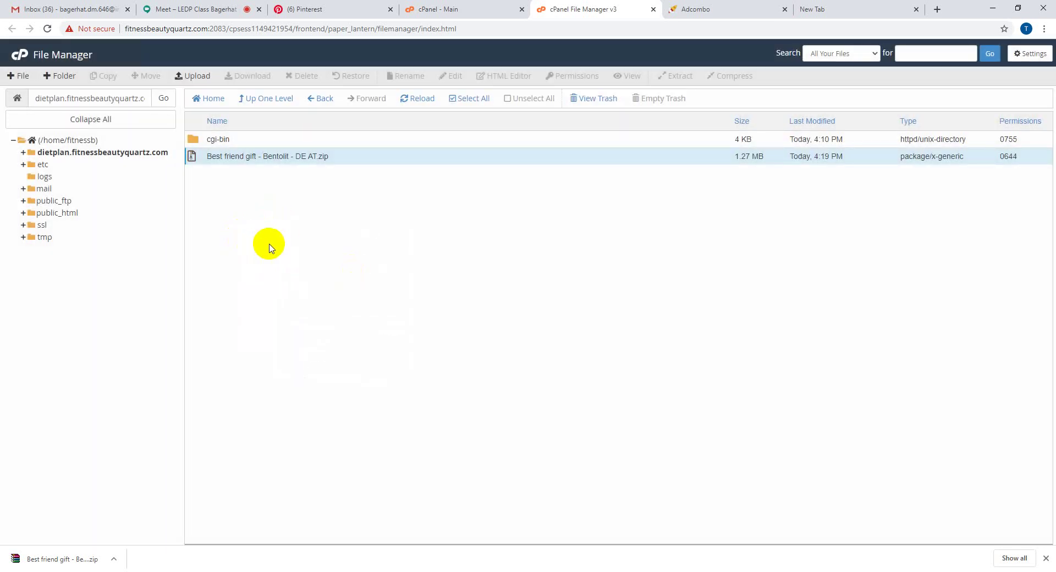
{"action": "right_click", "coordinate": [245, 156]}
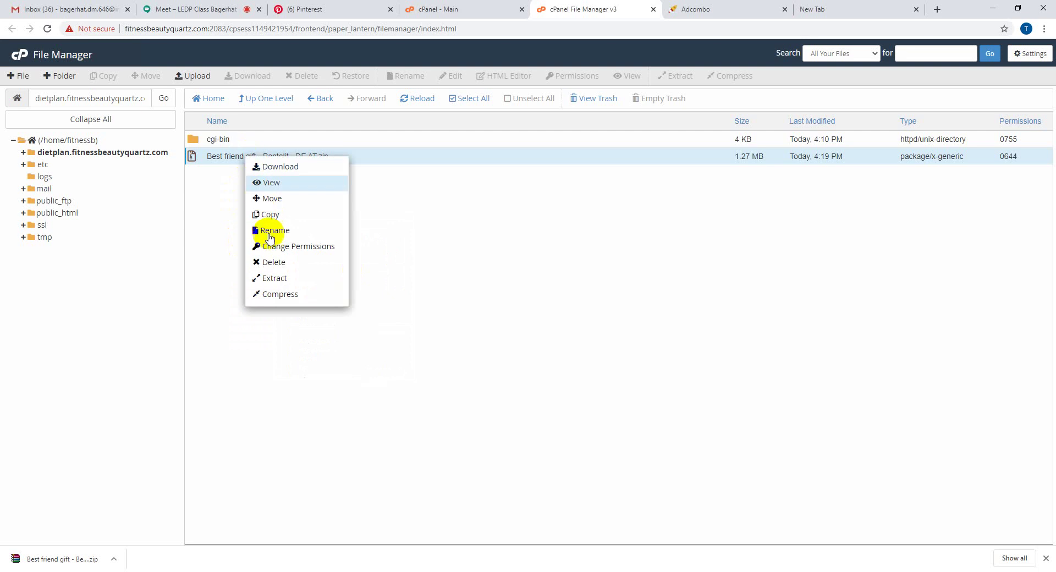
{"action": "left_click", "coordinate": [278, 278]}
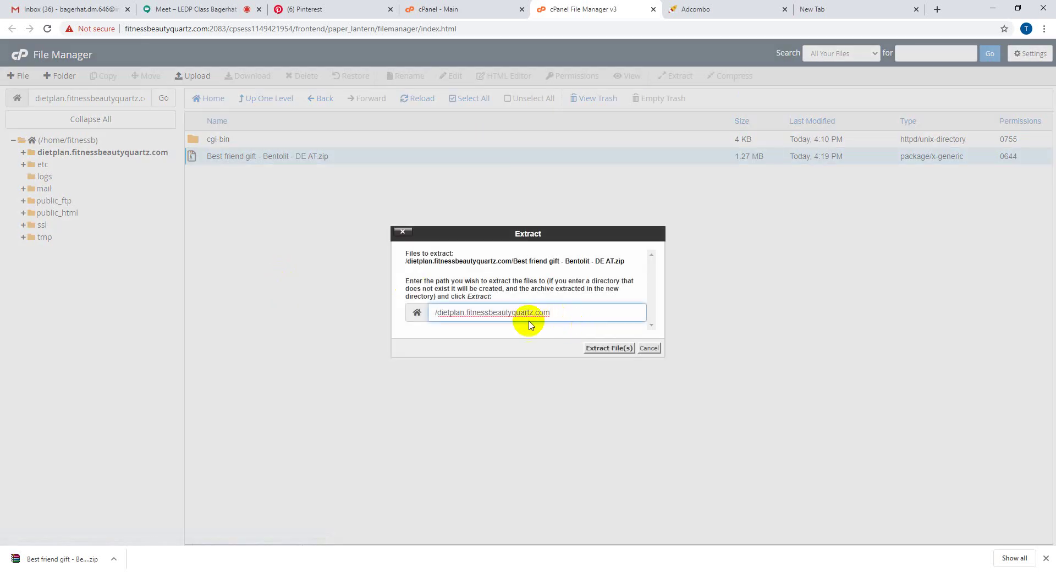
{"action": "left_click_drag", "start_coordinate": [572, 316], "coordinate": [419, 316]}
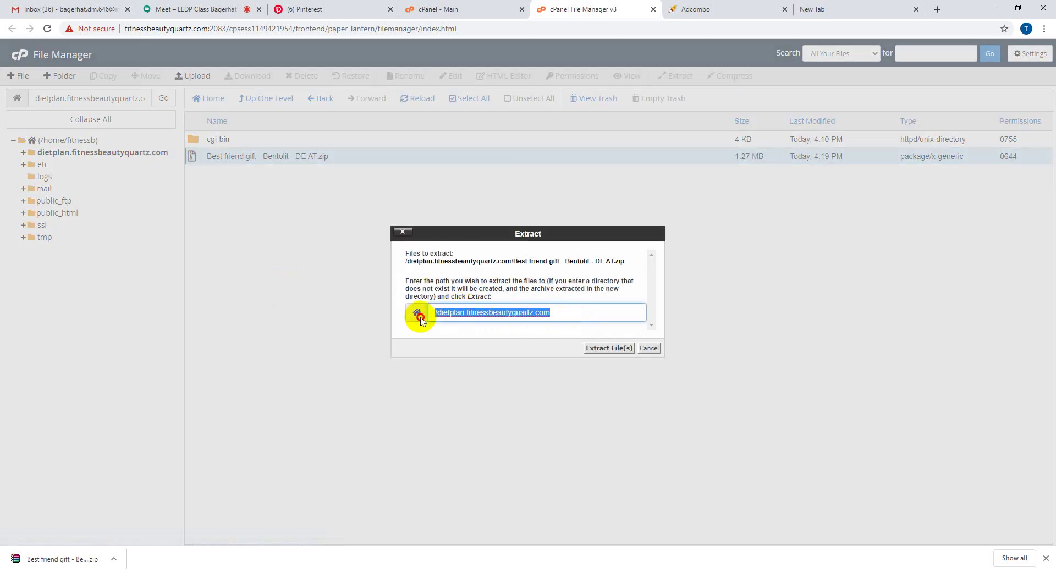
{"action": "left_click", "coordinate": [590, 348]}
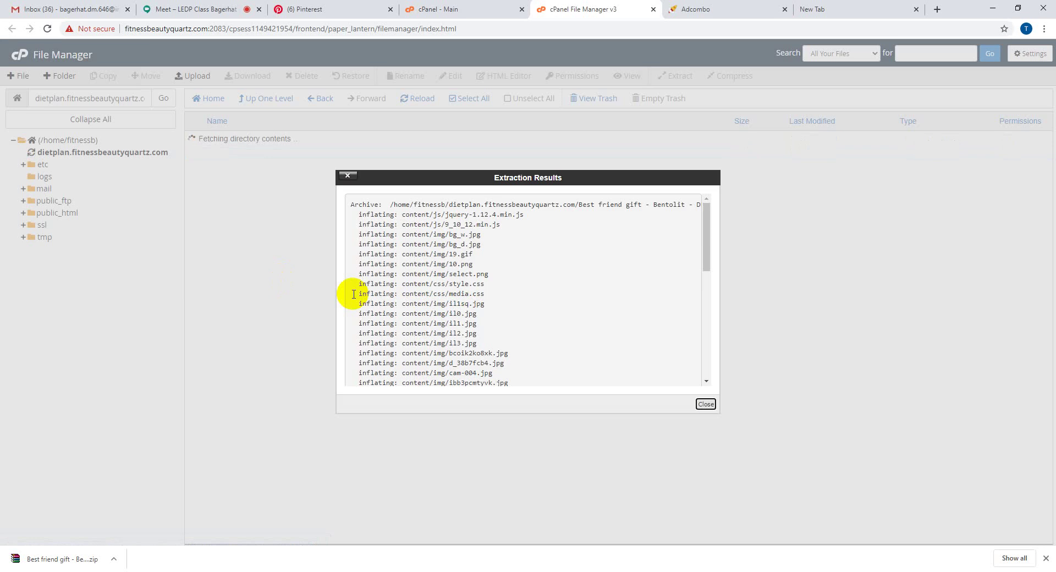
{"action": "left_click", "coordinate": [706, 404]}
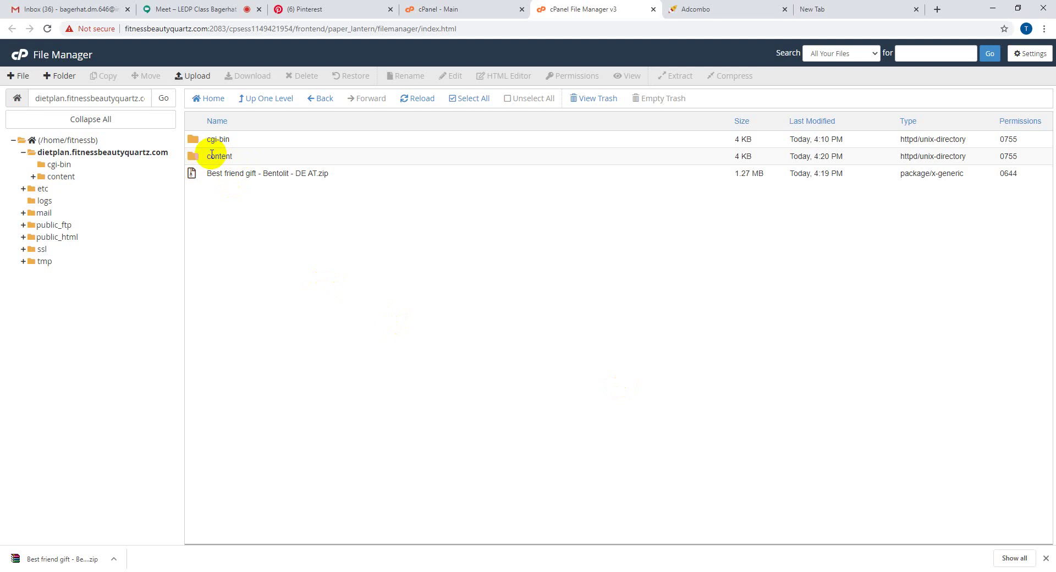
- Move css, img, js and index.html from the content folder up into the dietplan folder
{"action": "left_click_drag", "start_coordinate": [209, 155], "coordinate": [236, 155]}
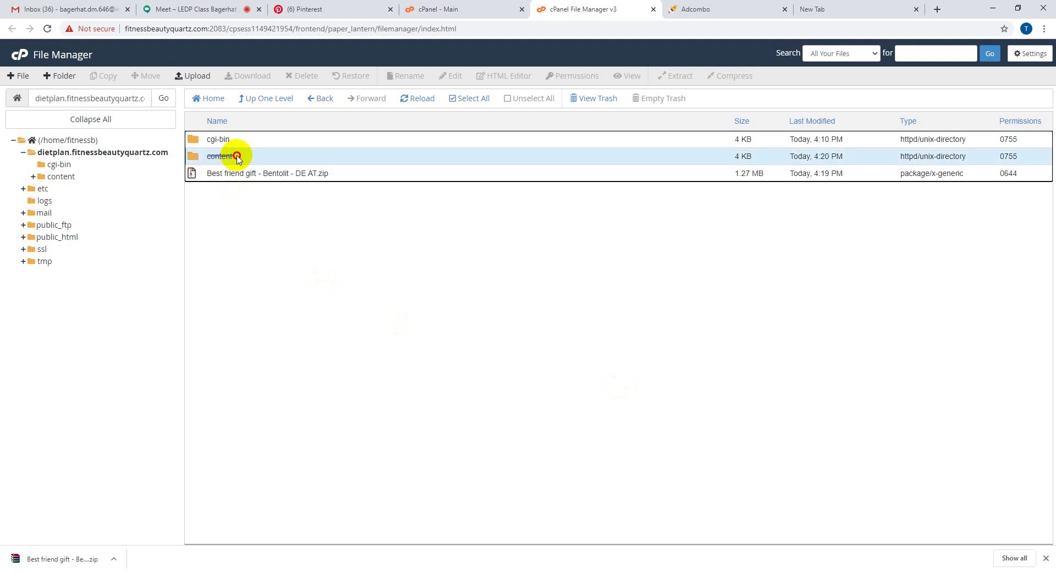
{"action": "double_click", "coordinate": [267, 161]}
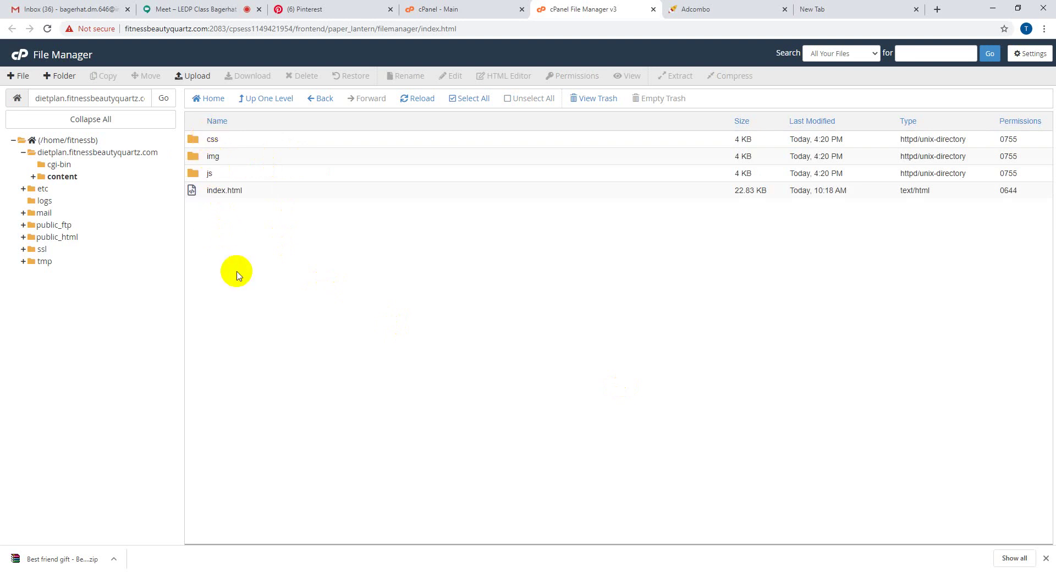
{"action": "left_click", "coordinate": [466, 104]}
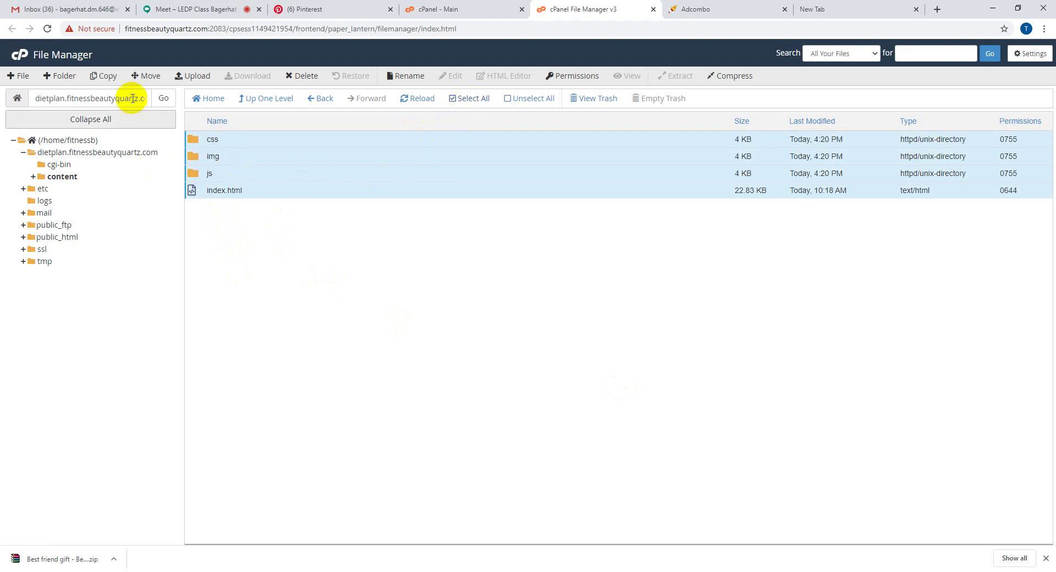
{"action": "left_click", "coordinate": [142, 76]}
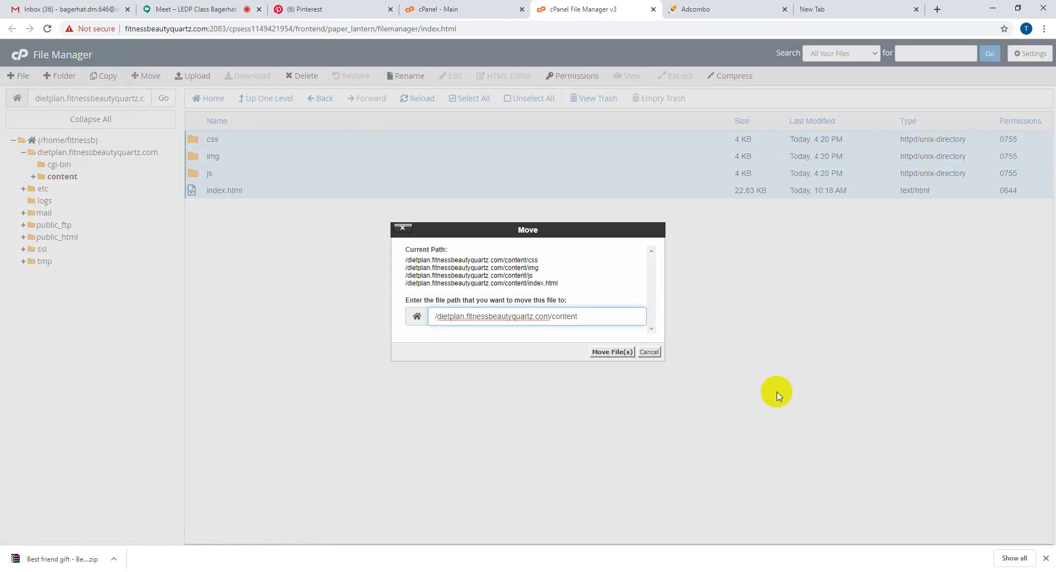
{"action": "left_click_drag", "start_coordinate": [581, 315], "coordinate": [555, 316]}
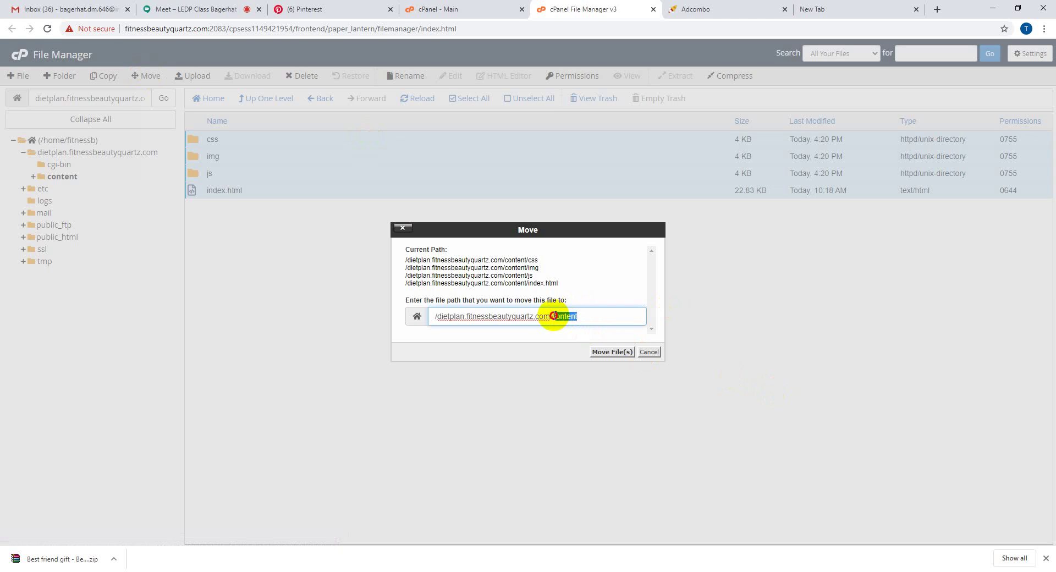
{"action": "left_click", "coordinate": [604, 321]}
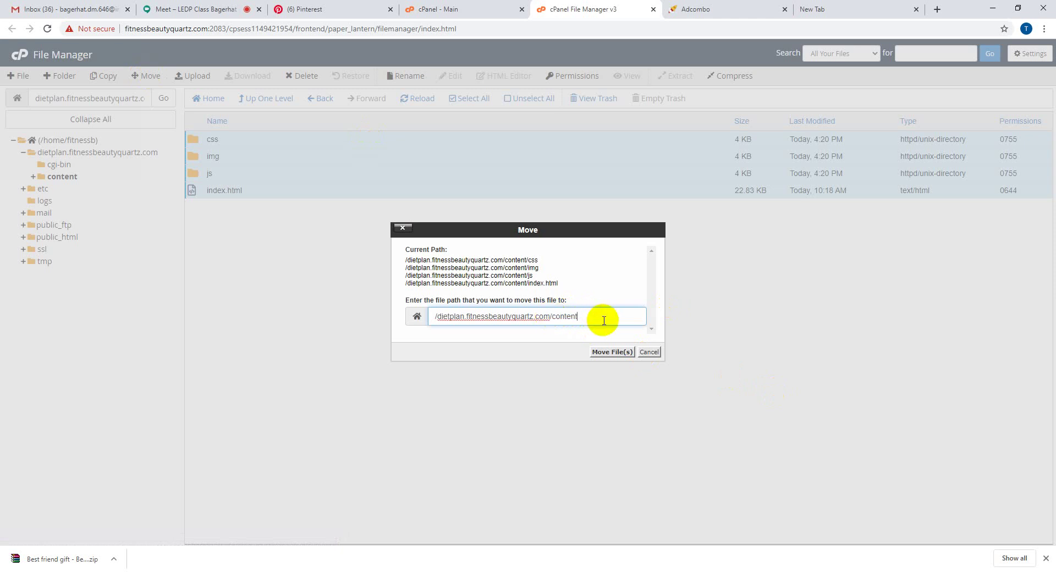
{"action": "key", "text": "BackSpace"}
{"action": "key", "text": "BackSpace"}
{"action": "key", "text": "BackSpace"}
{"action": "key", "text": "BackSpace"}
{"action": "key", "text": "BackSpace"}
{"action": "key", "text": "BackSpace"}
{"action": "key", "text": "BackSpace"}
{"action": "left_click", "coordinate": [608, 353]}
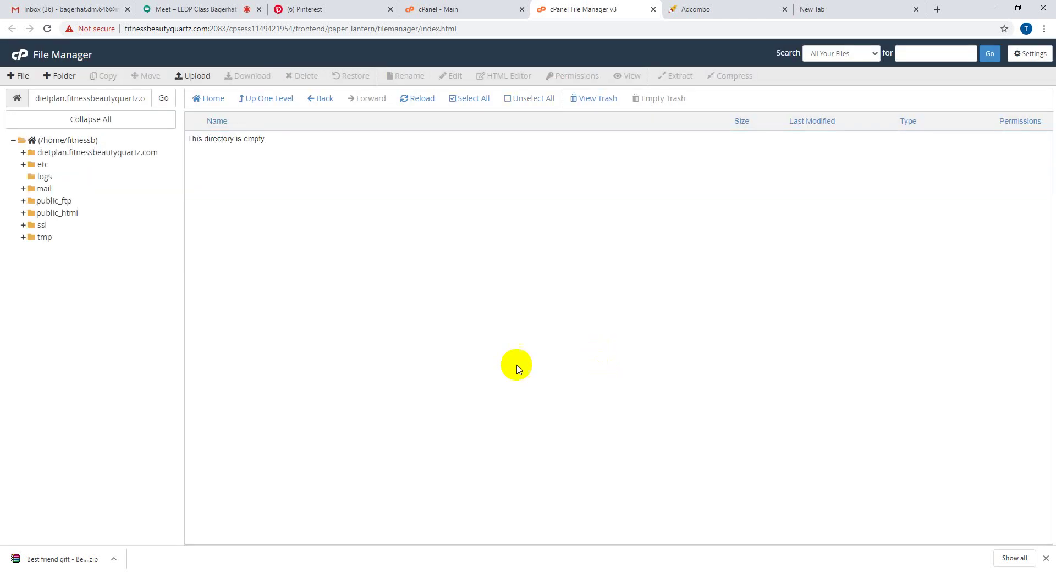
{"action": "left_click", "coordinate": [269, 101]}
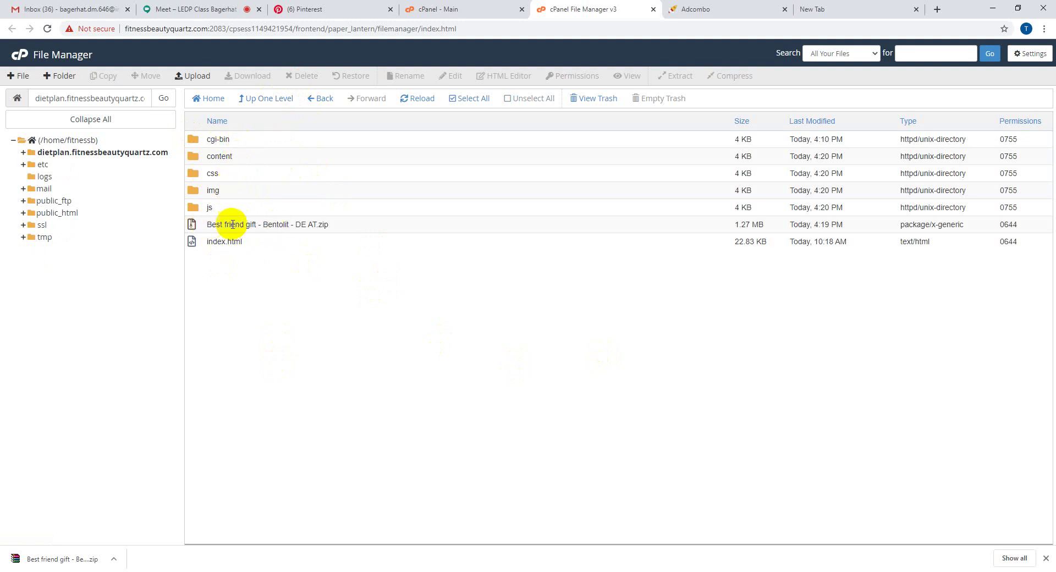
- Trash the emptied content folder and the zip archive, then select the site's domain in the path
{"action": "left_click", "coordinate": [242, 153]}
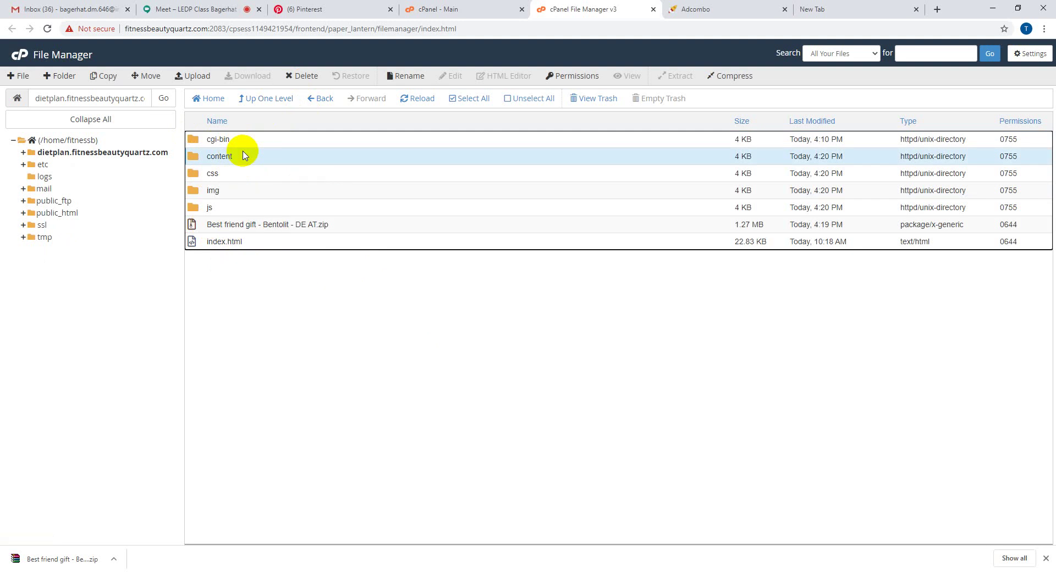
{"action": "left_click", "coordinate": [342, 229], "text": "ctrl"}
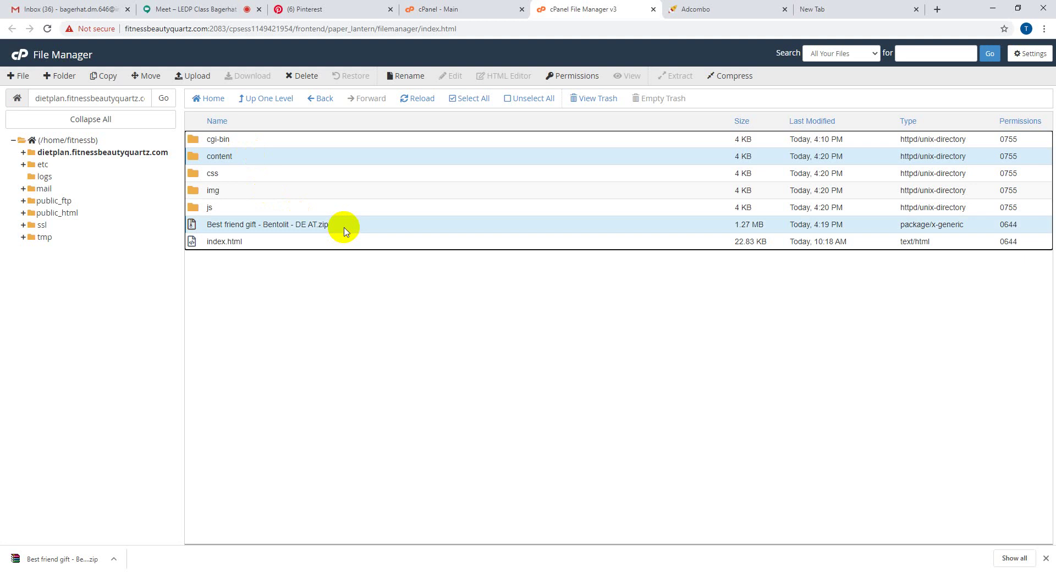
{"action": "left_click", "coordinate": [304, 75]}
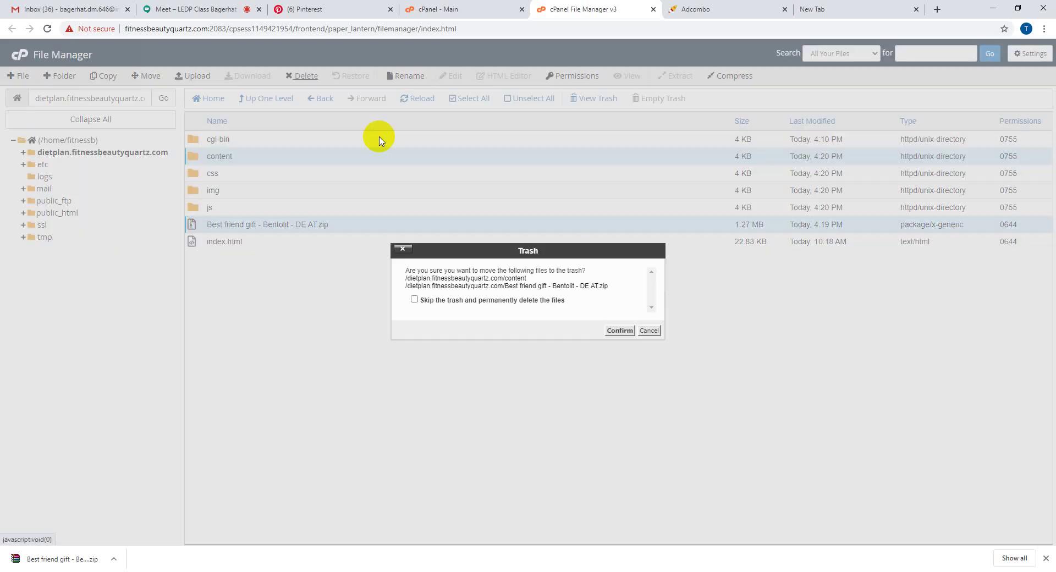
{"action": "left_click", "coordinate": [620, 329]}
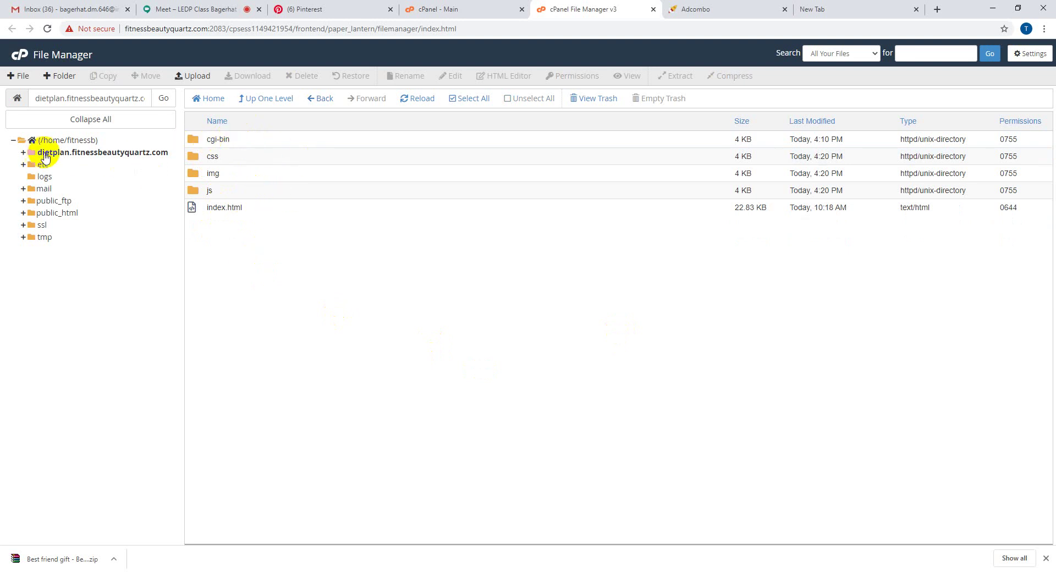
{"action": "left_click_drag", "start_coordinate": [38, 98], "coordinate": [160, 100]}
{"action": "key", "text": "ctrl+c"}
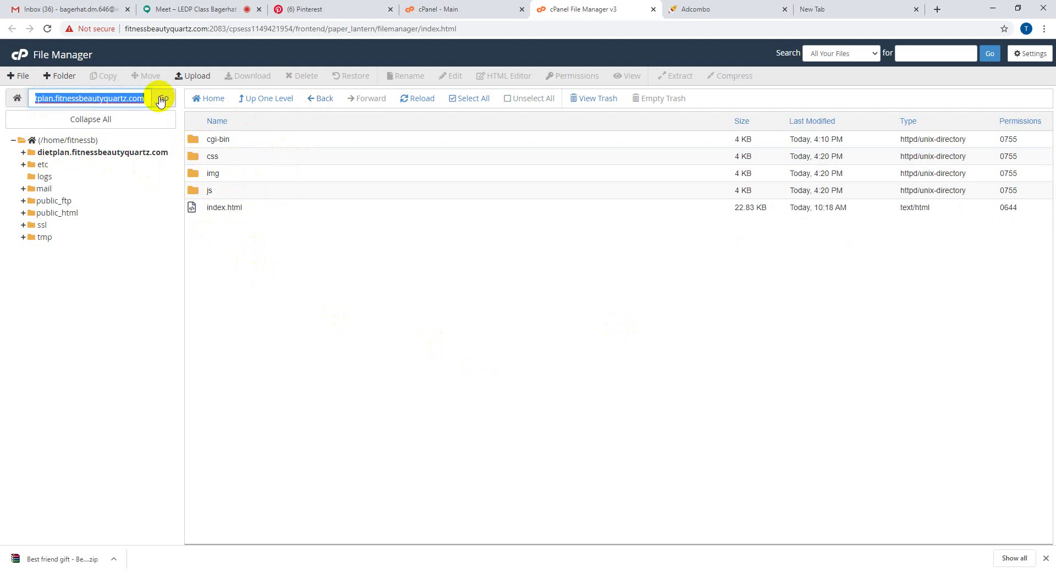
- Load the dietplan site's domain in the empty new Chrome tab
{"action": "left_click", "coordinate": [854, 9]}
{"action": "left_click", "coordinate": [136, 27]}
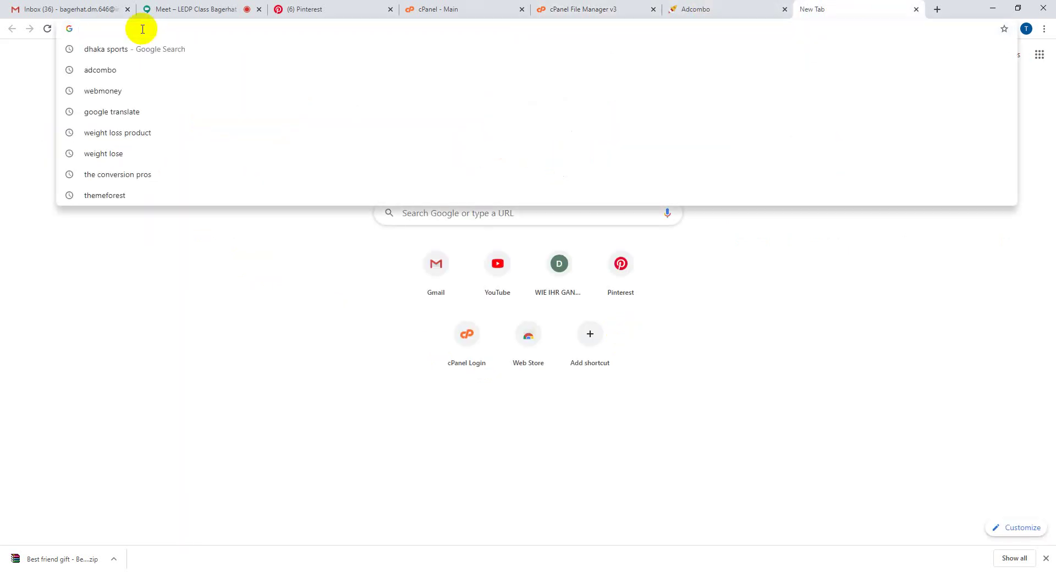
{"action": "key", "text": "ctrl+v"}
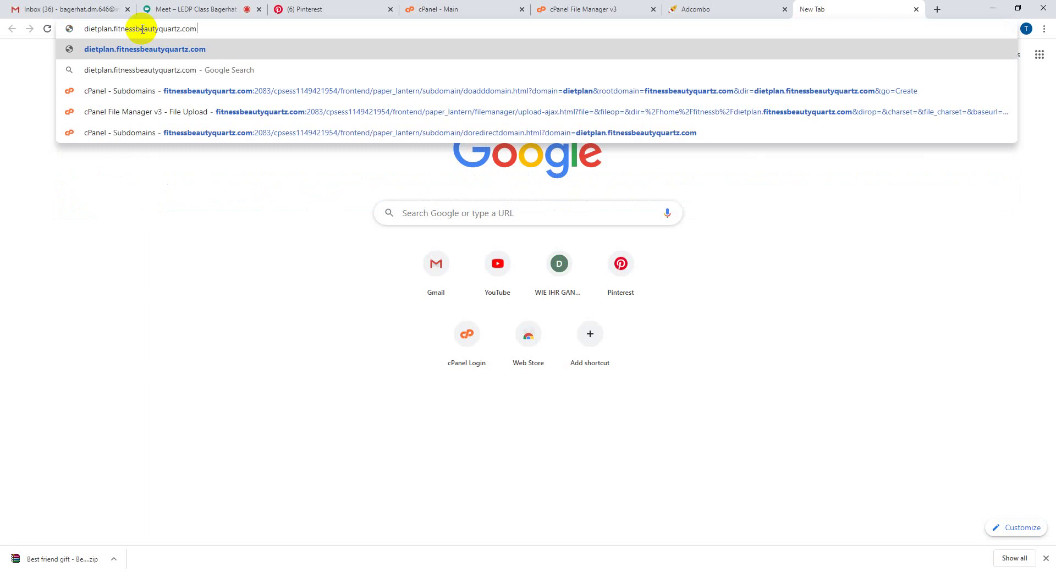
{"action": "key", "text": "Return"}
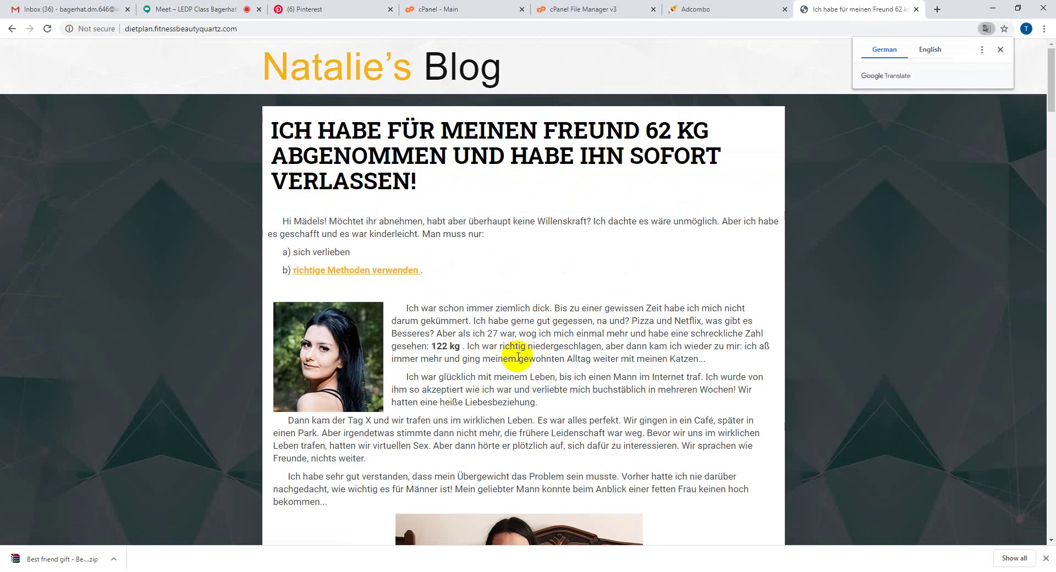
- Scroll the weight-loss article and follow its ORDER NOW link to the Bentolit page
{"action": "scroll", "coordinate": [518, 357], "scroll_direction": "down", "scroll_amount": 2}
{"action": "scroll", "coordinate": [518, 358], "scroll_direction": "down", "scroll_amount": 20}
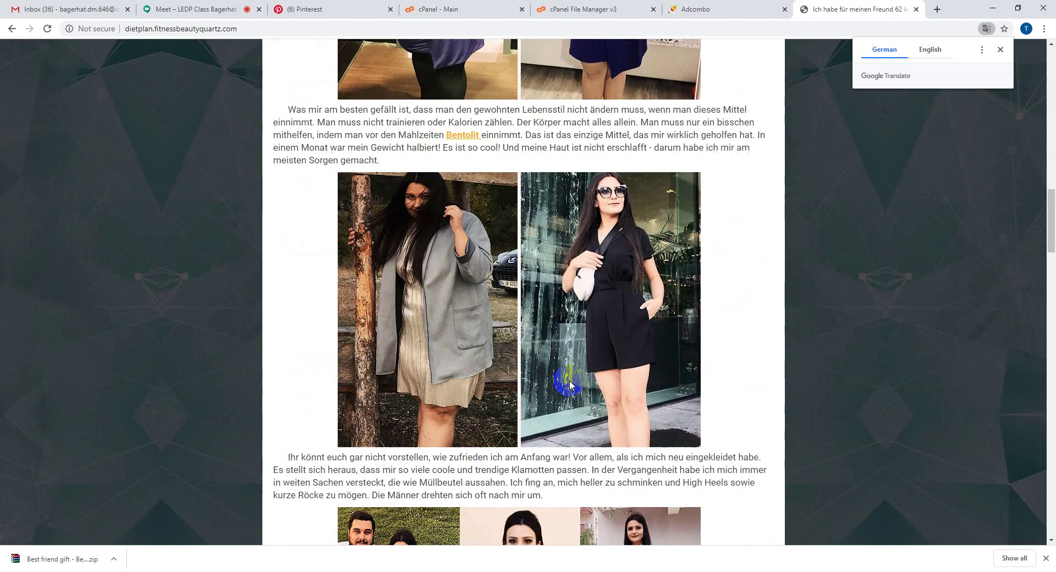
{"action": "scroll", "coordinate": [568, 380], "scroll_direction": "down", "scroll_amount": 9}
{"action": "scroll", "coordinate": [568, 379], "scroll_direction": "up", "scroll_amount": 4}
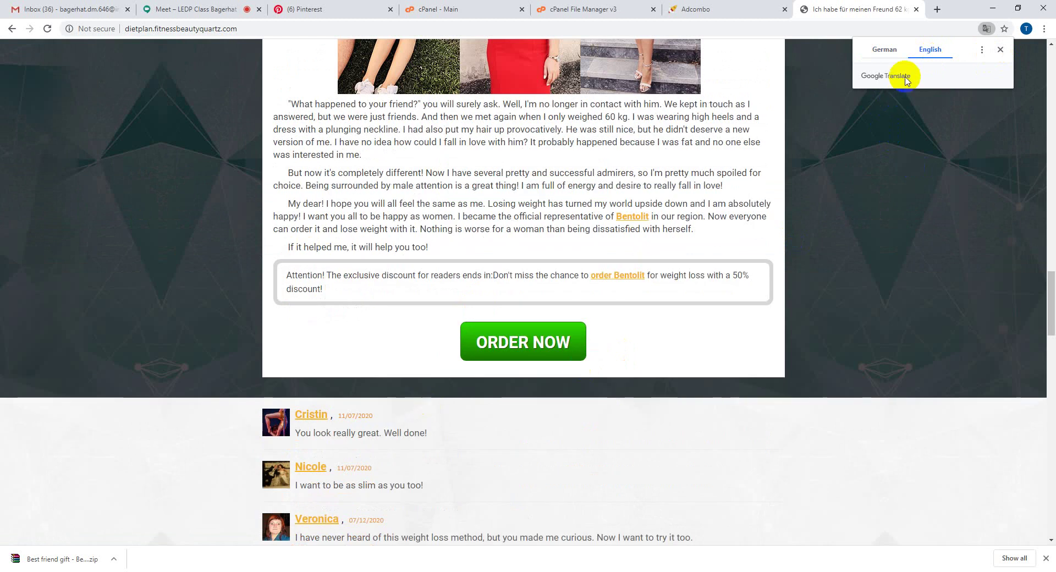
{"action": "left_click", "coordinate": [492, 347]}
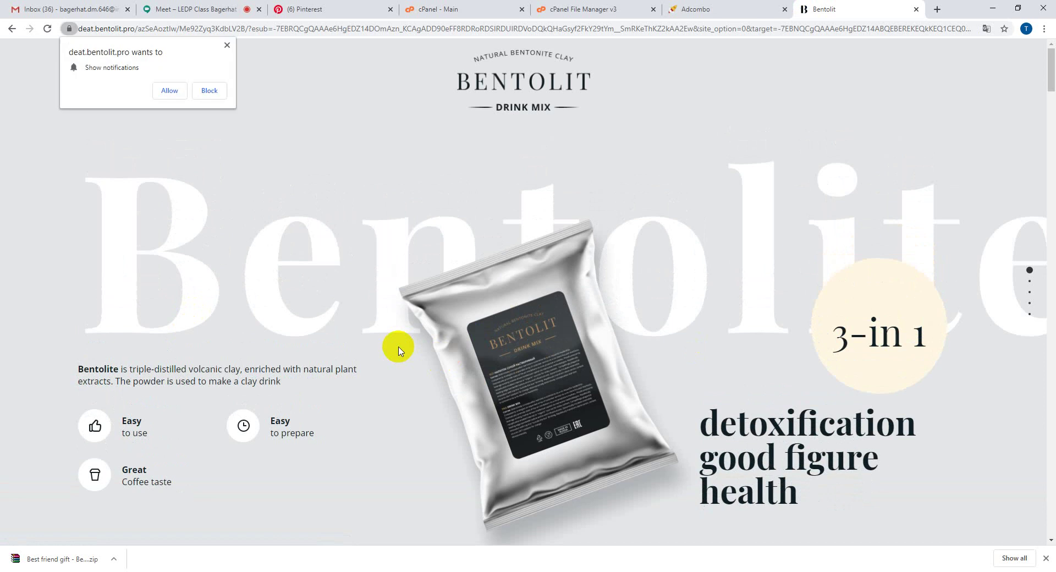
- Block notifications and submit a test Bentolit order for Germany with a placeholder name and phone number
{"action": "left_click", "coordinate": [212, 93]}
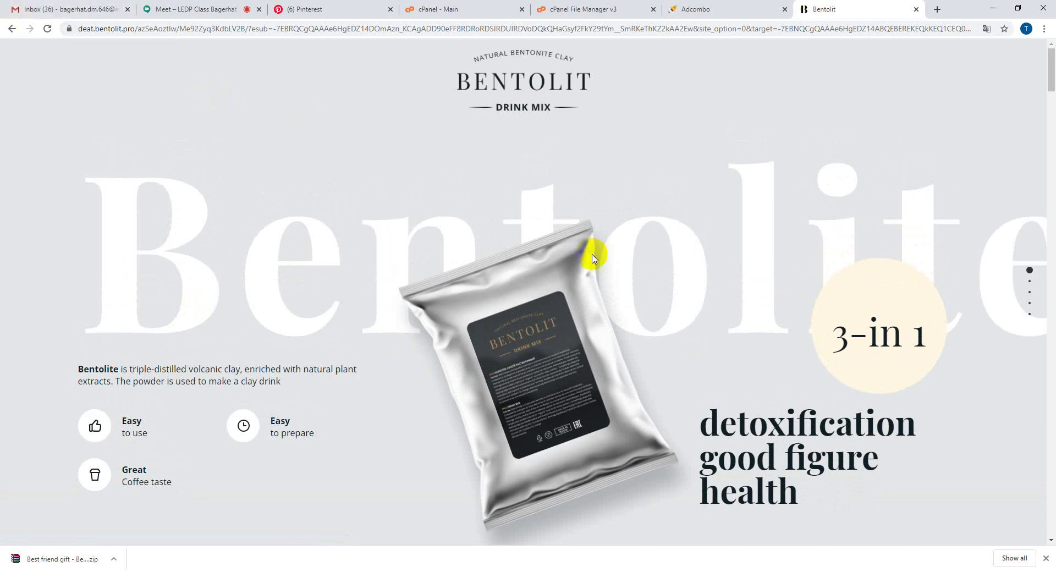
{"action": "left_click_drag", "start_coordinate": [1051, 75], "coordinate": [1048, 527]}
{"action": "left_click", "coordinate": [738, 141]}
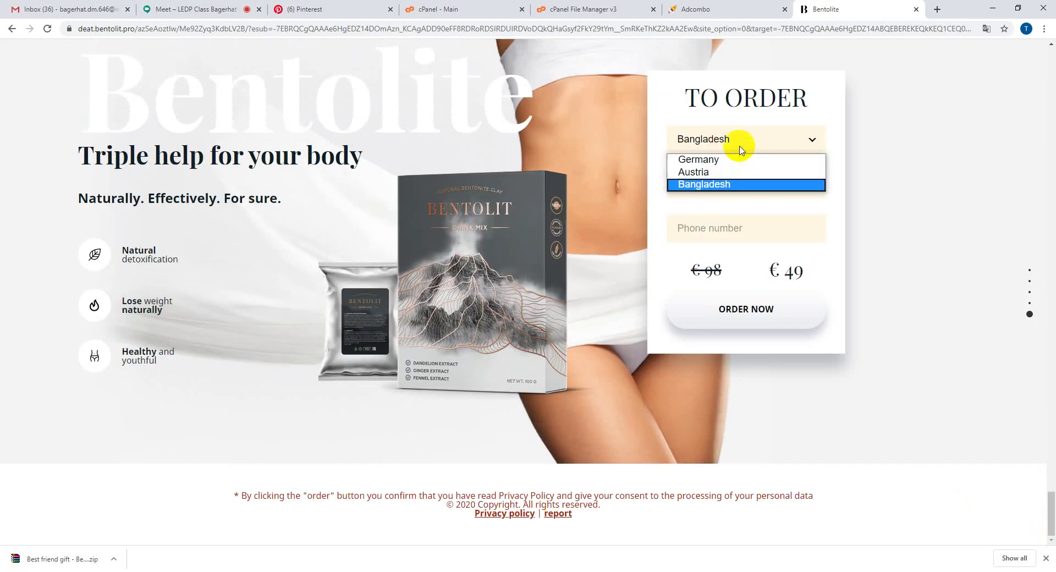
{"action": "left_click", "coordinate": [738, 159]}
{"action": "left_click", "coordinate": [734, 189]}
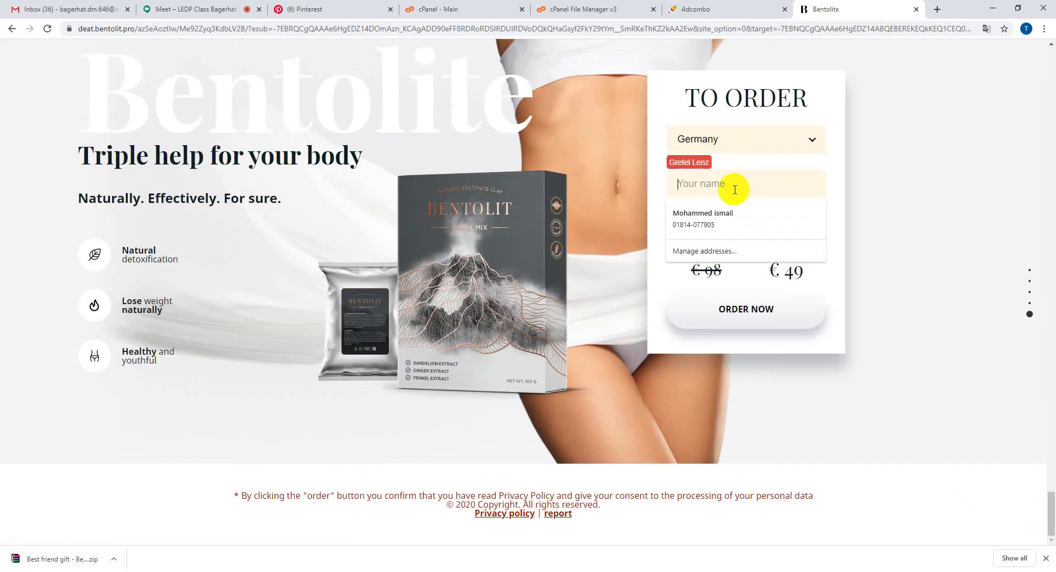
{"action": "type", "text": "drgdrgrdg"}
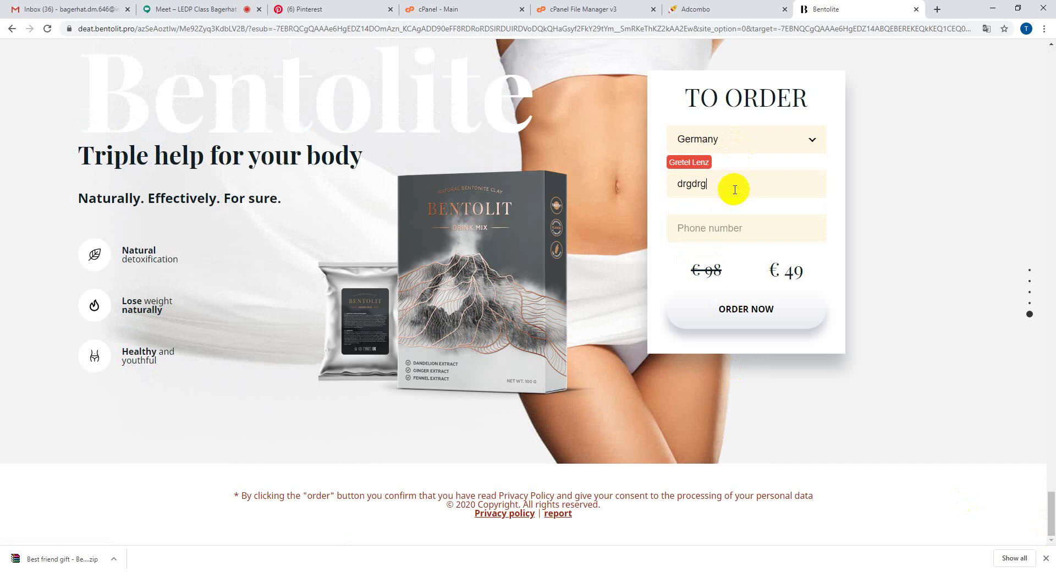
{"action": "left_click", "coordinate": [718, 235]}
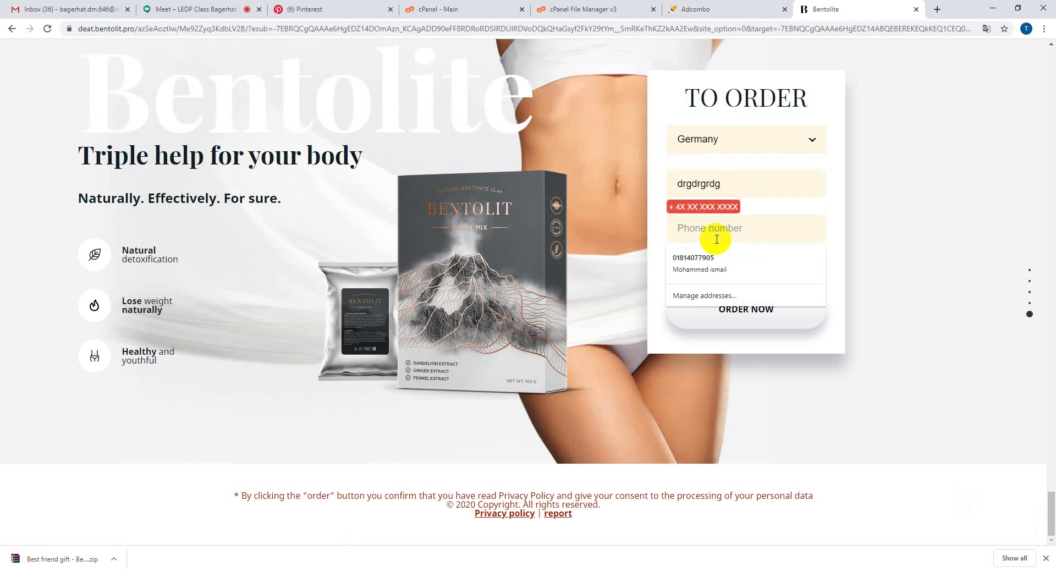
{"action": "type", "text": "868353535"}
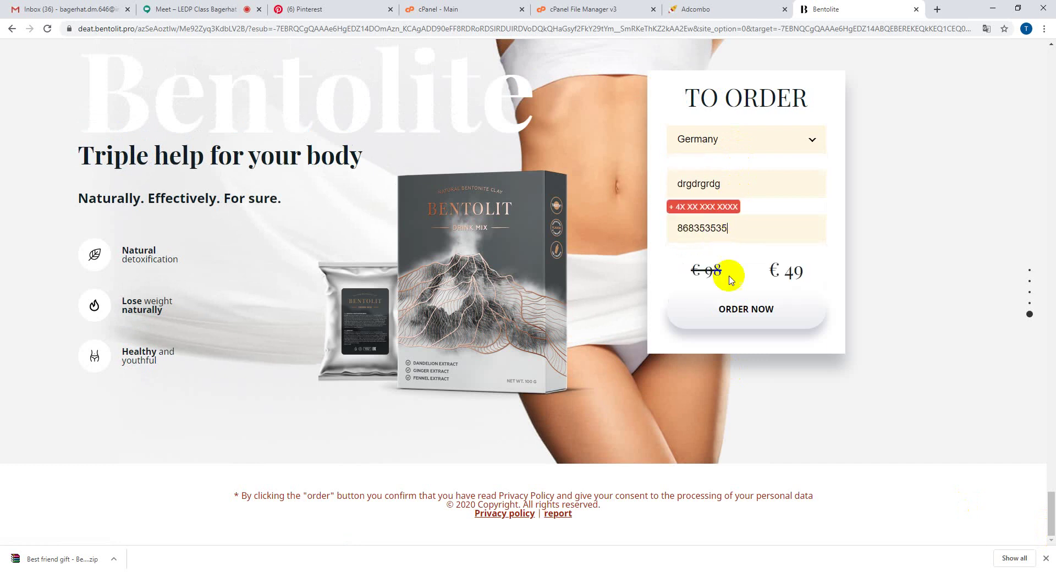
{"action": "left_click", "coordinate": [733, 317]}
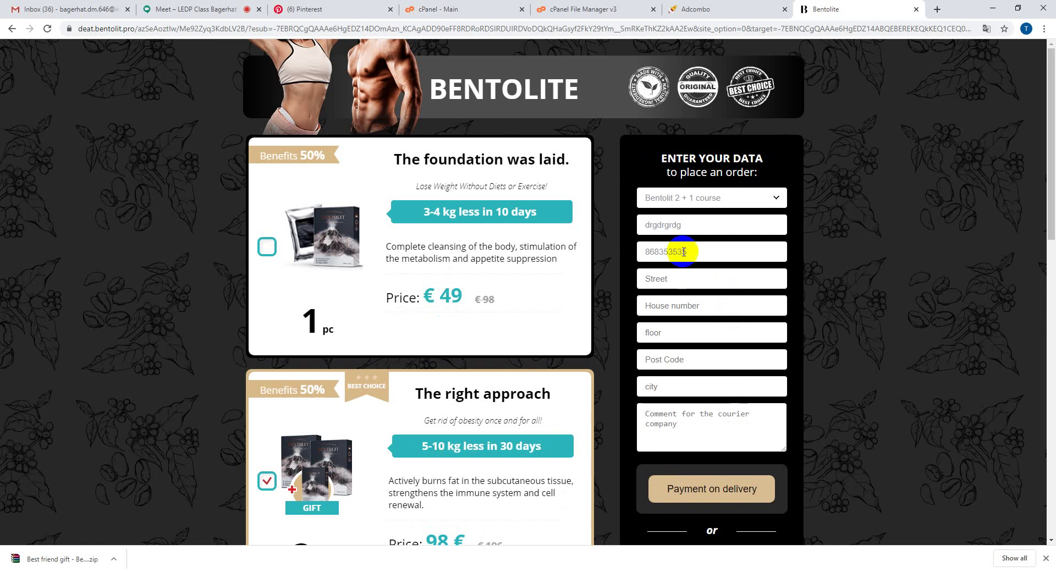
- Close the downloads bar and return to the Adcombo offer details tab
{"action": "left_click", "coordinate": [638, 207]}
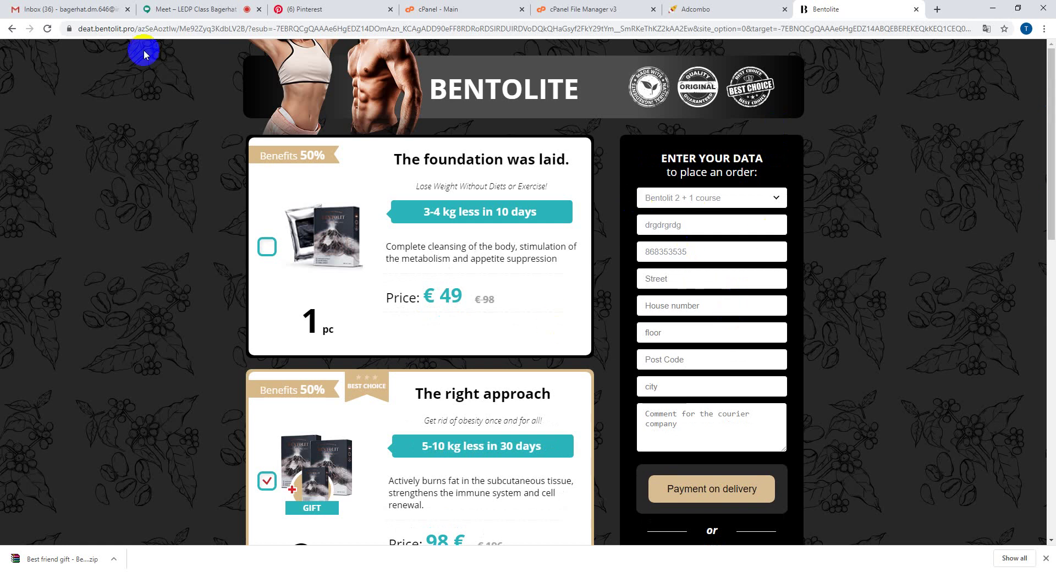
{"action": "scroll", "coordinate": [432, 327], "scroll_direction": "down", "scroll_amount": 10}
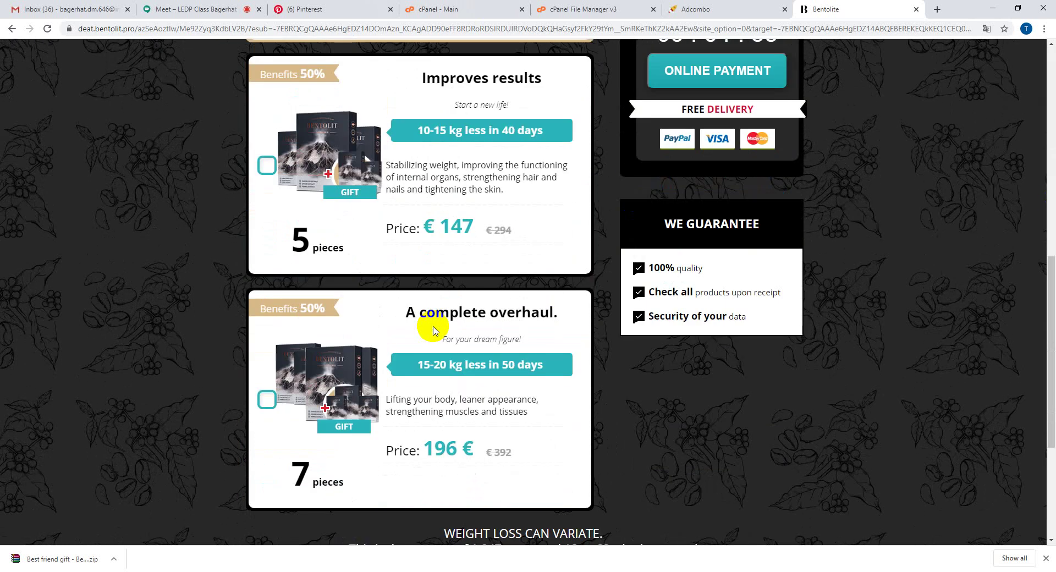
{"action": "scroll", "coordinate": [433, 330], "scroll_direction": "up", "scroll_amount": 9}
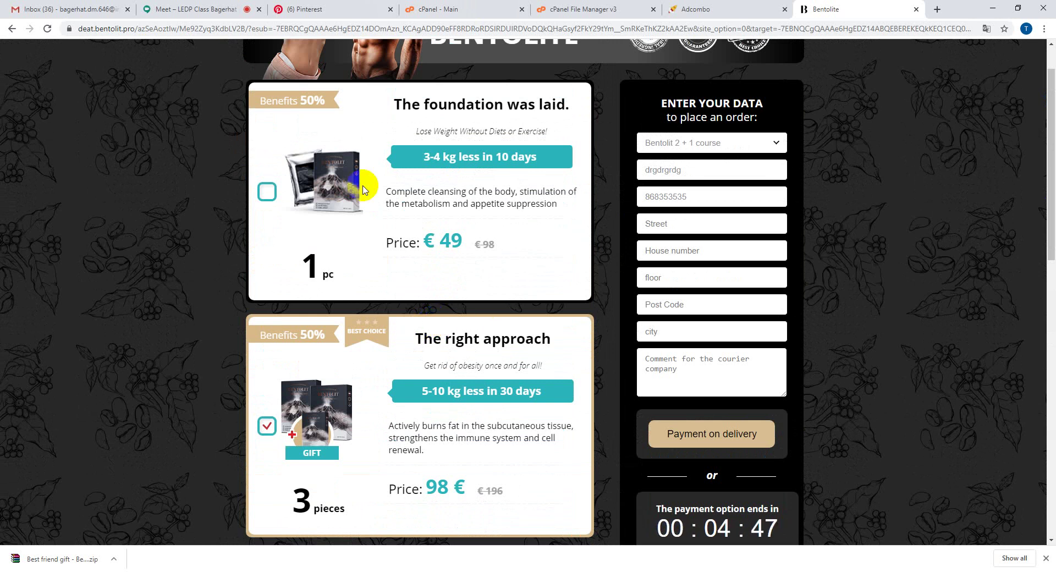
{"action": "left_click", "coordinate": [1046, 558]}
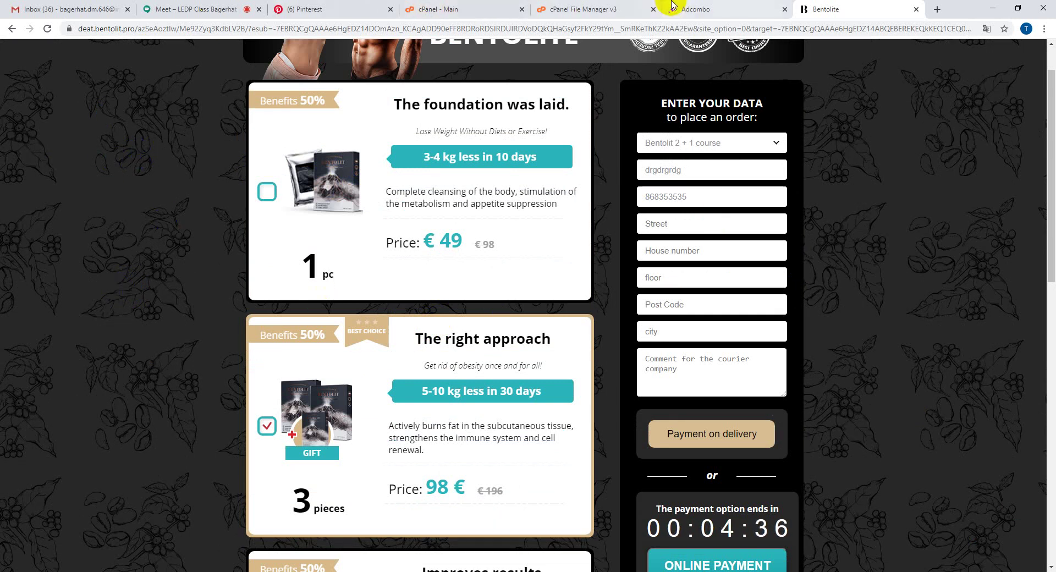
{"action": "left_click", "coordinate": [695, 9]}
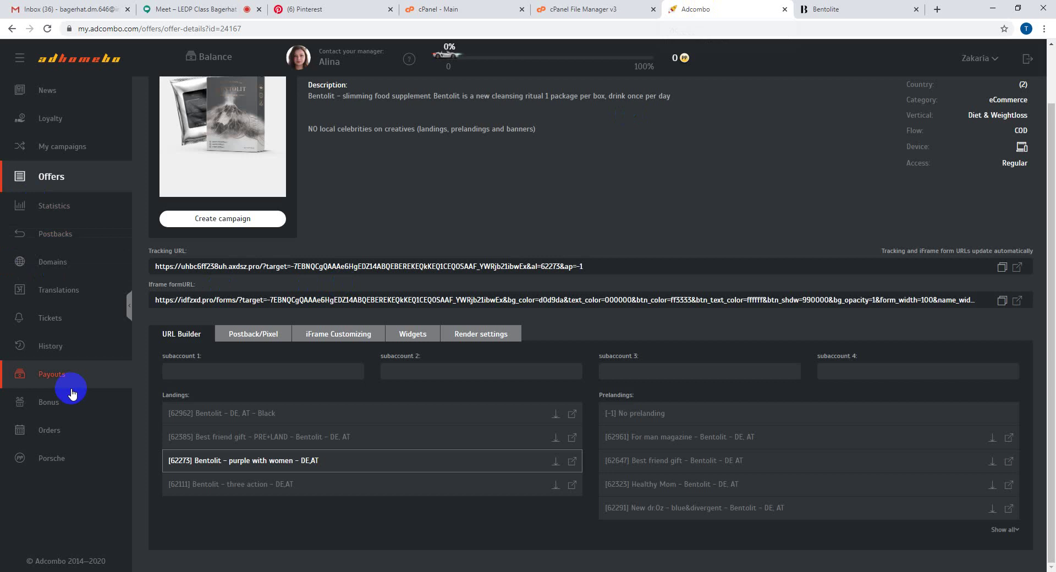
- Open Adcombo Orders and check the newest order's time, Germany country and Bangladesh IP
{"action": "left_click", "coordinate": [60, 438]}
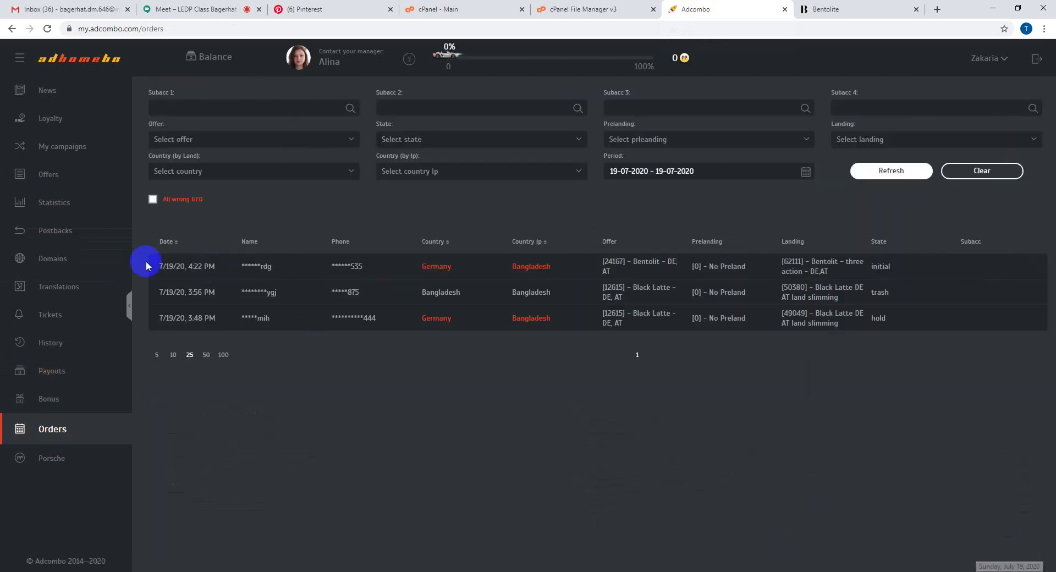
{"action": "left_click_drag", "start_coordinate": [189, 266], "coordinate": [209, 267]}
{"action": "double_click", "coordinate": [440, 267]}
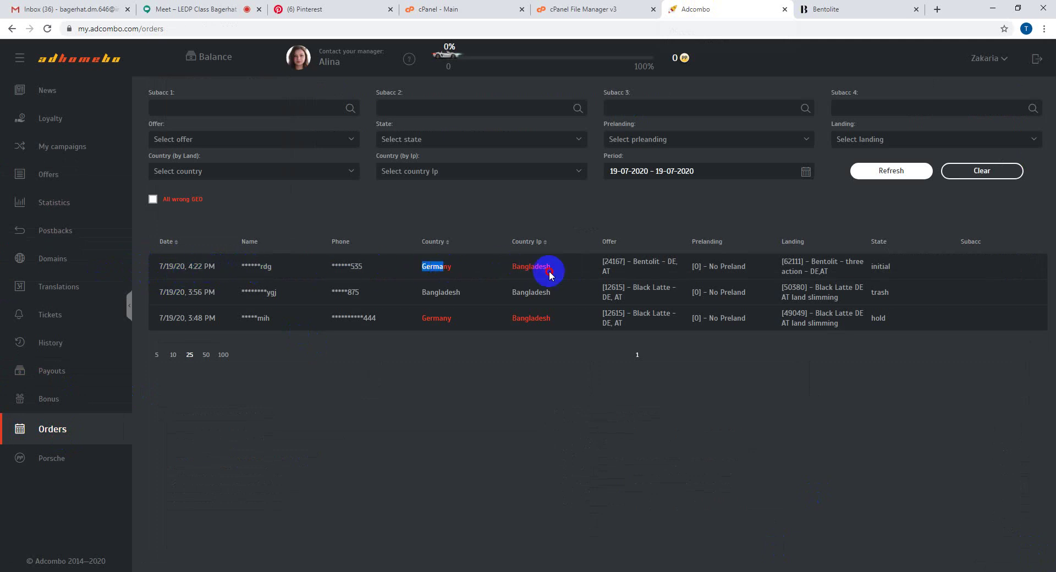
{"action": "double_click", "coordinate": [542, 269]}
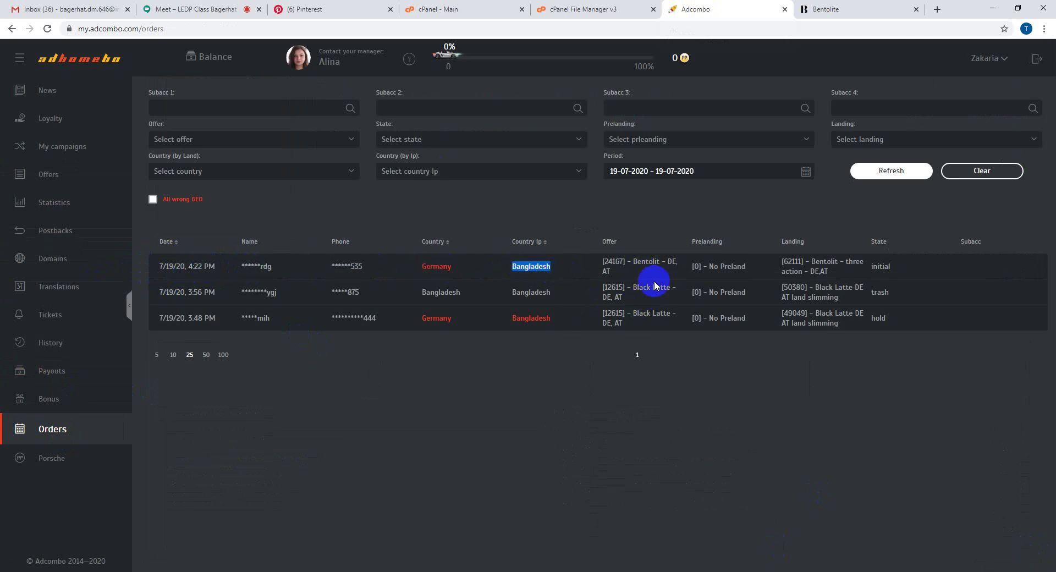
{"action": "left_click_drag", "start_coordinate": [637, 288], "coordinate": [663, 322]}
{"action": "left_click", "coordinate": [659, 319]}
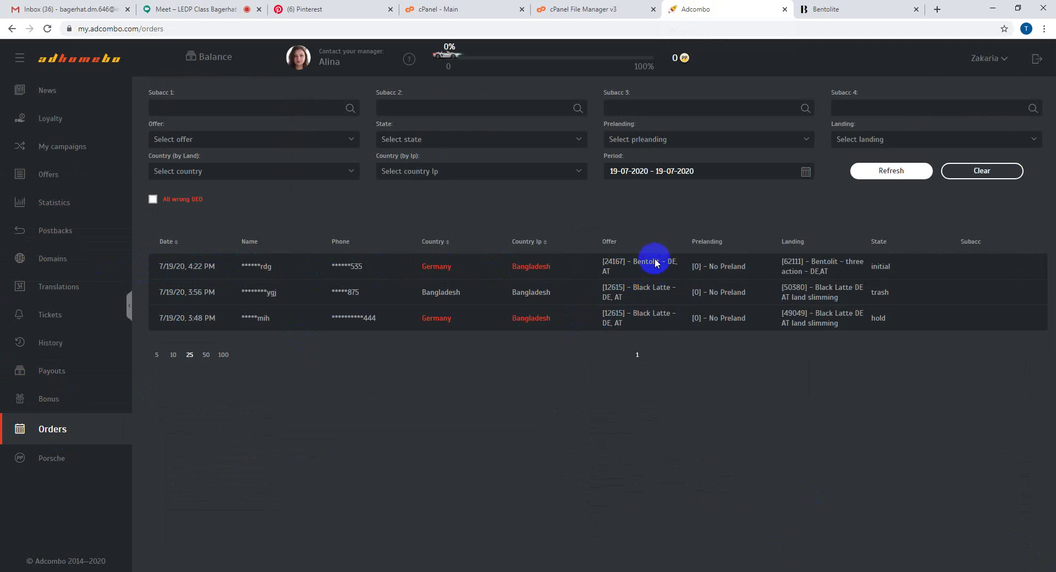
- Verify the newest order's Bentolit offer and landing name, then return via the dashboard to Bentolite
{"action": "left_click_drag", "start_coordinate": [633, 263], "coordinate": [657, 267]}
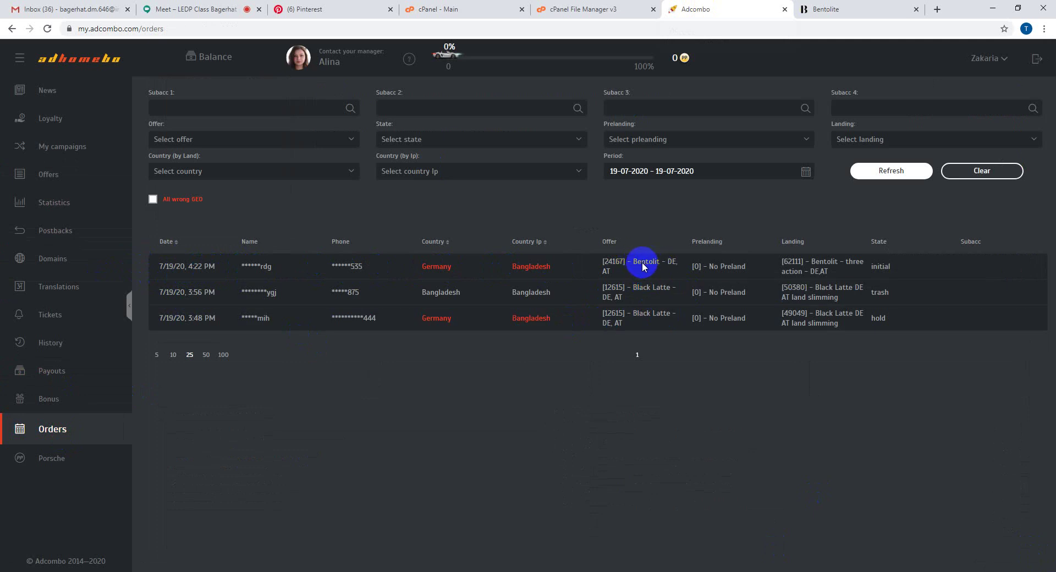
{"action": "left_click_drag", "start_coordinate": [643, 267], "coordinate": [679, 265]}
{"action": "left_click_drag", "start_coordinate": [811, 263], "coordinate": [836, 283]}
{"action": "left_click", "coordinate": [877, 270]}
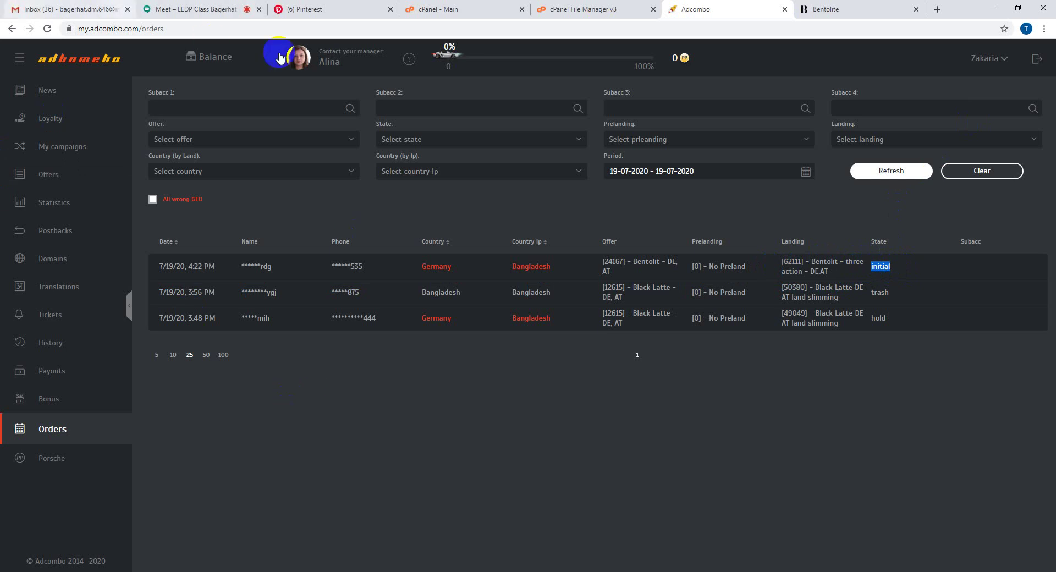
{"action": "left_click", "coordinate": [116, 60]}
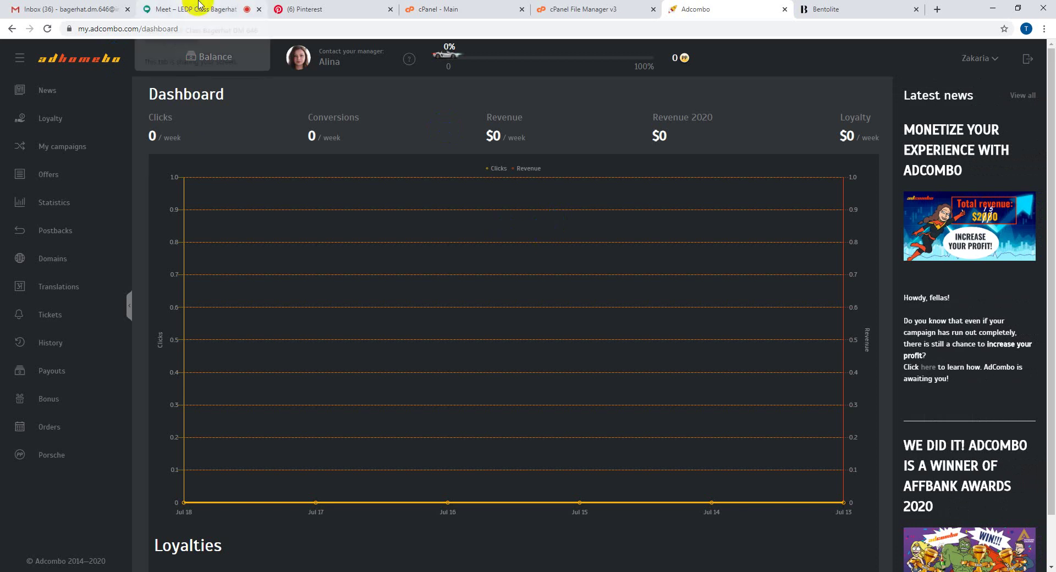
{"action": "left_click", "coordinate": [854, 9]}
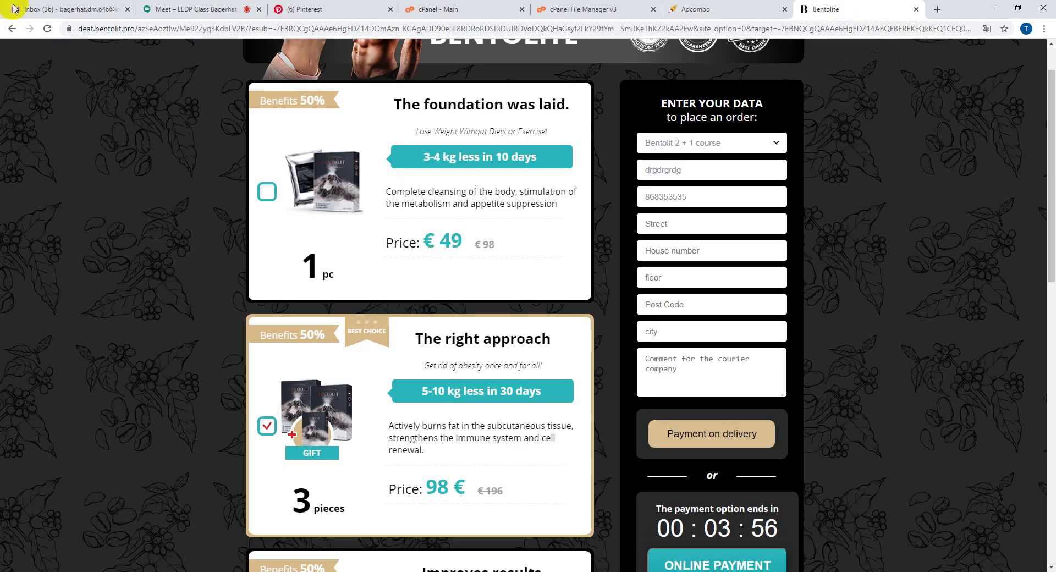
- Go back twice to the dietplan article, scroll to its top and select its URL
{"action": "left_click", "coordinate": [12, 30]}
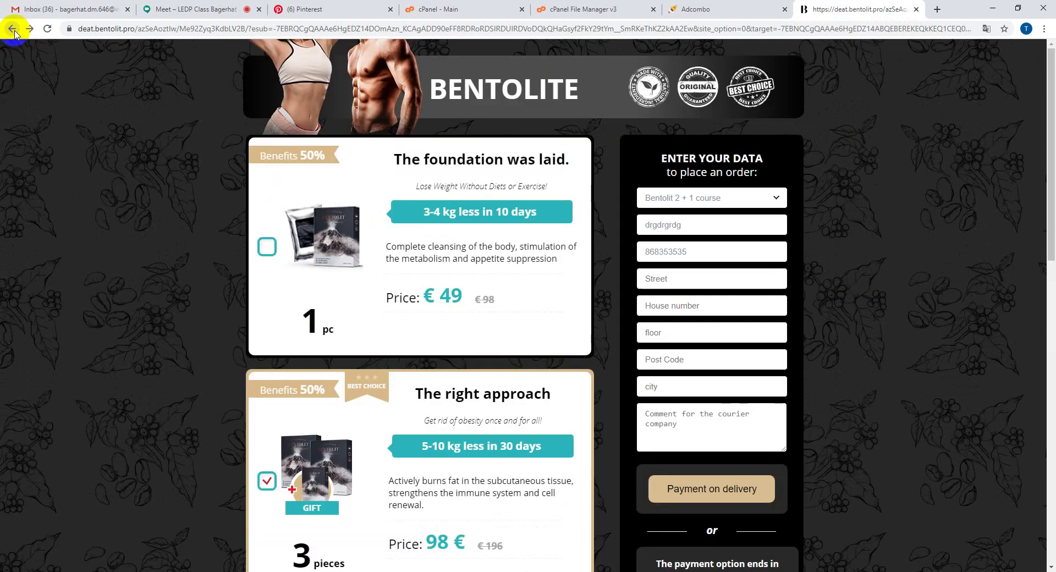
{"action": "left_click", "coordinate": [13, 29]}
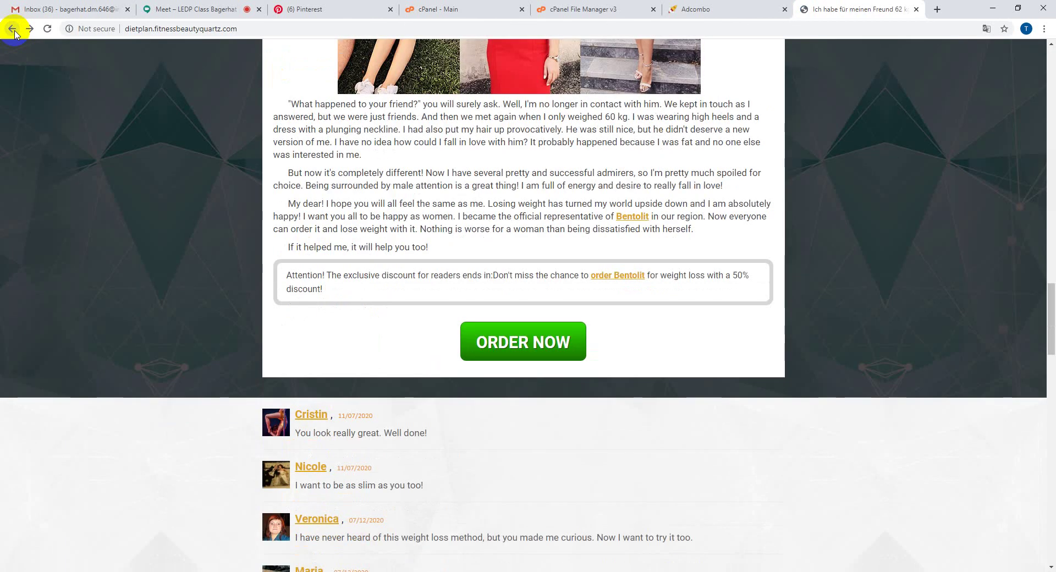
{"action": "scroll", "coordinate": [83, 303], "scroll_direction": "up", "scroll_amount": 20}
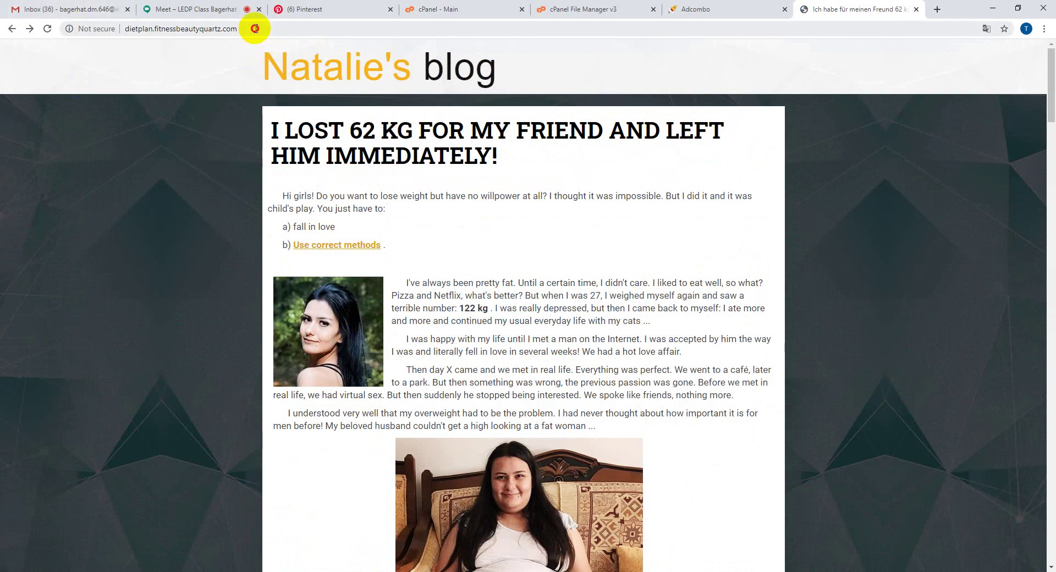
{"action": "left_click_drag", "start_coordinate": [254, 28], "coordinate": [111, 31]}
{"action": "left_click", "coordinate": [146, 7]}
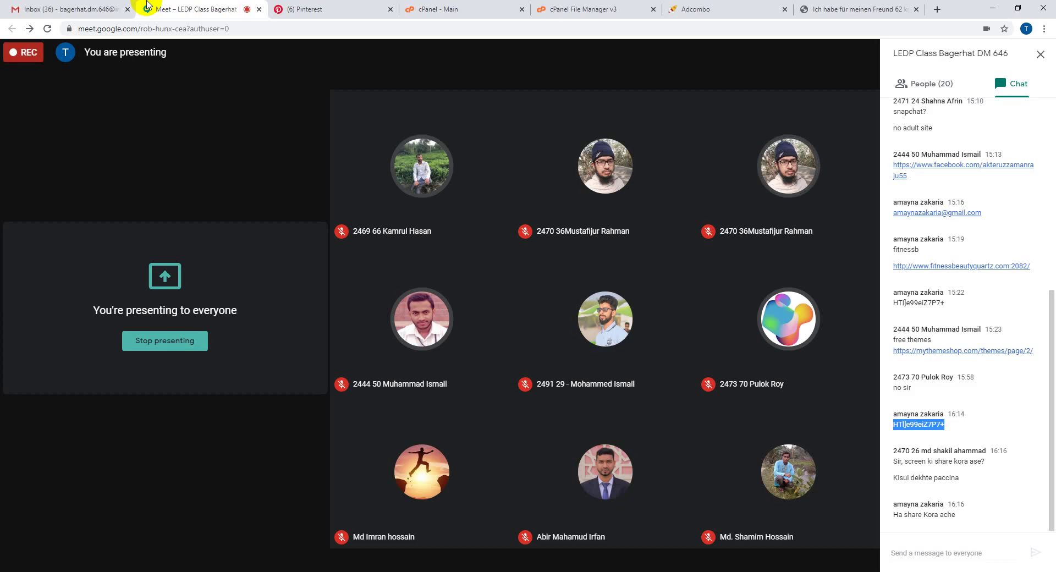
- Close the Meet chat side panel
{"action": "left_click", "coordinate": [1013, 86]}
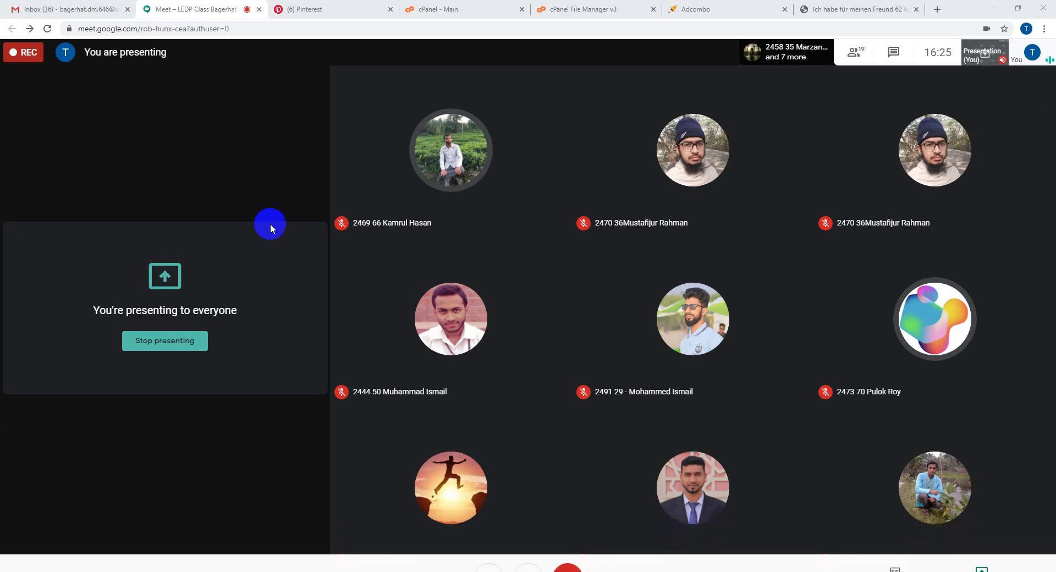
- Reload the Gewichtsgenuss Pinterest profile and highlight its 177.6k monthly viewers figure
{"action": "left_click", "coordinate": [335, 5]}
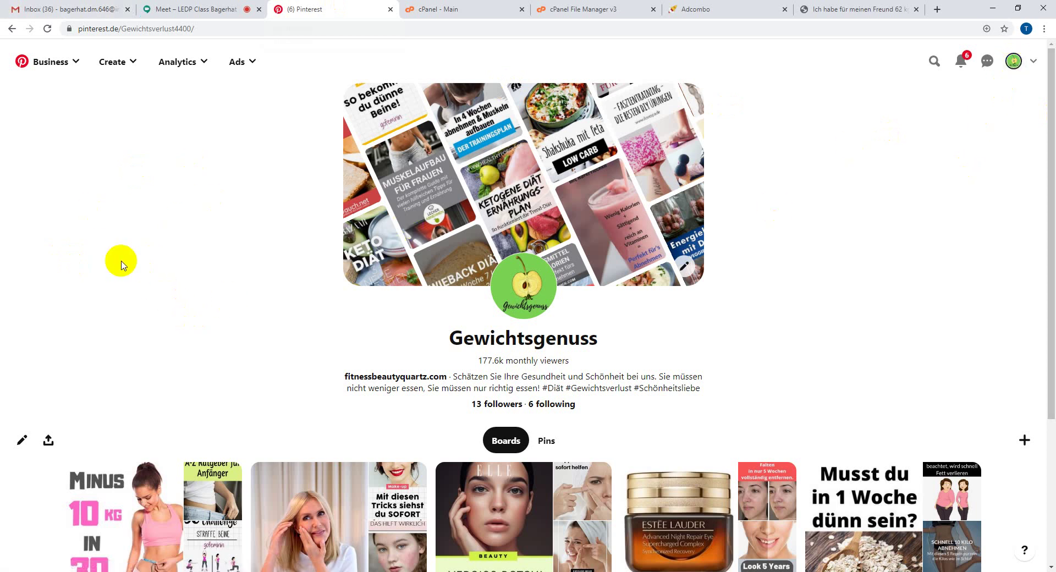
{"action": "left_click", "coordinate": [47, 28]}
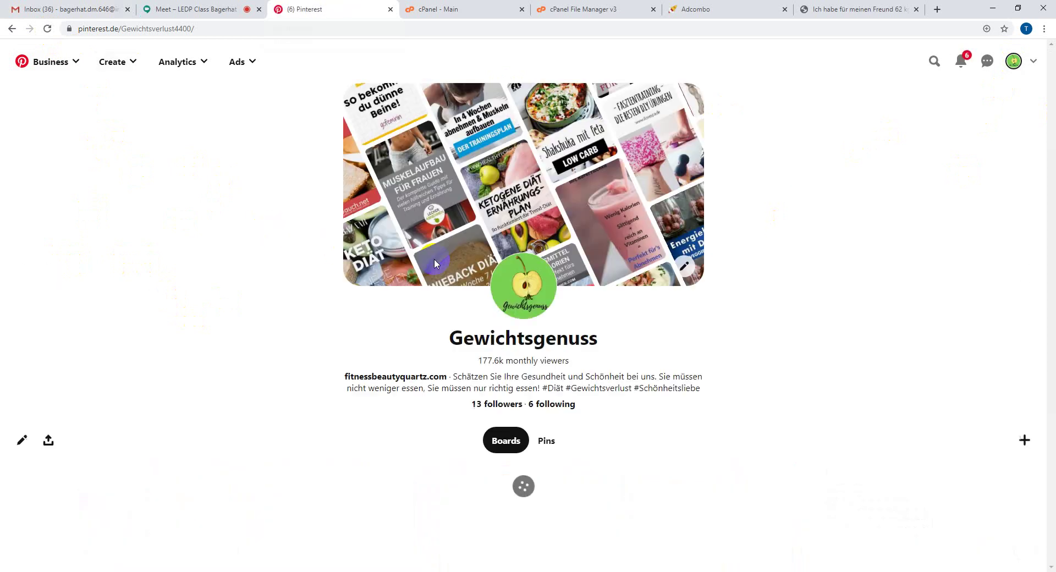
{"action": "left_click_drag", "start_coordinate": [478, 360], "coordinate": [501, 362]}
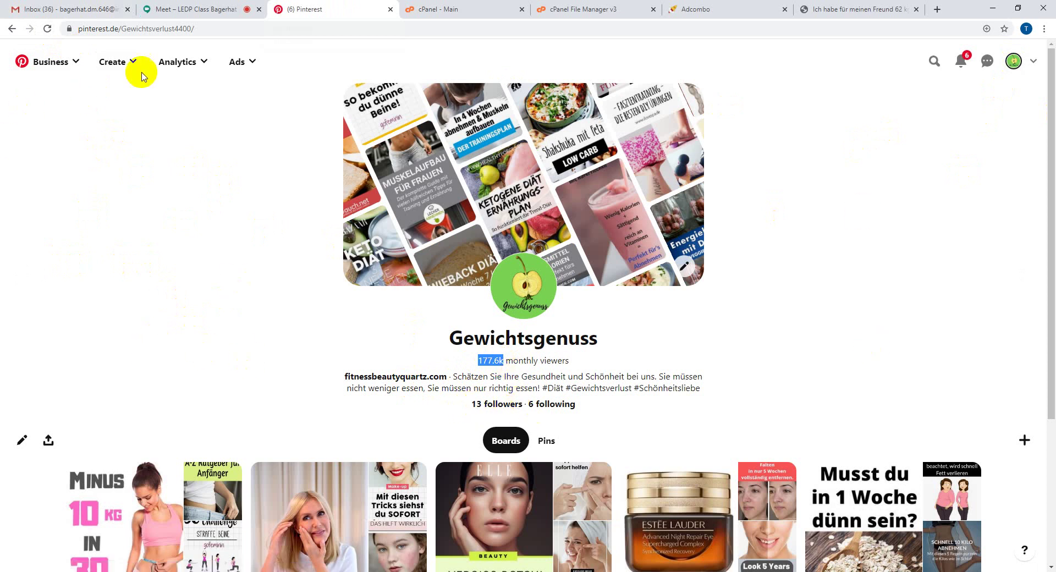
{"action": "left_click", "coordinate": [177, 62]}
{"action": "left_click", "coordinate": [175, 95]}
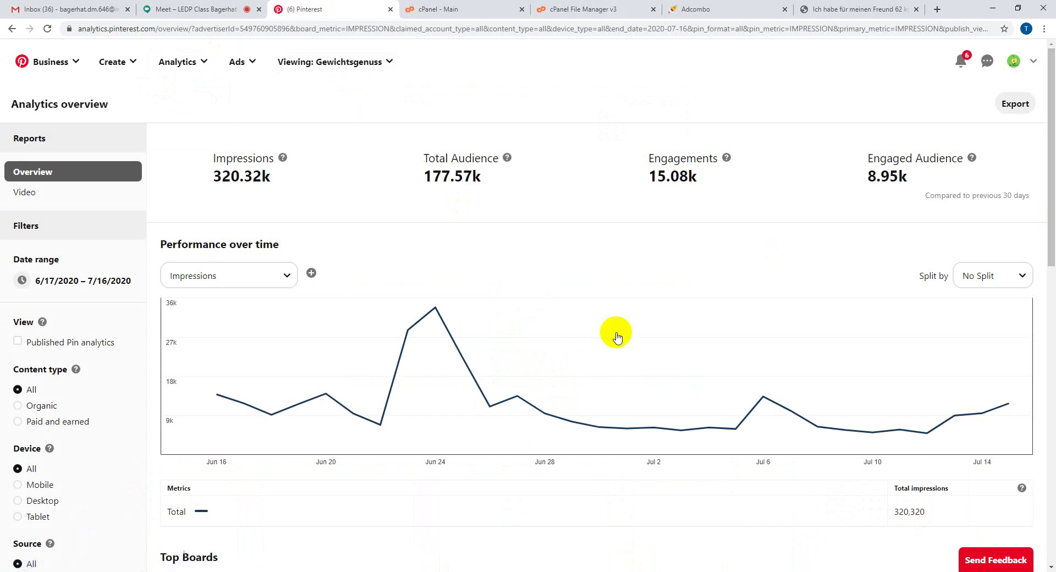
{"action": "mouse_move", "coordinate": [434, 308]}
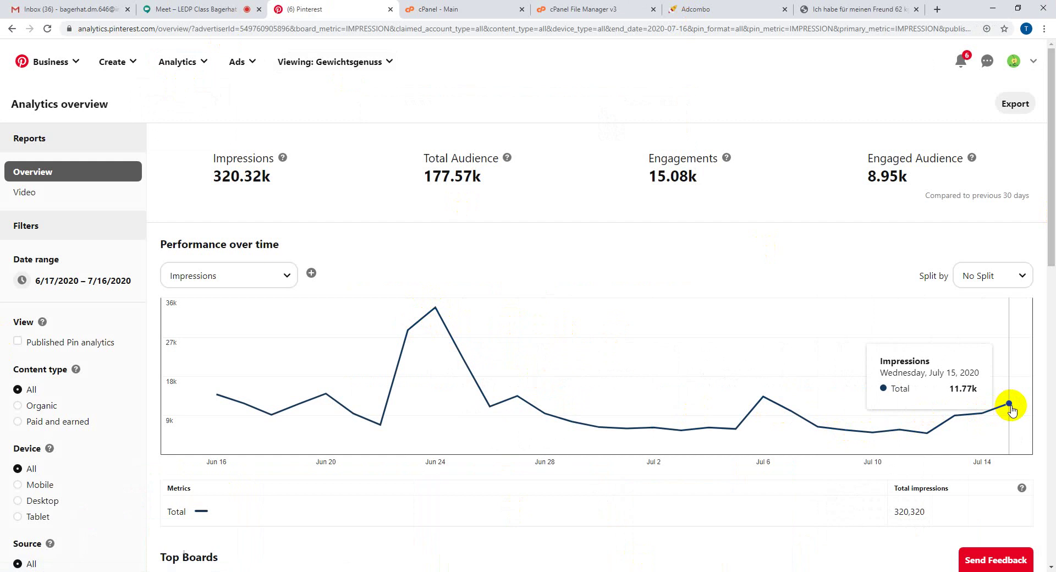
{"action": "left_click_drag", "start_coordinate": [214, 176], "coordinate": [231, 175]}
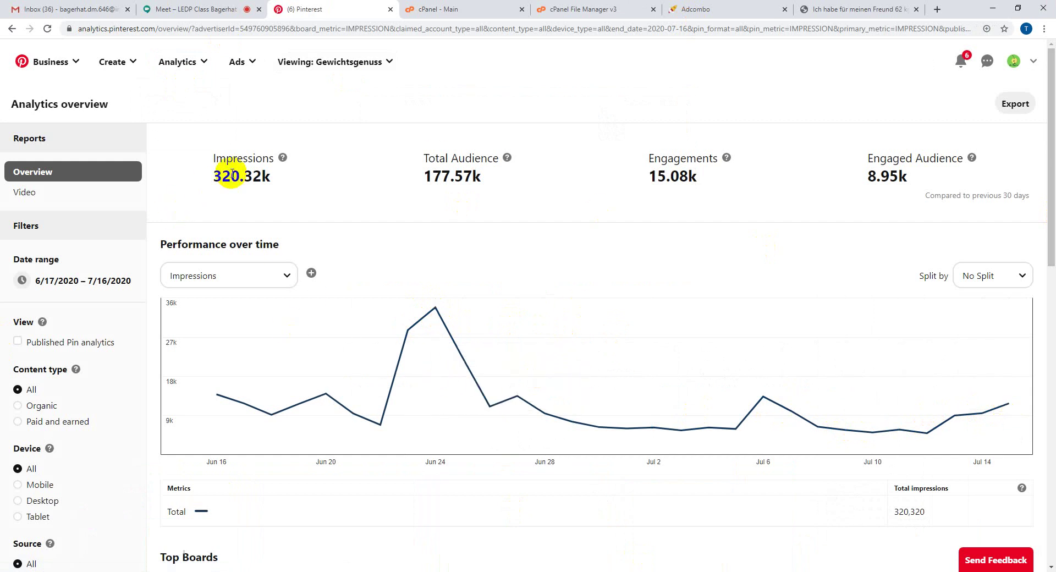
{"action": "left_click", "coordinate": [231, 175]}
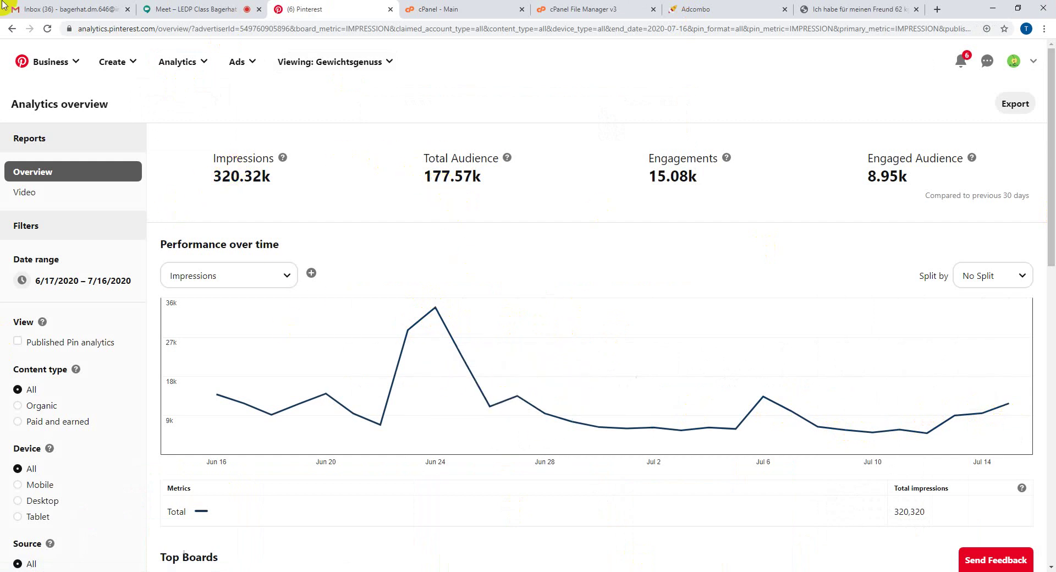
{"action": "scroll", "coordinate": [219, 358], "scroll_direction": "down", "scroll_amount": 8}
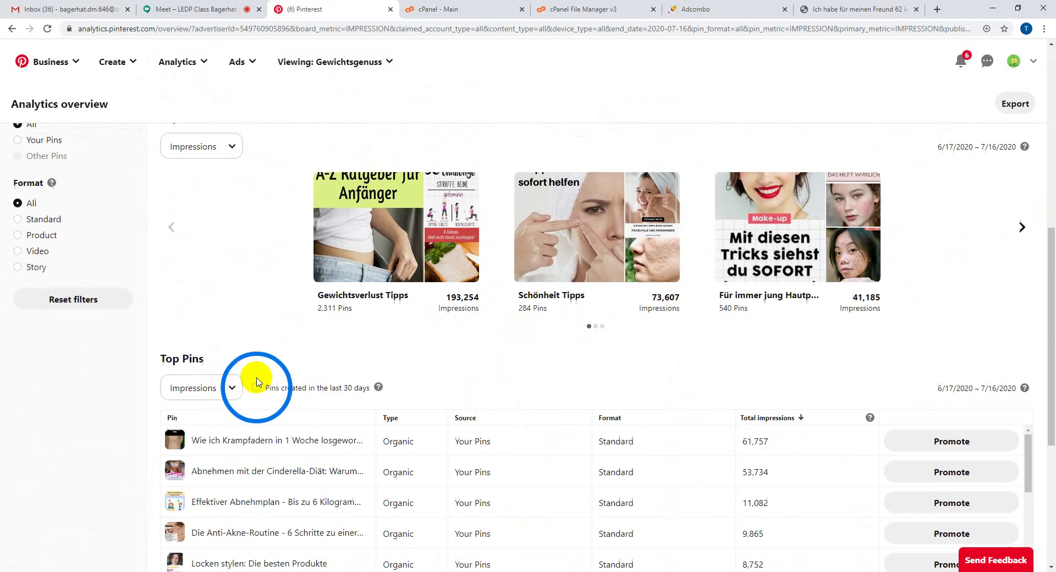
{"action": "scroll", "coordinate": [257, 381], "scroll_direction": "down", "scroll_amount": 2}
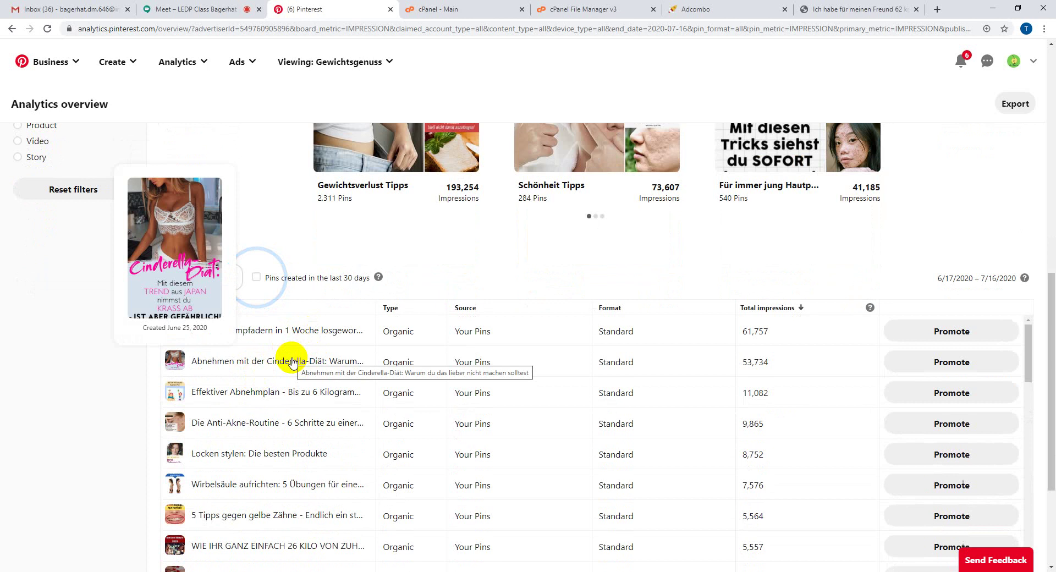
{"action": "scroll", "coordinate": [75, 391], "scroll_direction": "down", "scroll_amount": 3}
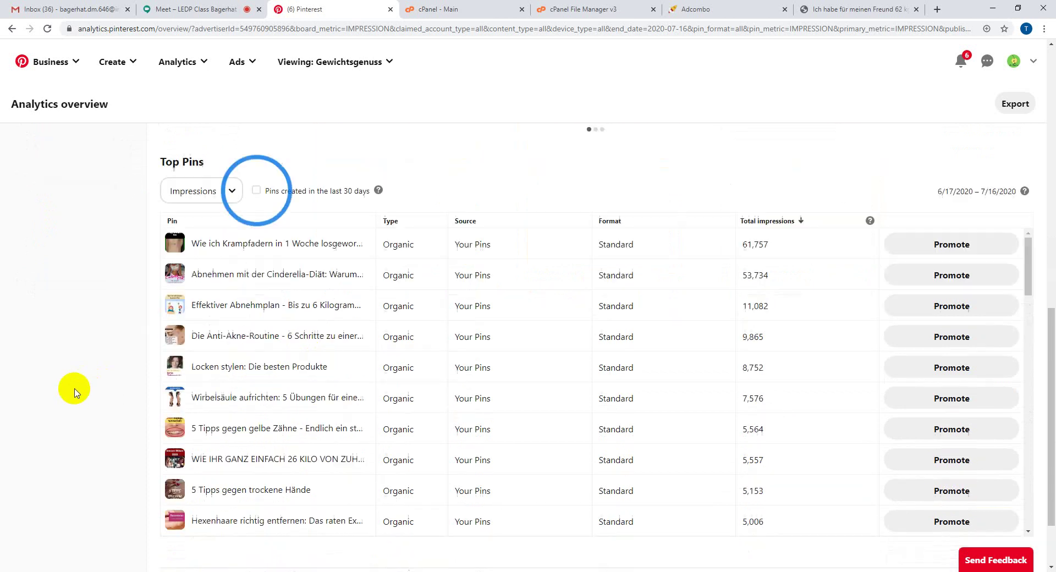
{"action": "scroll", "coordinate": [722, 288], "scroll_direction": "up", "scroll_amount": 2}
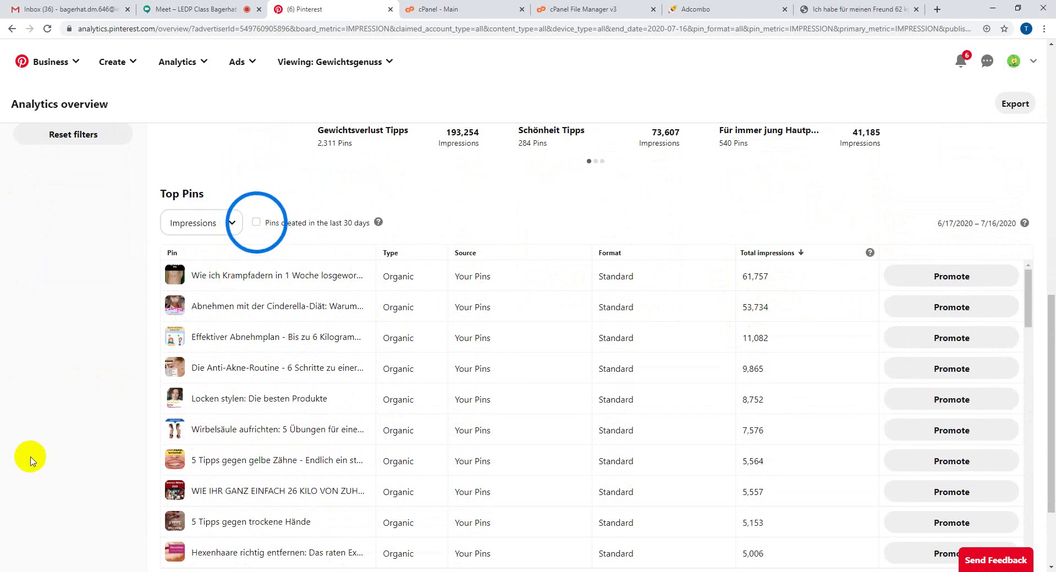
{"action": "scroll", "coordinate": [76, 431], "scroll_direction": "down", "scroll_amount": 2}
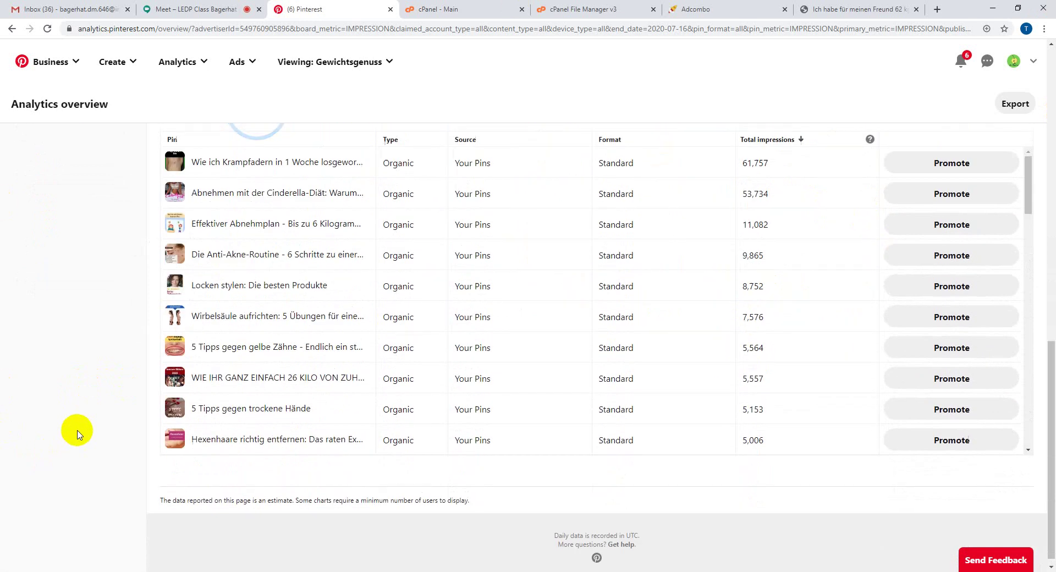
{"action": "scroll", "coordinate": [76, 430], "scroll_direction": "up", "scroll_amount": 15}
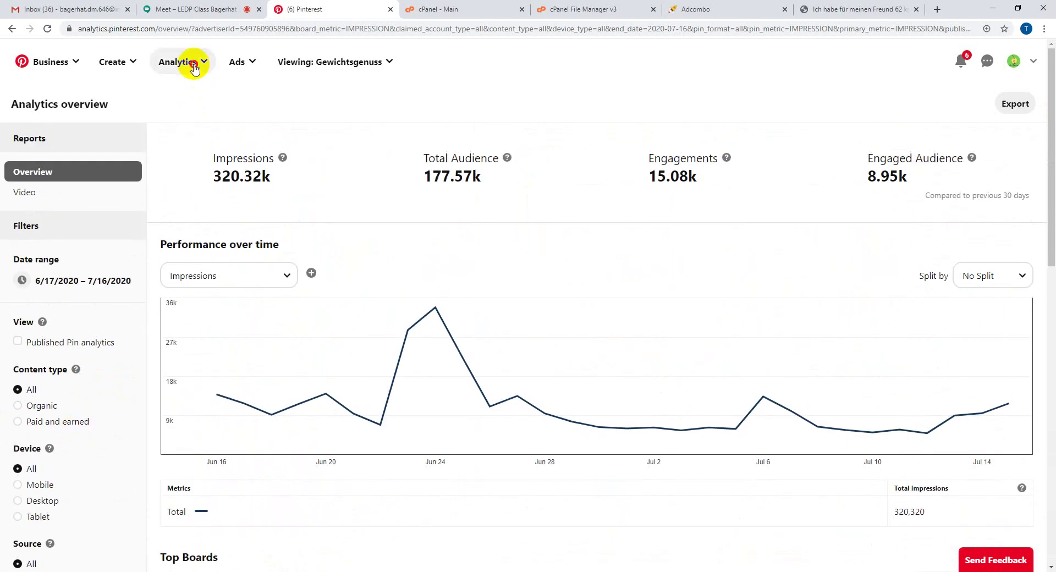
{"action": "left_click", "coordinate": [184, 63]}
- Open Audience insights and scroll to Location, where Germany leads at 75.4%
{"action": "left_click", "coordinate": [178, 111]}
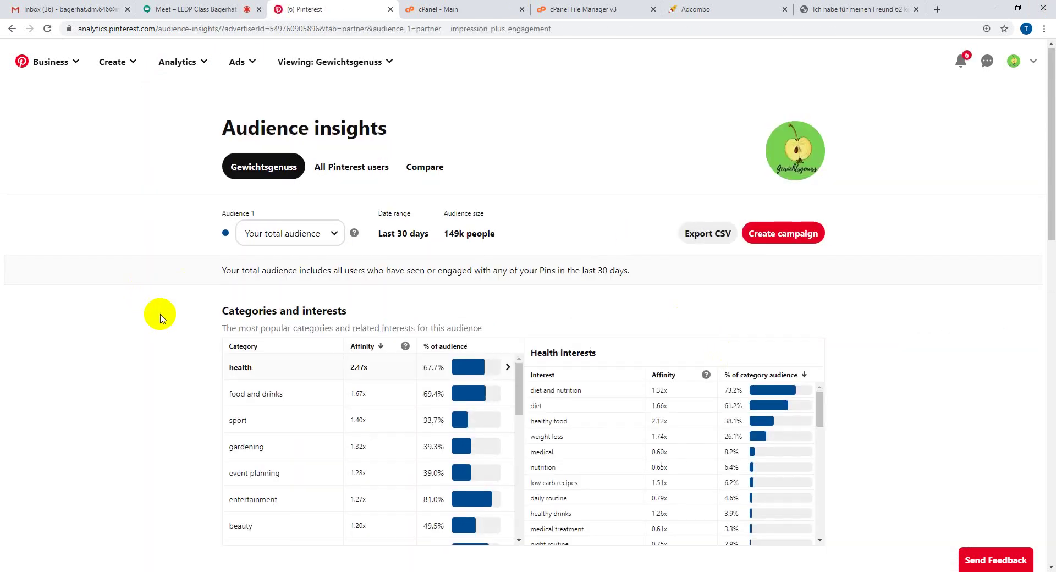
{"action": "scroll", "coordinate": [165, 322], "scroll_direction": "down", "scroll_amount": 12}
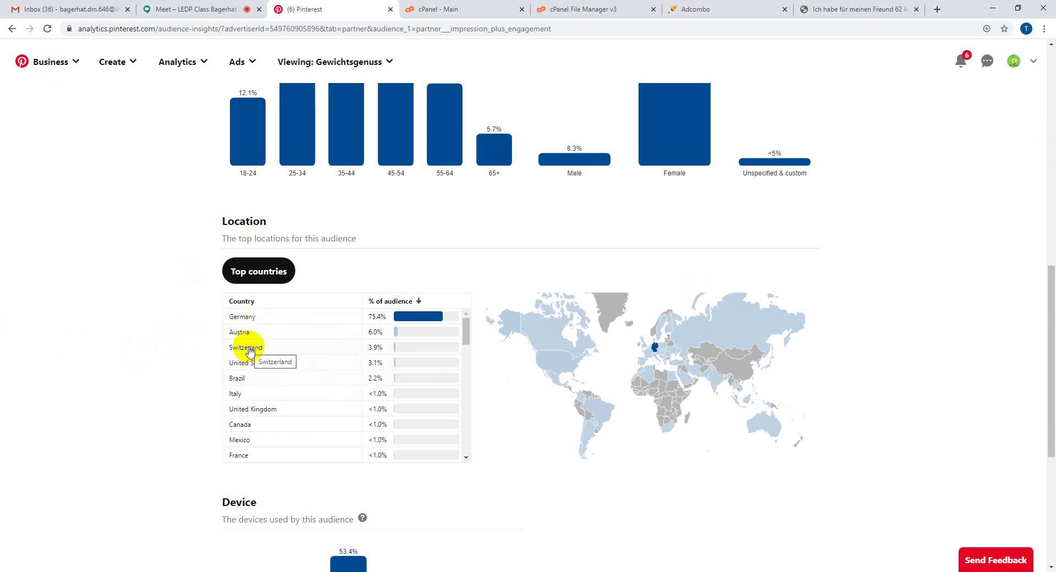
{"action": "scroll", "coordinate": [181, 400], "scroll_direction": "down", "scroll_amount": 4}
{"action": "scroll", "coordinate": [180, 400], "scroll_direction": "up", "scroll_amount": 5}
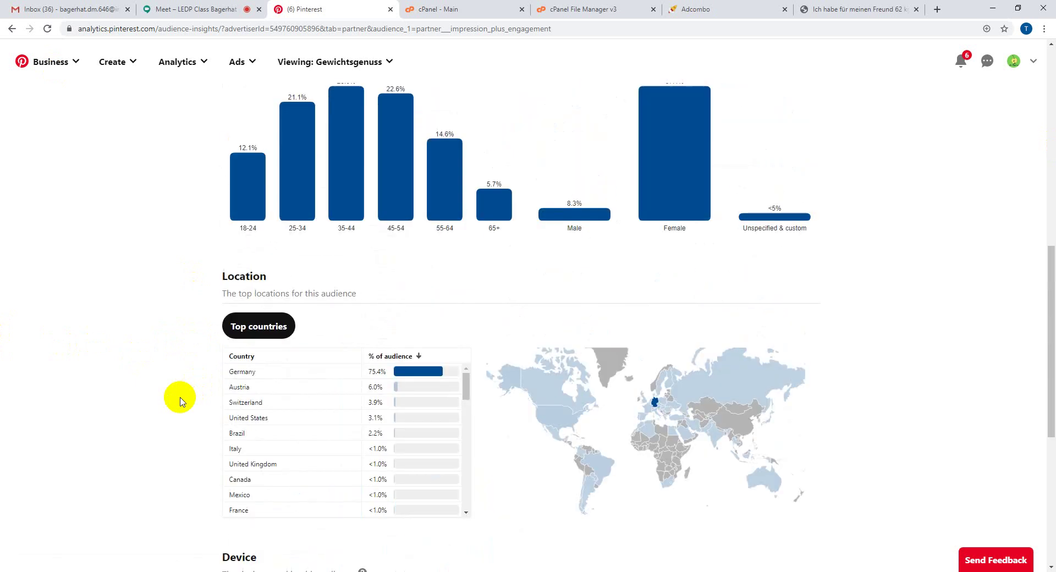
{"action": "scroll", "coordinate": [180, 401], "scroll_direction": "up", "scroll_amount": 6}
{"action": "scroll", "coordinate": [180, 400], "scroll_direction": "down", "scroll_amount": 12}
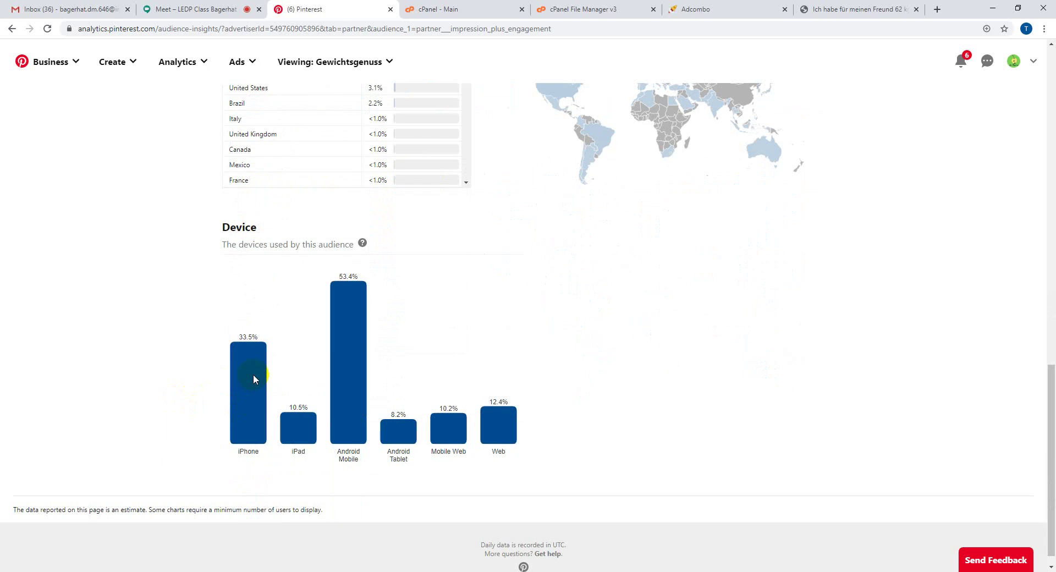
{"action": "scroll", "coordinate": [1053, 329], "scroll_direction": "up", "scroll_amount": 4}
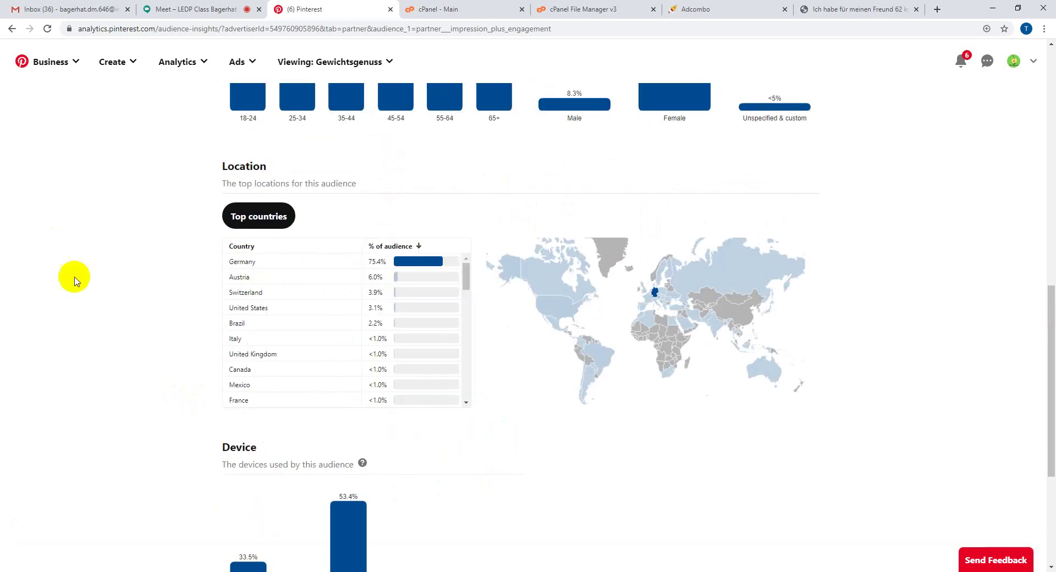
{"action": "scroll", "coordinate": [46, 345], "scroll_direction": "up", "scroll_amount": 5}
{"action": "scroll", "coordinate": [47, 345], "scroll_direction": "up", "scroll_amount": 6}
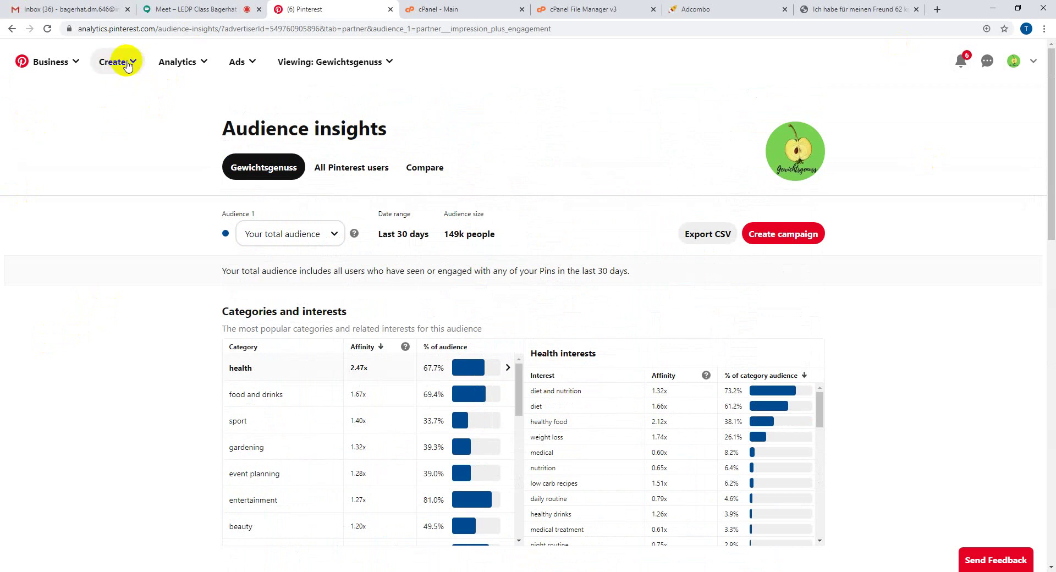
- Start a new Pin in the Pin builder, zoom the page in, and advance the intro to slide 4 of 4
{"action": "left_click", "coordinate": [126, 64]}
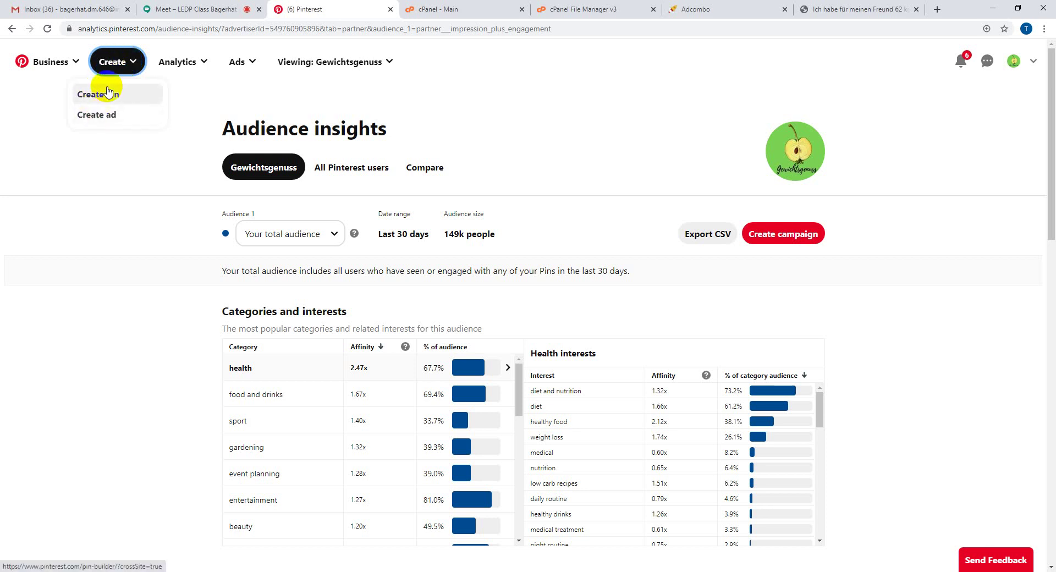
{"action": "left_click", "coordinate": [108, 92]}
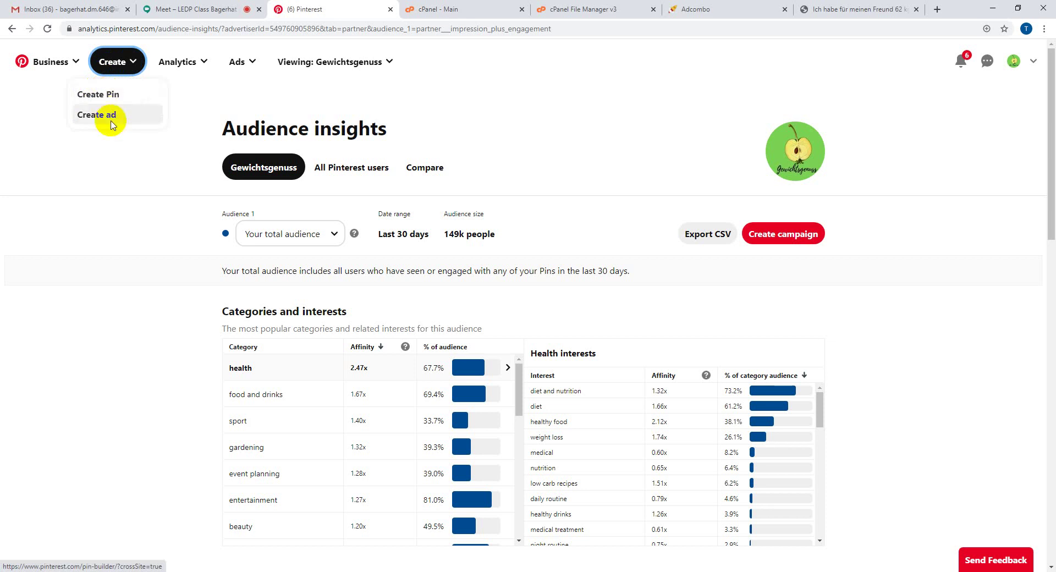
{"action": "left_click", "coordinate": [94, 94]}
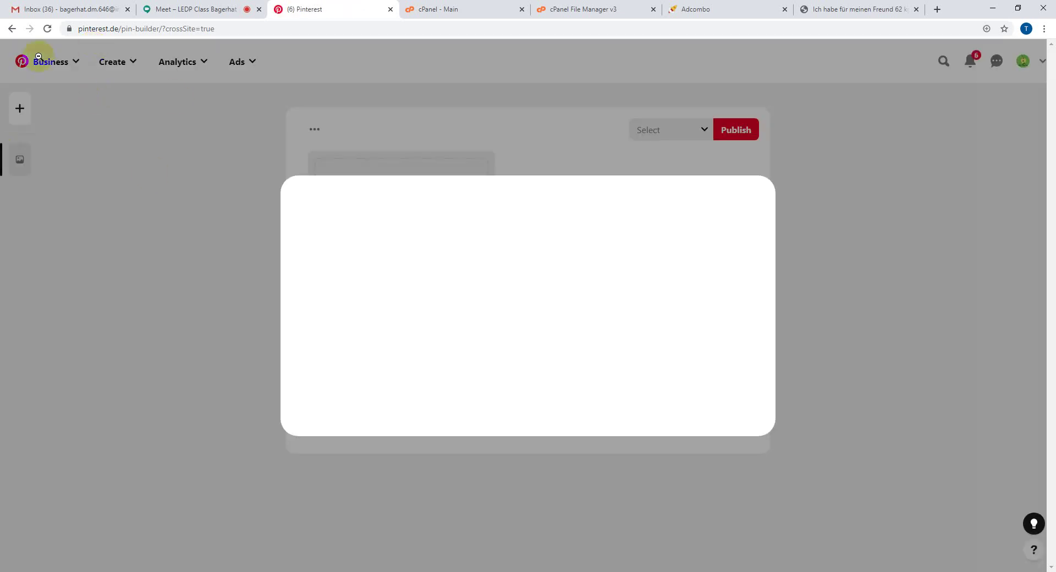
{"action": "key", "text": "ctrl+plus"}
{"action": "key", "text": "ctrl+plus"}
{"action": "key", "text": "ctrl+plus"}
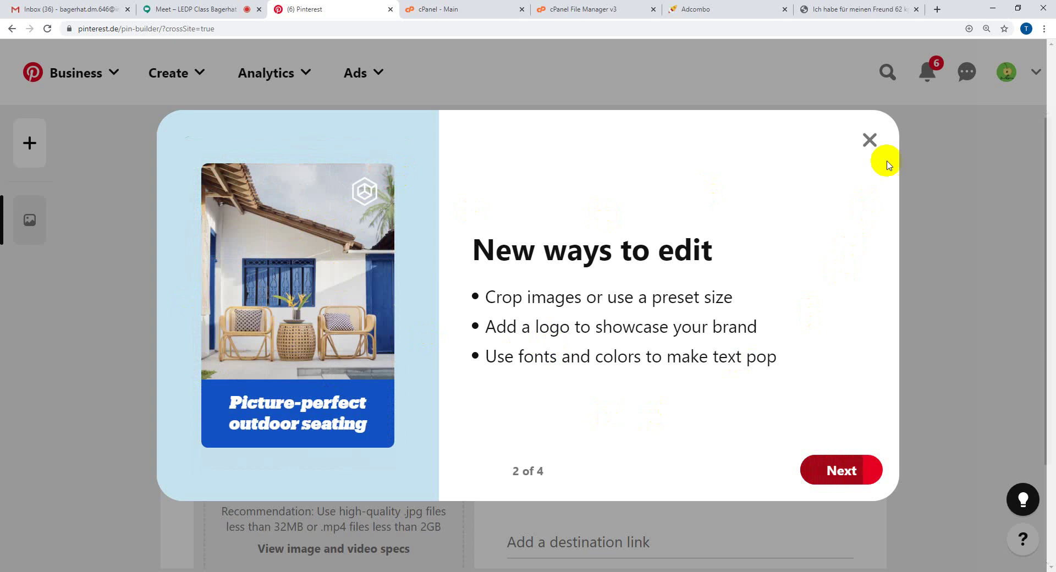
{"action": "left_click", "coordinate": [846, 478]}
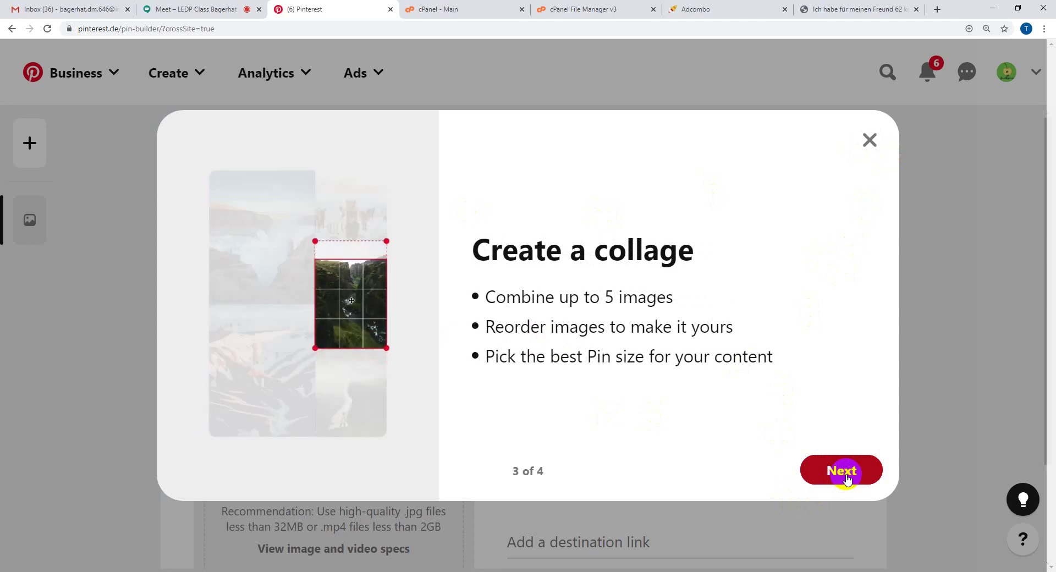
{"action": "left_click", "coordinate": [846, 474]}
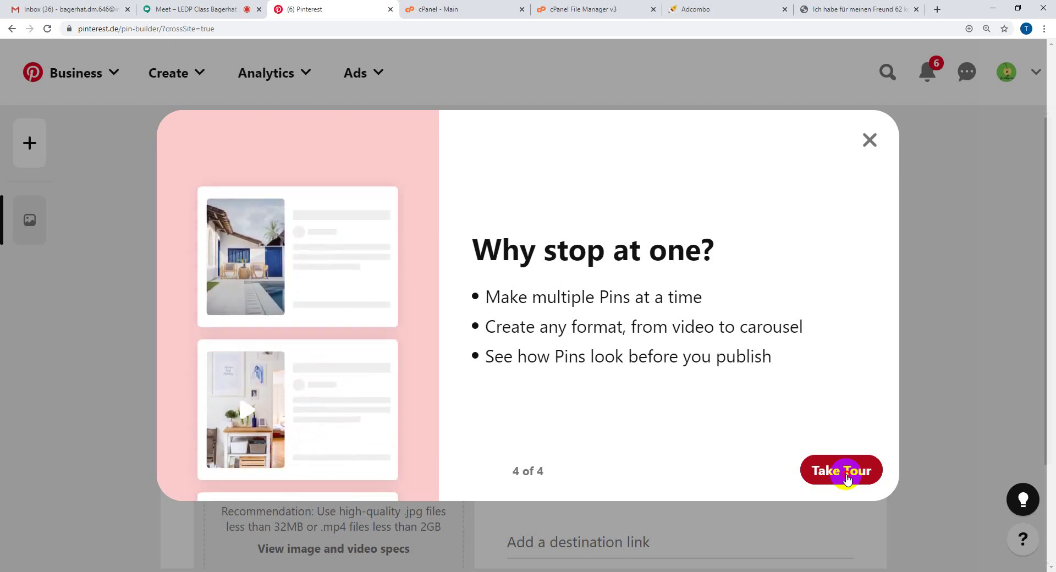
- Walk through the Pin builder tour's title, destination link, editing and batch-create tips, then close it
{"action": "left_click", "coordinate": [846, 474]}
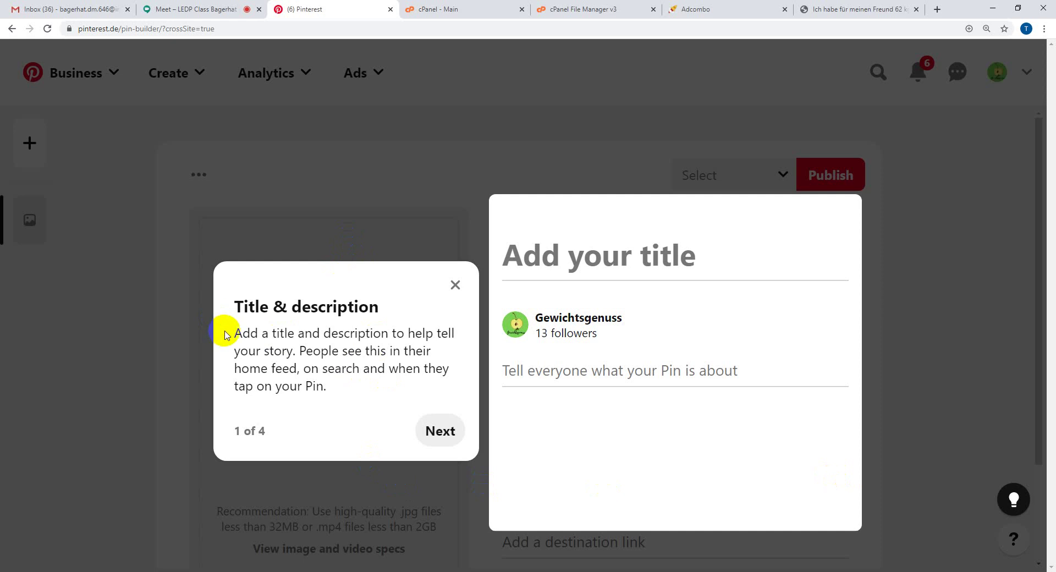
{"action": "left_click_drag", "start_coordinate": [235, 332], "coordinate": [330, 385]}
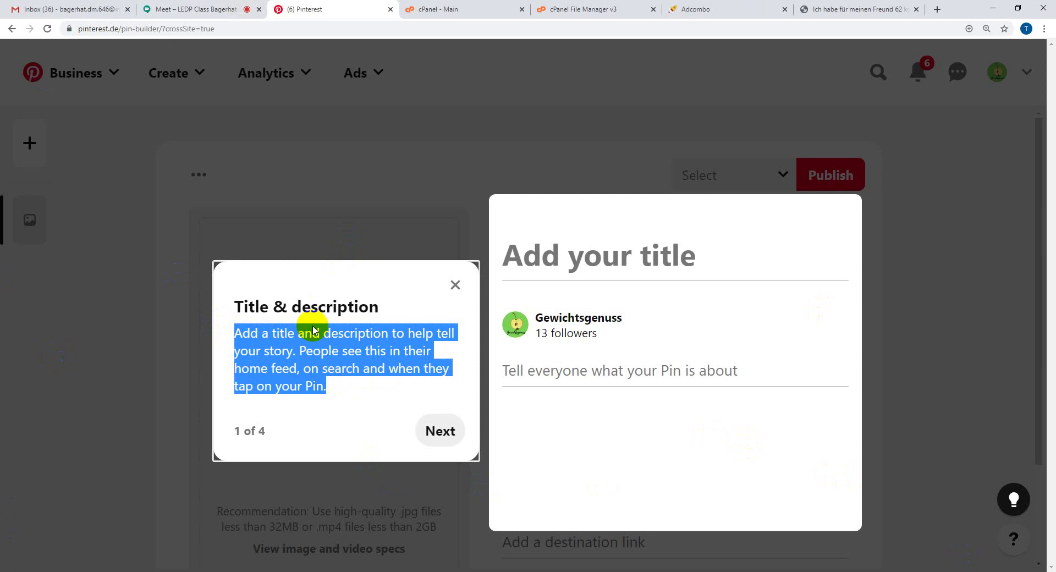
{"action": "left_click", "coordinate": [448, 415]}
{"action": "left_click", "coordinate": [441, 431]}
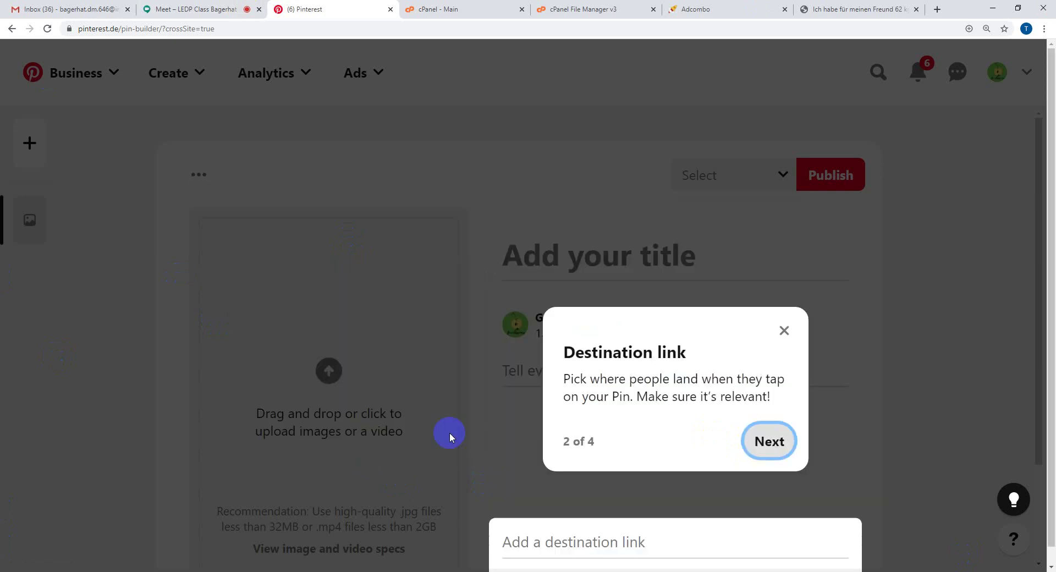
{"action": "left_click_drag", "start_coordinate": [571, 381], "coordinate": [789, 421]}
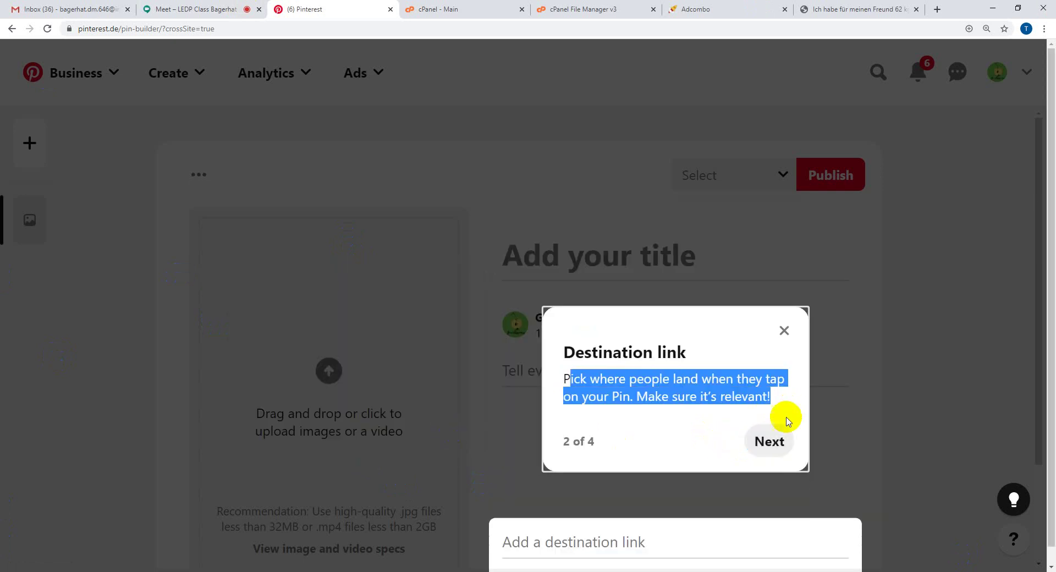
{"action": "left_click", "coordinate": [745, 443]}
{"action": "left_click", "coordinate": [774, 441]}
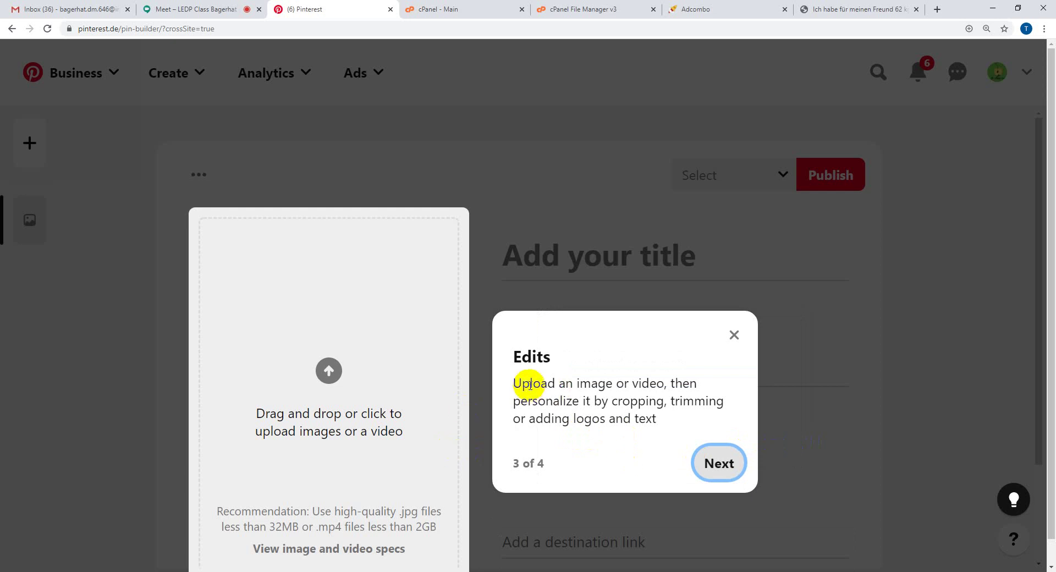
{"action": "left_click_drag", "start_coordinate": [530, 383], "coordinate": [674, 424]}
{"action": "left_click", "coordinate": [688, 429]}
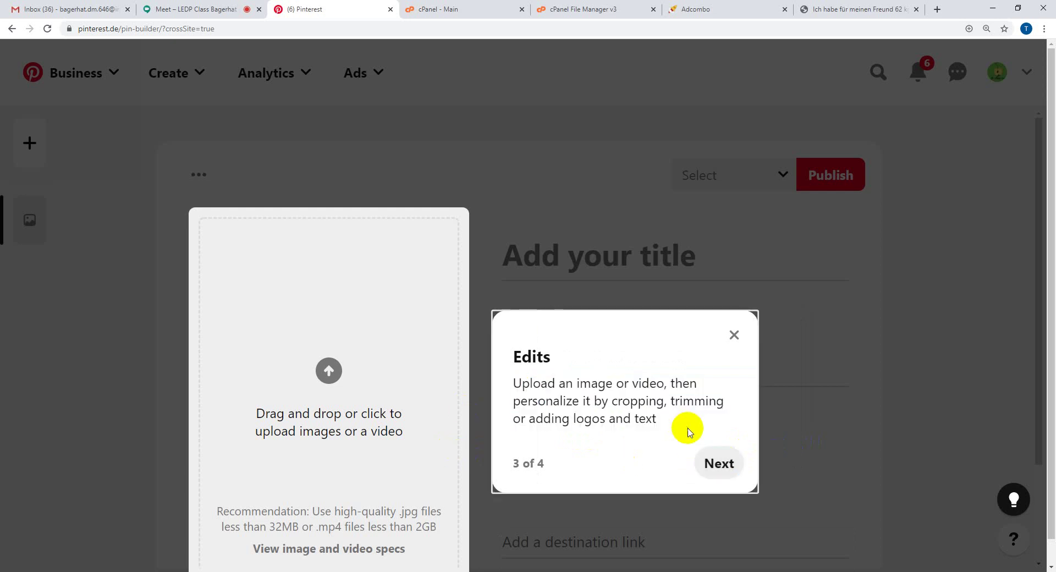
{"action": "left_click", "coordinate": [736, 462]}
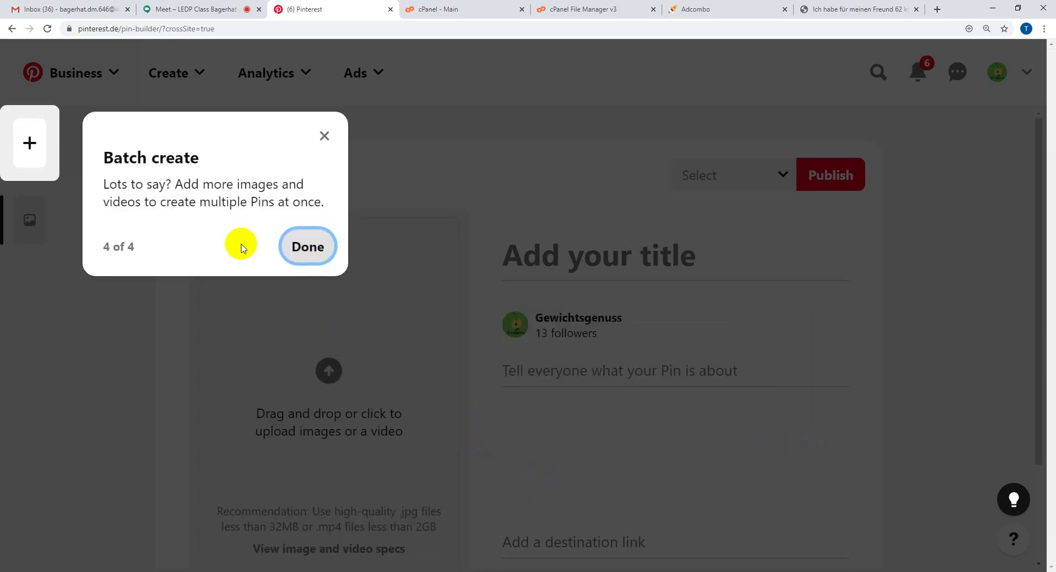
{"action": "left_click", "coordinate": [332, 246]}
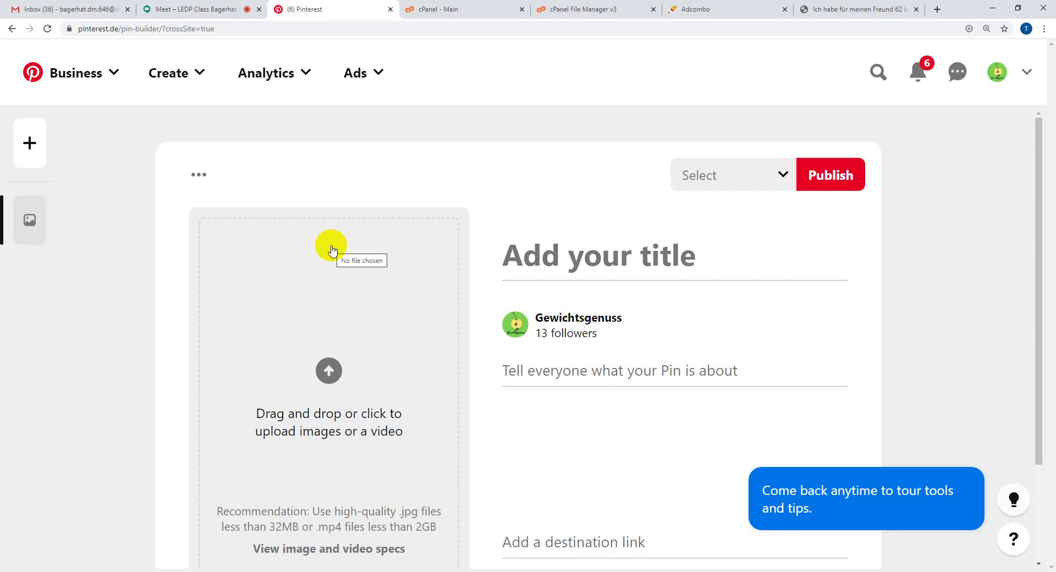
- Zoom the Pin builder page out to 125% so the whole form fits, then open a new tab
{"action": "scroll", "coordinate": [127, 440], "scroll_direction": "down", "scroll_amount": 3}
{"action": "scroll", "coordinate": [126, 441], "scroll_direction": "up", "scroll_amount": 3}
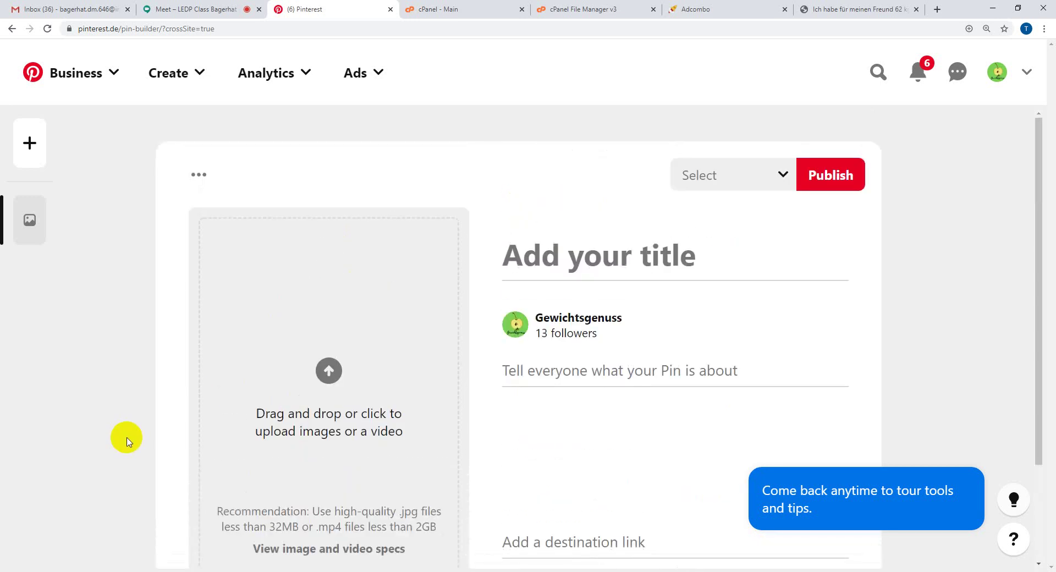
{"action": "scroll", "coordinate": [127, 442], "scroll_direction": "down", "scroll_amount": 2}
{"action": "scroll", "coordinate": [128, 440], "scroll_direction": "up", "scroll_amount": 1}
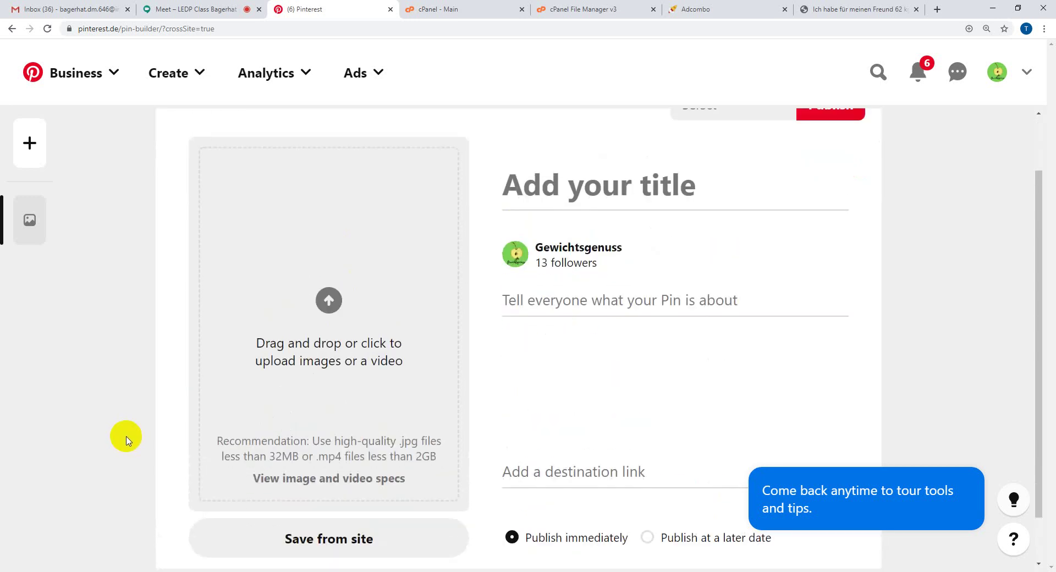
{"action": "scroll", "coordinate": [126, 440], "scroll_direction": "up", "scroll_amount": 1}
{"action": "key", "text": "ctrl+minus"}
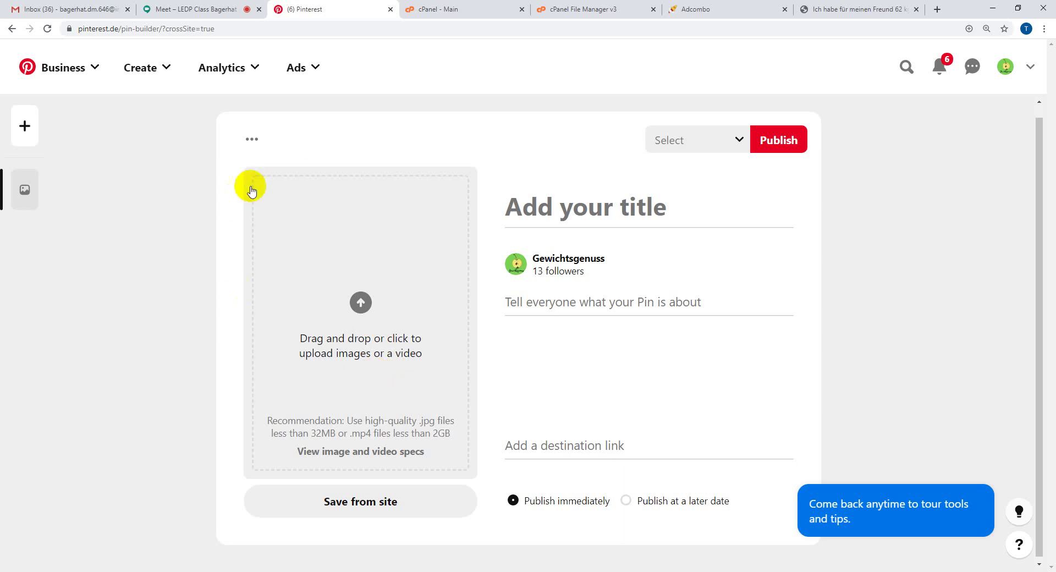
{"action": "left_click", "coordinate": [936, 11]}
- Search Google for 'canva' and go to the official Canva website
{"action": "left_click", "coordinate": [782, 29]}
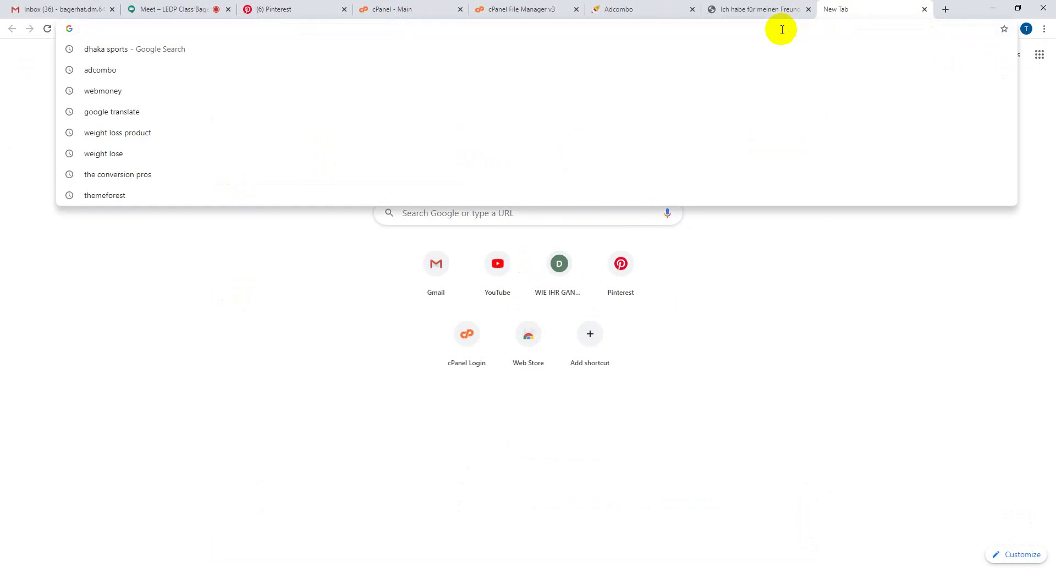
{"action": "type", "text": "canva"}
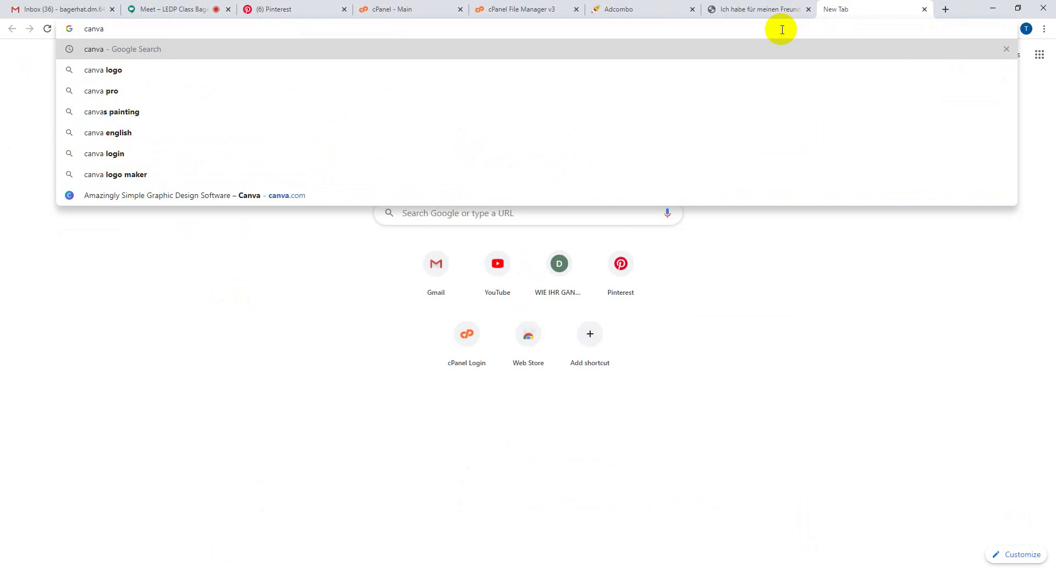
{"action": "key", "text": "Return"}
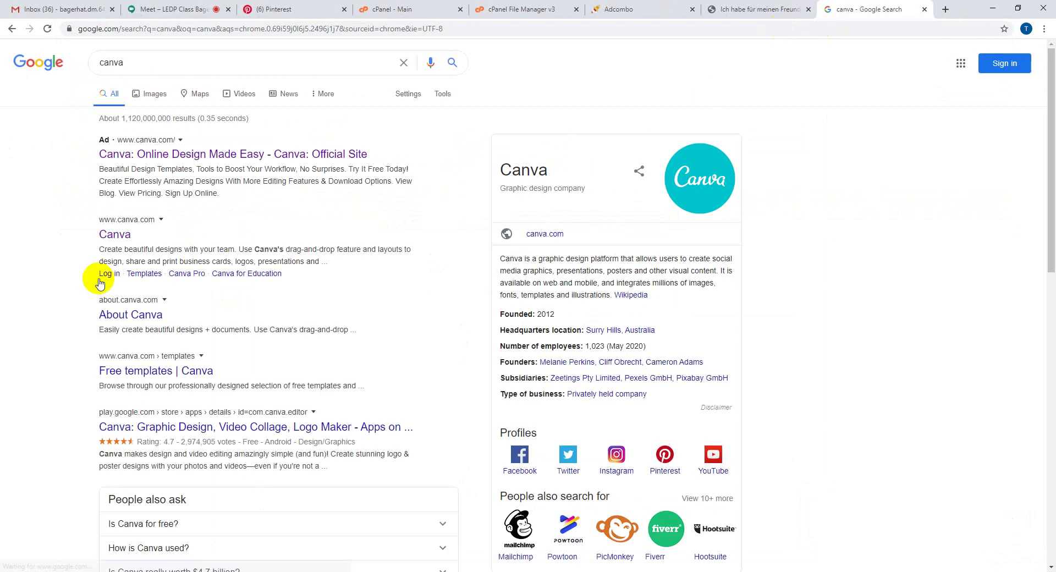
{"action": "left_click", "coordinate": [111, 233]}
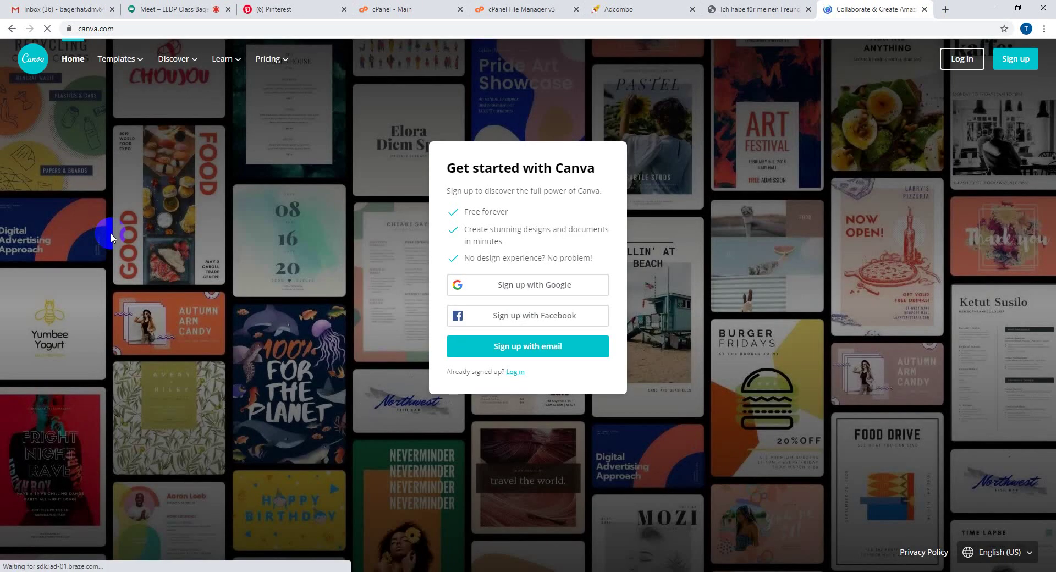
- Sign up with e-mail, entering a name, e-mail address and password to create the account
{"action": "left_click", "coordinate": [578, 348]}
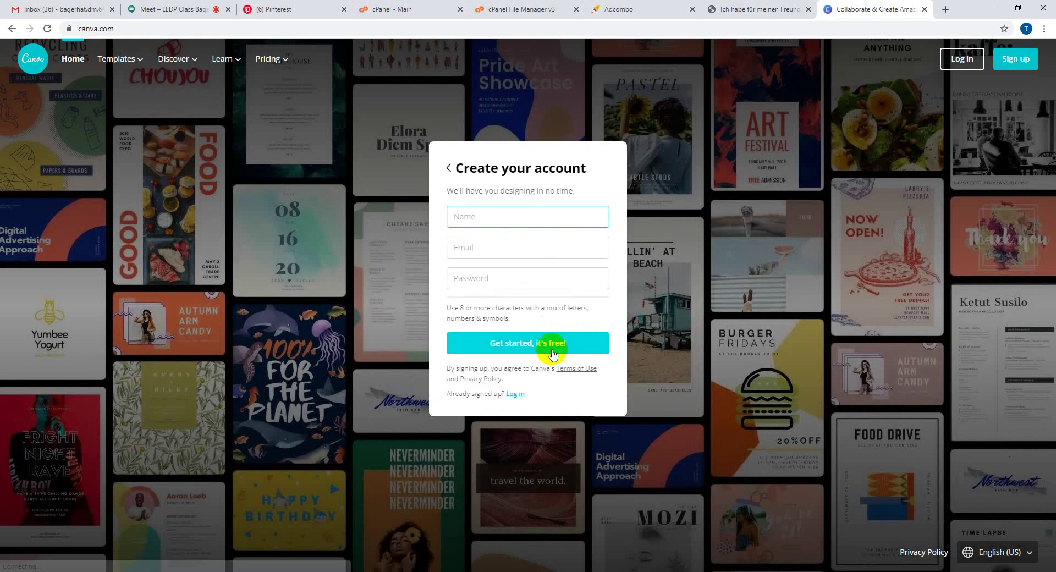
{"action": "left_click", "coordinate": [490, 212]}
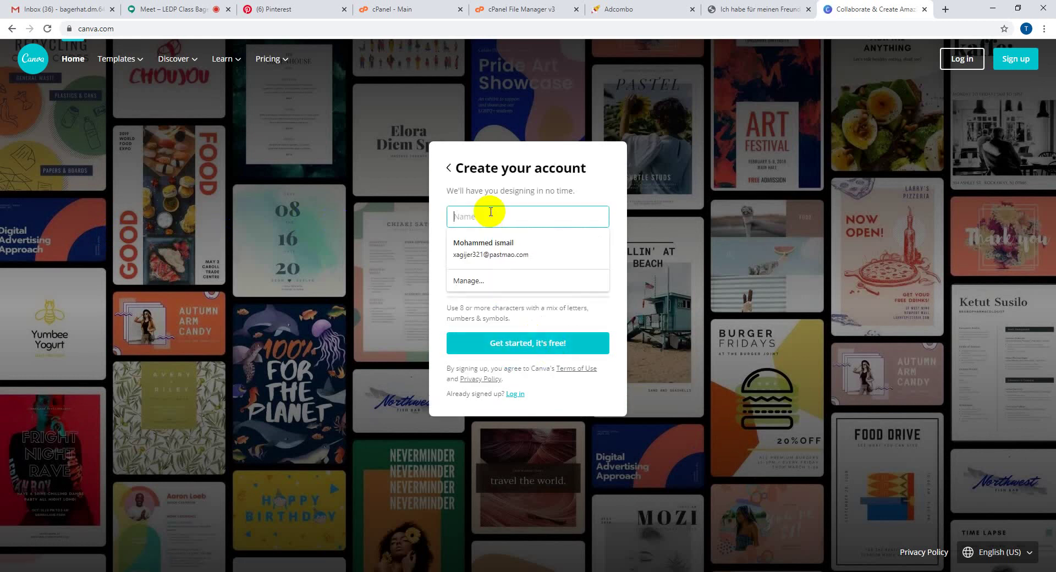
{"action": "type", "text": "jtfbyujhtf"}
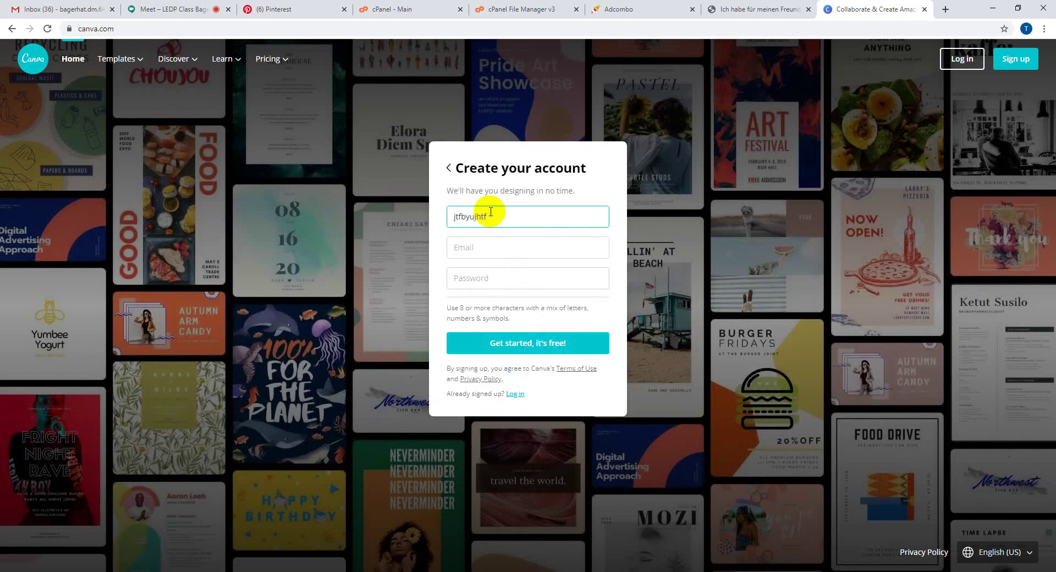
{"action": "left_click", "coordinate": [477, 252]}
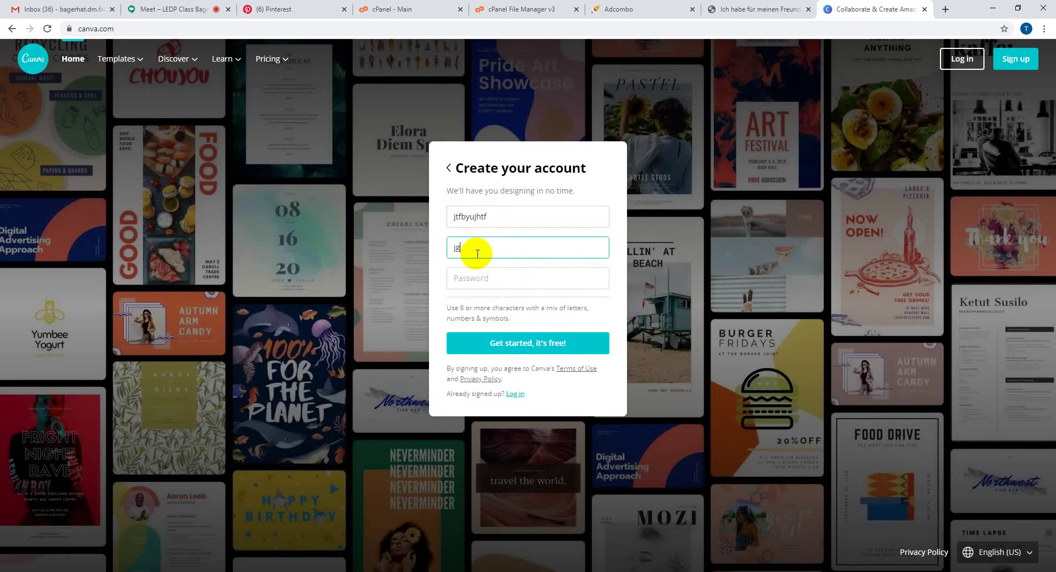
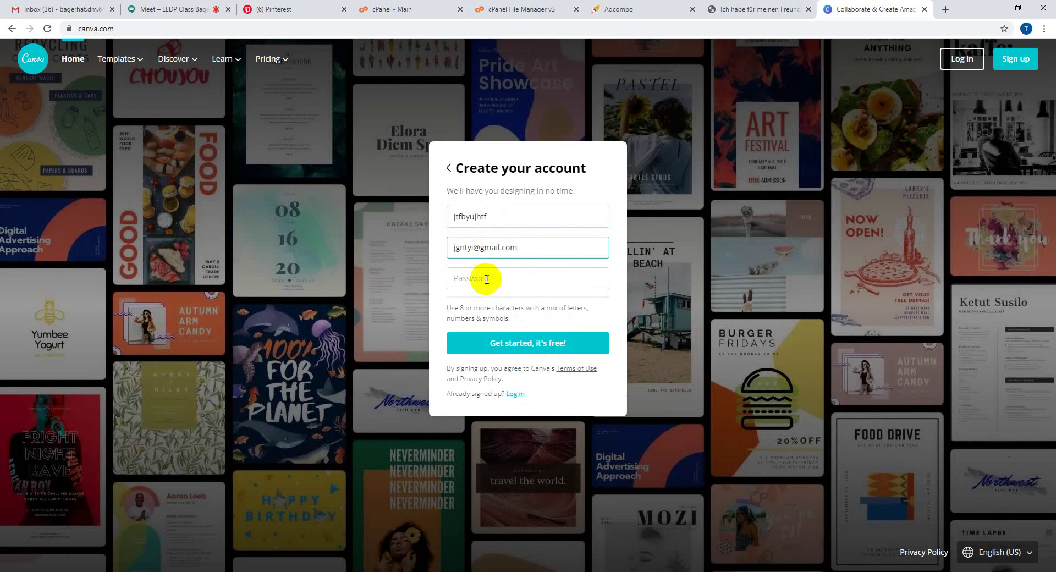
{"action": "left_click", "coordinate": [489, 284]}
{"action": "type", "text": "••••••••••••"}
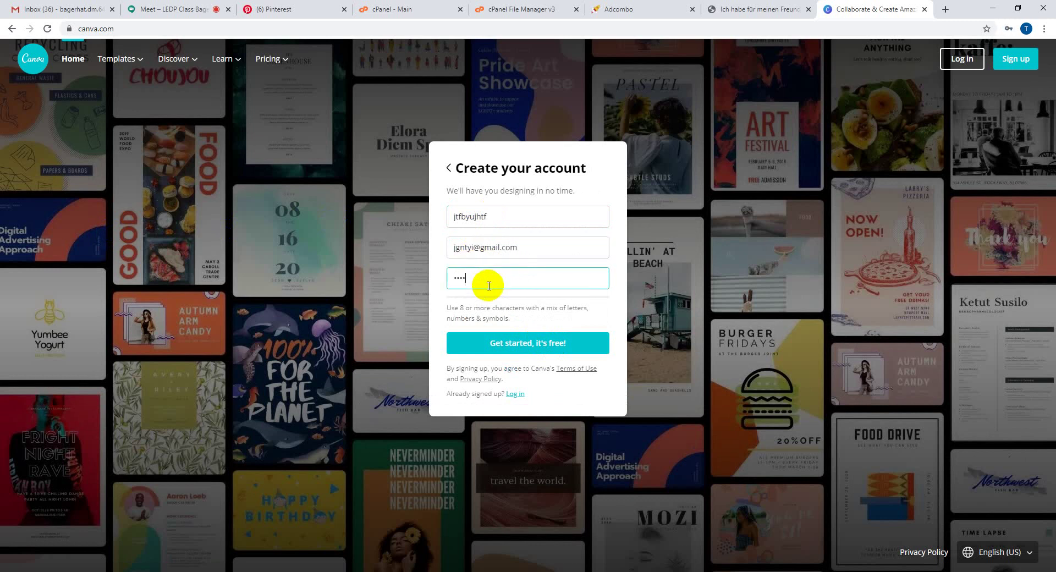
{"action": "type", "text": "••••••••"}
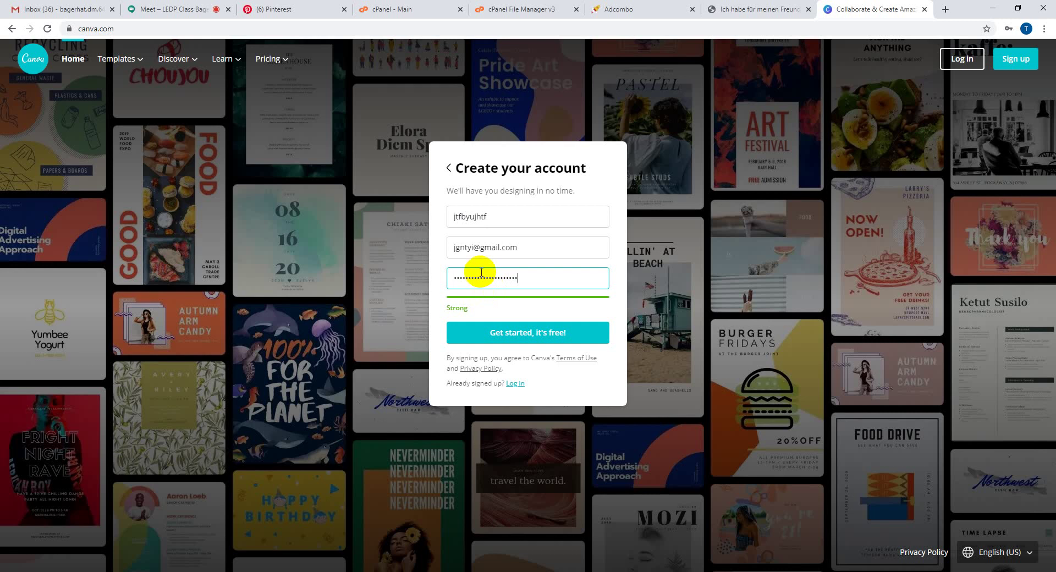
{"action": "left_click", "coordinate": [527, 337]}
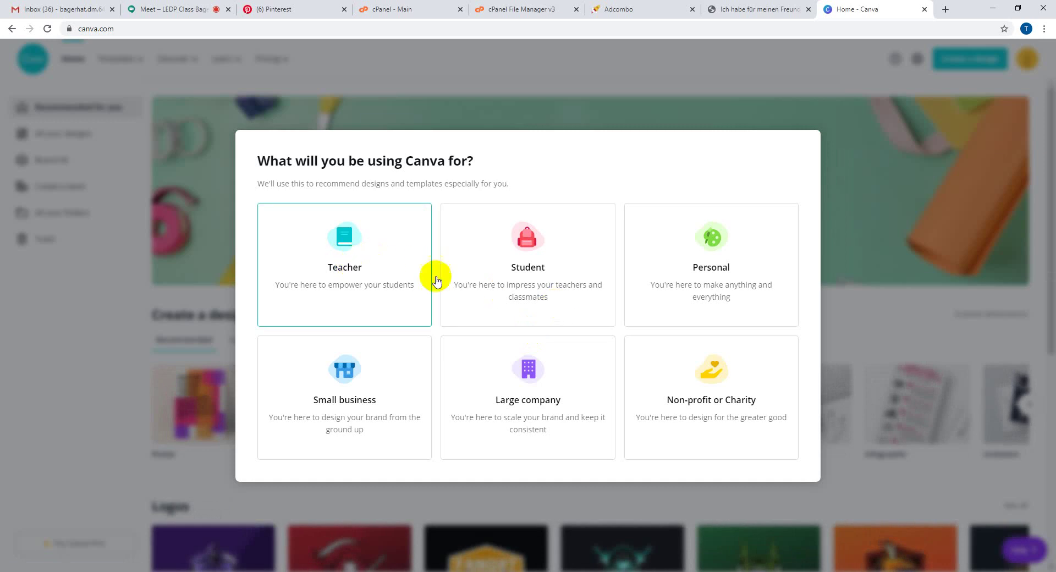
- Choose Teacher, skip the education offer, and create a 1000 × 1500 px Pinterest Pin design
{"action": "left_click", "coordinate": [387, 287]}
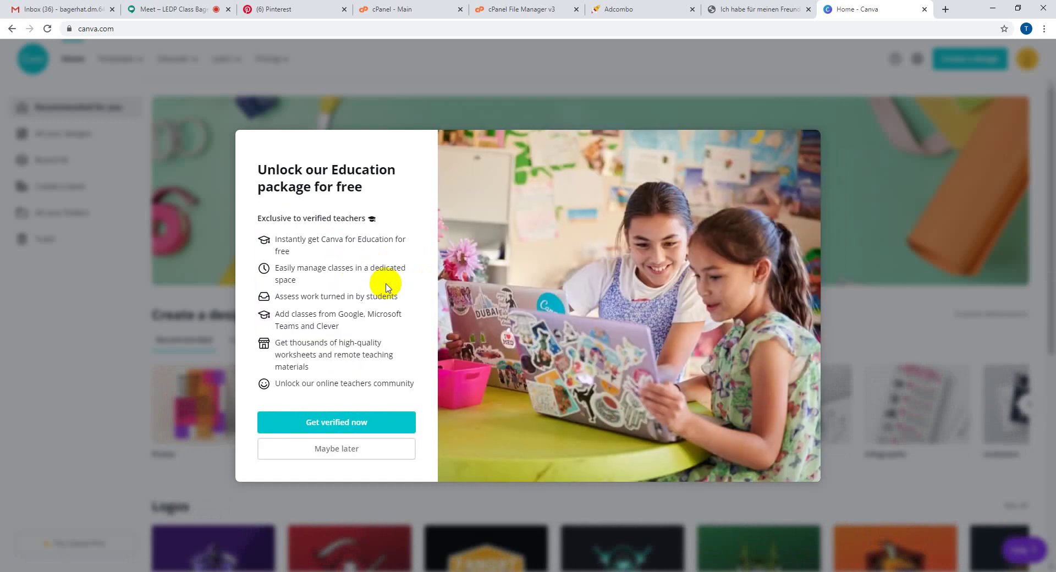
{"action": "left_click", "coordinate": [354, 451]}
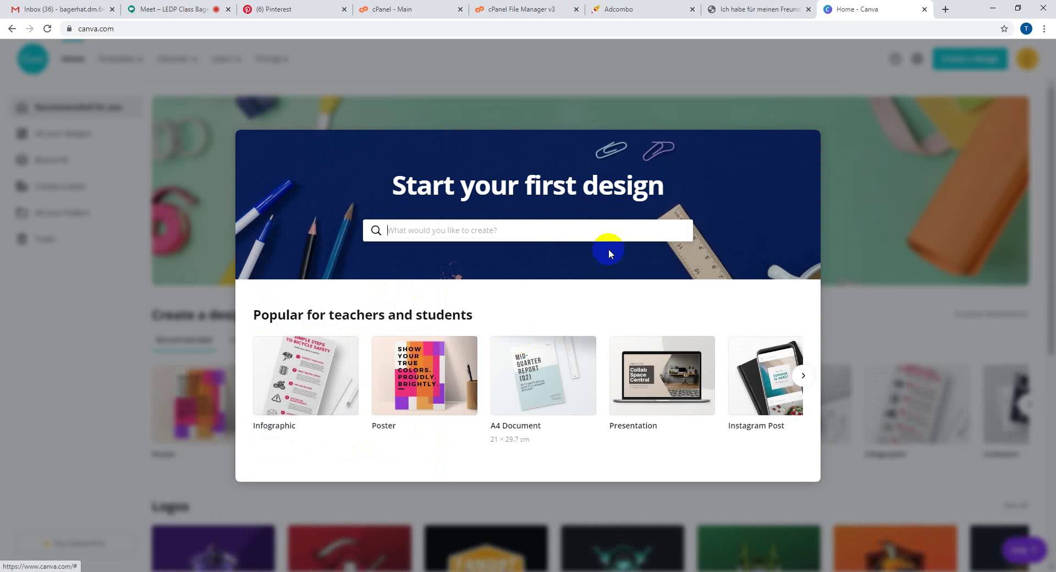
{"action": "left_click", "coordinate": [426, 233]}
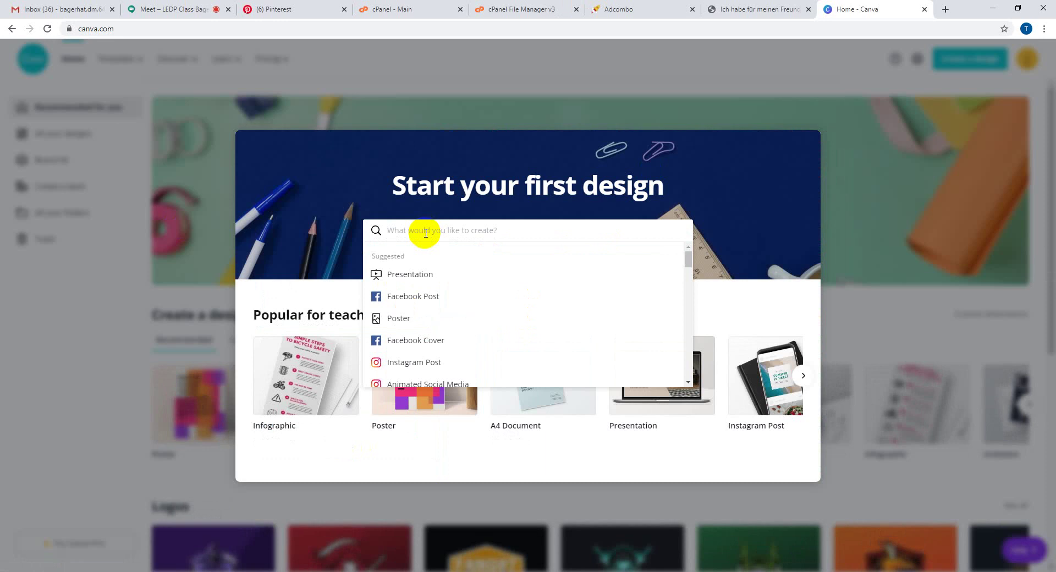
{"action": "type", "text": "pi"}
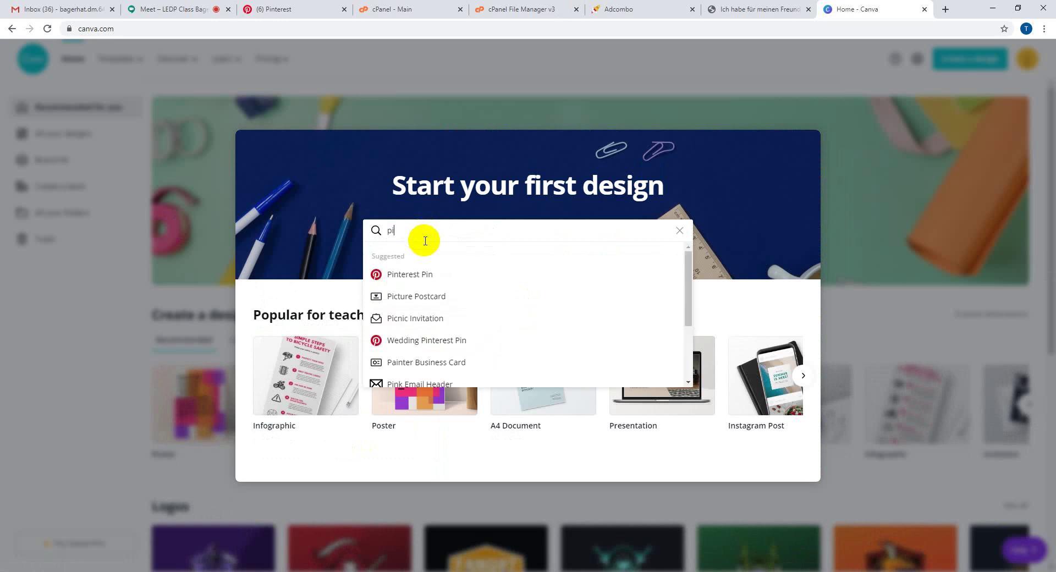
{"action": "left_click", "coordinate": [410, 274]}
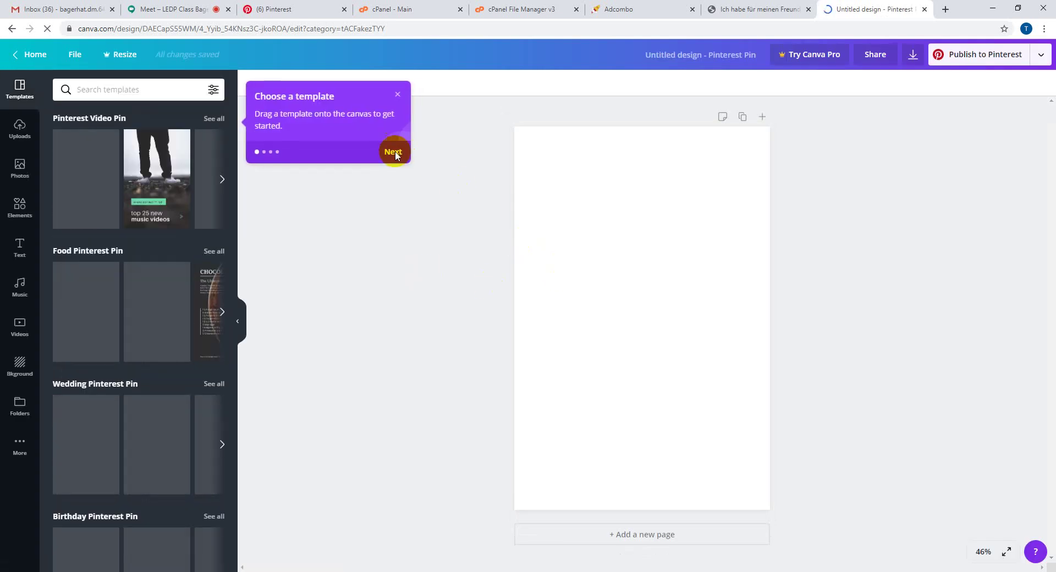
- Dismiss the template and editing getting-started tips
{"action": "left_click", "coordinate": [395, 152]}
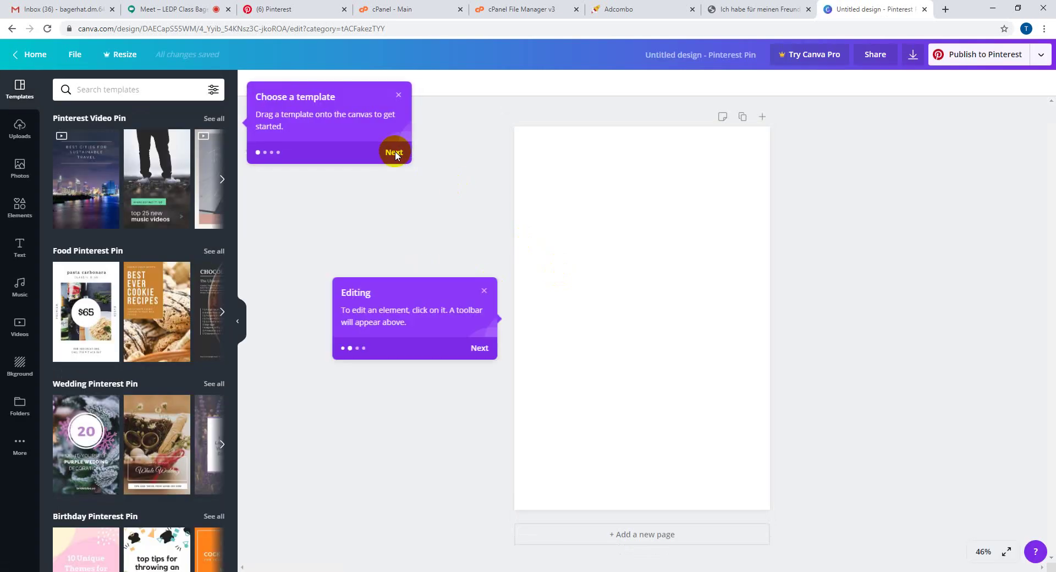
{"action": "left_click", "coordinate": [487, 347]}
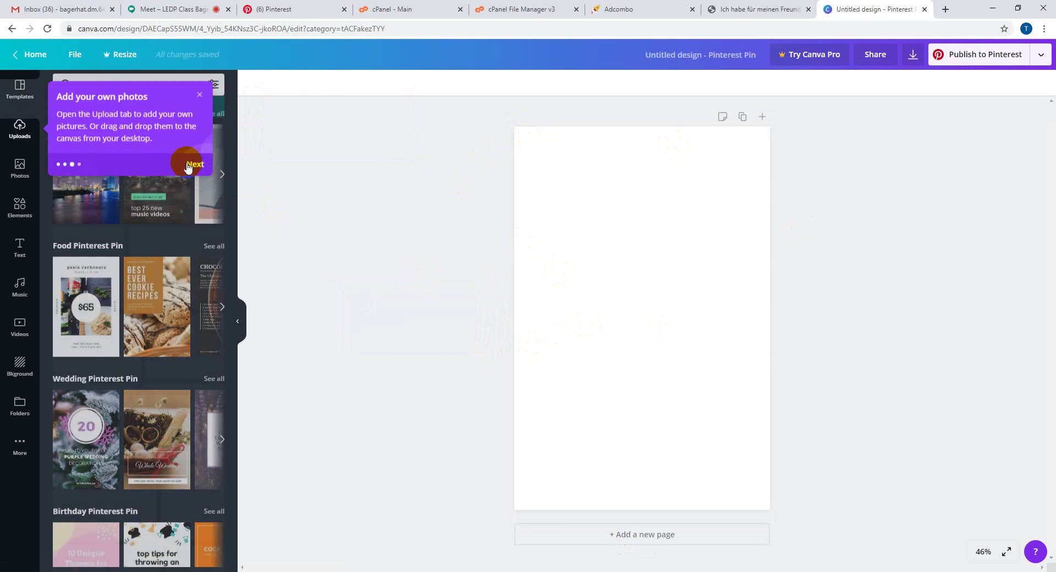
{"action": "left_click", "coordinate": [202, 98]}
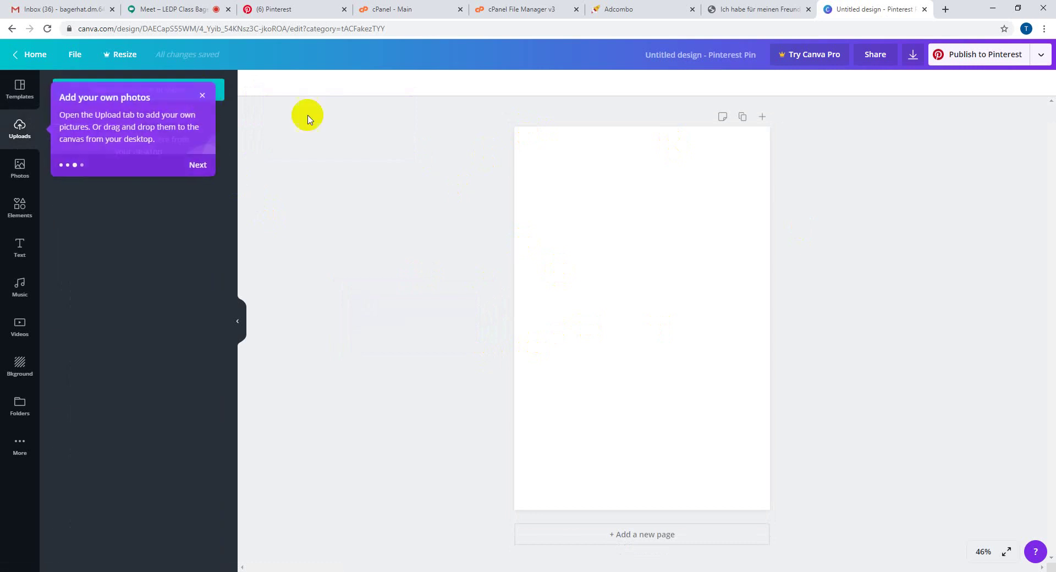
- Look through the Templates and Uploads panels, then bring up the stock Photos library
{"action": "left_click", "coordinate": [16, 88]}
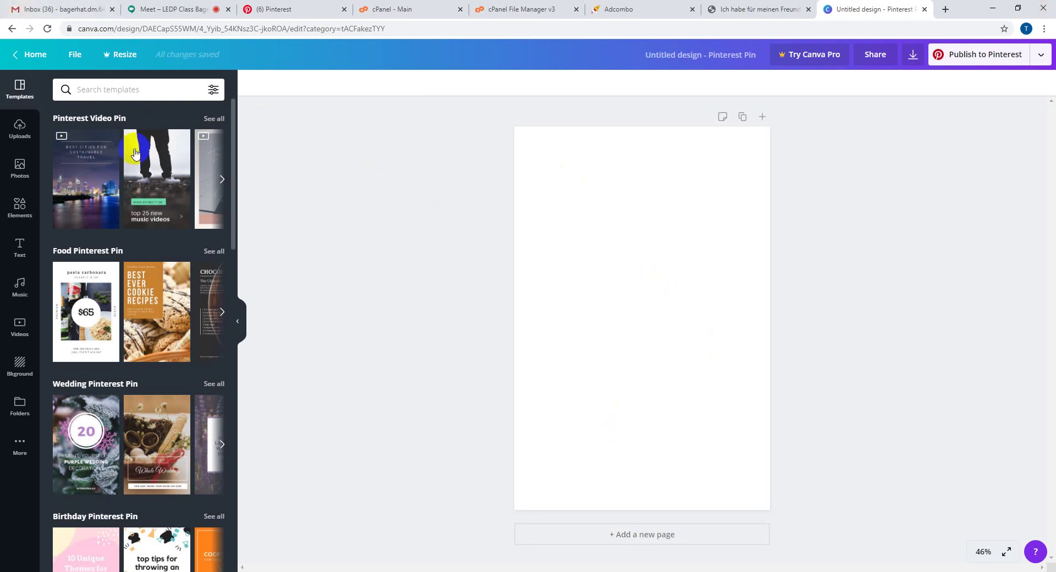
{"action": "left_click", "coordinate": [19, 135]}
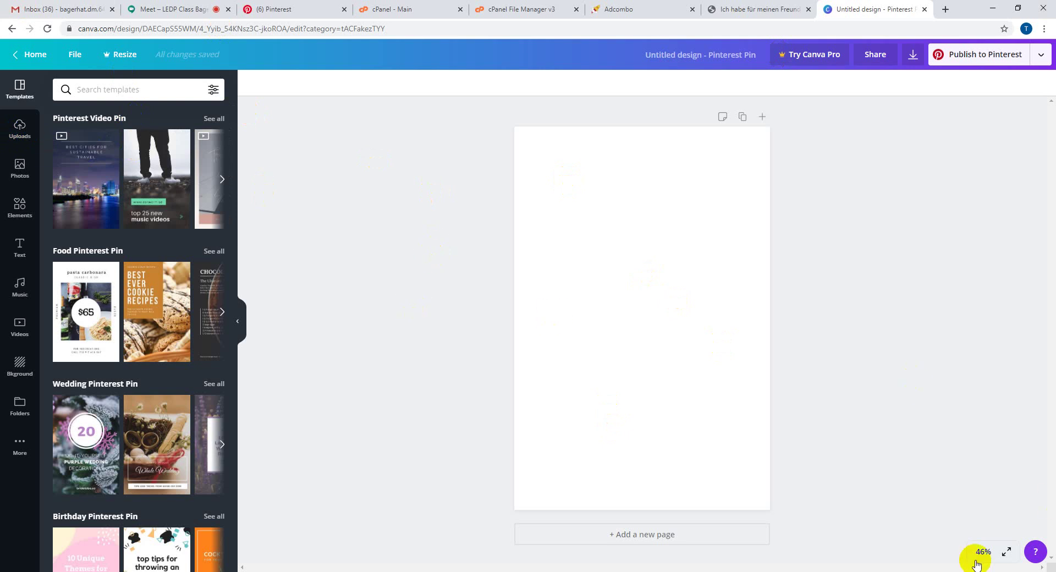
{"action": "left_click", "coordinate": [19, 128]}
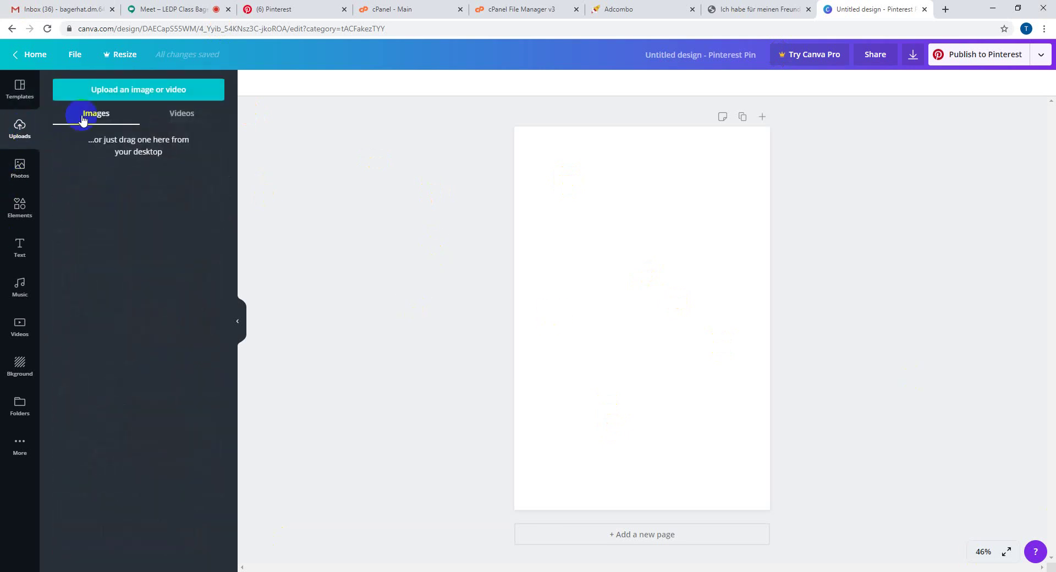
{"action": "left_click", "coordinate": [116, 94]}
{"action": "left_click", "coordinate": [20, 91]}
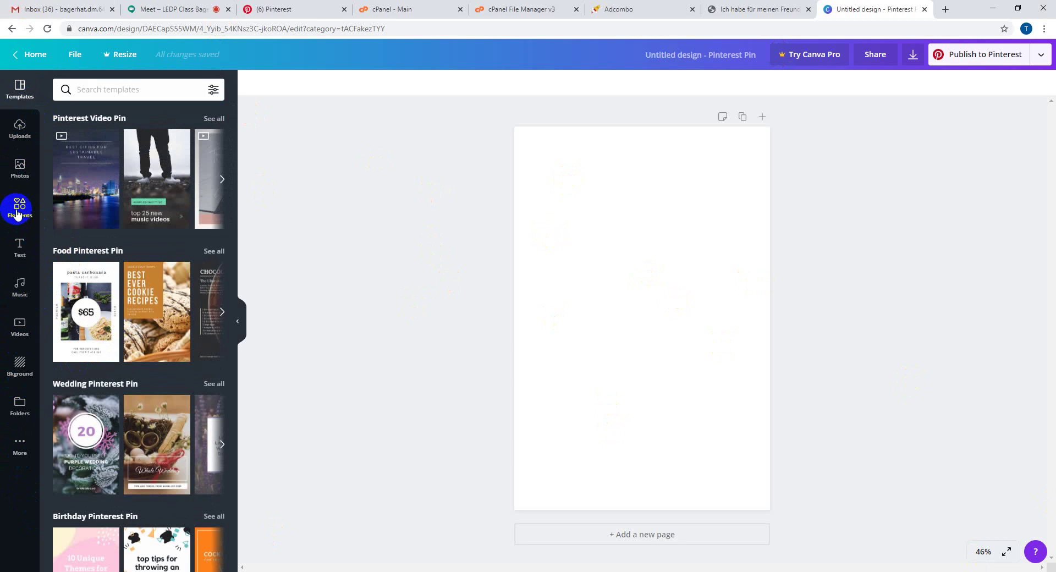
{"action": "left_click", "coordinate": [25, 179]}
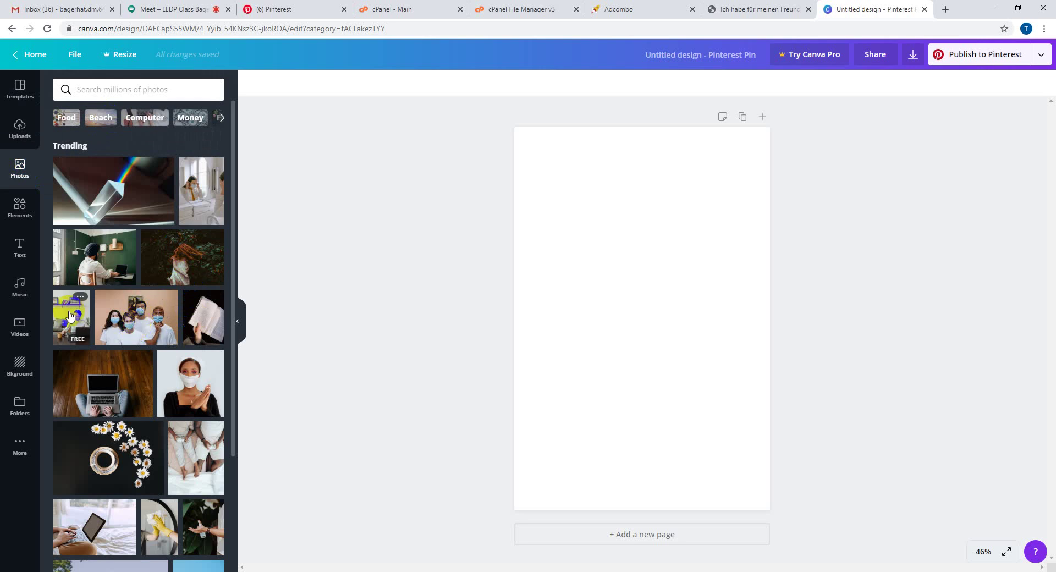
{"action": "scroll", "coordinate": [122, 407], "scroll_direction": "down", "scroll_amount": 4}
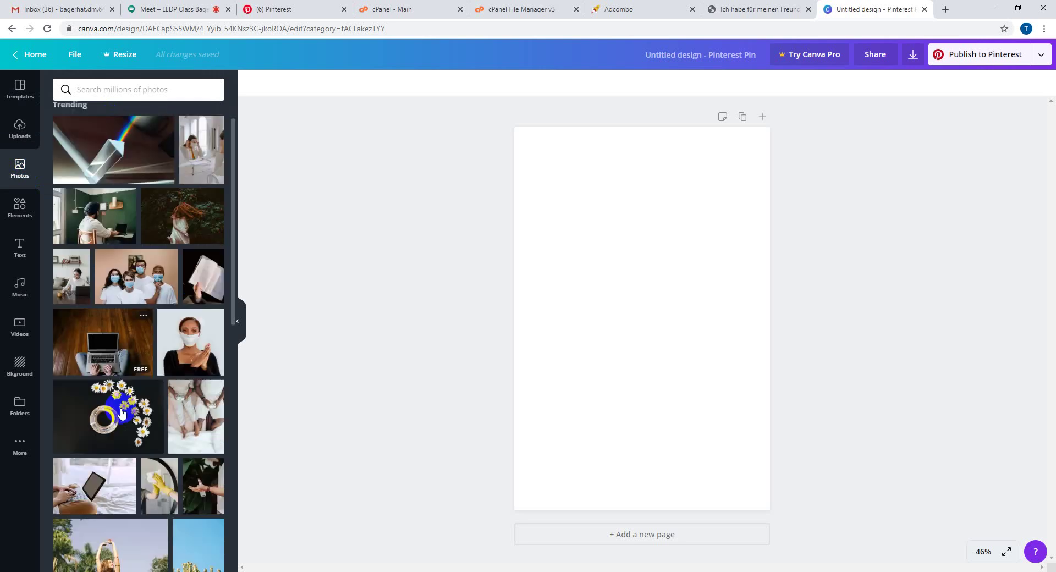
{"action": "scroll", "coordinate": [122, 413], "scroll_direction": "down", "scroll_amount": 3}
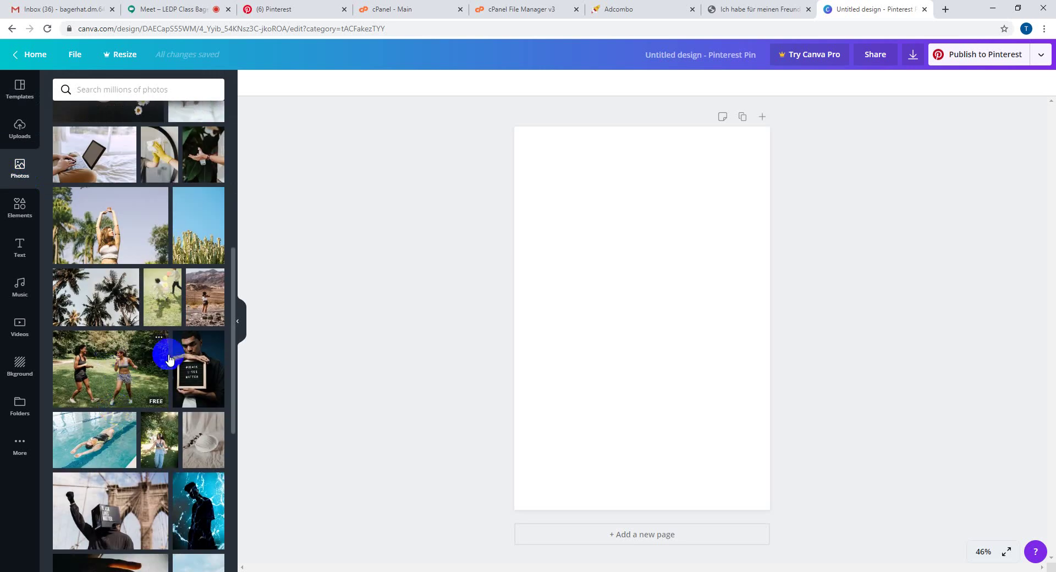
{"action": "scroll", "coordinate": [163, 394], "scroll_direction": "down", "scroll_amount": 3}
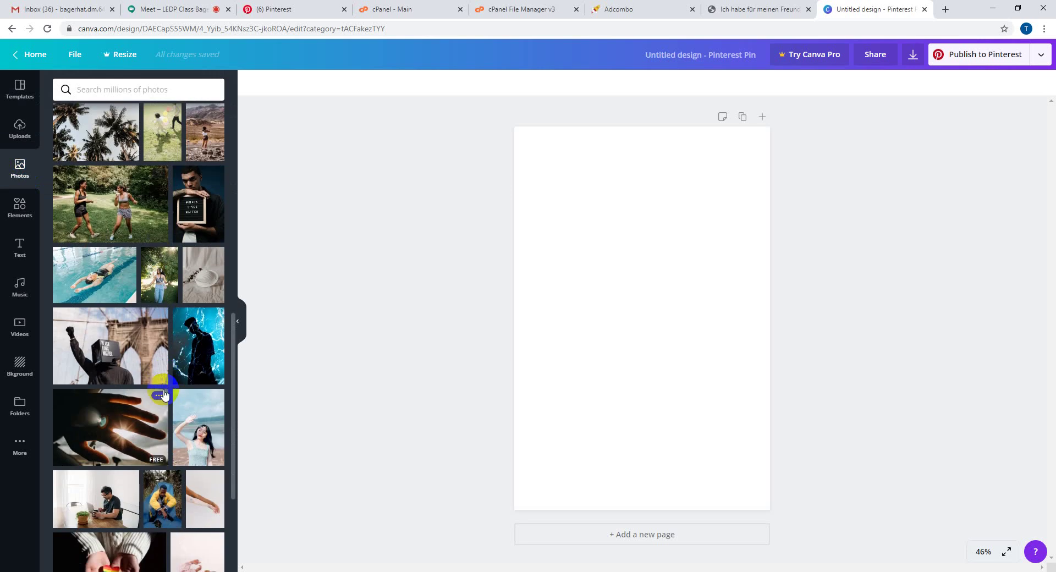
{"action": "scroll", "coordinate": [164, 394], "scroll_direction": "down", "scroll_amount": 3}
{"action": "scroll", "coordinate": [164, 394], "scroll_direction": "down", "scroll_amount": 3}
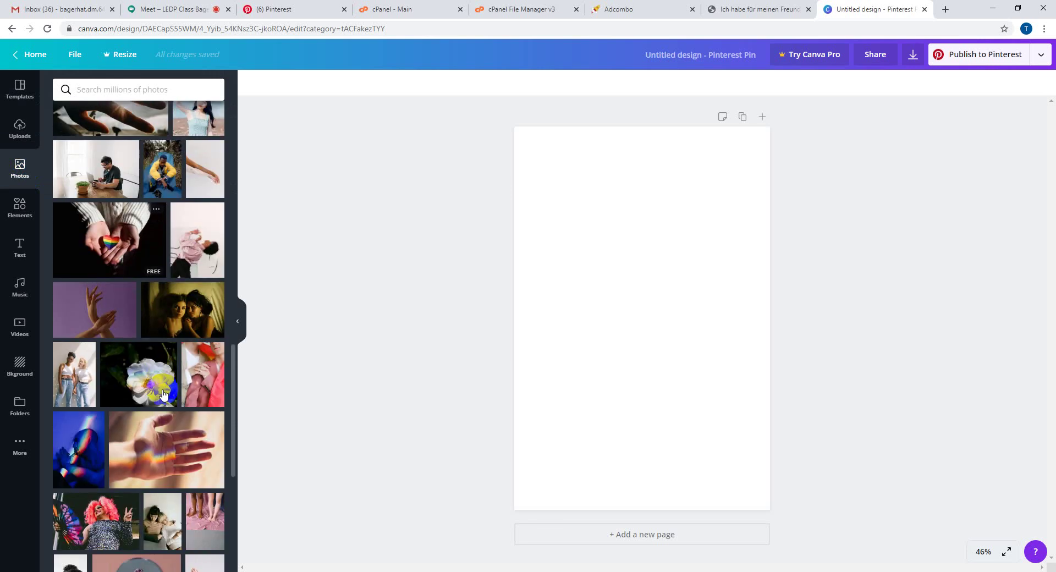
{"action": "scroll", "coordinate": [141, 439], "scroll_direction": "down", "scroll_amount": 4}
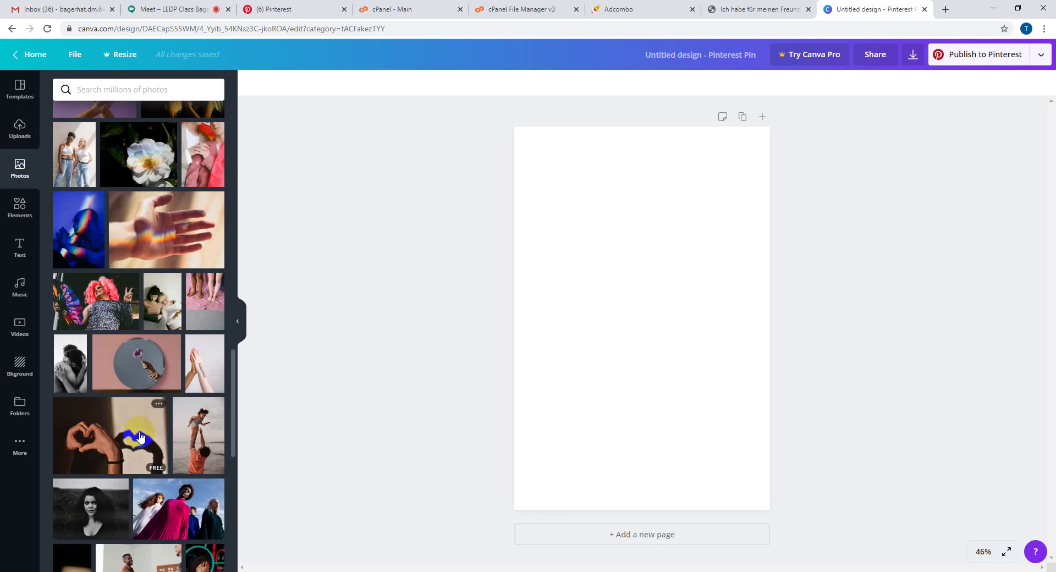
{"action": "scroll", "coordinate": [122, 445], "scroll_direction": "up", "scroll_amount": 2}
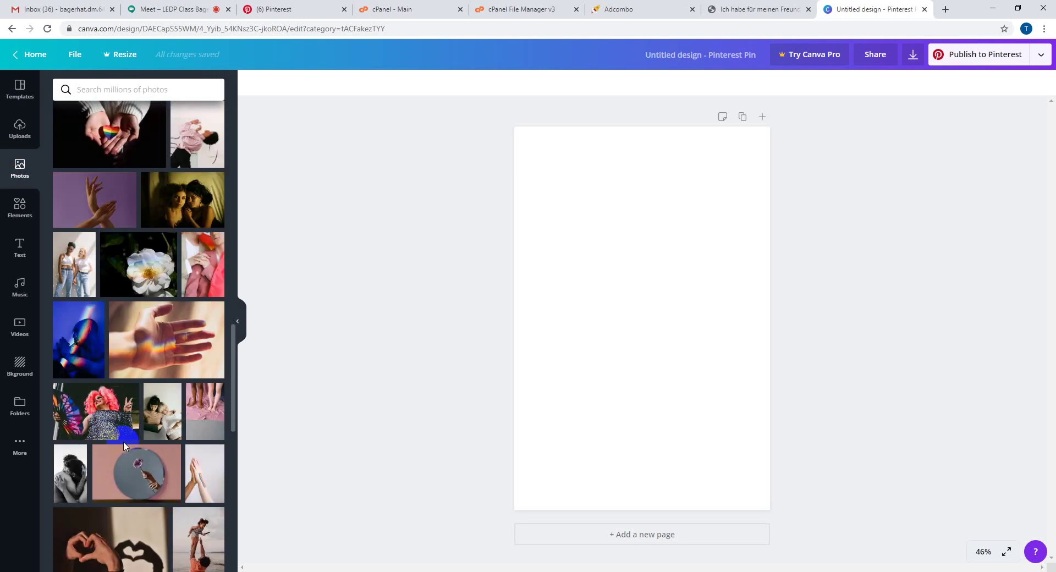
{"action": "scroll", "coordinate": [124, 445], "scroll_direction": "down", "scroll_amount": 4}
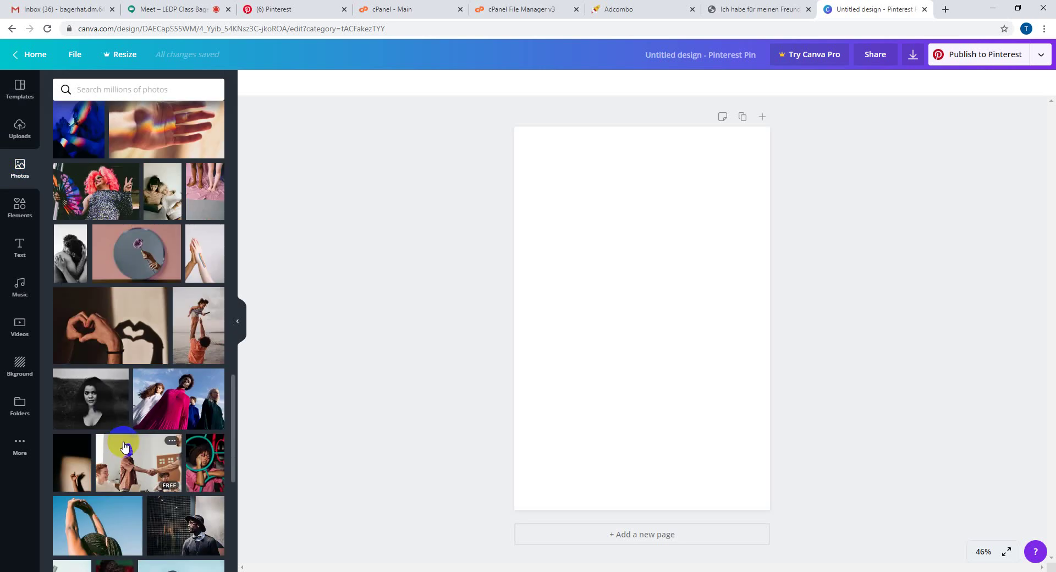
{"action": "scroll", "coordinate": [124, 447], "scroll_direction": "down", "scroll_amount": 4}
{"action": "scroll", "coordinate": [124, 447], "scroll_direction": "down", "scroll_amount": 3}
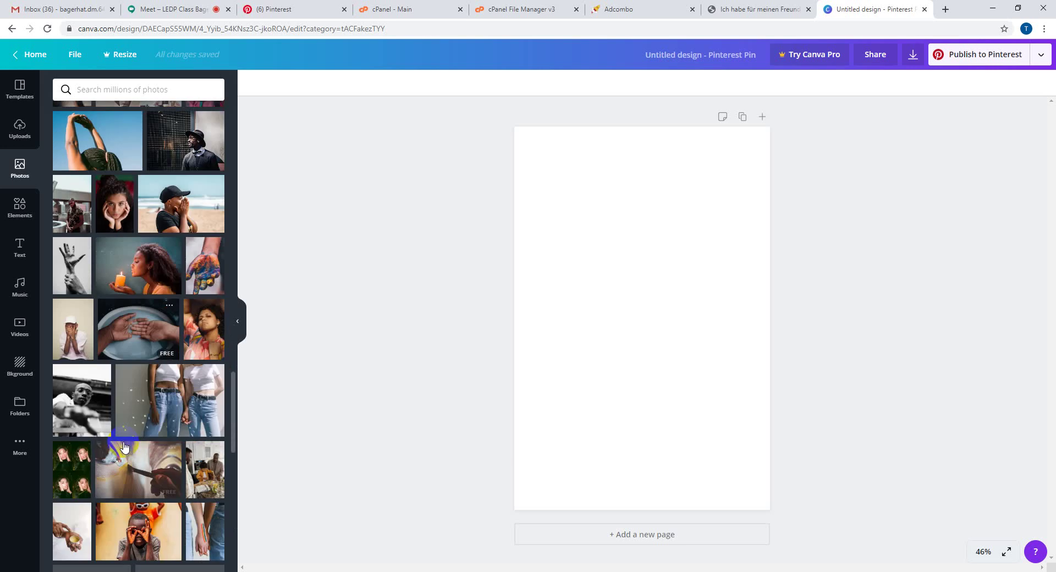
{"action": "scroll", "coordinate": [124, 446], "scroll_direction": "down", "scroll_amount": 1}
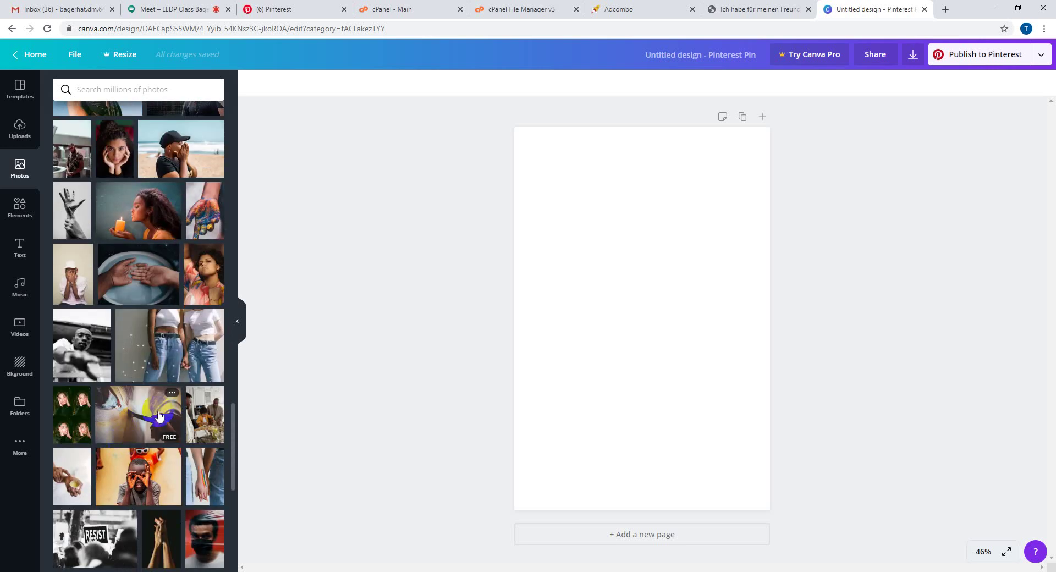
{"action": "scroll", "coordinate": [169, 363], "scroll_direction": "down", "scroll_amount": 4}
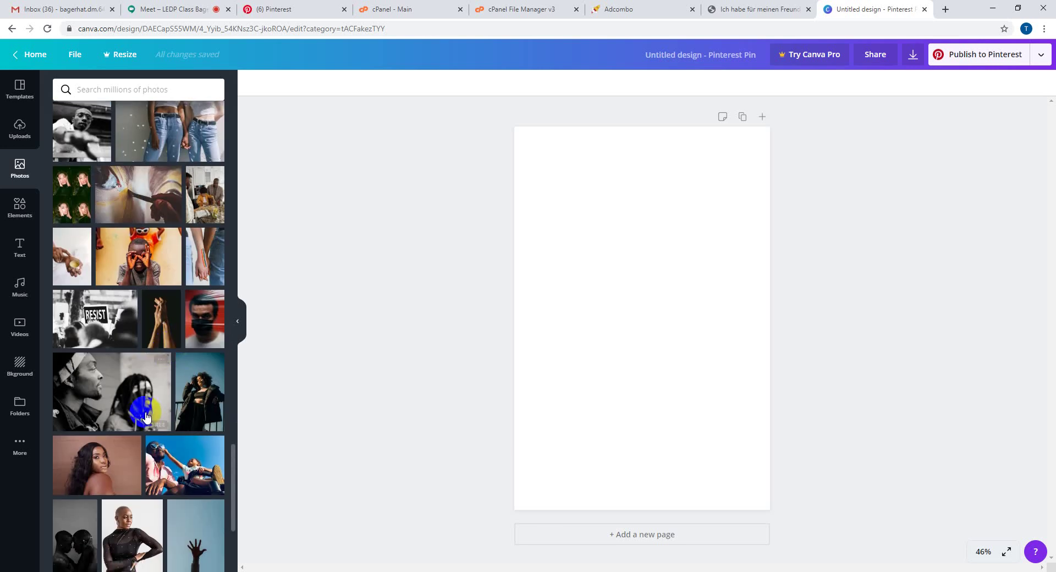
{"action": "scroll", "coordinate": [165, 358], "scroll_direction": "down", "scroll_amount": 3}
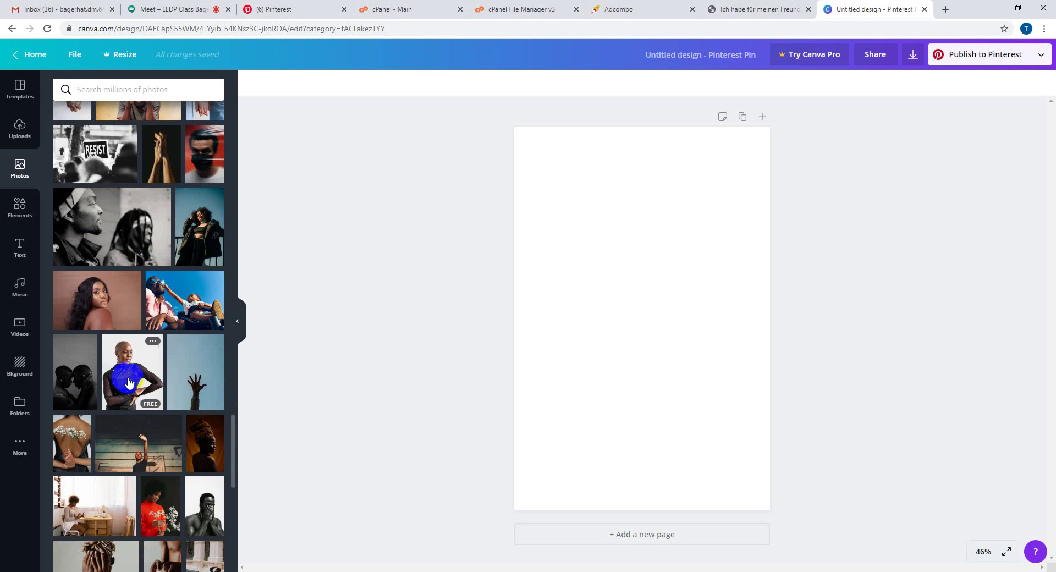
{"action": "scroll", "coordinate": [145, 410], "scroll_direction": "down", "scroll_amount": 3}
{"action": "scroll", "coordinate": [144, 410], "scroll_direction": "down", "scroll_amount": 3}
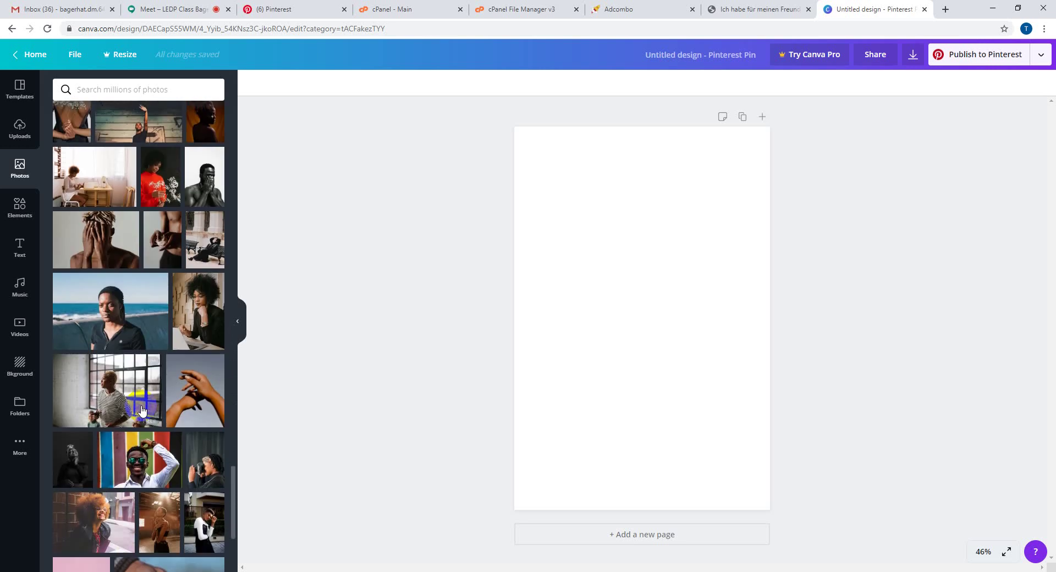
{"action": "scroll", "coordinate": [143, 409], "scroll_direction": "down", "scroll_amount": 4}
{"action": "scroll", "coordinate": [142, 411], "scroll_direction": "down", "scroll_amount": 4}
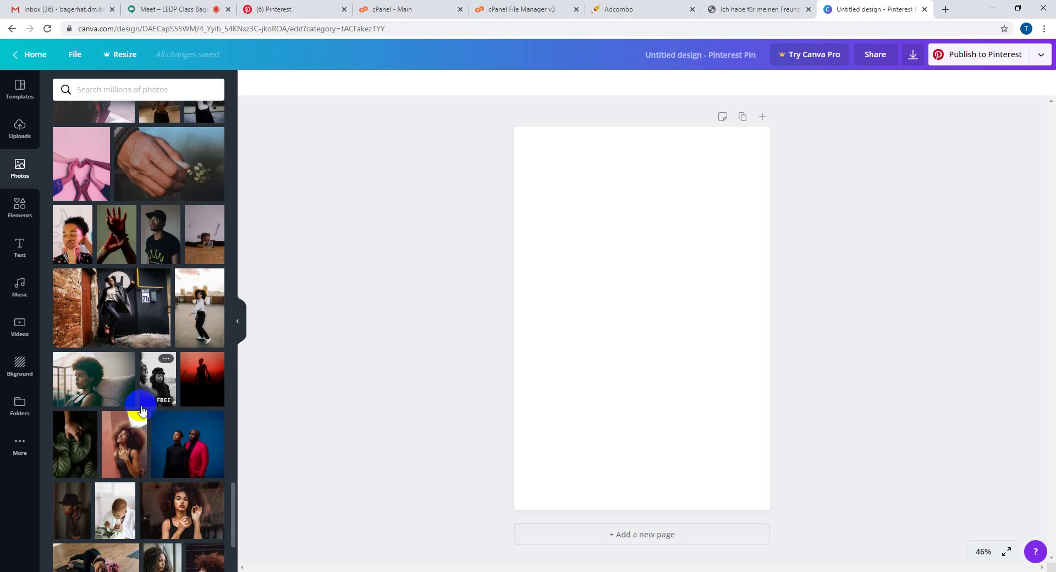
{"action": "scroll", "coordinate": [142, 410], "scroll_direction": "down", "scroll_amount": 4}
{"action": "scroll", "coordinate": [142, 410], "scroll_direction": "down", "scroll_amount": 4}
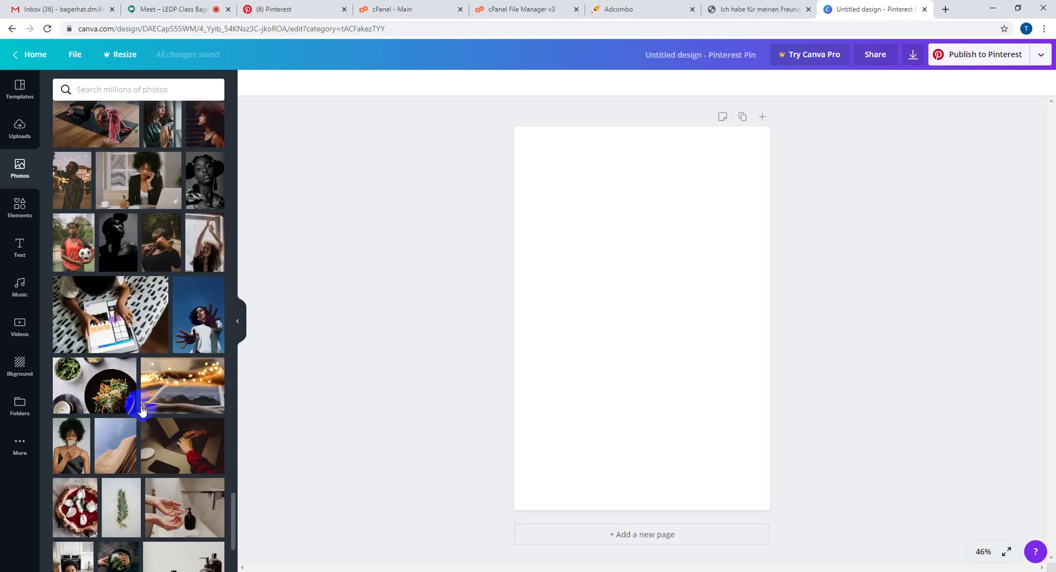
{"action": "mouse_move", "coordinate": [141, 409]}
{"action": "scroll", "coordinate": [142, 410], "scroll_direction": "down", "scroll_amount": 3}
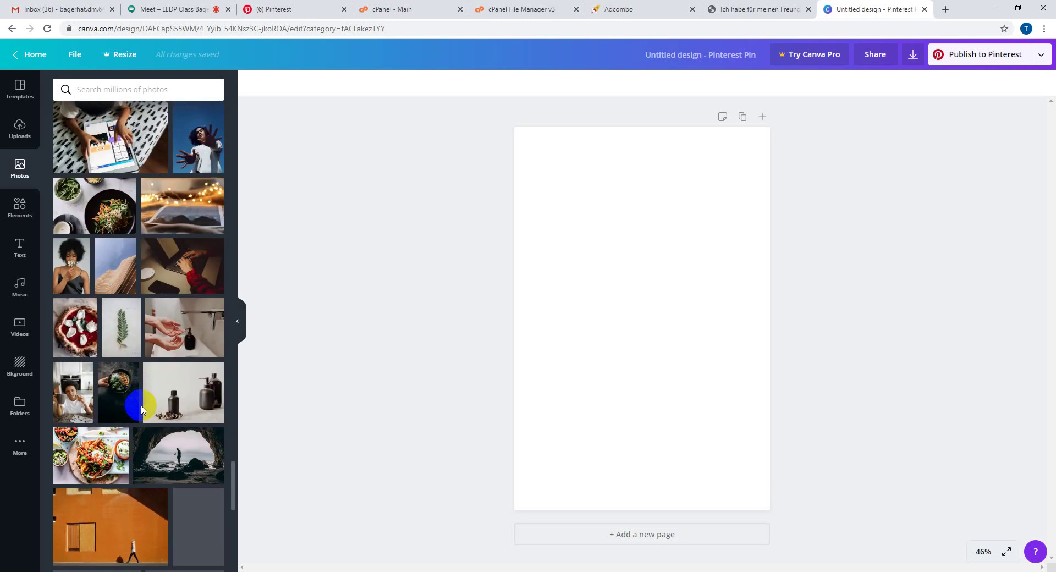
{"action": "scroll", "coordinate": [142, 409], "scroll_direction": "down", "scroll_amount": 4}
{"action": "scroll", "coordinate": [142, 410], "scroll_direction": "down", "scroll_amount": 8}
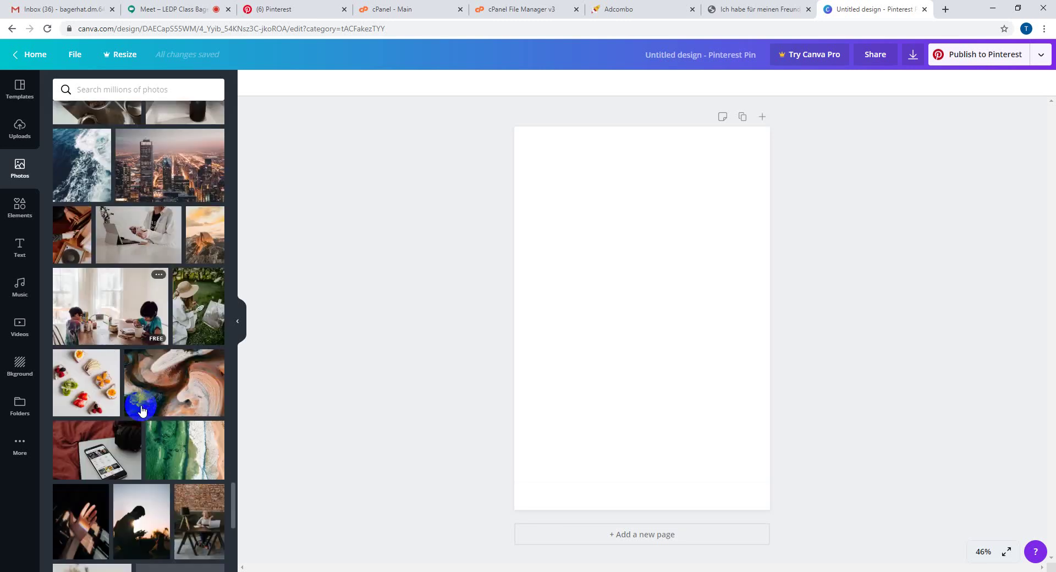
{"action": "scroll", "coordinate": [142, 407], "scroll_direction": "down", "scroll_amount": 10}
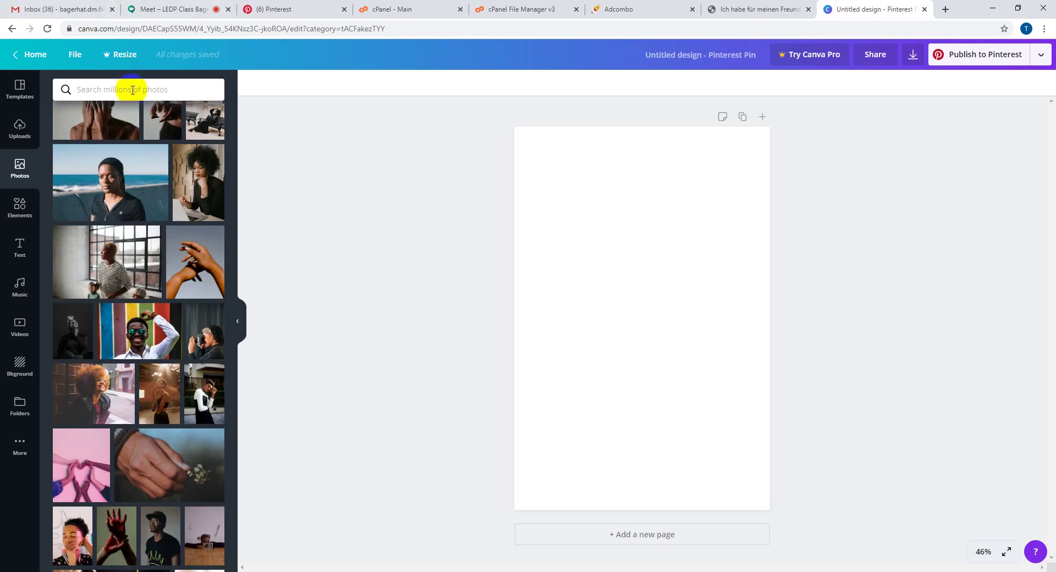
- Search the stock photos for 'weight lose' and scroll through the results
{"action": "left_click", "coordinate": [132, 89]}
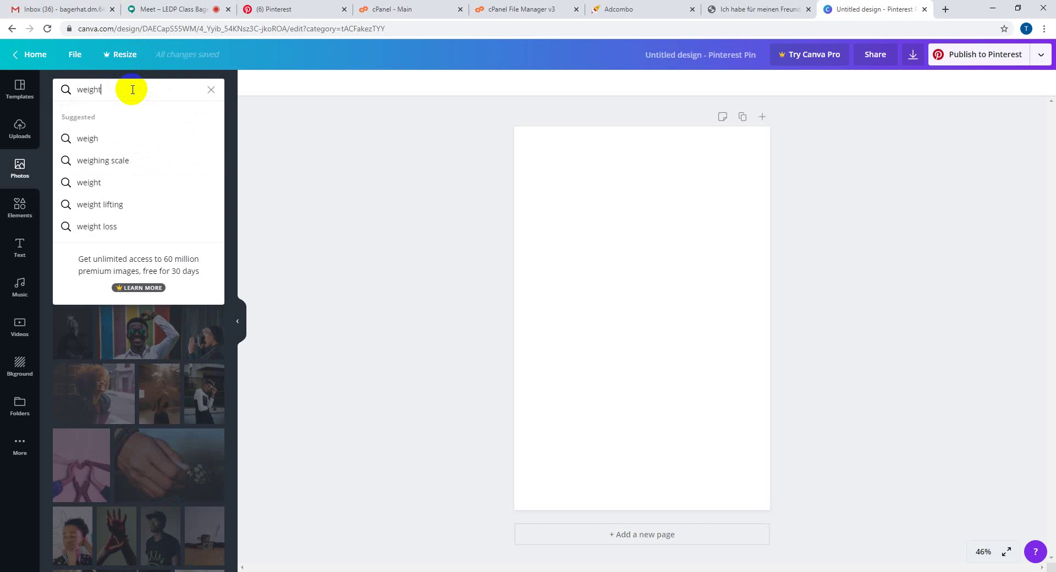
{"action": "type", "text": "weight lose"}
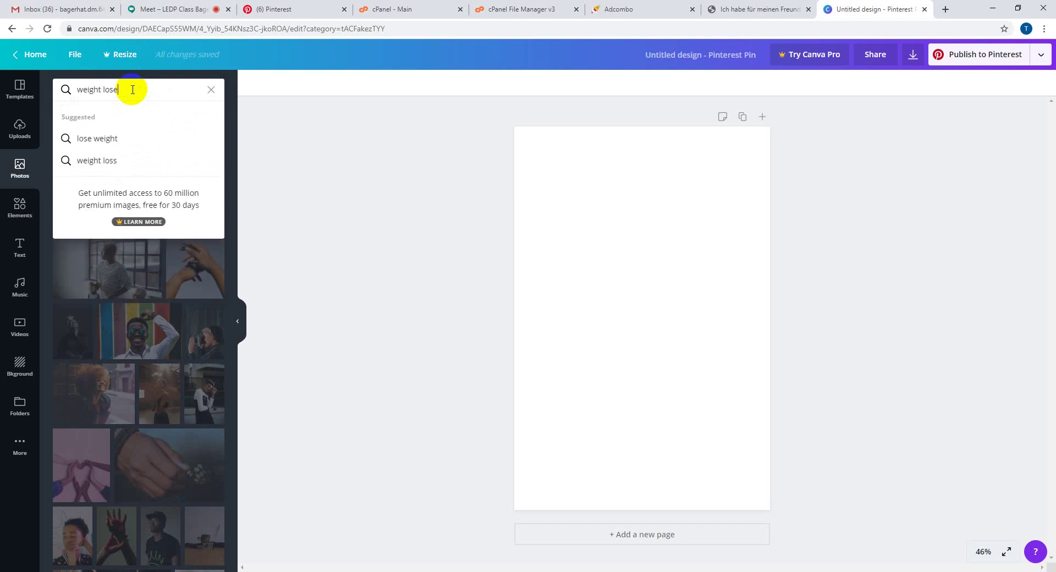
{"action": "key", "text": "Return"}
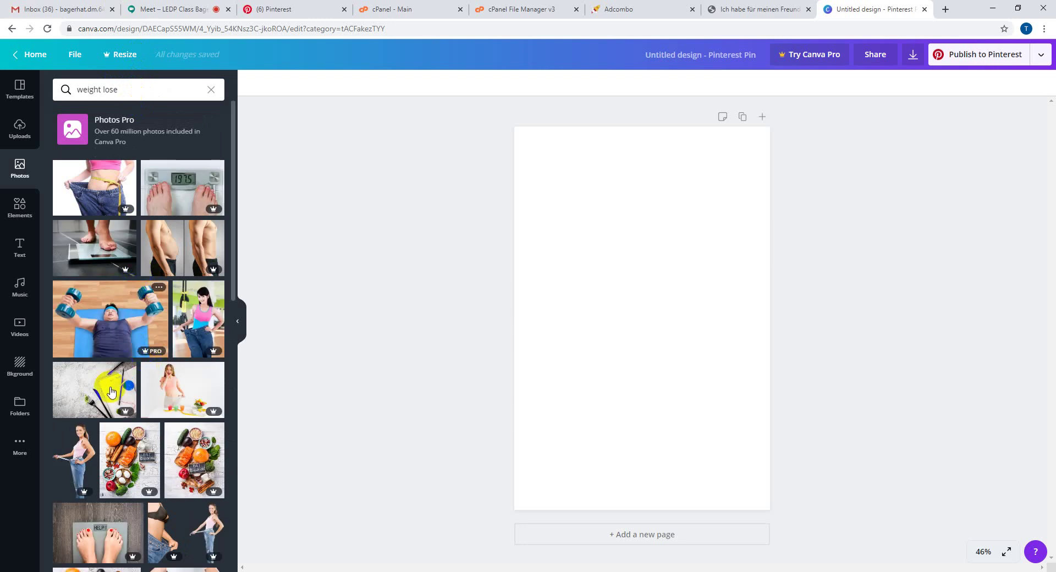
{"action": "scroll", "coordinate": [109, 394], "scroll_direction": "down", "scroll_amount": 4}
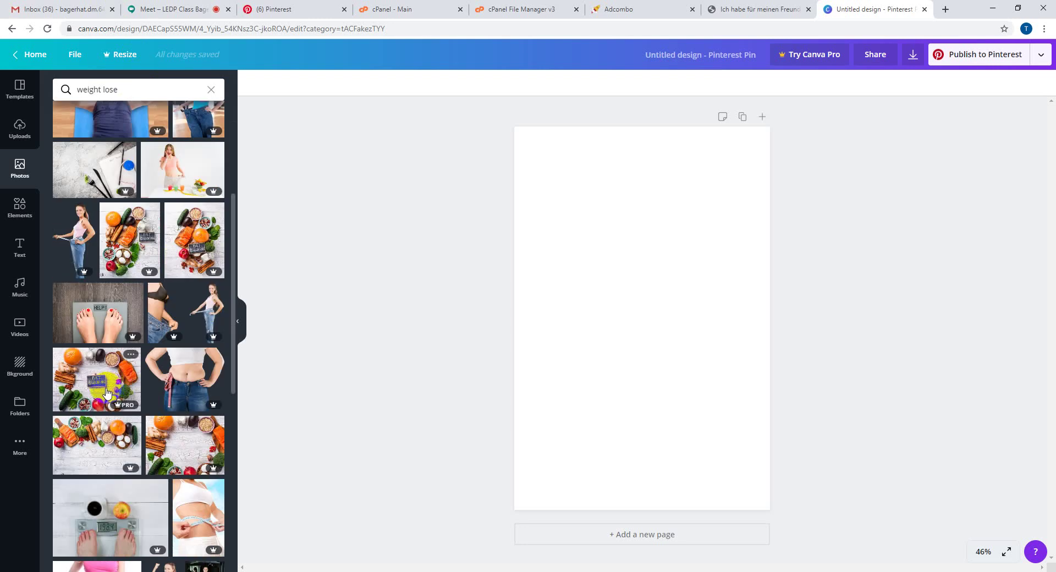
{"action": "scroll", "coordinate": [107, 392], "scroll_direction": "down", "scroll_amount": 4}
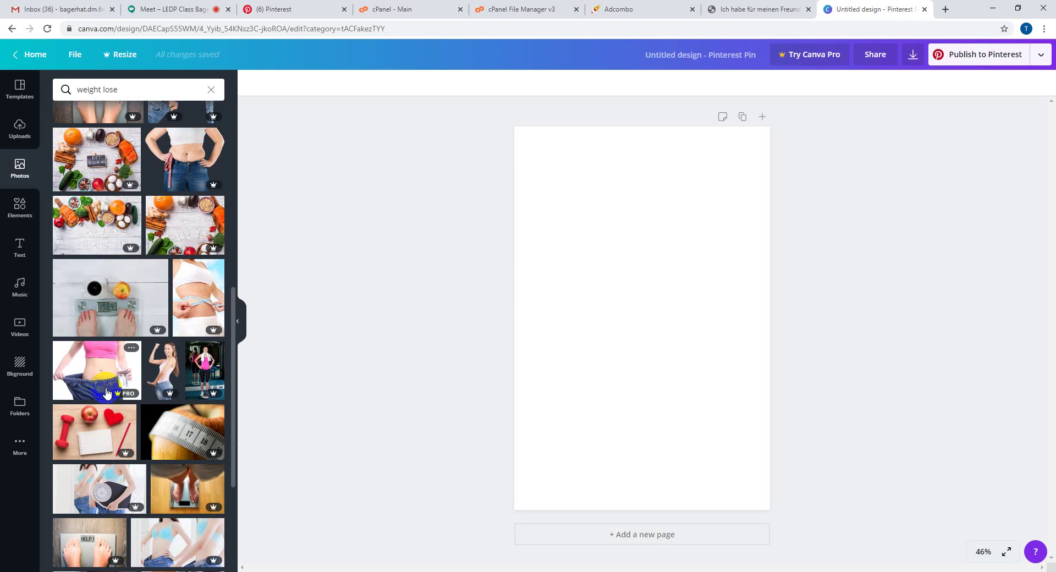
{"action": "scroll", "coordinate": [107, 393], "scroll_direction": "down", "scroll_amount": 4}
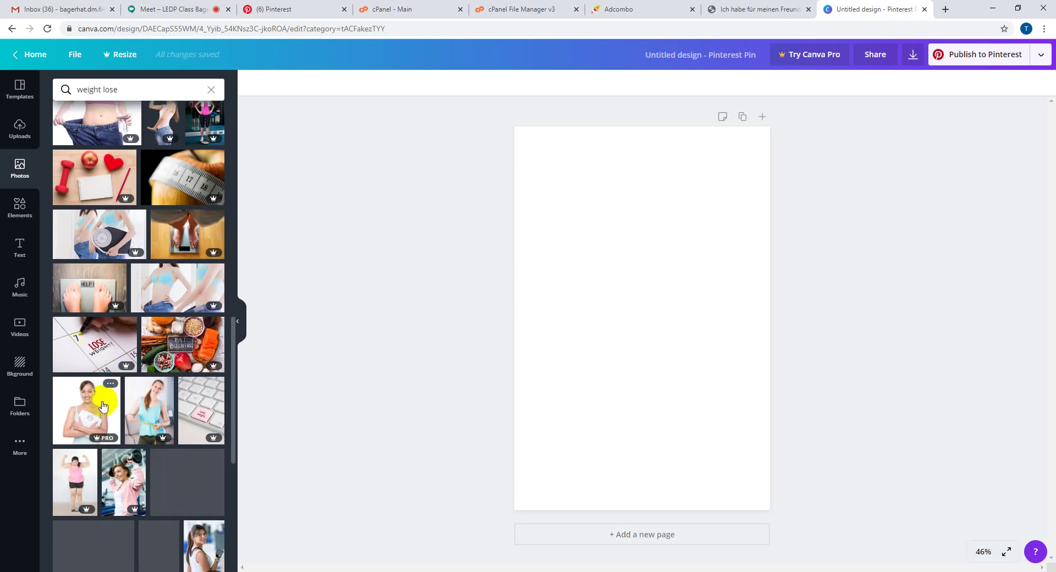
{"action": "scroll", "coordinate": [122, 428], "scroll_direction": "down", "scroll_amount": 4}
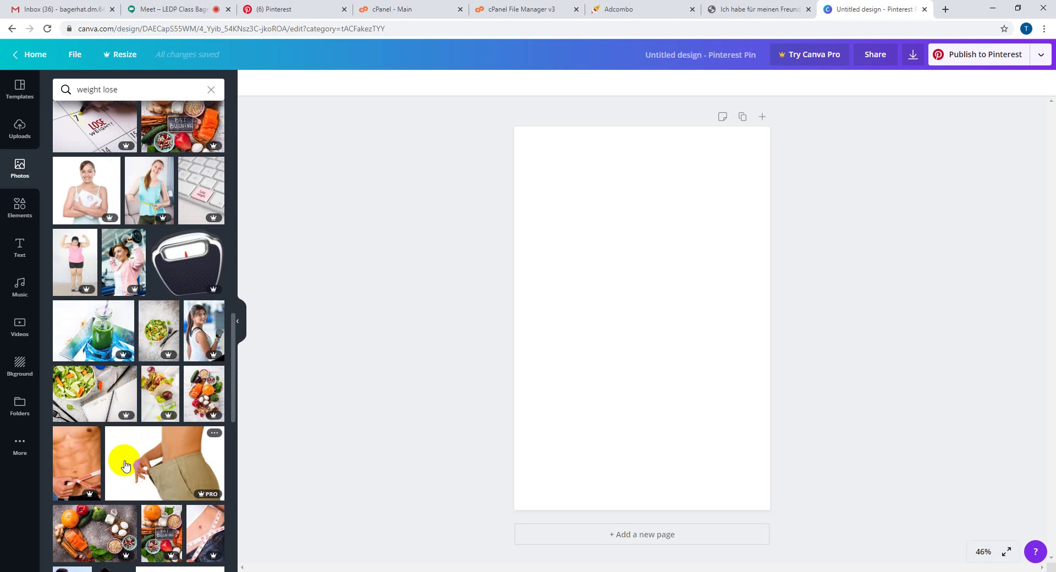
{"action": "scroll", "coordinate": [124, 466], "scroll_direction": "down", "scroll_amount": 4}
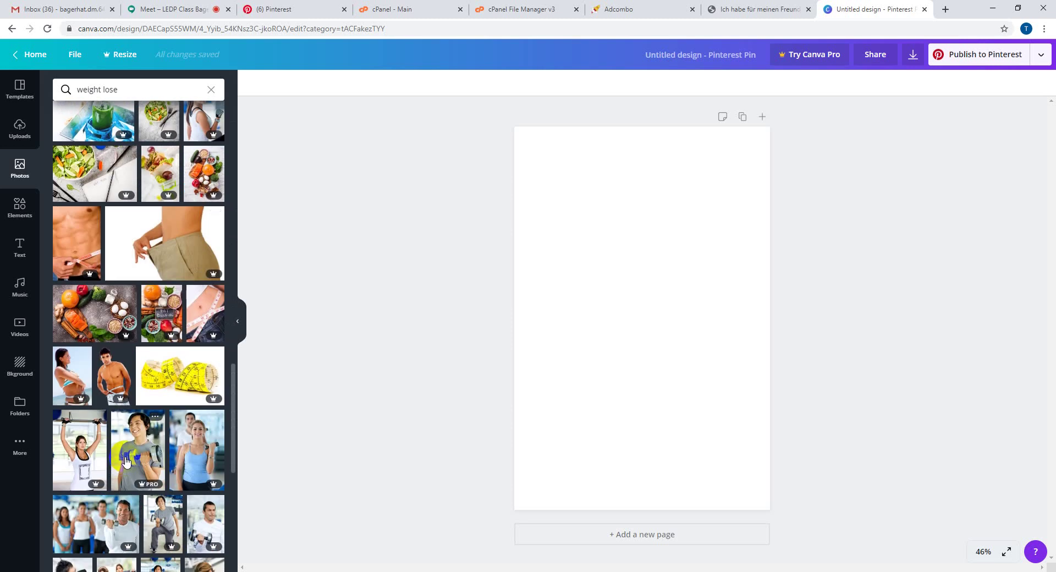
{"action": "scroll", "coordinate": [126, 461], "scroll_direction": "down", "scroll_amount": 4}
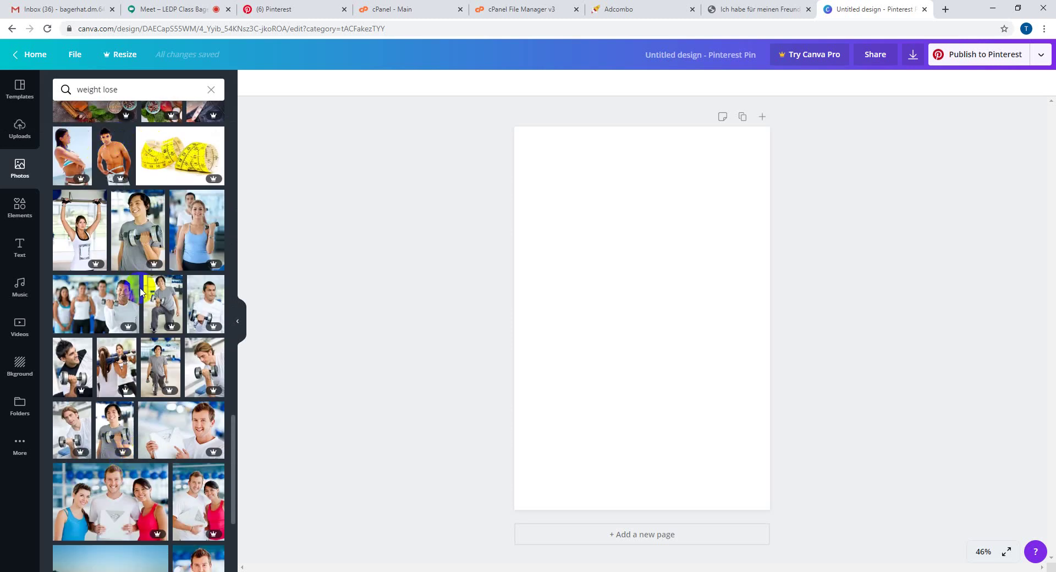
{"action": "scroll", "coordinate": [141, 292], "scroll_direction": "down", "scroll_amount": 4}
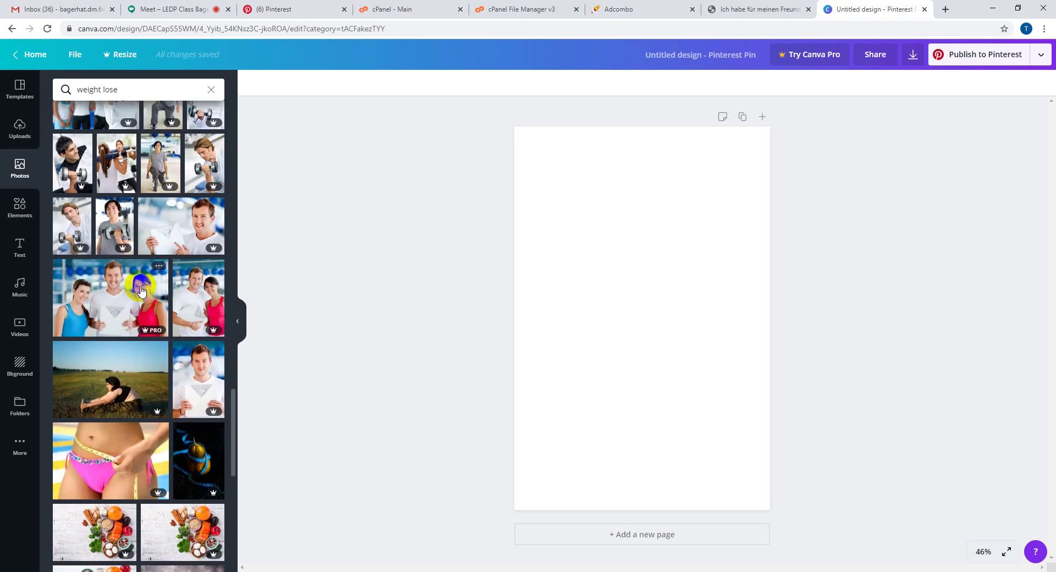
{"action": "scroll", "coordinate": [146, 318], "scroll_direction": "down", "scroll_amount": 7}
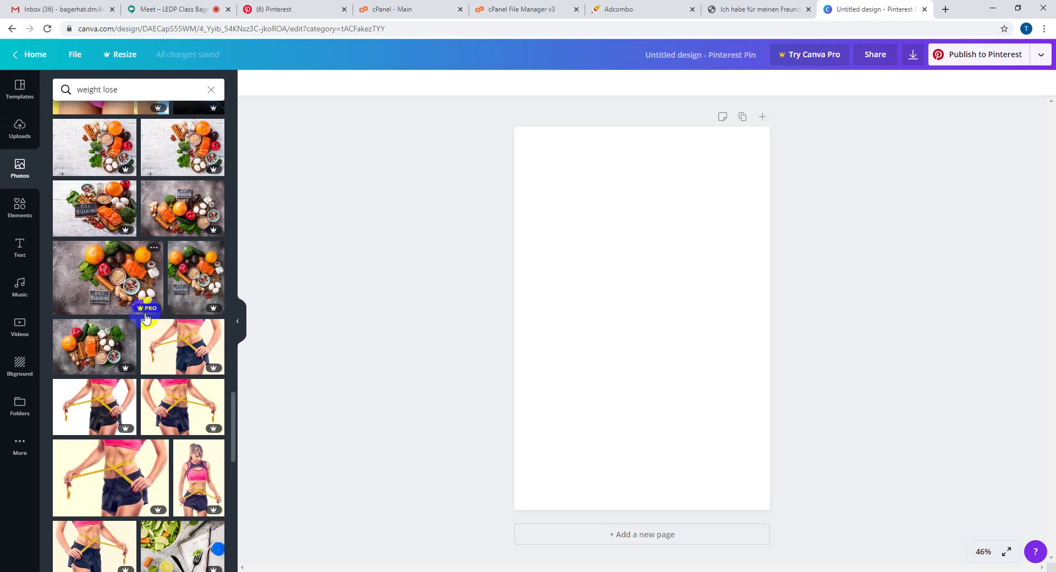
{"action": "scroll", "coordinate": [146, 318], "scroll_direction": "down", "scroll_amount": 5}
{"action": "scroll", "coordinate": [125, 327], "scroll_direction": "down", "scroll_amount": 6}
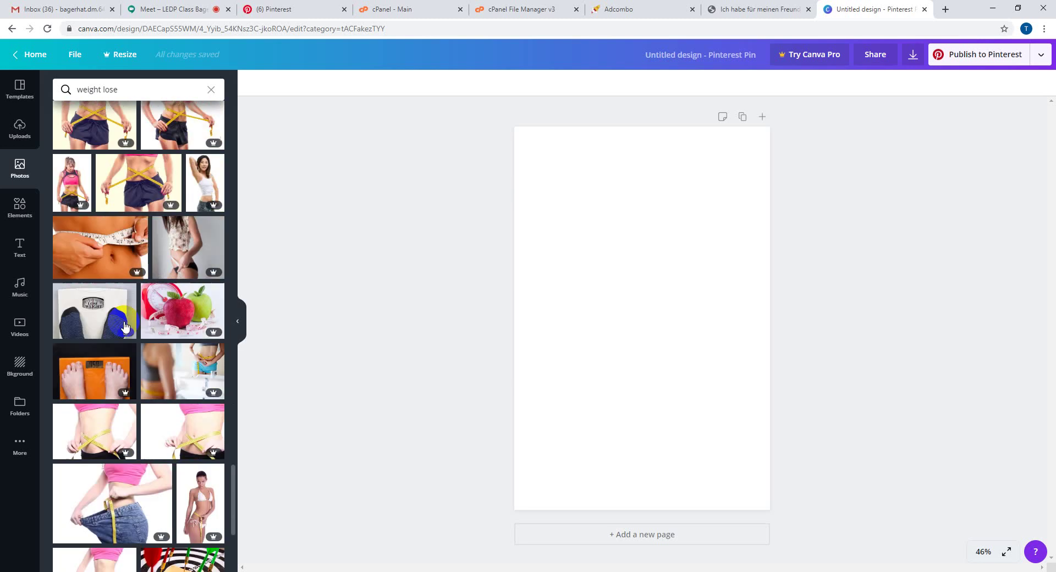
{"action": "scroll", "coordinate": [126, 328], "scroll_direction": "down", "scroll_amount": 8}
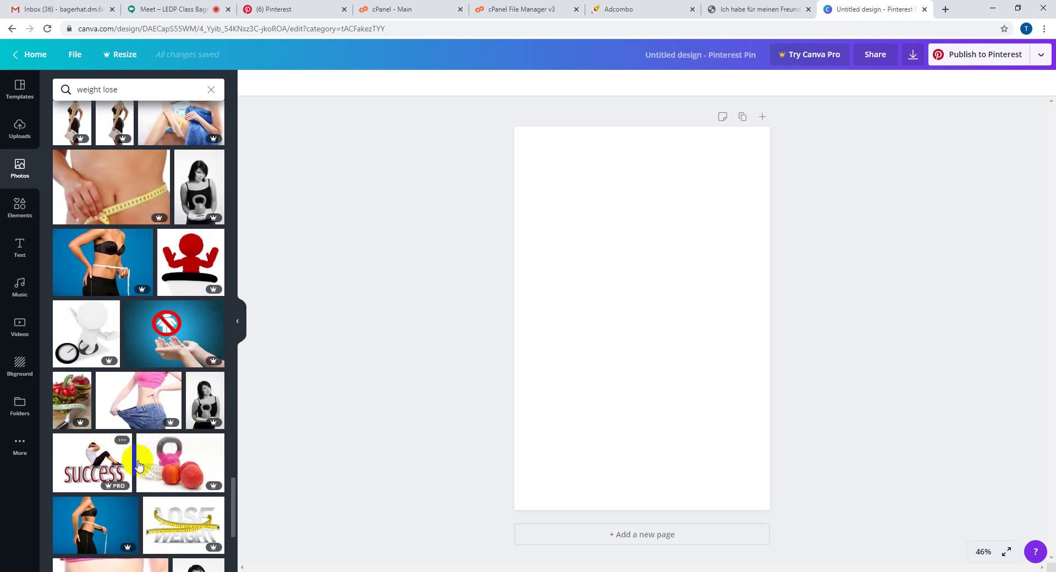
{"action": "scroll", "coordinate": [140, 467], "scroll_direction": "down", "scroll_amount": 8}
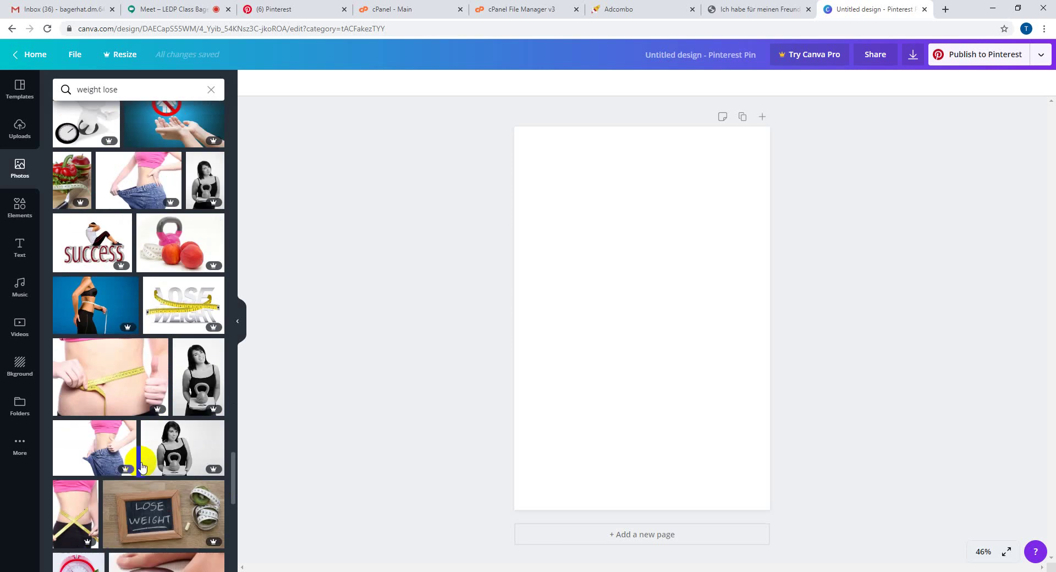
{"action": "scroll", "coordinate": [139, 470], "scroll_direction": "down", "scroll_amount": 4}
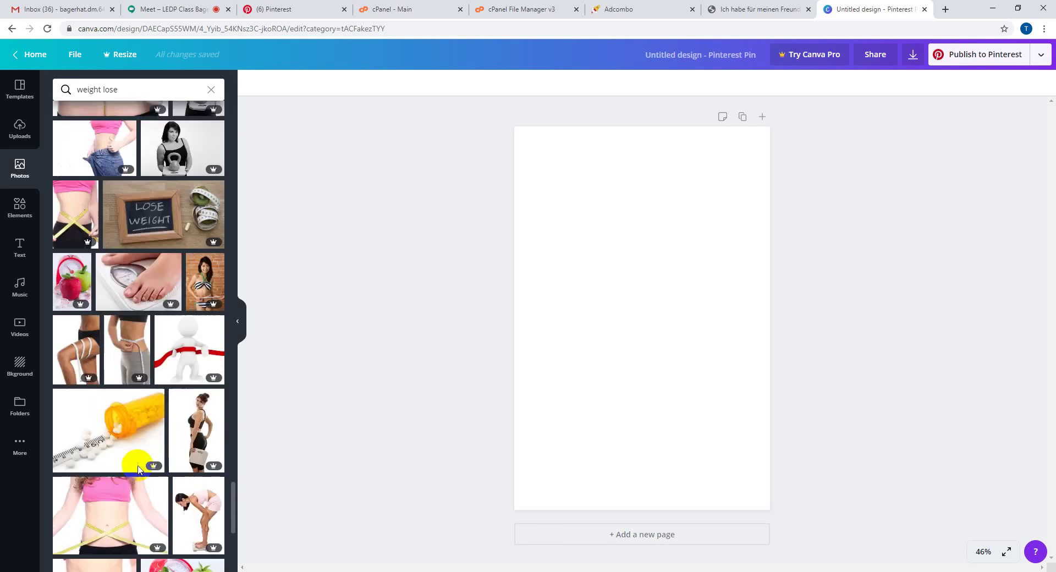
{"action": "scroll", "coordinate": [138, 471], "scroll_direction": "up", "scroll_amount": 3}
{"action": "scroll", "coordinate": [139, 470], "scroll_direction": "up", "scroll_amount": 8}
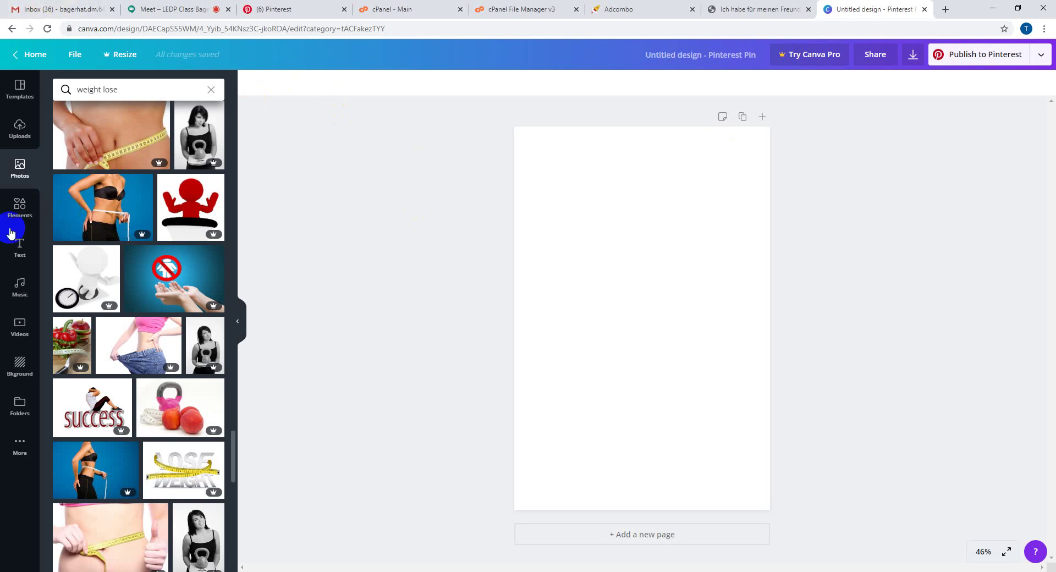
- Add a two-column photo grid from Elements to the Pin page
{"action": "left_click", "coordinate": [14, 99]}
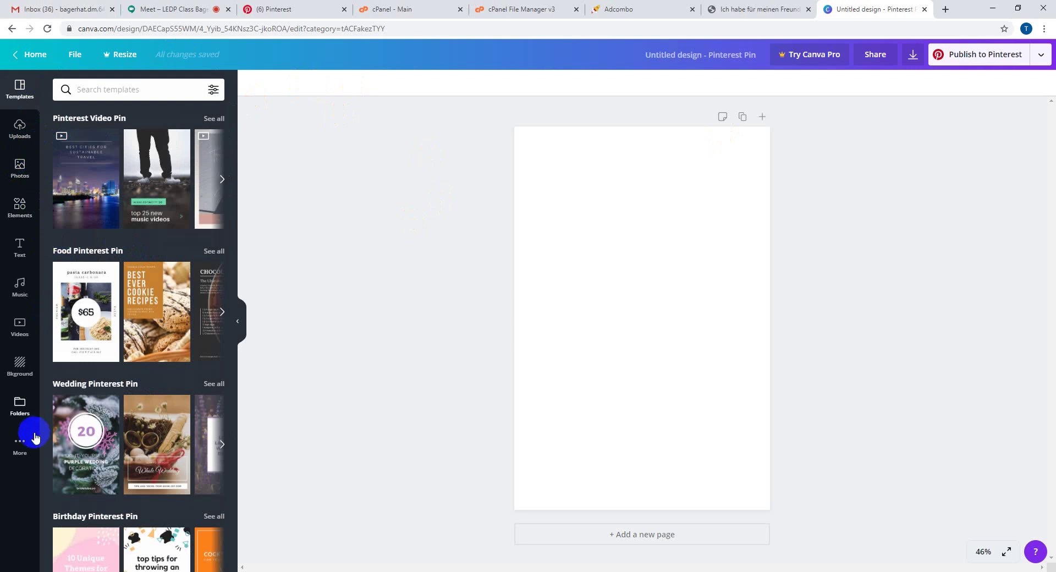
{"action": "scroll", "coordinate": [140, 237], "scroll_direction": "down", "scroll_amount": 10}
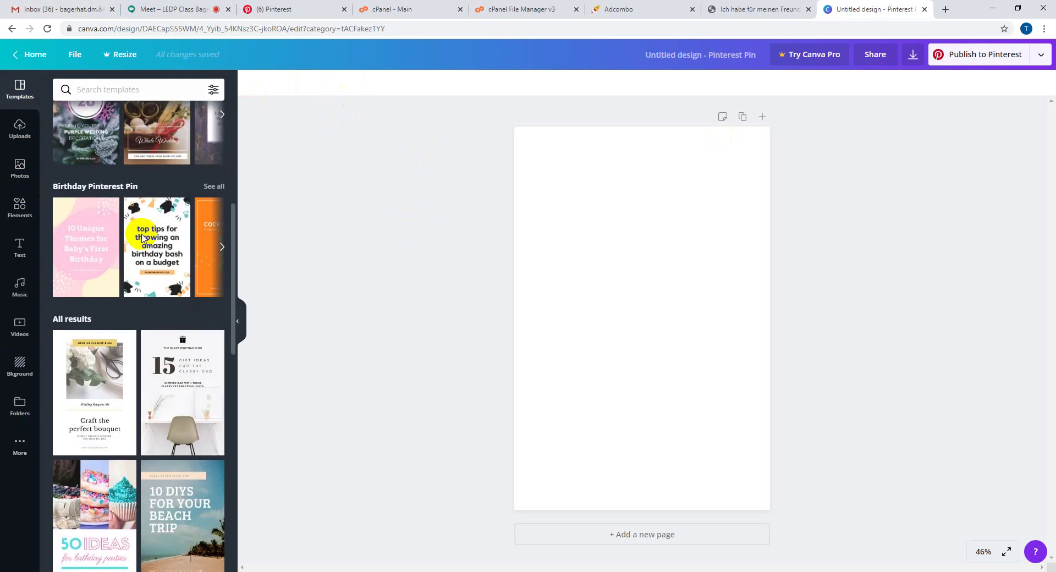
{"action": "scroll", "coordinate": [144, 237], "scroll_direction": "up", "scroll_amount": 10}
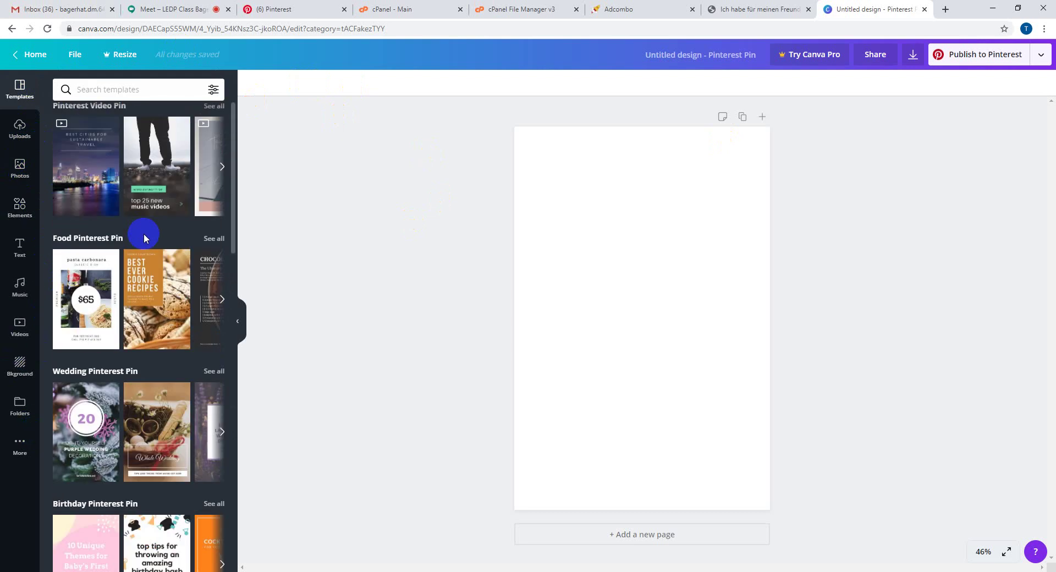
{"action": "left_click", "coordinate": [19, 205]}
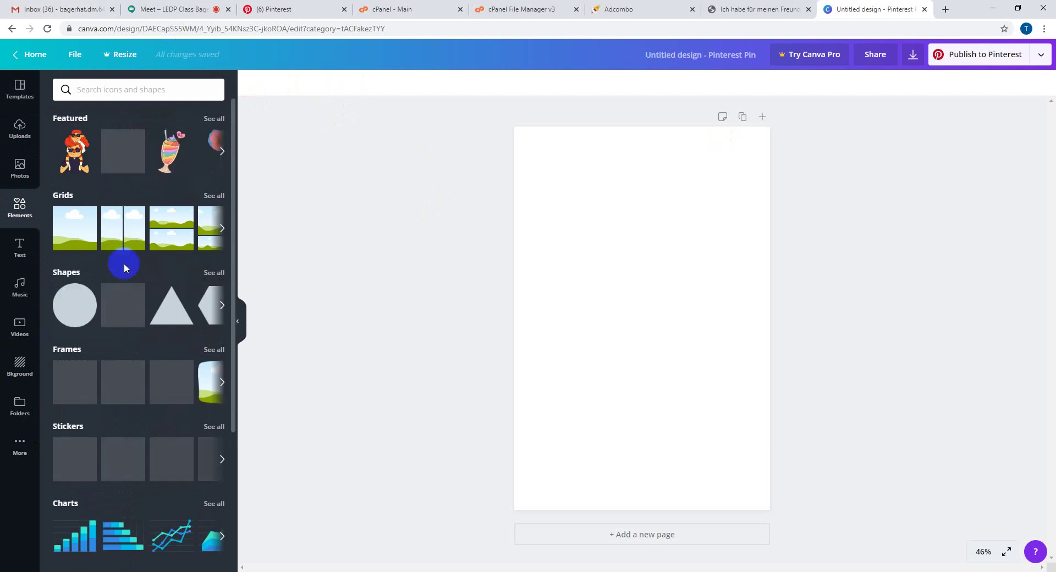
{"action": "left_click", "coordinate": [214, 197]}
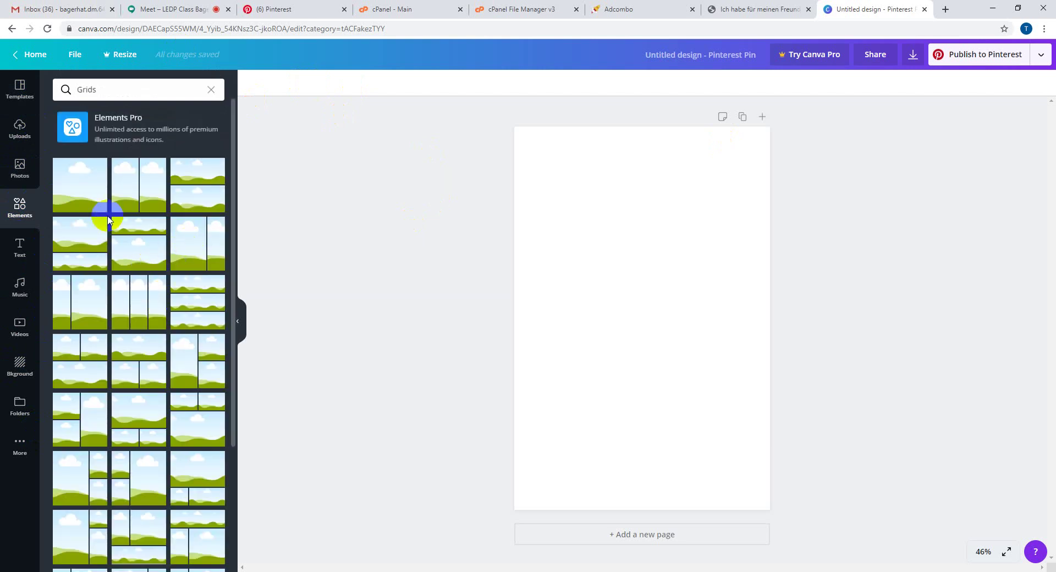
{"action": "left_click", "coordinate": [126, 187]}
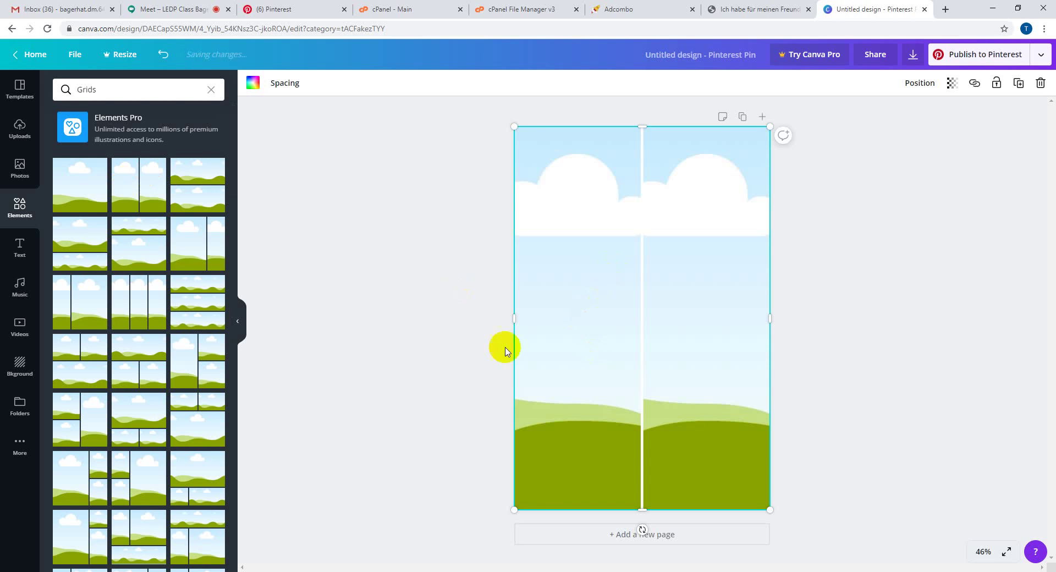
- Return to the 'weight lose' photo results and delete both sky-and-grass images from the page
{"action": "left_click", "coordinate": [19, 128]}
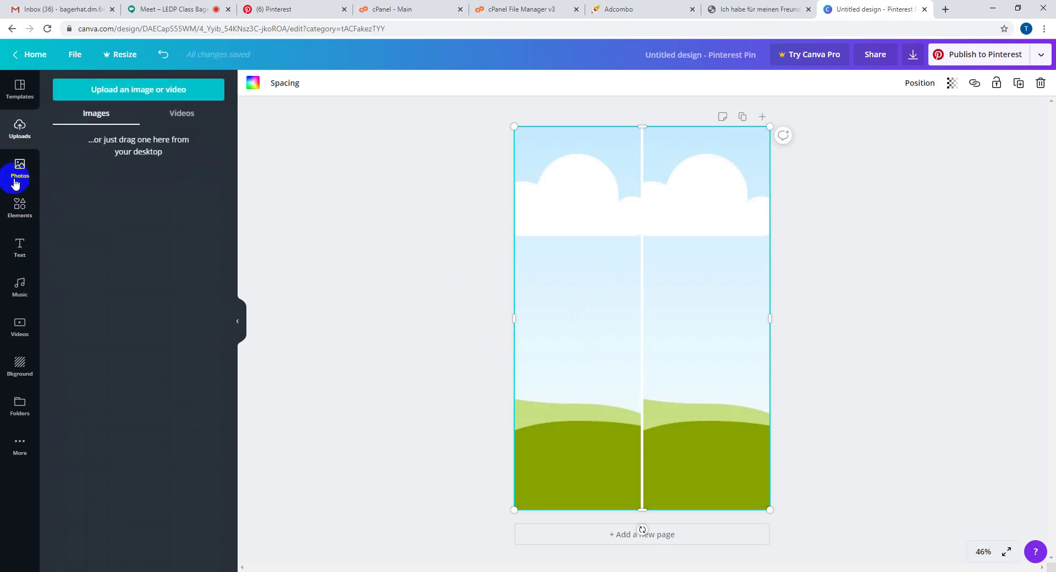
{"action": "left_click", "coordinate": [19, 168]}
{"action": "scroll", "coordinate": [169, 330], "scroll_direction": "up", "scroll_amount": 5}
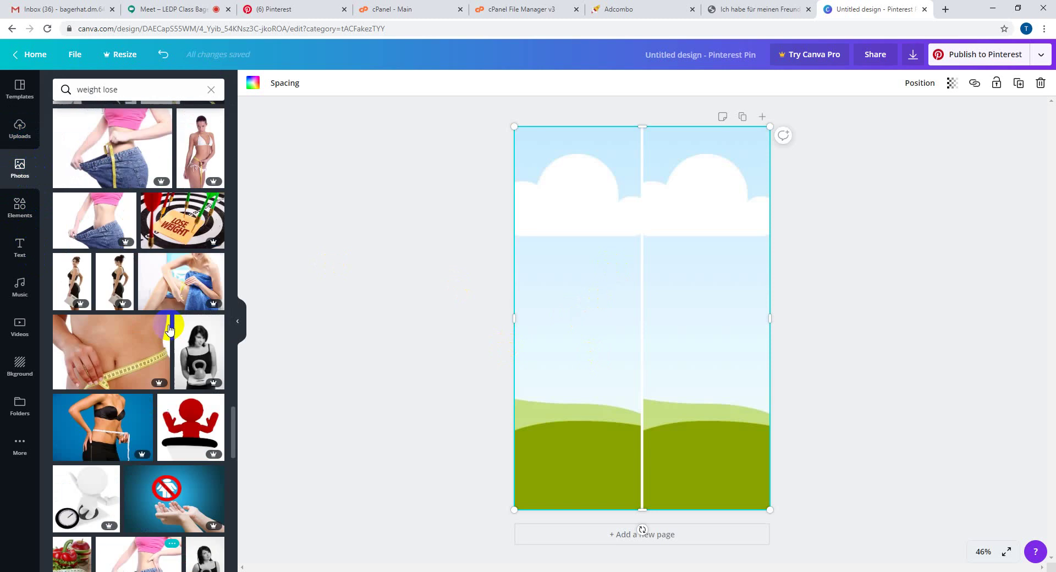
{"action": "scroll", "coordinate": [169, 329], "scroll_direction": "up", "scroll_amount": 10}
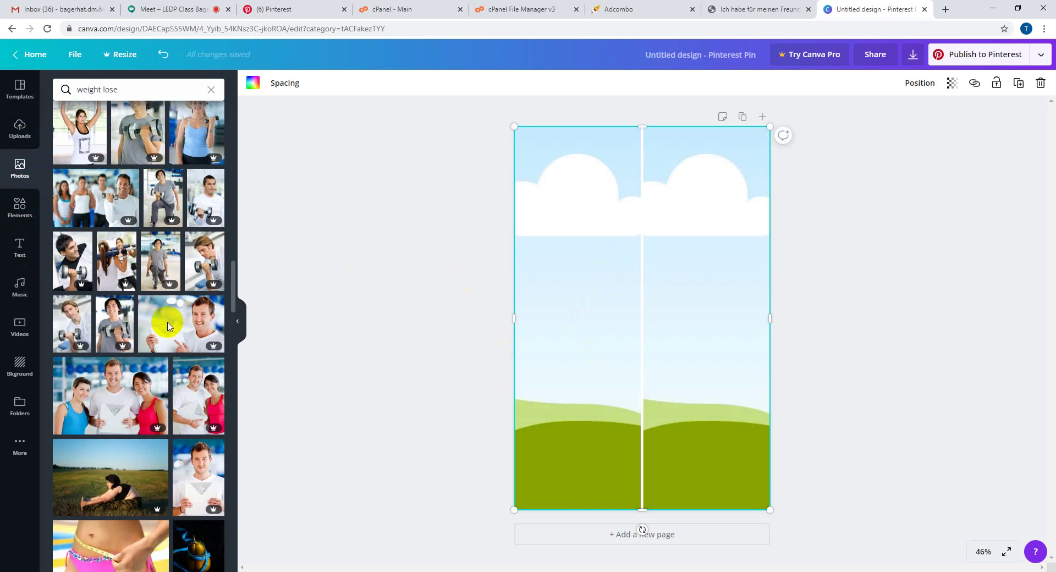
{"action": "scroll", "coordinate": [168, 327], "scroll_direction": "up", "scroll_amount": 5}
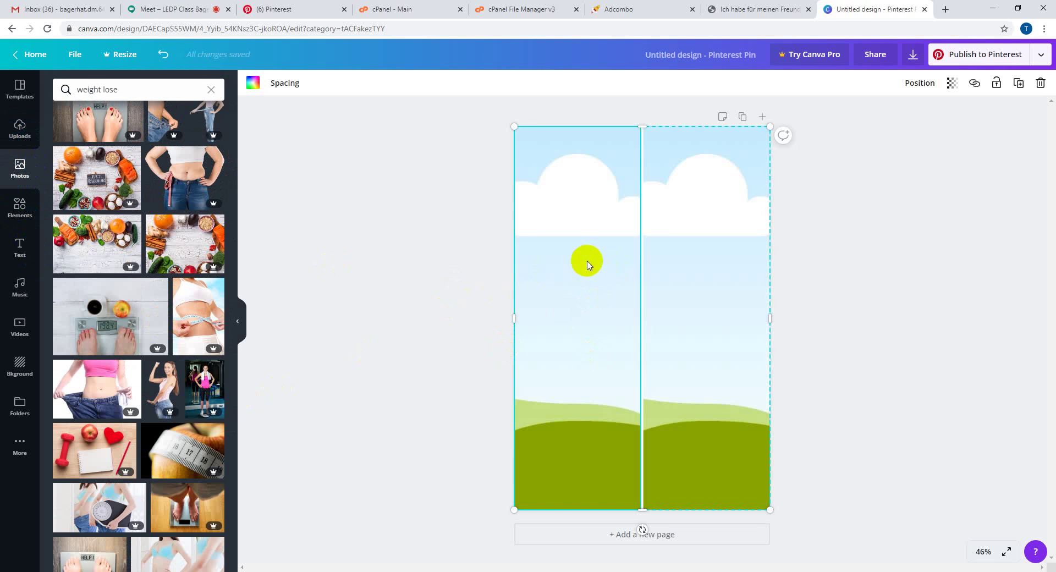
{"action": "key", "text": "Delete"}
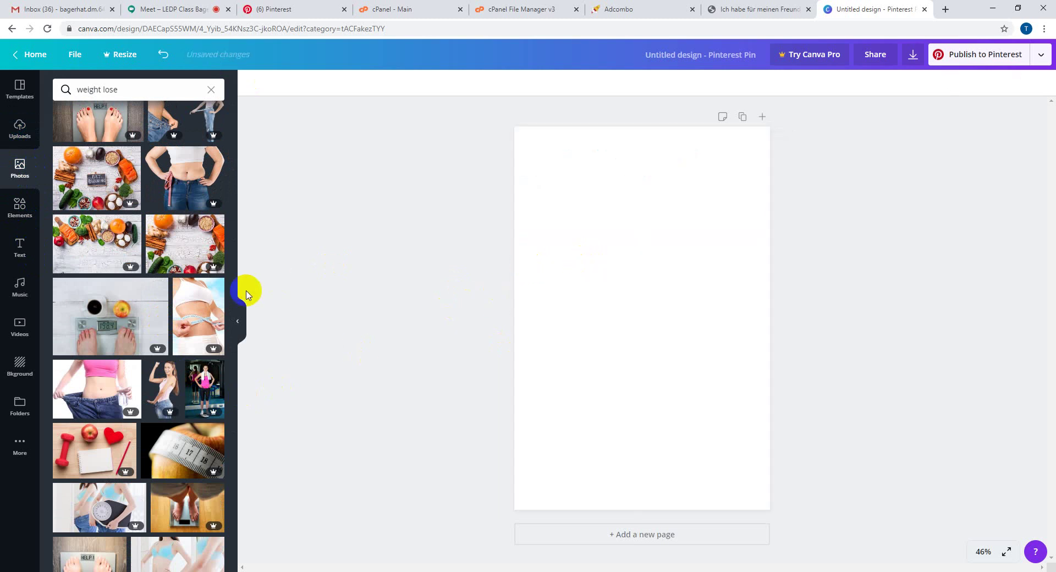
{"action": "scroll", "coordinate": [208, 335], "scroll_direction": "up", "scroll_amount": 3}
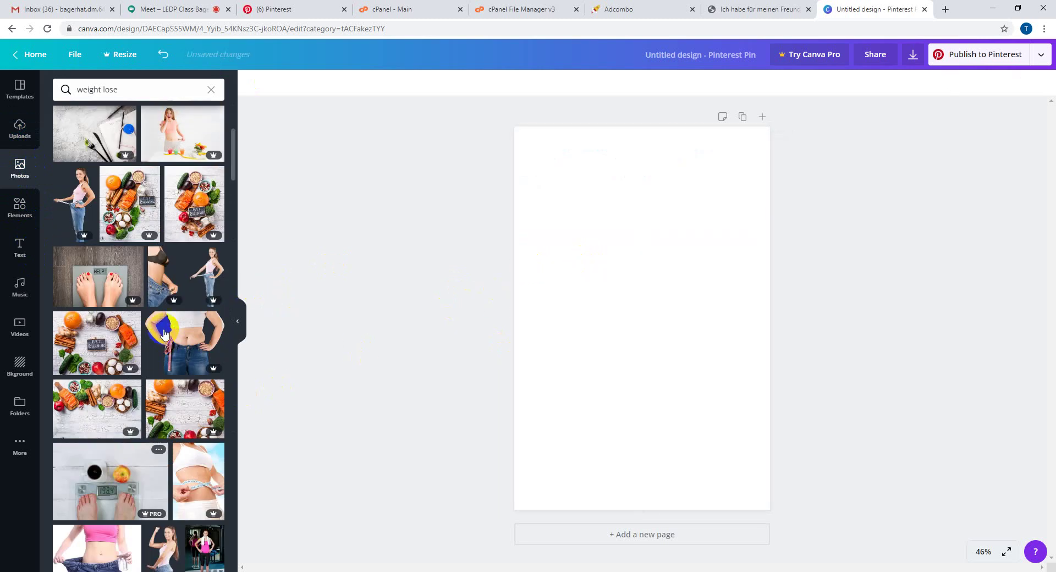
{"action": "left_click", "coordinate": [178, 336]}
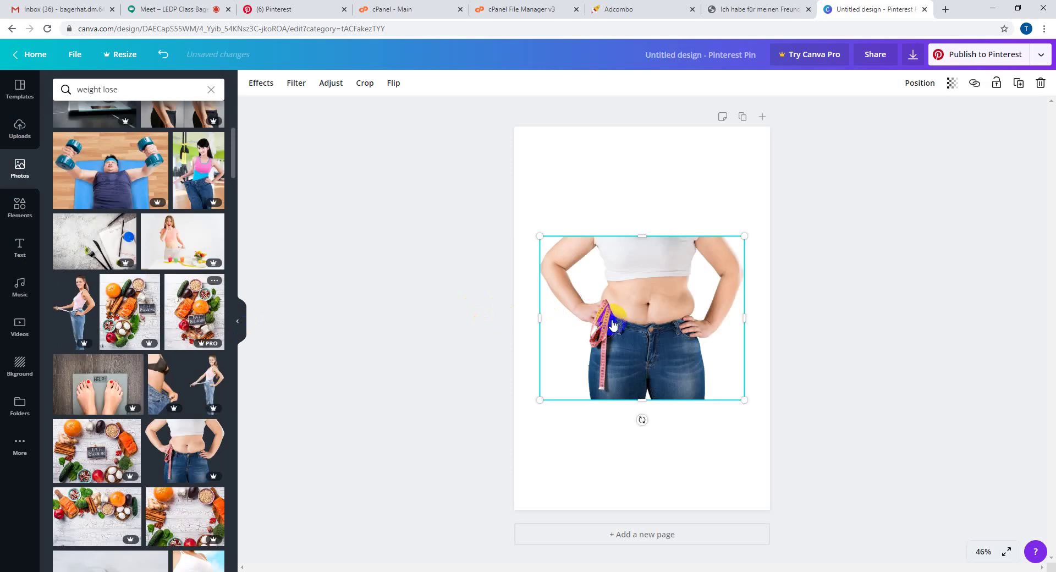
{"action": "left_click_drag", "start_coordinate": [617, 317], "coordinate": [648, 217]}
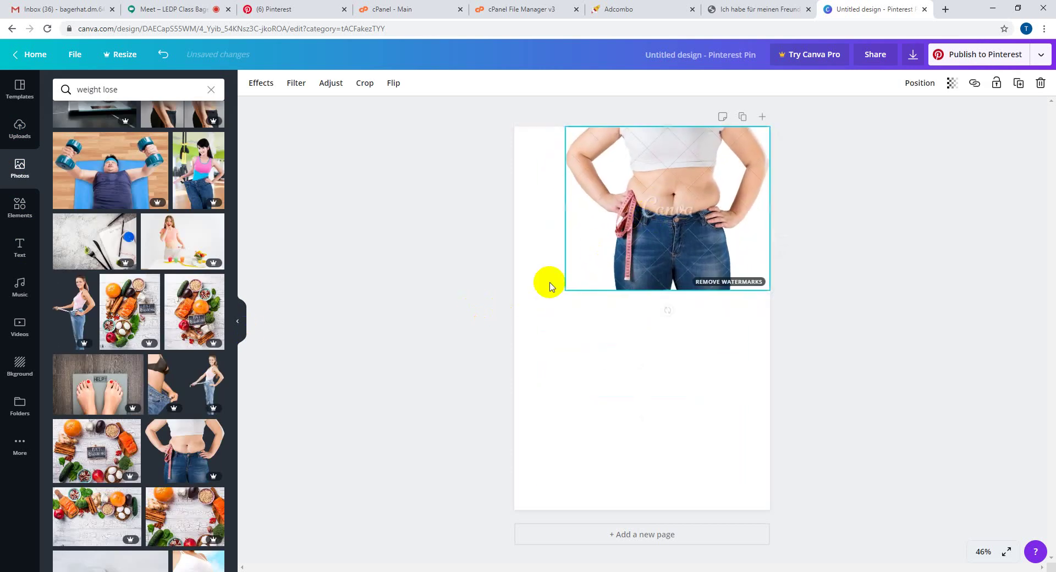
{"action": "left_click_drag", "start_coordinate": [561, 299], "coordinate": [517, 332]}
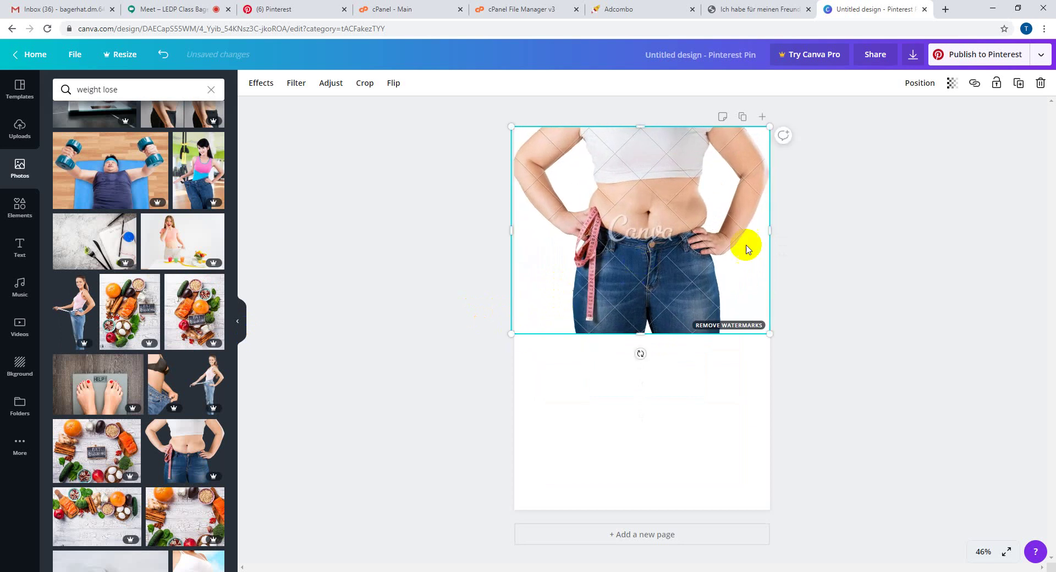
{"action": "left_click", "coordinate": [864, 231]}
{"action": "left_click", "coordinate": [913, 54]}
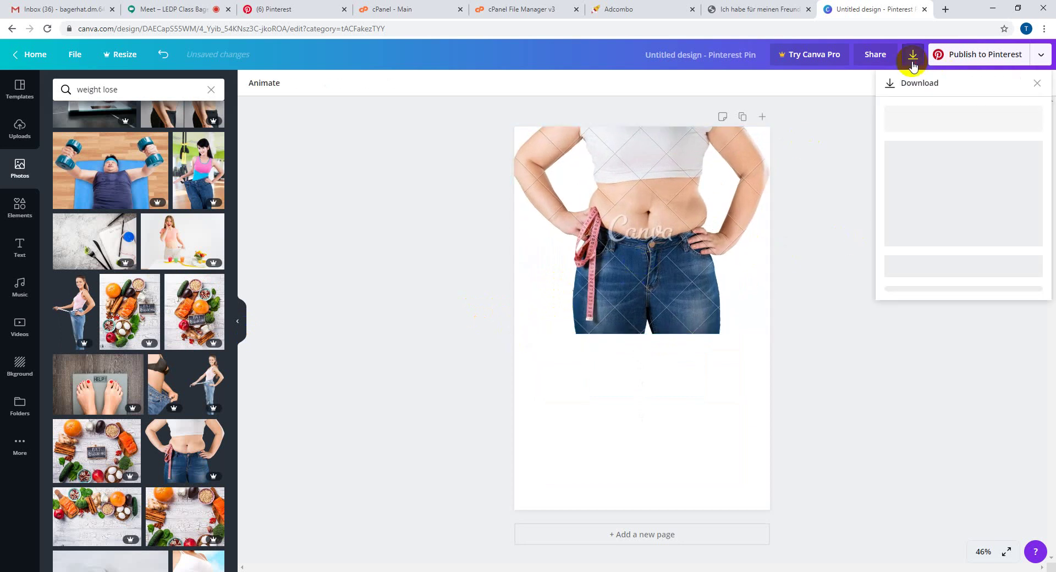
{"action": "left_click", "coordinate": [946, 142]}
{"action": "left_click", "coordinate": [946, 165]}
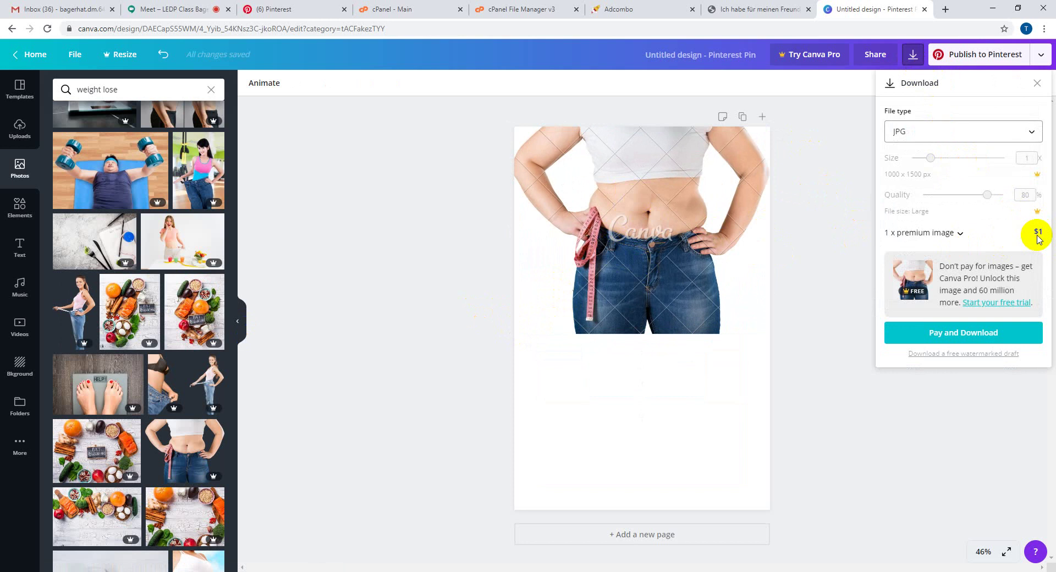
{"action": "left_click", "coordinate": [815, 177]}
{"action": "left_click", "coordinate": [713, 195]}
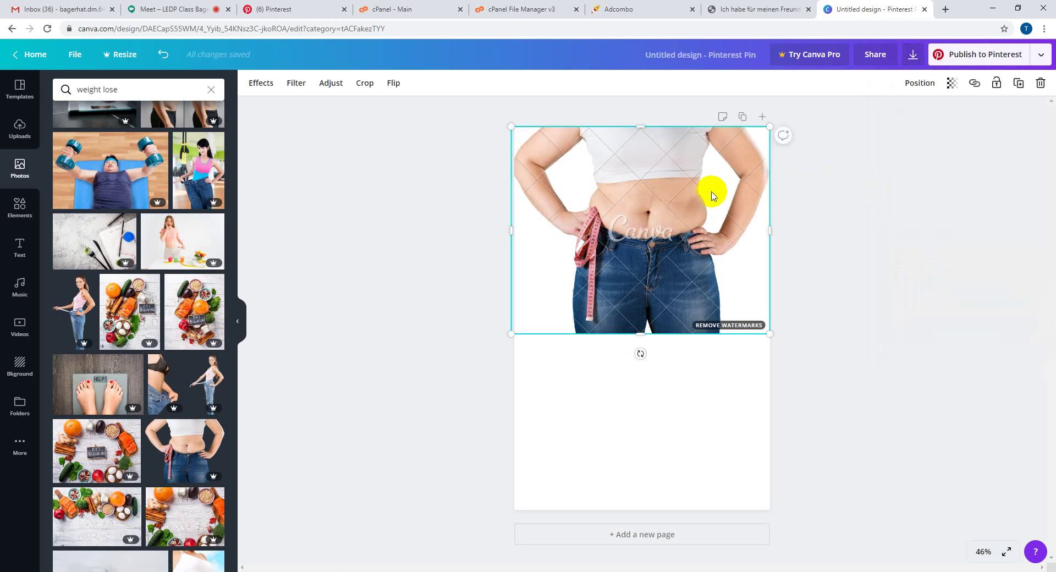
{"action": "key", "text": "Delete"}
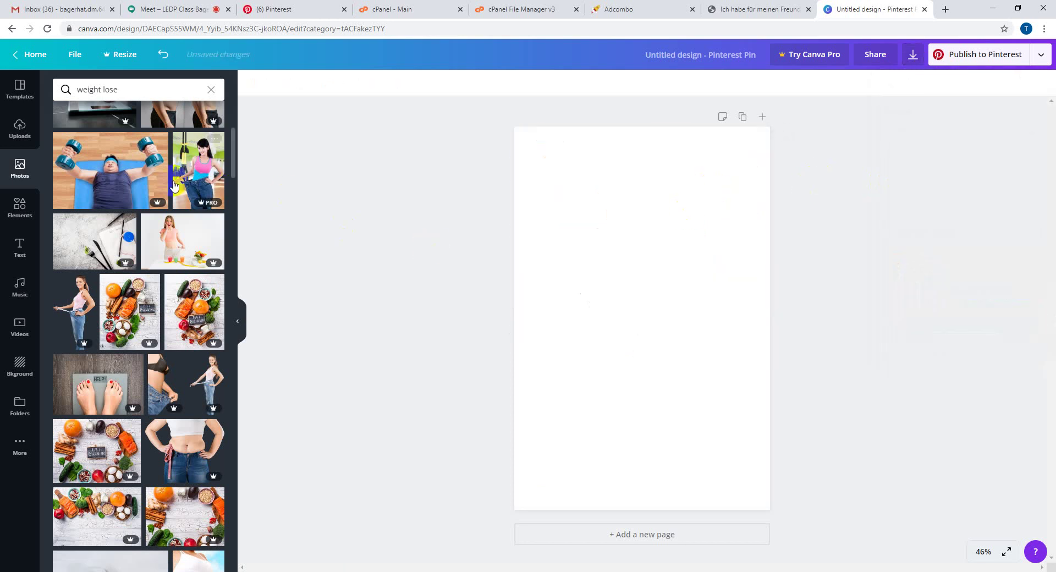
- Scroll through the 'weight lose' photo results, then open a new Chrome tab
{"action": "scroll", "coordinate": [117, 212], "scroll_direction": "up", "scroll_amount": 5}
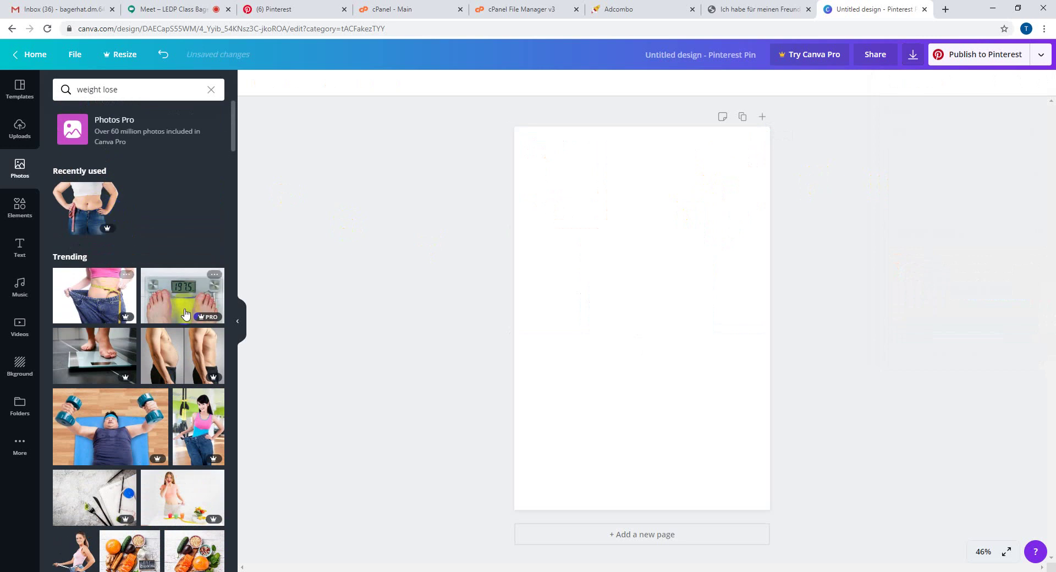
{"action": "scroll", "coordinate": [159, 401], "scroll_direction": "down", "scroll_amount": 4}
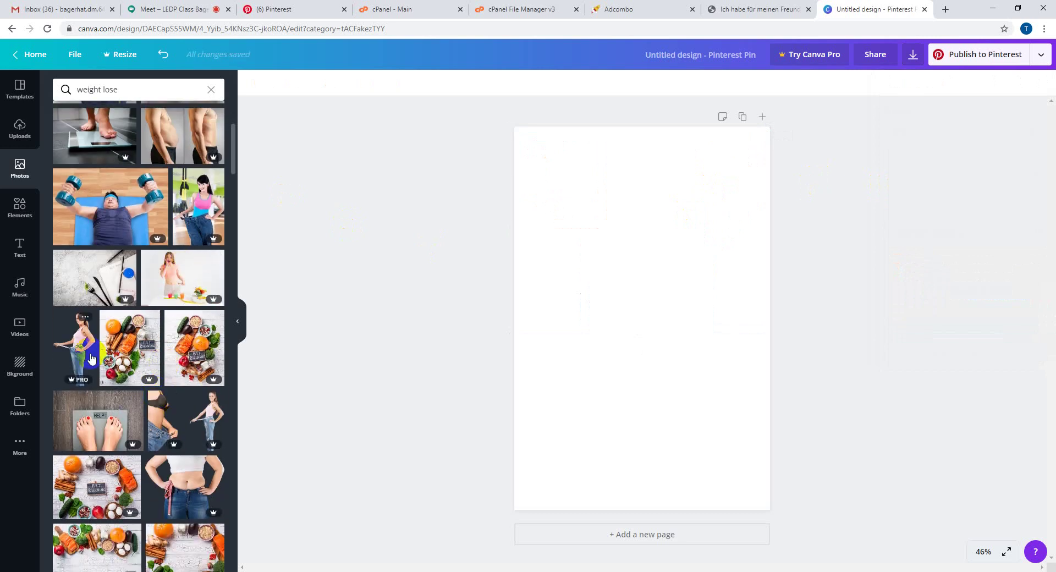
{"action": "scroll", "coordinate": [181, 503], "scroll_direction": "down", "scroll_amount": 3}
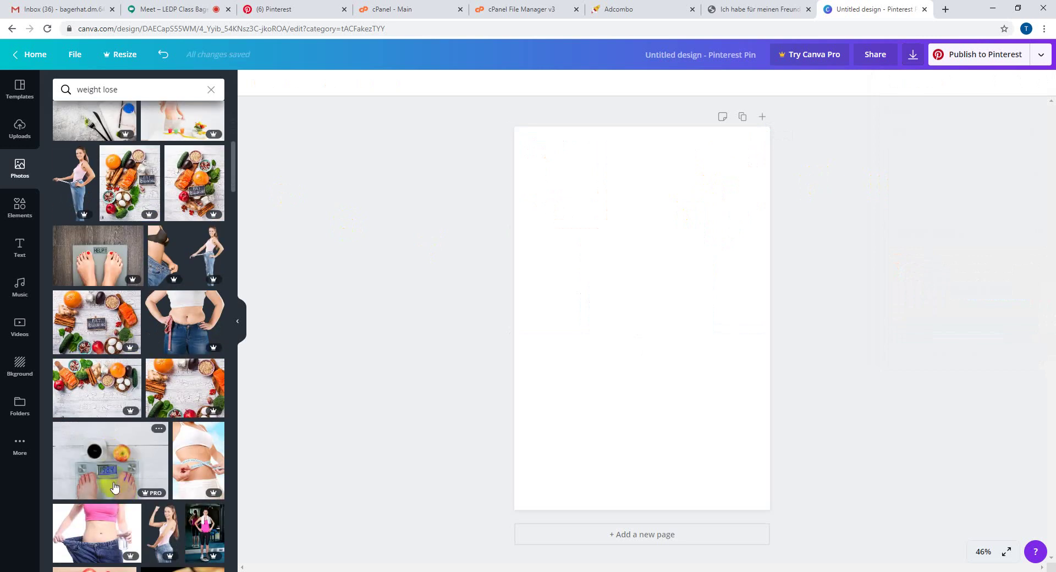
{"action": "scroll", "coordinate": [188, 464], "scroll_direction": "down", "scroll_amount": 3}
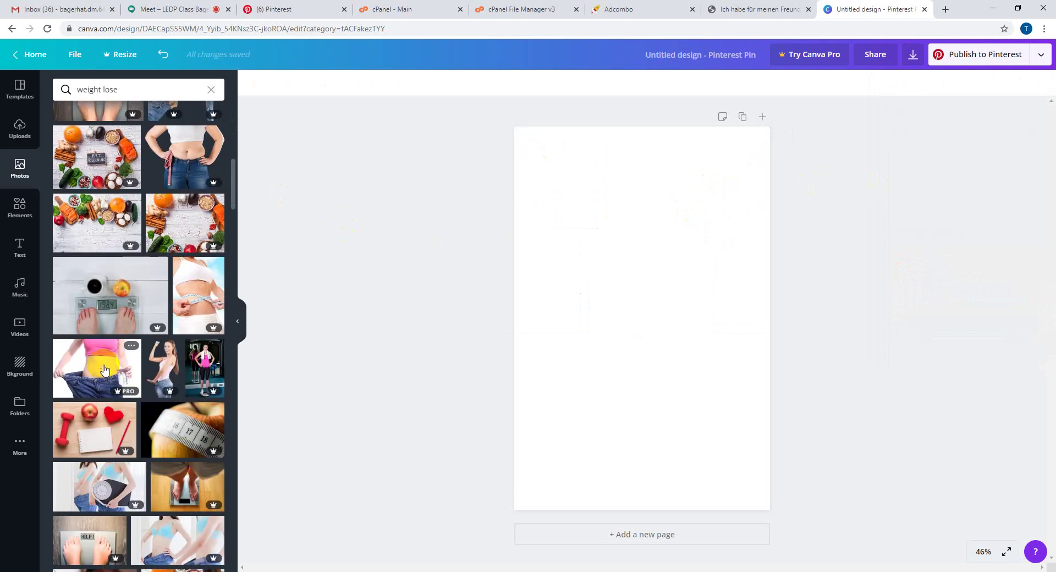
{"action": "scroll", "coordinate": [165, 341], "scroll_direction": "down", "scroll_amount": 5}
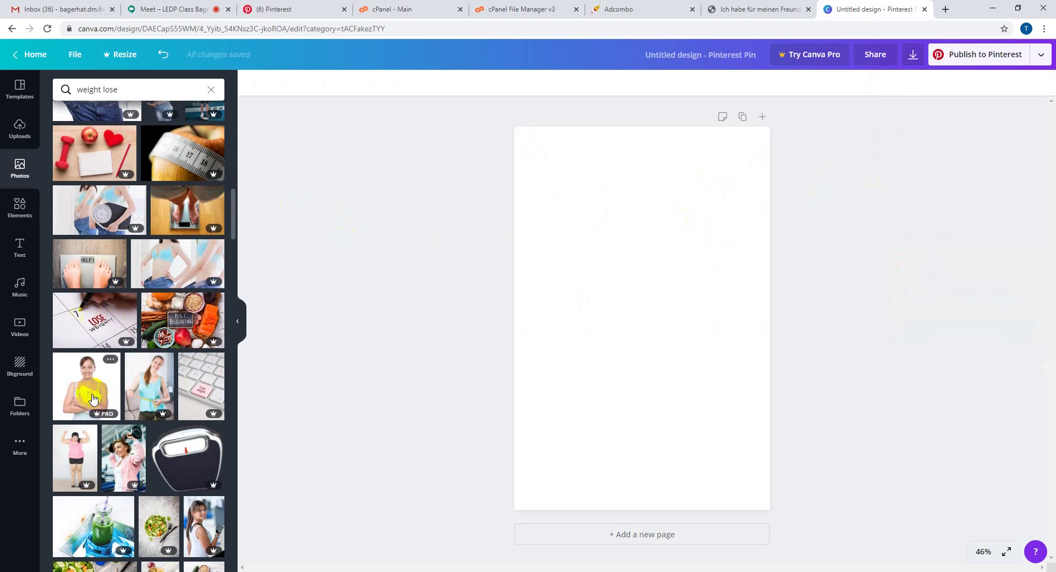
{"action": "scroll", "coordinate": [194, 366], "scroll_direction": "down", "scroll_amount": 3}
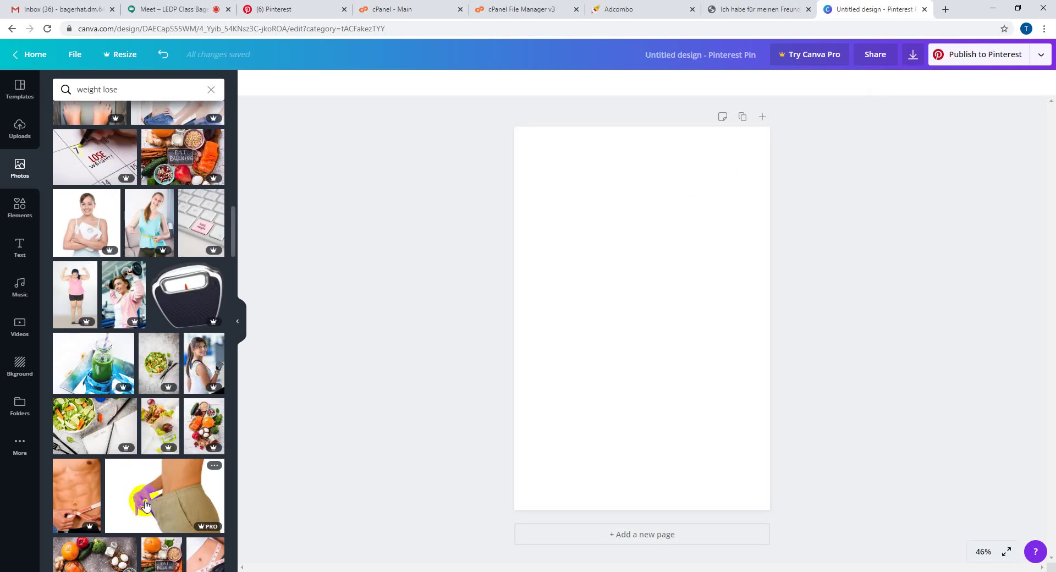
{"action": "scroll", "coordinate": [169, 357], "scroll_direction": "down", "scroll_amount": 4}
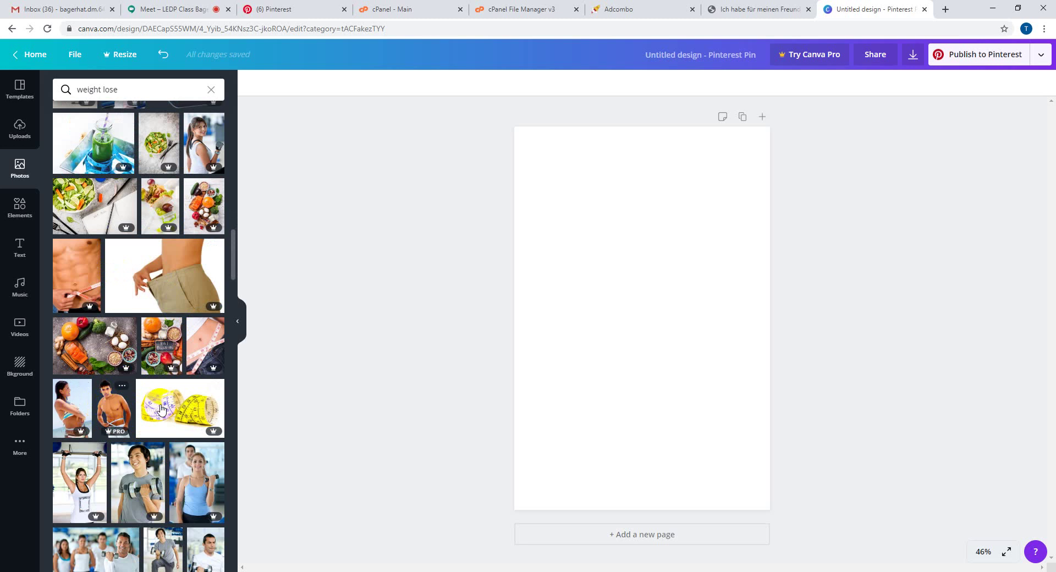
{"action": "scroll", "coordinate": [157, 418], "scroll_direction": "down", "scroll_amount": 3}
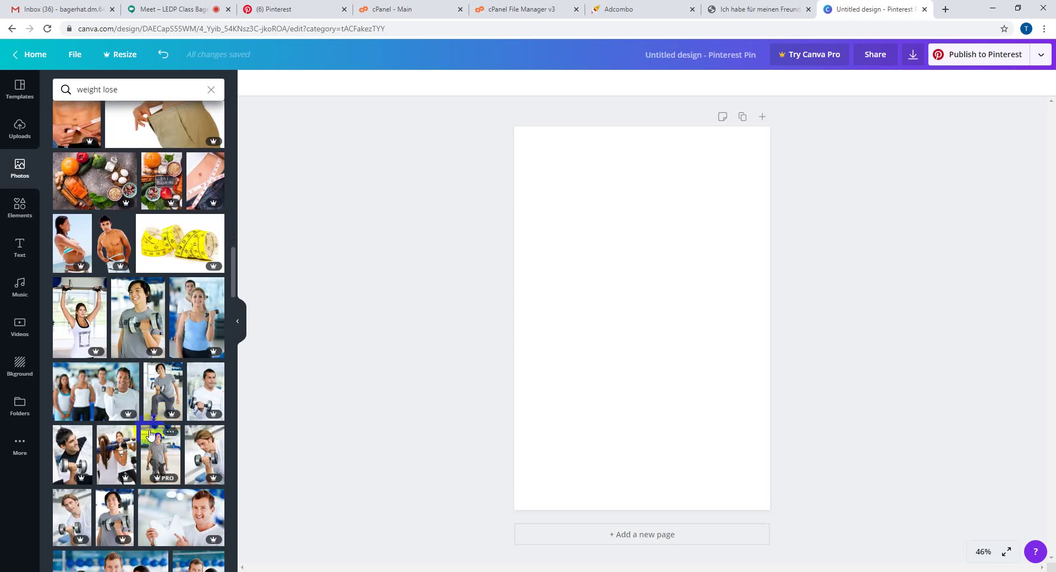
{"action": "scroll", "coordinate": [151, 435], "scroll_direction": "down", "scroll_amount": 4}
{"action": "scroll", "coordinate": [127, 466], "scroll_direction": "down", "scroll_amount": 4}
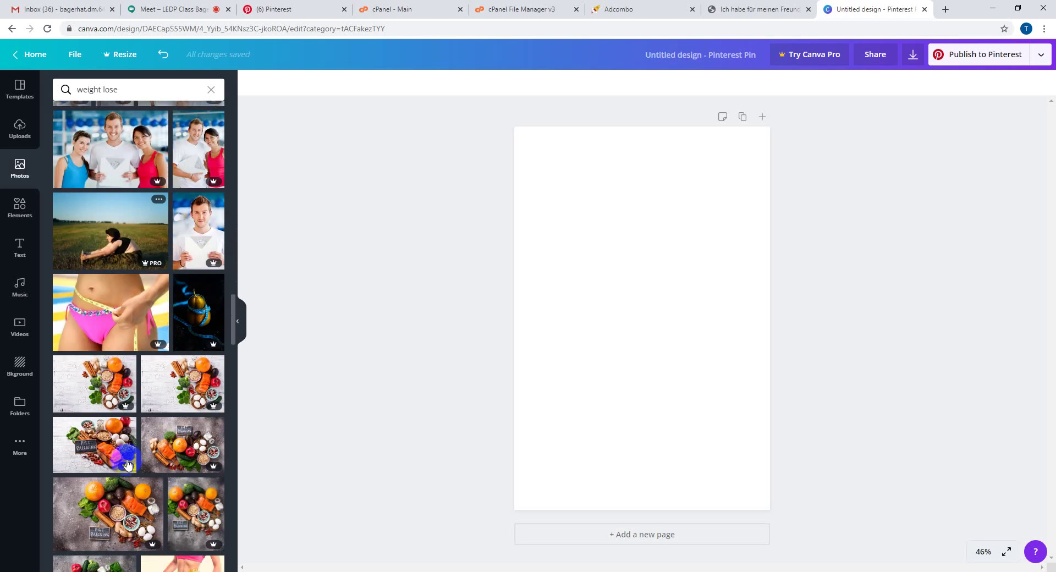
{"action": "scroll", "coordinate": [170, 461], "scroll_direction": "down", "scroll_amount": 5}
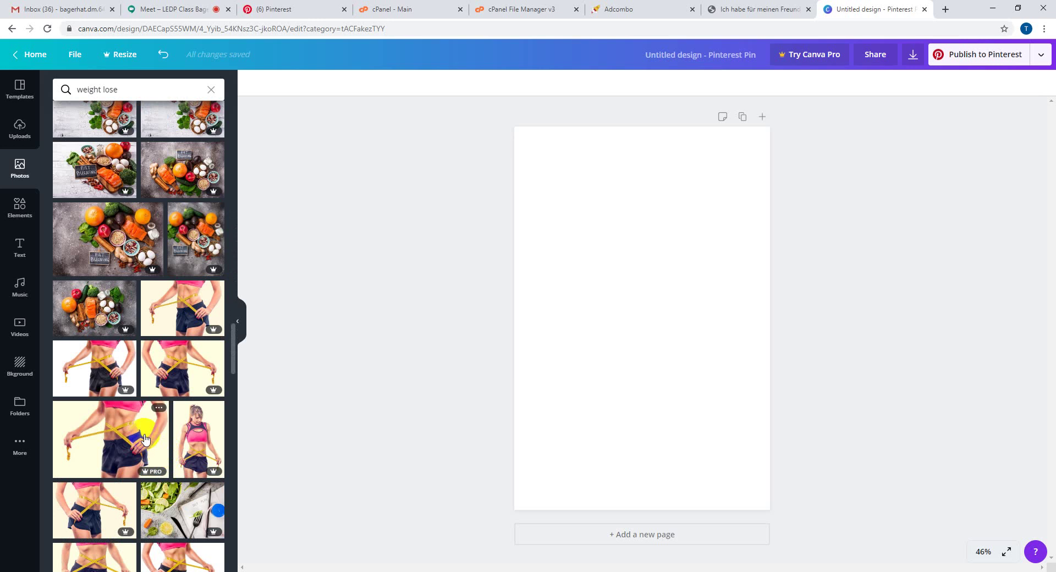
{"action": "left_click", "coordinate": [945, 10]}
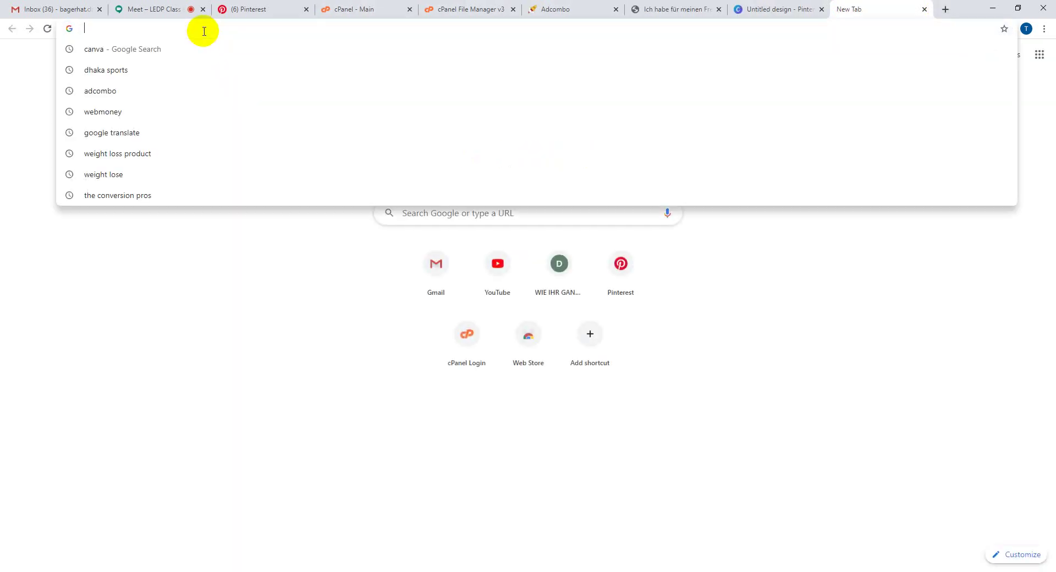
- Search Google for 'weight lose', switch to the corrected 'weight loss' results, then return to Meet
{"action": "type", "text": "weight "}
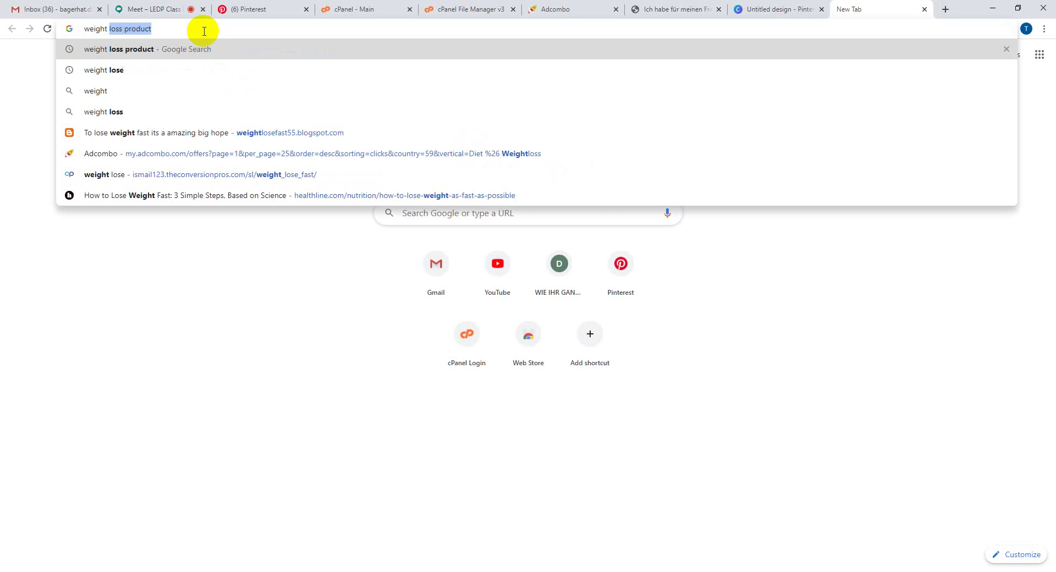
{"action": "type", "text": "lose"}
{"action": "key", "text": "Return"}
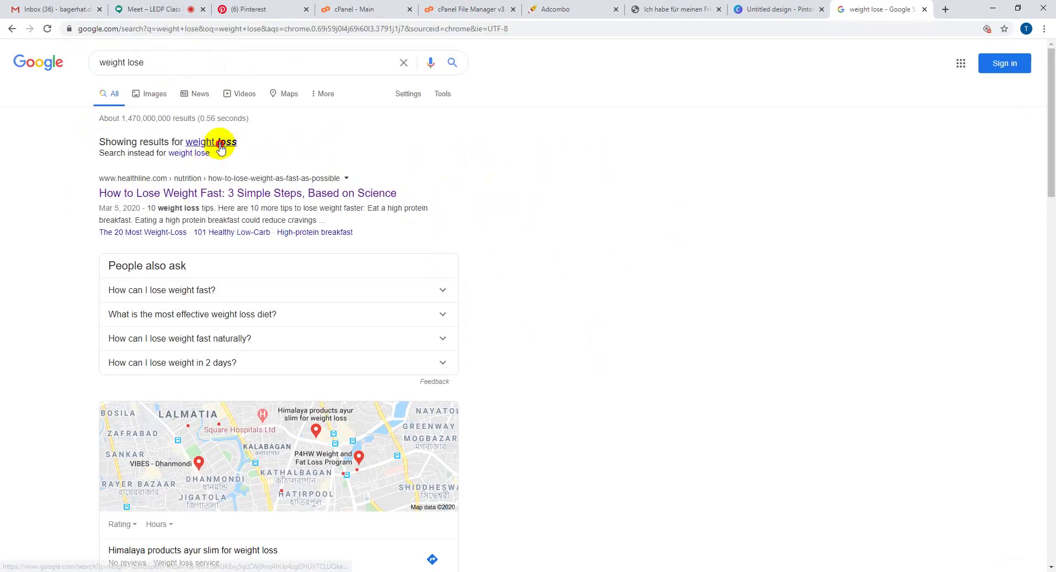
{"action": "left_click", "coordinate": [220, 144]}
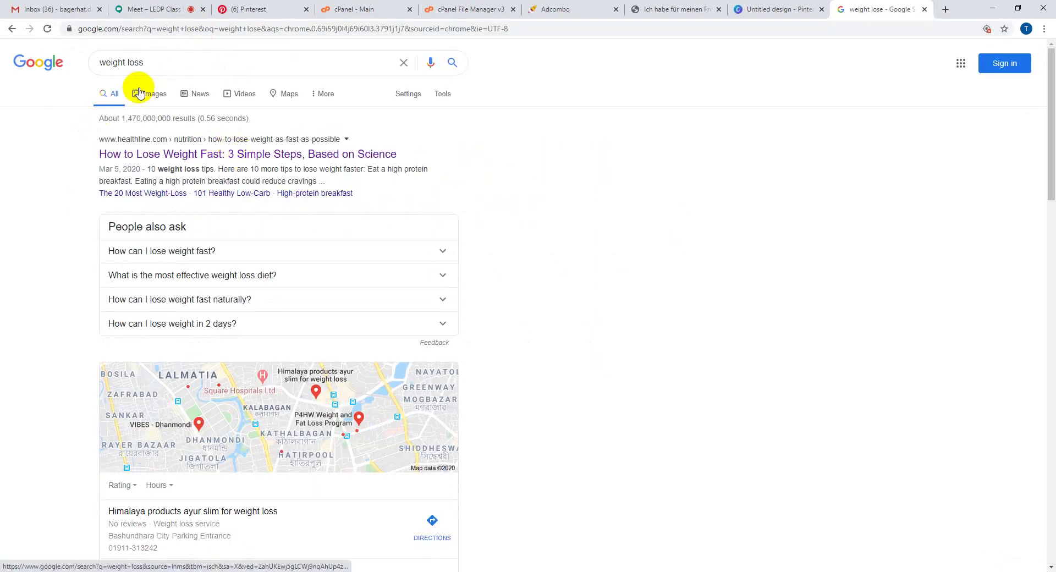
{"action": "left_click", "coordinate": [146, 7]}
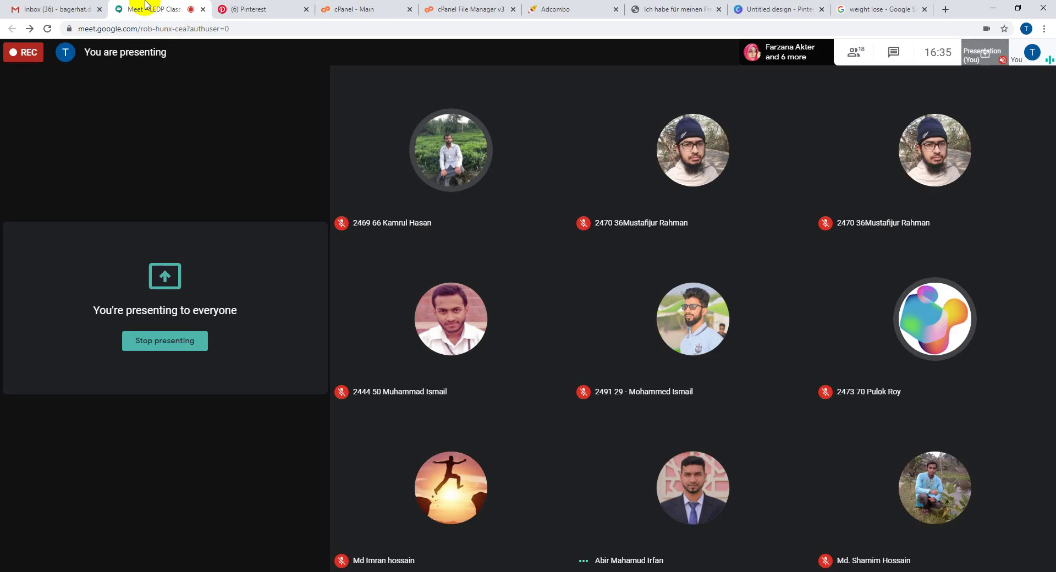
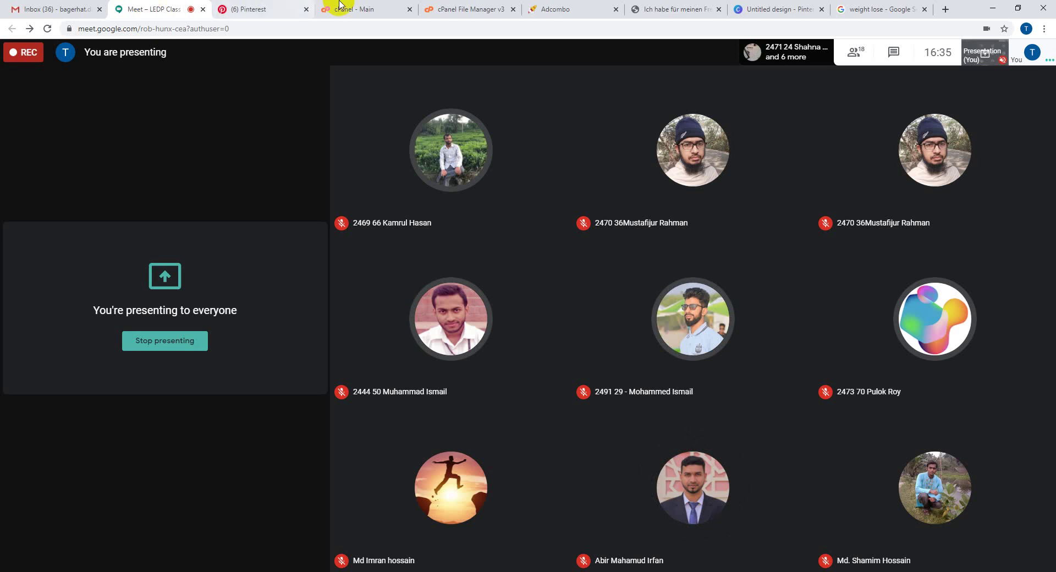
- Show Google Images results for weight loss and open the running-for-weight-loss photo
{"action": "left_click", "coordinate": [774, 6]}
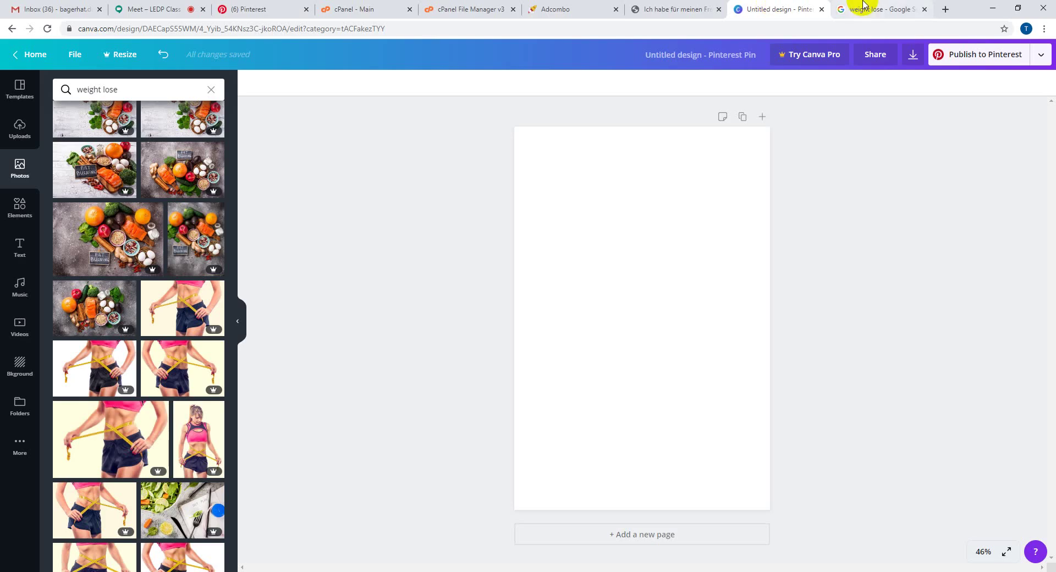
{"action": "left_click", "coordinate": [864, 5]}
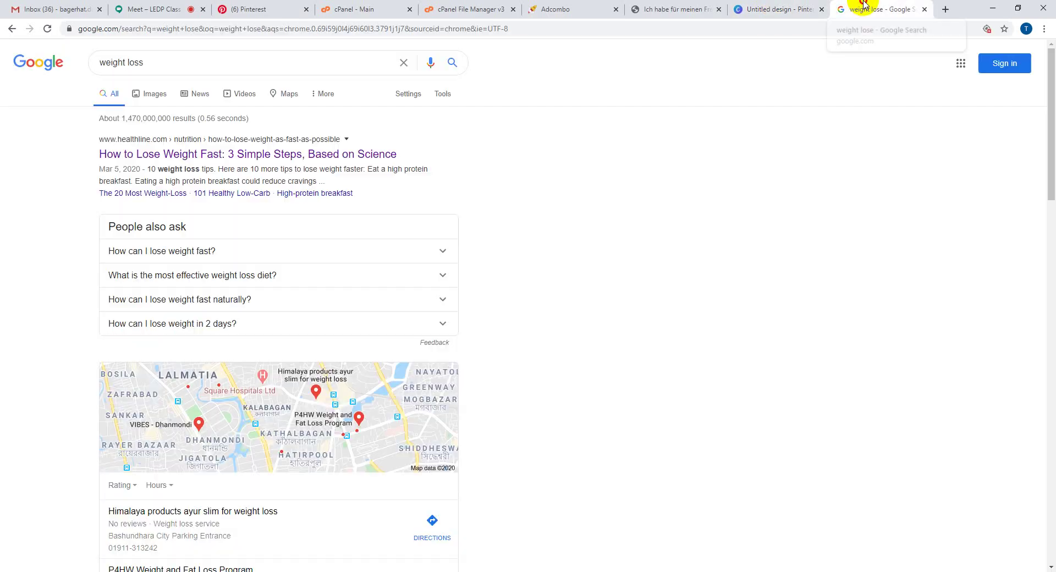
{"action": "left_click", "coordinate": [147, 95]}
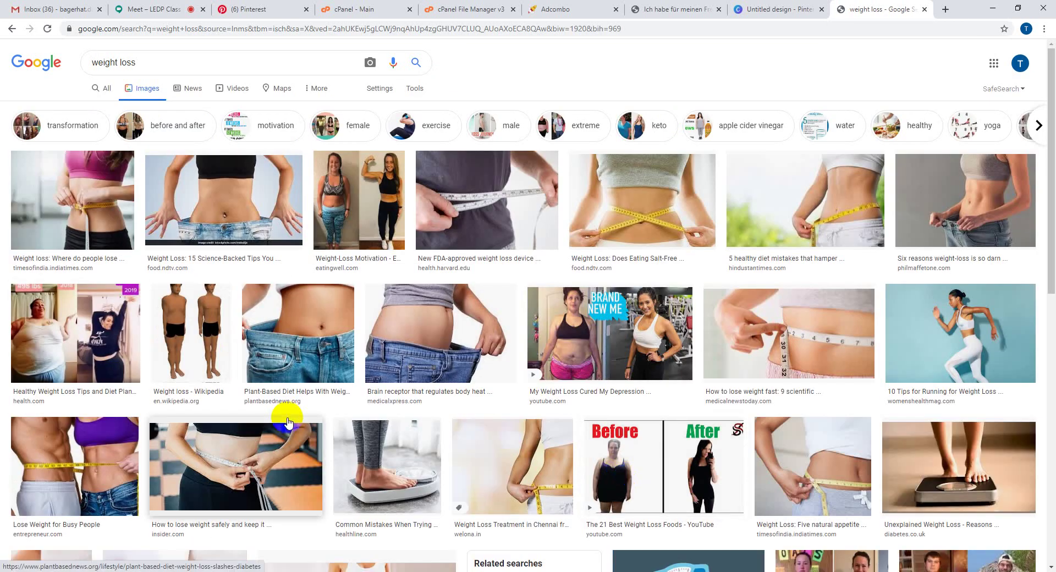
{"action": "scroll", "coordinate": [277, 480], "scroll_direction": "down", "scroll_amount": 6}
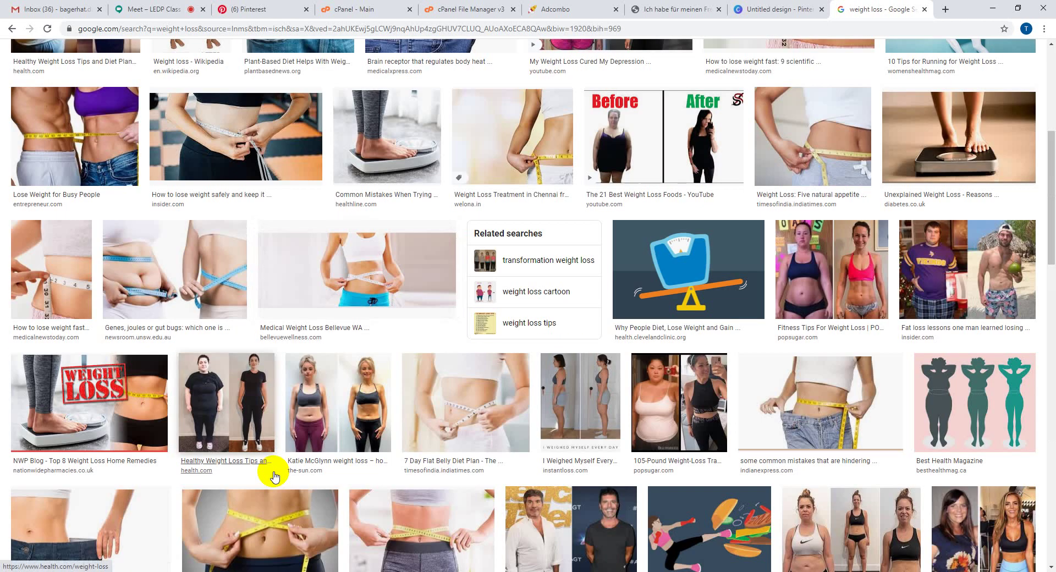
{"action": "scroll", "coordinate": [276, 479], "scroll_direction": "up", "scroll_amount": 2}
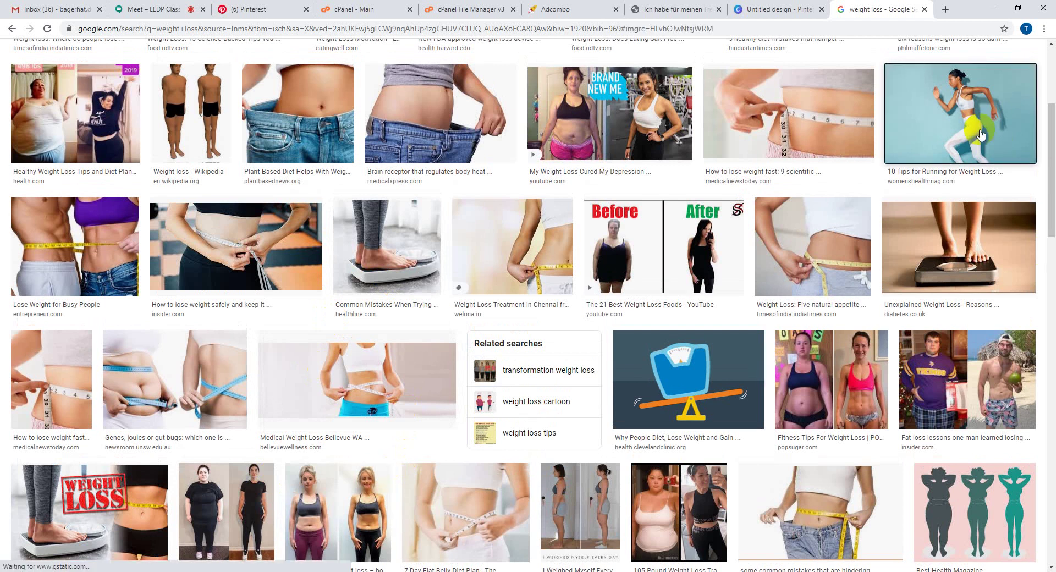
{"action": "left_click", "coordinate": [979, 135]}
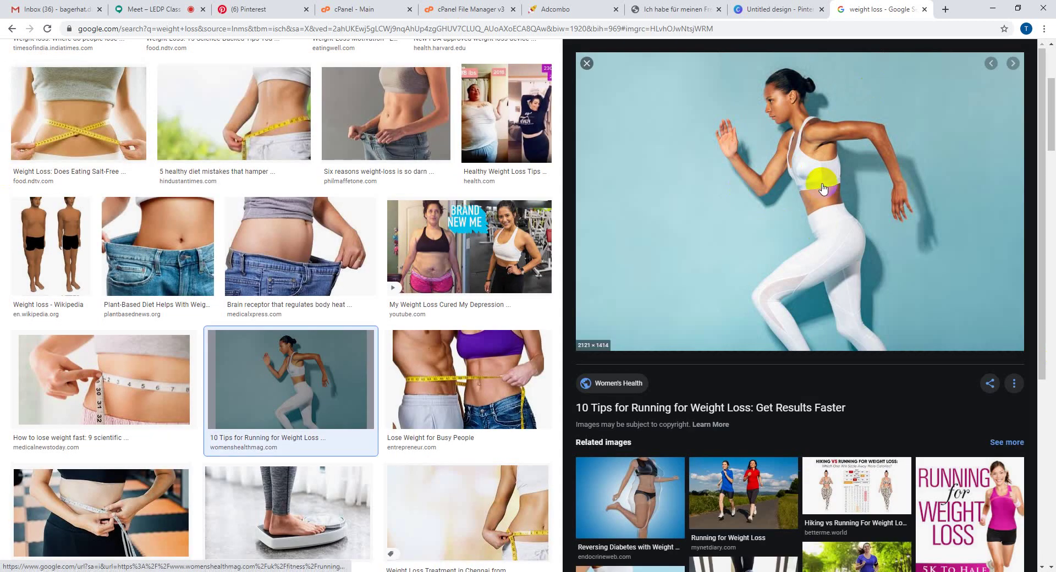
- Save the running photo as a JPEG into the Downloads folder
{"action": "right_click", "coordinate": [822, 182]}
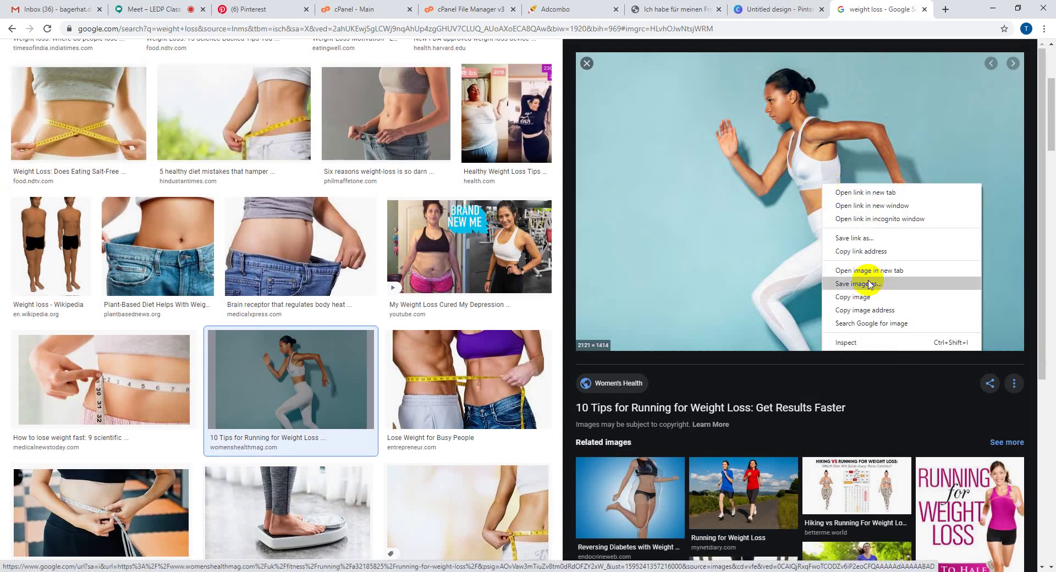
{"action": "left_click", "coordinate": [787, 286]}
{"action": "scroll", "coordinate": [782, 283], "scroll_direction": "down", "scroll_amount": 2}
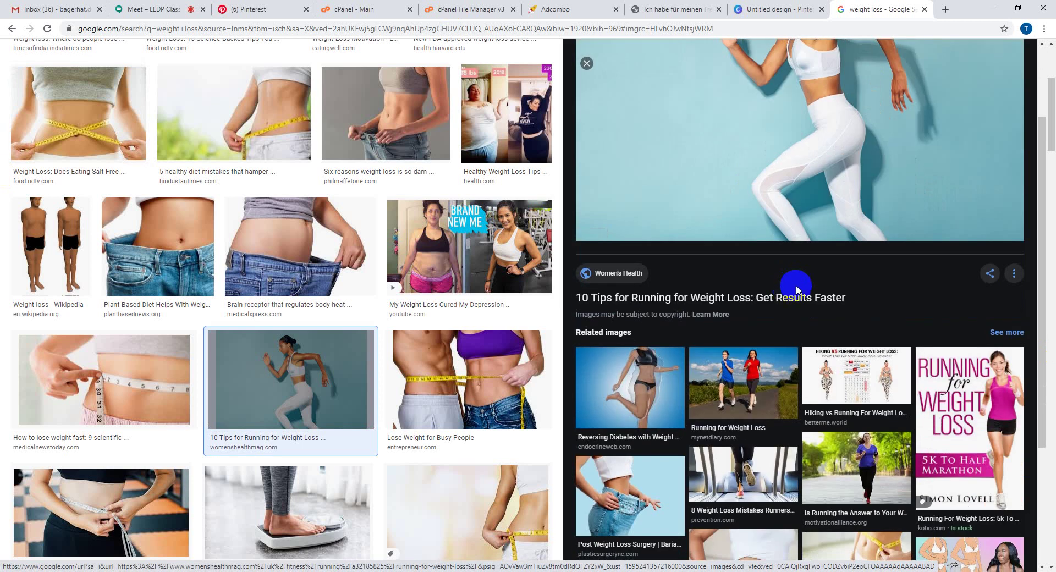
{"action": "scroll", "coordinate": [787, 354], "scroll_direction": "down", "scroll_amount": 2}
{"action": "scroll", "coordinate": [774, 348], "scroll_direction": "up", "scroll_amount": 4}
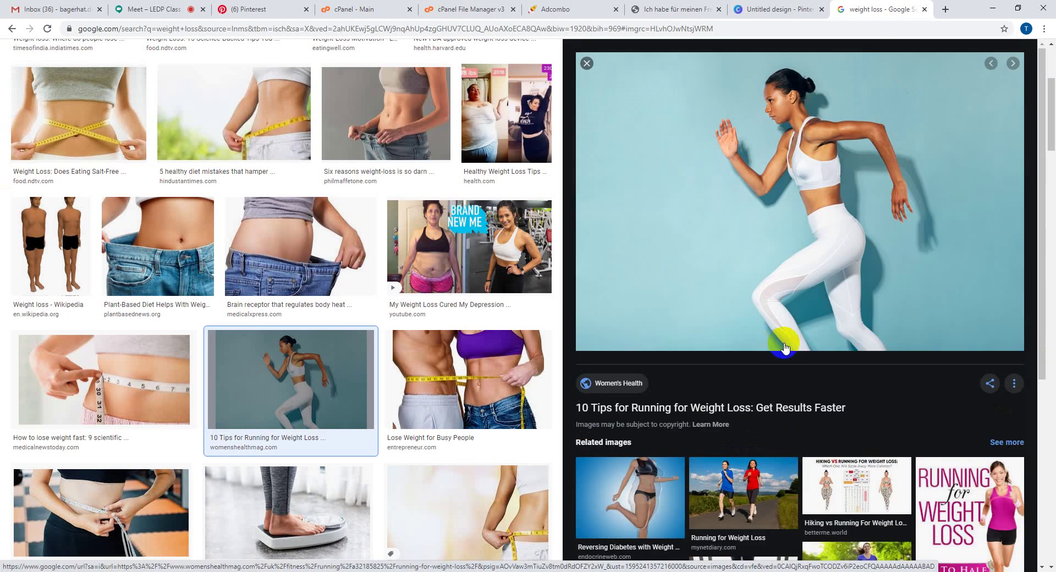
{"action": "right_click", "coordinate": [842, 161]}
{"action": "left_click", "coordinate": [887, 262]}
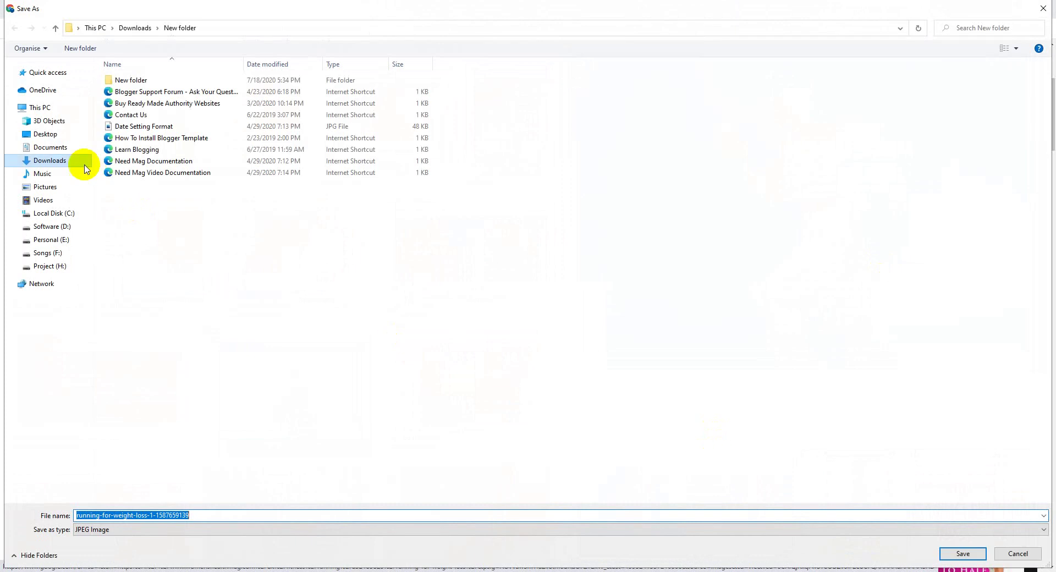
{"action": "left_click", "coordinate": [27, 160]}
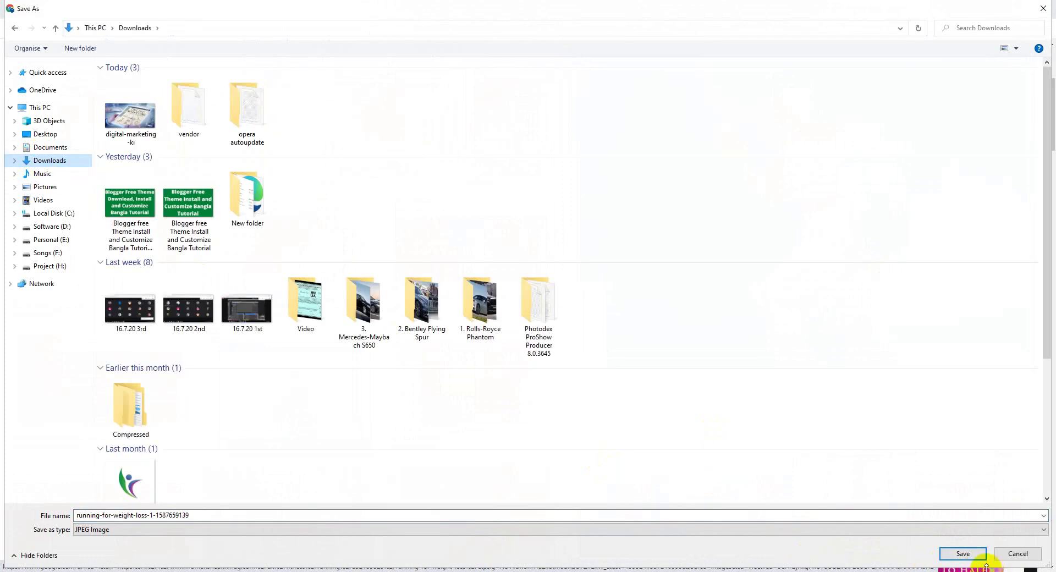
{"action": "left_click", "coordinate": [966, 555]}
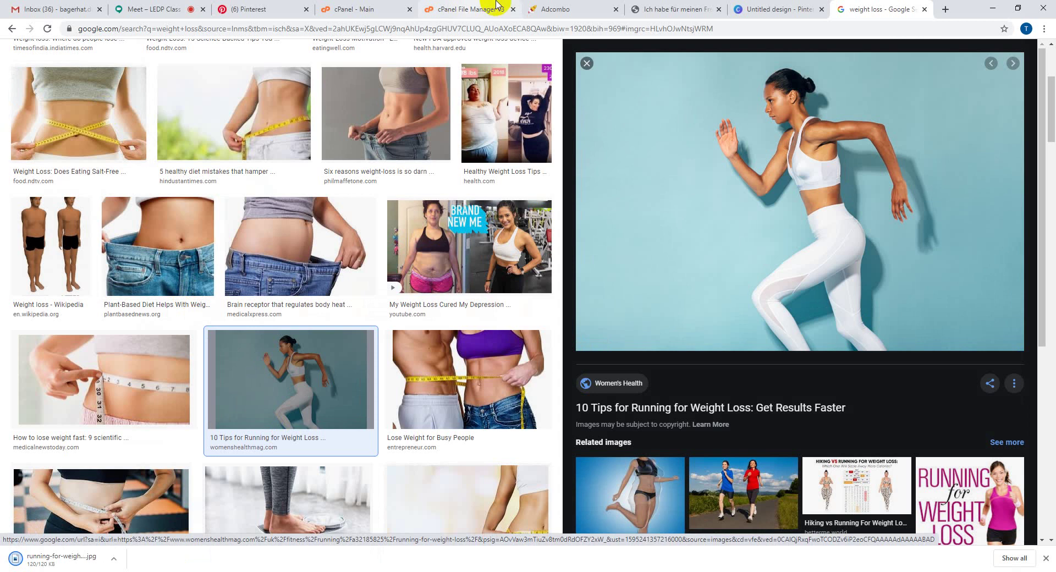
{"action": "left_click", "coordinate": [778, 7]}
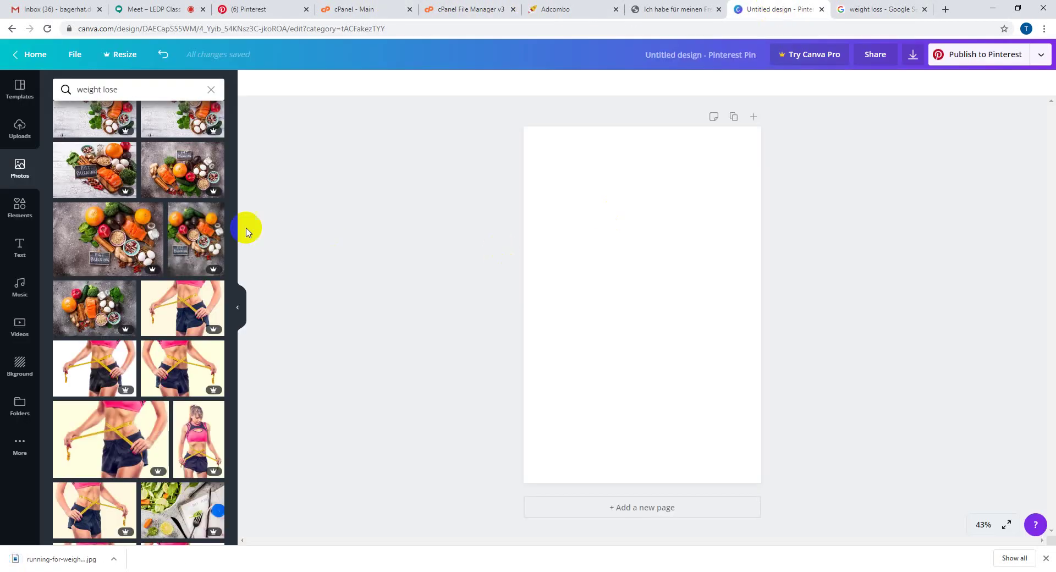
- Upload the downloaded running-photo JPEG to Canva's Uploads
{"action": "left_click", "coordinate": [11, 133]}
{"action": "left_click", "coordinate": [88, 90]}
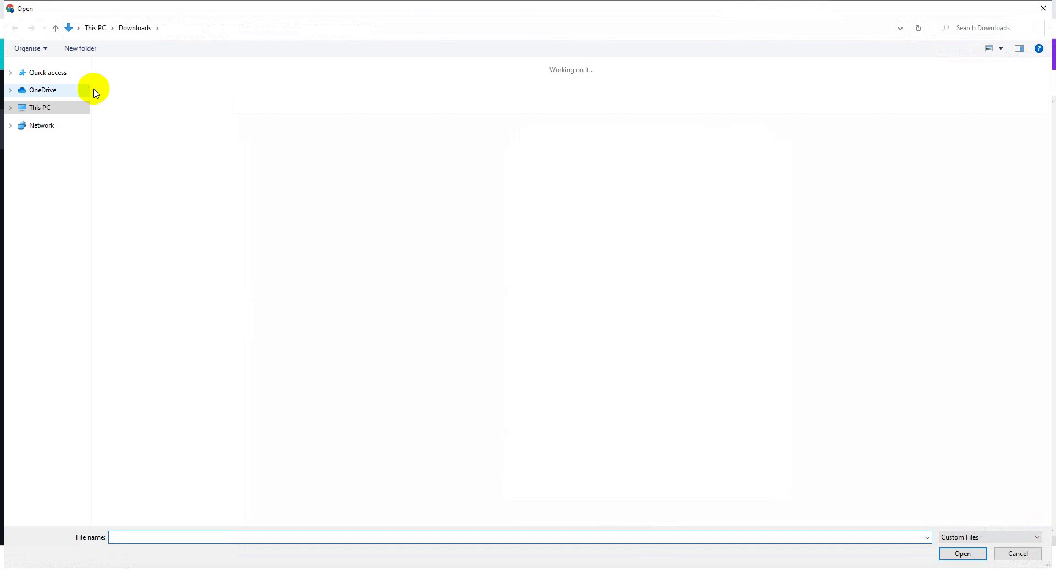
{"action": "double_click", "coordinate": [129, 117]}
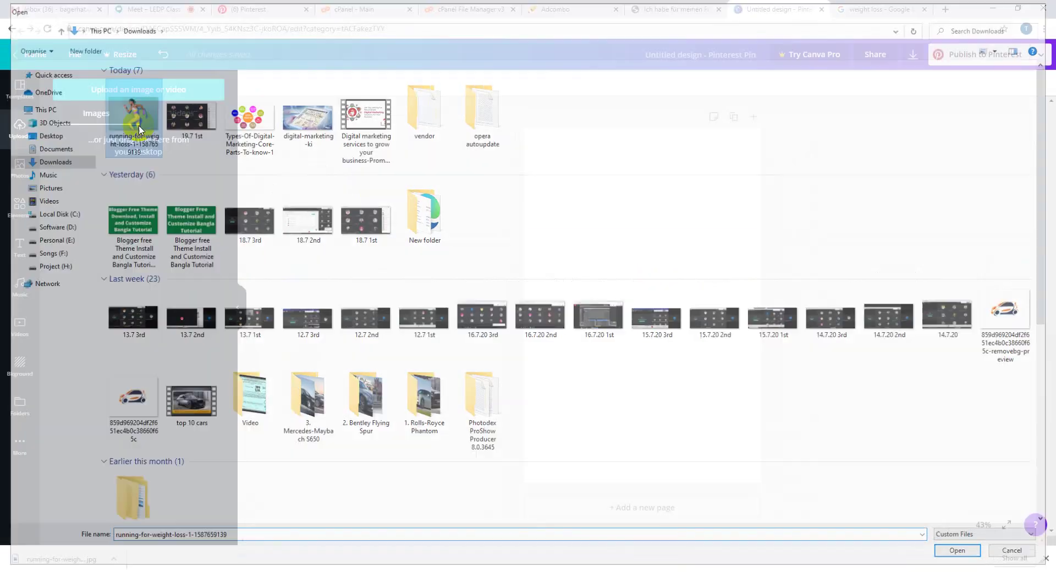
- Apply the 16th Birthday template to the blank pin
{"action": "left_click", "coordinate": [13, 90]}
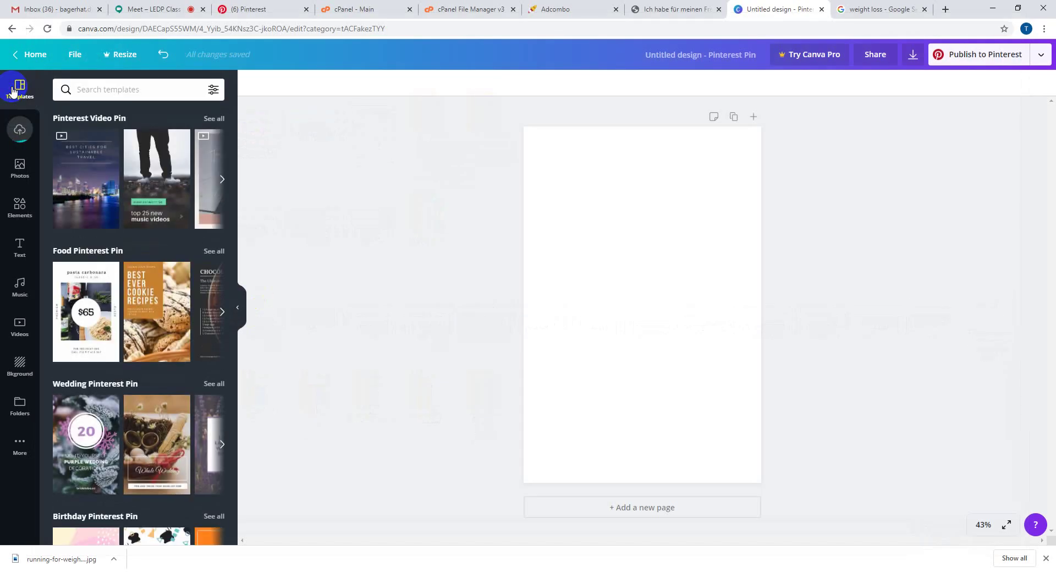
{"action": "scroll", "coordinate": [152, 447], "scroll_direction": "down", "scroll_amount": 4}
{"action": "scroll", "coordinate": [153, 450], "scroll_direction": "down", "scroll_amount": 10}
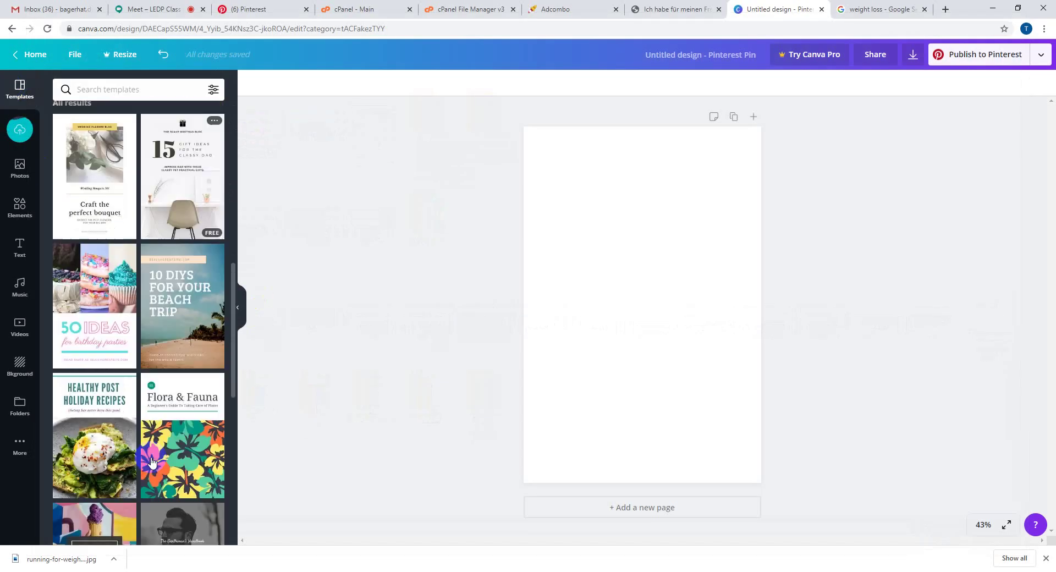
{"action": "scroll", "coordinate": [153, 461], "scroll_direction": "down", "scroll_amount": 15}
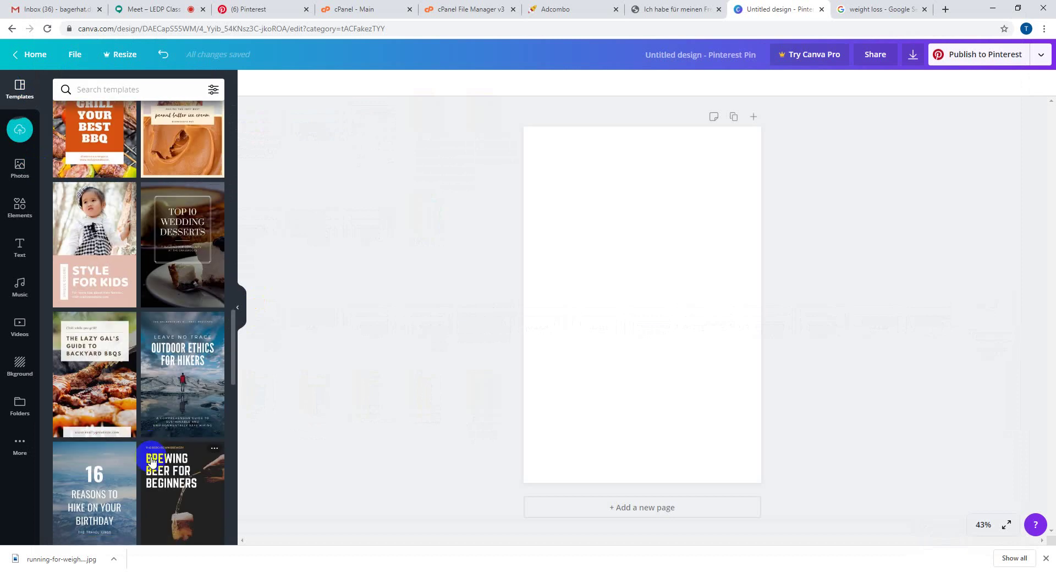
{"action": "scroll", "coordinate": [152, 461], "scroll_direction": "down", "scroll_amount": 15}
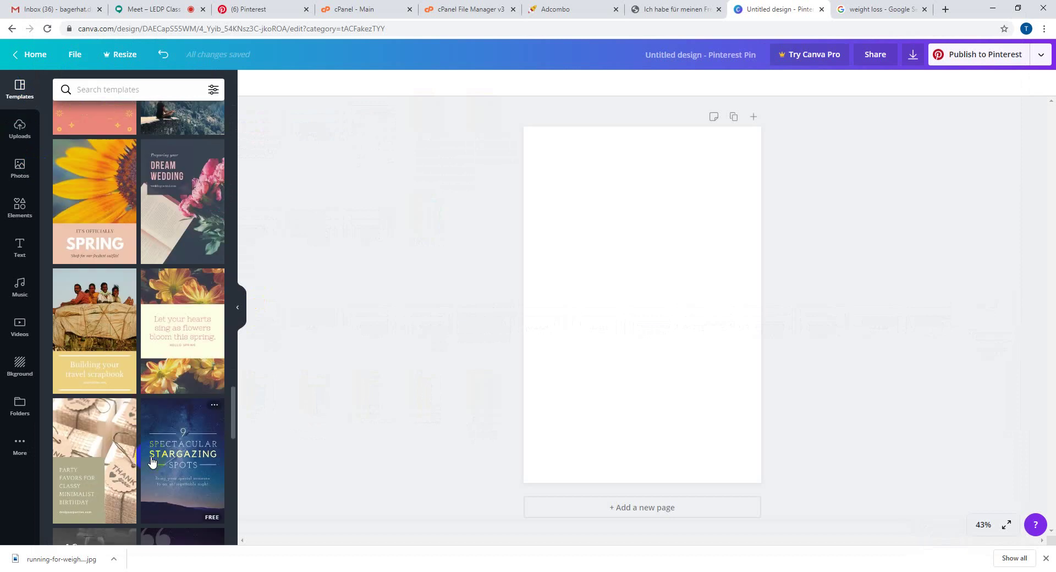
{"action": "scroll", "coordinate": [152, 461], "scroll_direction": "down", "scroll_amount": 15}
{"action": "left_click", "coordinate": [152, 461]}
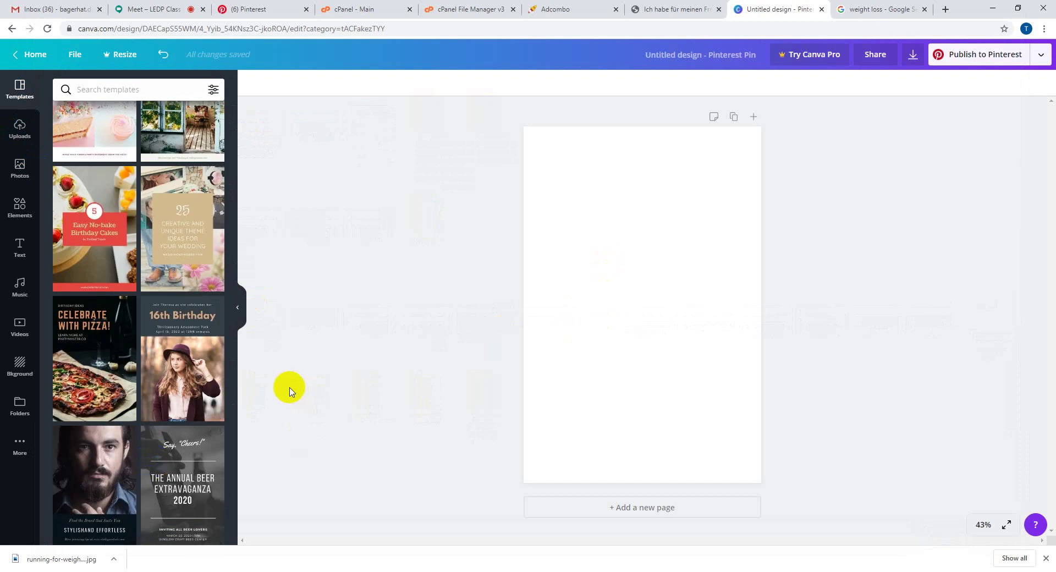
{"action": "left_click", "coordinate": [187, 372]}
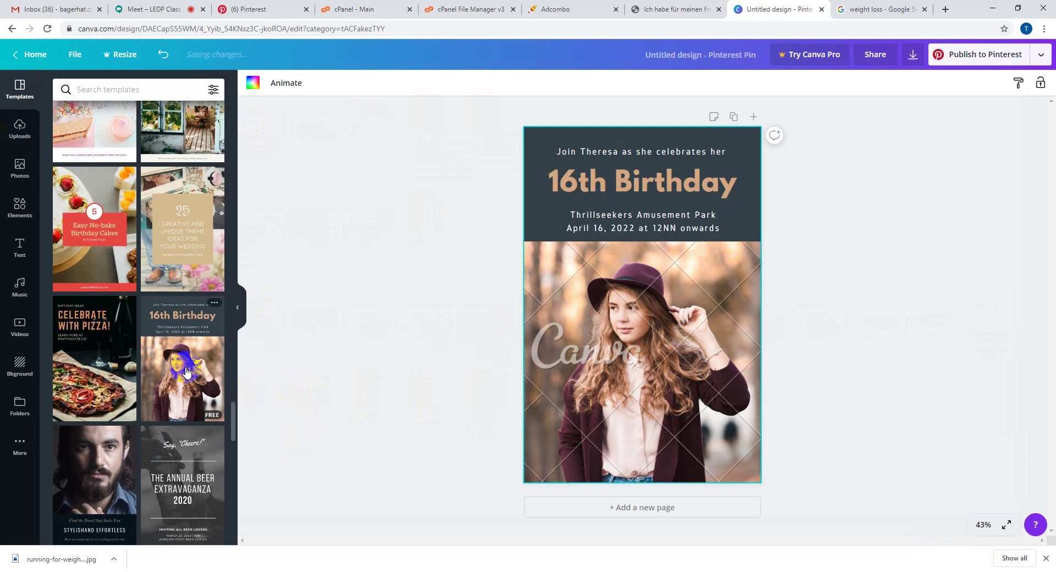
- Replace the template's hat photo with the uploaded running photo and enlarge it over the lower page
{"action": "left_click", "coordinate": [689, 372]}
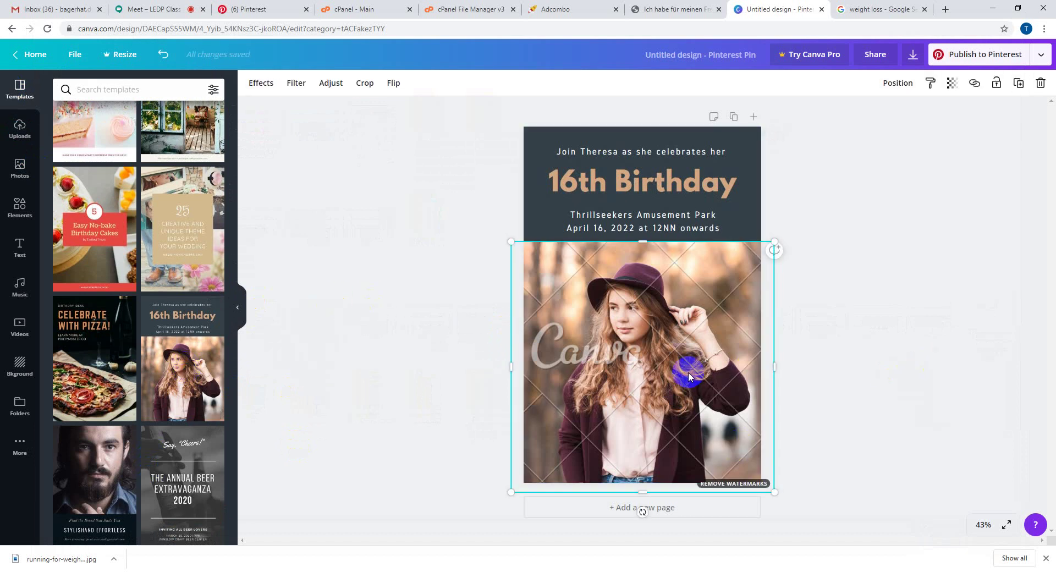
{"action": "key", "text": "Delete"}
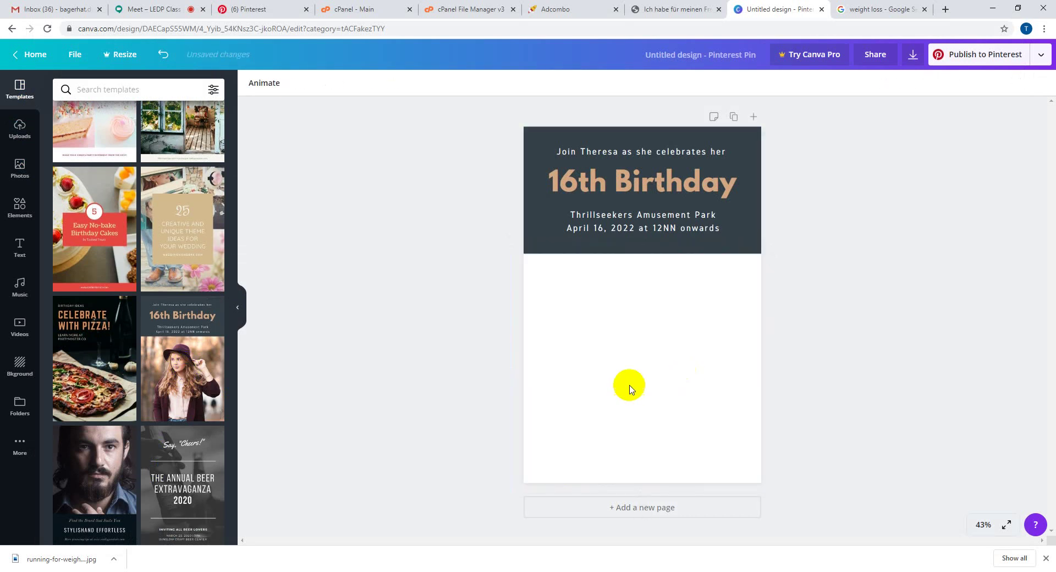
{"action": "left_click", "coordinate": [4, 130]}
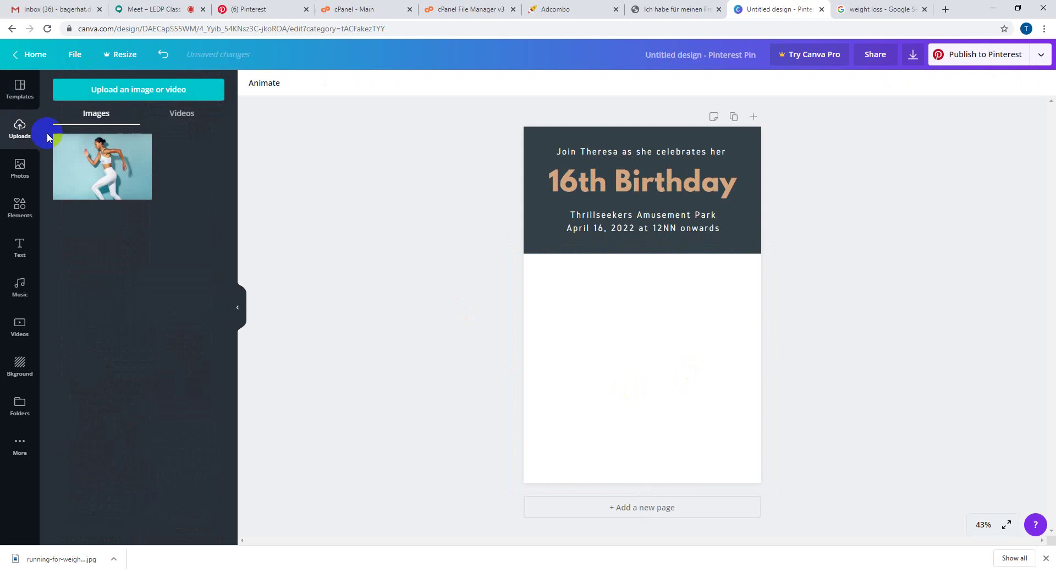
{"action": "left_click", "coordinate": [102, 187]}
{"action": "mouse_move", "coordinate": [666, 311]}
{"action": "left_mouse_down"}
{"action": "mouse_move", "coordinate": [666, 352]}
{"action": "mouse_move", "coordinate": [667, 327]}
{"action": "left_mouse_up"}
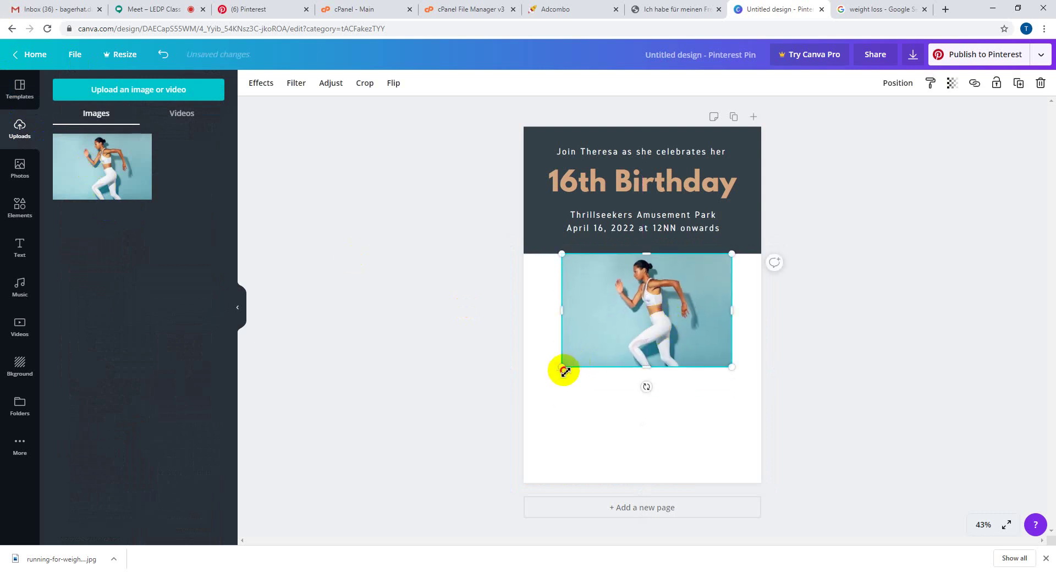
{"action": "left_click_drag", "start_coordinate": [563, 370], "coordinate": [465, 431]}
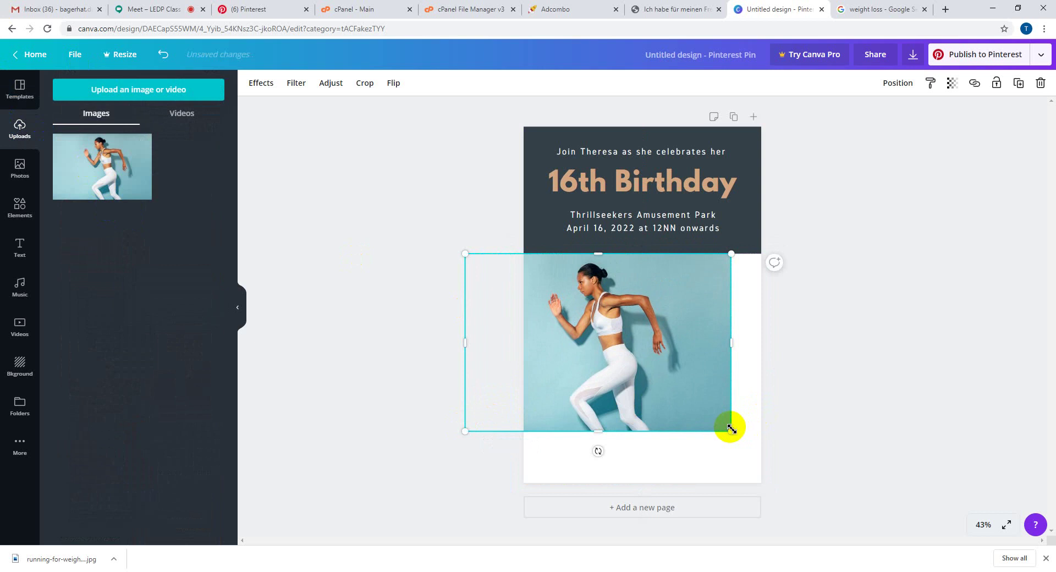
{"action": "left_click_drag", "start_coordinate": [731, 428], "coordinate": [800, 487]}
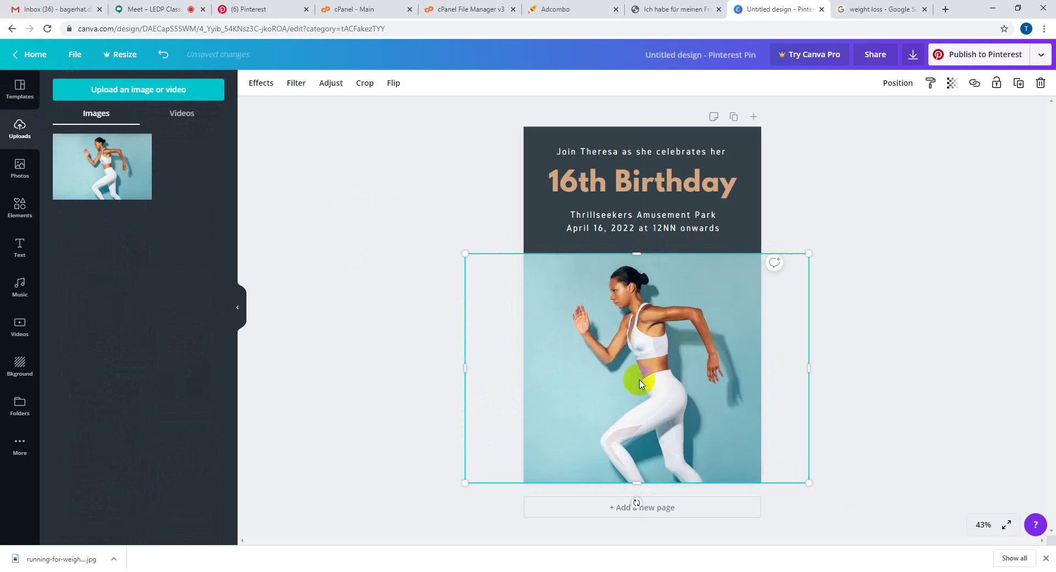
- Delete the amusement park event details, move the dark banner up, and stretch the photo toward it
{"action": "left_click", "coordinate": [629, 244]}
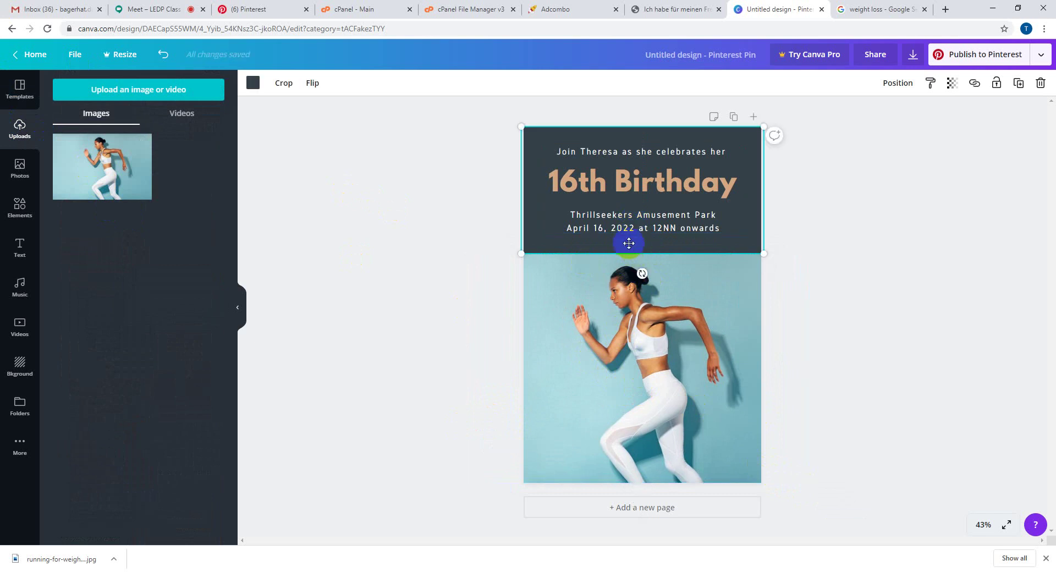
{"action": "double_click", "coordinate": [629, 243]}
{"action": "left_click", "coordinate": [995, 282]}
{"action": "left_click_drag", "start_coordinate": [735, 321], "coordinate": [725, 403]}
{"action": "left_click", "coordinate": [648, 252]}
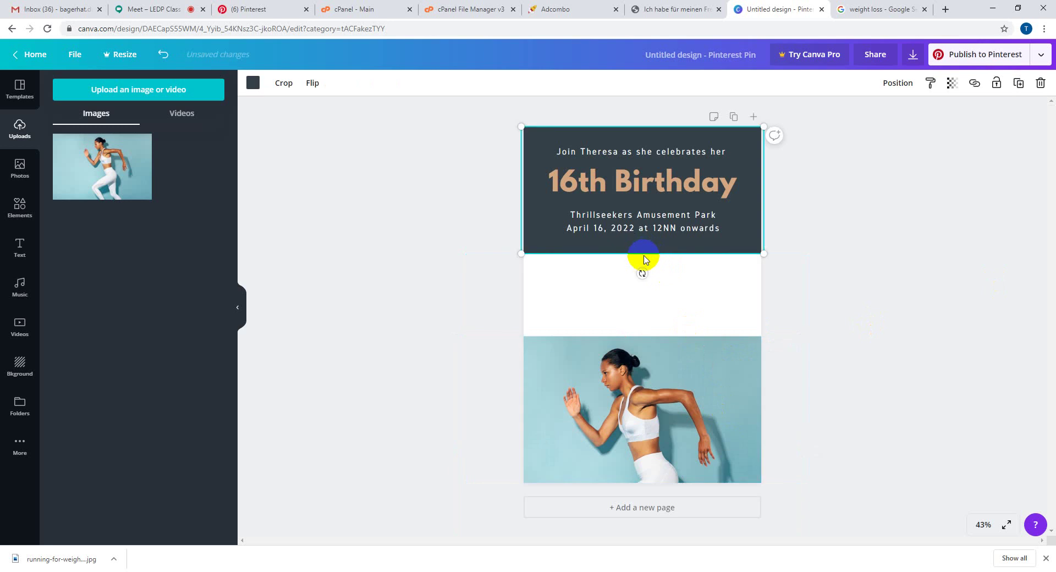
{"action": "left_click_drag", "start_coordinate": [641, 252], "coordinate": [643, 238]}
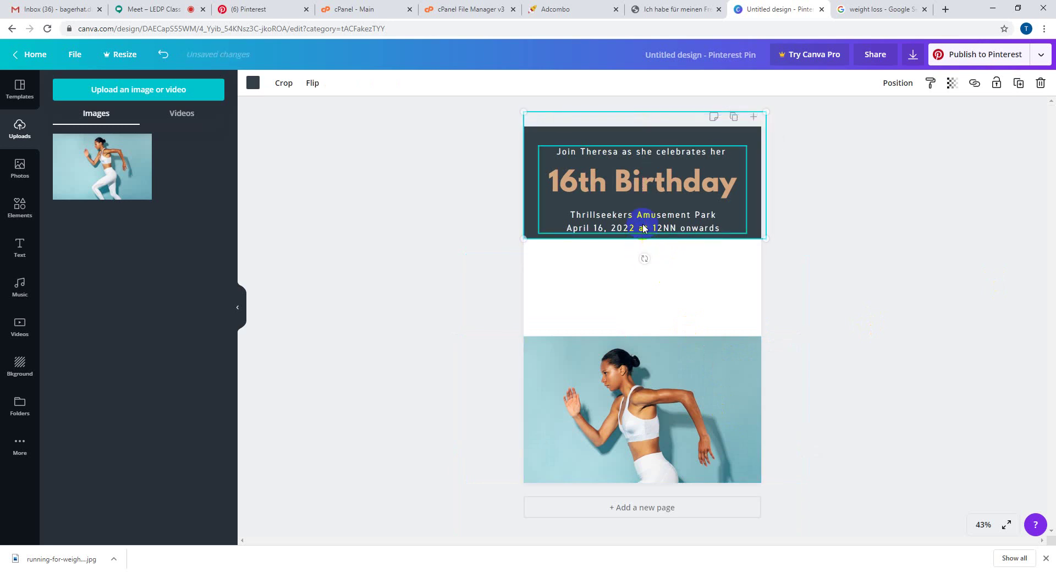
{"action": "left_click", "coordinate": [644, 228]}
{"action": "key", "text": "Delete"}
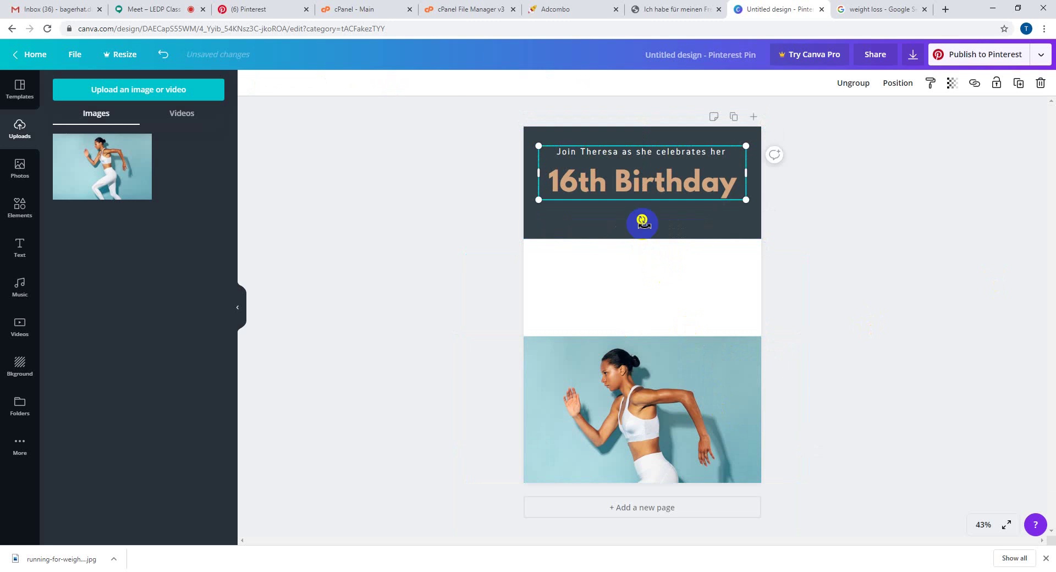
{"action": "left_click_drag", "start_coordinate": [649, 237], "coordinate": [646, 205]}
{"action": "left_click_drag", "start_coordinate": [630, 370], "coordinate": [632, 287]}
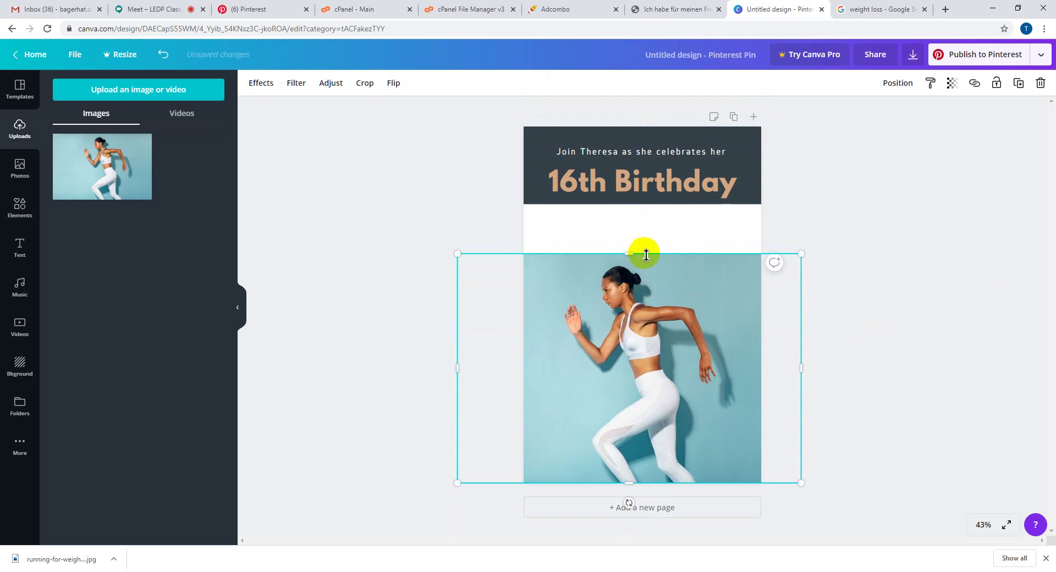
{"action": "left_click_drag", "start_coordinate": [634, 250], "coordinate": [639, 208]}
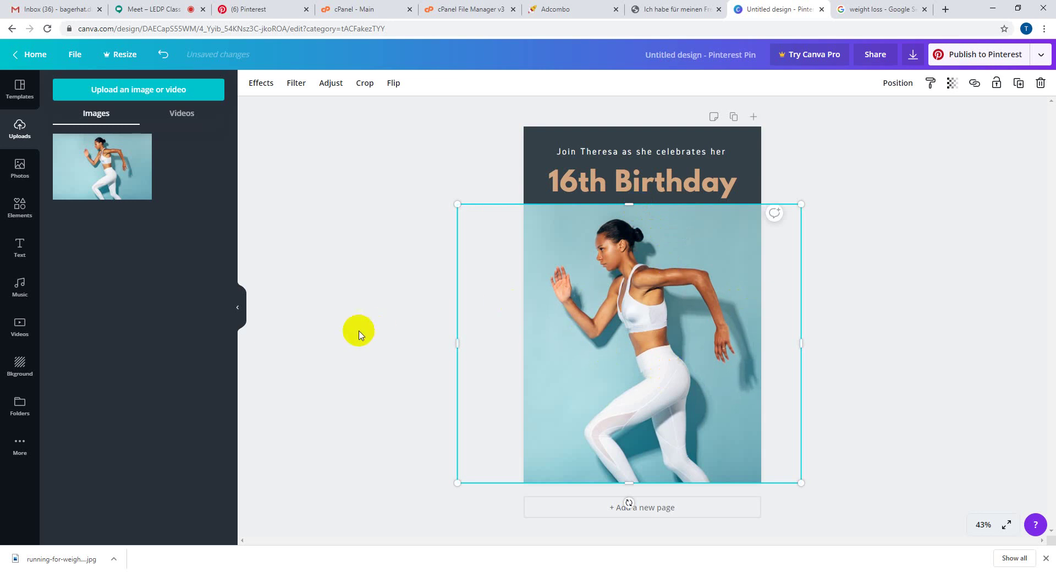
- Fine-tune the running photo's size and position, then move the title text group upward
{"action": "left_click", "coordinate": [983, 316]}
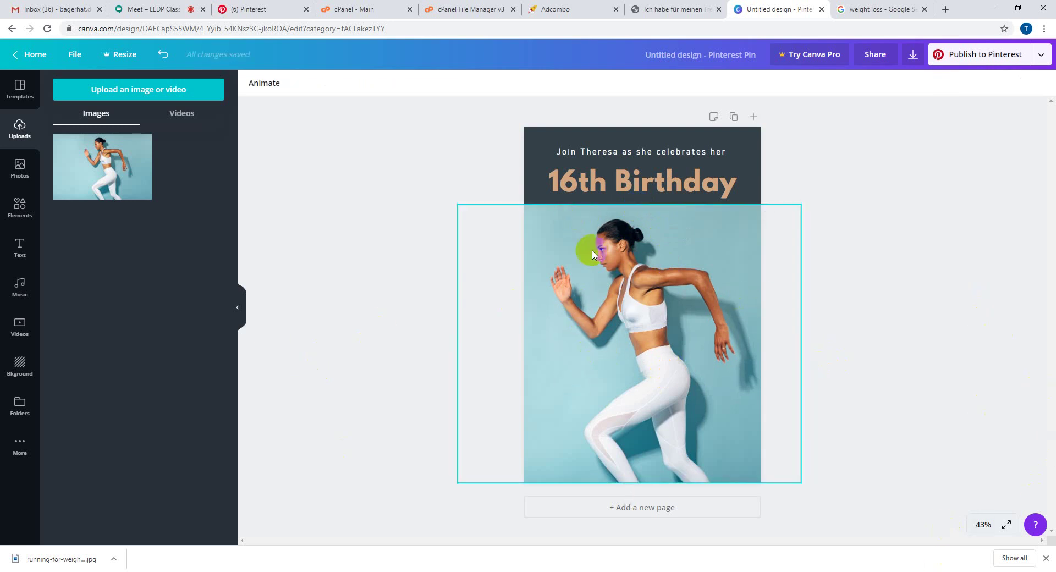
{"action": "left_click", "coordinate": [631, 285]}
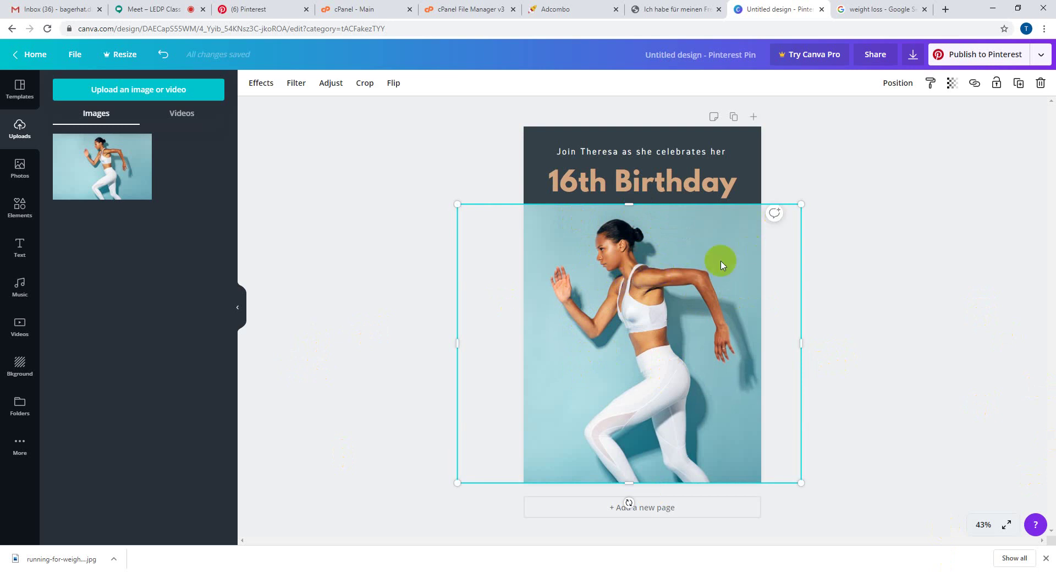
{"action": "mouse_move", "coordinate": [802, 210]}
{"action": "left_mouse_down"}
{"action": "mouse_move", "coordinate": [813, 189]}
{"action": "mouse_move", "coordinate": [805, 207]}
{"action": "left_mouse_up"}
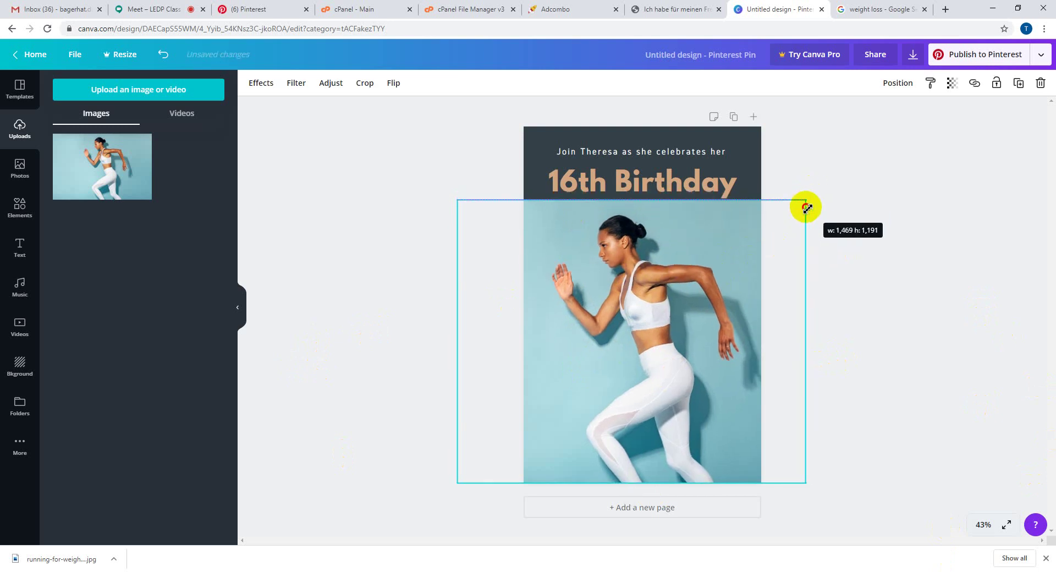
{"action": "left_click", "coordinate": [825, 234]}
{"action": "left_click_drag", "start_coordinate": [668, 275], "coordinate": [670, 254]}
{"action": "left_click", "coordinate": [383, 255]}
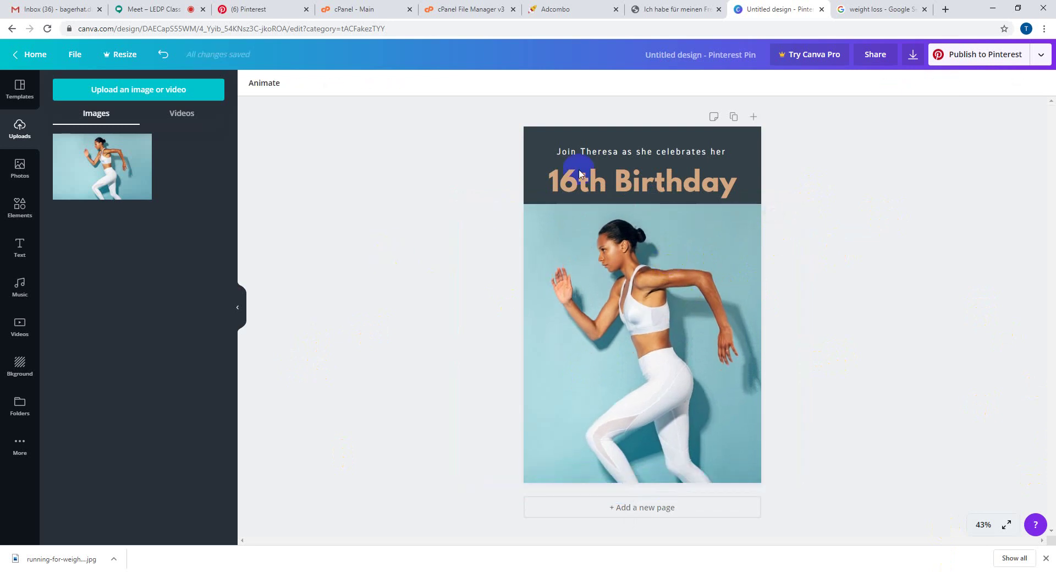
{"action": "left_click_drag", "start_coordinate": [640, 171], "coordinate": [637, 159]}
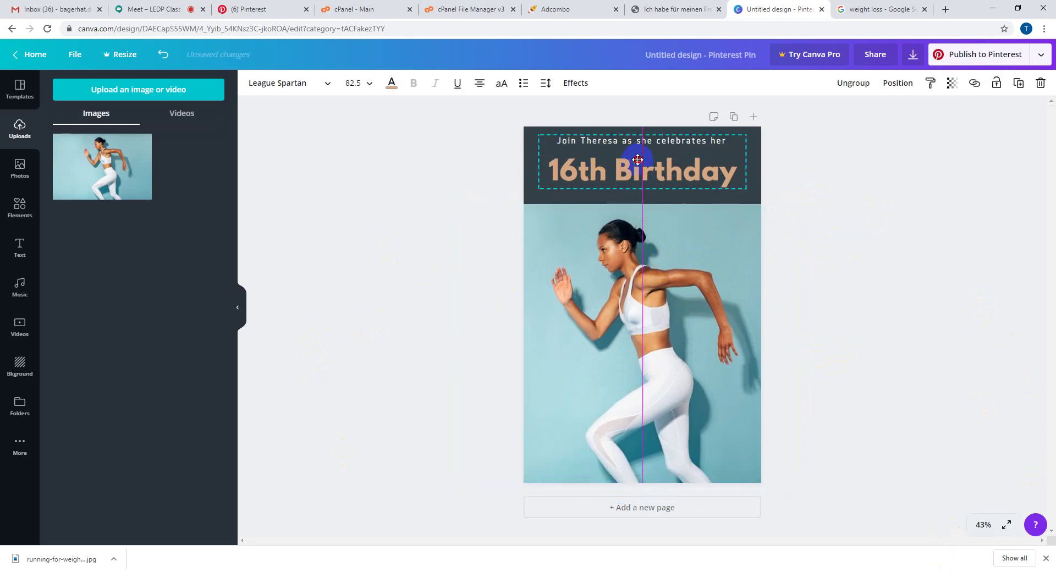
- Delete the 'Join Theresa as she celebrates her' line and move '16th Birthday' to the banner's top edge
{"action": "left_click", "coordinate": [427, 188]}
{"action": "left_click", "coordinate": [593, 146]}
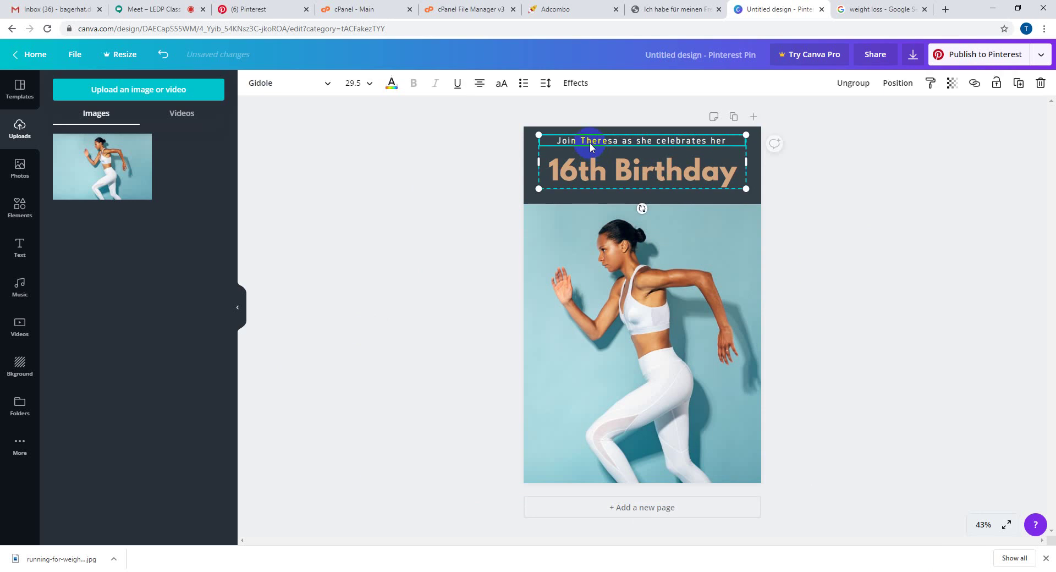
{"action": "key", "text": "Delete"}
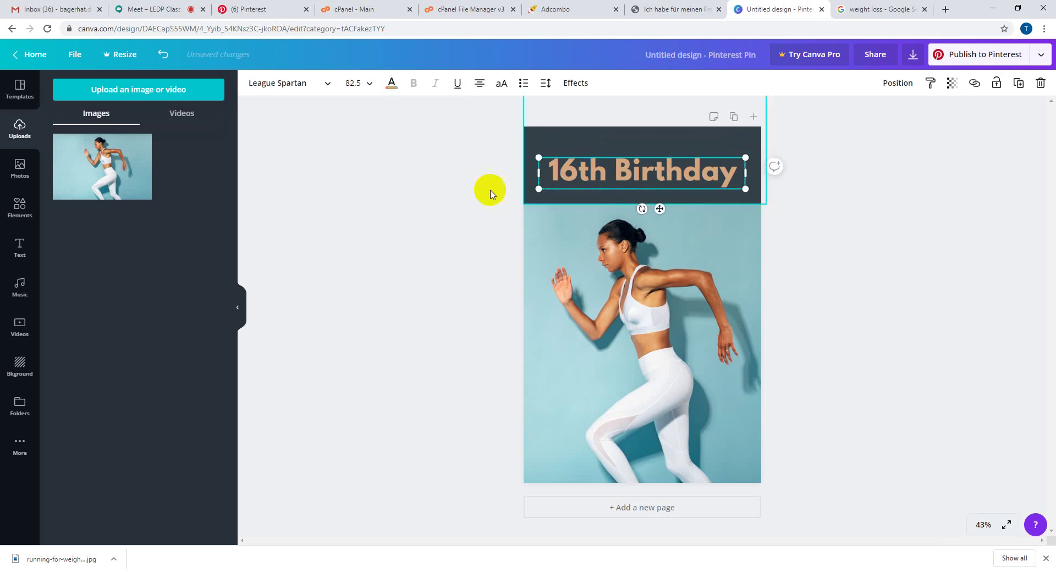
{"action": "left_click", "coordinate": [474, 192]}
{"action": "left_click", "coordinate": [608, 167]}
{"action": "left_click_drag", "start_coordinate": [609, 167], "coordinate": [609, 144]}
{"action": "left_click", "coordinate": [988, 257]}
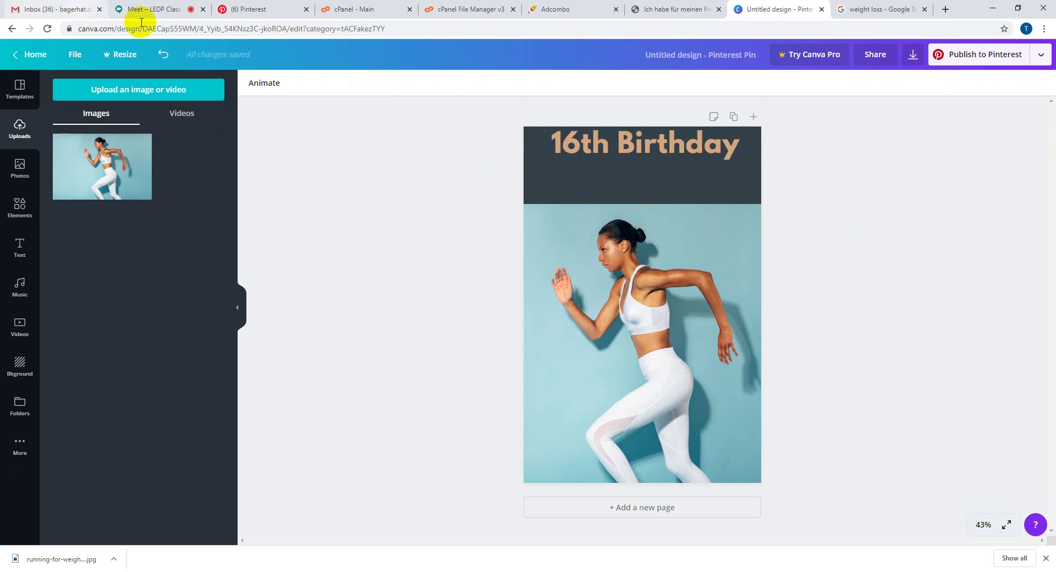
{"action": "left_click", "coordinate": [383, 55]}
- Review Natalie's blog post, highlighting the headline, '62 KG' and part of the first paragraph
{"action": "left_click", "coordinate": [638, 9]}
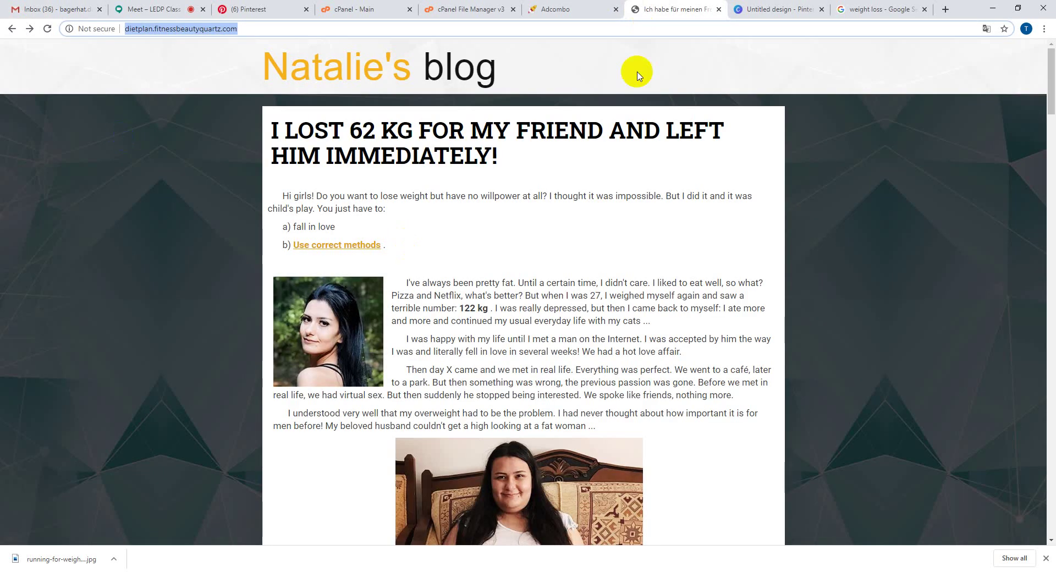
{"action": "left_click", "coordinate": [497, 215]}
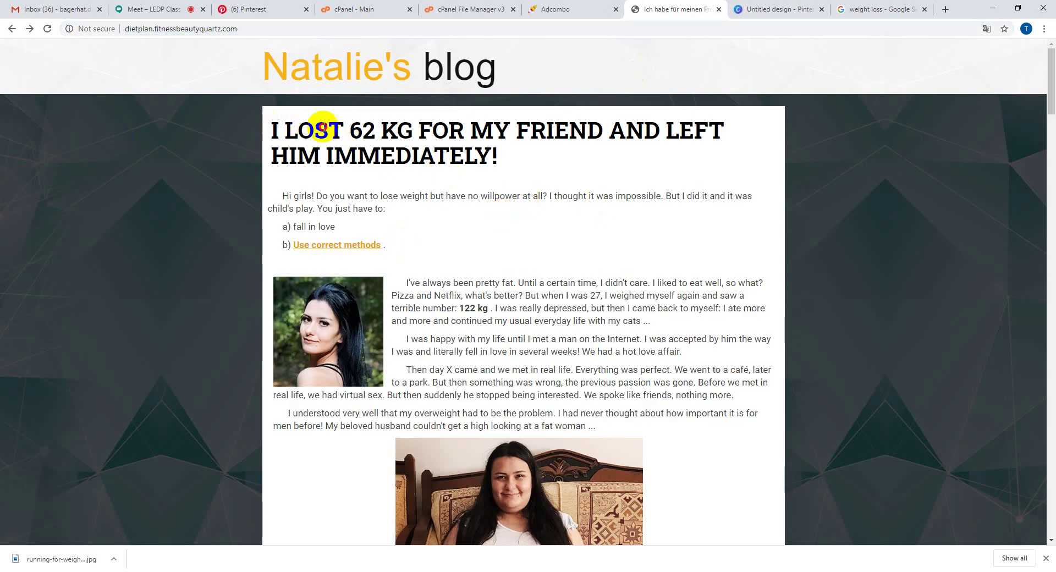
{"action": "left_click_drag", "start_coordinate": [273, 130], "coordinate": [519, 156]}
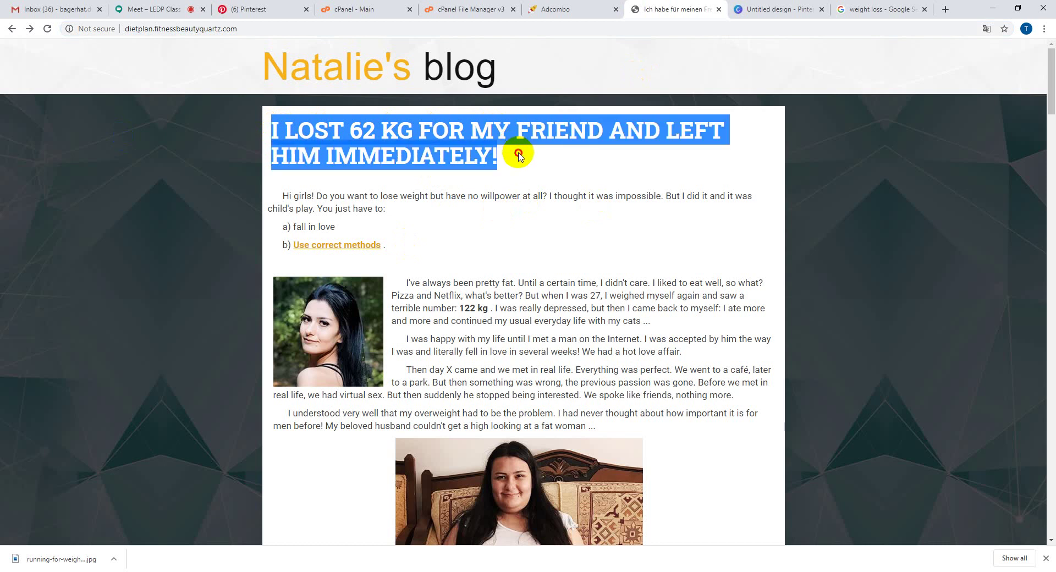
{"action": "left_click", "coordinate": [519, 156]}
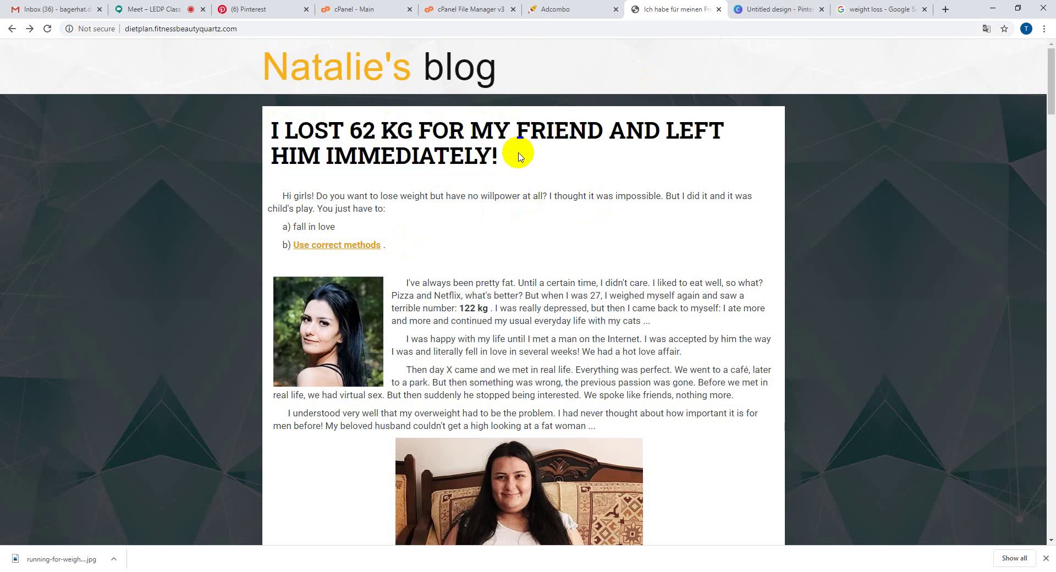
{"action": "left_click_drag", "start_coordinate": [351, 131], "coordinate": [411, 138]}
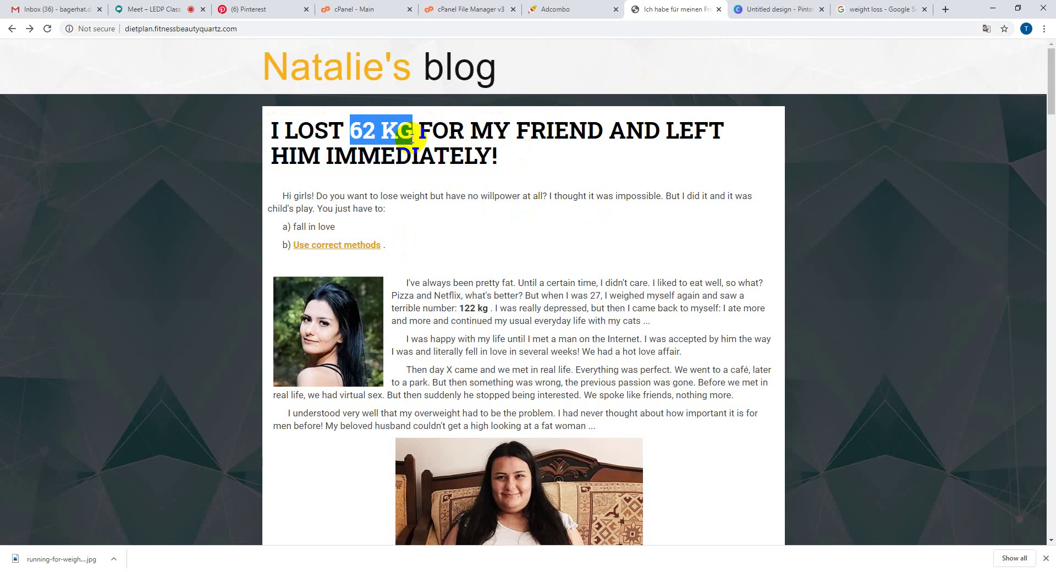
{"action": "left_click_drag", "start_coordinate": [460, 308], "coordinate": [513, 293]}
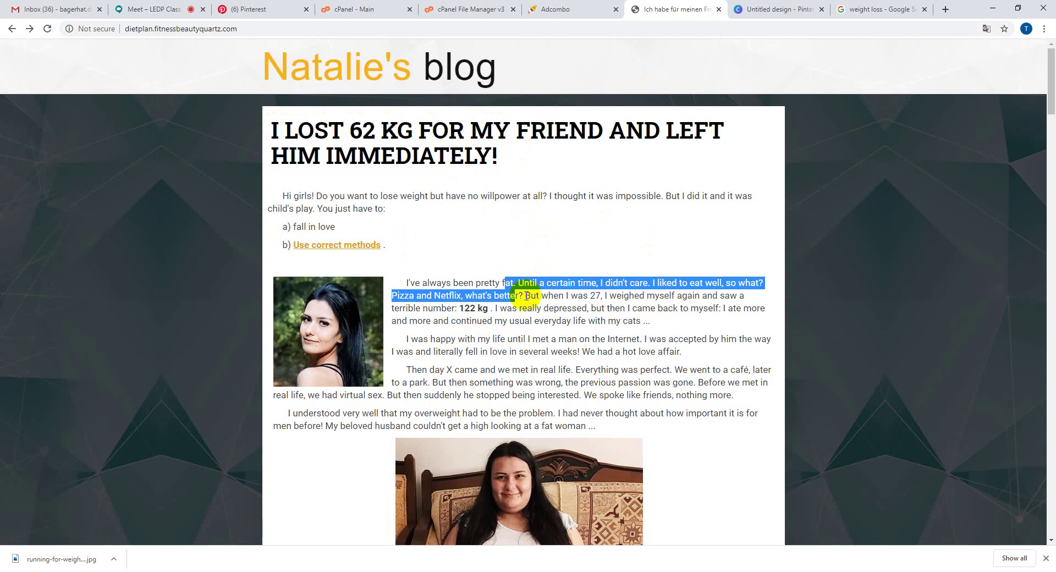
{"action": "scroll", "coordinate": [524, 293], "scroll_direction": "down", "scroll_amount": 7}
{"action": "scroll", "coordinate": [525, 294], "scroll_direction": "down", "scroll_amount": 3}
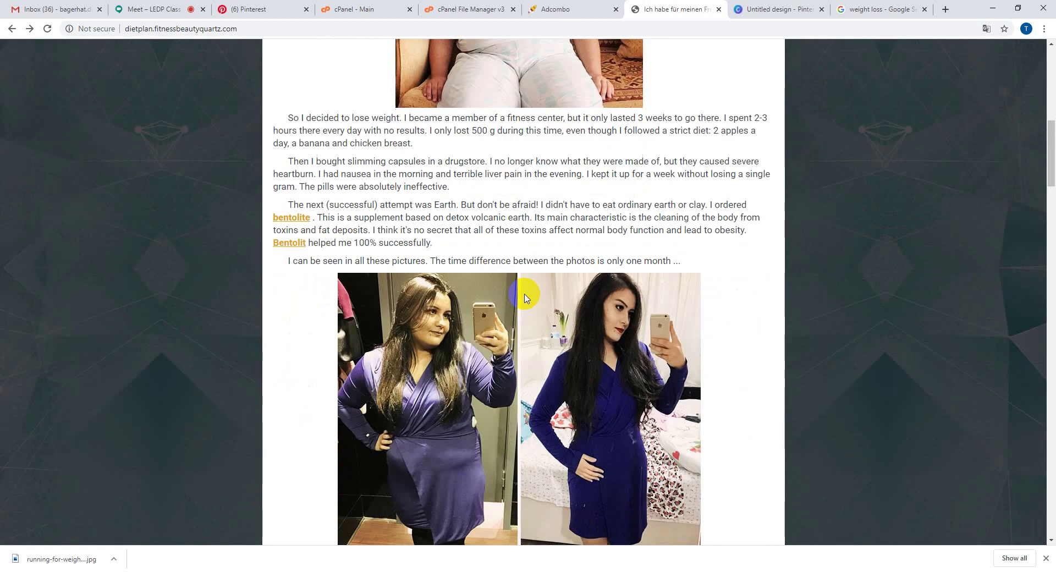
{"action": "scroll", "coordinate": [526, 295], "scroll_direction": "down", "scroll_amount": 3}
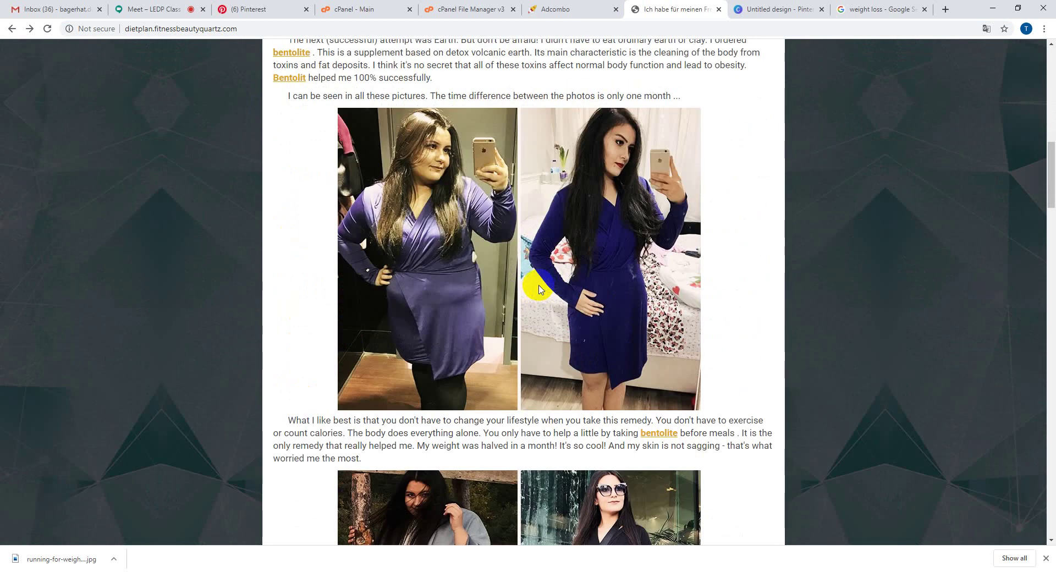
{"action": "scroll", "coordinate": [536, 290], "scroll_direction": "up", "scroll_amount": 5}
{"action": "scroll", "coordinate": [538, 289], "scroll_direction": "up", "scroll_amount": 9}
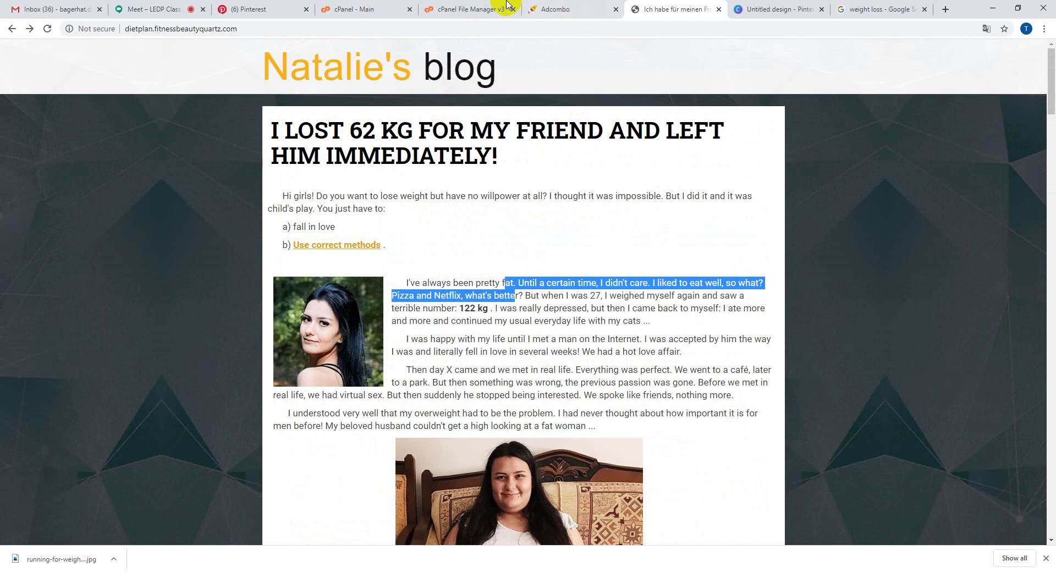
- Glance over the Pinterest pin builder and Canva design, ending on the weight-loss image results
{"action": "left_click", "coordinate": [275, 8]}
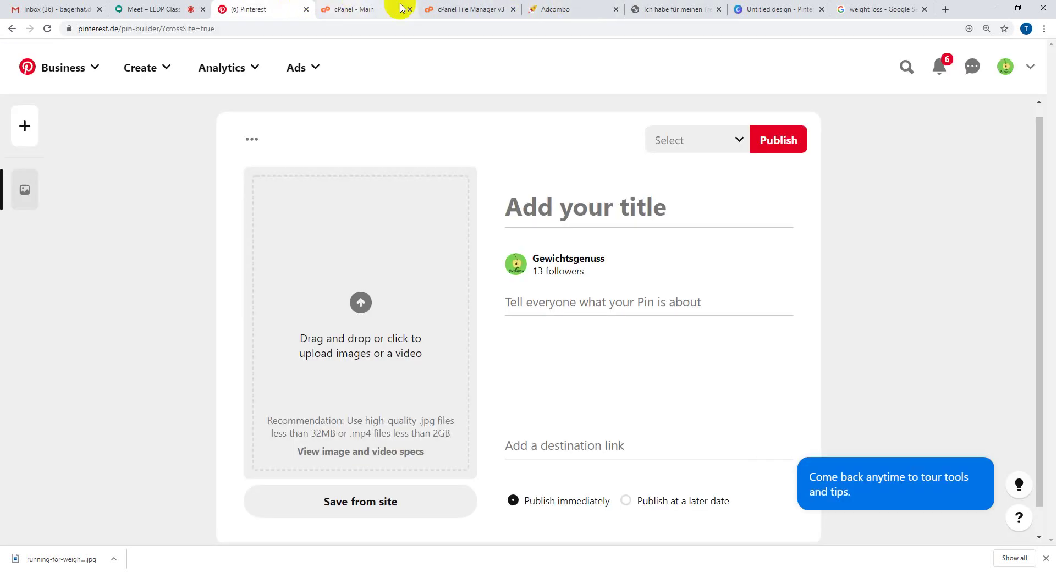
{"action": "left_click", "coordinate": [685, 10]}
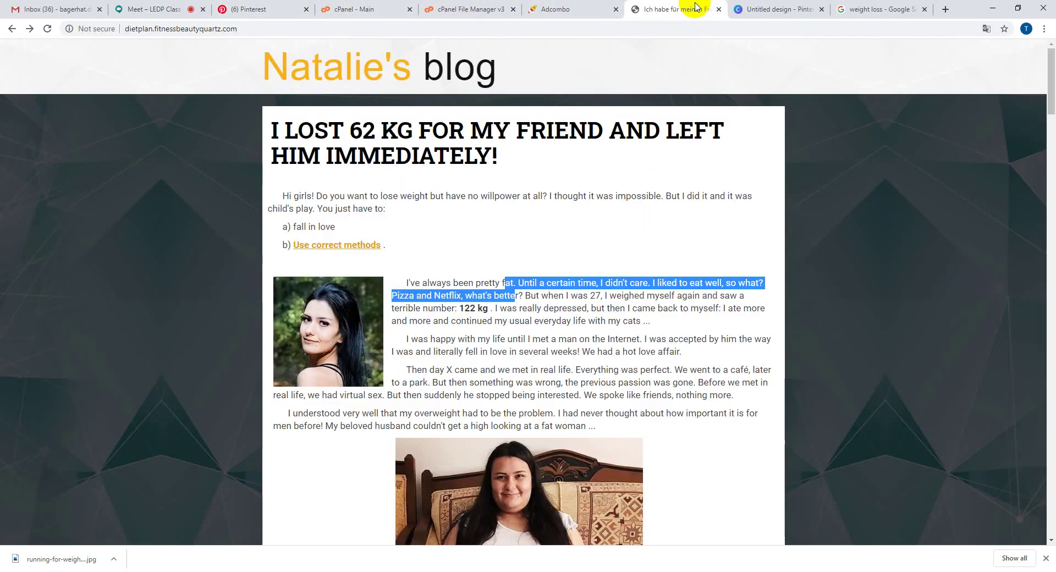
{"action": "left_click", "coordinate": [743, 9]}
{"action": "left_click", "coordinate": [880, 9]}
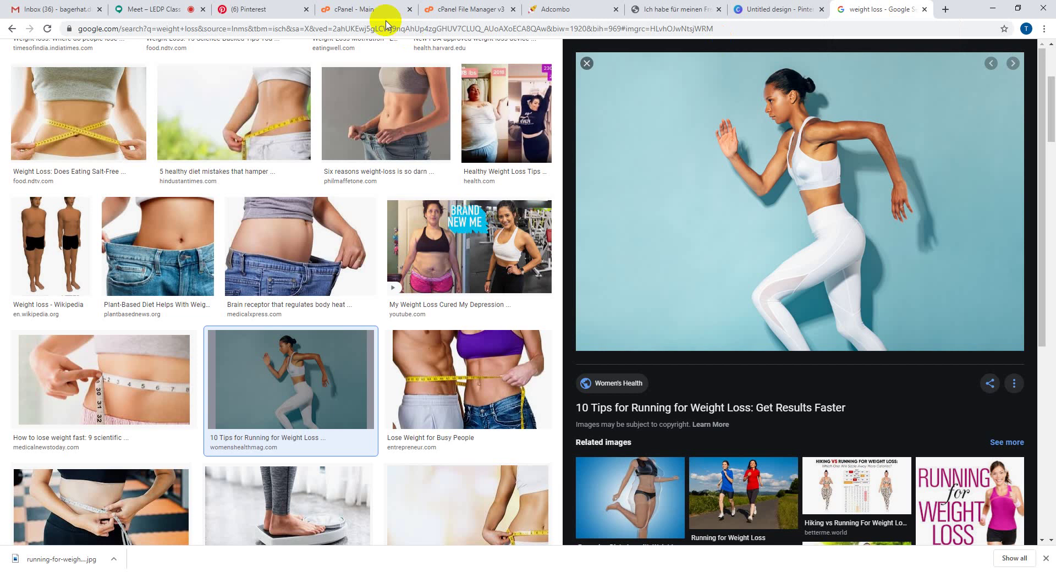
- Search for Google Translate, then try 'weight lose 62' in its input and erase it again
{"action": "left_click", "coordinate": [334, 27]}
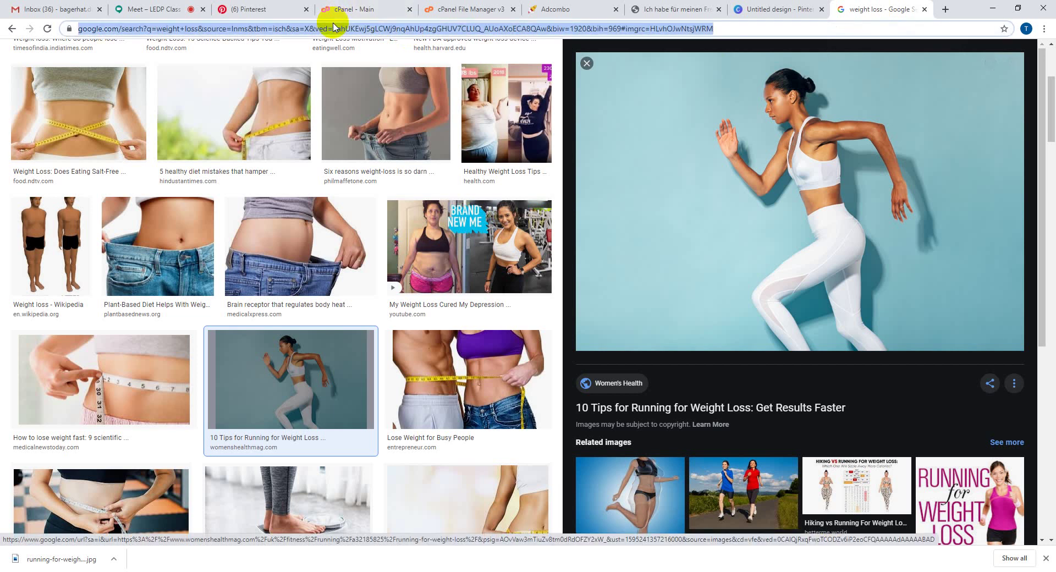
{"action": "type", "text": "google translate"}
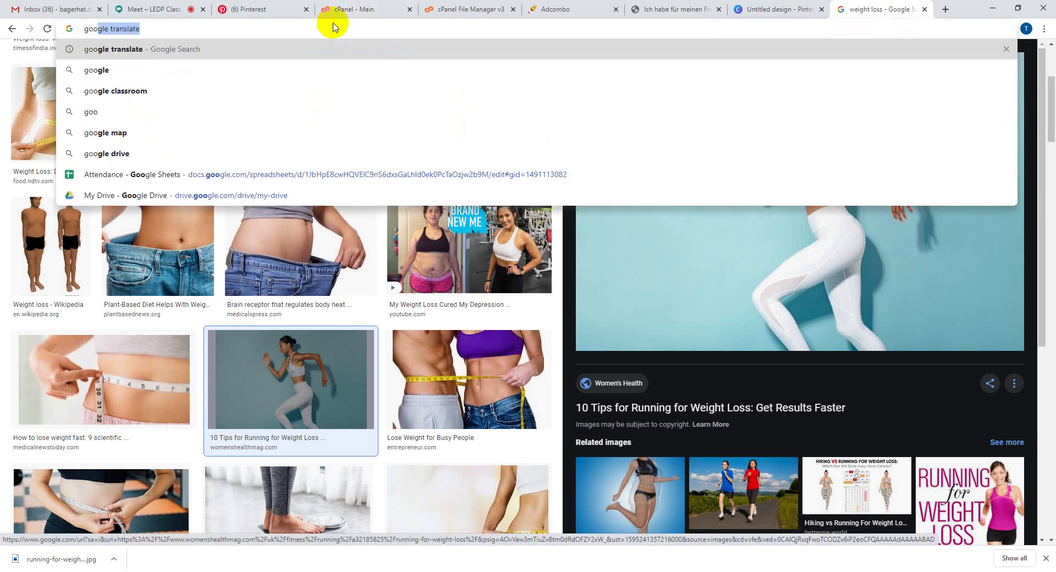
{"action": "key", "text": "Return"}
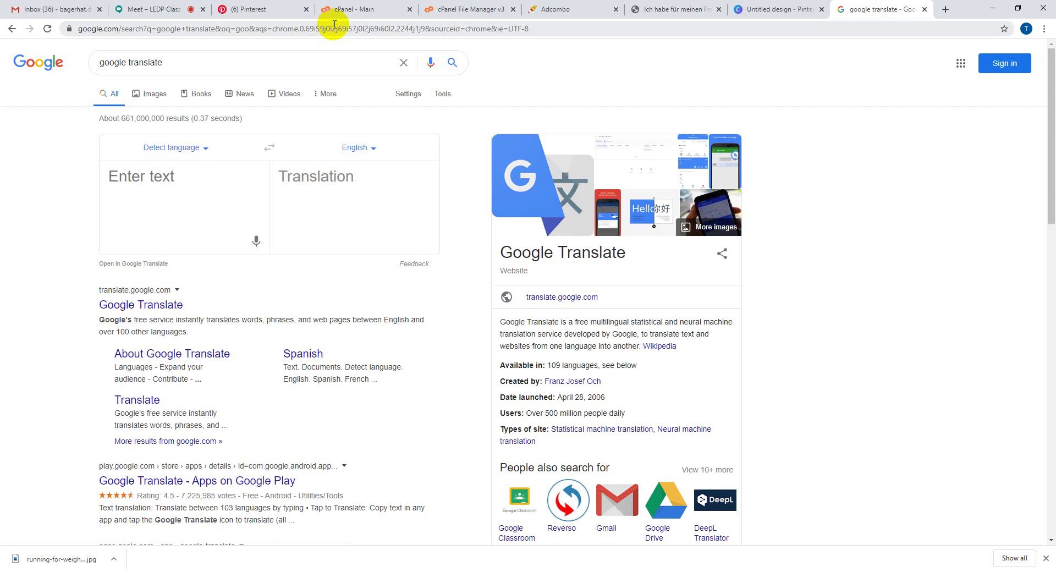
{"action": "left_click", "coordinate": [143, 184]}
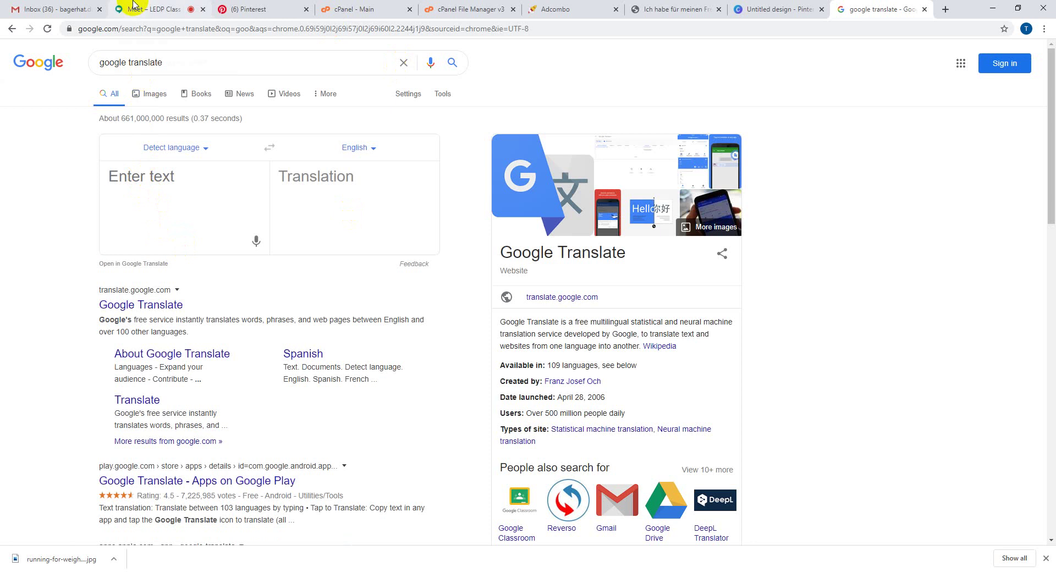
{"action": "type", "text": "i"}
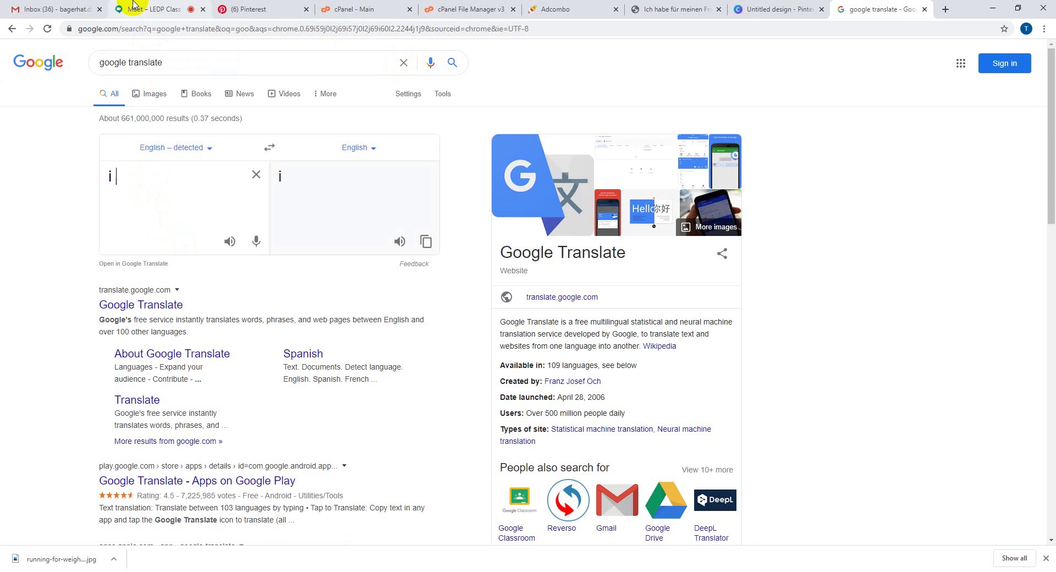
{"action": "key", "text": "BackSpace"}
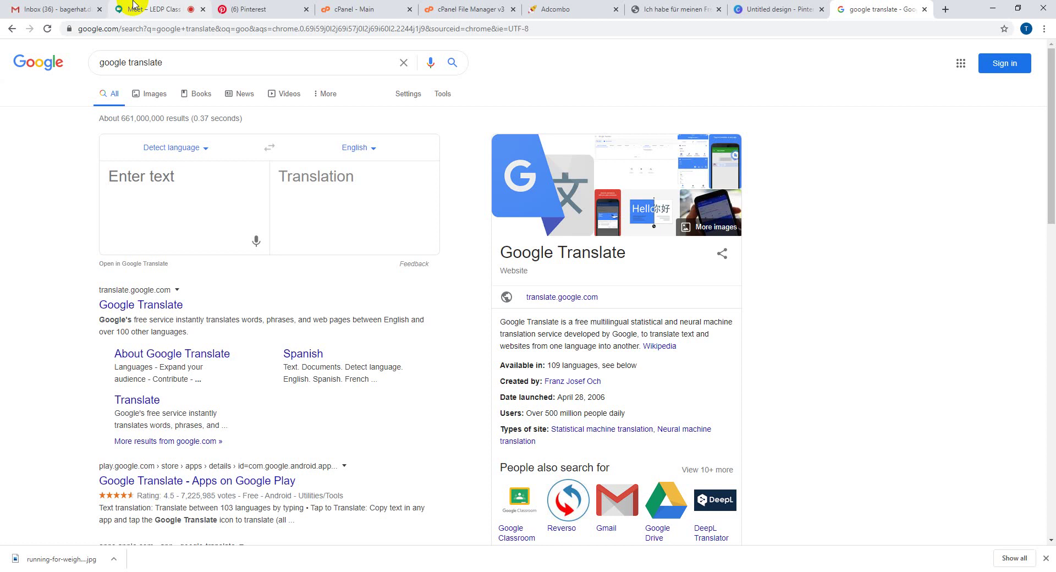
{"action": "type", "text": "weig"}
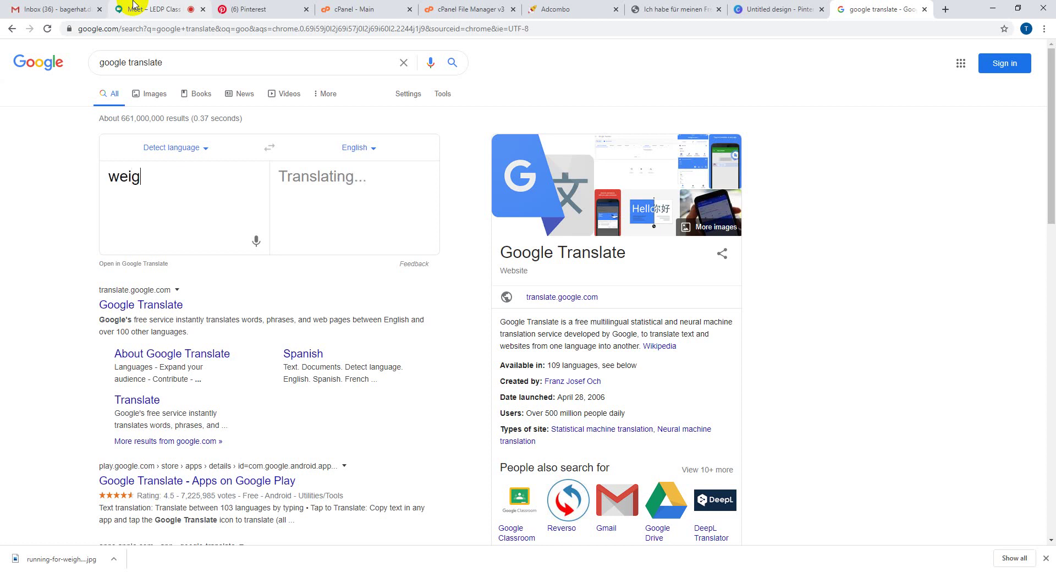
{"action": "type", "text": "ht lose"}
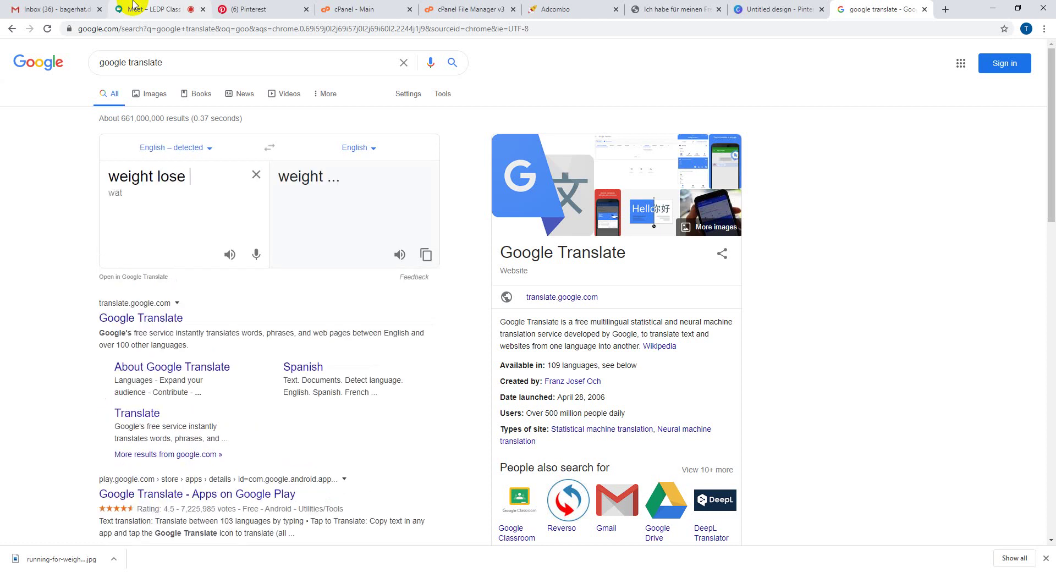
{"action": "type", "text": " 62"}
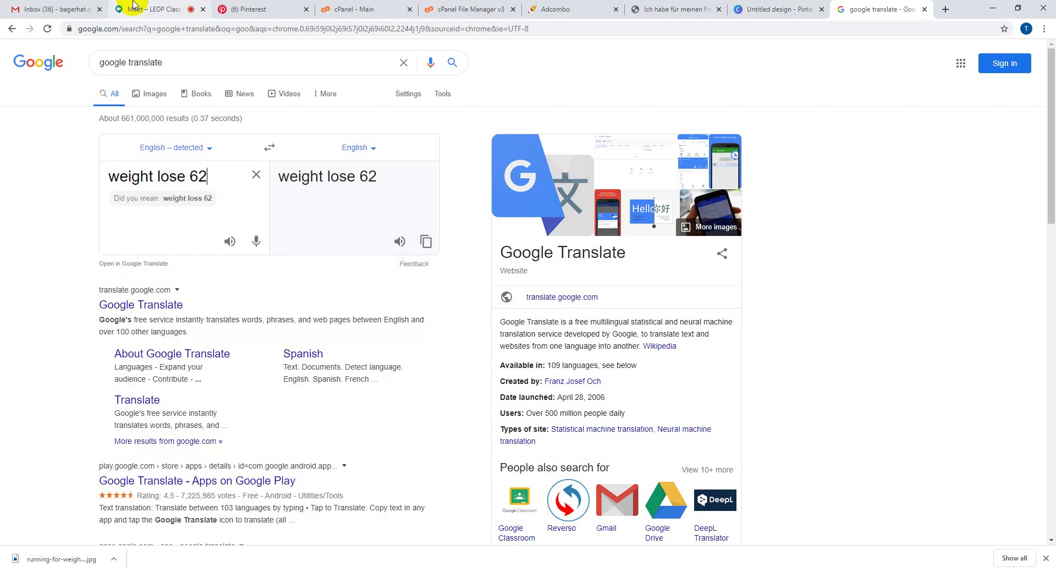
{"action": "key", "text": "BackSpace"}
{"action": "key", "text": "BackSpace"}
{"action": "key", "text": "BackSpace"}
{"action": "key", "text": "BackSpace"}
{"action": "key", "text": "BackSpace"}
{"action": "key", "text": "BackSpace"}
{"action": "key", "text": "BackSpace"}
{"action": "key", "text": "BackSpace"}
{"action": "key", "text": "BackSpace"}
{"action": "key", "text": "BackSpace"}
{"action": "key", "text": "BackSpace"}
{"action": "key", "text": "BackSpace"}
{"action": "key", "text": "BackSpace"}
{"action": "key", "text": "BackSpace"}
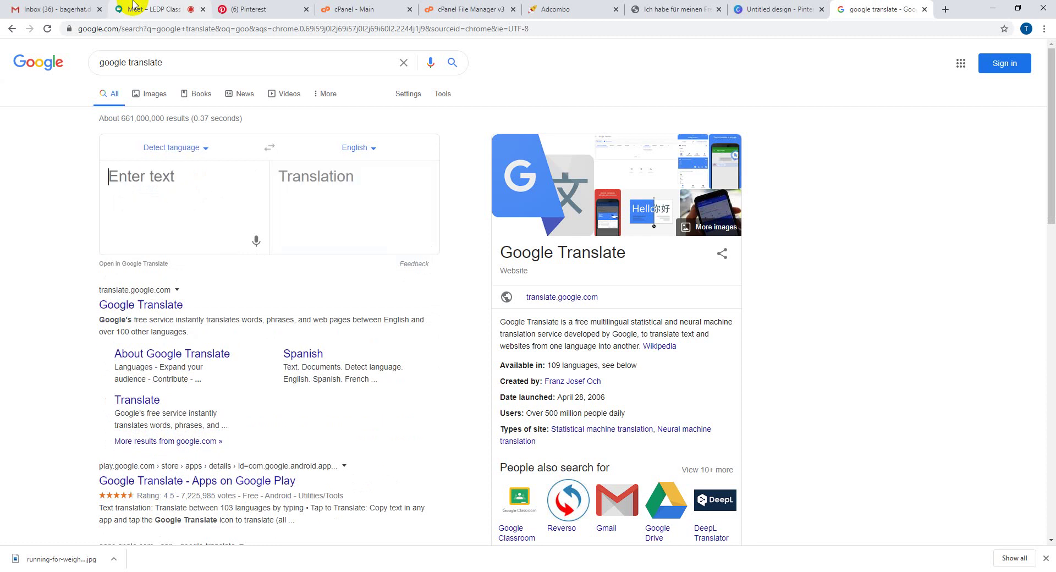
- Enter 'how to do weight lose 62 kilo only 2 month. make your perefect', fixing kg and typos
{"action": "type", "text": "how "}
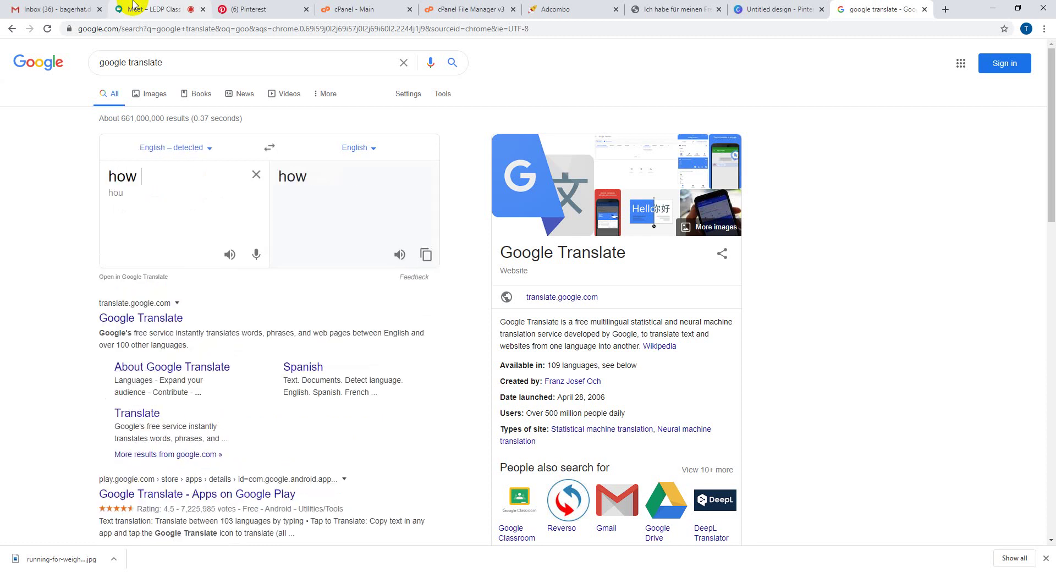
{"action": "type", "text": "to do"}
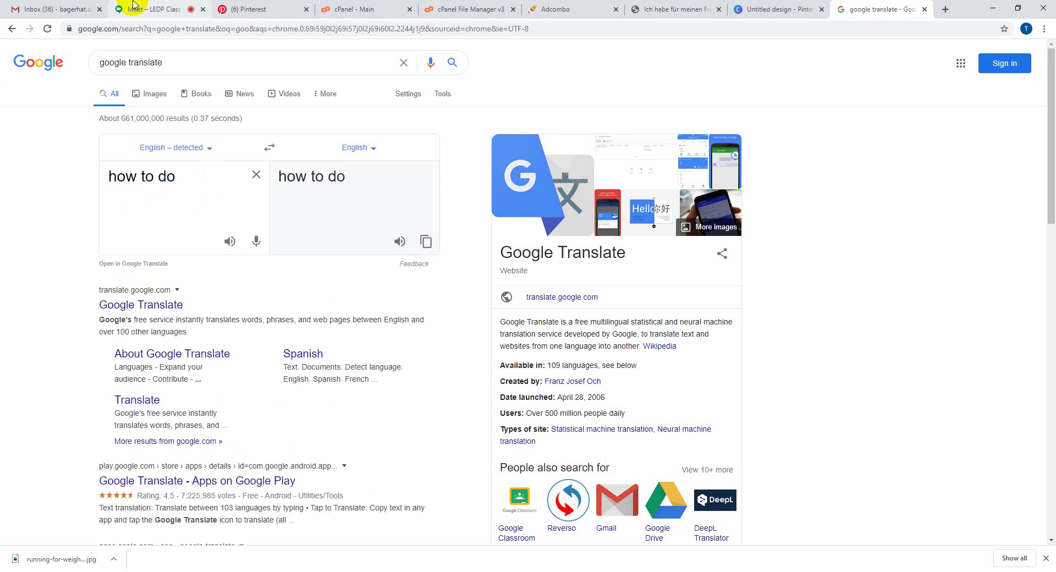
{"action": "type", "text": " weight lose "}
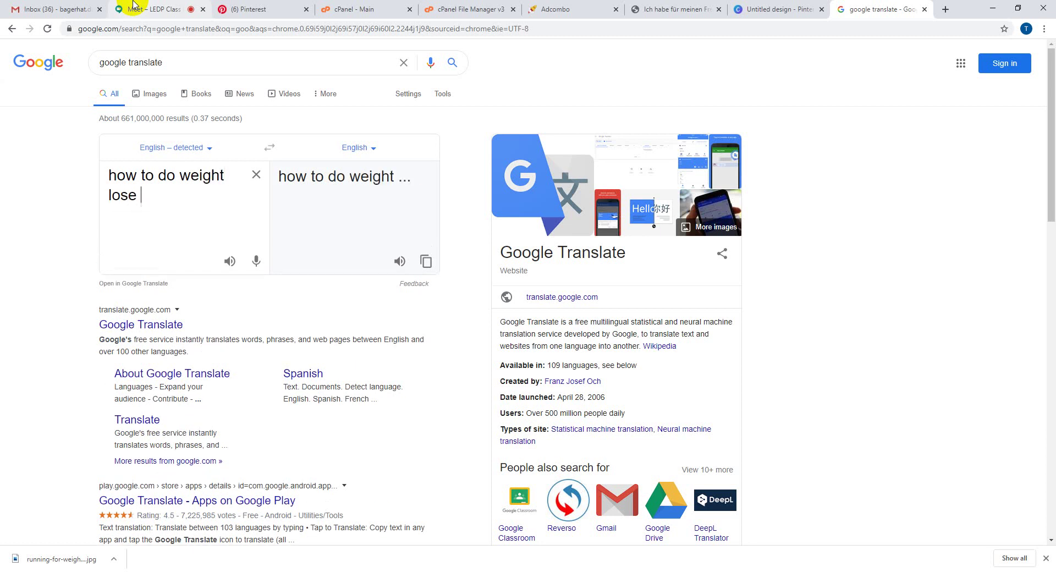
{"action": "type", "text": "62 kg"}
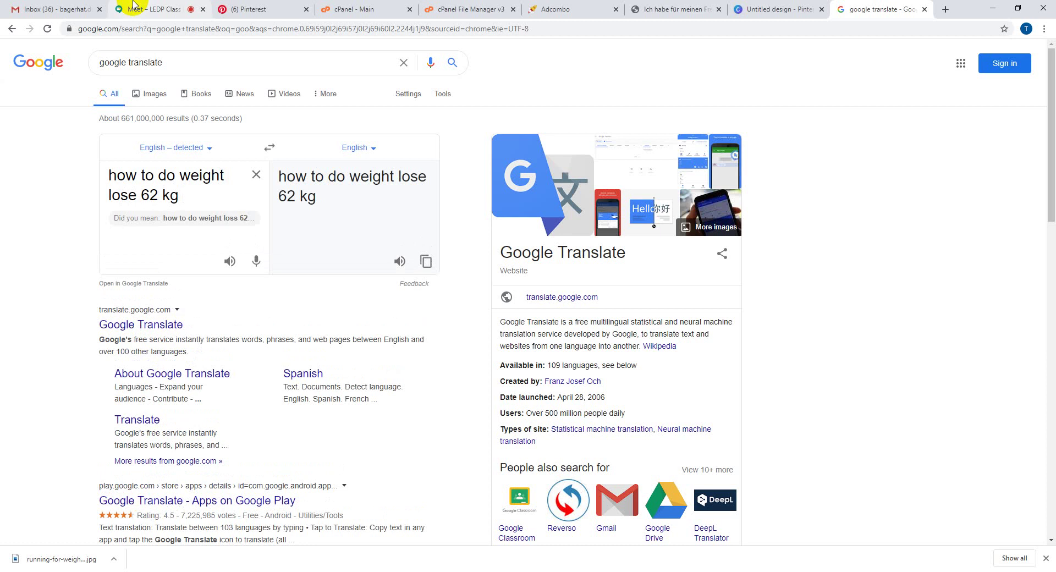
{"action": "key", "text": "BackSpace"}
{"action": "key", "text": "BackSpace"}
{"action": "type", "text": "i"}
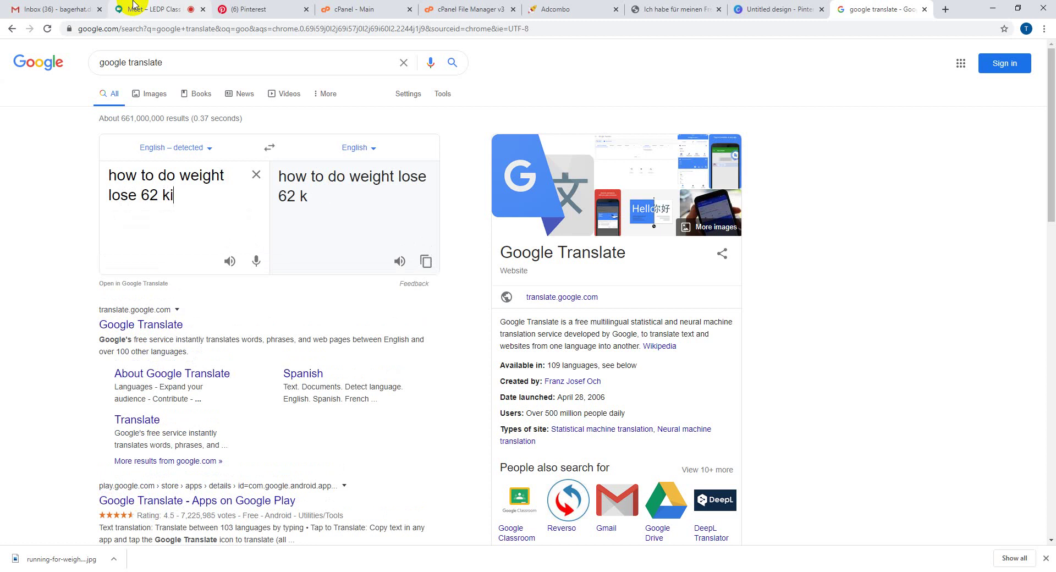
{"action": "type", "text": "lo"}
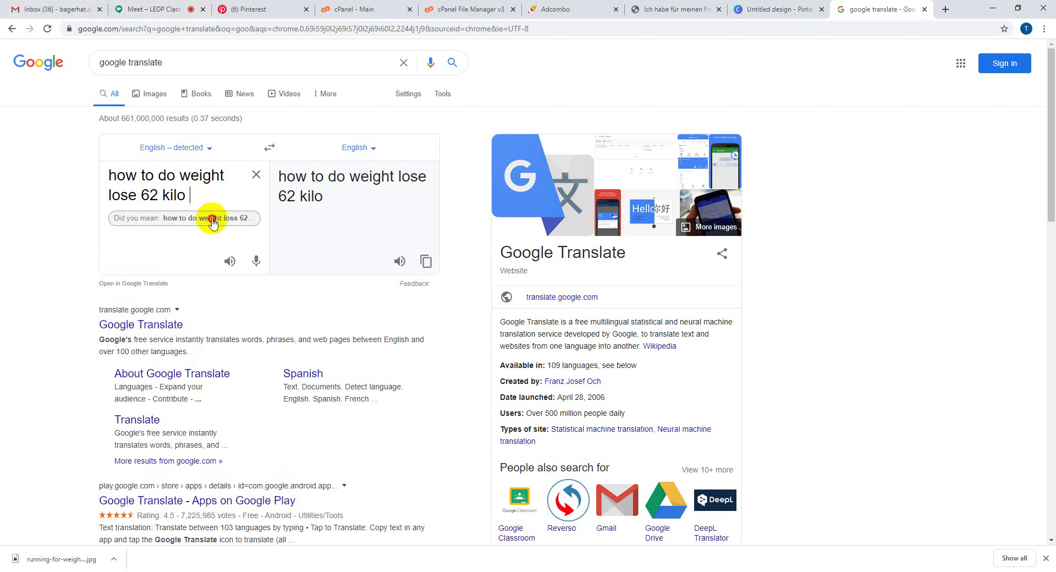
{"action": "left_click", "coordinate": [207, 219]}
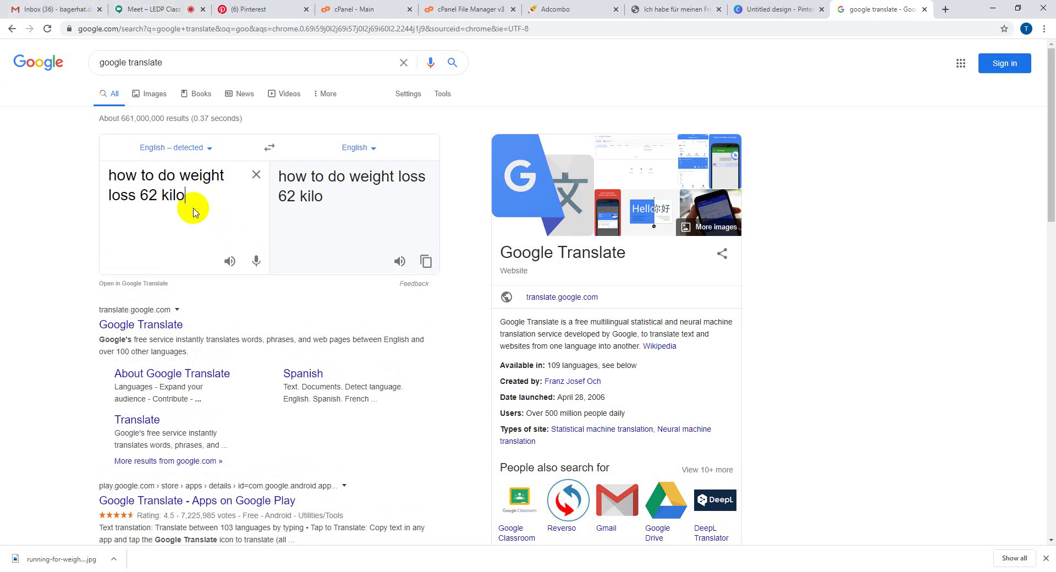
{"action": "left_click", "coordinate": [135, 198]}
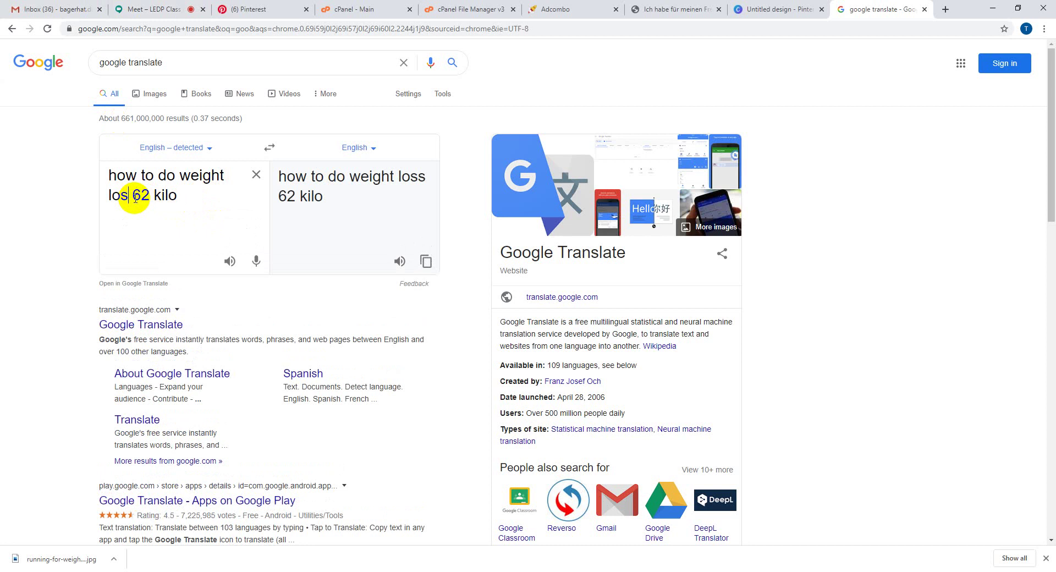
{"action": "key", "text": "BackSpace"}
{"action": "type", "text": "e"}
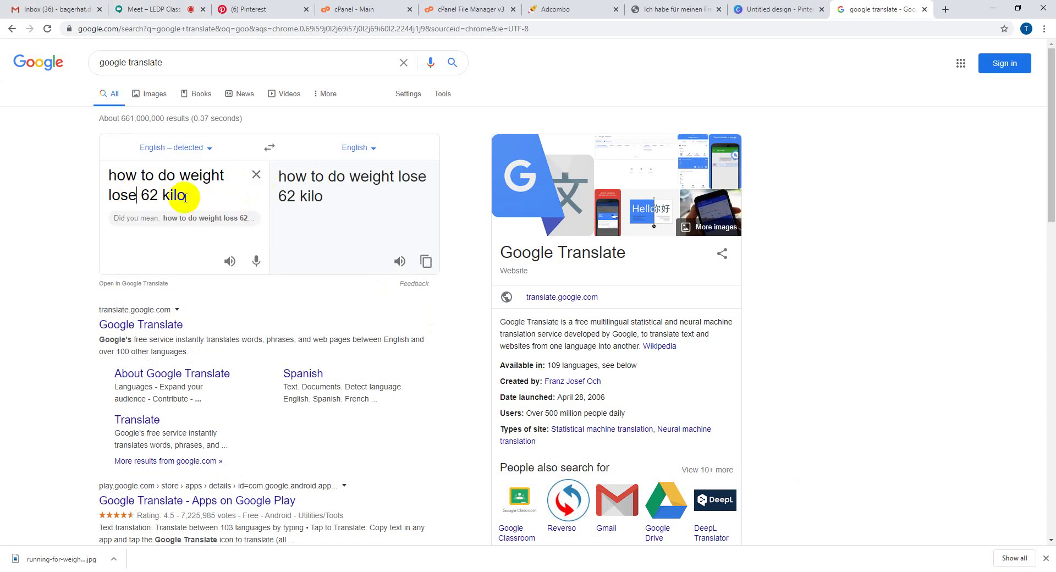
{"action": "left_click", "coordinate": [205, 197]}
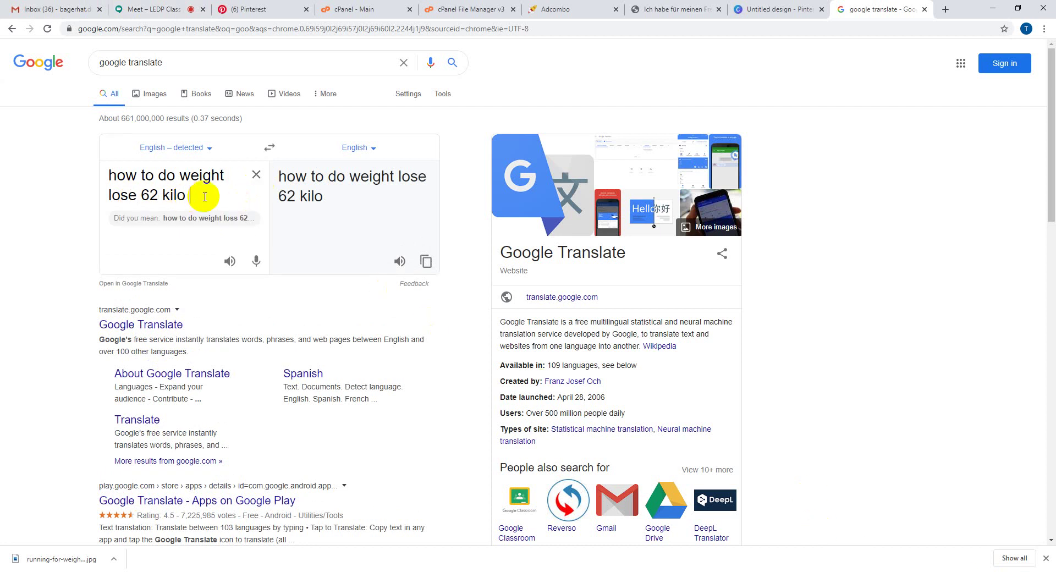
{"action": "type", "text": "onjly"}
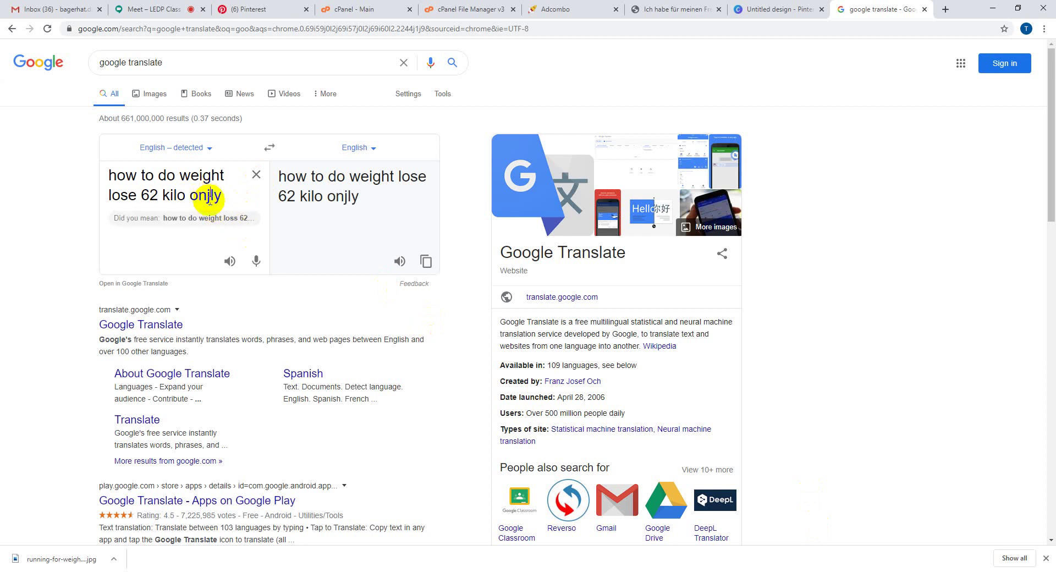
{"action": "double_click", "coordinate": [209, 196]}
{"action": "type", "text": "only "}
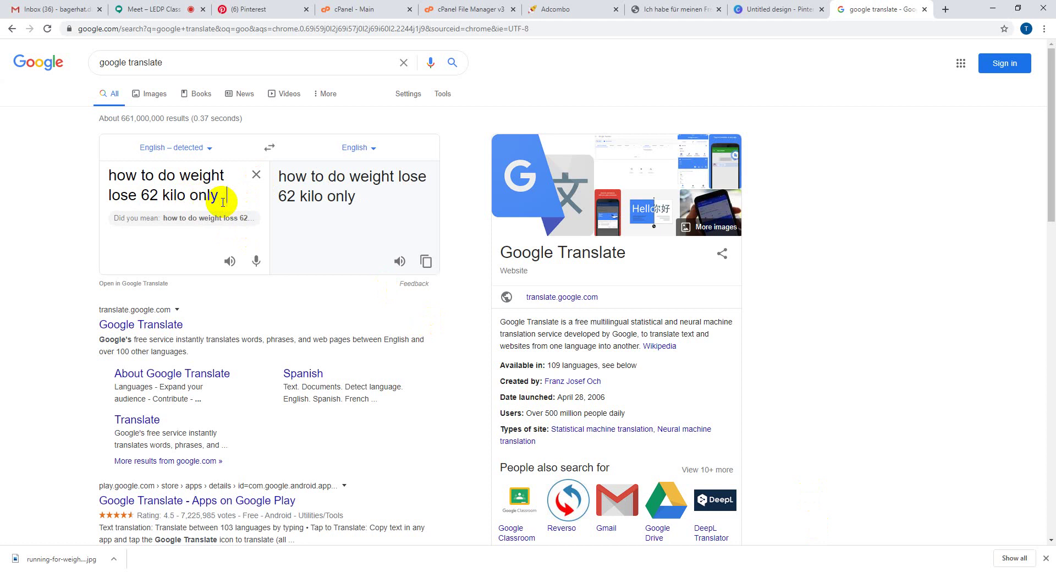
{"action": "type", "text": "2"}
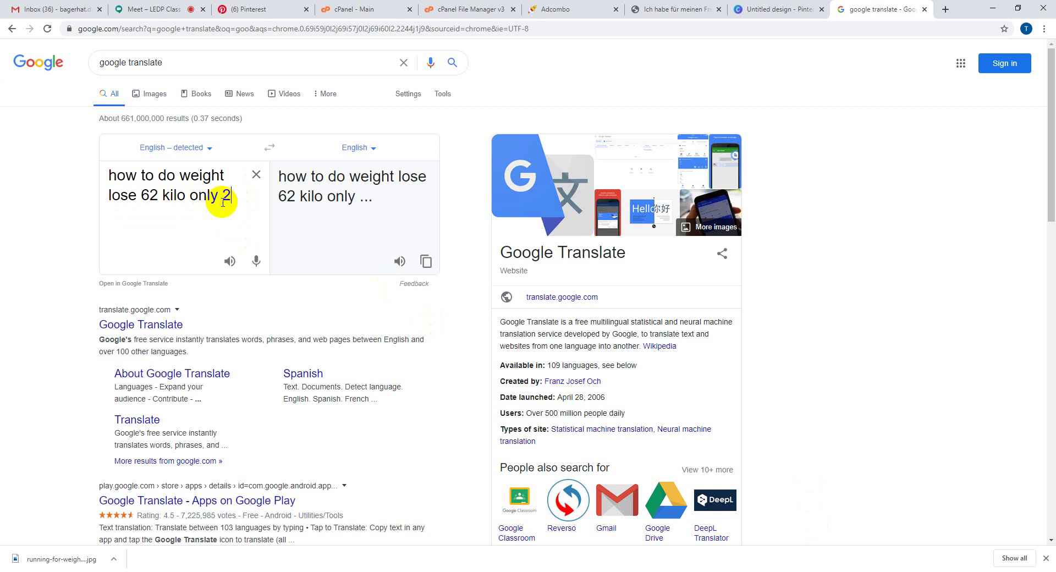
{"action": "type", "text": " month"}
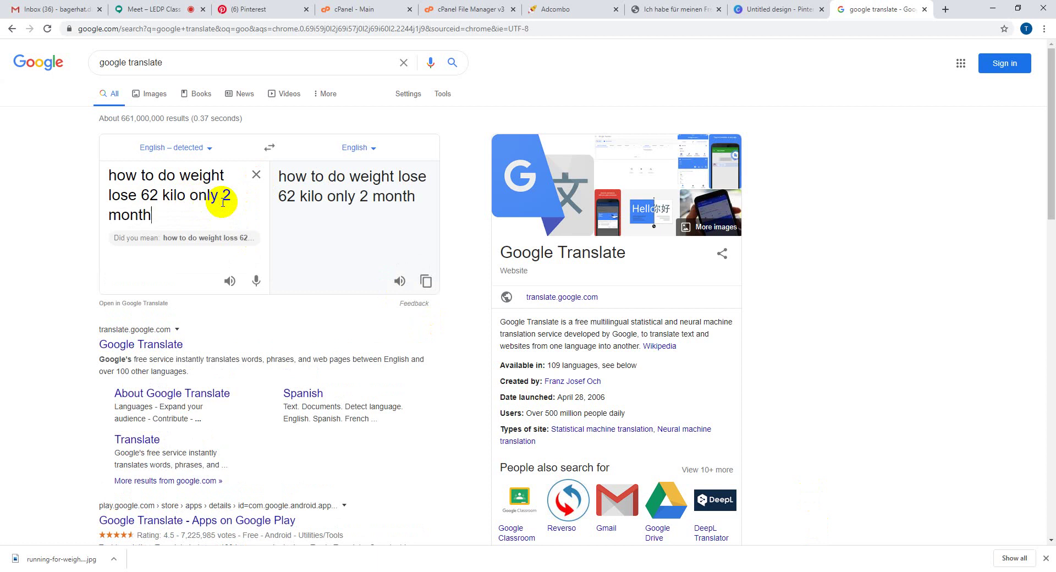
{"action": "type", "text": ". make y"}
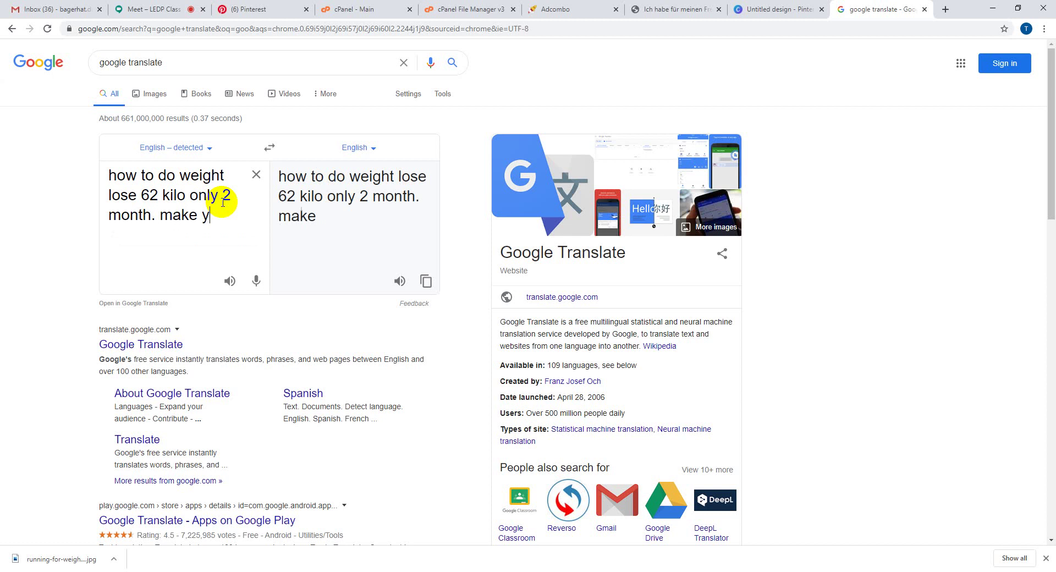
{"action": "type", "text": "our p"}
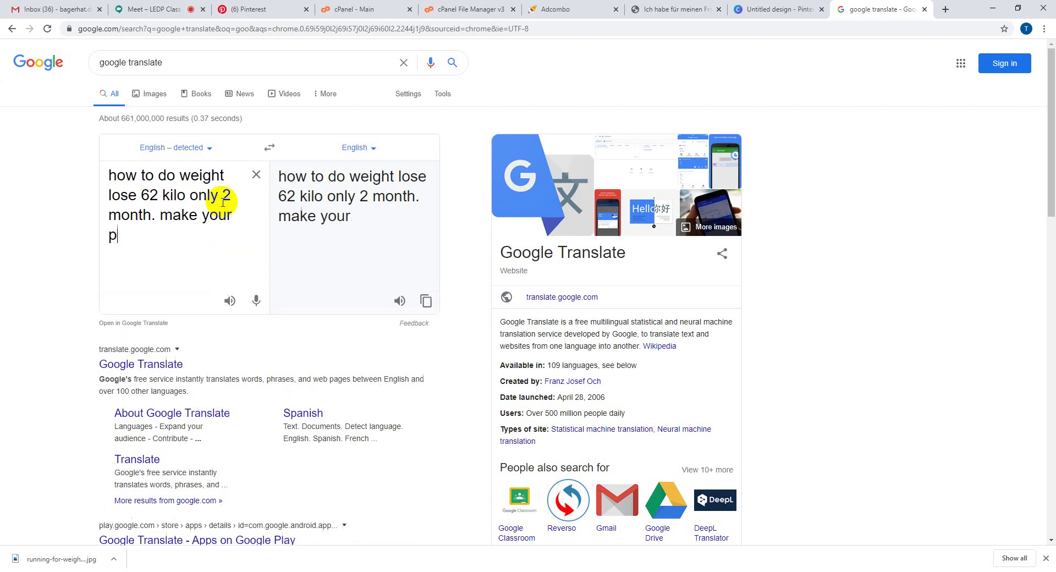
{"action": "type", "text": "erefect"}
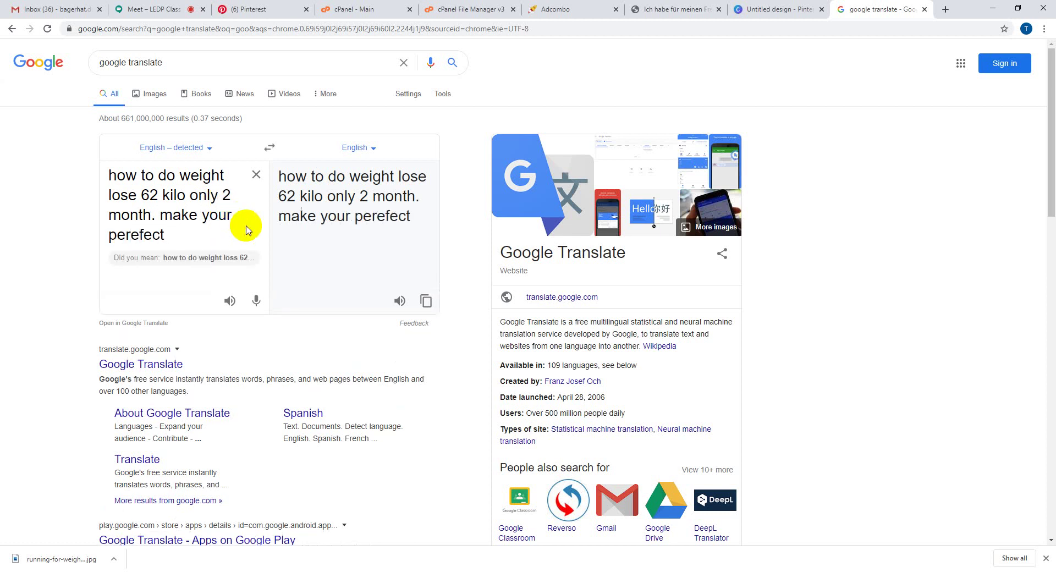
- Accept the 'weight loss' spelling correction and append 'body. without exercise and diet plan'
{"action": "left_click", "coordinate": [220, 257]}
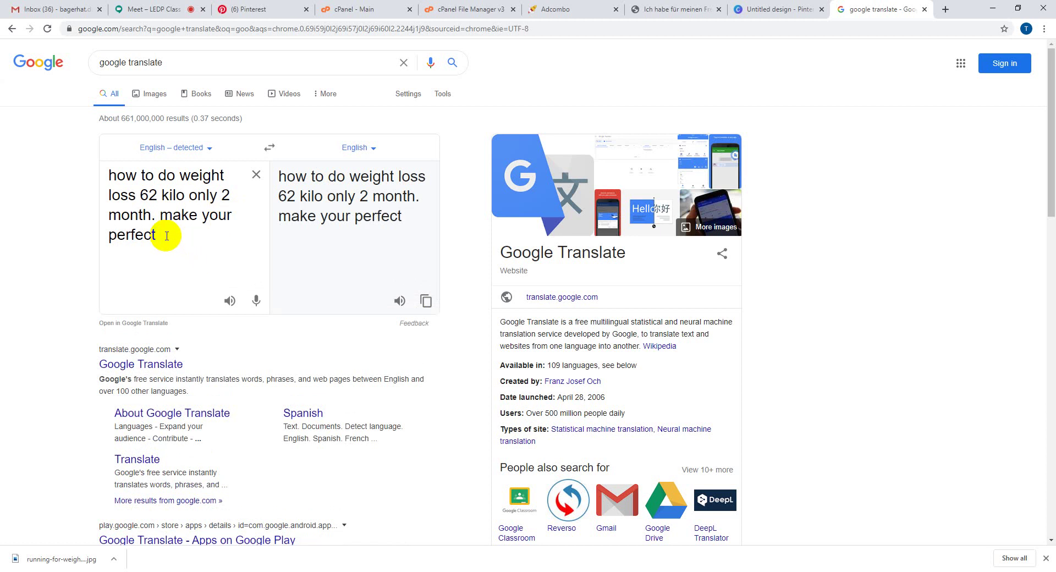
{"action": "type", "text": "body. with"}
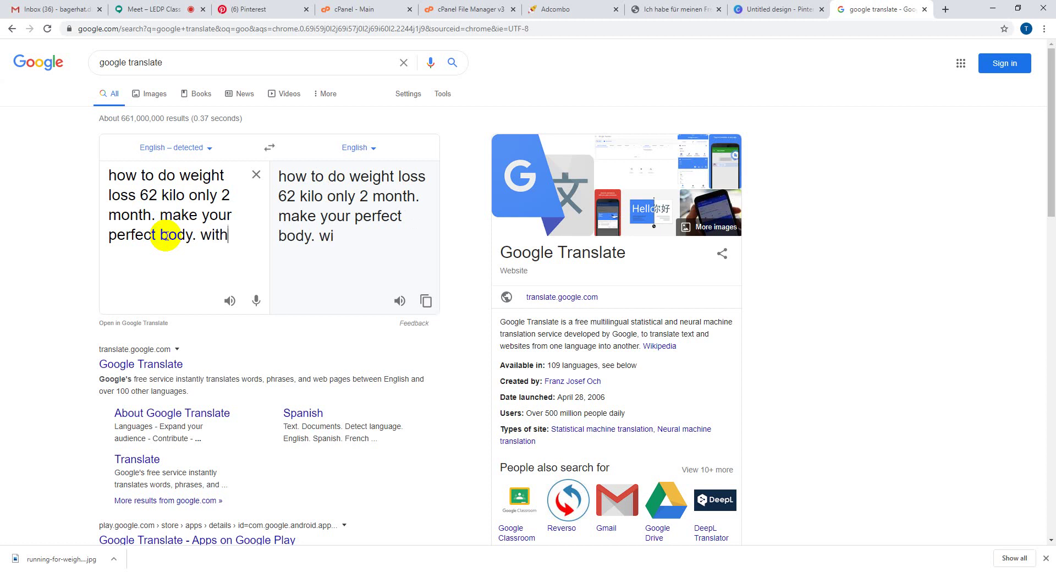
{"action": "type", "text": "out "}
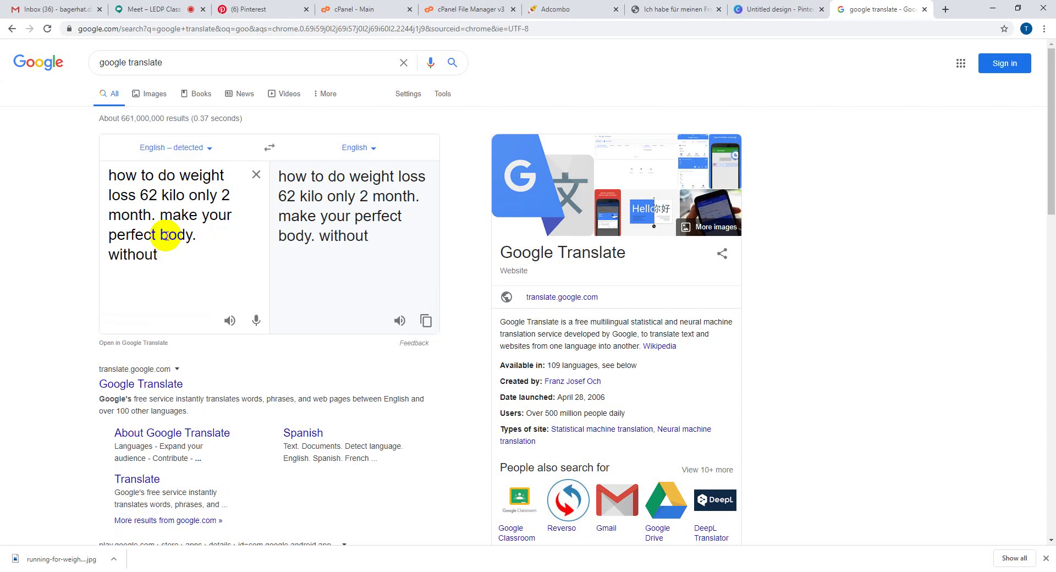
{"action": "type", "text": "exercise and"}
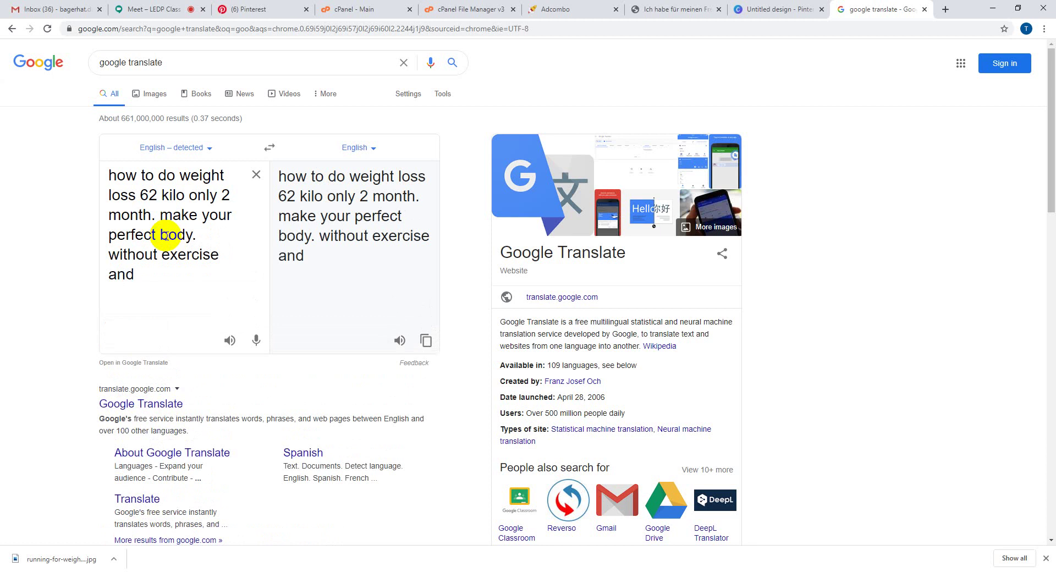
{"action": "type", "text": " diet pl"}
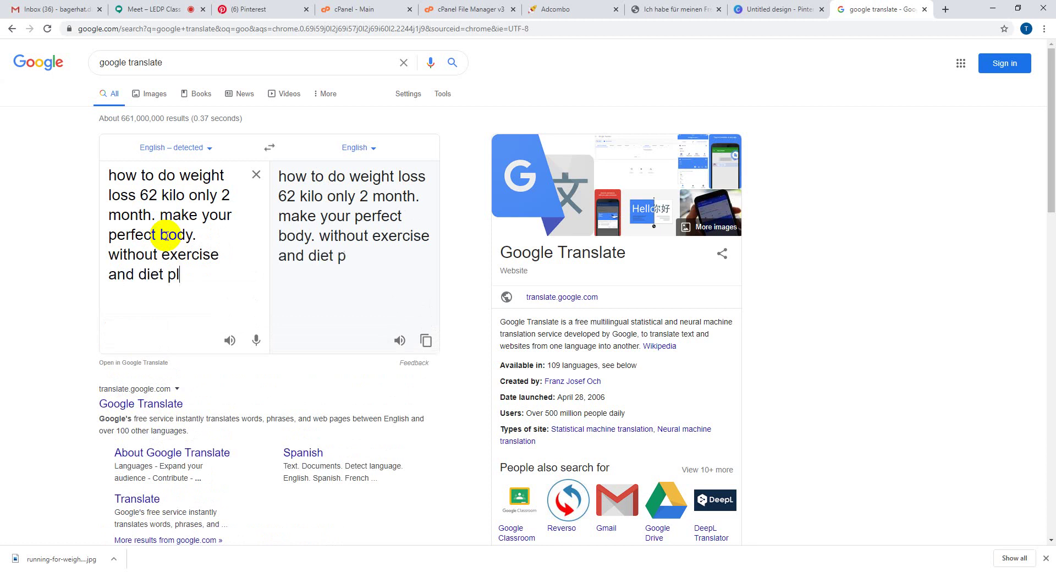
{"action": "type", "text": "an"}
- Proofread the source sentence by selecting 'how to', 'weight loss', 'perfect body', 'exercise' and 'diet plan'
{"action": "left_click", "coordinate": [110, 175]}
{"action": "key", "text": "ctrl+a"}
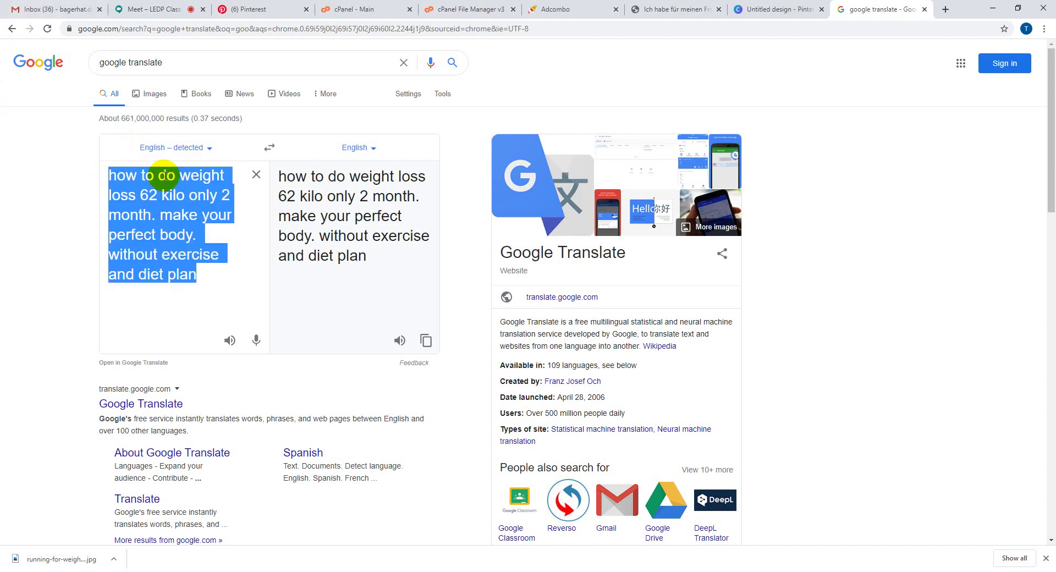
{"action": "left_click", "coordinate": [166, 175]}
{"action": "left_click_drag", "start_coordinate": [154, 175], "coordinate": [108, 179]}
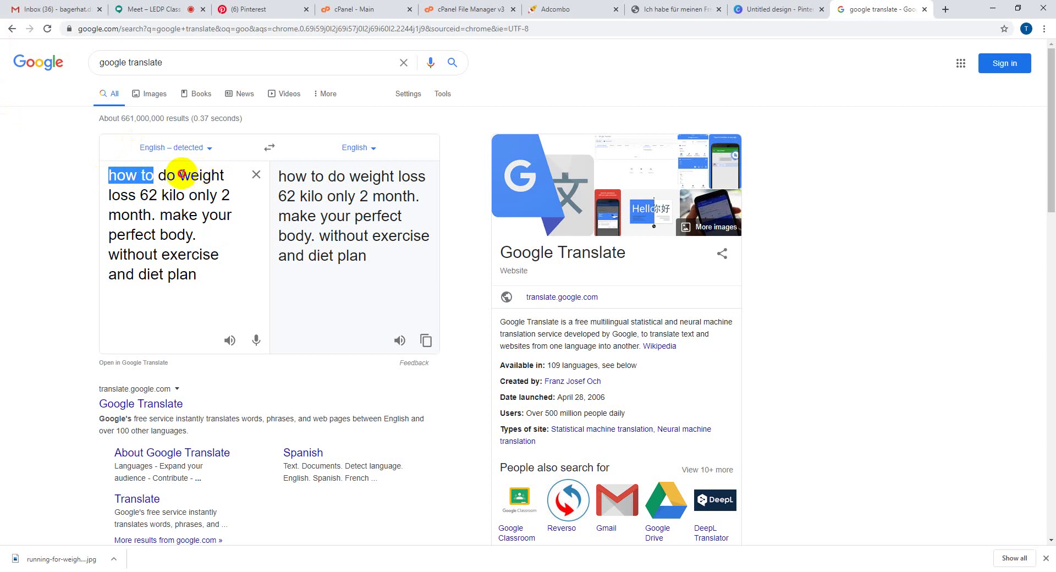
{"action": "left_click_drag", "start_coordinate": [178, 175], "coordinate": [132, 196]}
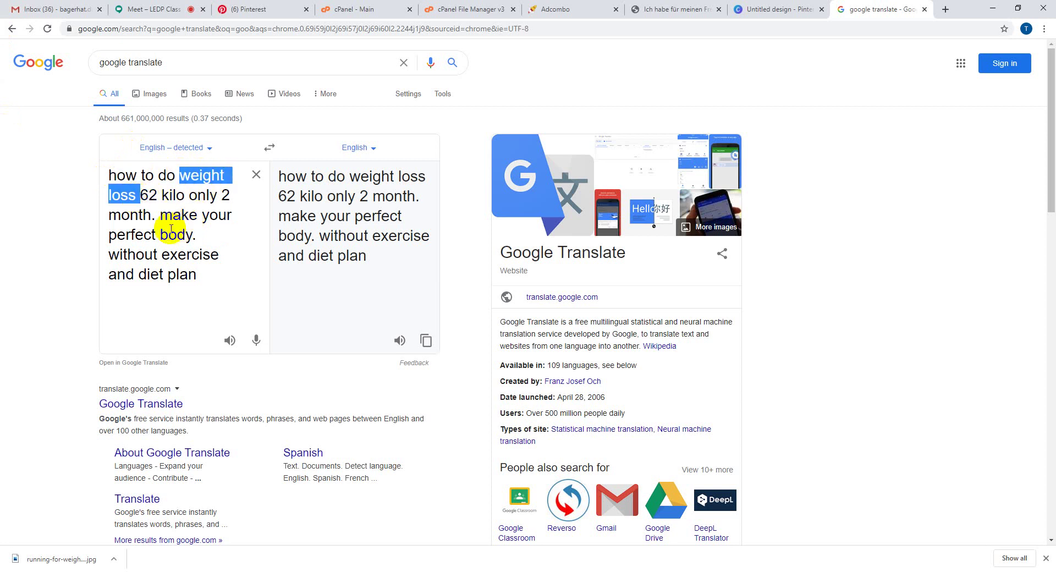
{"action": "left_click", "coordinate": [109, 238]}
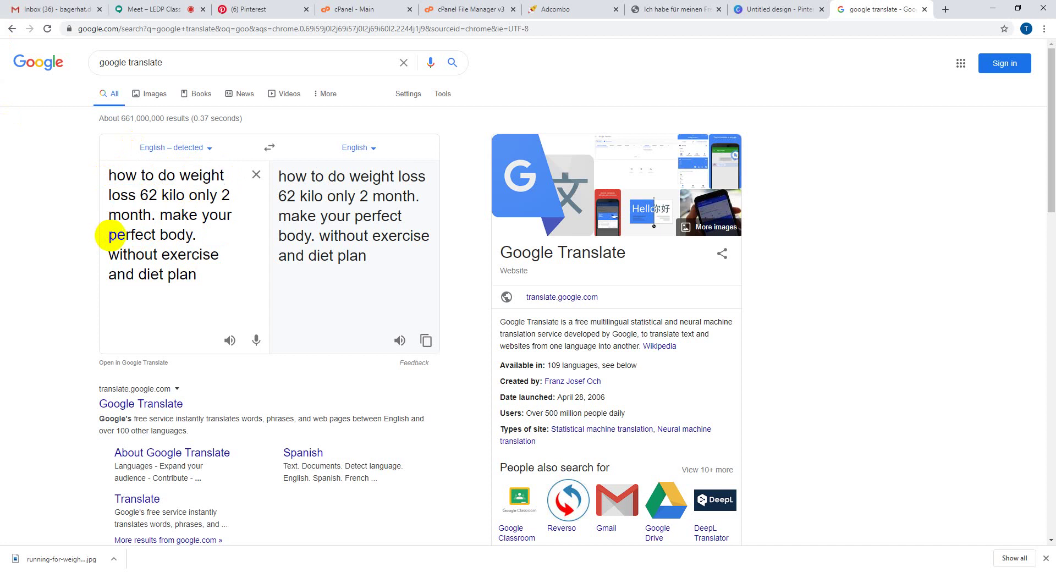
{"action": "triple_click", "coordinate": [140, 234]}
{"action": "left_click", "coordinate": [142, 234]}
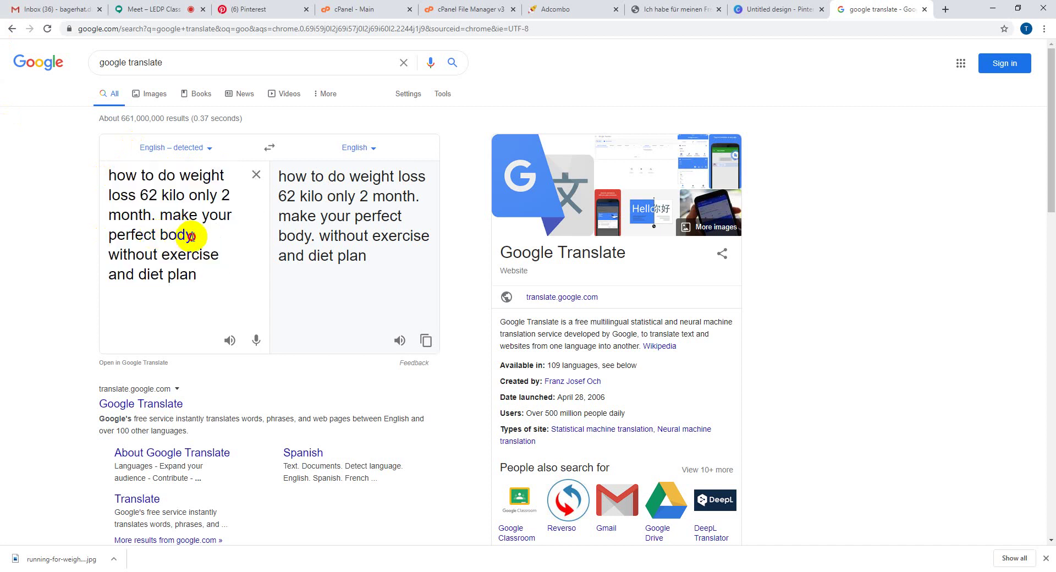
{"action": "left_click_drag", "start_coordinate": [193, 235], "coordinate": [109, 236]}
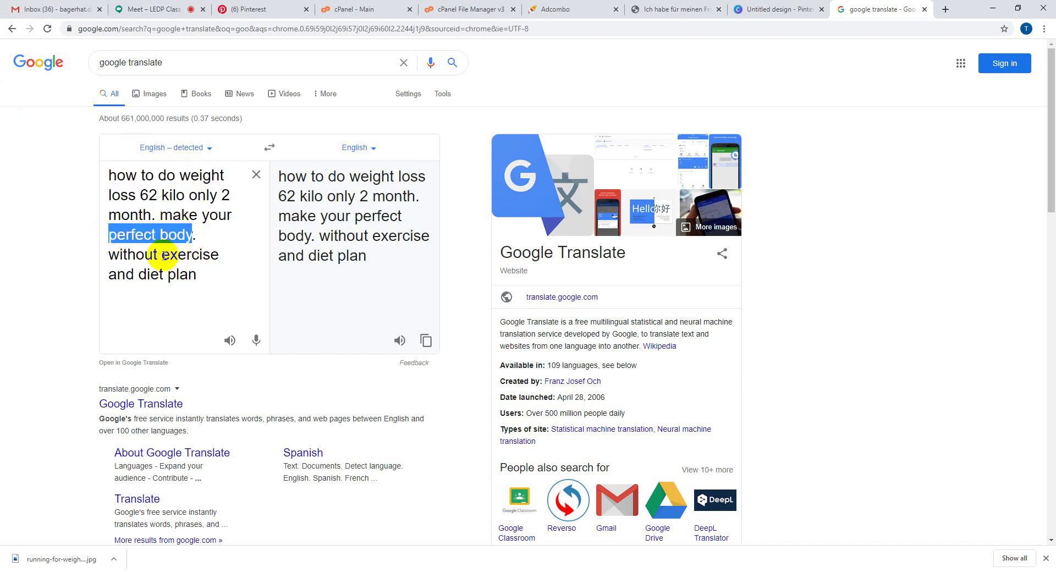
{"action": "left_click_drag", "start_coordinate": [162, 255], "coordinate": [218, 254]}
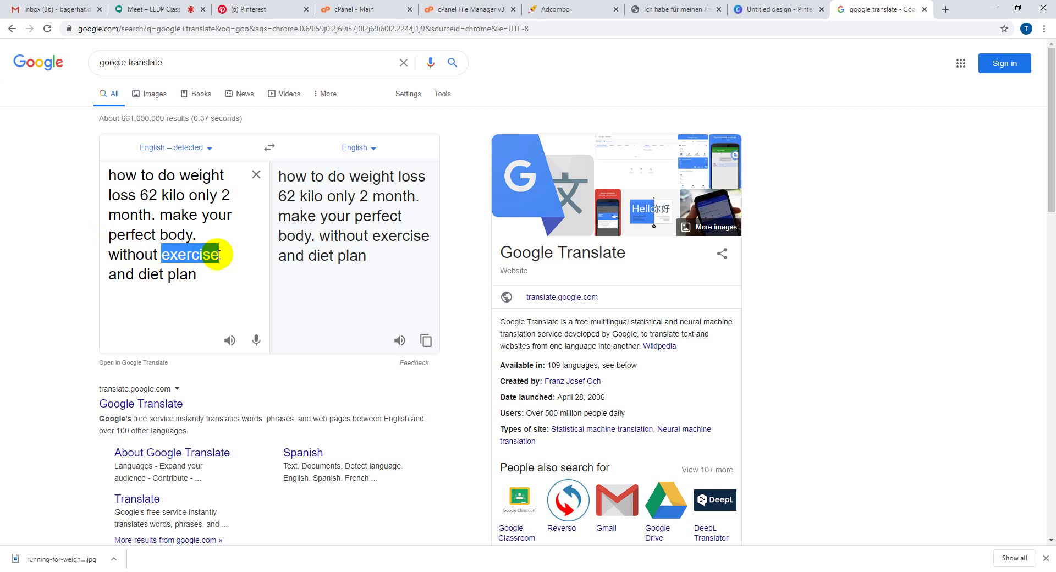
{"action": "left_click_drag", "start_coordinate": [139, 274], "coordinate": [199, 277]}
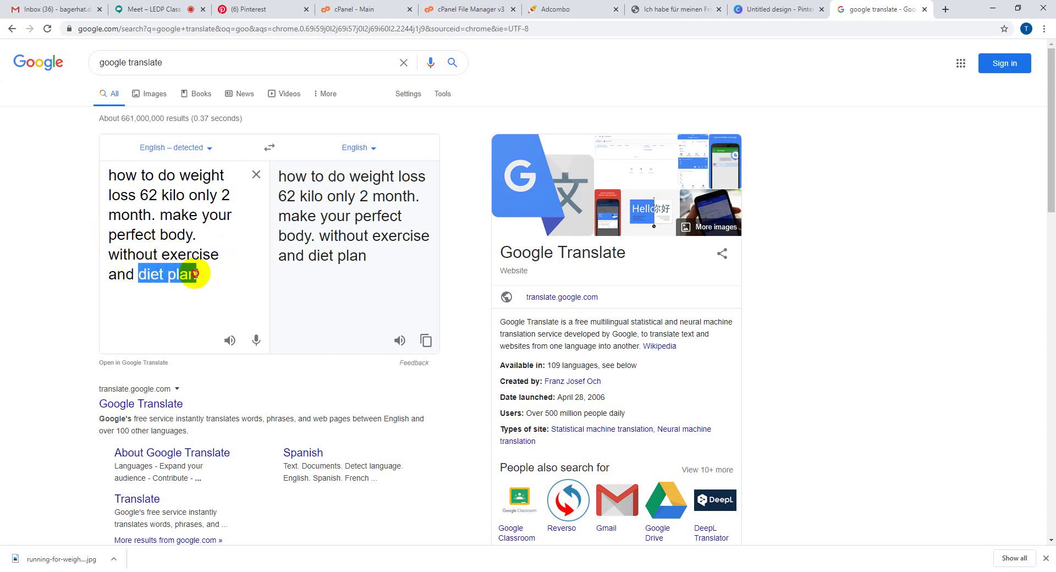
- Set the translation language to German and copy the German translation
{"action": "left_click", "coordinate": [196, 274]}
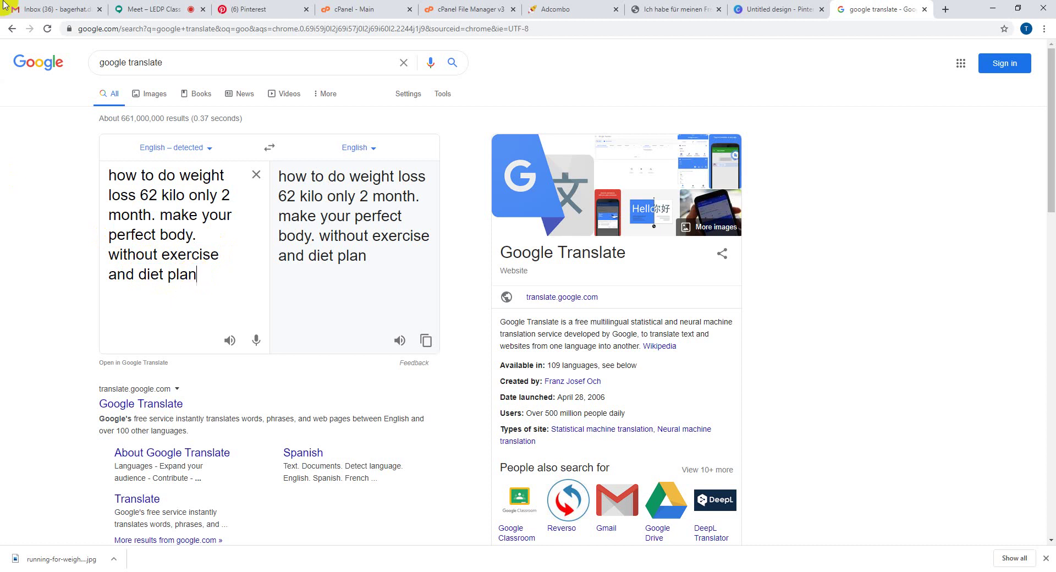
{"action": "left_click", "coordinate": [358, 150]}
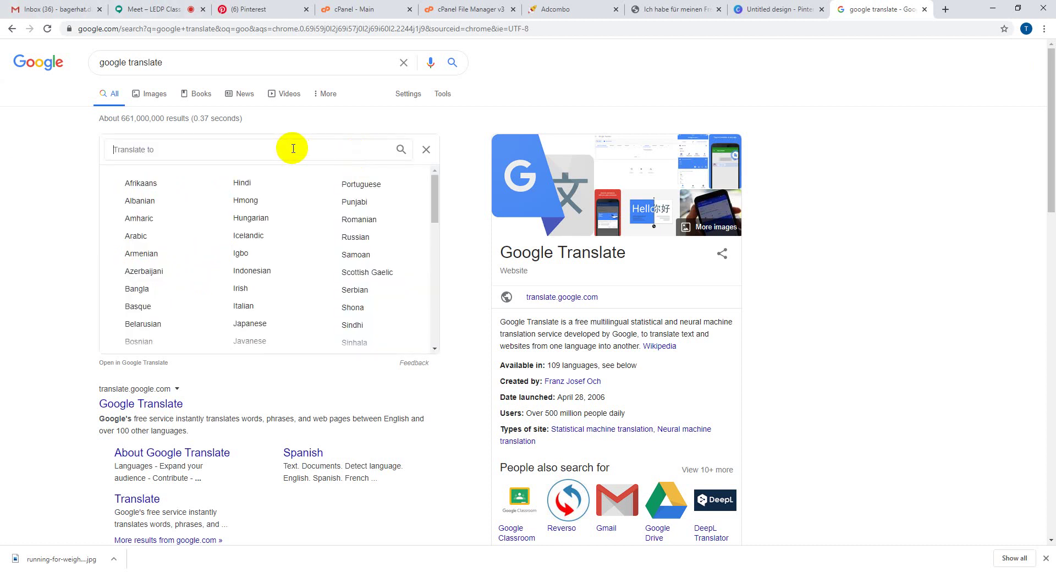
{"action": "type", "text": "ger"}
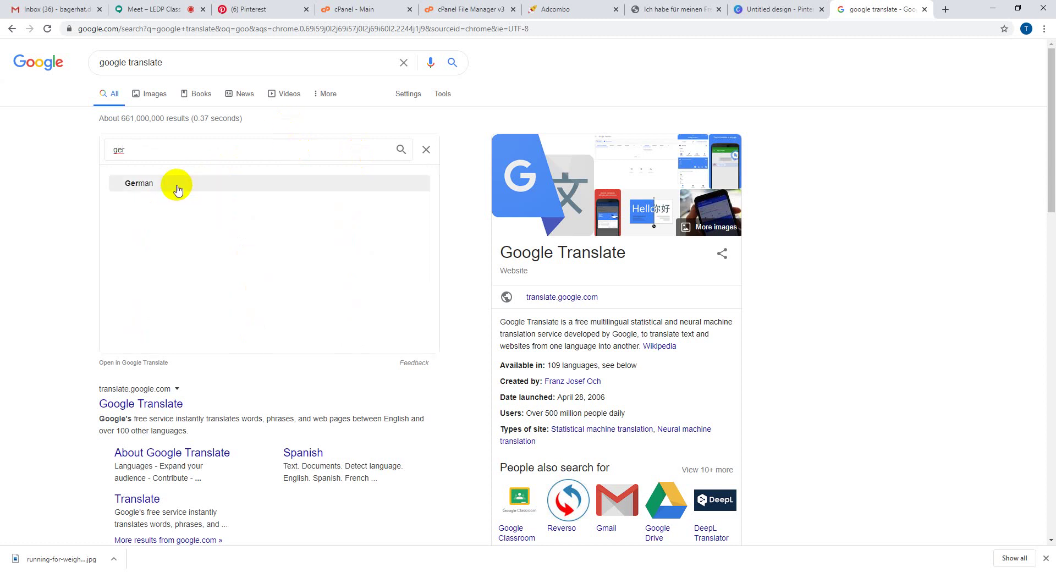
{"action": "left_click", "coordinate": [177, 189]}
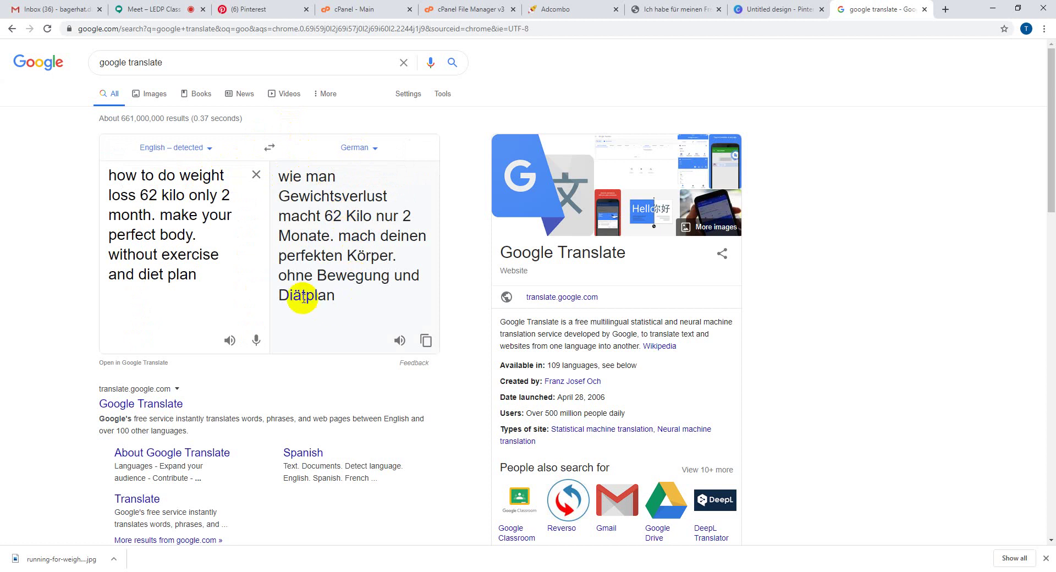
{"action": "left_click", "coordinate": [425, 344]}
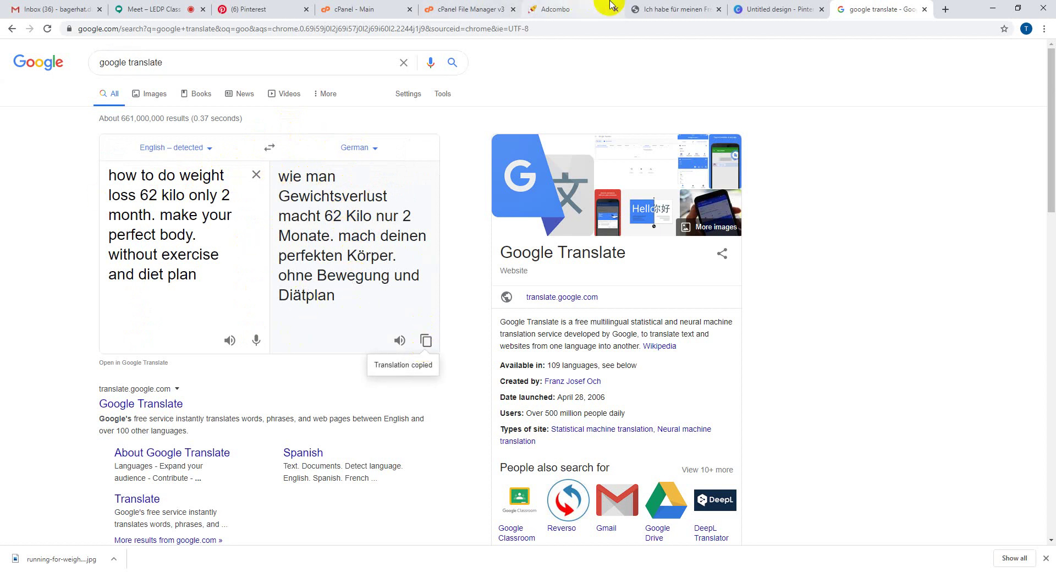
- In the Canva pin, extend the dark top band down to meet the running woman photo
{"action": "left_click", "coordinate": [755, 6]}
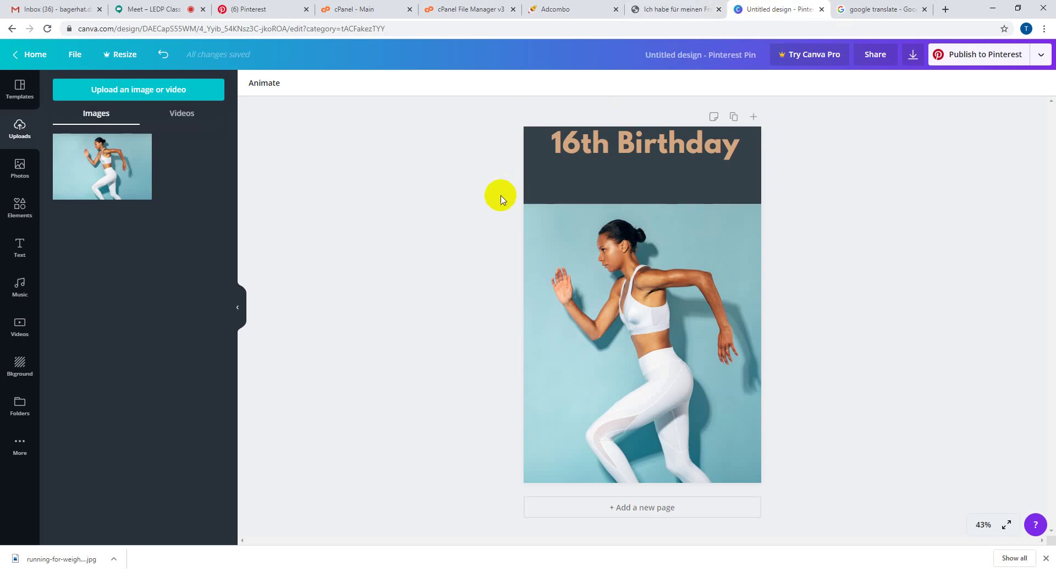
{"action": "left_click", "coordinate": [640, 226]}
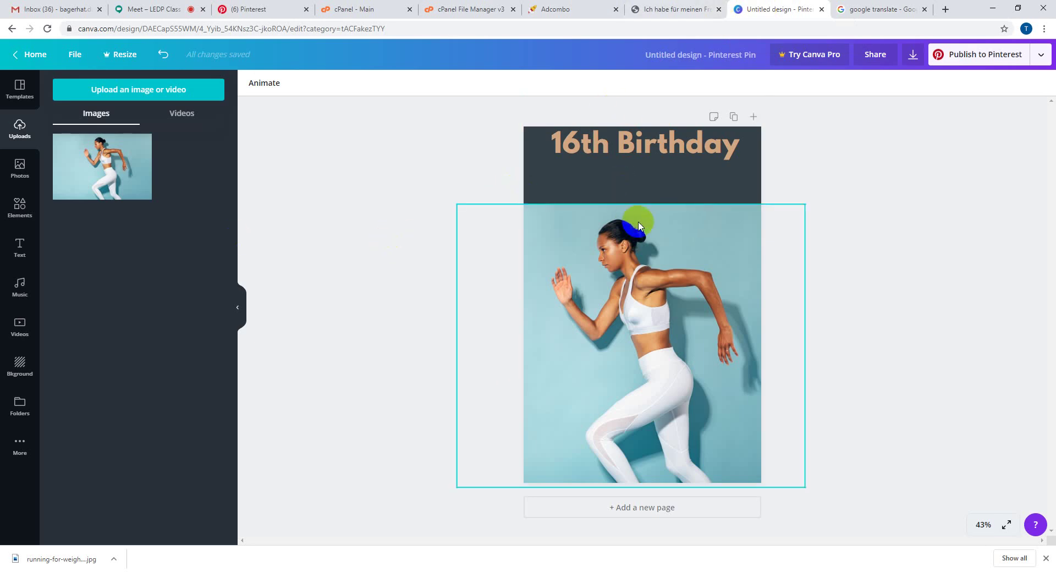
{"action": "left_click", "coordinate": [632, 147]}
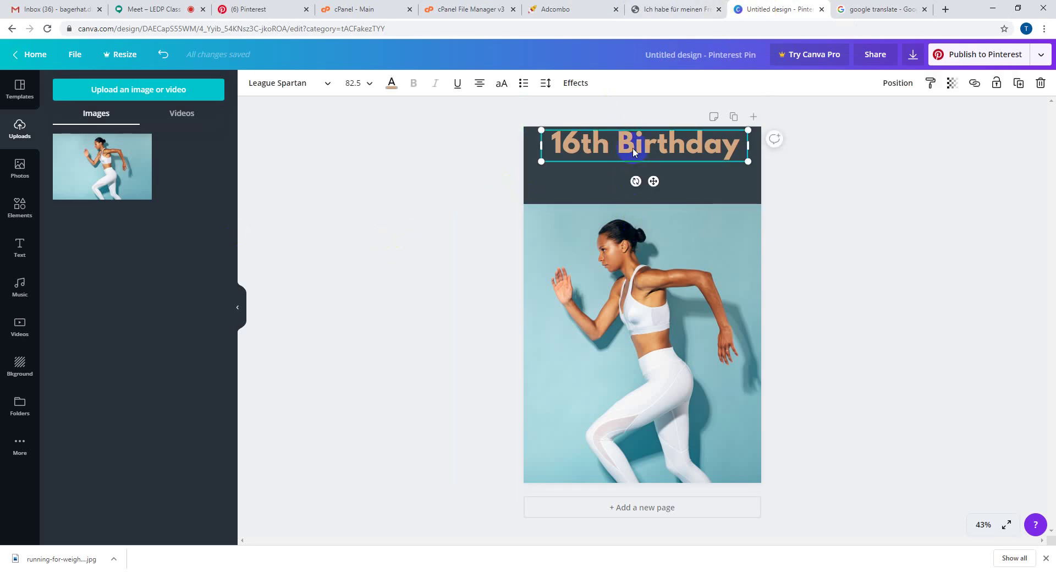
{"action": "left_click", "coordinate": [636, 209]}
{"action": "mouse_move", "coordinate": [633, 208]}
{"action": "left_mouse_down"}
{"action": "mouse_move", "coordinate": [637, 220]}
{"action": "mouse_move", "coordinate": [640, 200]}
{"action": "mouse_move", "coordinate": [639, 216]}
{"action": "left_mouse_up"}
{"action": "left_click", "coordinate": [641, 204]}
{"action": "left_click", "coordinate": [444, 198]}
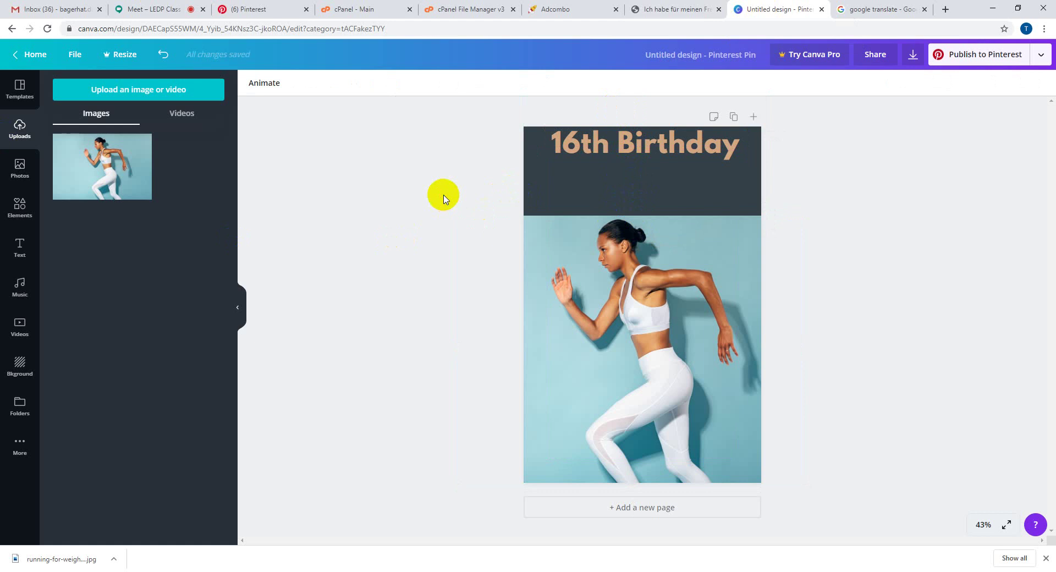
- Paste the German sentence over the 16th Birthday heading and widen the box to the page edges
{"action": "left_click", "coordinate": [606, 140]}
{"action": "left_click", "coordinate": [608, 138]}
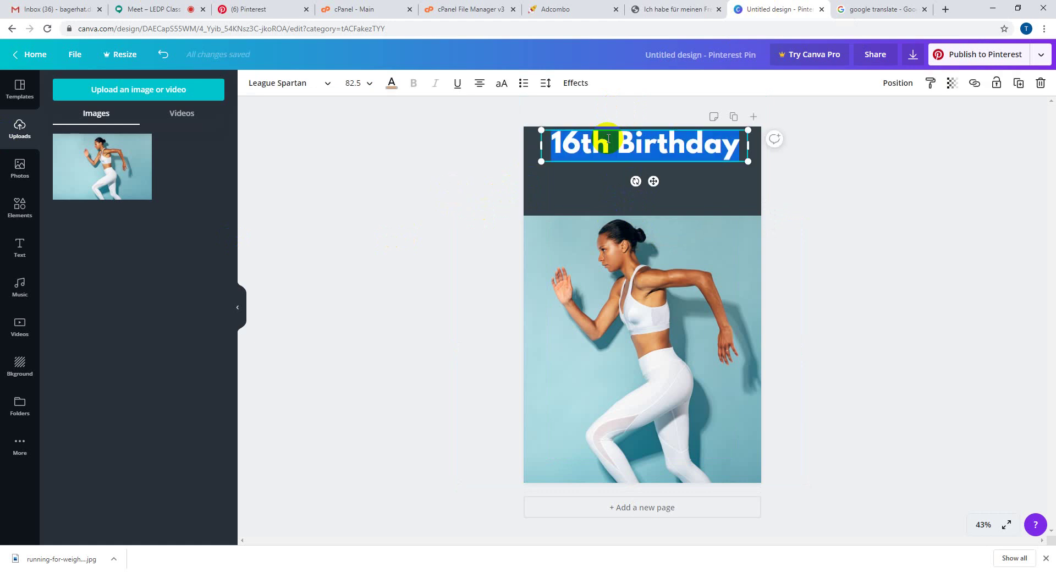
{"action": "key", "text": "ctrl+v"}
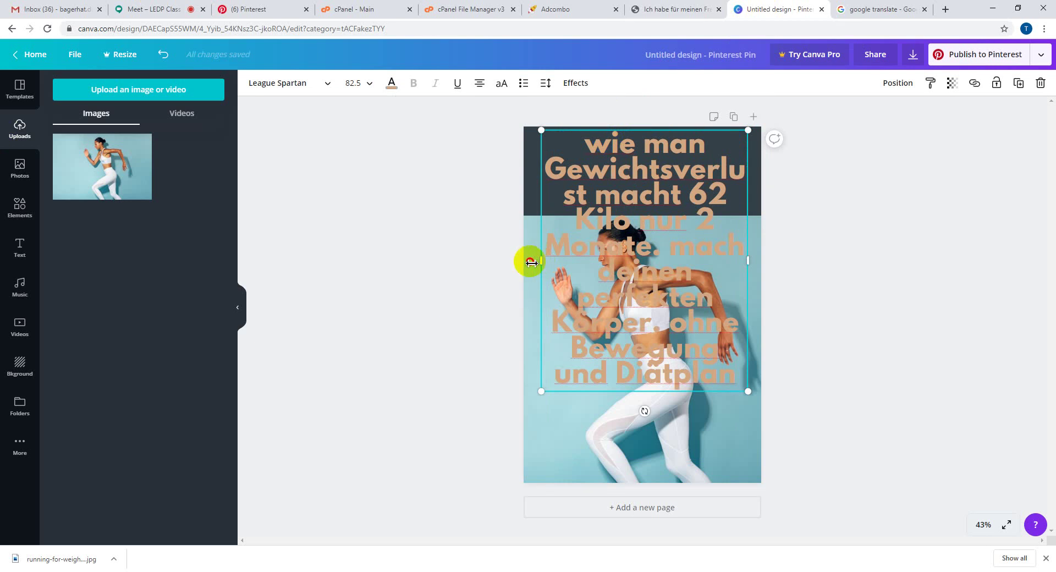
{"action": "left_click_drag", "start_coordinate": [530, 262], "coordinate": [523, 262]}
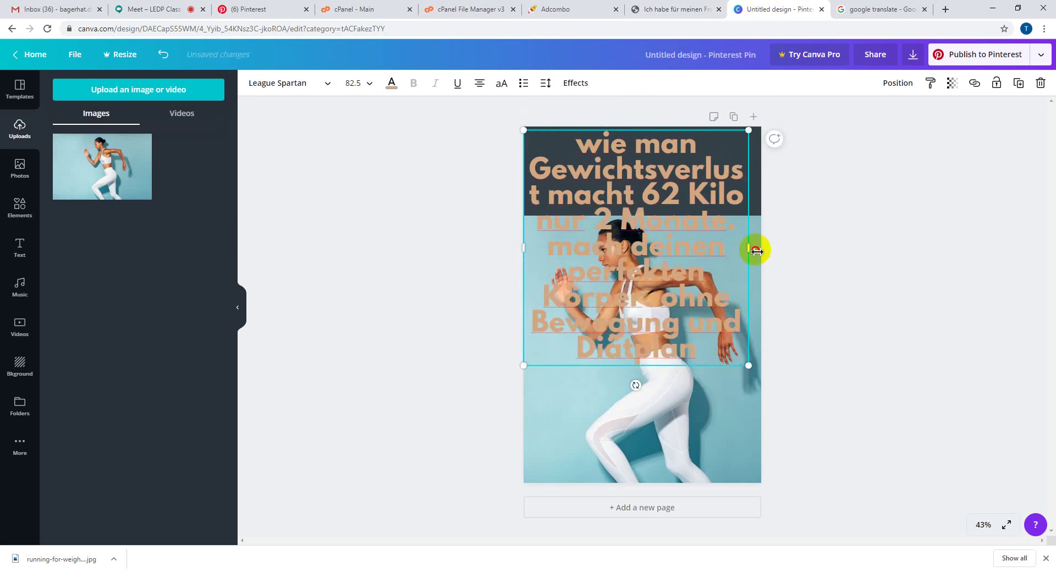
{"action": "left_click_drag", "start_coordinate": [756, 251], "coordinate": [761, 249]}
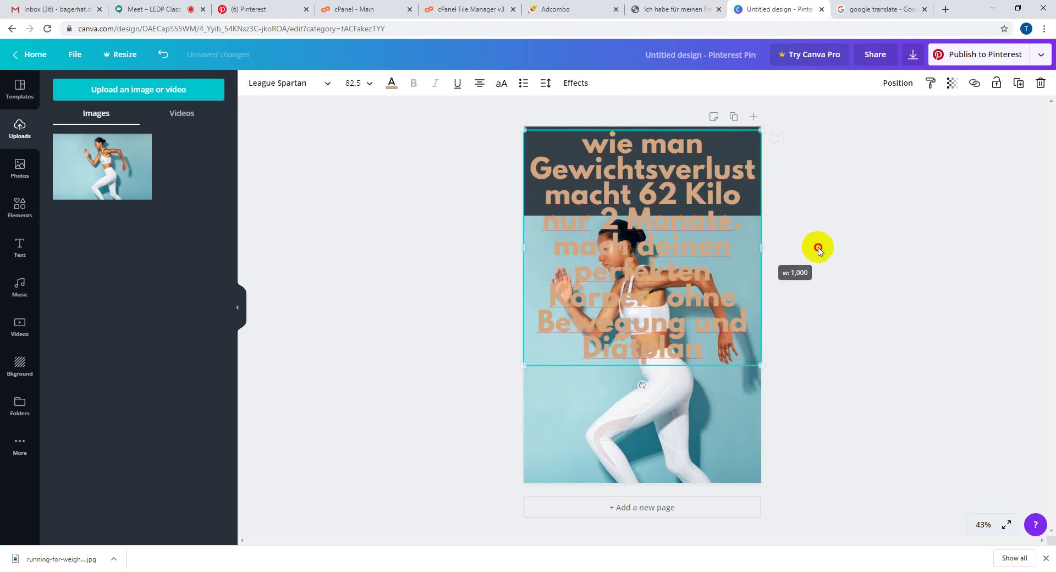
{"action": "left_click", "coordinate": [629, 250]}
{"action": "left_click_drag", "start_coordinate": [636, 170], "coordinate": [638, 170]}
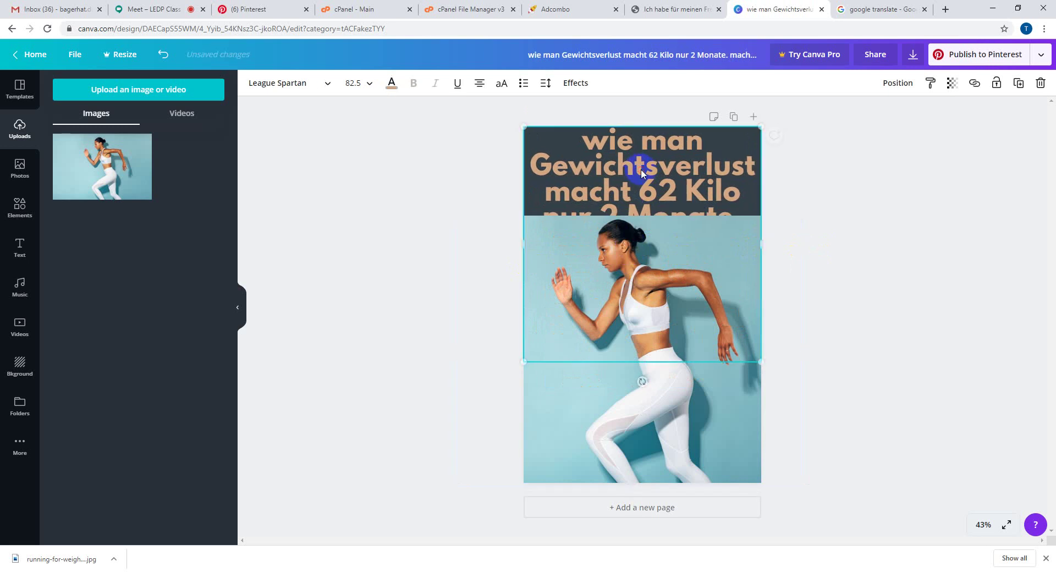
- Set the title text to font size 50 and move it aside
{"action": "double_click", "coordinate": [617, 226]}
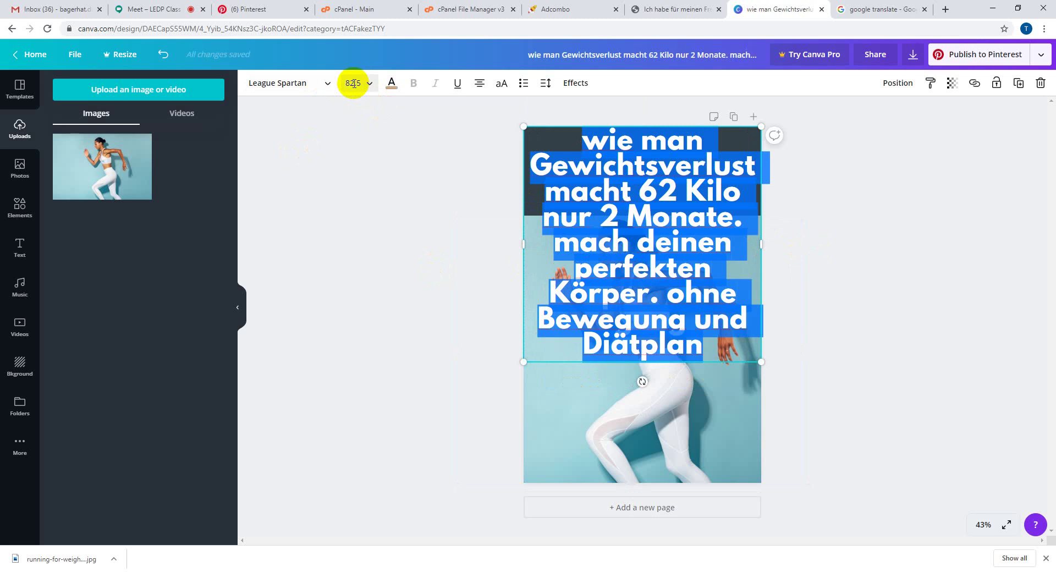
{"action": "left_click", "coordinate": [353, 83]}
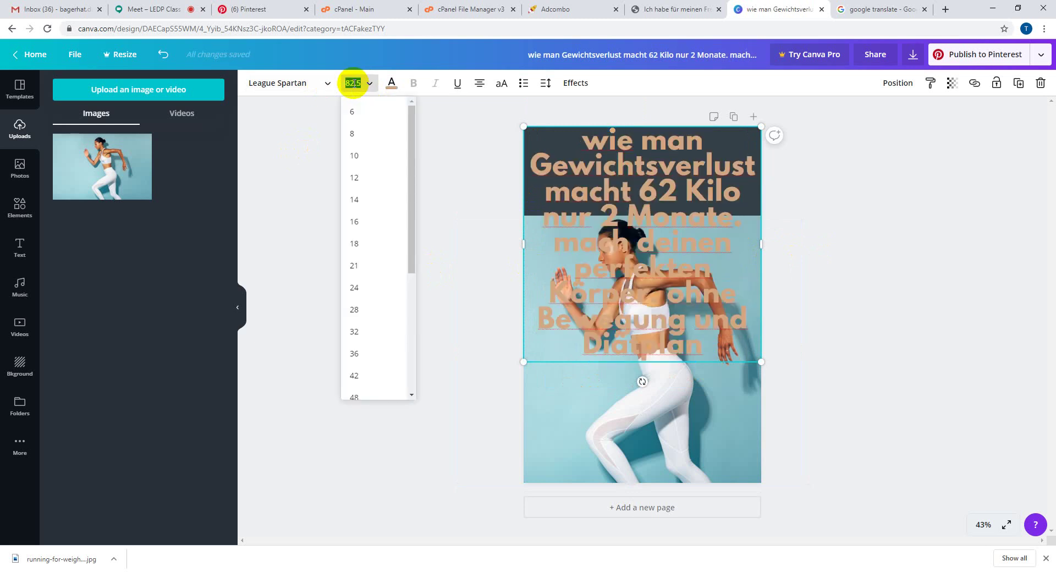
{"action": "type", "text": "50"}
{"action": "key", "text": "Return"}
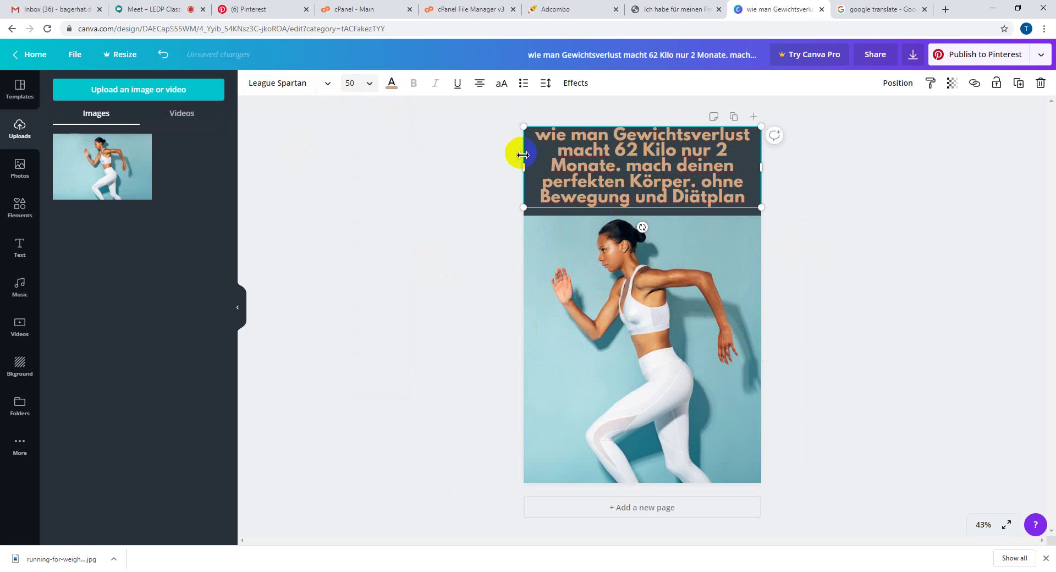
{"action": "left_click", "coordinate": [409, 181]}
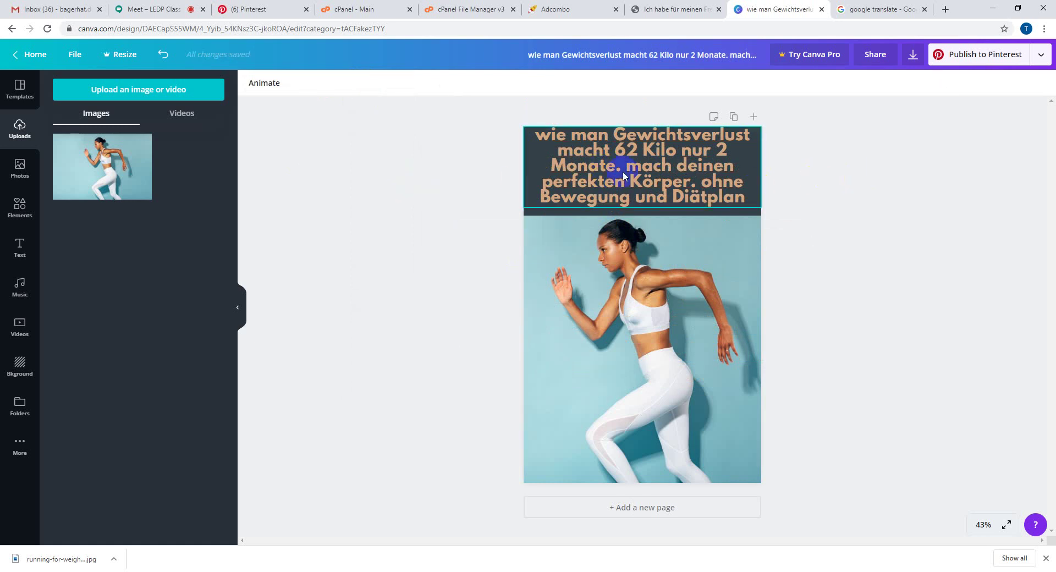
{"action": "left_click_drag", "start_coordinate": [618, 166], "coordinate": [719, 197]}
- Fill the top band with the photo's teal after trying grey, black, light blue and brown
{"action": "left_click", "coordinate": [552, 180]}
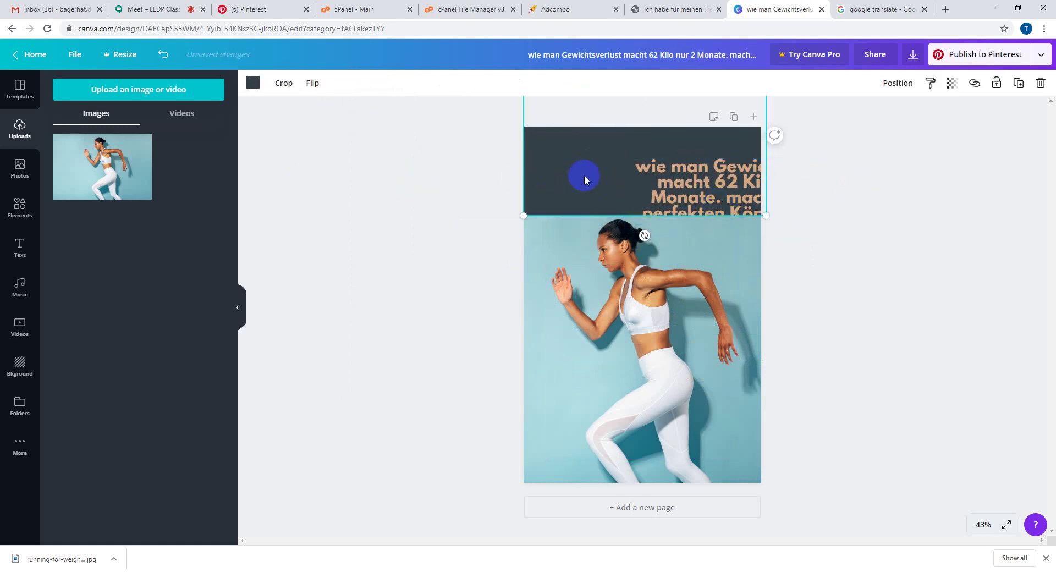
{"action": "left_click", "coordinate": [253, 83]}
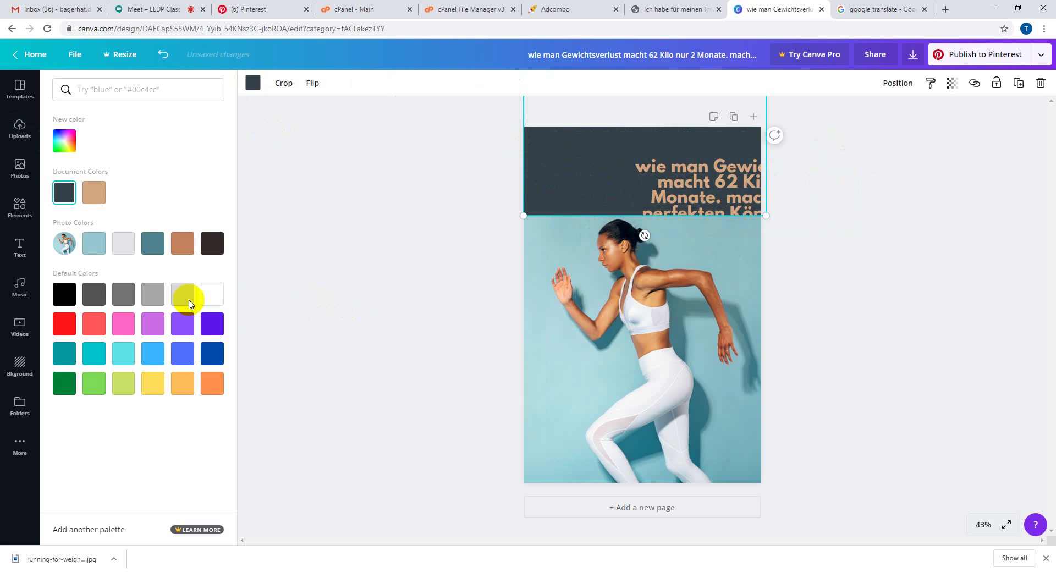
{"action": "left_click", "coordinate": [98, 306]}
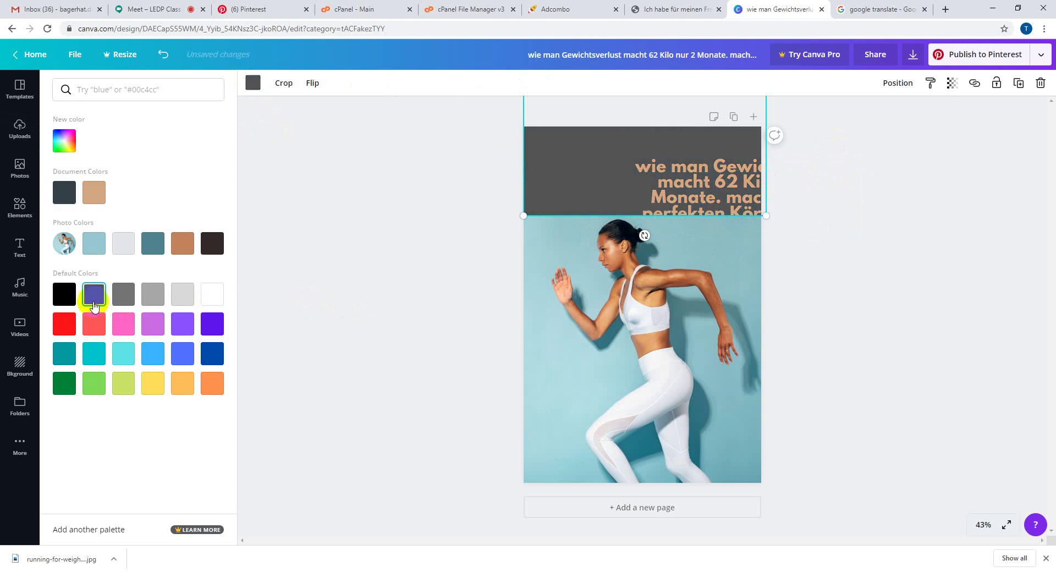
{"action": "left_click", "coordinate": [68, 301]}
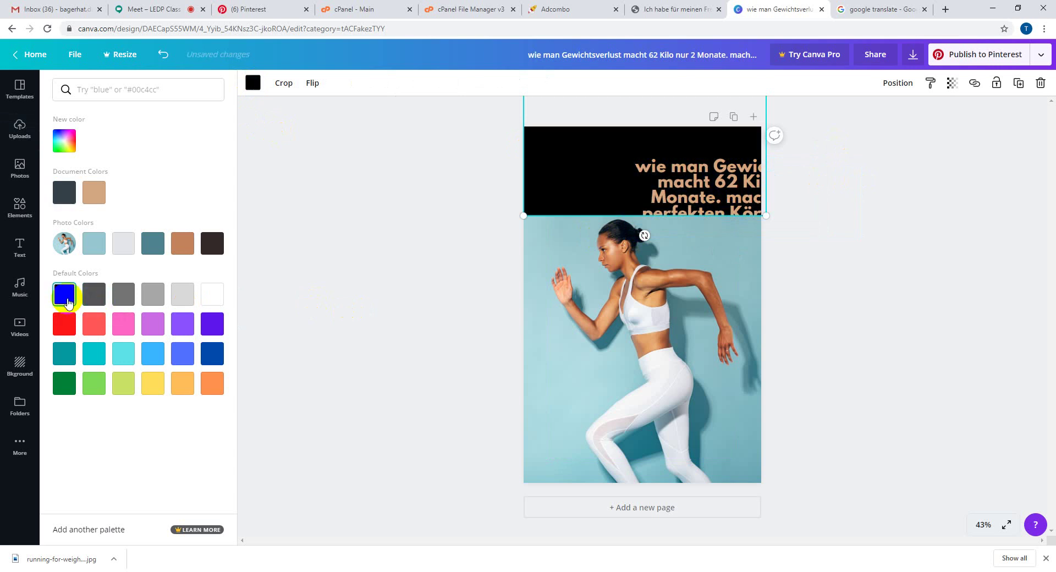
{"action": "left_click", "coordinate": [100, 297]}
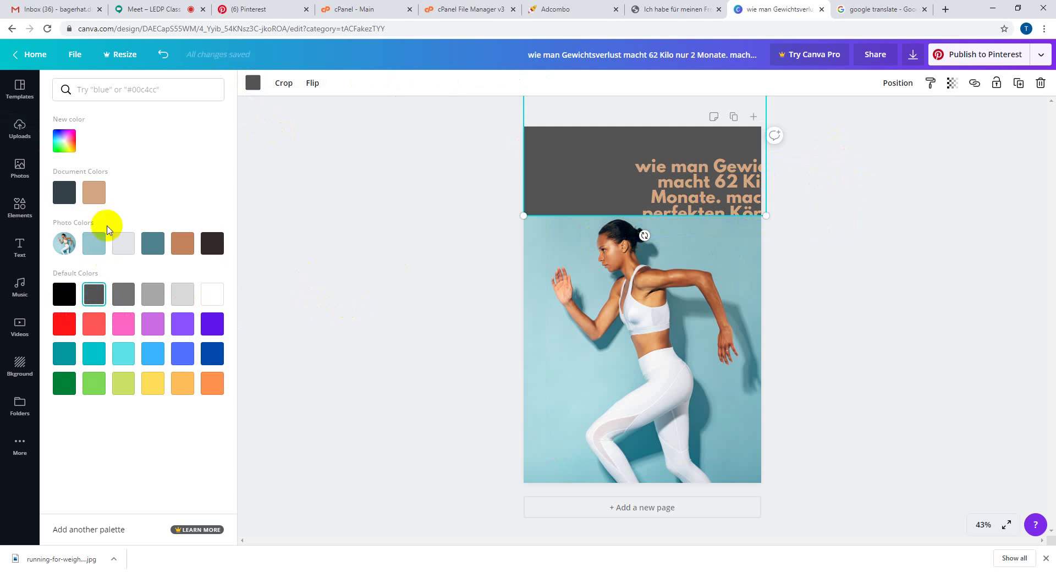
{"action": "left_click", "coordinate": [94, 244]}
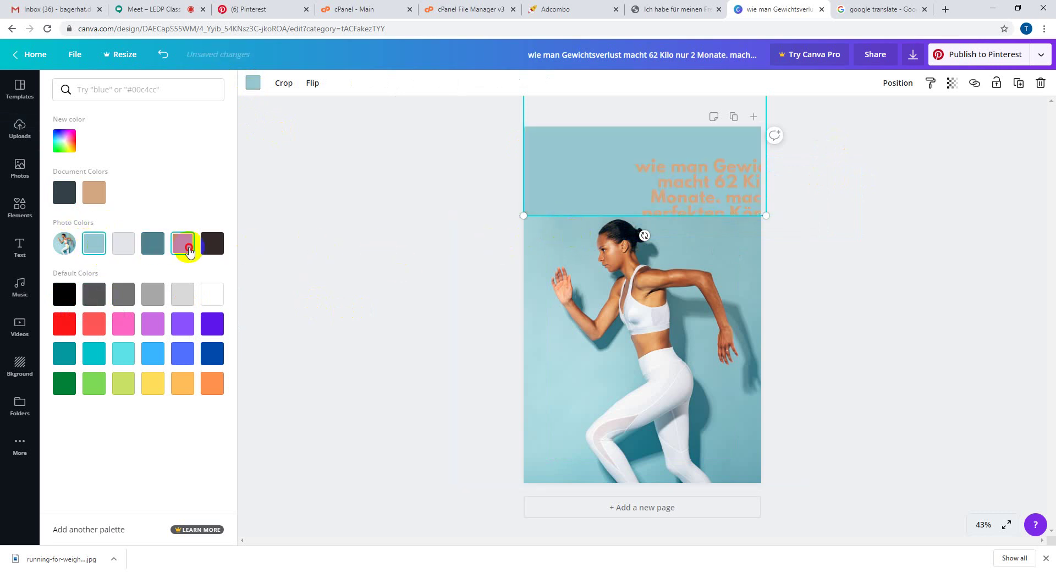
{"action": "left_click", "coordinate": [186, 248]}
{"action": "left_click", "coordinate": [157, 250]}
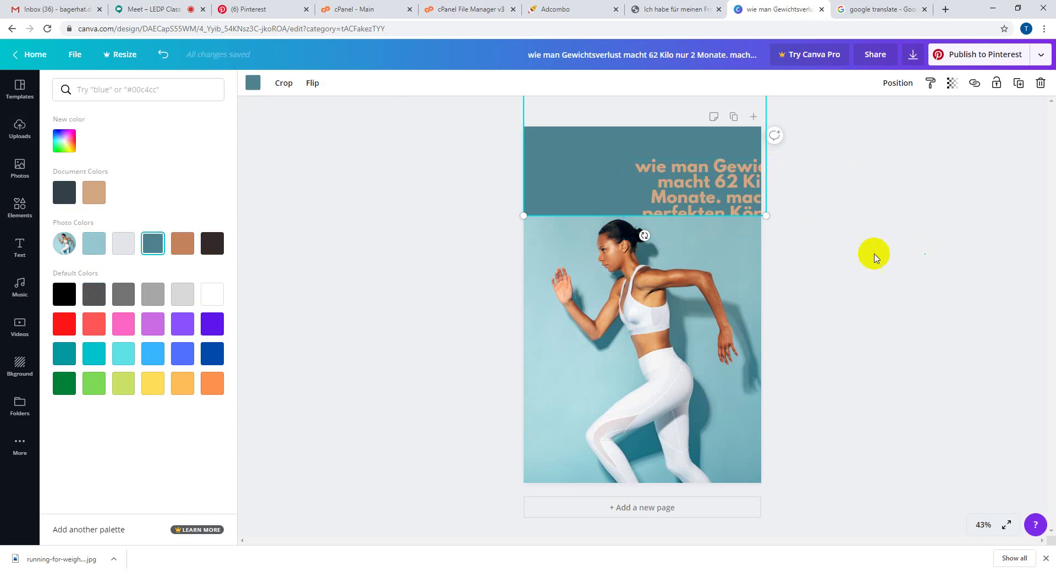
- Move the title back onto the band and make its text white
{"action": "left_click", "coordinate": [735, 201]}
{"action": "left_click_drag", "start_coordinate": [735, 200], "coordinate": [634, 165]}
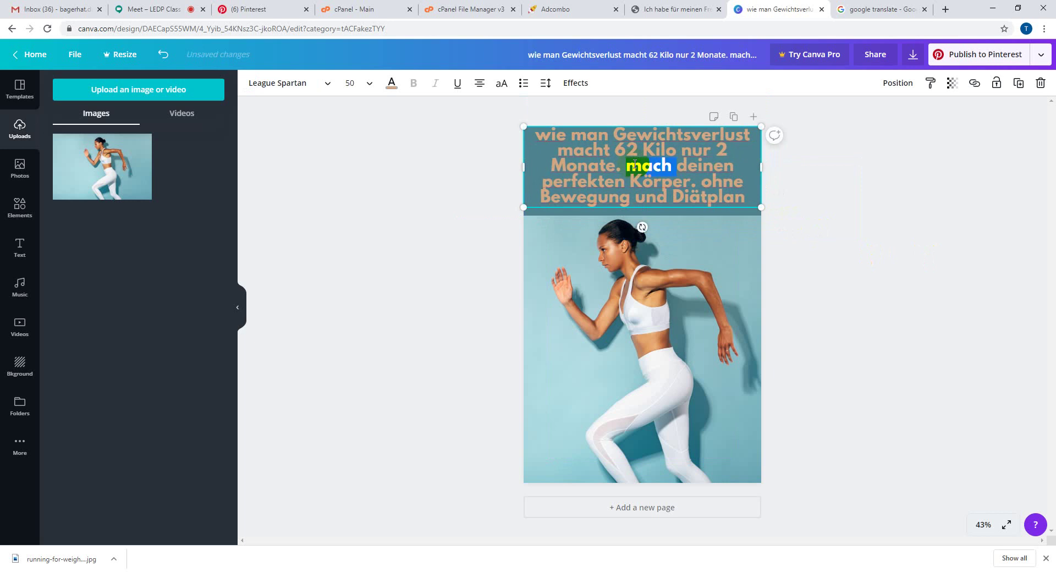
{"action": "triple_click", "coordinate": [634, 165]}
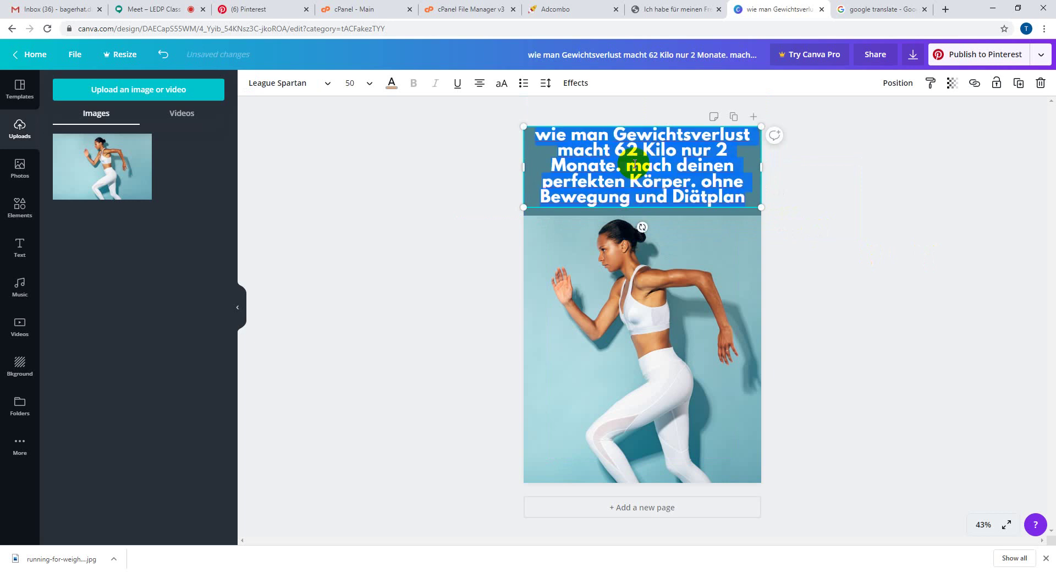
{"action": "left_click", "coordinate": [392, 83]}
{"action": "left_click", "coordinate": [216, 295]}
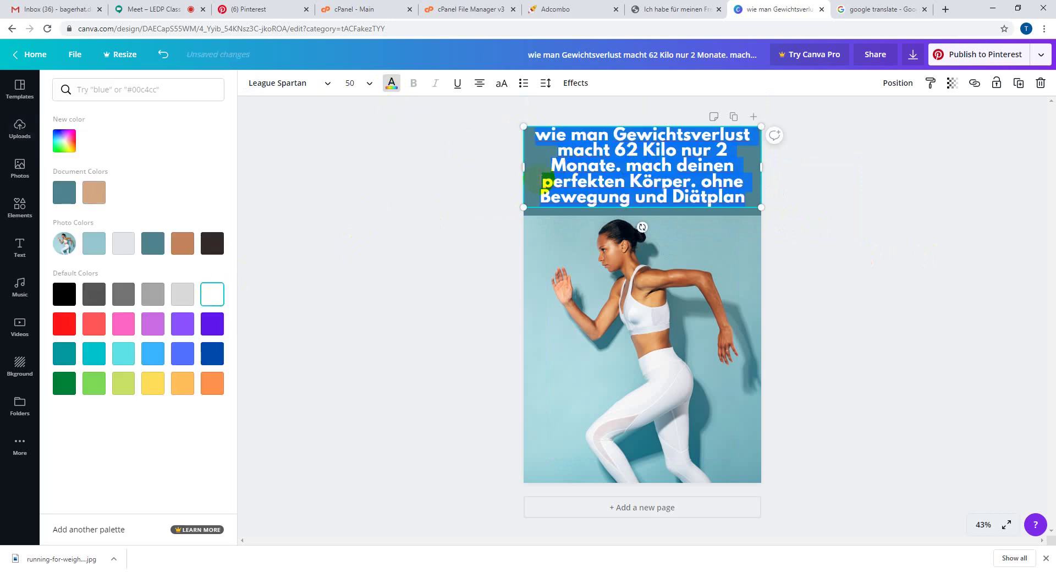
{"action": "left_click", "coordinate": [562, 180]}
{"action": "left_click", "coordinate": [1006, 237]}
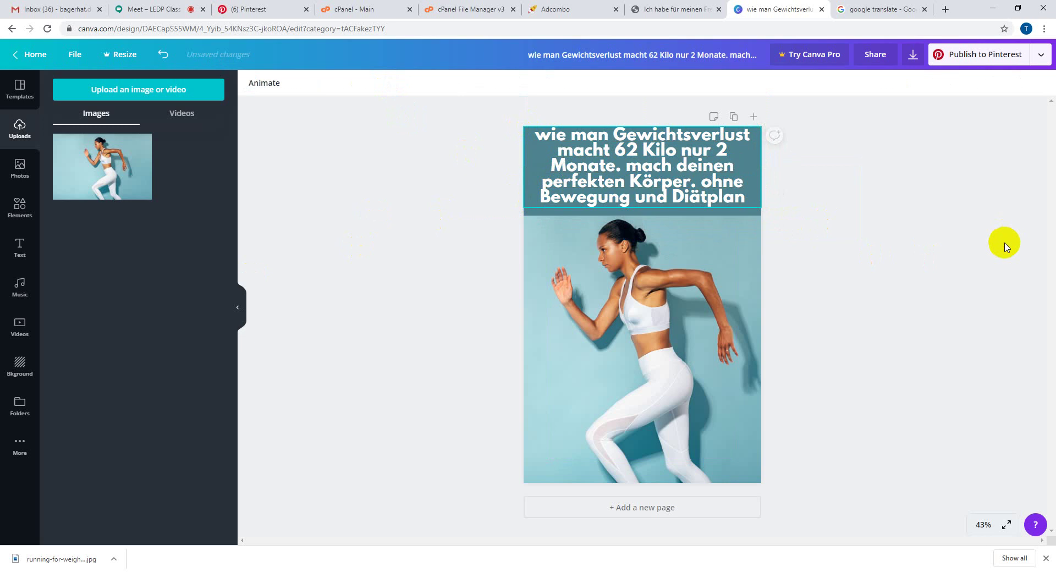
{"action": "double_click", "coordinate": [631, 178]}
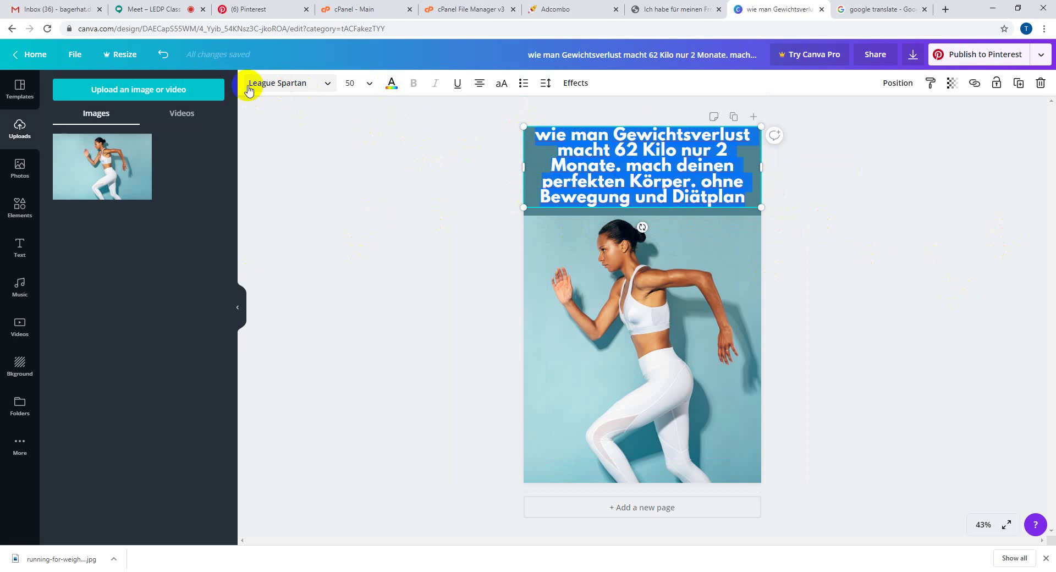
- Change the headline font to Amaranth
{"action": "left_click", "coordinate": [299, 88]}
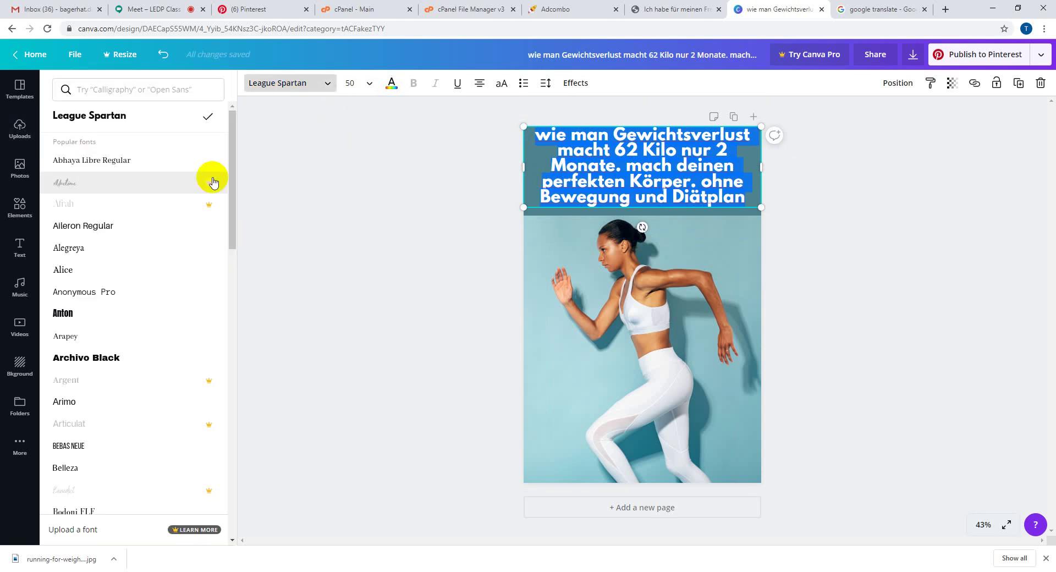
{"action": "scroll", "coordinate": [131, 343], "scroll_direction": "down", "scroll_amount": 2}
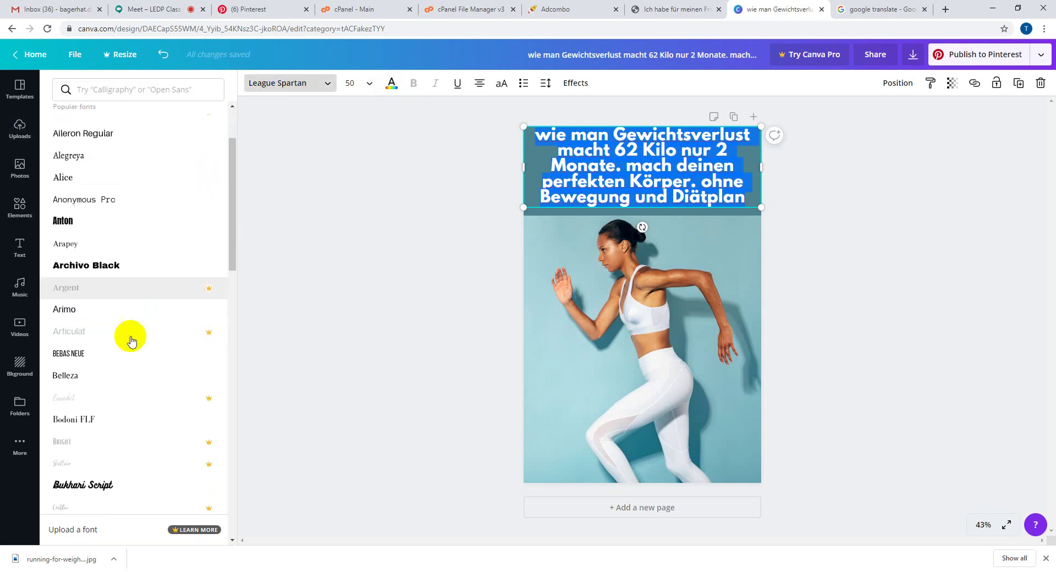
{"action": "scroll", "coordinate": [131, 341], "scroll_direction": "down", "scroll_amount": 8}
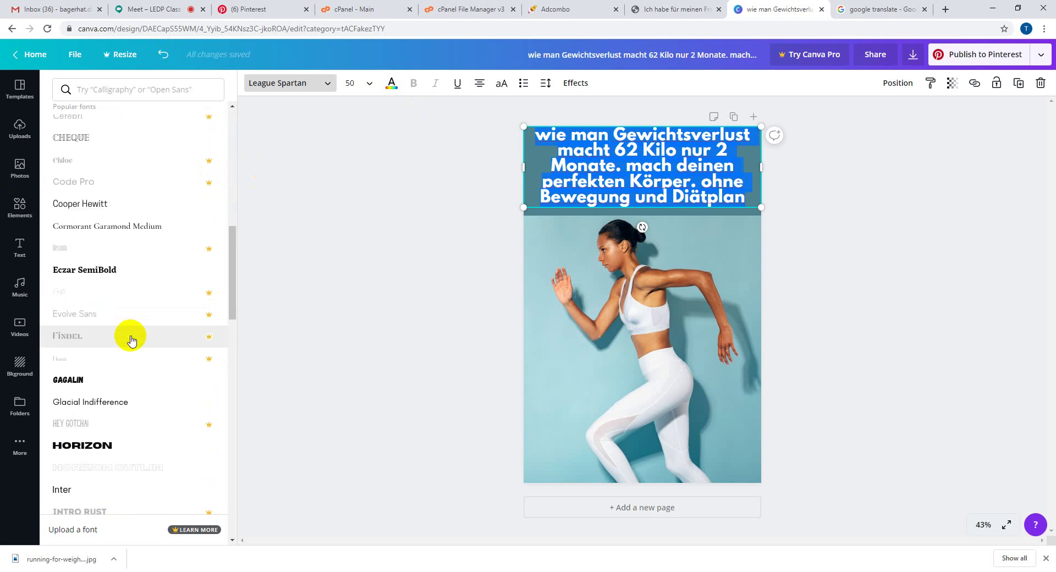
{"action": "scroll", "coordinate": [131, 341], "scroll_direction": "down", "scroll_amount": 8}
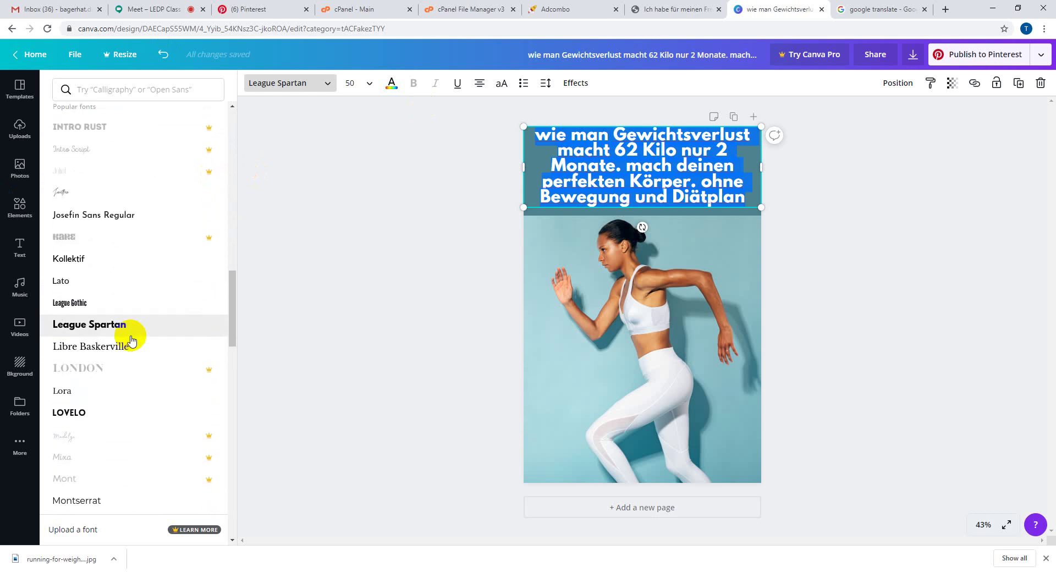
{"action": "scroll", "coordinate": [141, 340], "scroll_direction": "down", "scroll_amount": 8}
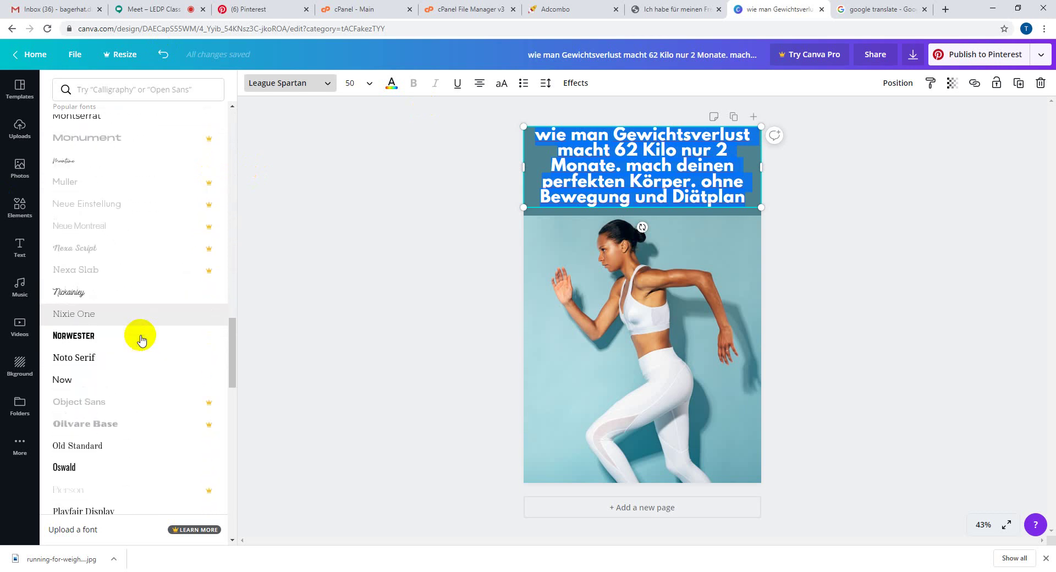
{"action": "scroll", "coordinate": [141, 340], "scroll_direction": "down", "scroll_amount": 8}
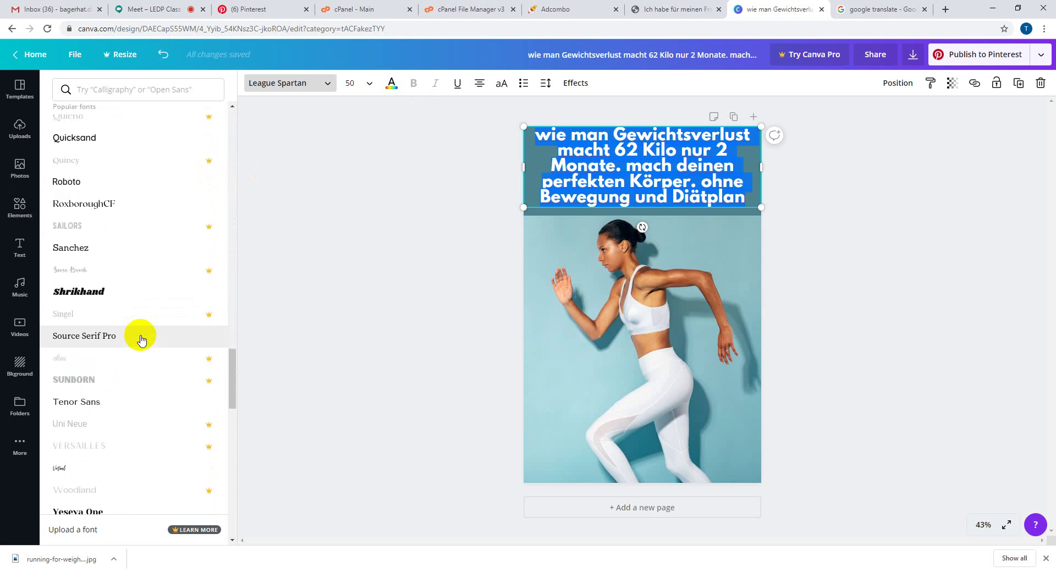
{"action": "scroll", "coordinate": [141, 340], "scroll_direction": "down", "scroll_amount": 5}
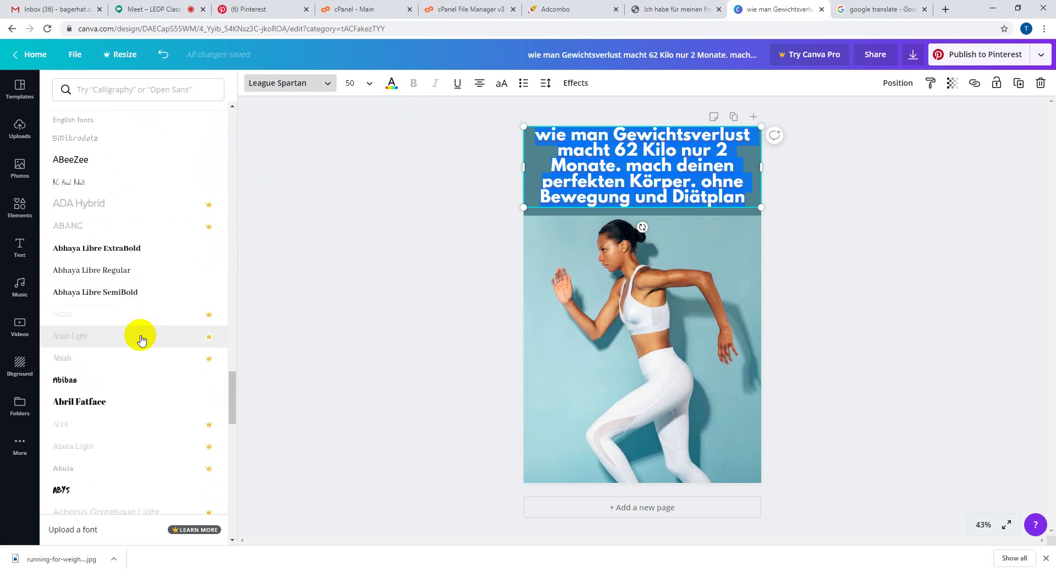
{"action": "scroll", "coordinate": [141, 340], "scroll_direction": "down", "scroll_amount": 3}
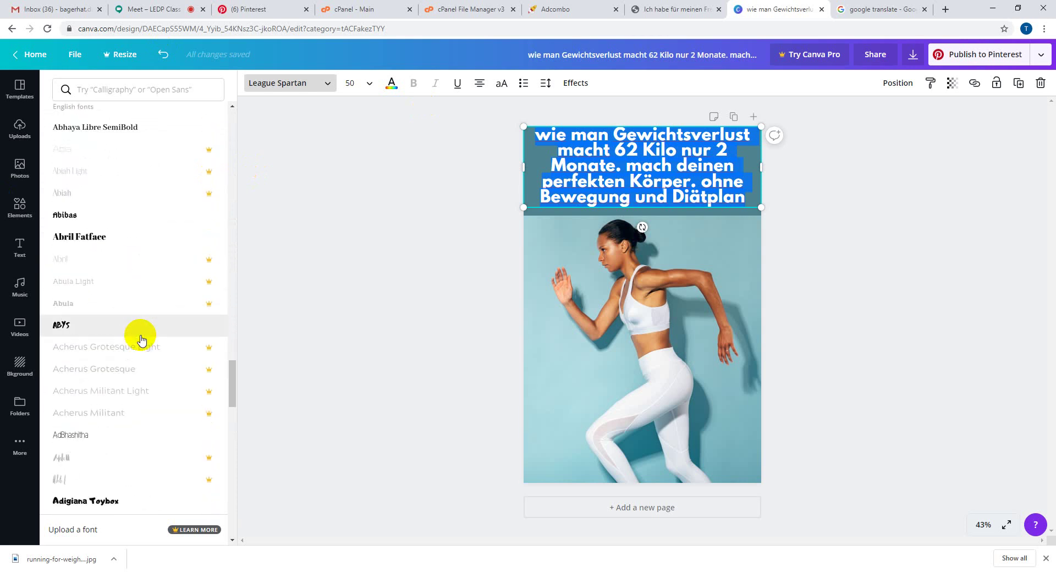
{"action": "scroll", "coordinate": [141, 340], "scroll_direction": "down", "scroll_amount": 10}
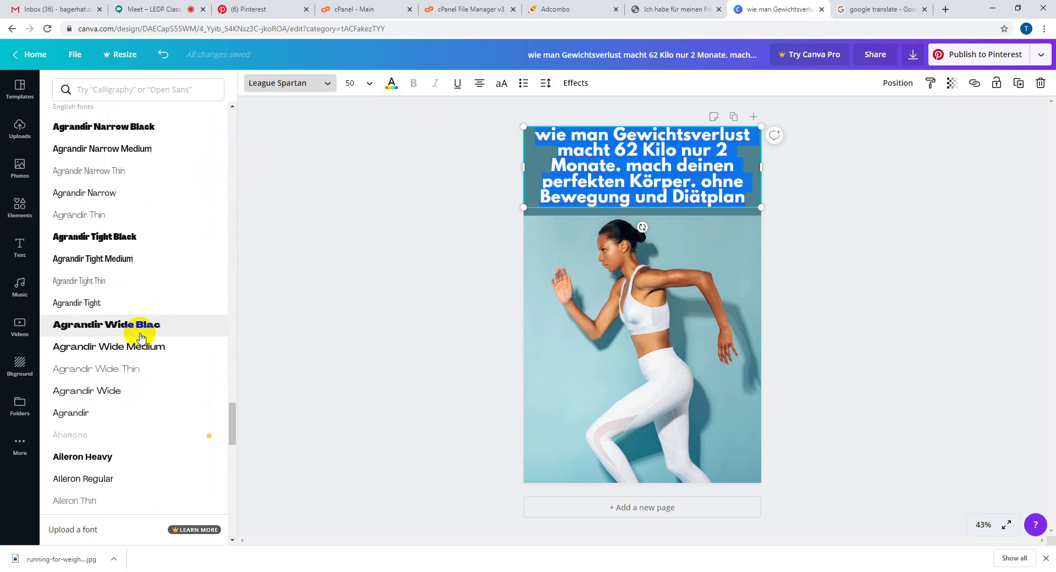
{"action": "scroll", "coordinate": [140, 337], "scroll_direction": "down", "scroll_amount": 4}
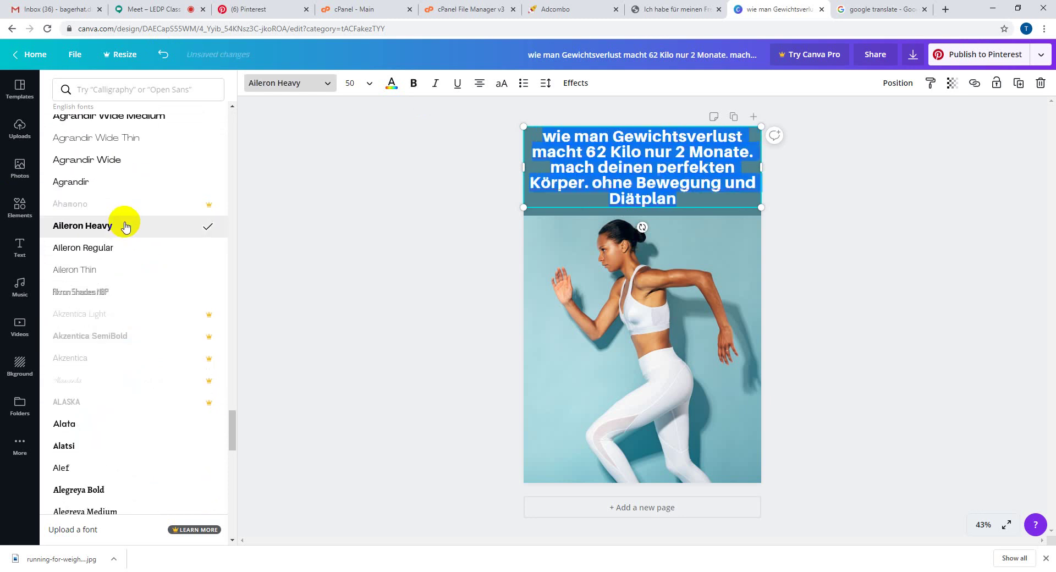
{"action": "left_click", "coordinate": [614, 174]}
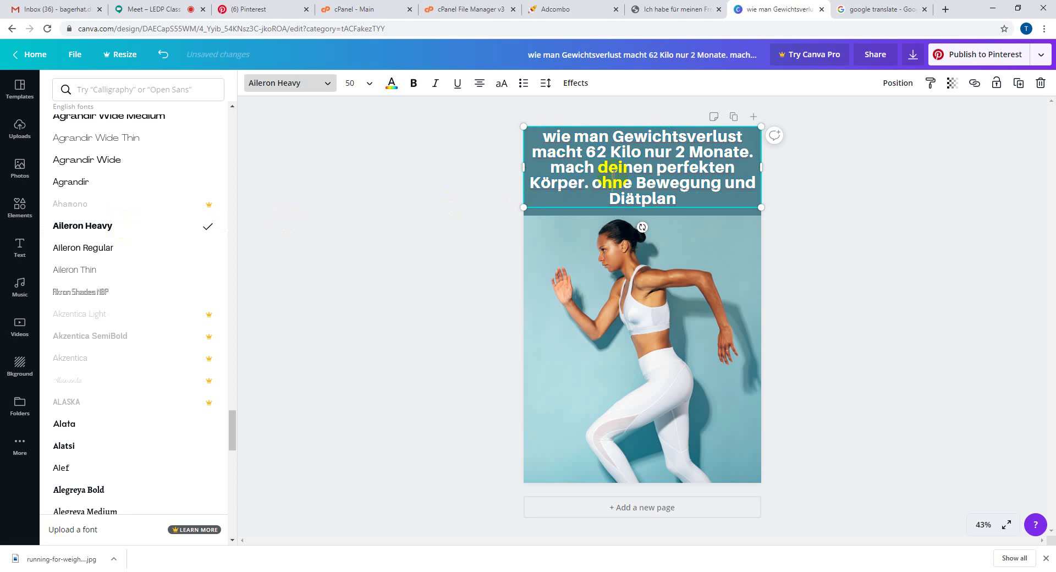
{"action": "left_click", "coordinate": [556, 190]}
{"action": "key", "text": "ctrl+a"}
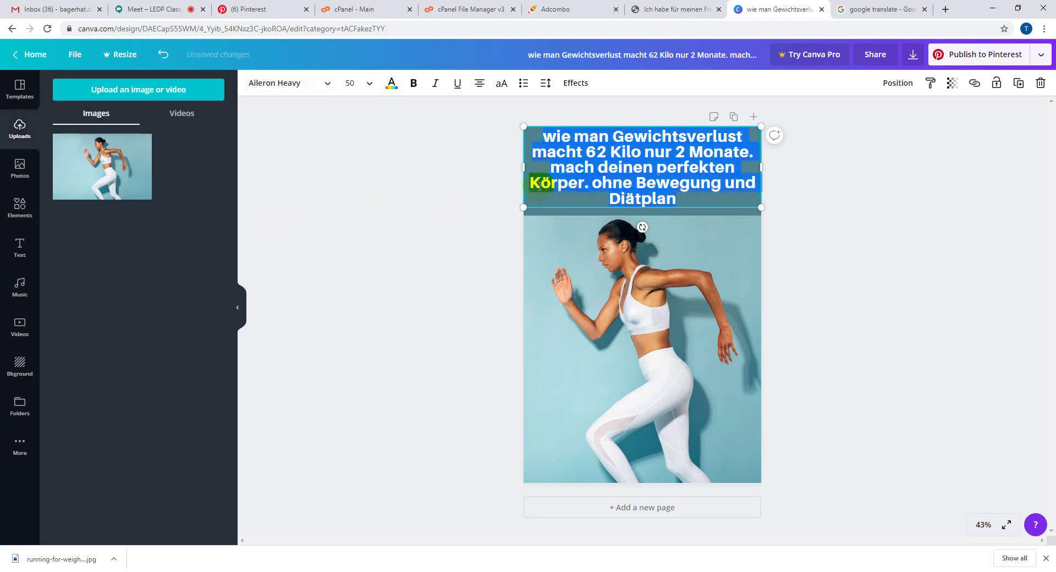
{"action": "left_click", "coordinate": [295, 85]}
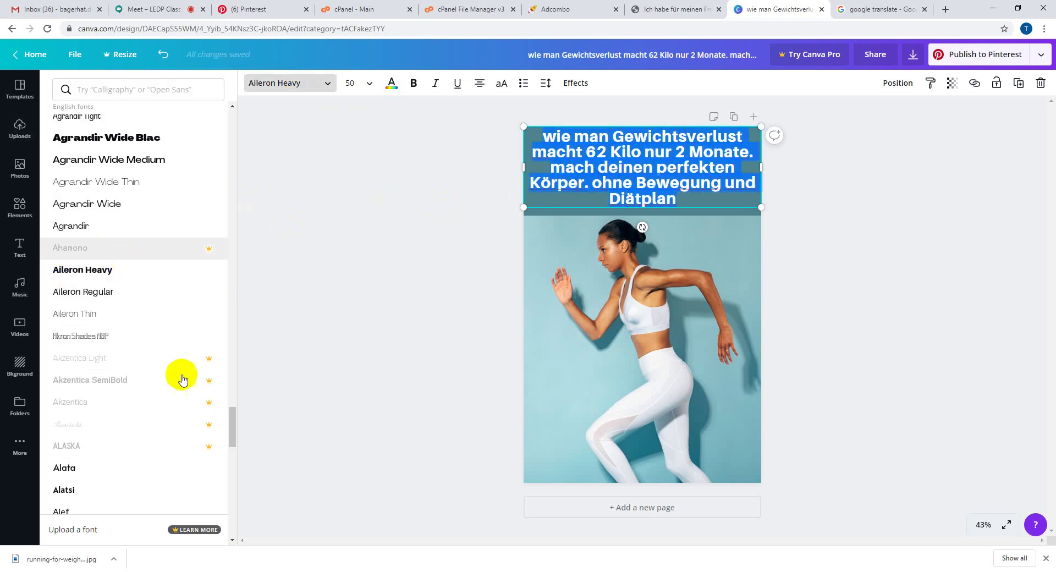
{"action": "left_click", "coordinate": [238, 456]}
{"action": "left_click_drag", "start_coordinate": [238, 457], "coordinate": [233, 487]}
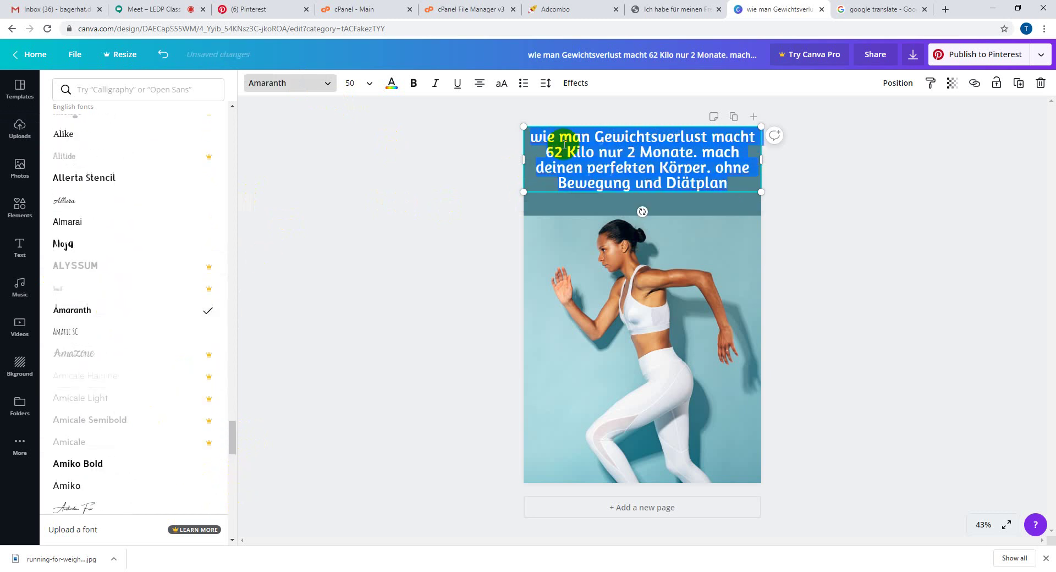
- Make the headline bold at size 58 and nudge it slightly upward
{"action": "left_click", "coordinate": [602, 166]}
{"action": "left_click", "coordinate": [633, 166]}
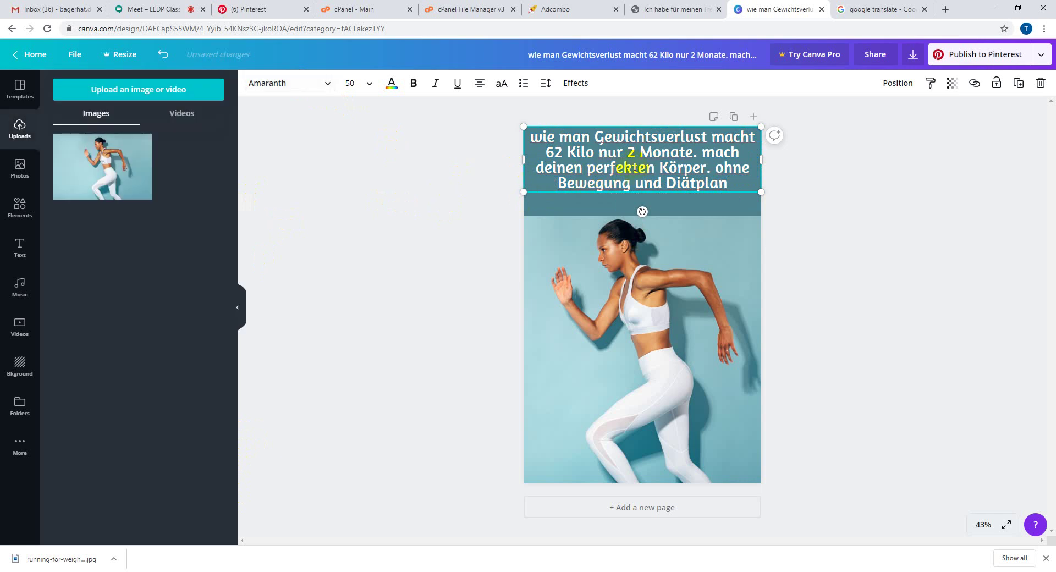
{"action": "triple_click", "coordinate": [637, 163]}
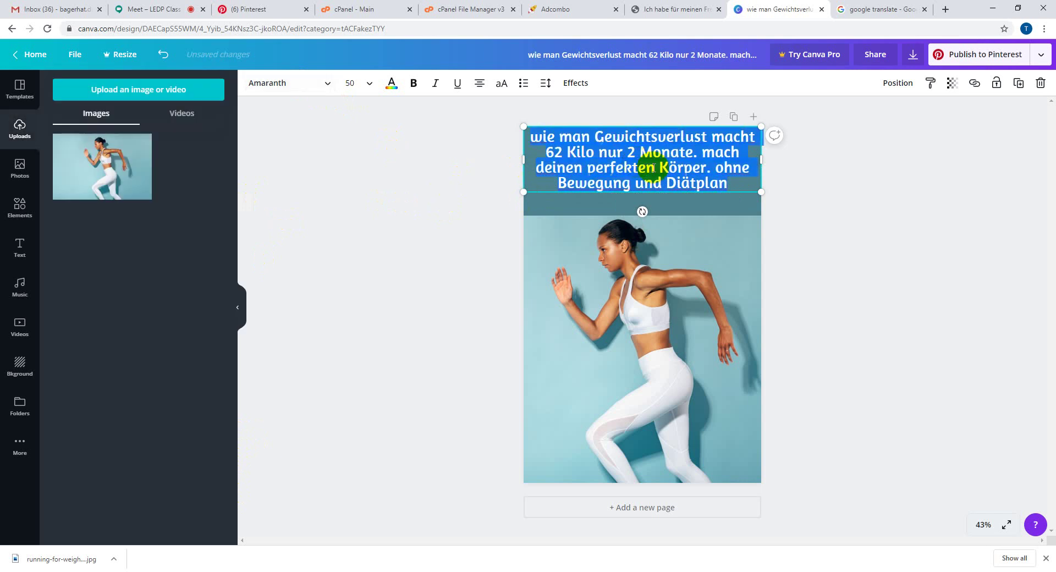
{"action": "left_click", "coordinate": [414, 83]}
{"action": "left_click", "coordinate": [356, 86]}
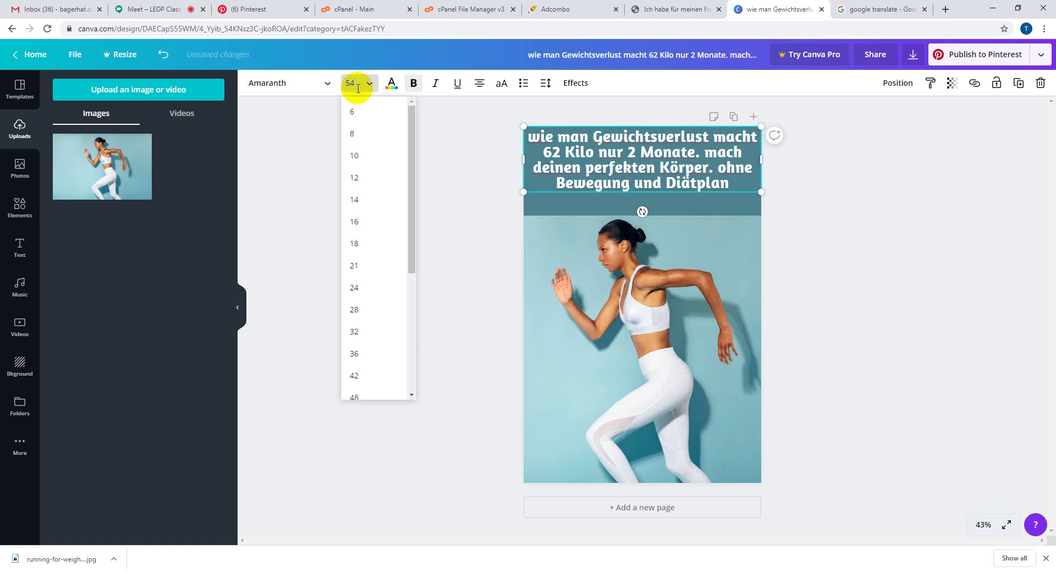
{"action": "key", "text": "Return"}
{"action": "left_click", "coordinate": [360, 88]}
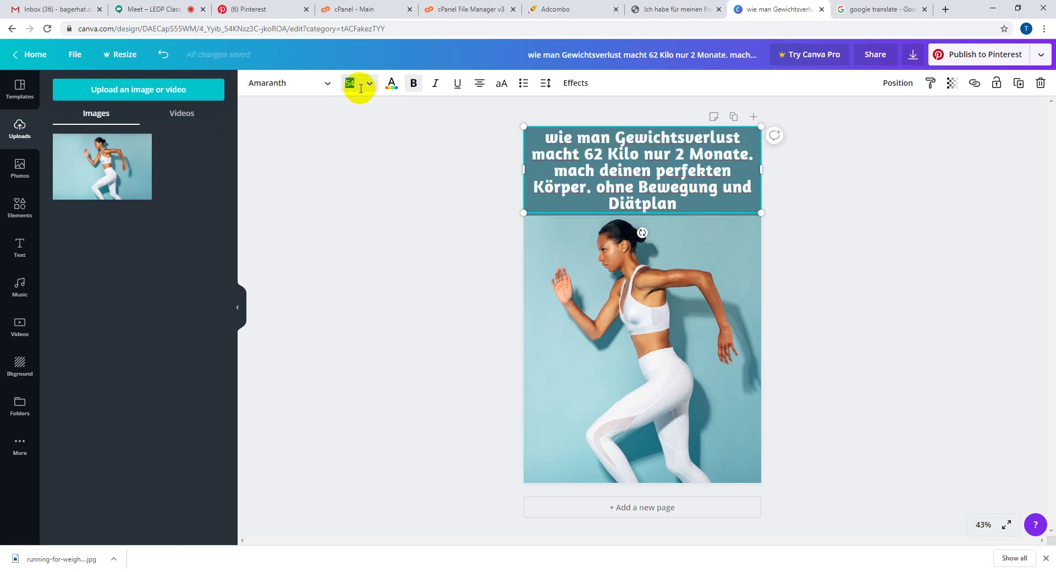
{"action": "type", "text": "58"}
{"action": "key", "text": "Return"}
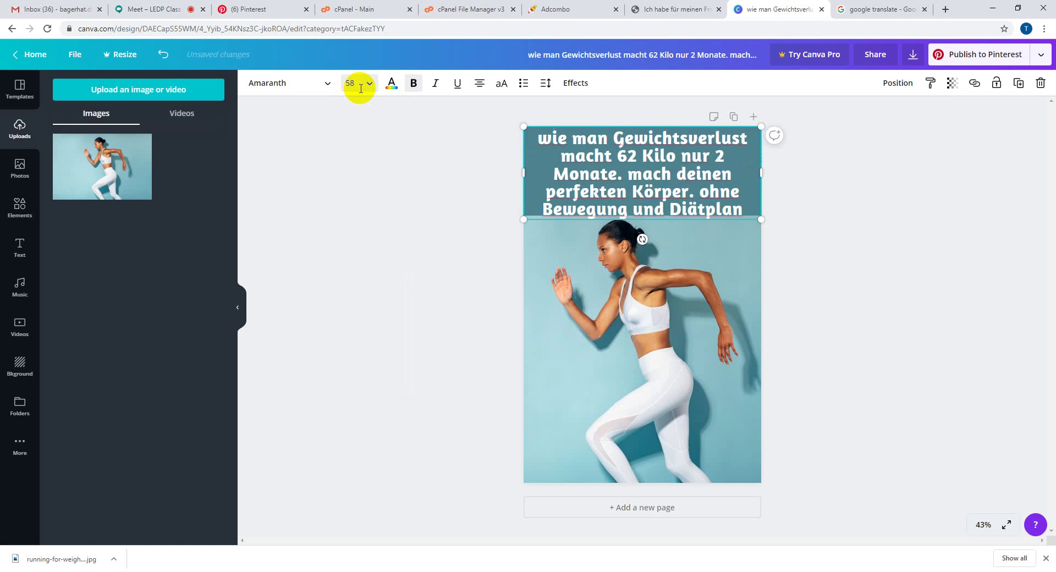
{"action": "left_click", "coordinate": [371, 156]}
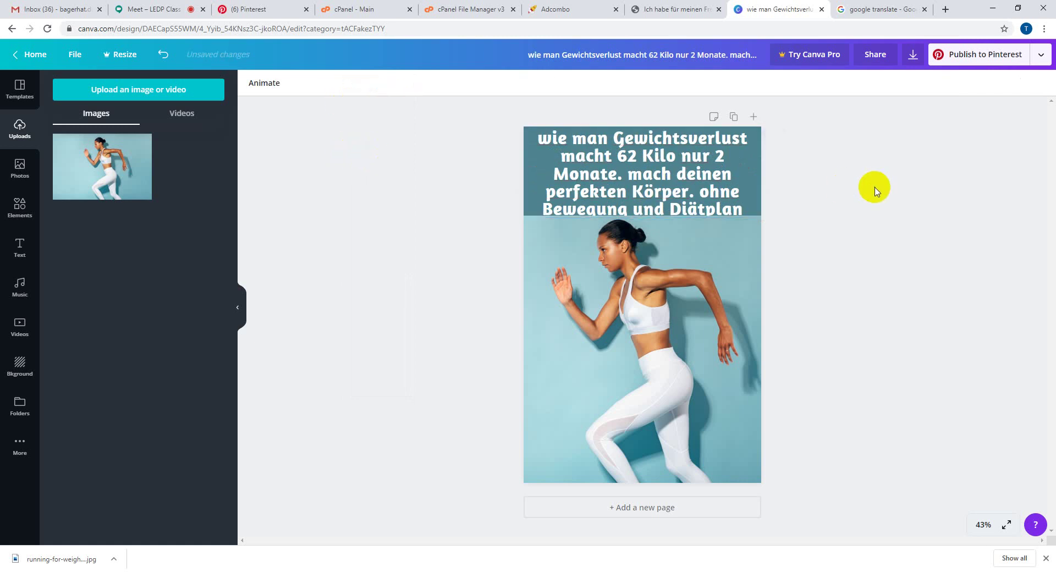
{"action": "left_click_drag", "start_coordinate": [665, 195], "coordinate": [665, 189]}
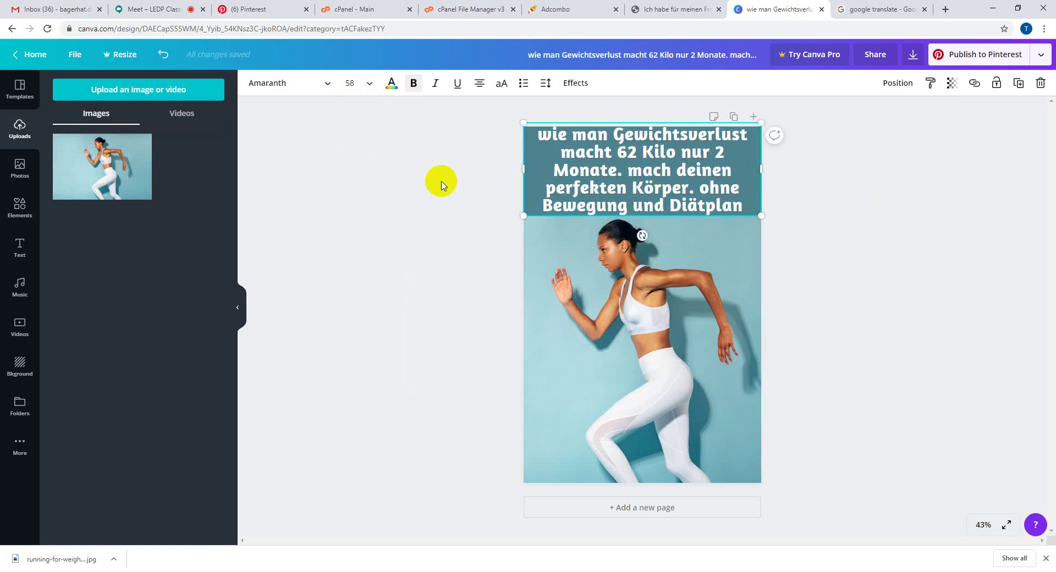
{"action": "left_click", "coordinate": [460, 172]}
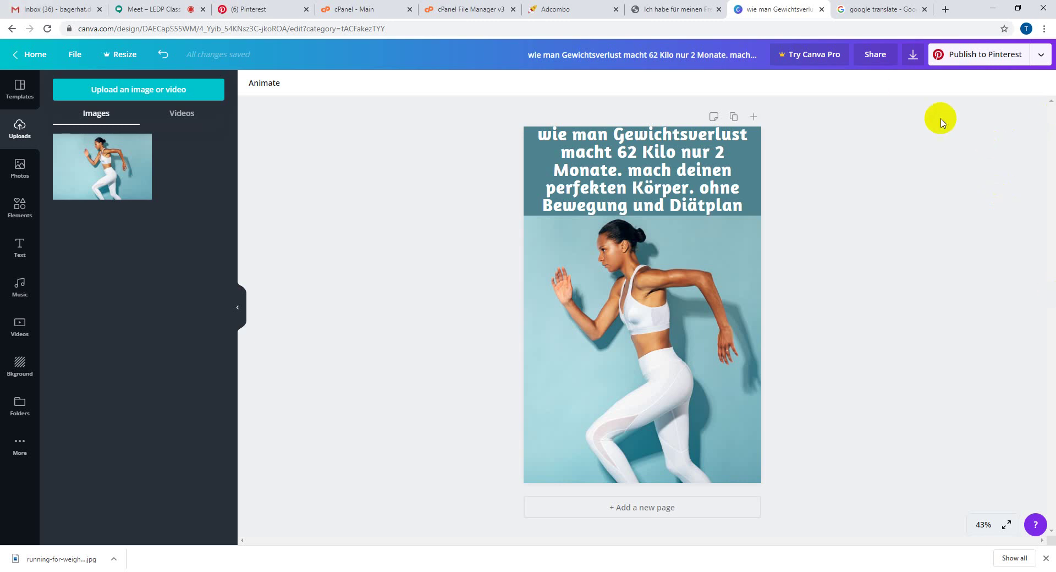
- Download the pin as a JPG file and dismiss the 'You saved your design!' confirmation
{"action": "left_click", "coordinate": [913, 62]}
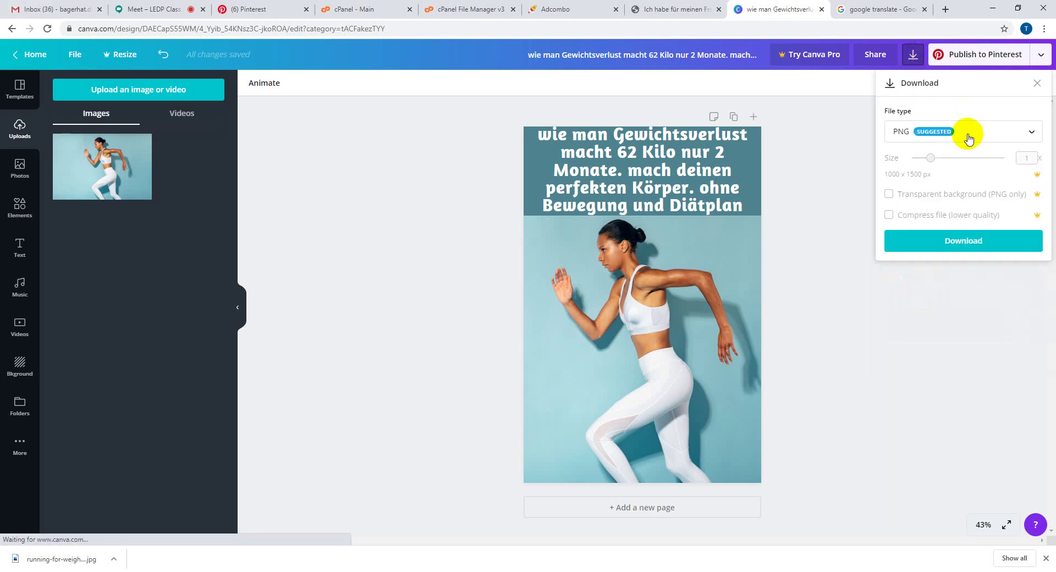
{"action": "left_click", "coordinate": [979, 133]}
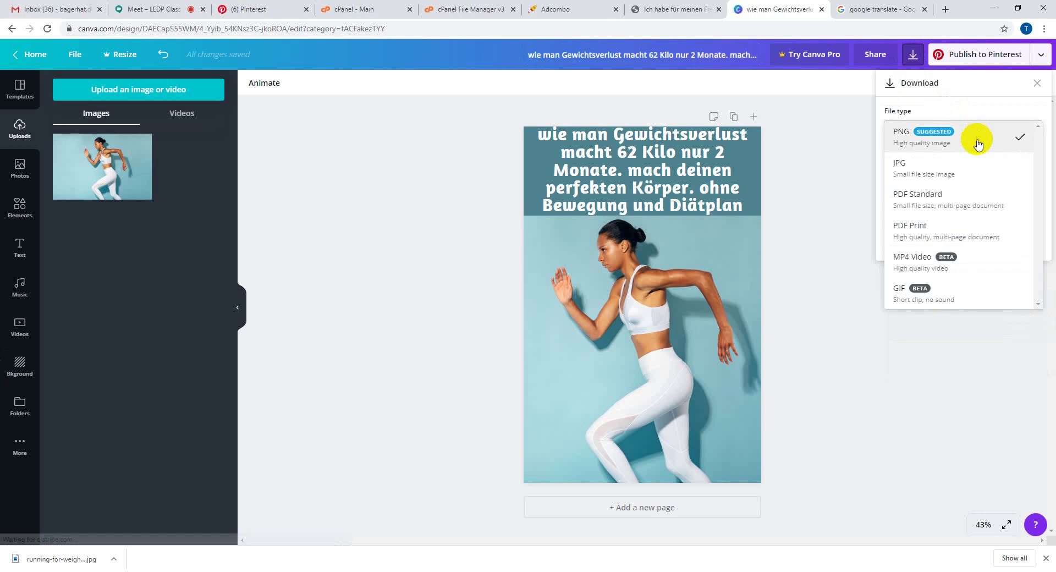
{"action": "left_click", "coordinate": [964, 174]}
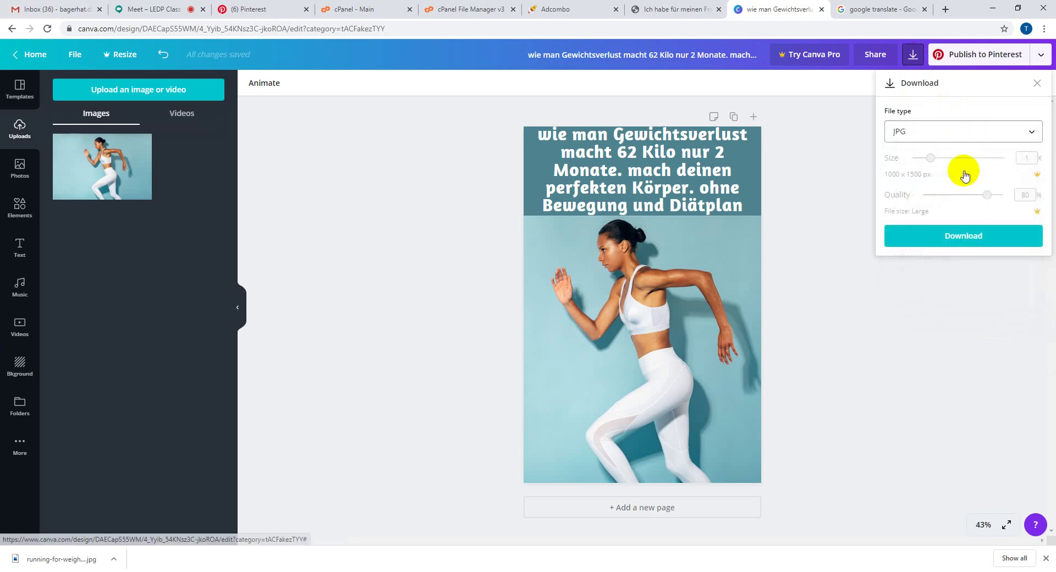
{"action": "left_click", "coordinate": [964, 236]}
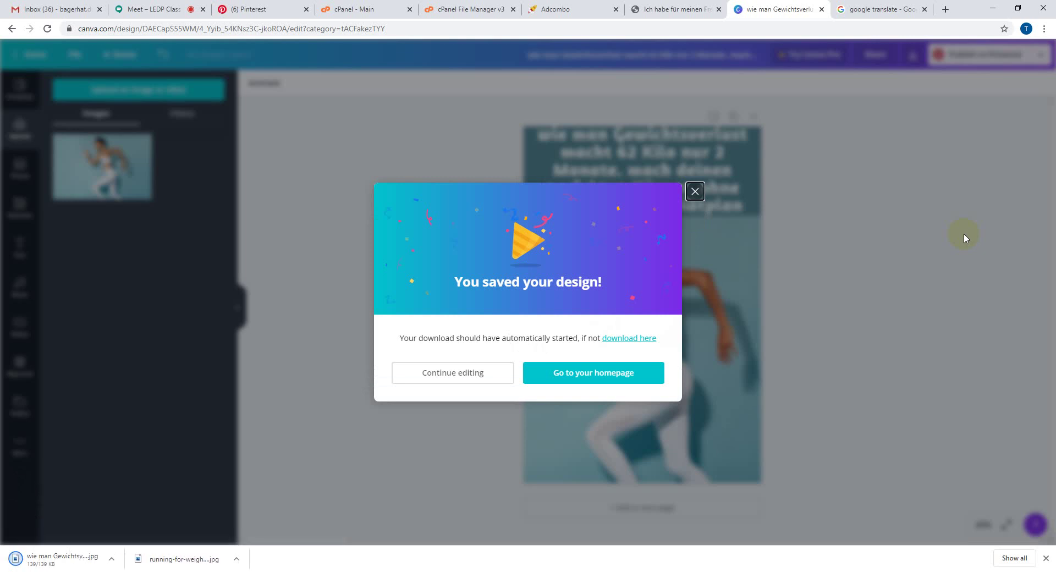
{"action": "left_click", "coordinate": [76, 566]}
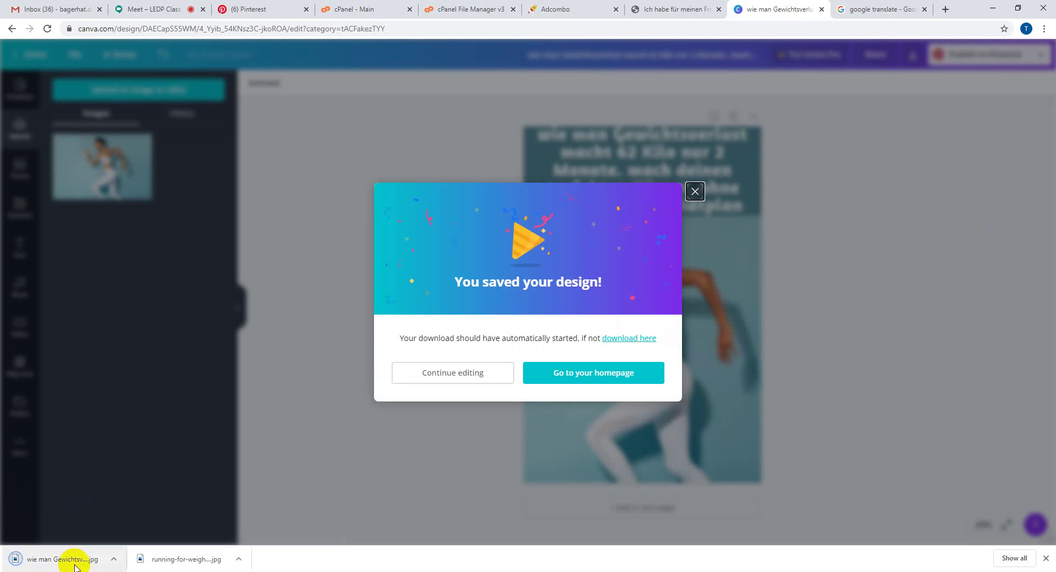
{"action": "left_click", "coordinate": [860, 301]}
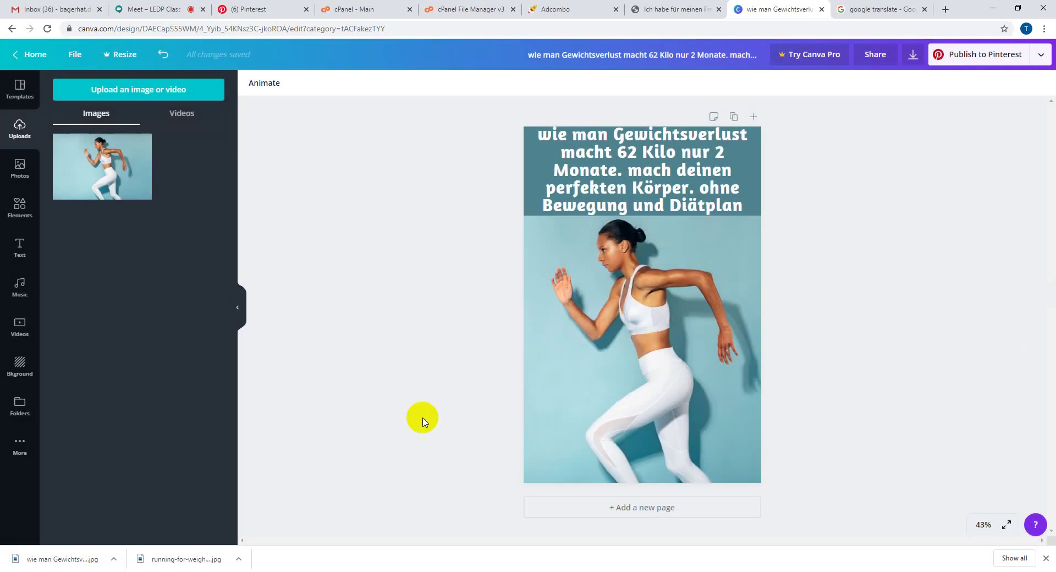
- Start a new Pinterest pin and upload the exported 'wie man Gewichtsverlust' image from Downloads
{"action": "left_click", "coordinate": [290, 7]}
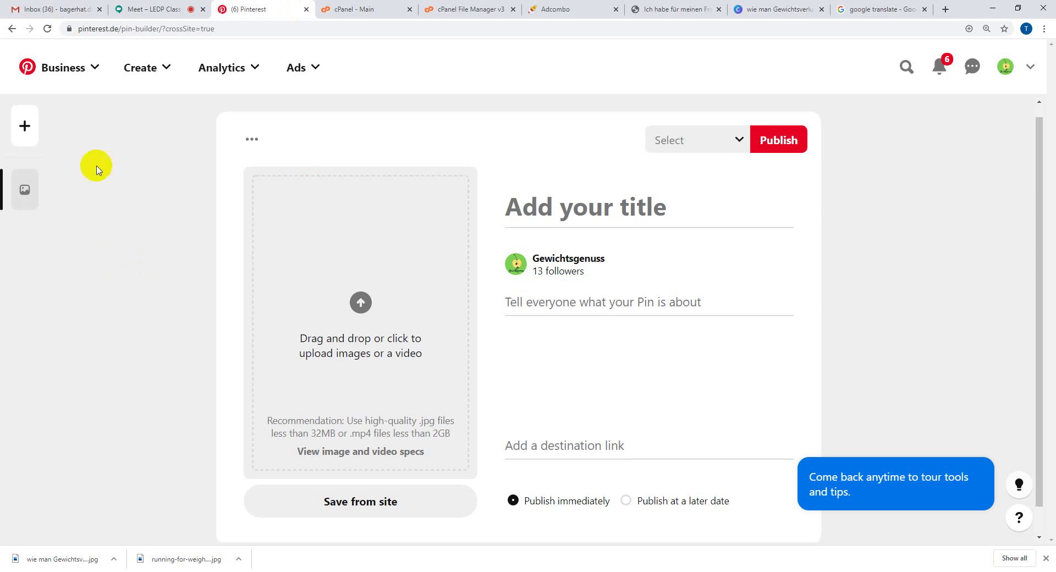
{"action": "left_click", "coordinate": [47, 30]}
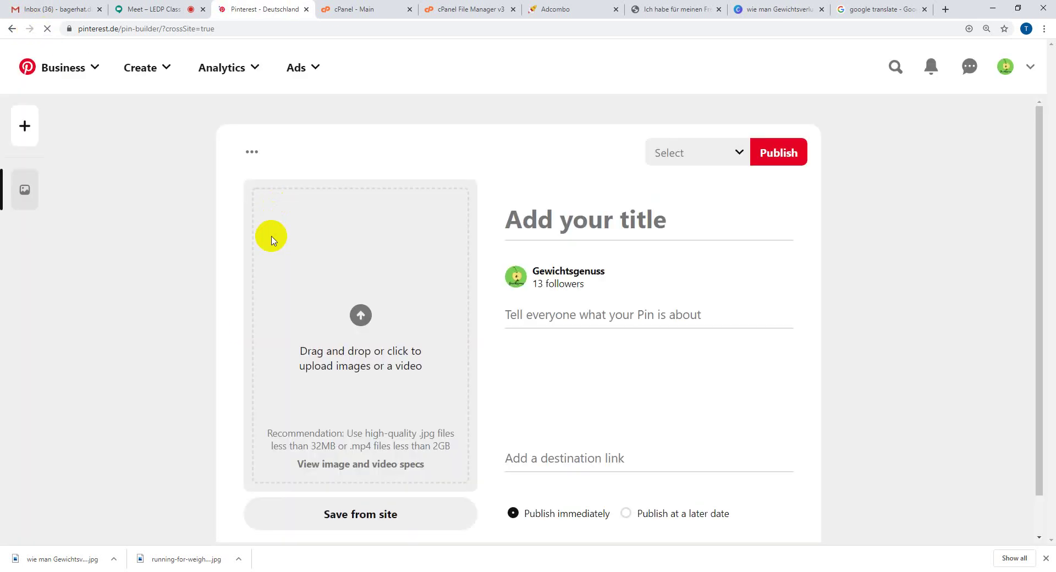
{"action": "left_click", "coordinate": [164, 68]}
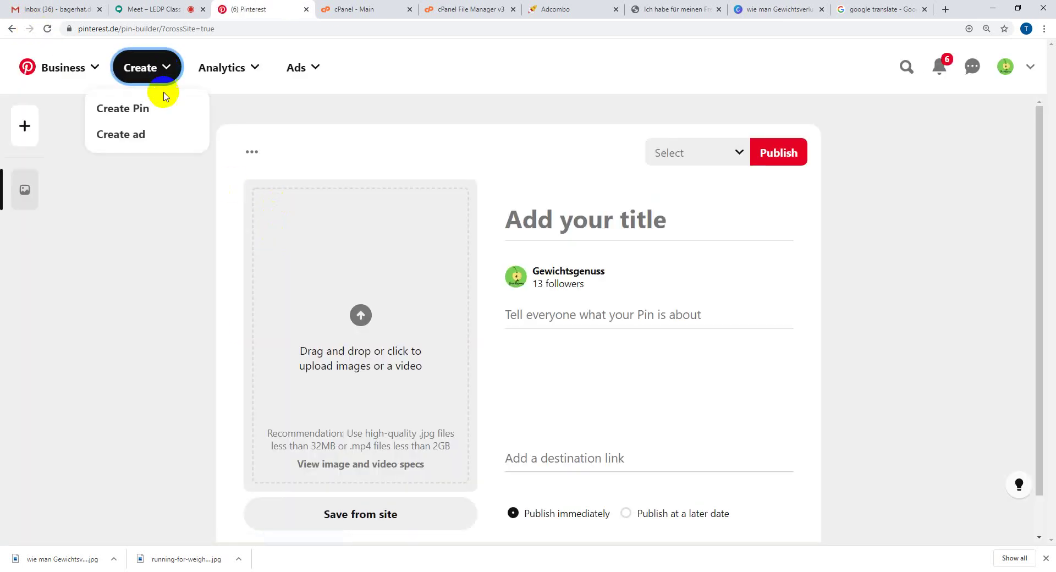
{"action": "left_click", "coordinate": [154, 114]}
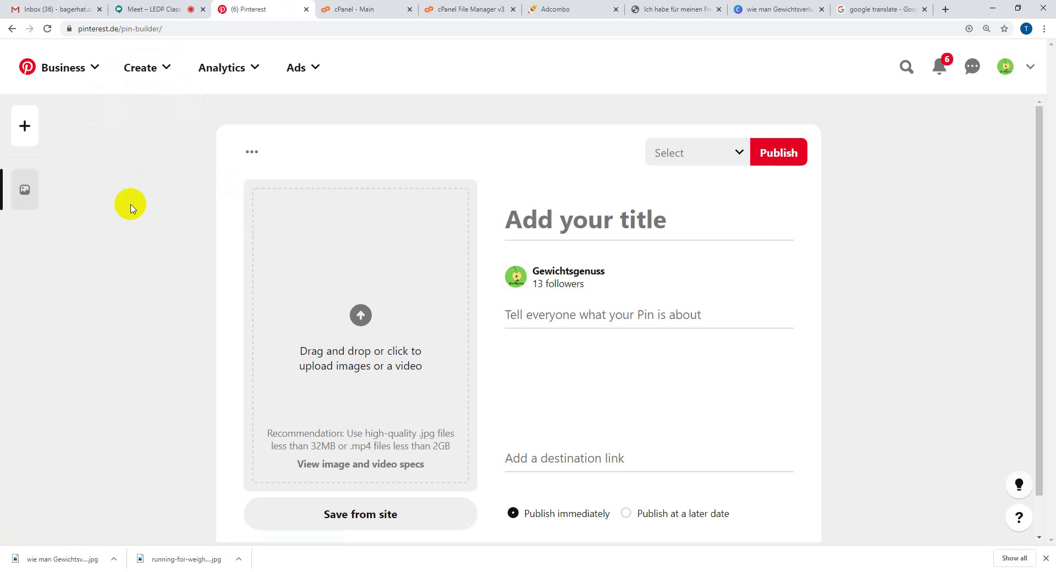
{"action": "left_click", "coordinate": [49, 74]}
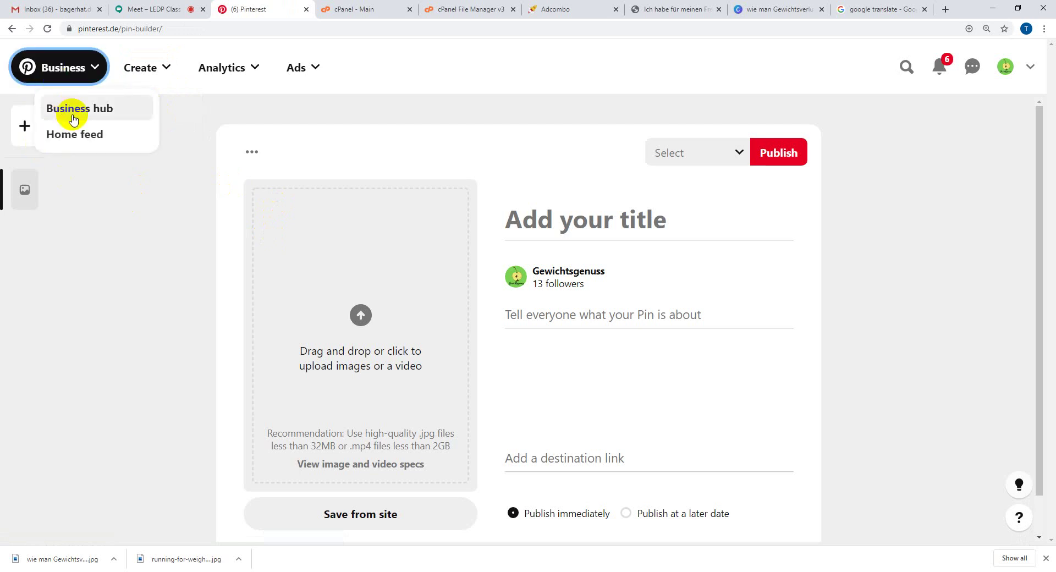
{"action": "left_click", "coordinate": [76, 135]}
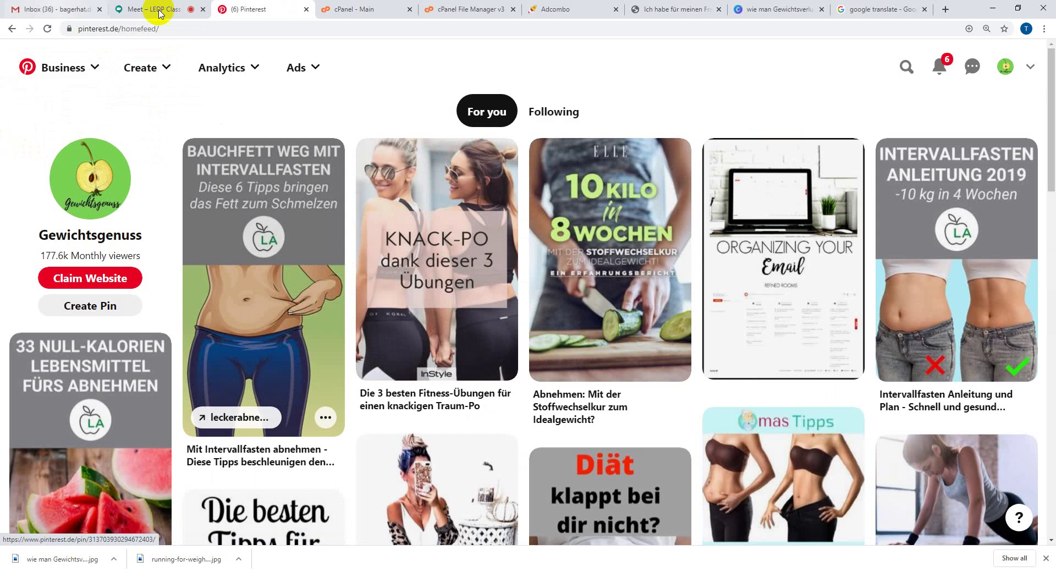
{"action": "left_click", "coordinate": [157, 69]}
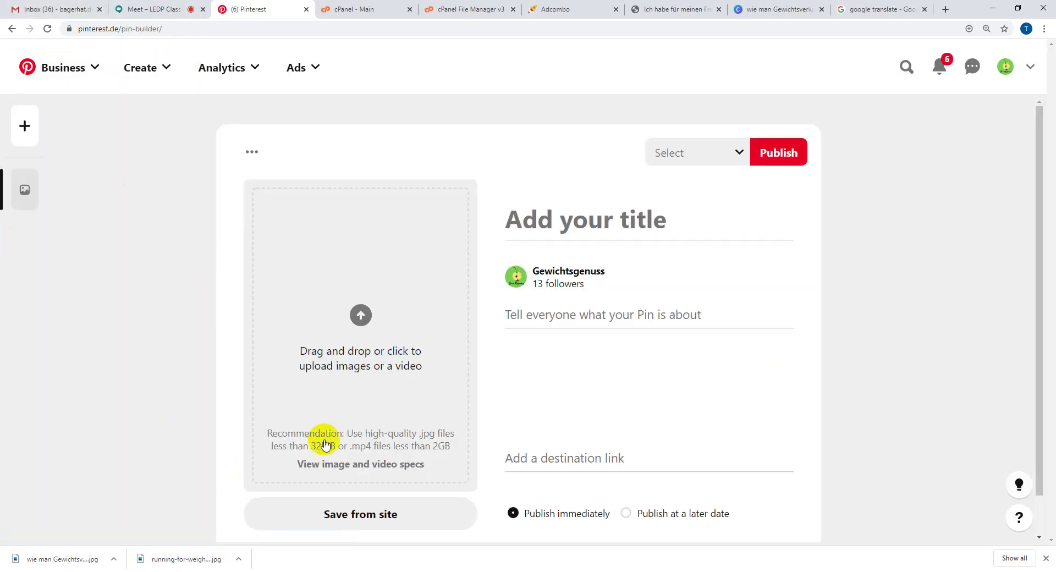
{"action": "left_click", "coordinate": [357, 333]}
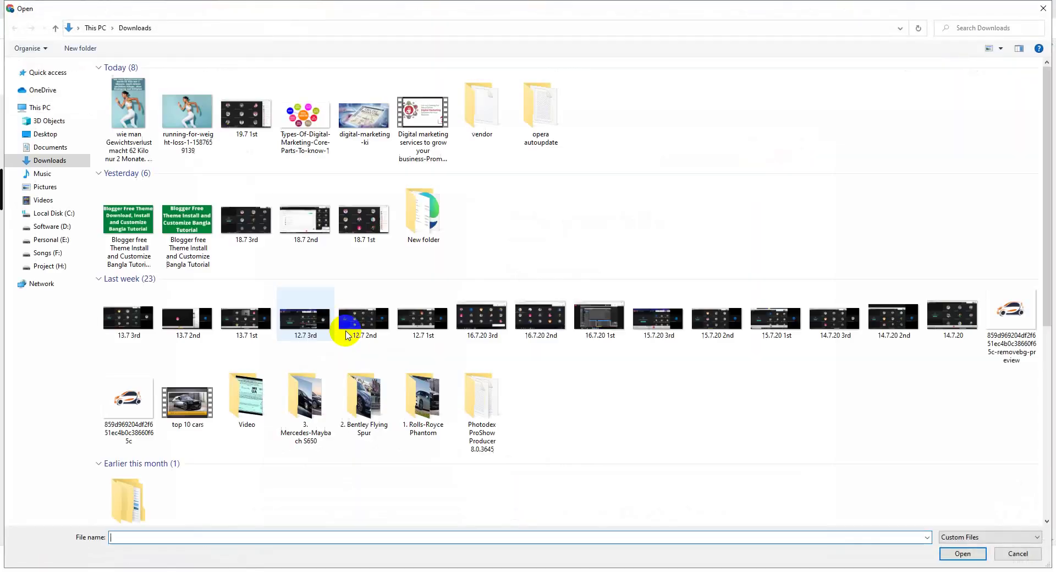
{"action": "double_click", "coordinate": [145, 117]}
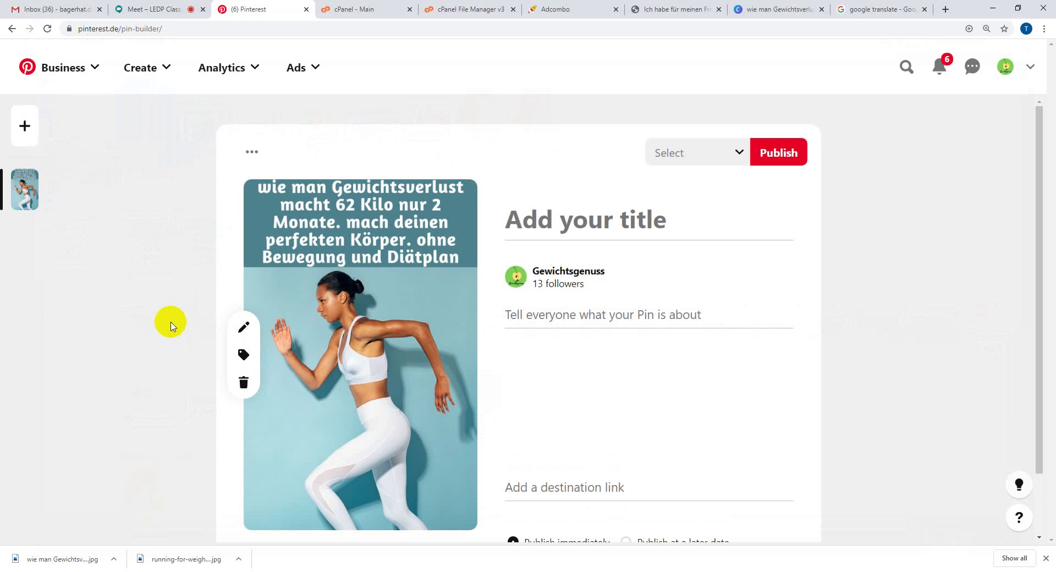
- Paste the German headline as the pin title, deleting 'ohne Bewegung und Diätplan' and 'mach deinen perfekten Körper.'
{"action": "left_click", "coordinate": [601, 216]}
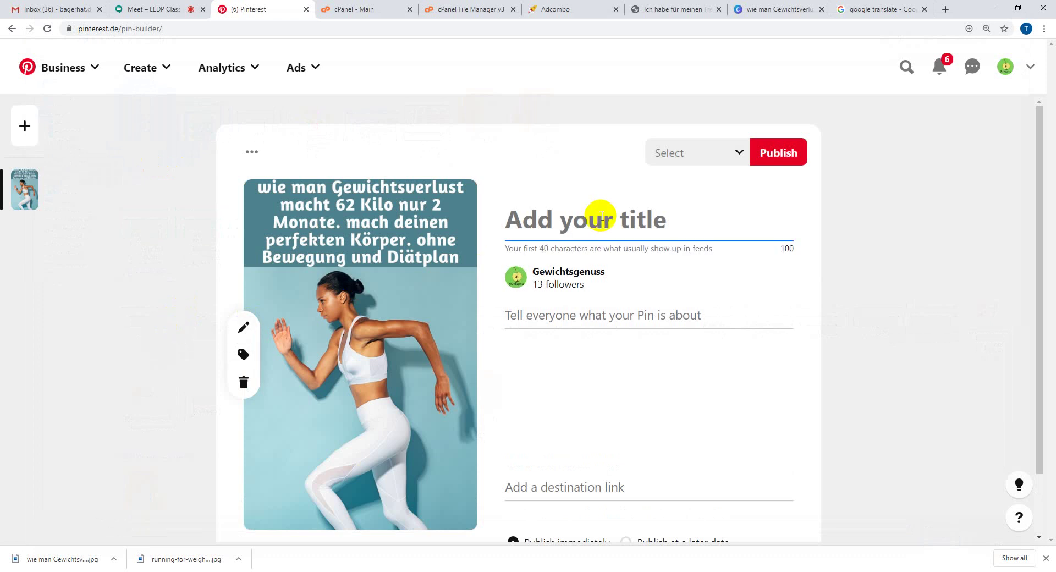
{"action": "type", "text": "wie man Gewichtsverlust macht 62 Kilo nur 2 Monate. mach deinen perfekten Körper. ohne Bewegung und Diätplan"}
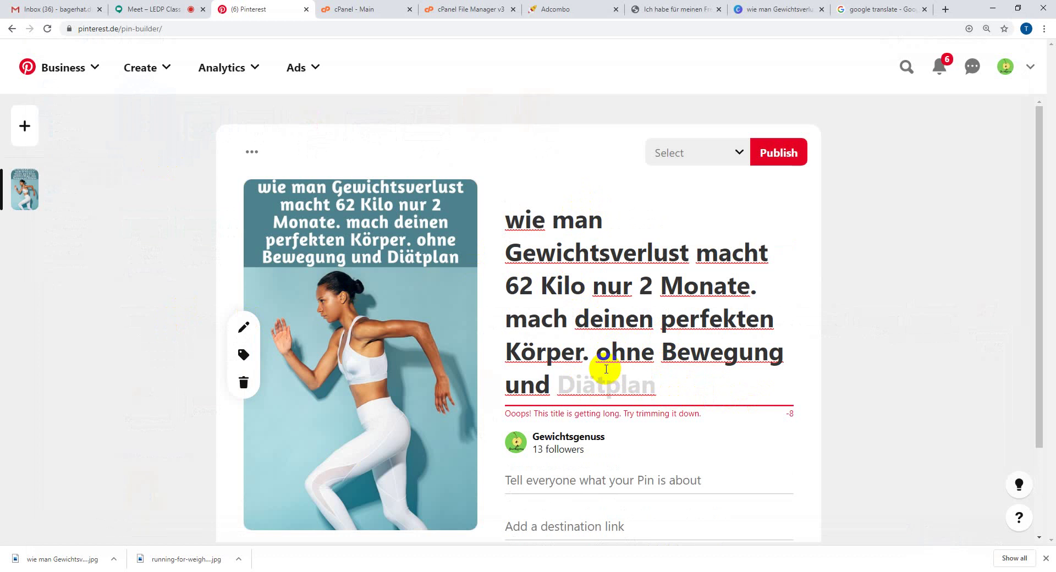
{"action": "left_click_drag", "start_coordinate": [596, 355], "coordinate": [676, 396]}
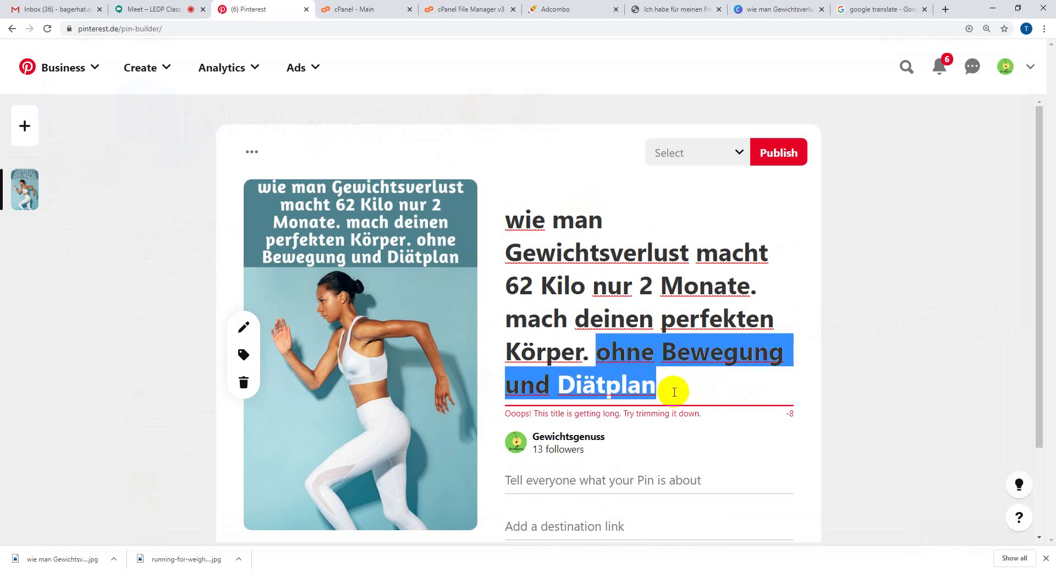
{"action": "key", "text": "BackSpace"}
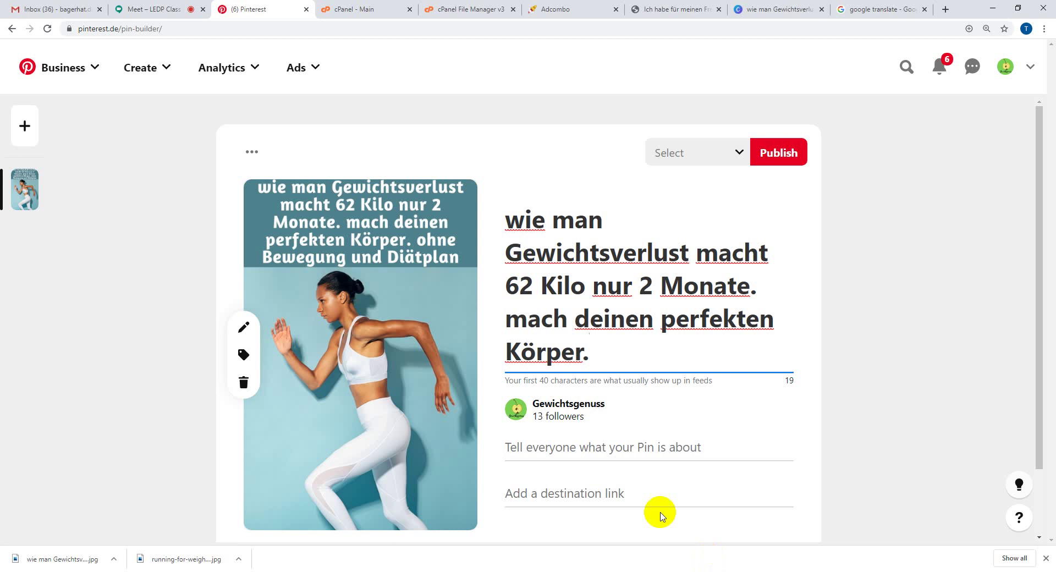
{"action": "left_click_drag", "start_coordinate": [578, 355], "coordinate": [514, 328]}
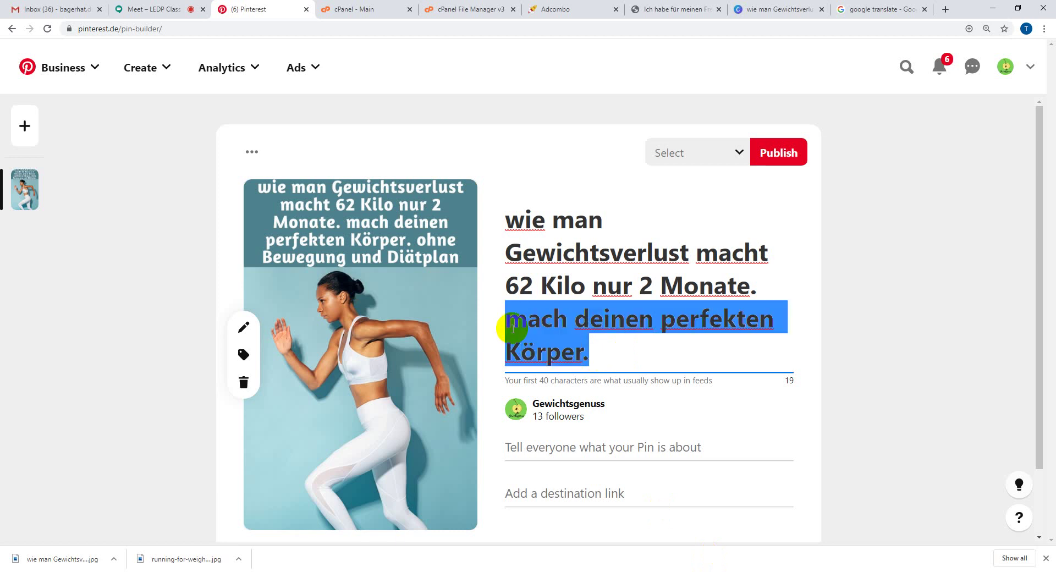
{"action": "key", "text": "BackSpace"}
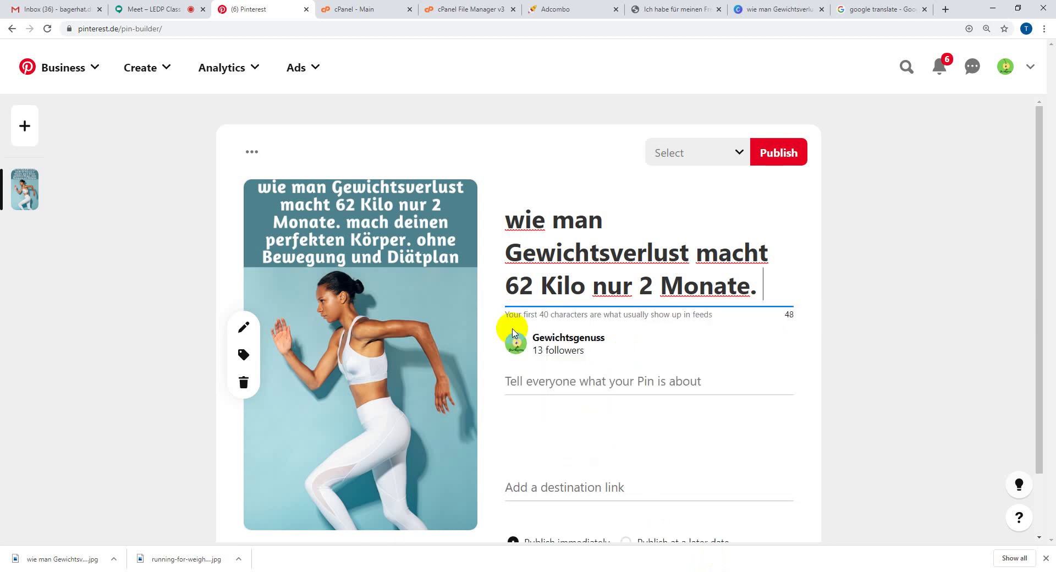
- Copy 'ohne Bewegung und Diätplan' from the Canva headline and paste it back at the title's end
{"action": "left_click", "coordinate": [727, 8]}
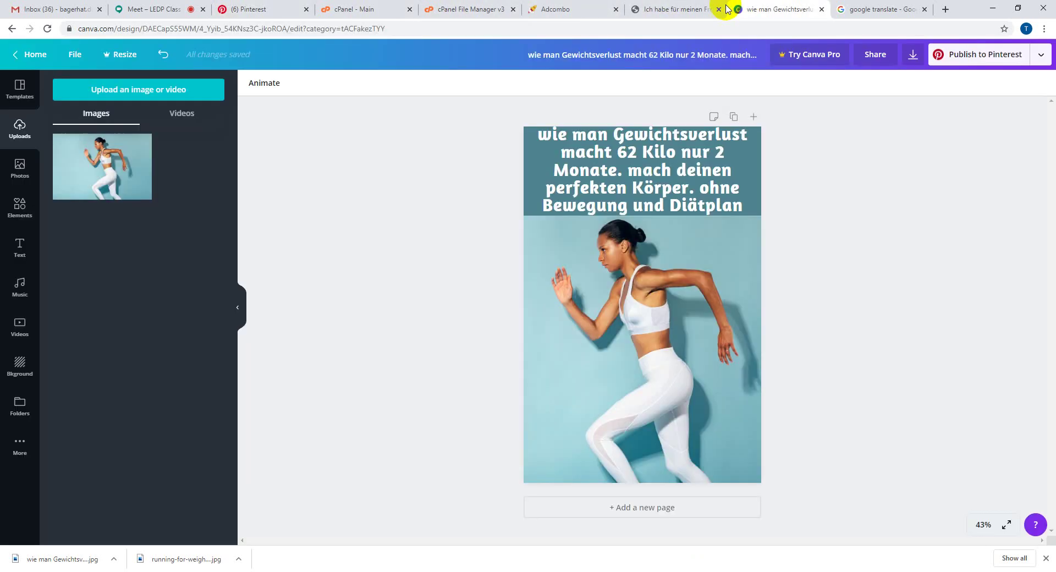
{"action": "left_click", "coordinate": [698, 189]}
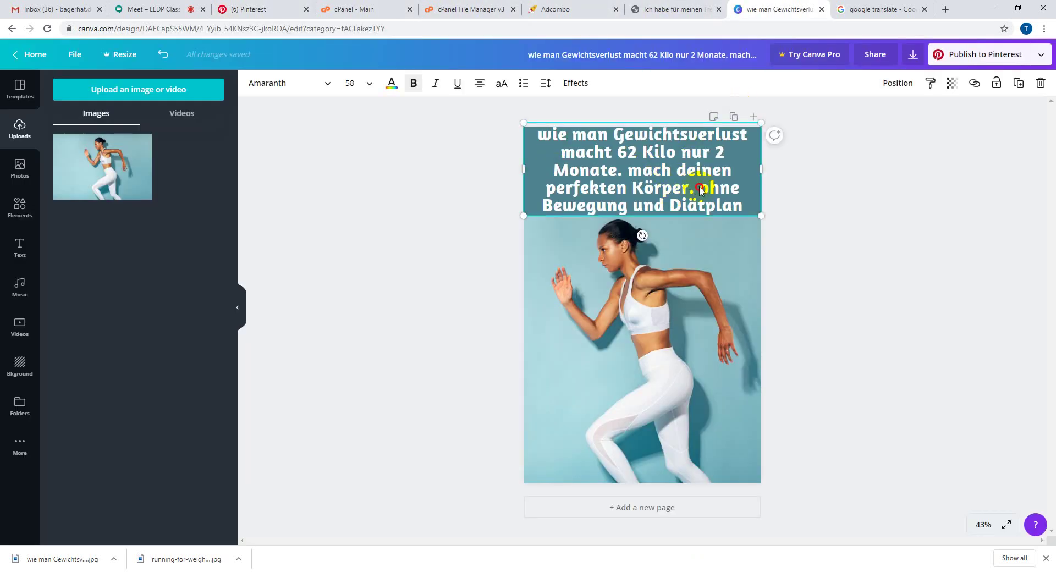
{"action": "triple_click", "coordinate": [700, 188]}
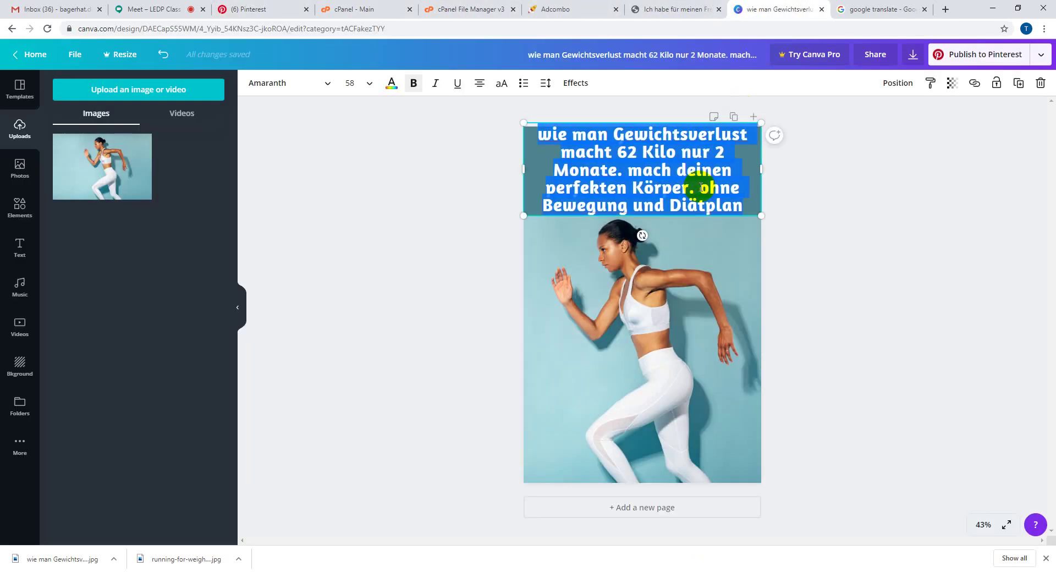
{"action": "left_click_drag", "start_coordinate": [700, 188], "coordinate": [743, 209]}
{"action": "key", "text": "ctrl+c"}
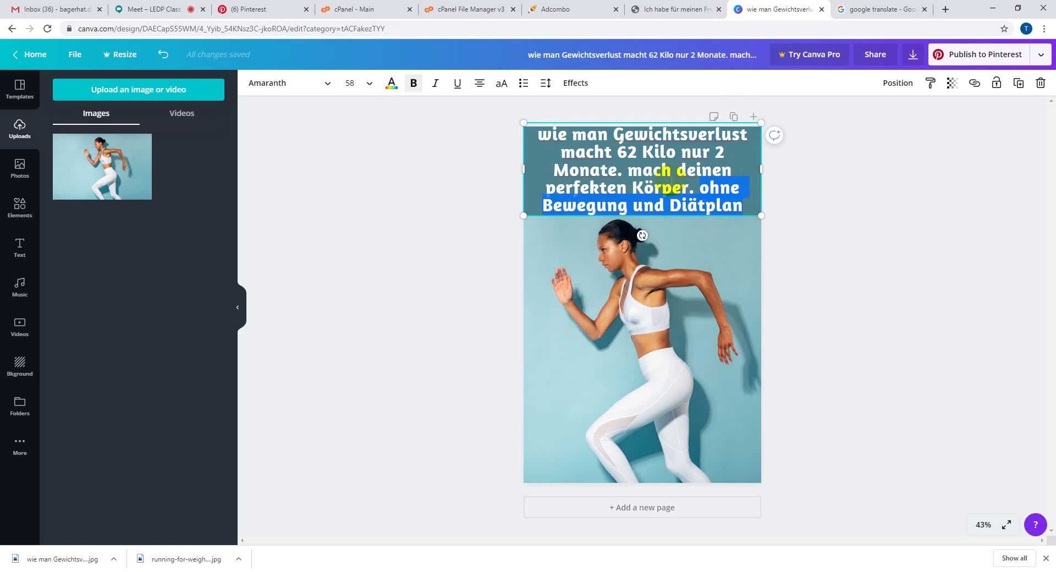
{"action": "left_click", "coordinate": [271, 8]}
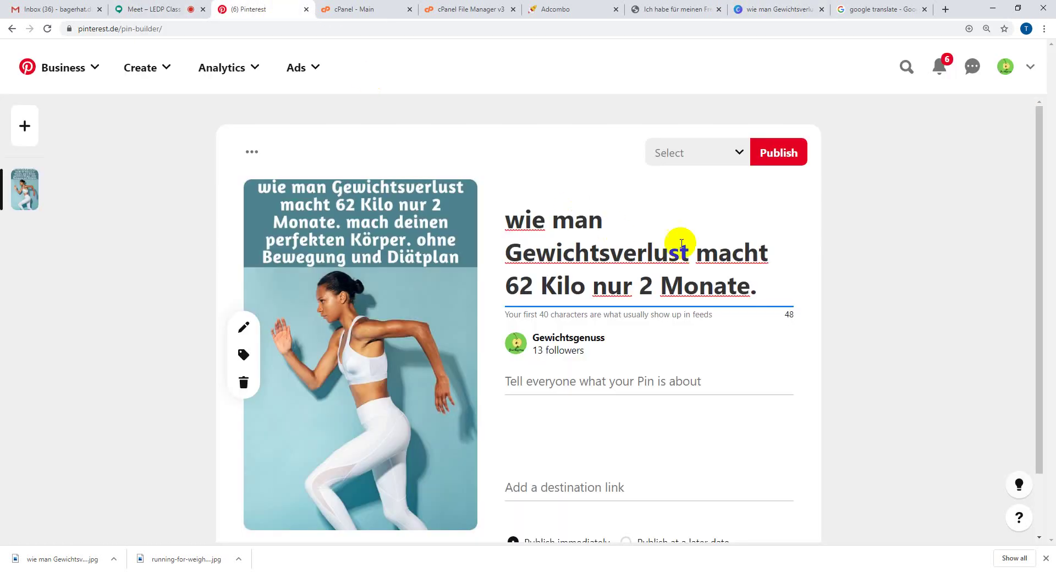
{"action": "key", "text": "ctrl+v"}
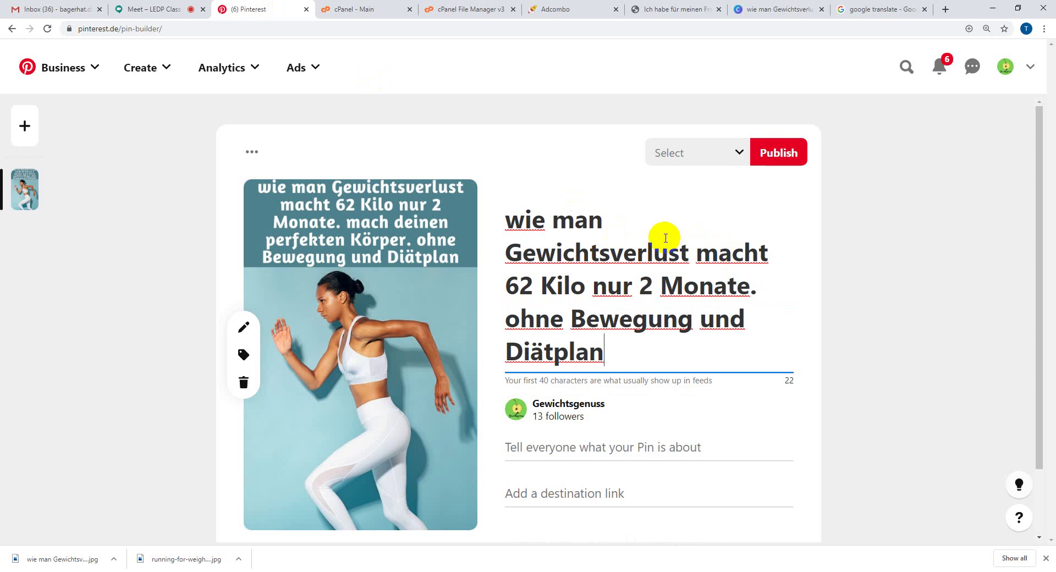
{"action": "scroll", "coordinate": [759, 421], "scroll_direction": "down", "scroll_amount": 2}
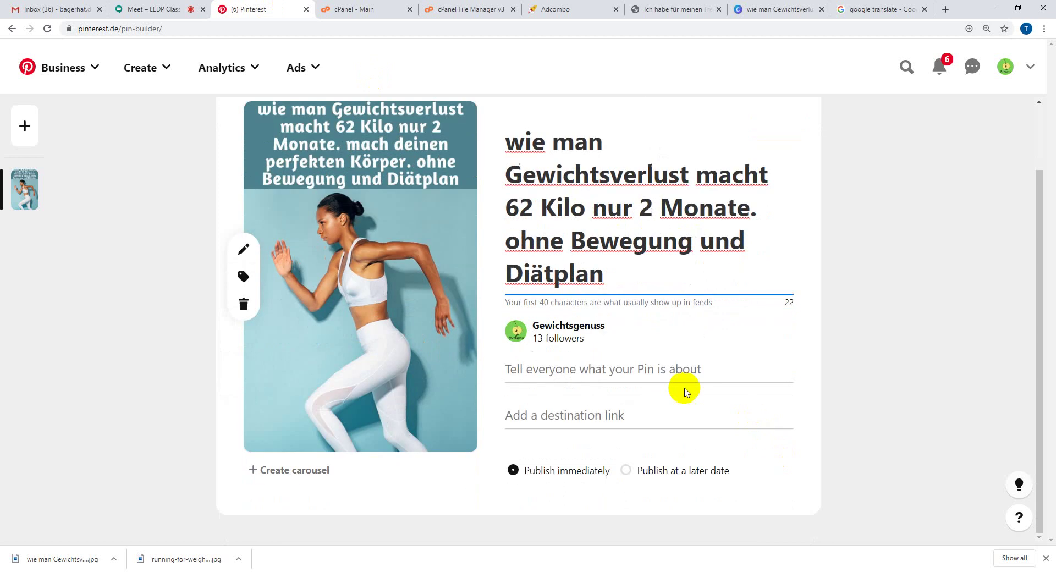
{"action": "left_click", "coordinate": [639, 373]}
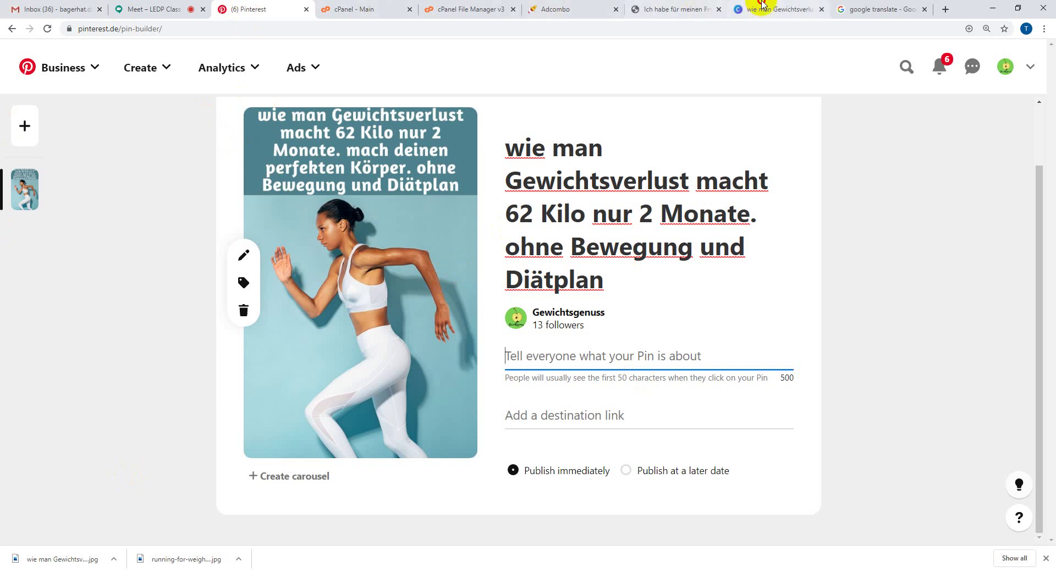
- Translate 'weight lose' in Google Translate and add #Gewichtsverlust to the pin description
{"action": "left_click", "coordinate": [736, 8]}
{"action": "left_click", "coordinate": [852, 7]}
{"action": "left_click_drag", "start_coordinate": [852, 5], "coordinate": [339, 7]}
{"action": "left_click", "coordinate": [265, 8]}
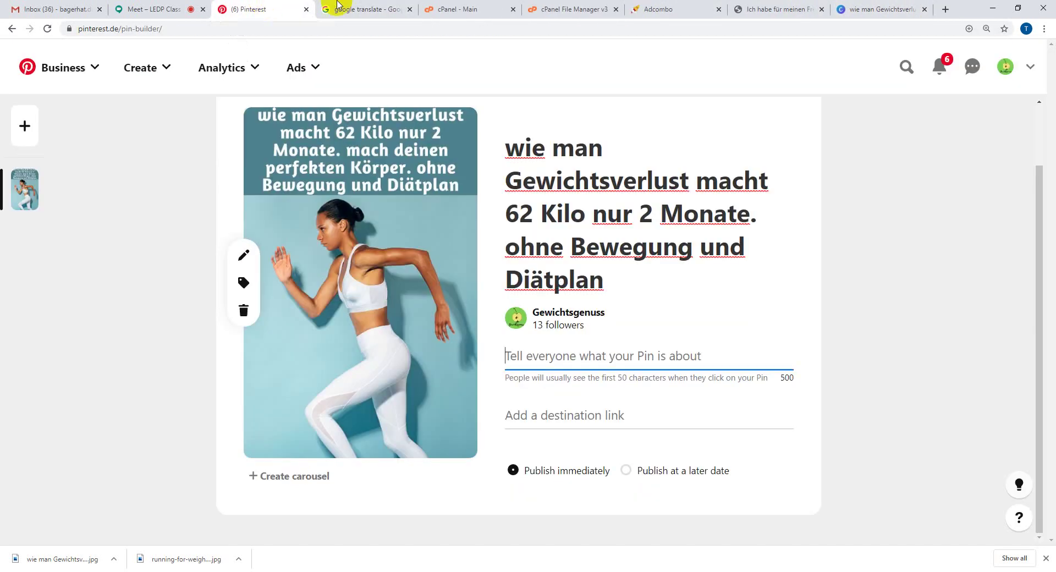
{"action": "left_click", "coordinate": [354, 9]}
{"action": "left_click", "coordinate": [256, 174]}
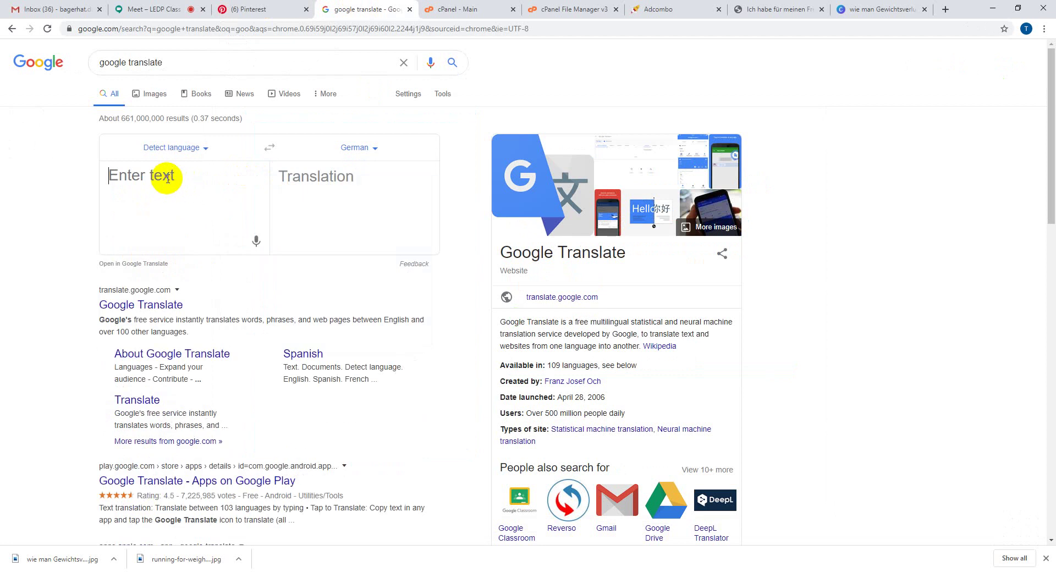
{"action": "type", "text": "weight"}
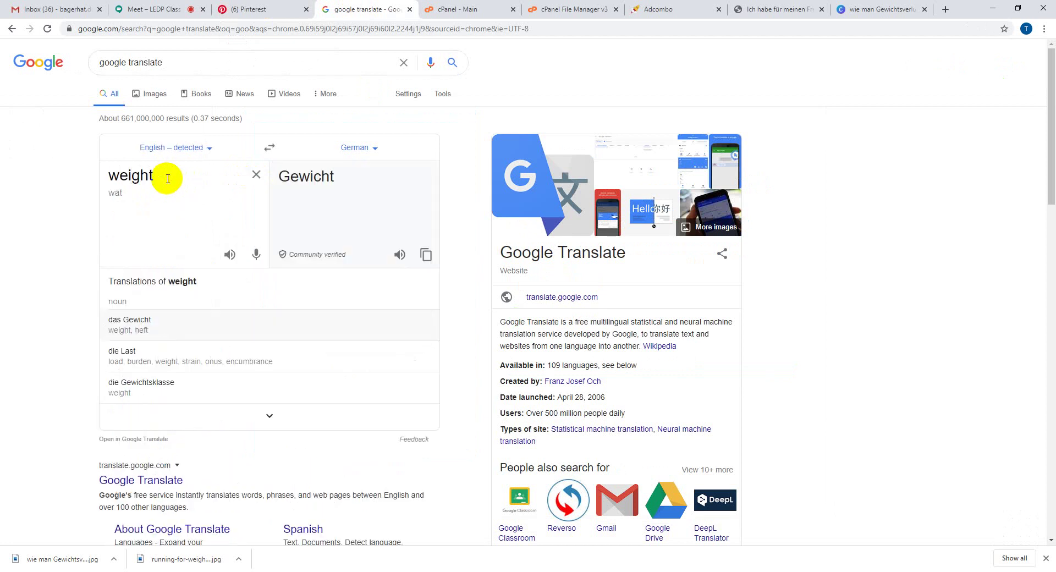
{"action": "type", "text": " lose"}
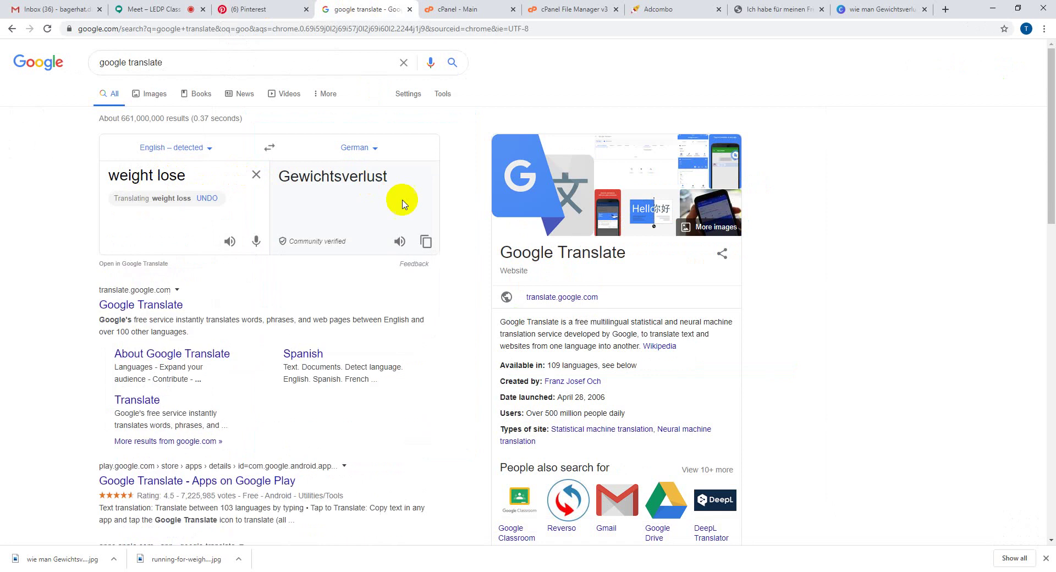
{"action": "left_click", "coordinate": [426, 241]}
{"action": "left_click", "coordinate": [248, 9]}
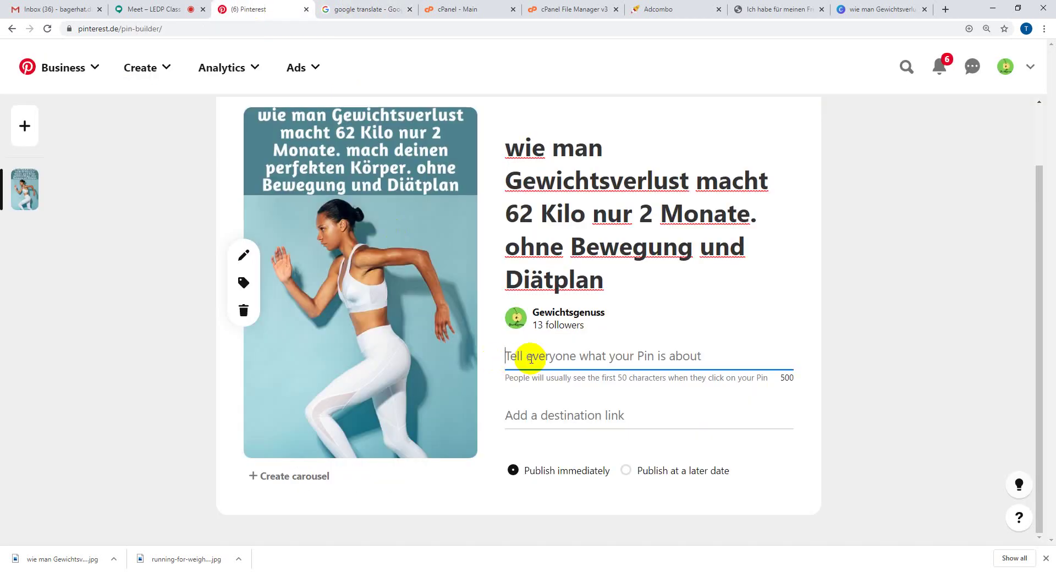
{"action": "type", "text": "#"}
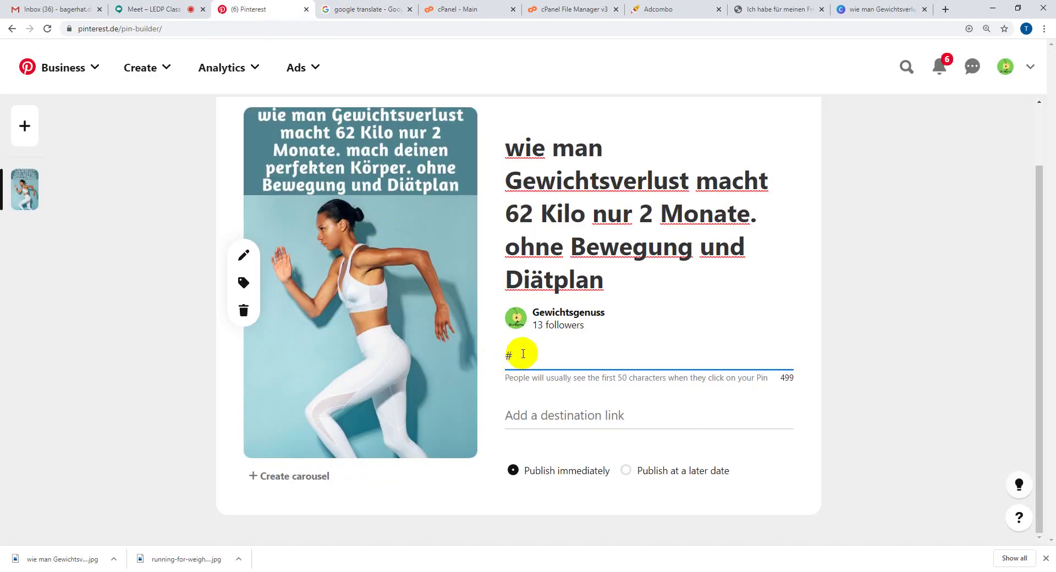
{"action": "key", "text": "ctrl+v"}
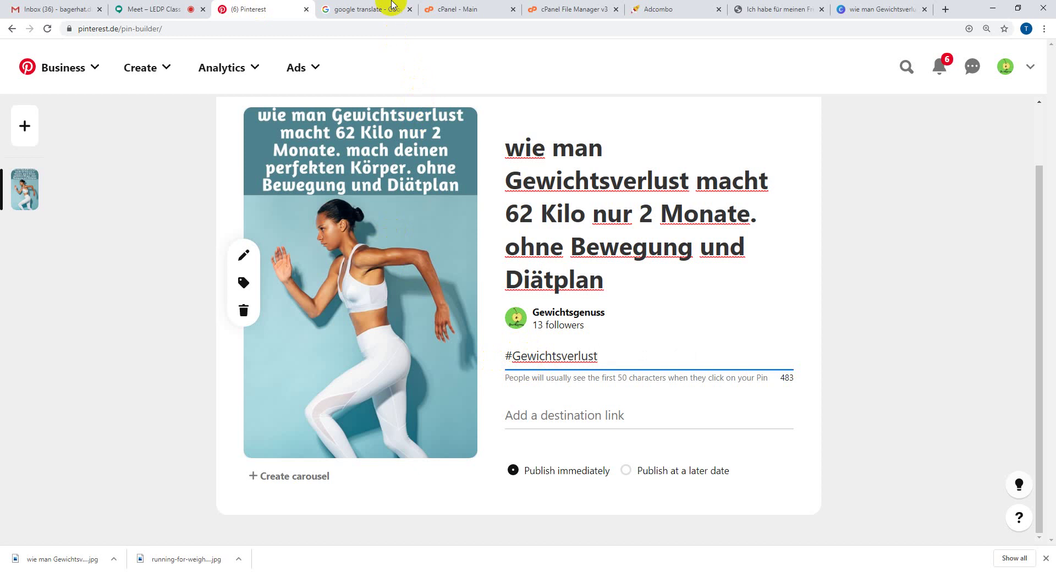
- Translate 'diet' and add the hashtag #Diät_Plan with an underscore
{"action": "left_click", "coordinate": [387, 8]}
{"action": "left_click", "coordinate": [255, 175]}
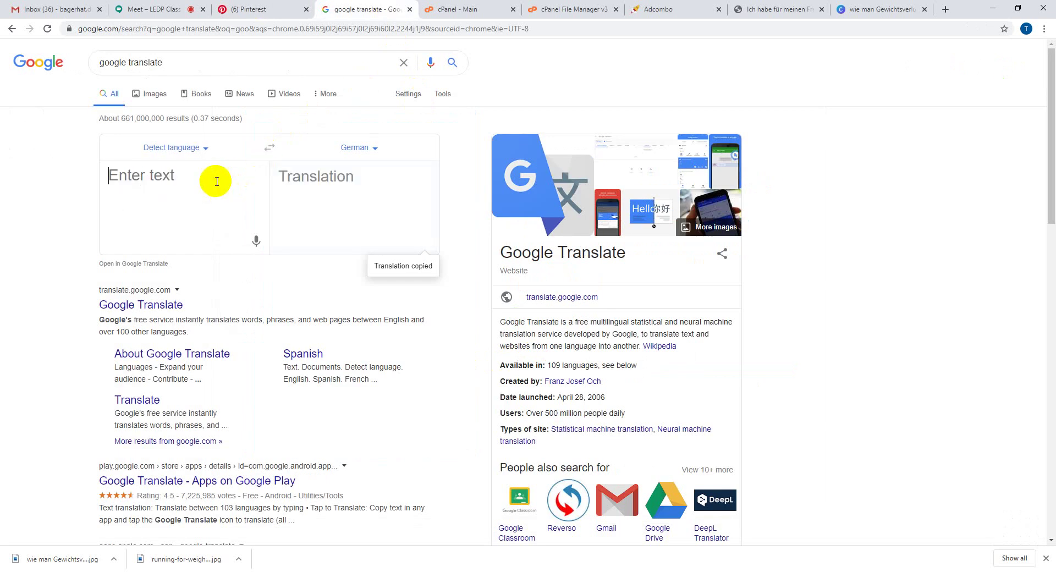
{"action": "type", "text": "diet plan"}
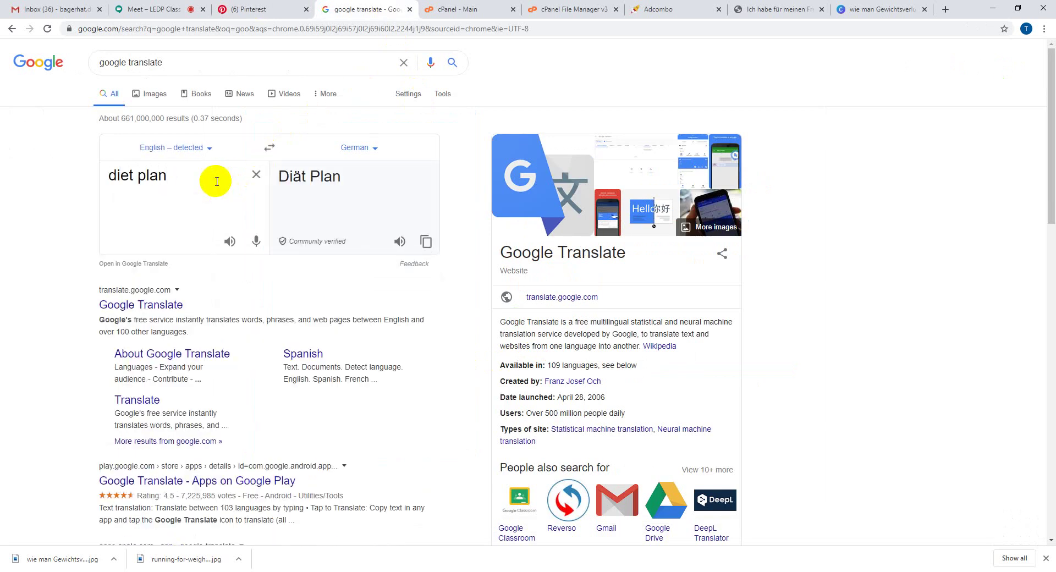
{"action": "left_click", "coordinate": [426, 241]}
{"action": "left_click", "coordinate": [268, 5]}
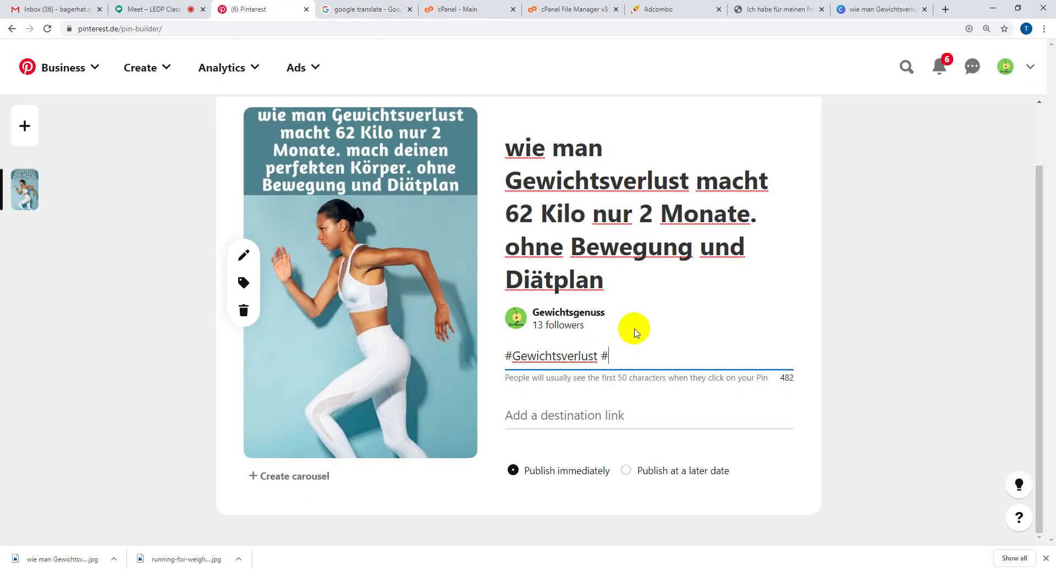
{"action": "key", "text": "ctrl+v"}
{"action": "left_click", "coordinate": [635, 357]}
{"action": "key", "text": "BackSpace"}
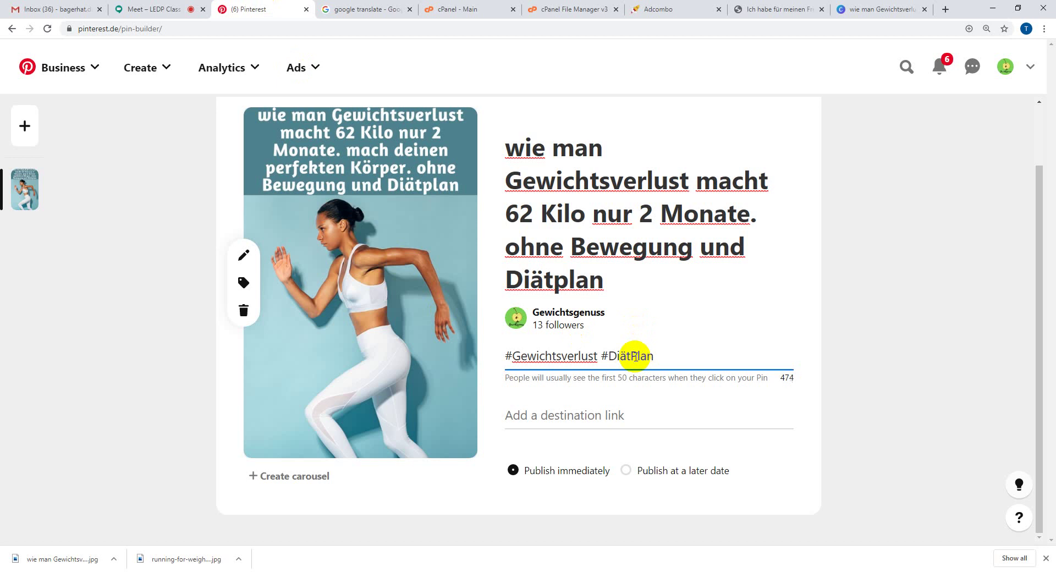
{"action": "type", "text": "_"}
{"action": "left_click", "coordinate": [684, 352]}
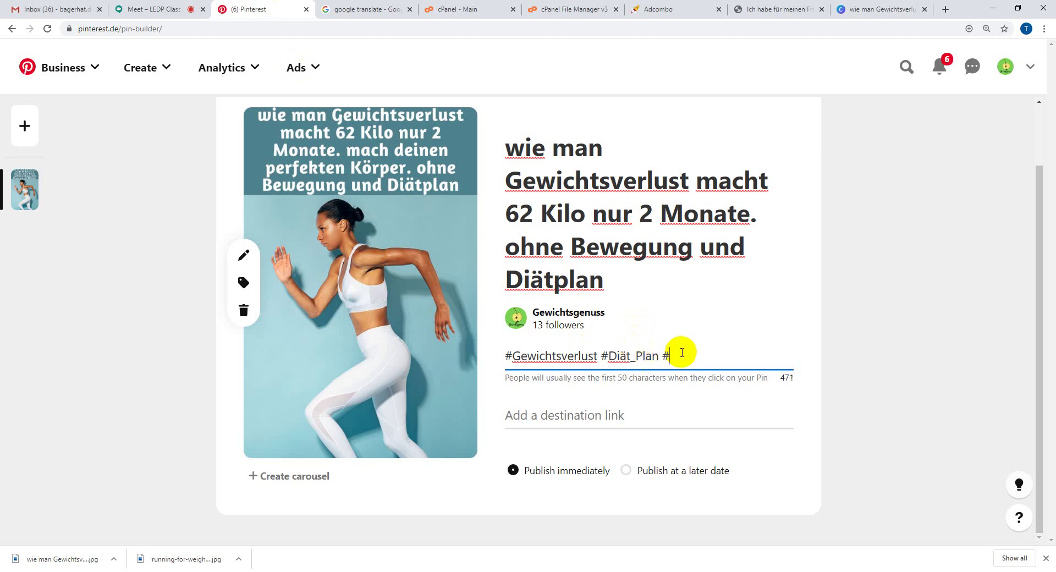
- Translate 'weight lose fast' and add the hashtag #Gewicht_schnell_verlieren
{"action": "left_click", "coordinate": [352, 9]}
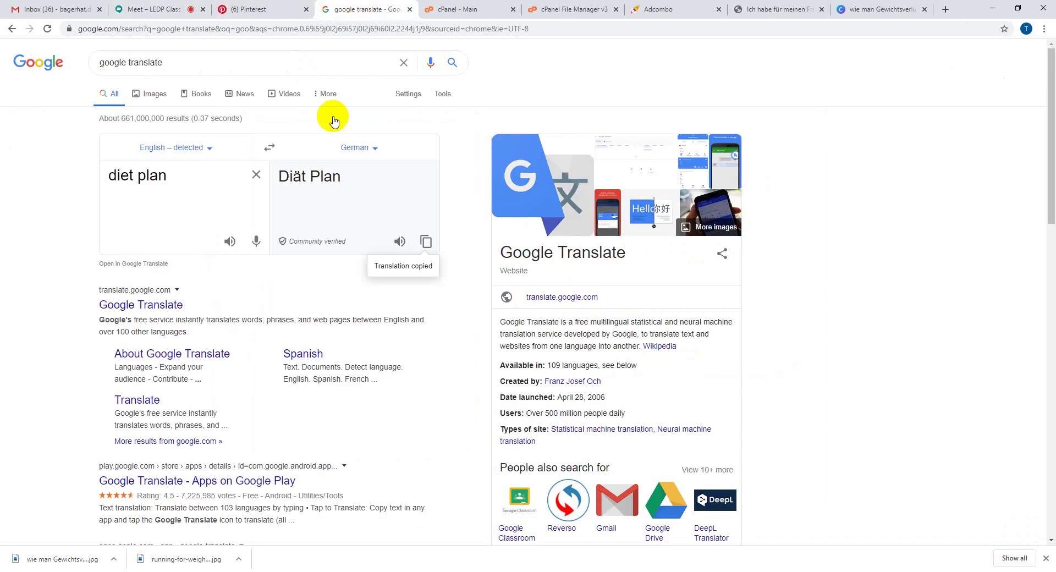
{"action": "left_click", "coordinate": [256, 175]}
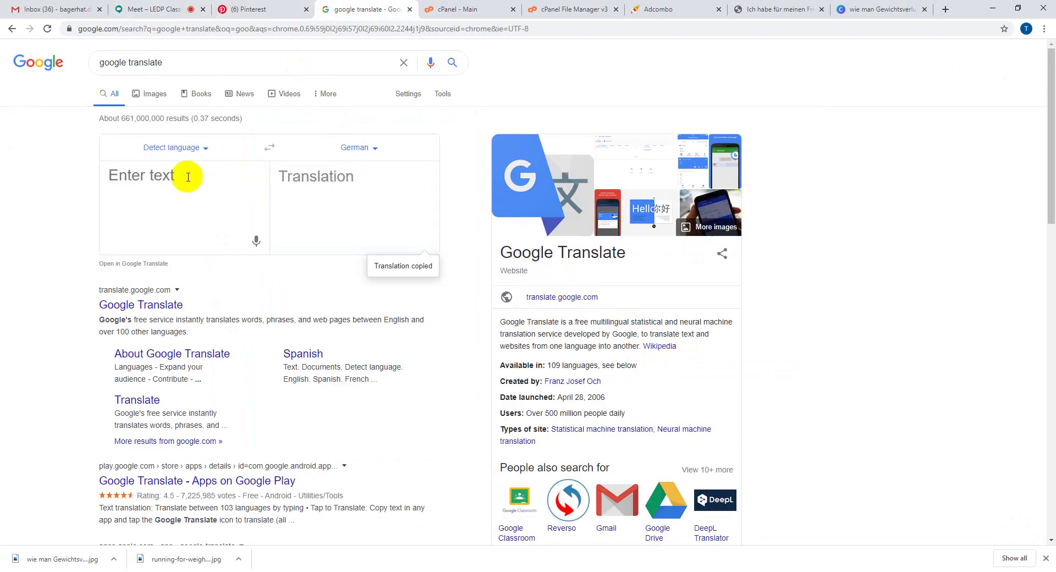
{"action": "type", "text": "weig"}
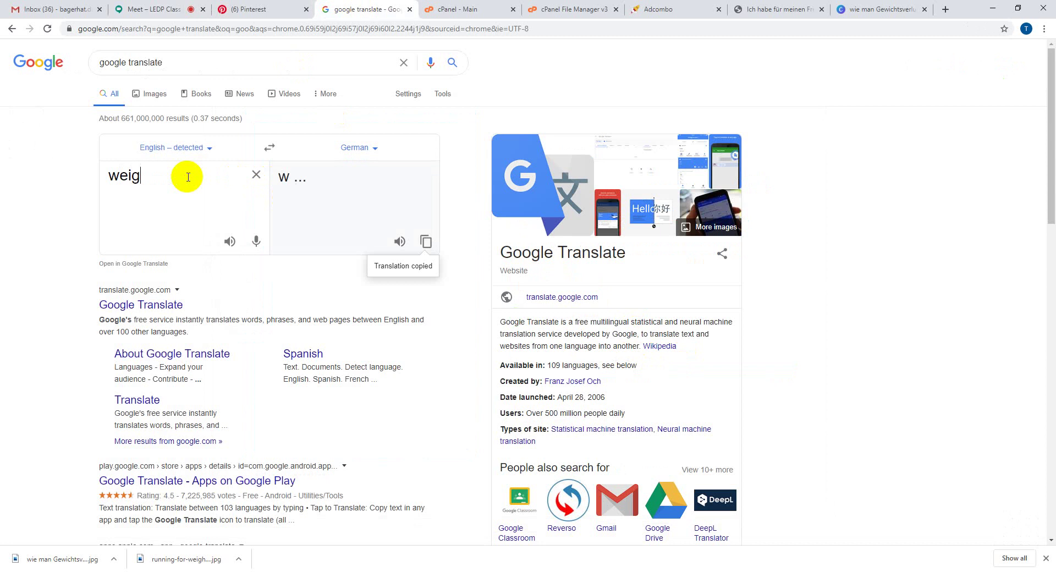
{"action": "type", "text": "ht lose"}
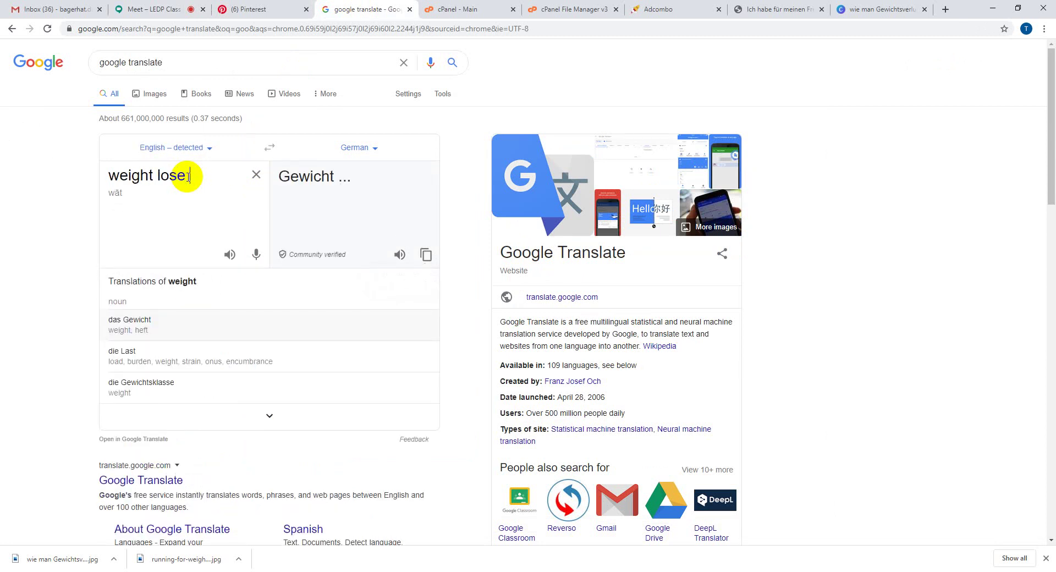
{"action": "type", "text": "fasr"}
{"action": "key", "text": "BackSpace"}
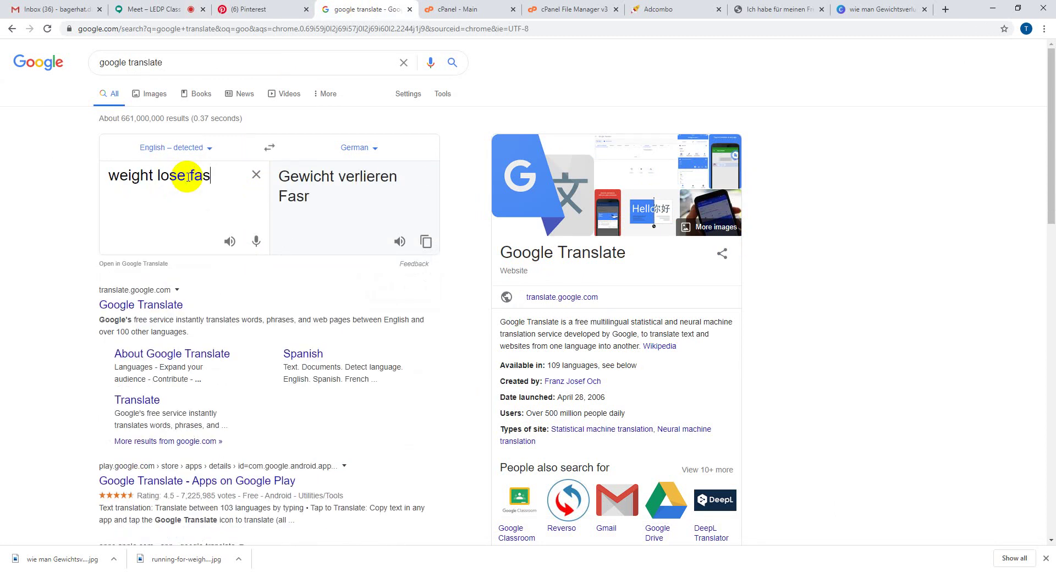
{"action": "type", "text": "t"}
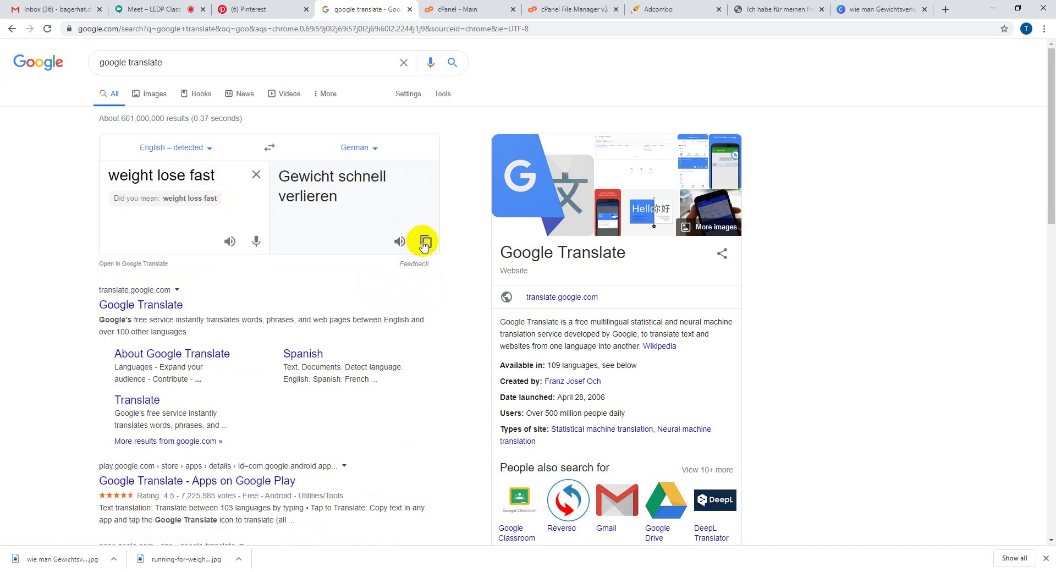
{"action": "left_click", "coordinate": [424, 241]}
{"action": "left_click", "coordinate": [278, 5]}
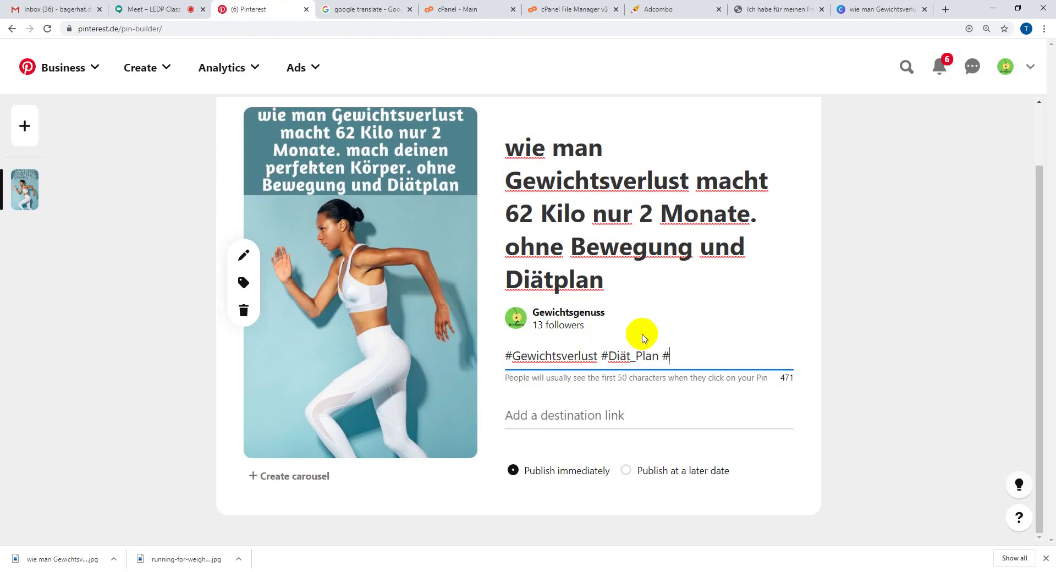
{"action": "key", "text": "ctrl+v"}
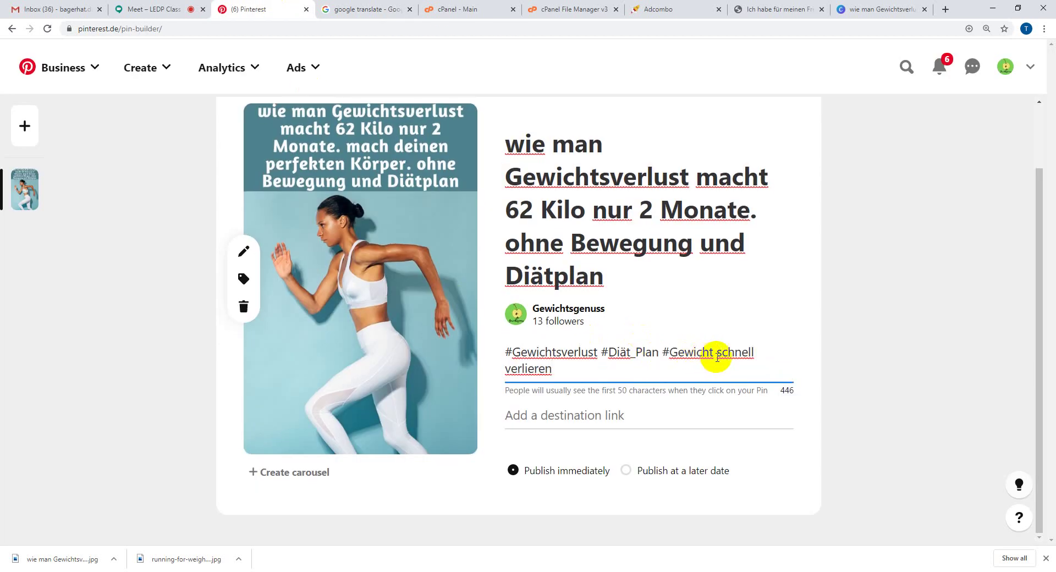
{"action": "key", "text": "BackSpace"}
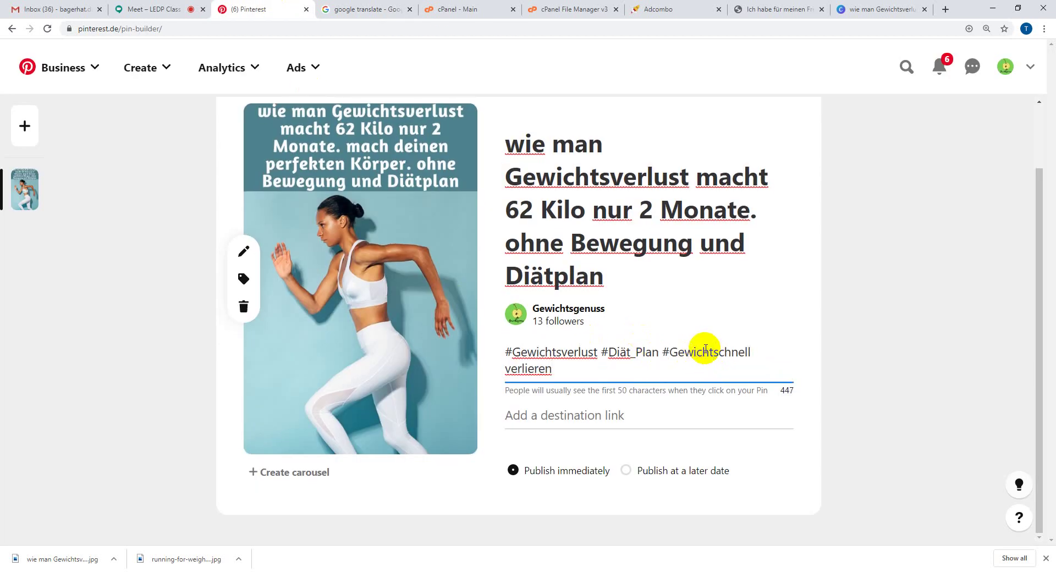
{"action": "type", "text": "_"}
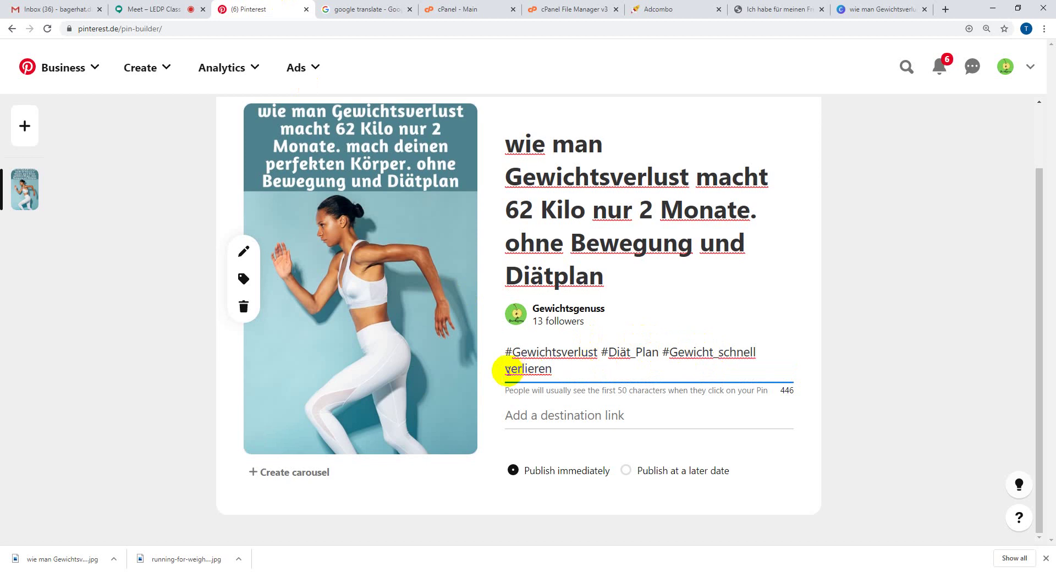
{"action": "key", "text": "BackSpace"}
{"action": "type", "text": "_"}
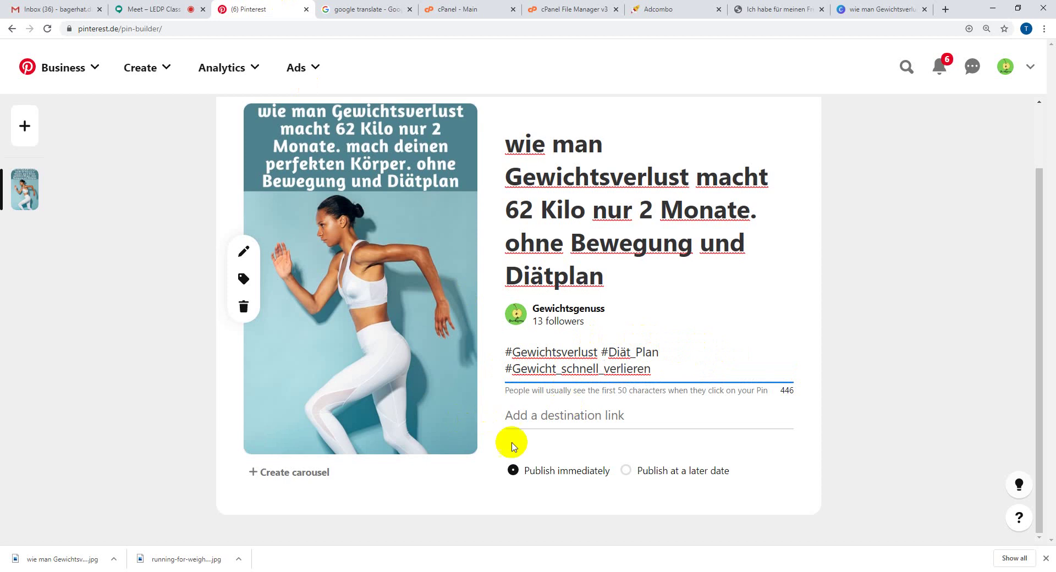
{"action": "left_click", "coordinate": [550, 415]}
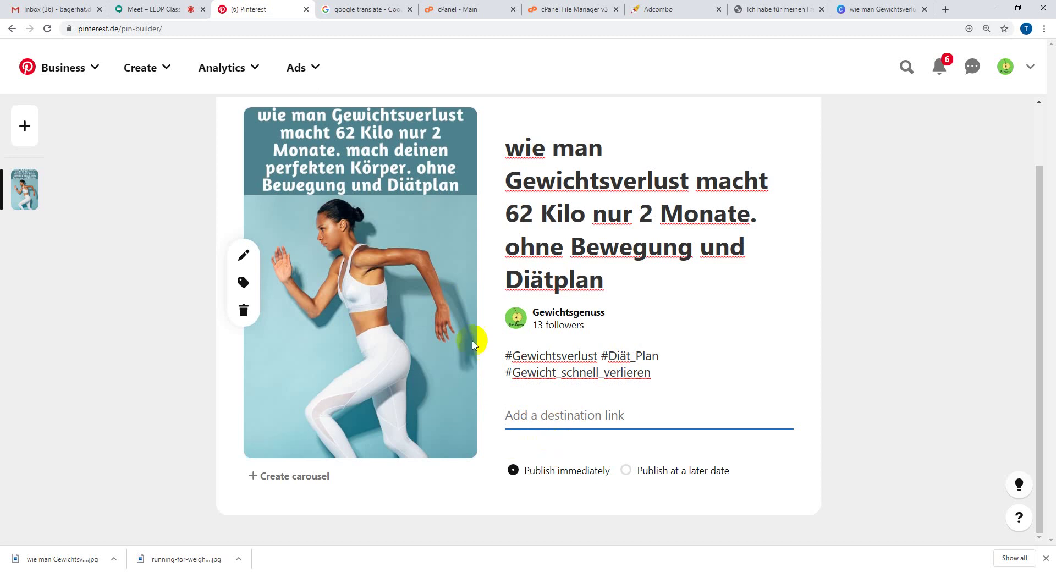
{"action": "left_click", "coordinate": [797, 9]}
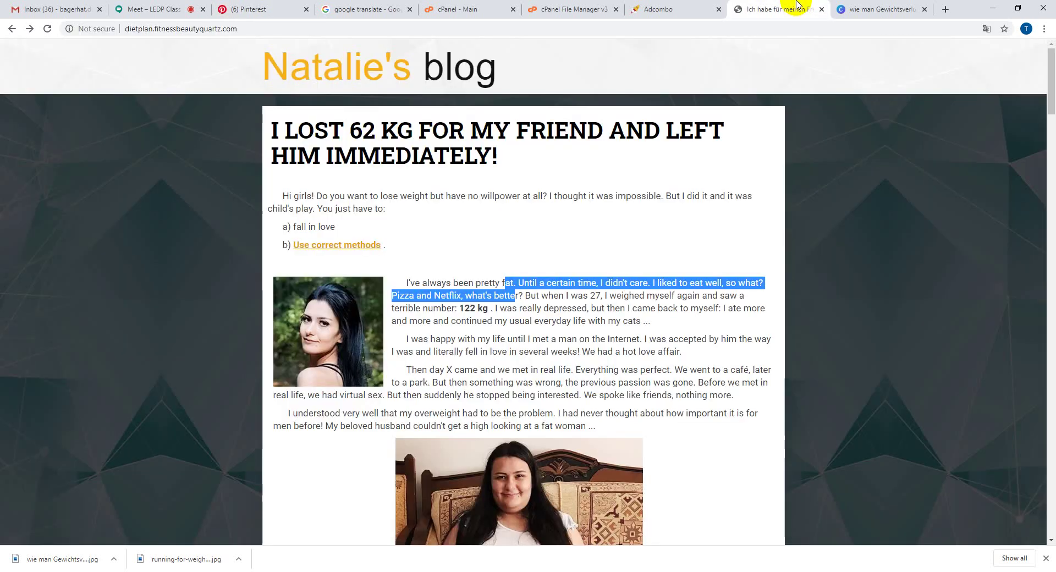
{"action": "left_click", "coordinate": [258, 29]}
{"action": "key", "text": "ctrl+c"}
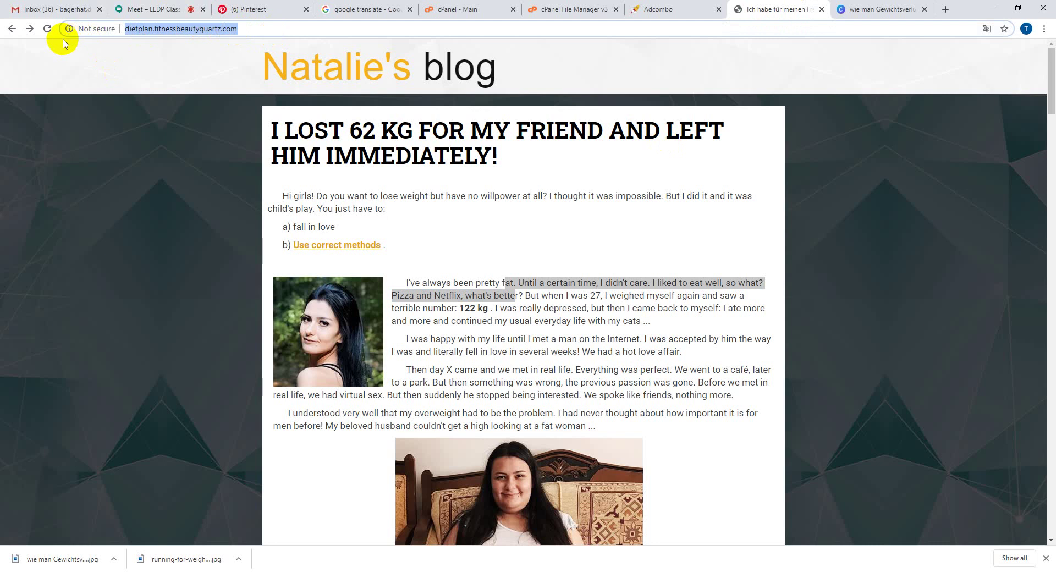
{"action": "left_click", "coordinate": [279, 9]}
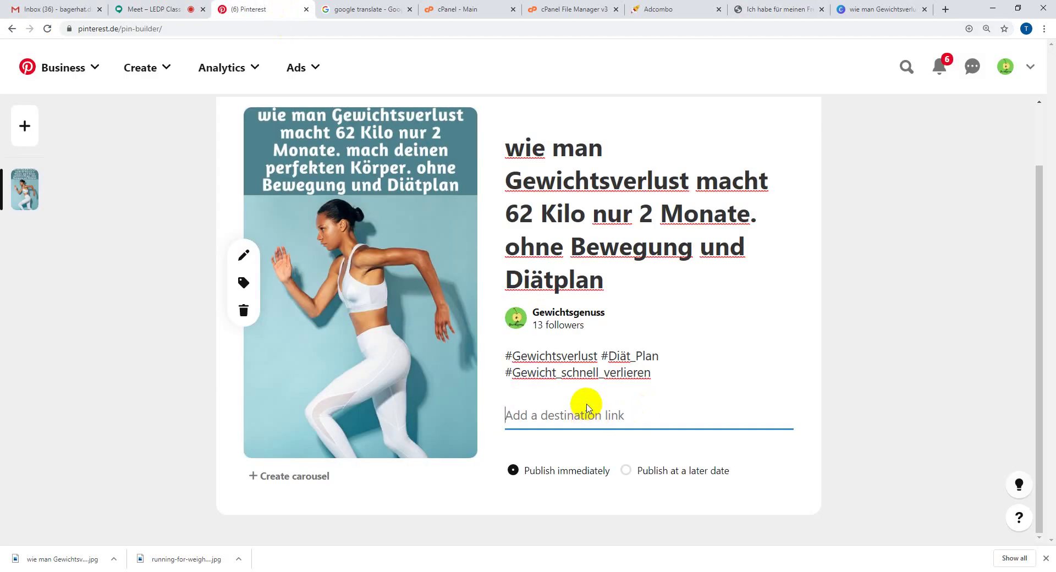
{"action": "key", "text": "ctrl+v"}
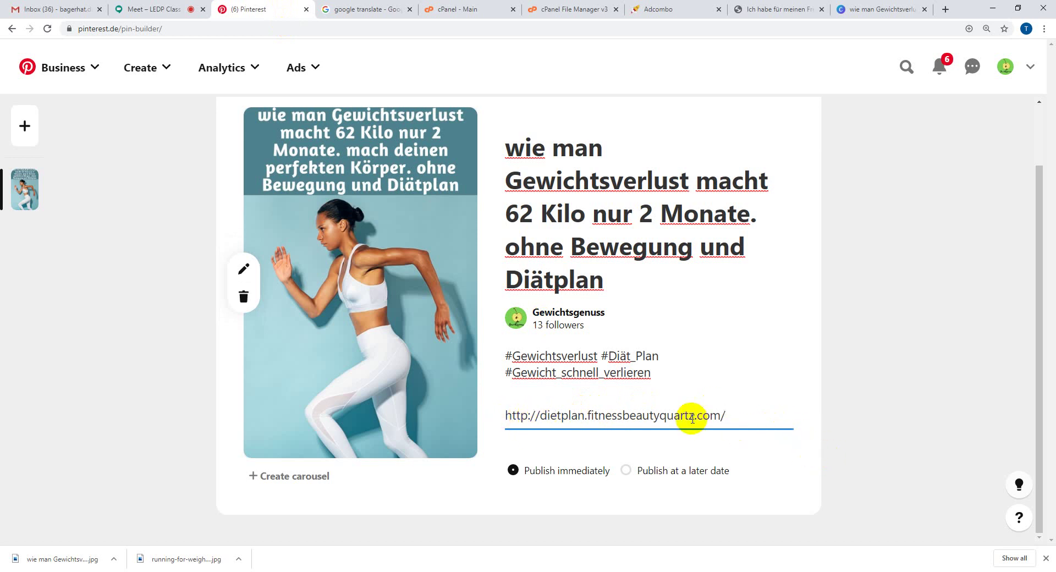
{"action": "scroll", "coordinate": [691, 418], "scroll_direction": "up", "scroll_amount": 2}
{"action": "scroll", "coordinate": [691, 419], "scroll_direction": "down", "scroll_amount": 1}
{"action": "scroll", "coordinate": [691, 418], "scroll_direction": "up", "scroll_amount": 1}
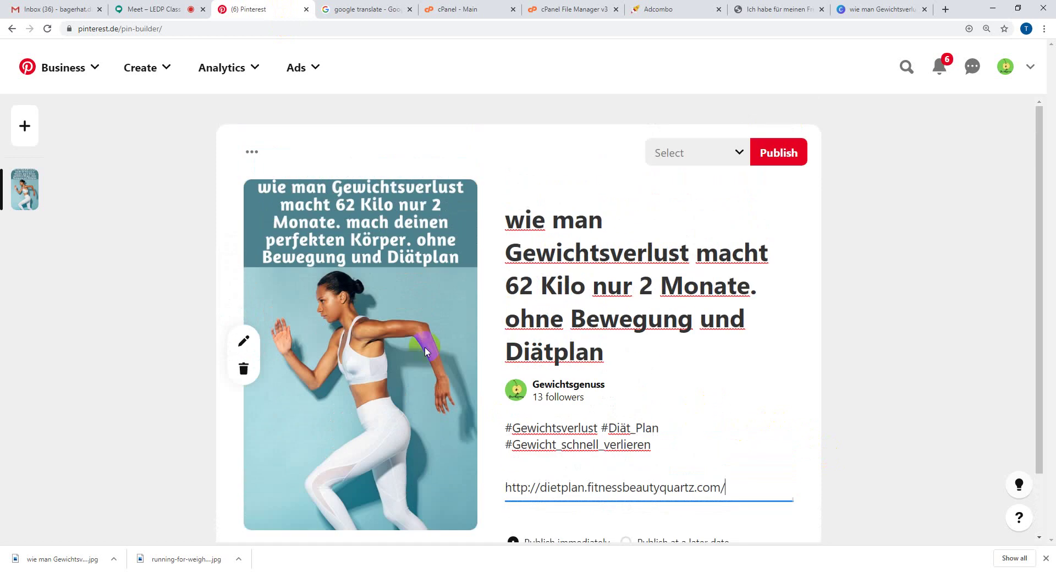
- Try publishing the pin, then load Pinterest in the translator tab
{"action": "left_click", "coordinate": [788, 155]}
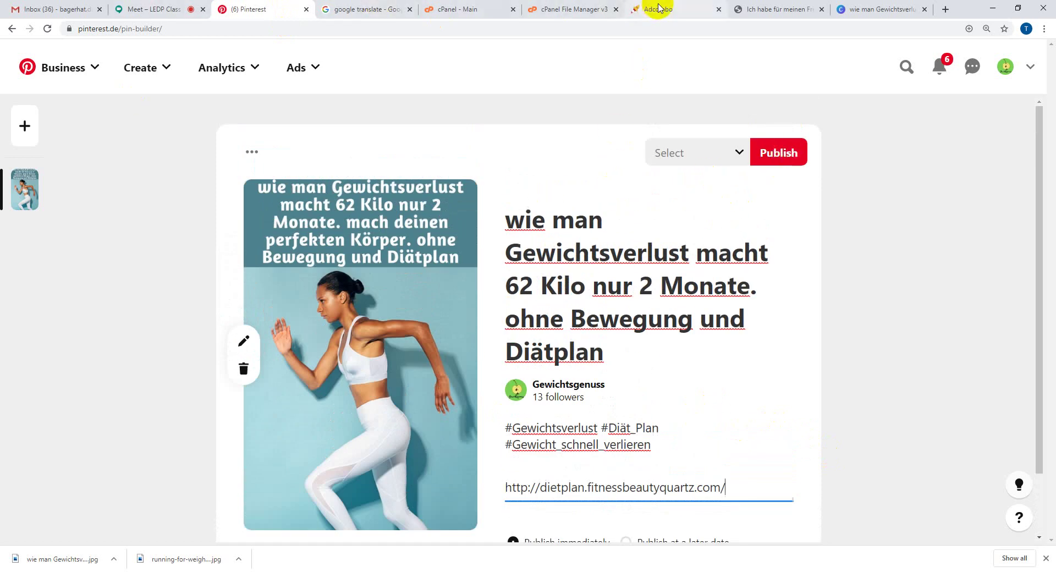
{"action": "left_click", "coordinate": [323, 9]}
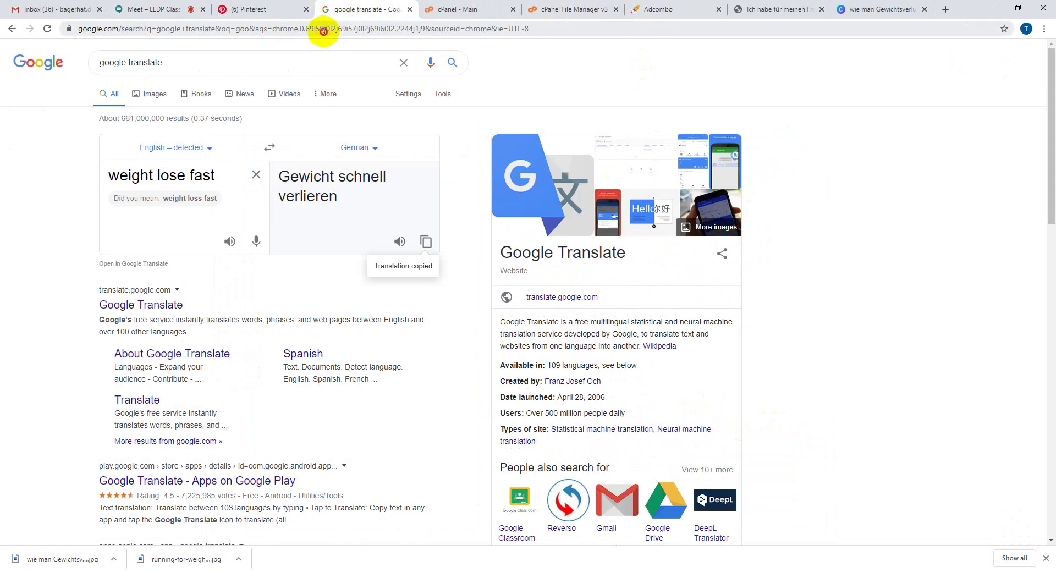
{"action": "left_click", "coordinate": [324, 32]}
{"action": "type", "text": "pinterest.de"}
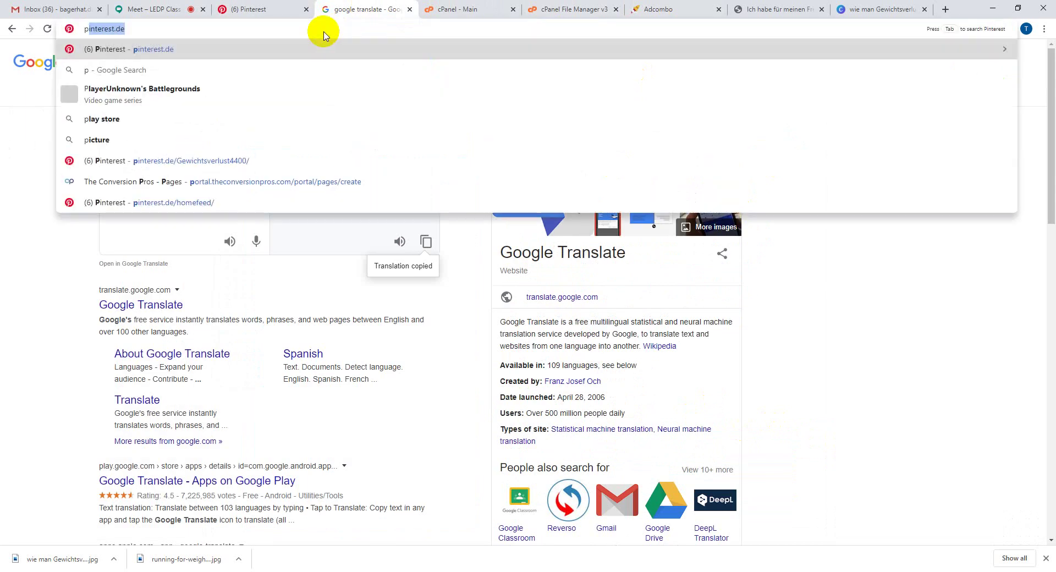
{"action": "key", "text": "Return"}
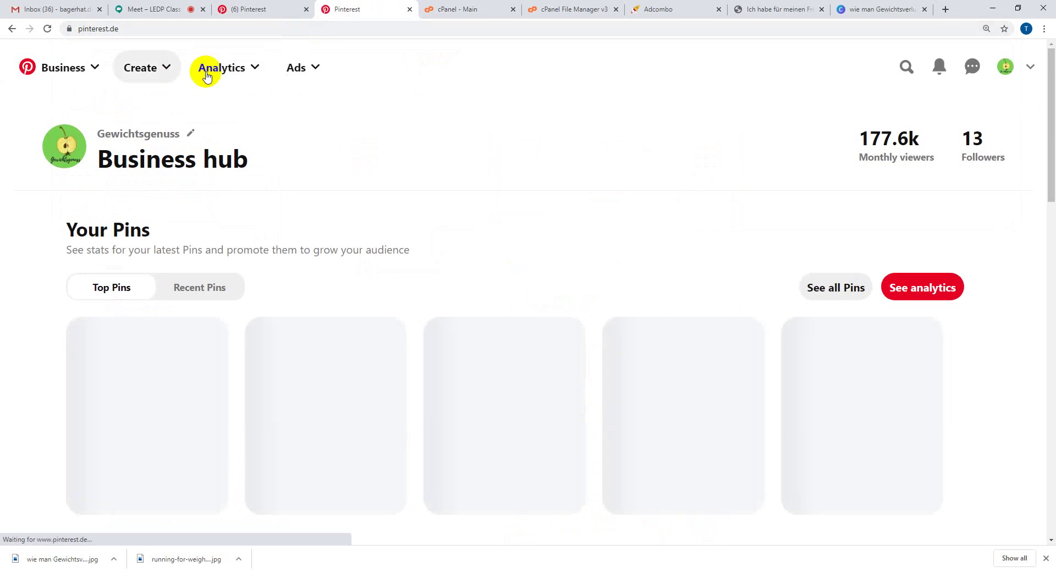
- Open Analytics Overview to see 'Gewichtsverlust Tipps' leading Top Boards with 193,254 impressions
{"action": "left_click", "coordinate": [216, 68]}
{"action": "left_click", "coordinate": [208, 109]}
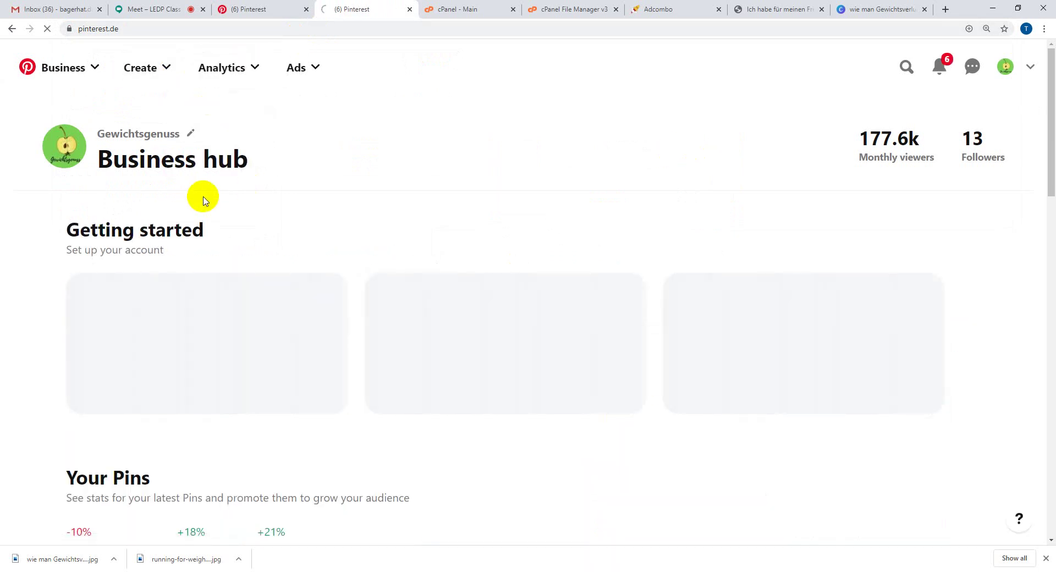
{"action": "scroll", "coordinate": [498, 299], "scroll_direction": "down", "scroll_amount": 6}
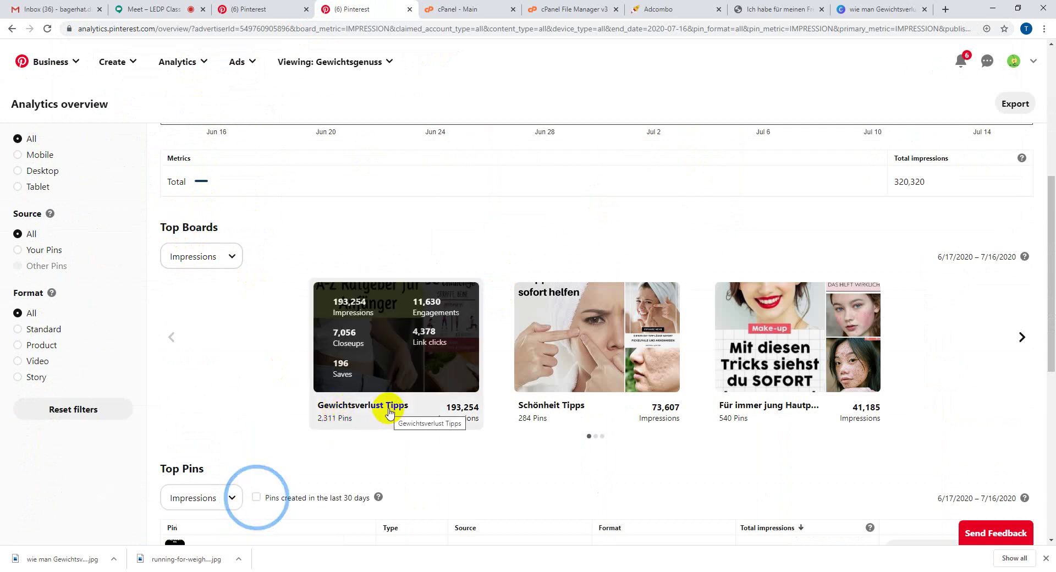
{"action": "left_click", "coordinate": [418, 299]}
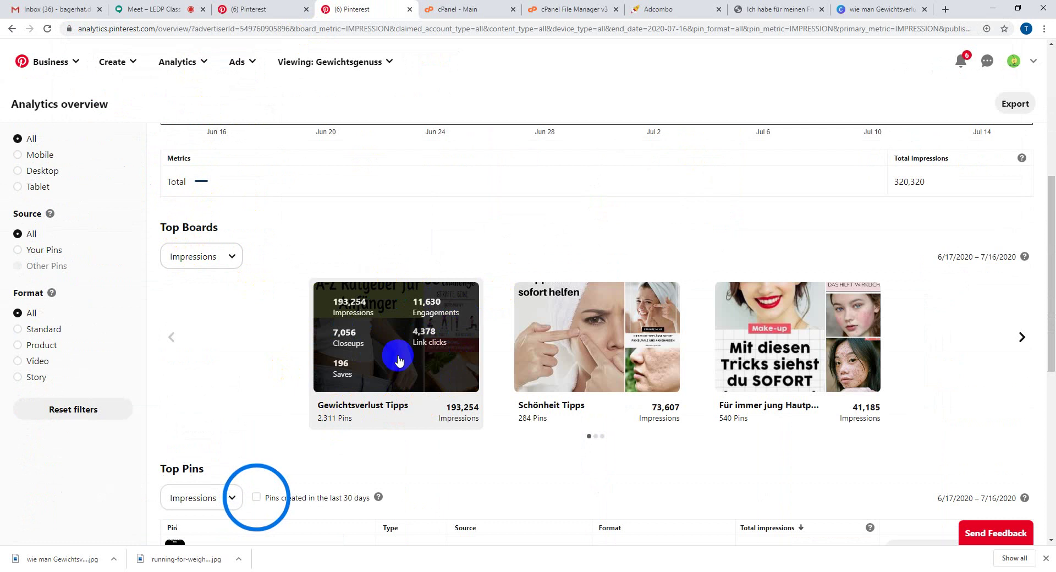
{"action": "mouse_move", "coordinate": [575, 374]}
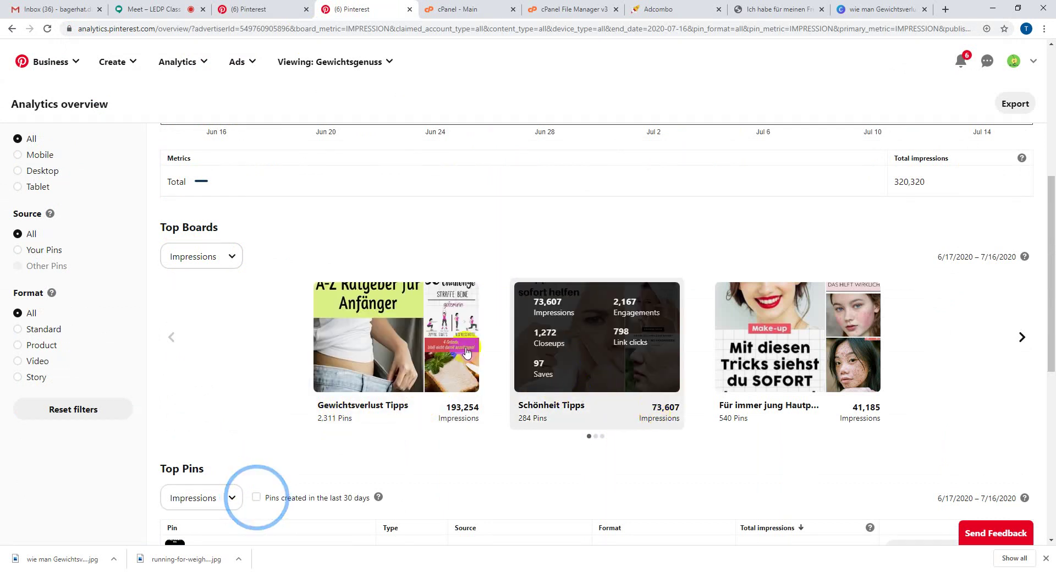
{"action": "mouse_move", "coordinate": [453, 347]}
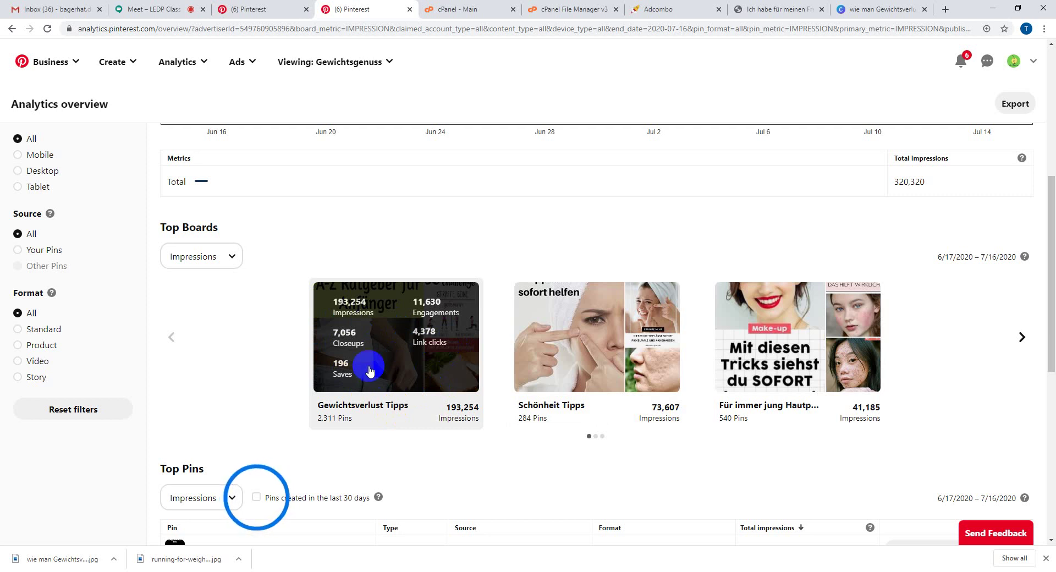
- Back on the unfinished pin, choose the 'Gewichtsverlust Tipps' board
{"action": "left_click", "coordinate": [282, 9]}
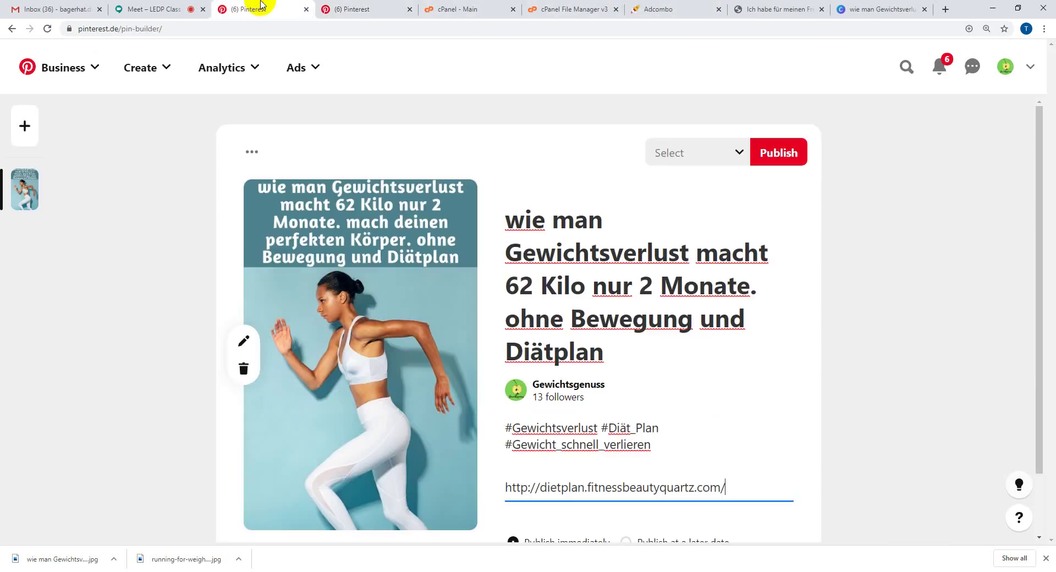
{"action": "left_click", "coordinate": [710, 160]}
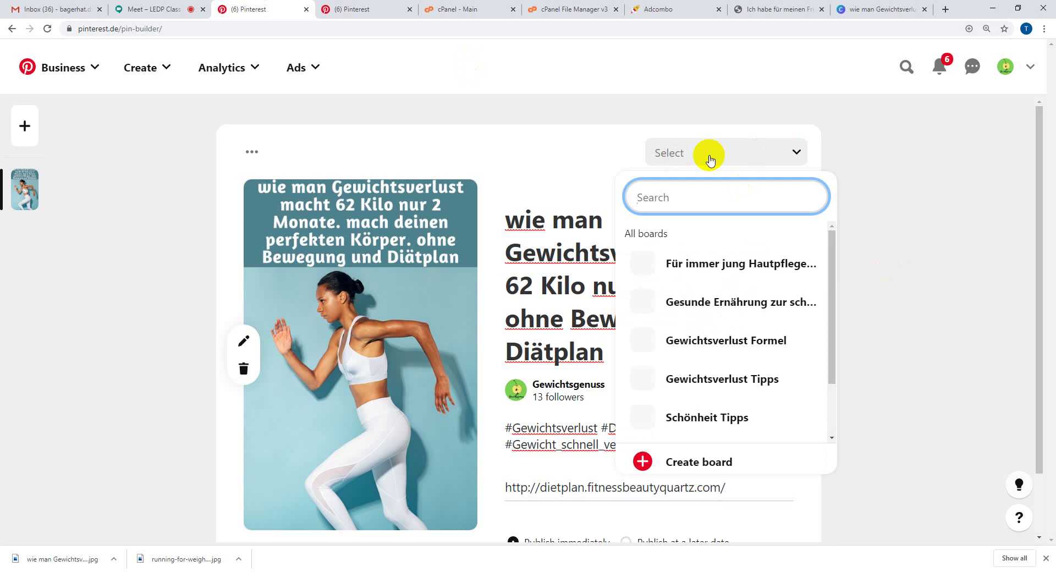
{"action": "mouse_move", "coordinate": [720, 370]}
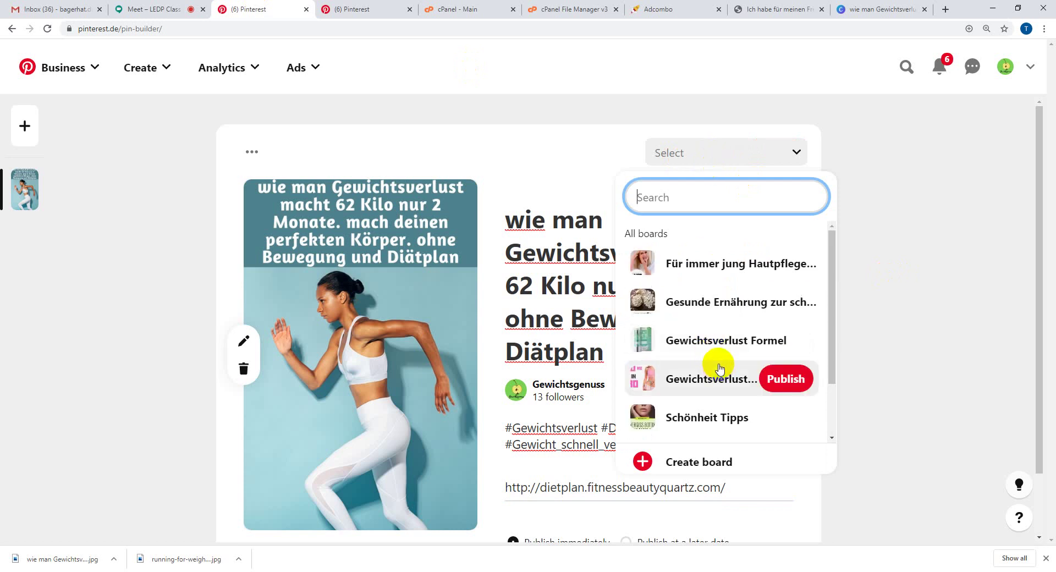
{"action": "scroll", "coordinate": [720, 370], "scroll_direction": "down", "scroll_amount": 2}
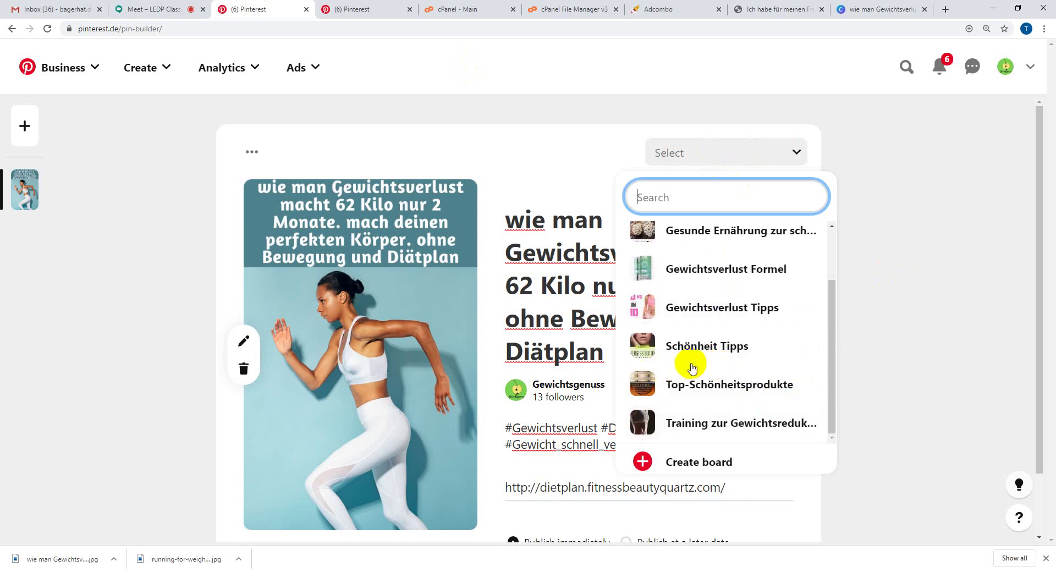
{"action": "mouse_move", "coordinate": [673, 311]}
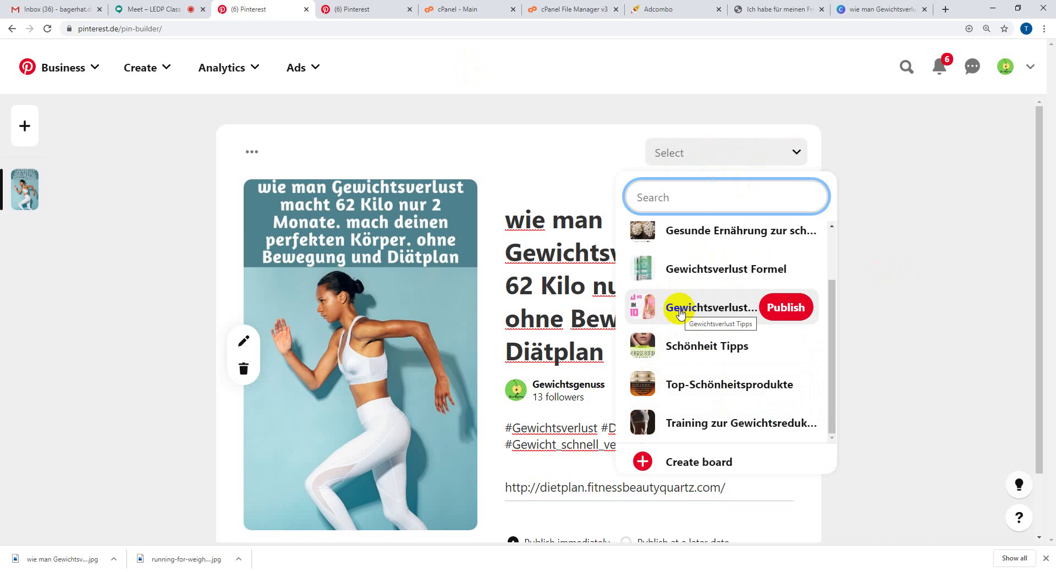
{"action": "left_click", "coordinate": [680, 311]}
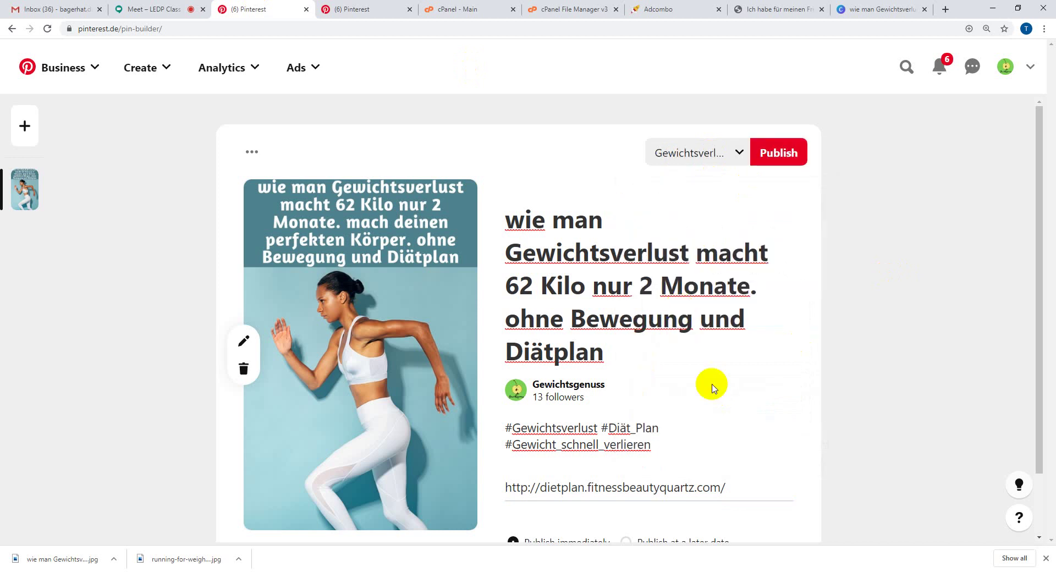
- Close Chrome's bar of downloaded files
{"action": "scroll", "coordinate": [757, 225], "scroll_direction": "down", "scroll_amount": 1}
{"action": "scroll", "coordinate": [754, 212], "scroll_direction": "up", "scroll_amount": 1}
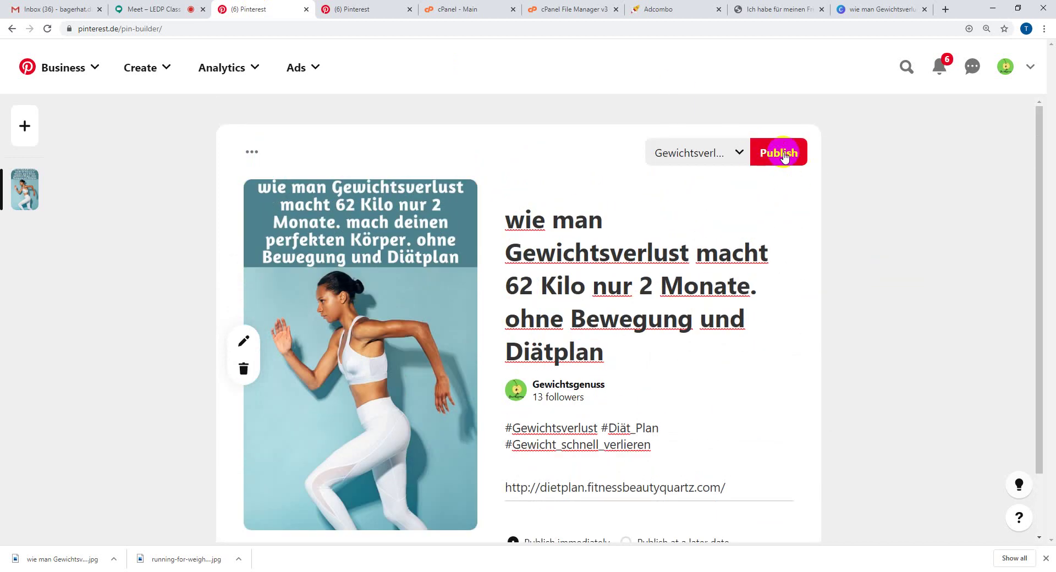
{"action": "left_click", "coordinate": [1046, 558]}
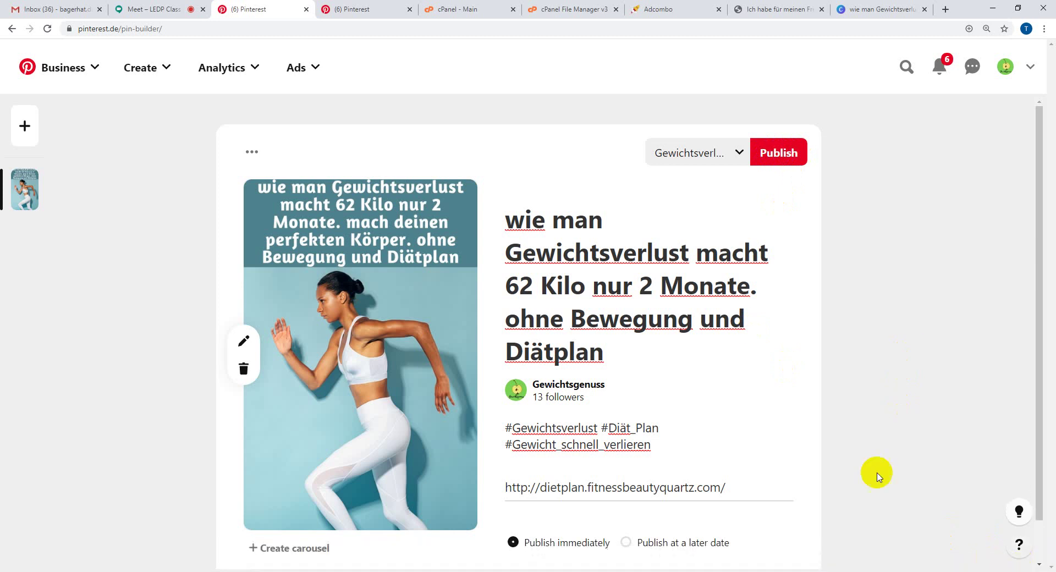
- Publish the pin to 'Gewichtsverlust Tipps' and open its page from the 'You created a Pin!' dialog
{"action": "left_click", "coordinate": [794, 164]}
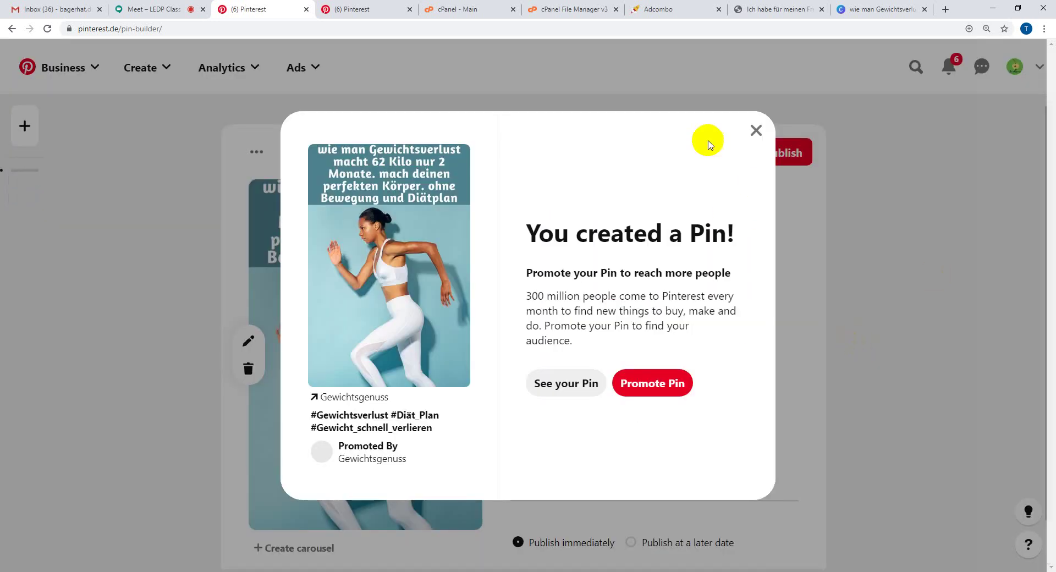
{"action": "left_click_drag", "start_coordinate": [523, 236], "coordinate": [707, 235]}
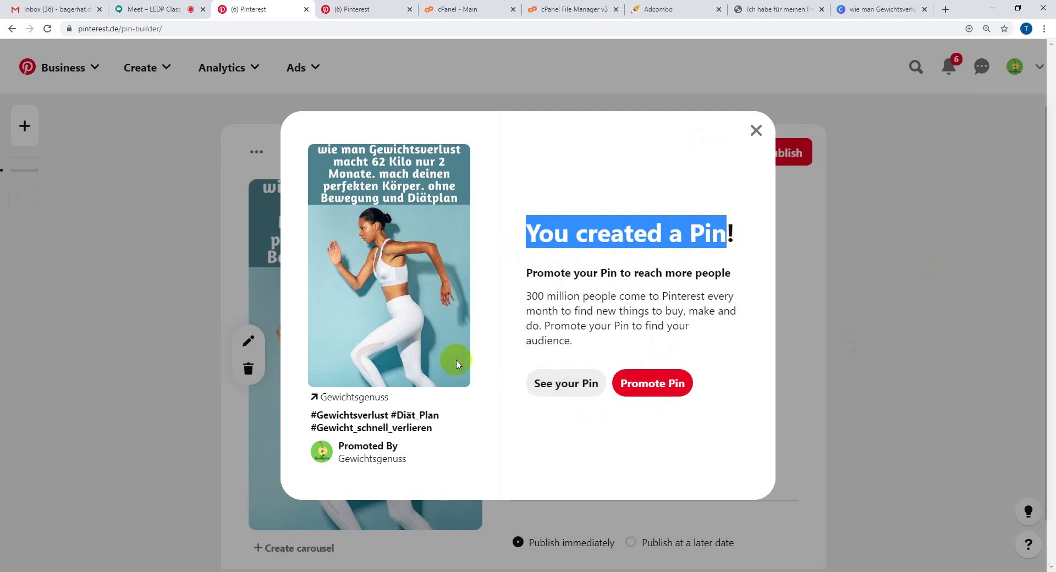
{"action": "left_click", "coordinate": [648, 395]}
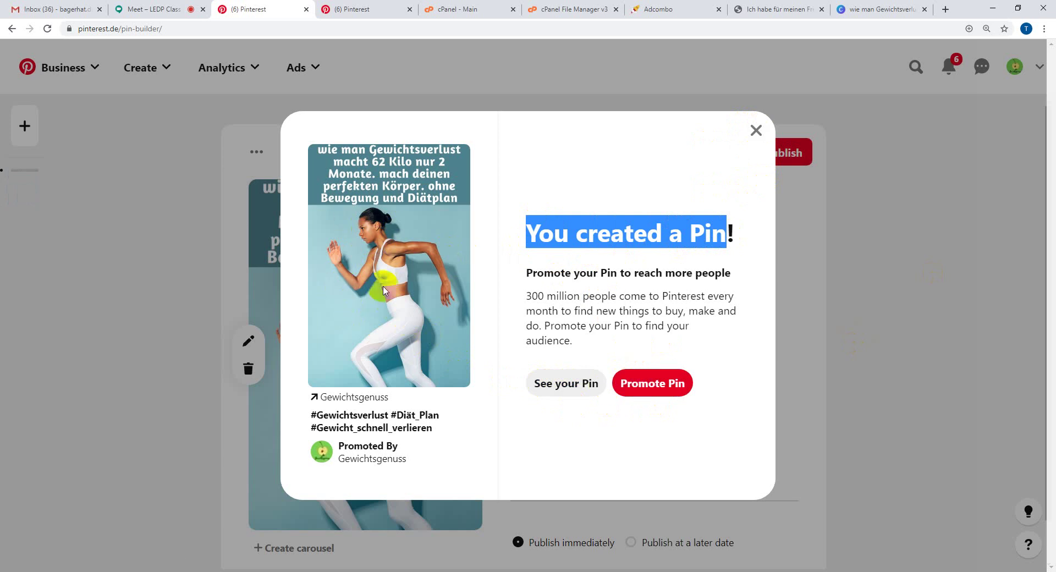
{"action": "left_click", "coordinate": [655, 384]}
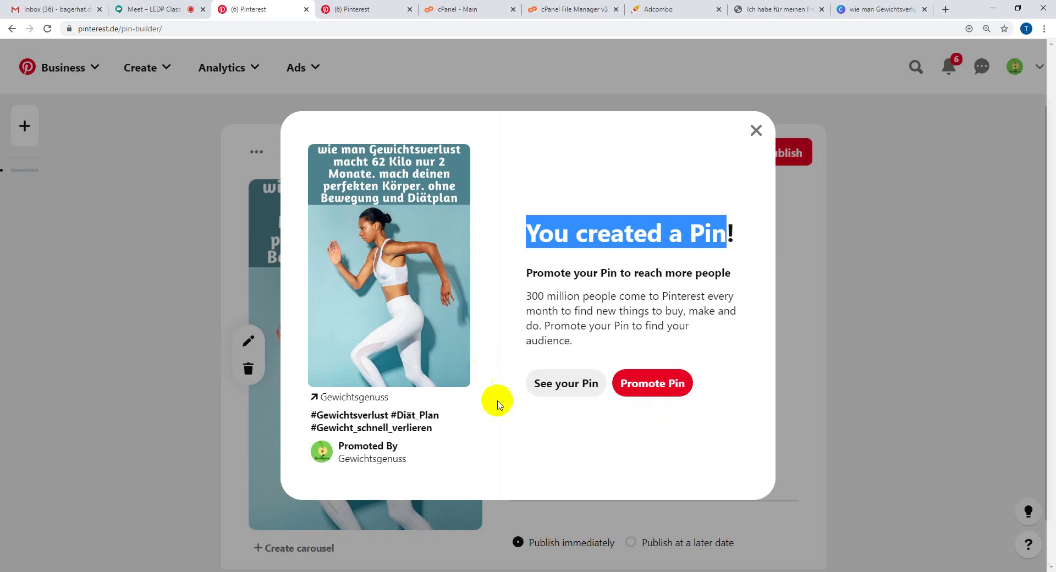
{"action": "left_click", "coordinate": [572, 388]}
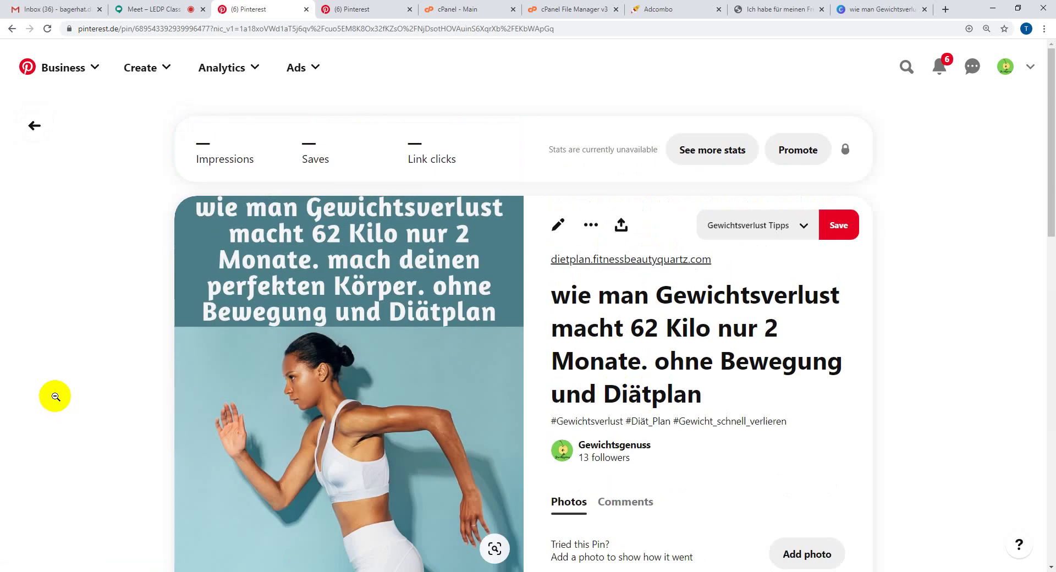
{"action": "scroll", "coordinate": [46, 399], "scroll_direction": "down", "scroll_amount": 2}
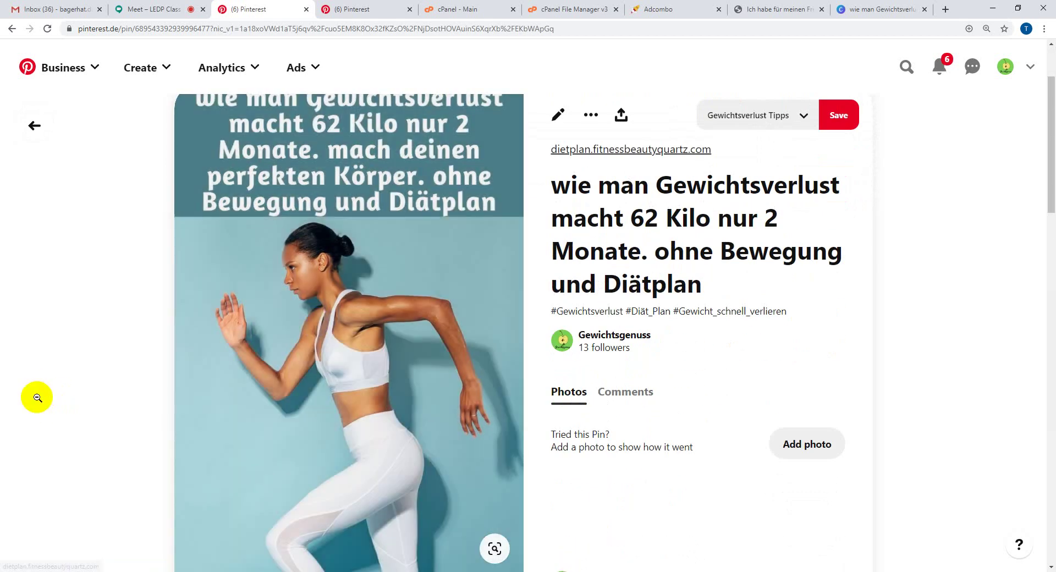
{"action": "scroll", "coordinate": [38, 398], "scroll_direction": "down", "scroll_amount": 4}
{"action": "scroll", "coordinate": [38, 397], "scroll_direction": "up", "scroll_amount": 6}
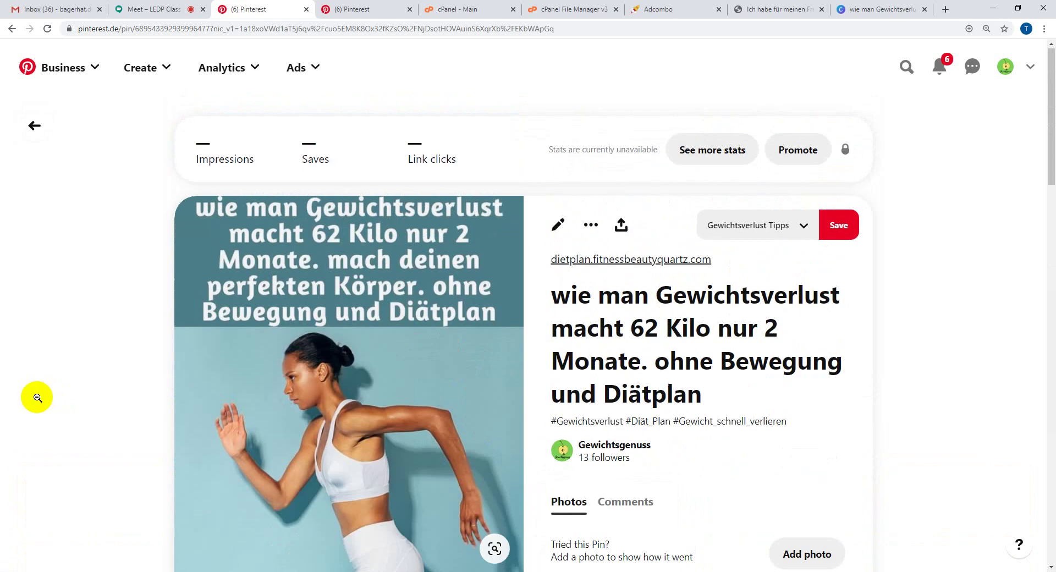
{"action": "scroll", "coordinate": [38, 397], "scroll_direction": "down", "scroll_amount": 6}
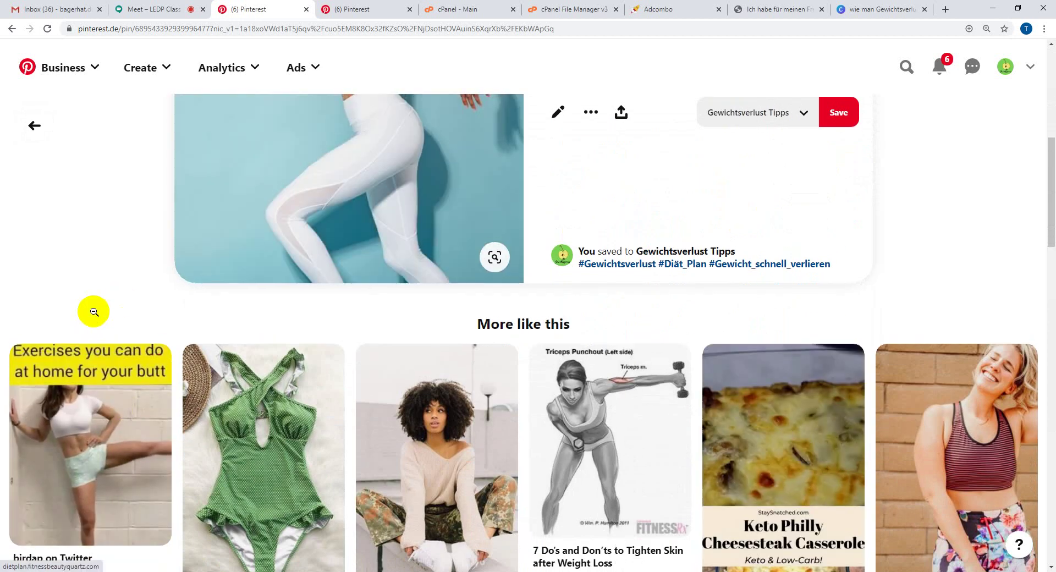
{"action": "scroll", "coordinate": [350, 313], "scroll_direction": "up", "scroll_amount": 3}
{"action": "scroll", "coordinate": [170, 335], "scroll_direction": "down", "scroll_amount": 7}
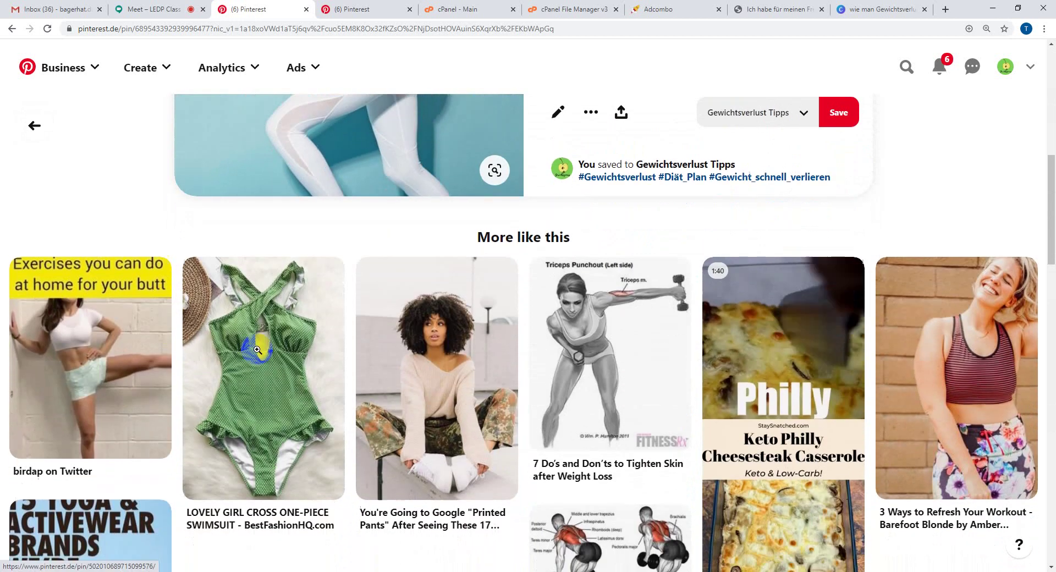
{"action": "scroll", "coordinate": [395, 416], "scroll_direction": "down", "scroll_amount": 10}
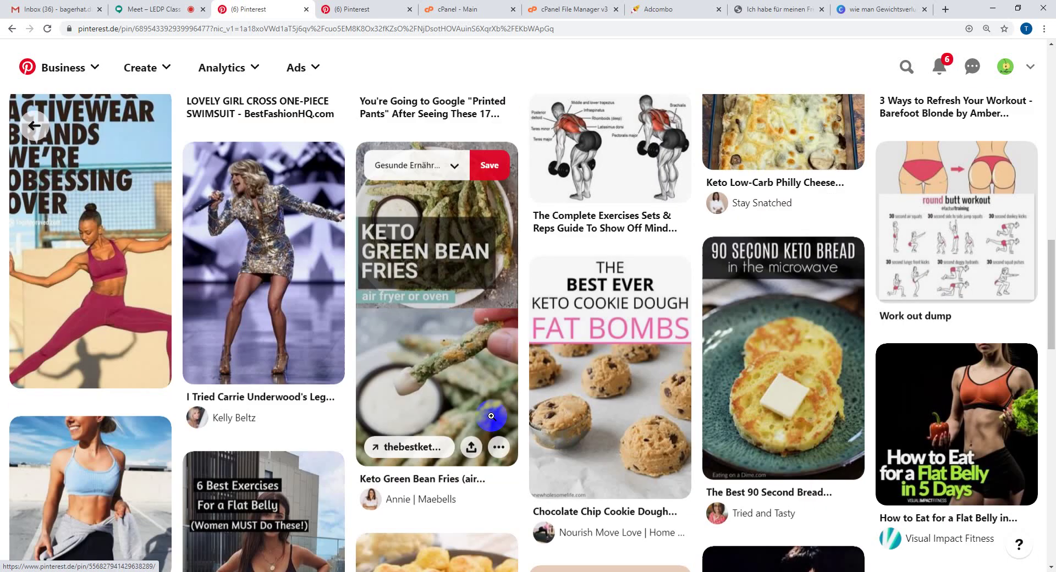
{"action": "scroll", "coordinate": [491, 417], "scroll_direction": "down", "scroll_amount": 3}
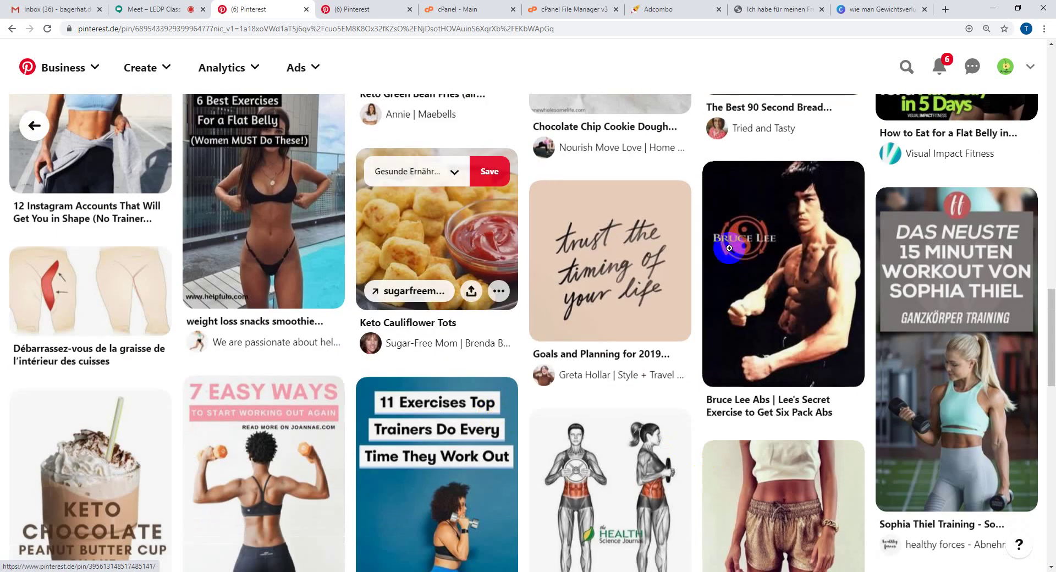
{"action": "scroll", "coordinate": [673, 434], "scroll_direction": "up", "scroll_amount": 20}
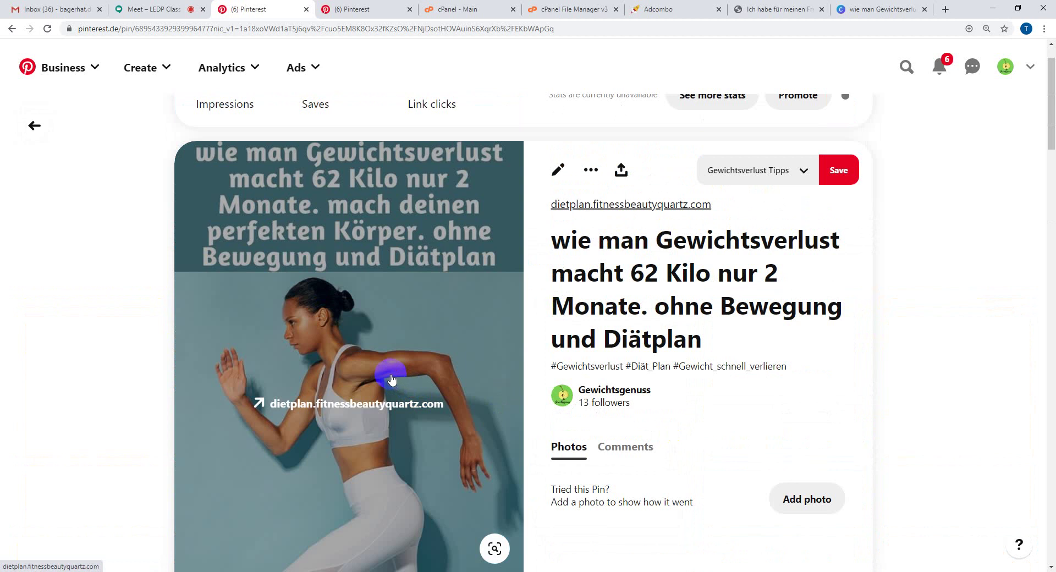
{"action": "scroll", "coordinate": [400, 360], "scroll_direction": "down", "scroll_amount": 11}
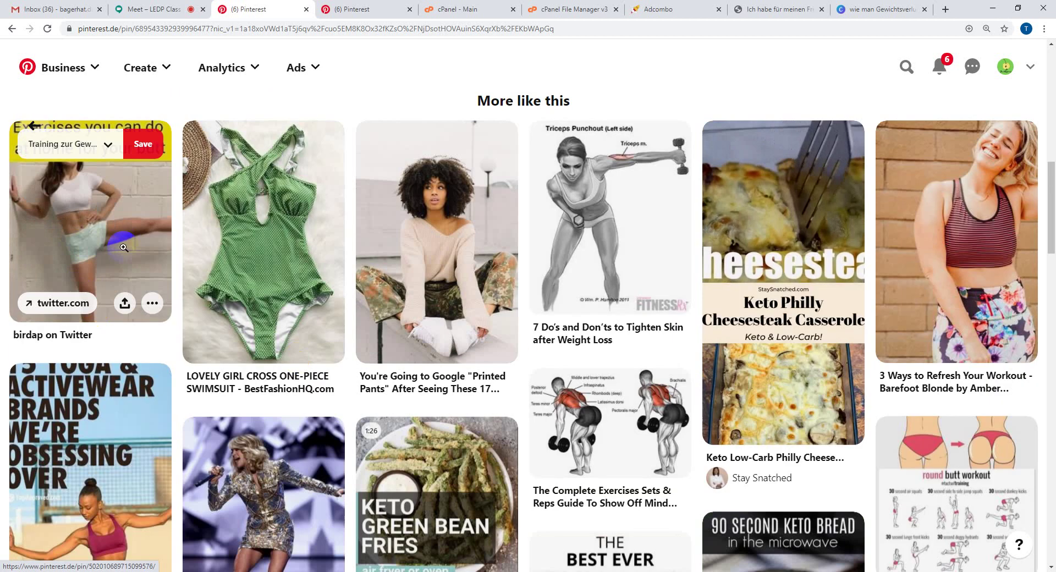
{"action": "scroll", "coordinate": [614, 358], "scroll_direction": "down", "scroll_amount": 7}
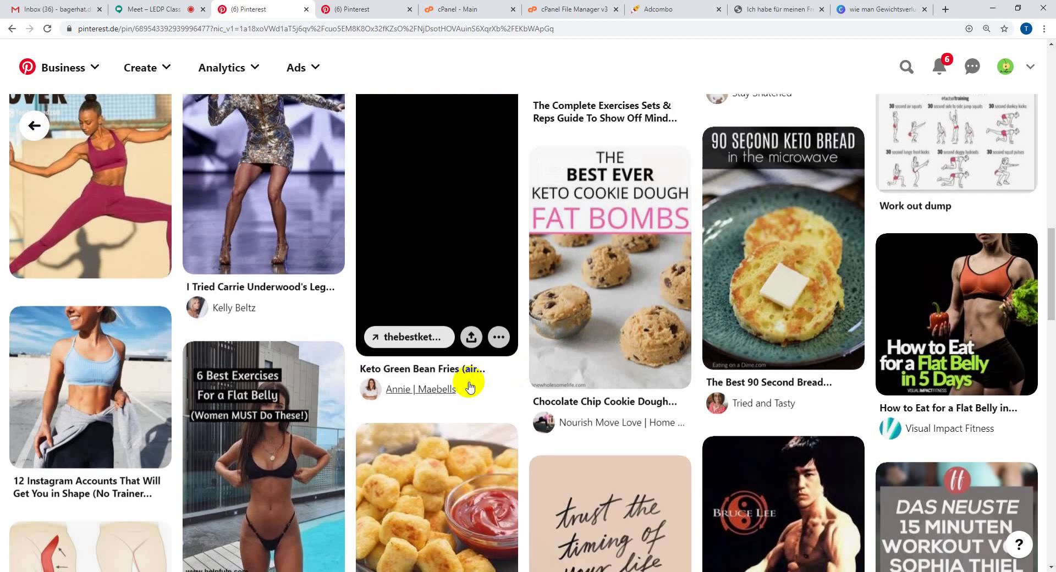
{"action": "scroll", "coordinate": [532, 361], "scroll_direction": "down", "scroll_amount": 3}
{"action": "scroll", "coordinate": [440, 403], "scroll_direction": "down", "scroll_amount": 3}
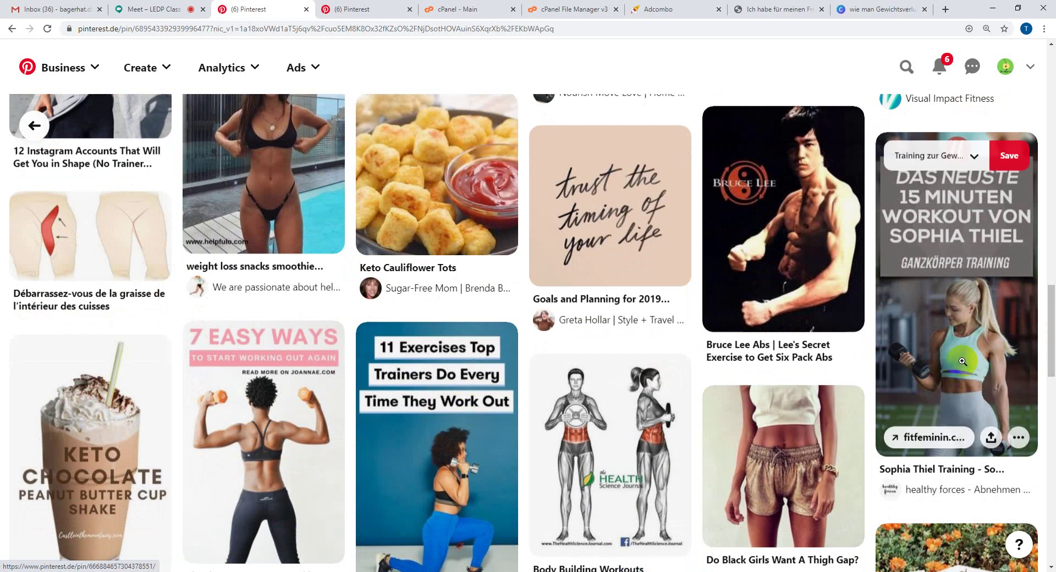
{"action": "scroll", "coordinate": [585, 288], "scroll_direction": "down", "scroll_amount": 2}
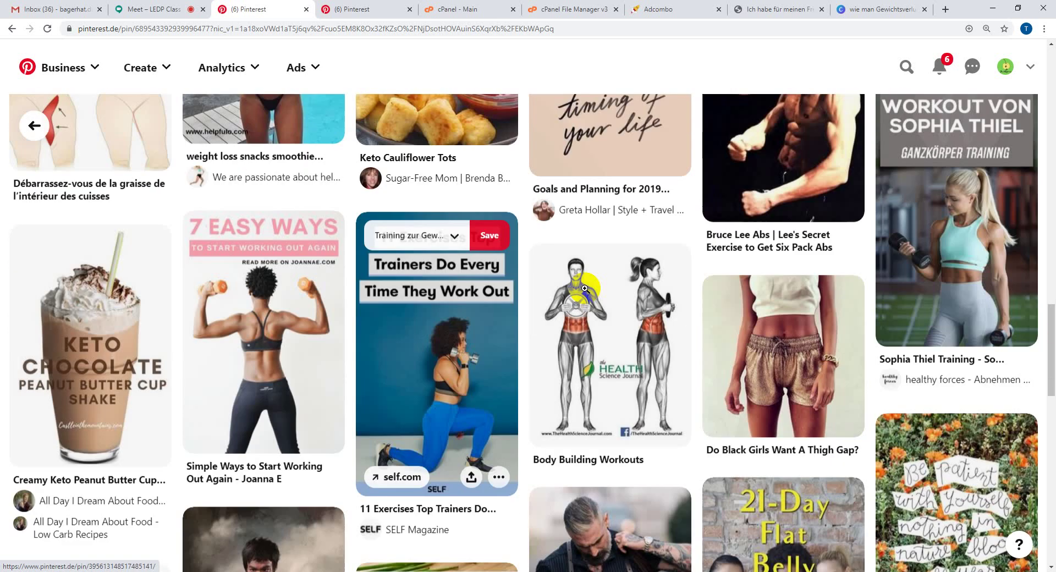
{"action": "scroll", "coordinate": [742, 427], "scroll_direction": "down", "scroll_amount": 5}
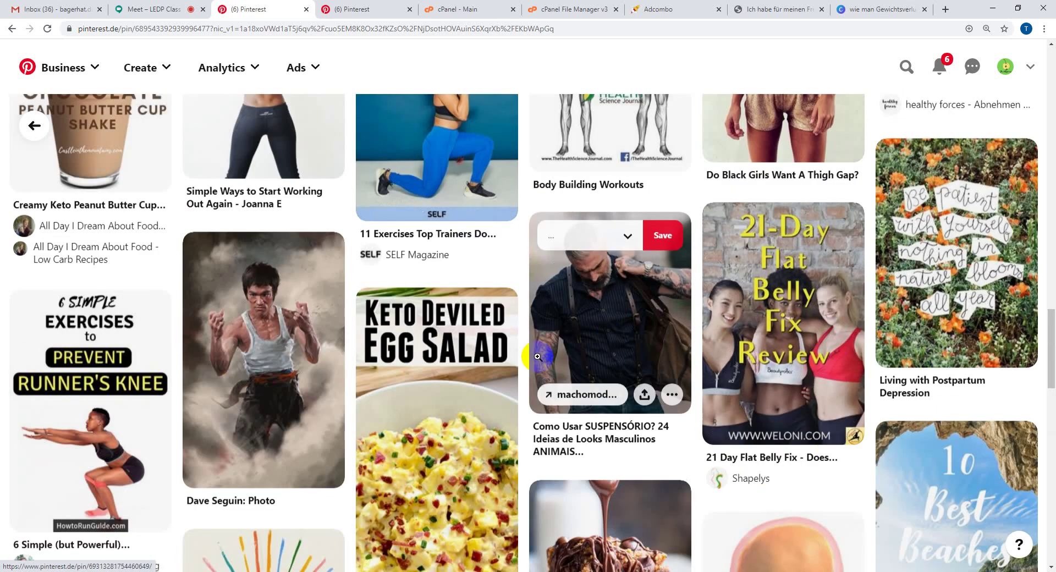
{"action": "scroll", "coordinate": [264, 352], "scroll_direction": "down", "scroll_amount": 4}
{"action": "scroll", "coordinate": [379, 395], "scroll_direction": "down", "scroll_amount": 7}
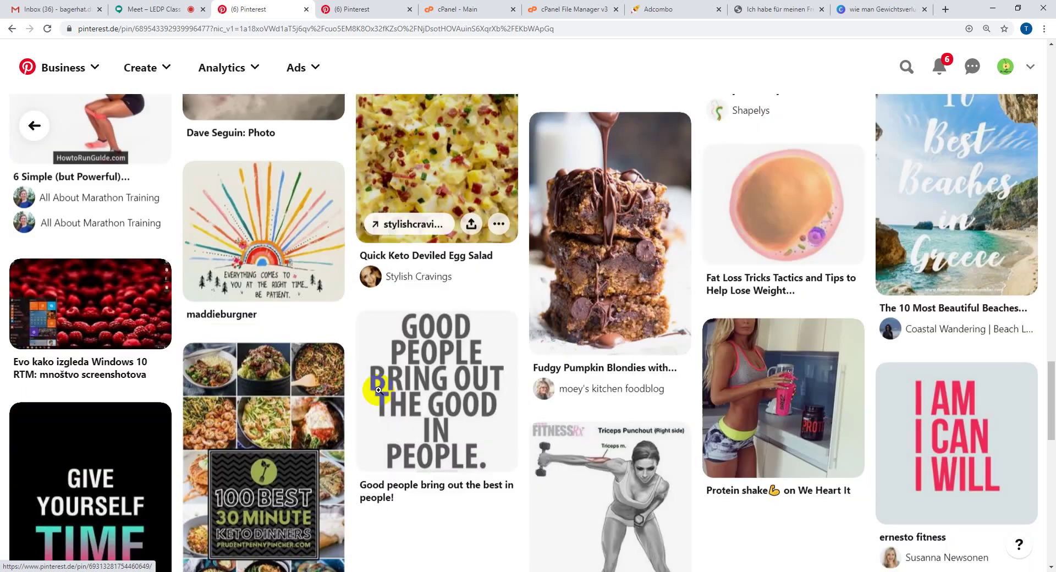
{"action": "scroll", "coordinate": [379, 390], "scroll_direction": "down", "scroll_amount": 6}
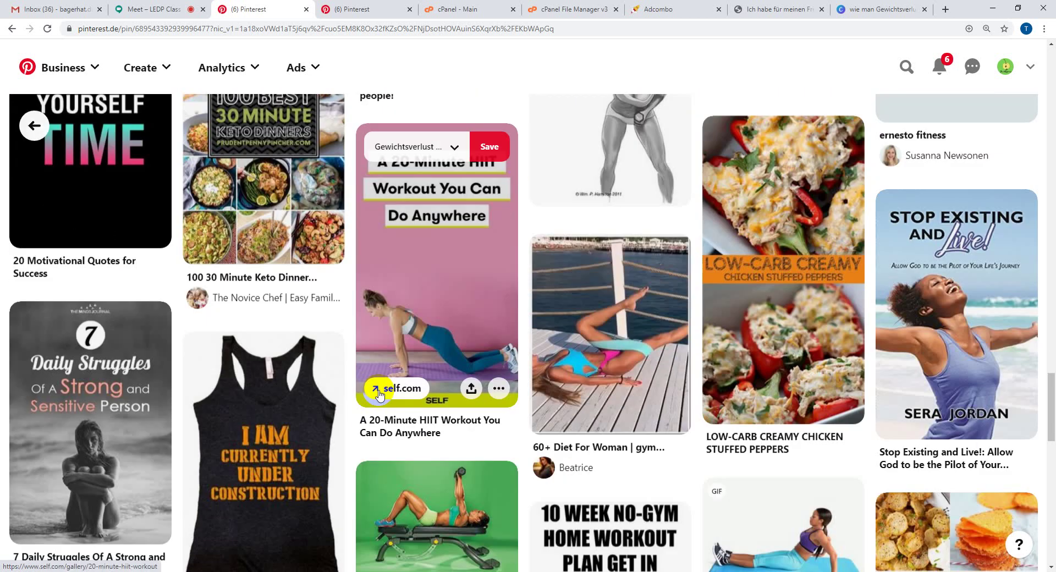
{"action": "scroll", "coordinate": [352, 375], "scroll_direction": "down", "scroll_amount": 3}
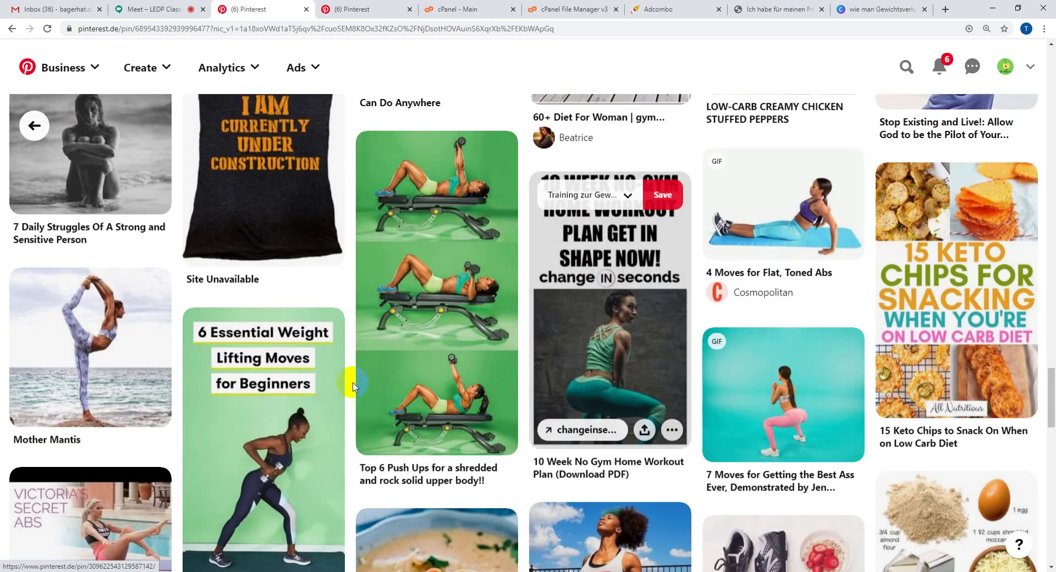
{"action": "scroll", "coordinate": [370, 356], "scroll_direction": "up", "scroll_amount": 13}
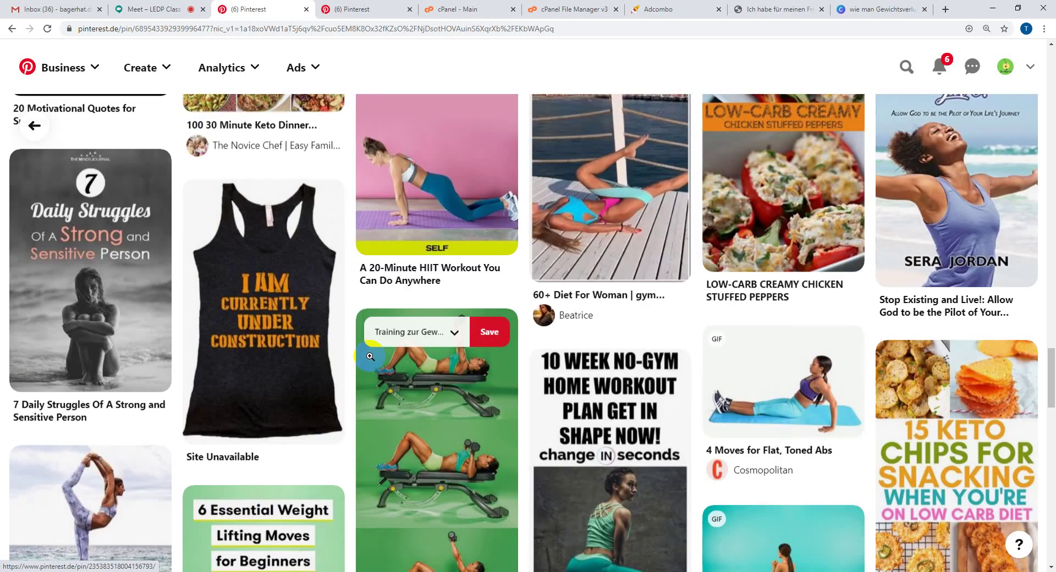
{"action": "scroll", "coordinate": [369, 352], "scroll_direction": "up", "scroll_amount": 20}
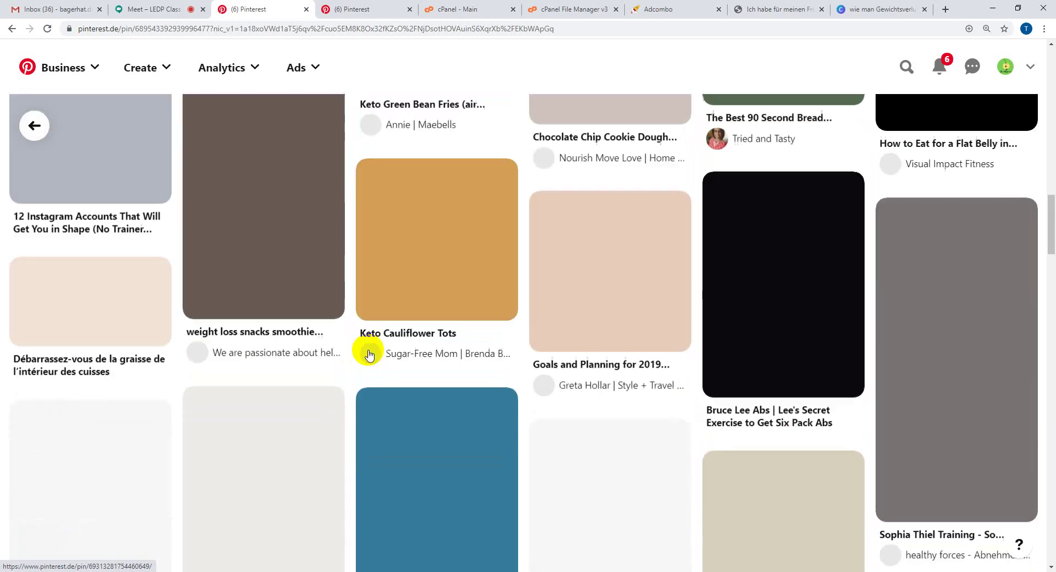
{"action": "scroll", "coordinate": [369, 350], "scroll_direction": "up", "scroll_amount": 7}
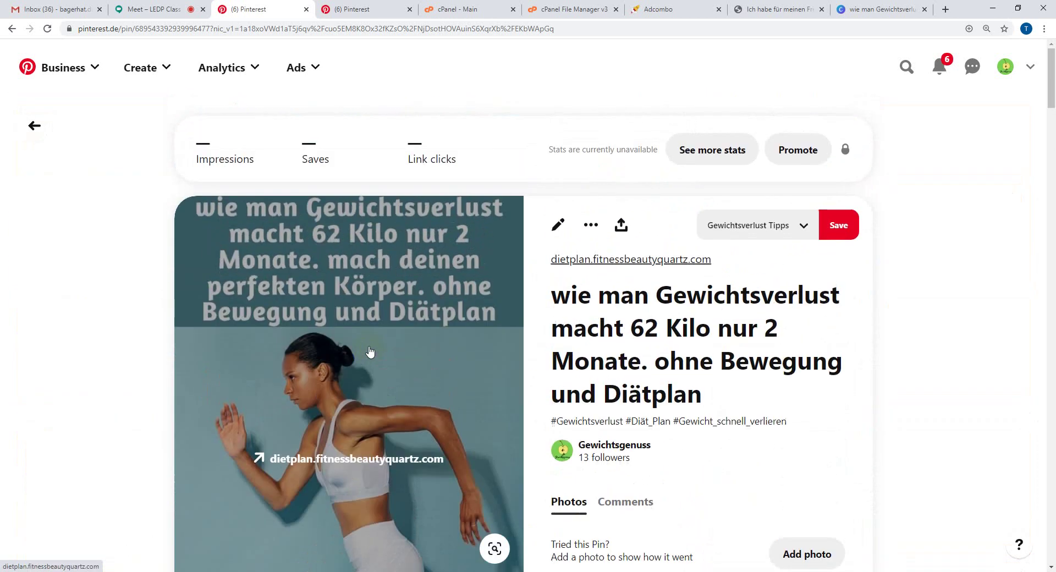
{"action": "scroll", "coordinate": [146, 301], "scroll_direction": "down", "scroll_amount": 7}
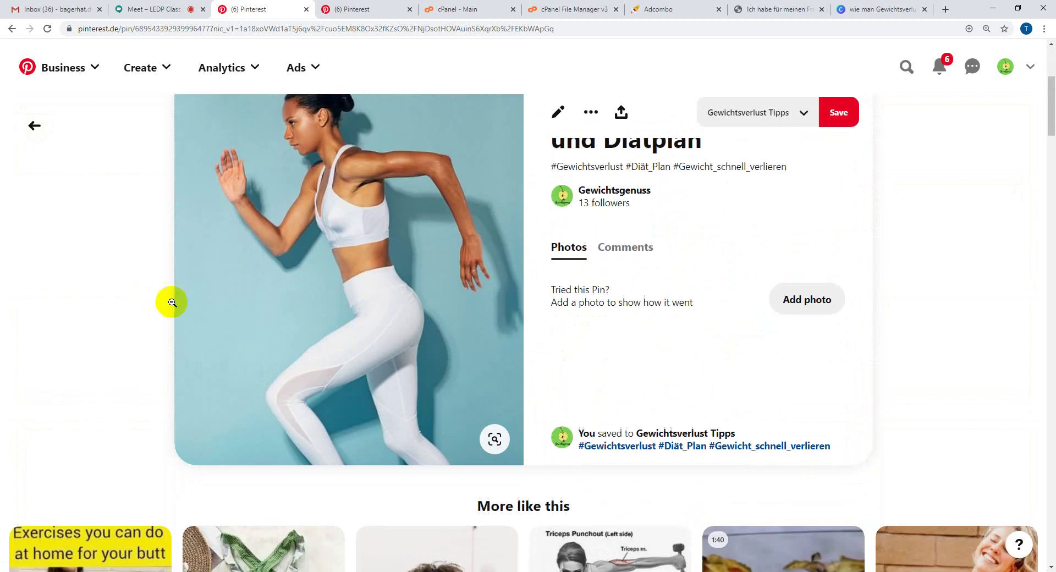
{"action": "scroll", "coordinate": [391, 346], "scroll_direction": "down", "scroll_amount": 3}
{"action": "scroll", "coordinate": [410, 341], "scroll_direction": "up", "scroll_amount": 4}
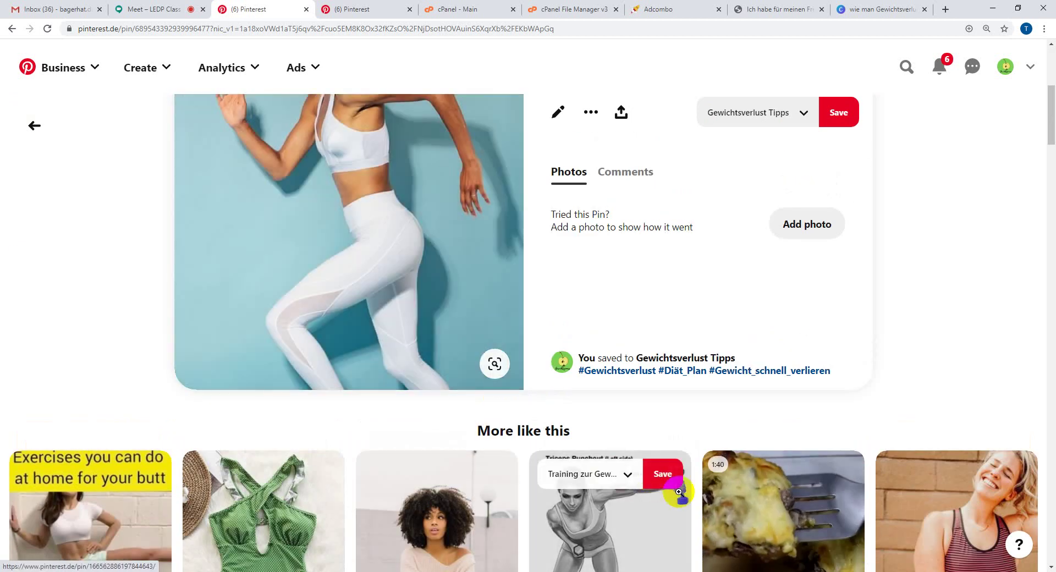
{"action": "scroll", "coordinate": [980, 461], "scroll_direction": "down", "scroll_amount": 3}
{"action": "scroll", "coordinate": [935, 440], "scroll_direction": "down", "scroll_amount": 2}
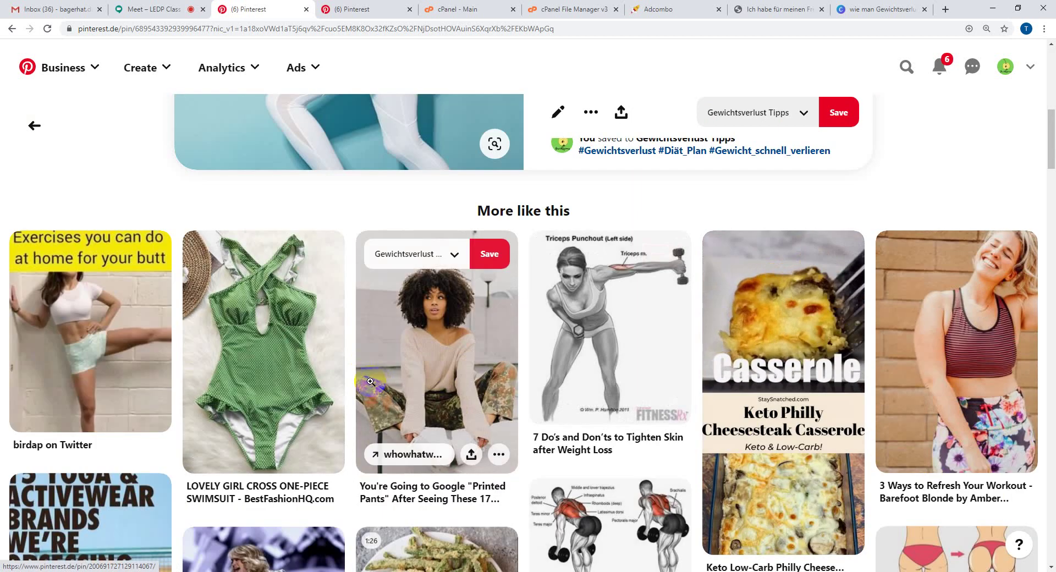
{"action": "scroll", "coordinate": [372, 381], "scroll_direction": "up", "scroll_amount": 7}
{"action": "scroll", "coordinate": [372, 381], "scroll_direction": "up", "scroll_amount": 3}
{"action": "scroll", "coordinate": [913, 346], "scroll_direction": "down", "scroll_amount": 2}
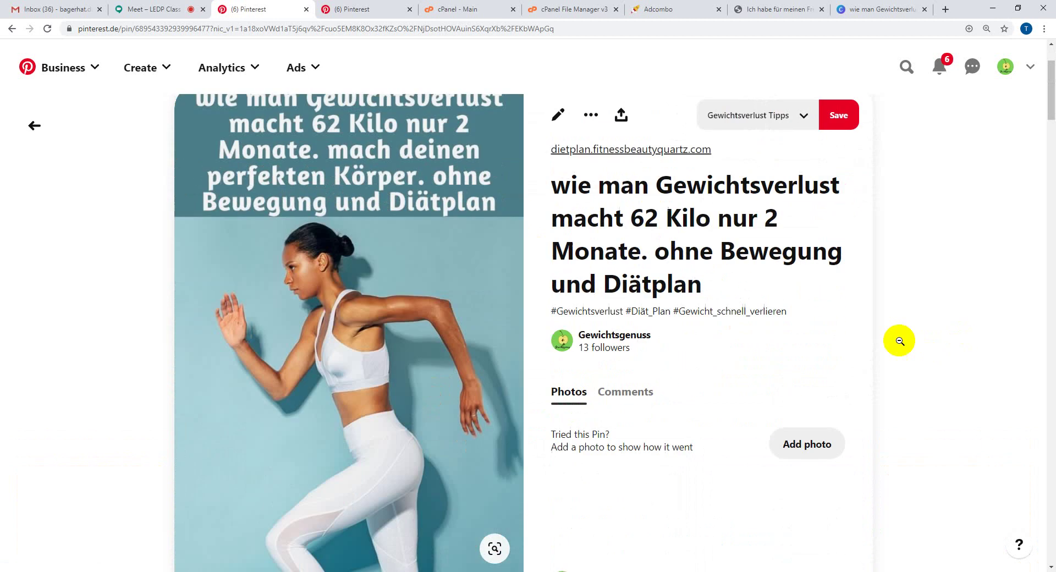
{"action": "scroll", "coordinate": [28, 313], "scroll_direction": "up", "scroll_amount": 2}
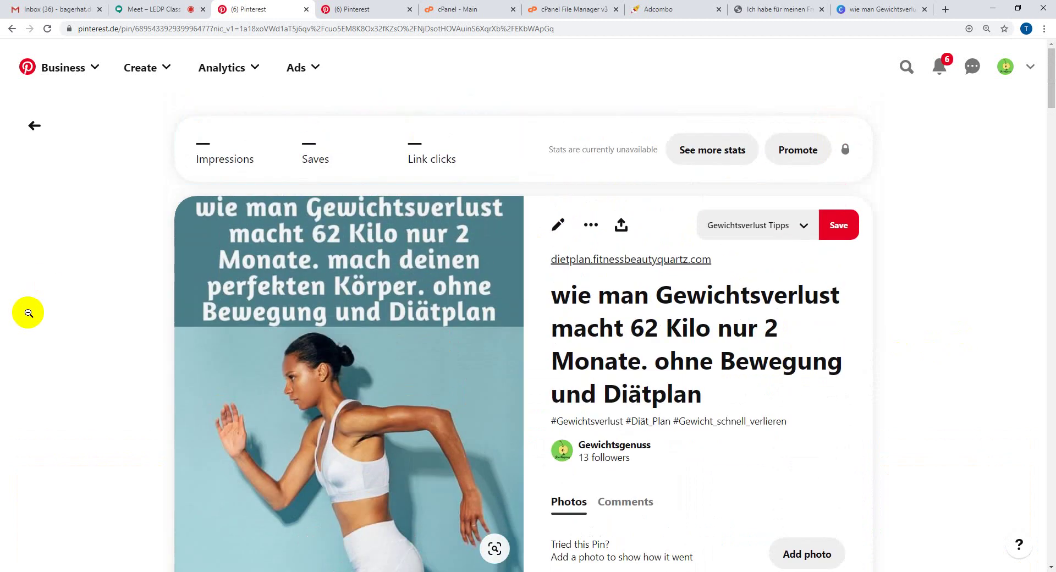
{"action": "scroll", "coordinate": [28, 313], "scroll_direction": "down", "scroll_amount": 2}
{"action": "scroll", "coordinate": [104, 311], "scroll_direction": "up", "scroll_amount": 2}
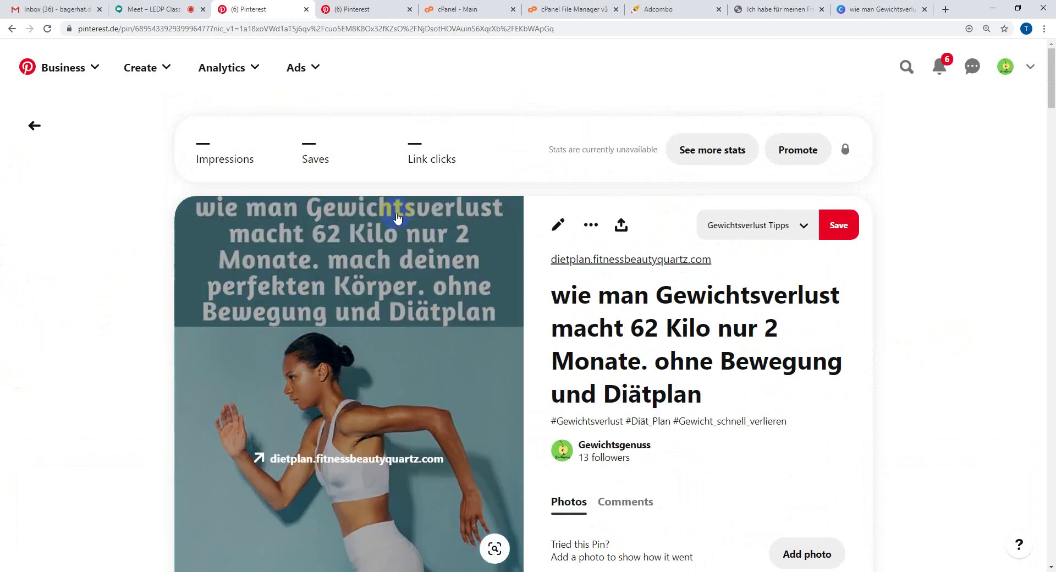
{"action": "scroll", "coordinate": [131, 363], "scroll_direction": "down", "scroll_amount": 2}
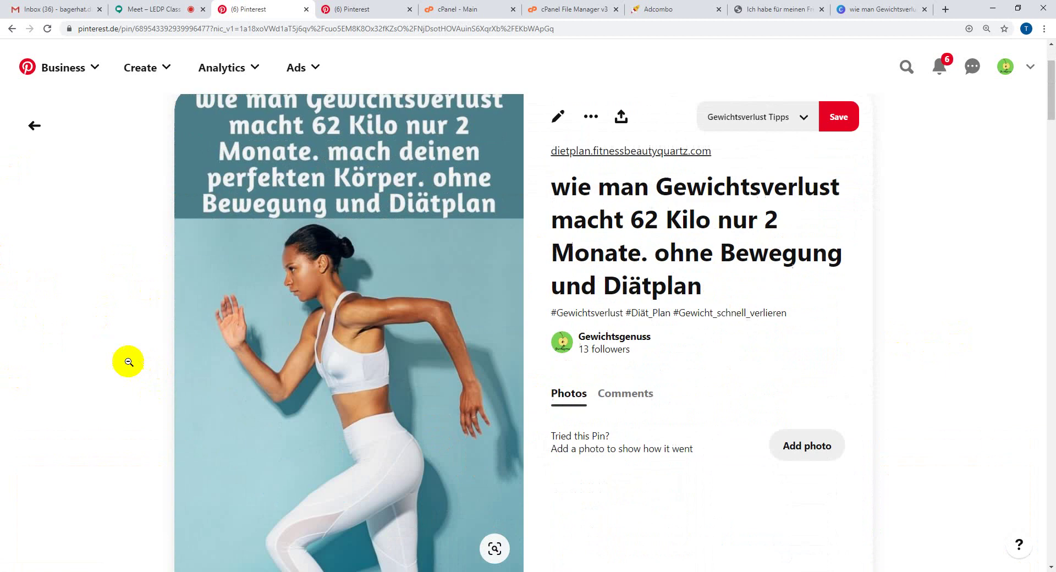
{"action": "left_click", "coordinate": [352, 356]}
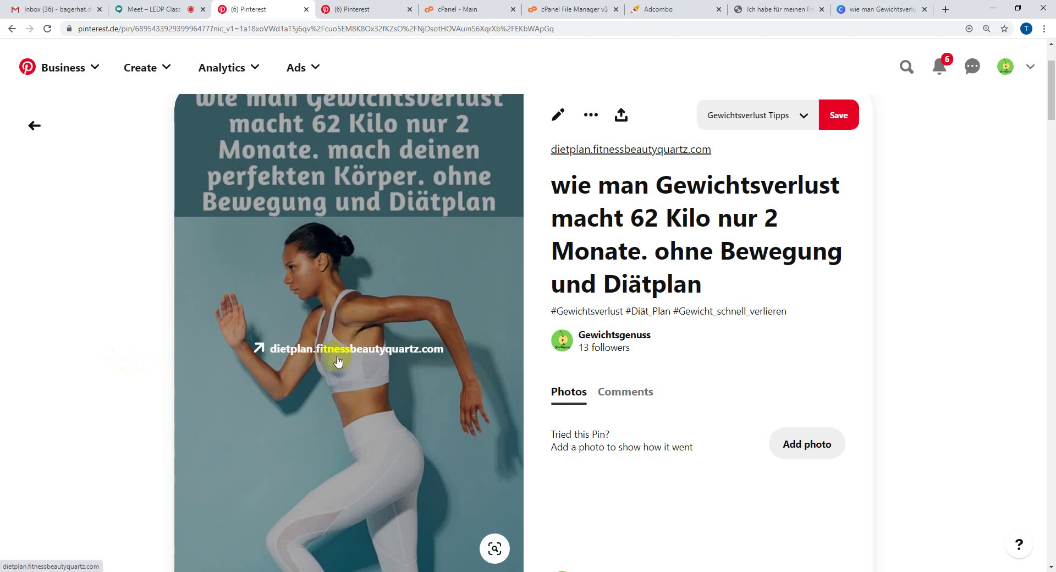
- After a glance at the Meet tab, open the pin's dietplan blog link in a new tab
{"action": "left_click", "coordinate": [174, 7]}
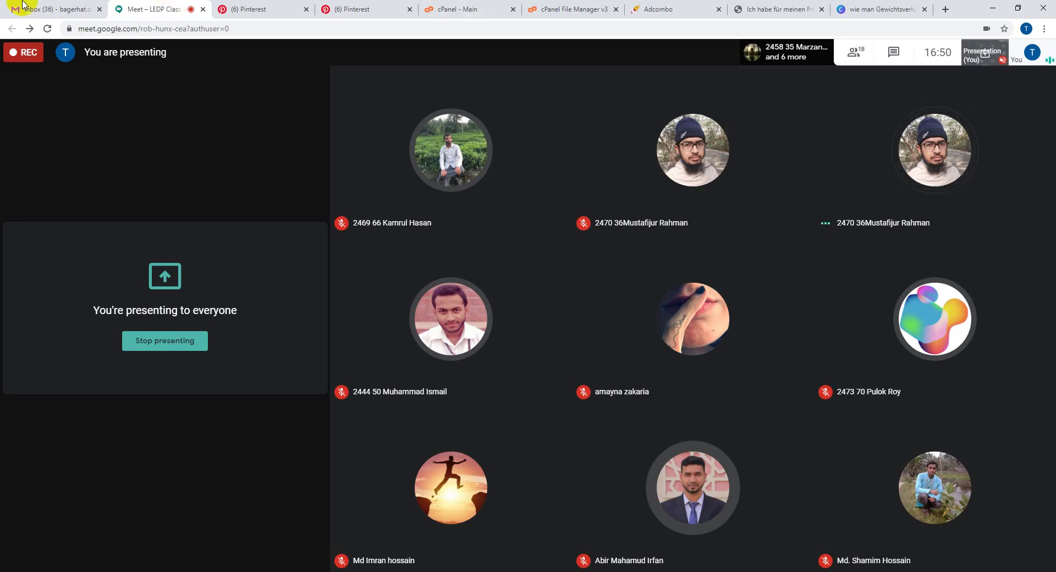
{"action": "left_click", "coordinate": [254, 7]}
{"action": "mouse_move", "coordinate": [307, 352]}
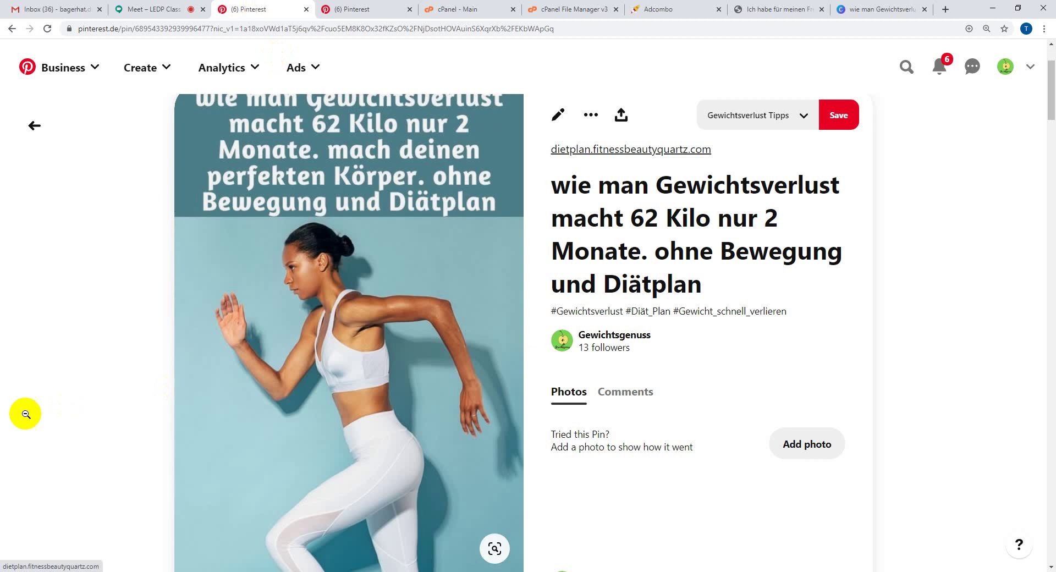
{"action": "scroll", "coordinate": [219, 322], "scroll_direction": "up", "scroll_amount": 1}
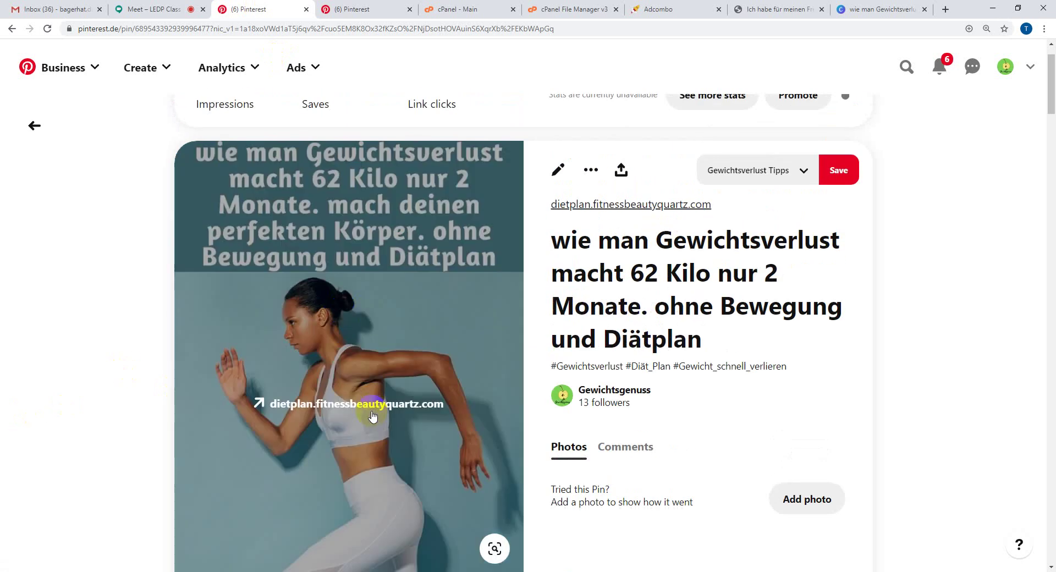
{"action": "left_click", "coordinate": [365, 408]}
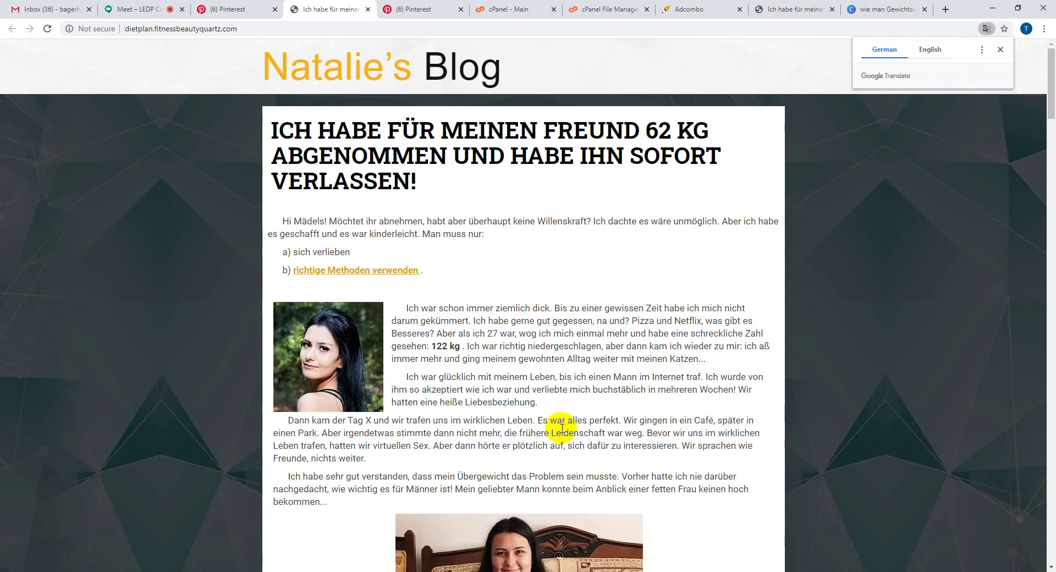
- Check the German weight-loss article on Natalie's Blog, then return to the pin page
{"action": "left_click", "coordinate": [350, 324]}
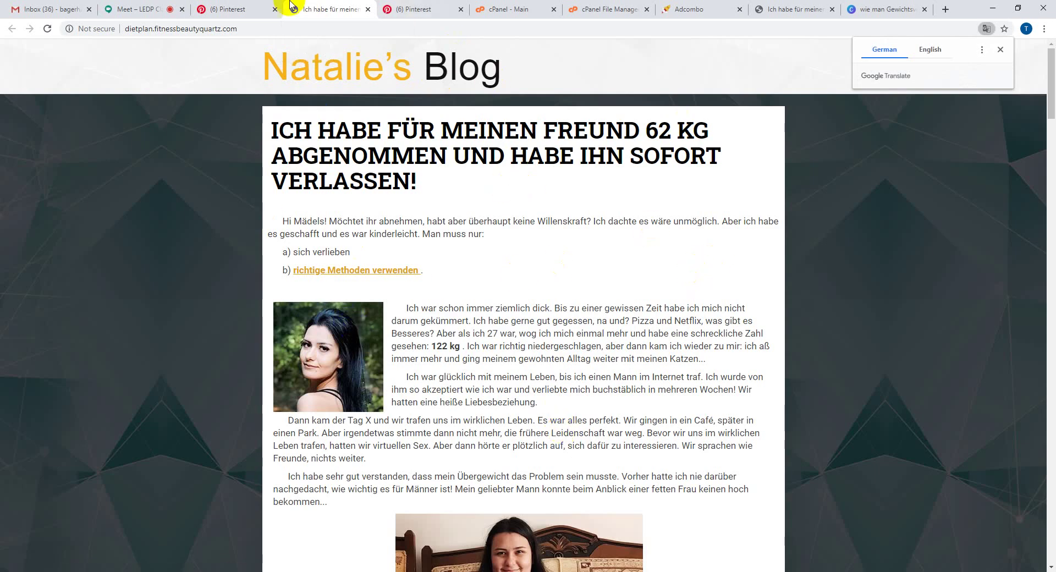
{"action": "left_click", "coordinate": [244, 5]}
{"action": "scroll", "coordinate": [502, 378], "scroll_direction": "up", "scroll_amount": 1}
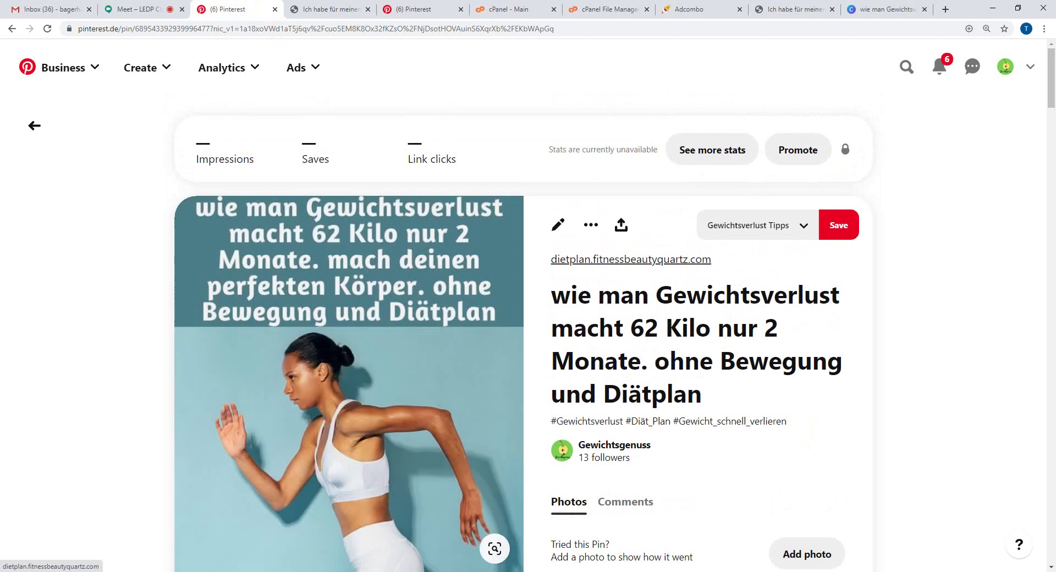
- Open the Gewichtsgenuss profile and scroll down to Latest published Pins
{"action": "left_click", "coordinate": [996, 80]}
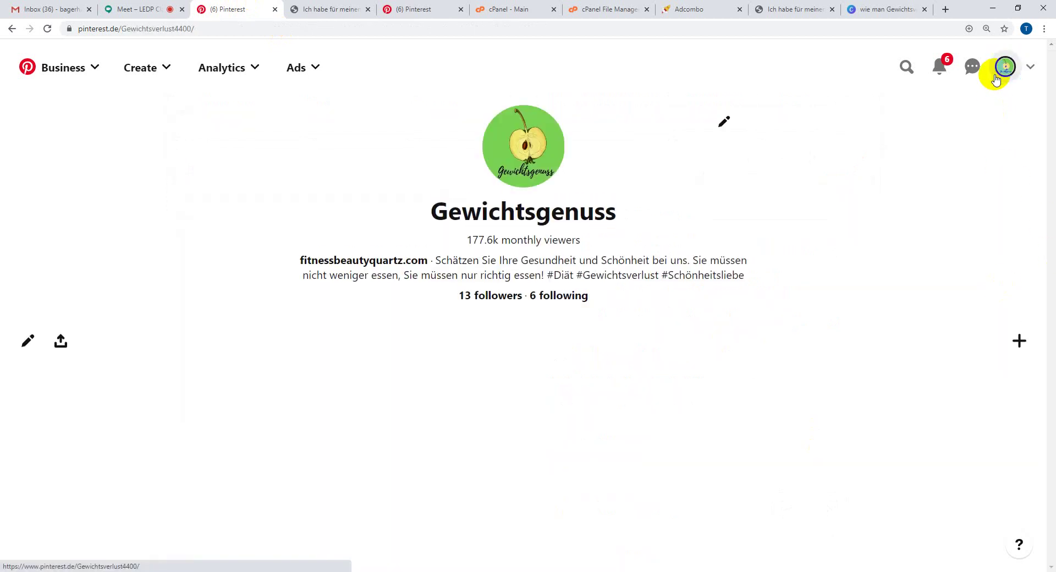
{"action": "scroll", "coordinate": [219, 408], "scroll_direction": "down", "scroll_amount": 7}
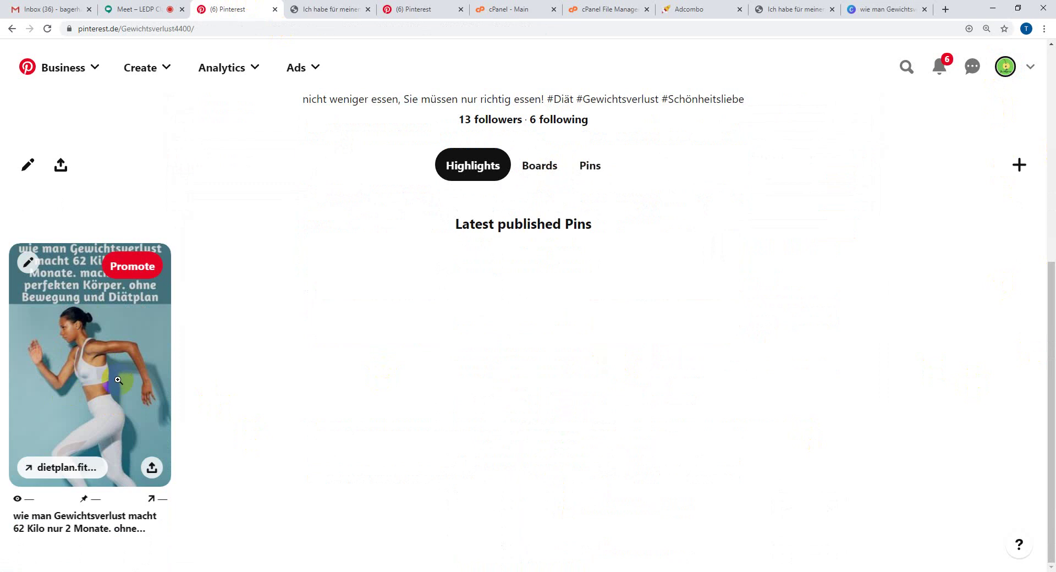
{"action": "scroll", "coordinate": [123, 384], "scroll_direction": "up", "scroll_amount": 4}
{"action": "scroll", "coordinate": [118, 430], "scroll_direction": "down", "scroll_amount": 3}
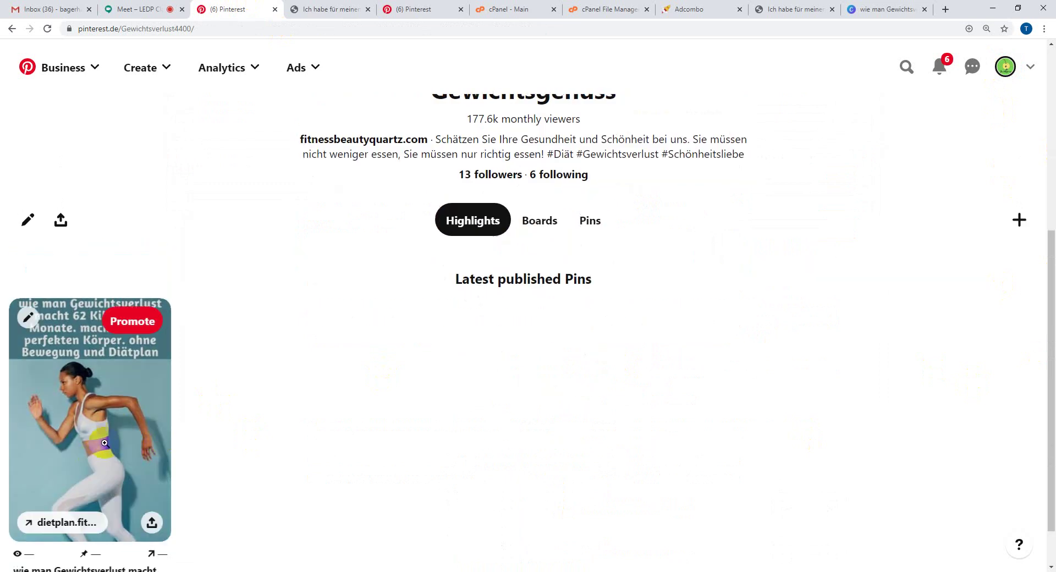
{"action": "scroll", "coordinate": [264, 498], "scroll_direction": "down", "scroll_amount": 1}
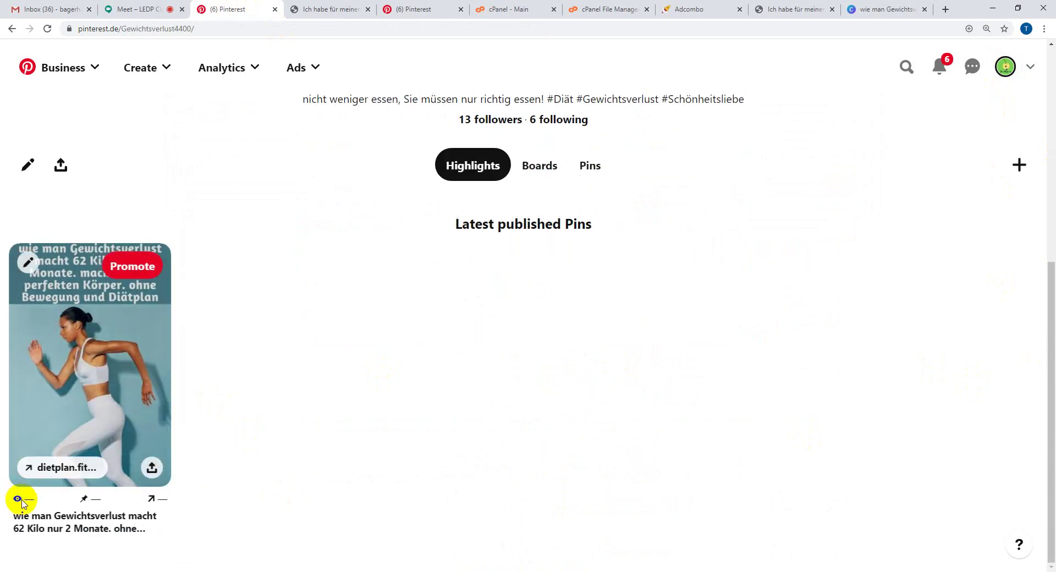
- Inspect the new pin's stats, then scroll back up to the profile header
{"action": "mouse_move", "coordinate": [33, 500]}
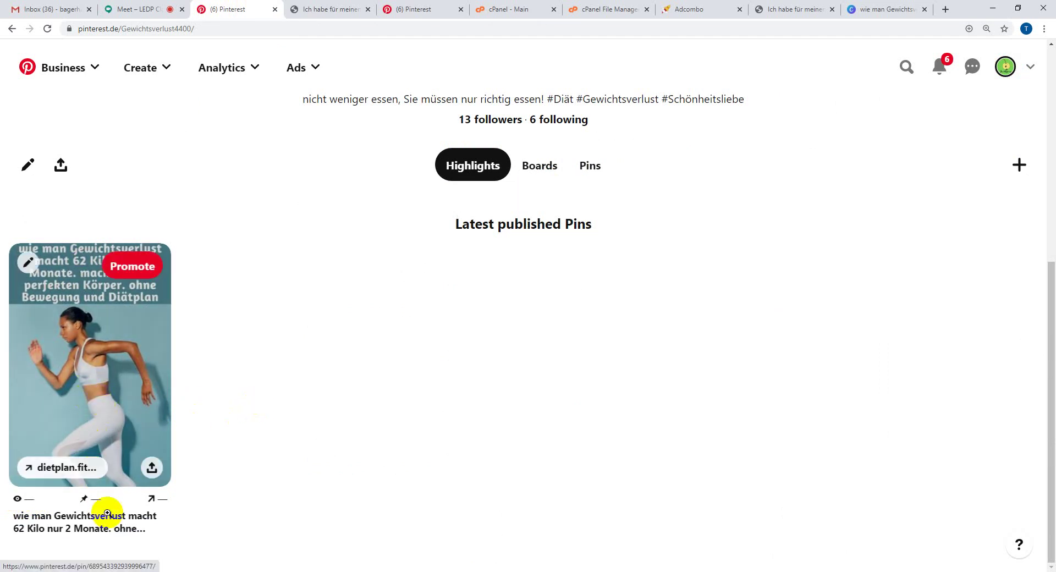
{"action": "mouse_move", "coordinate": [96, 498]}
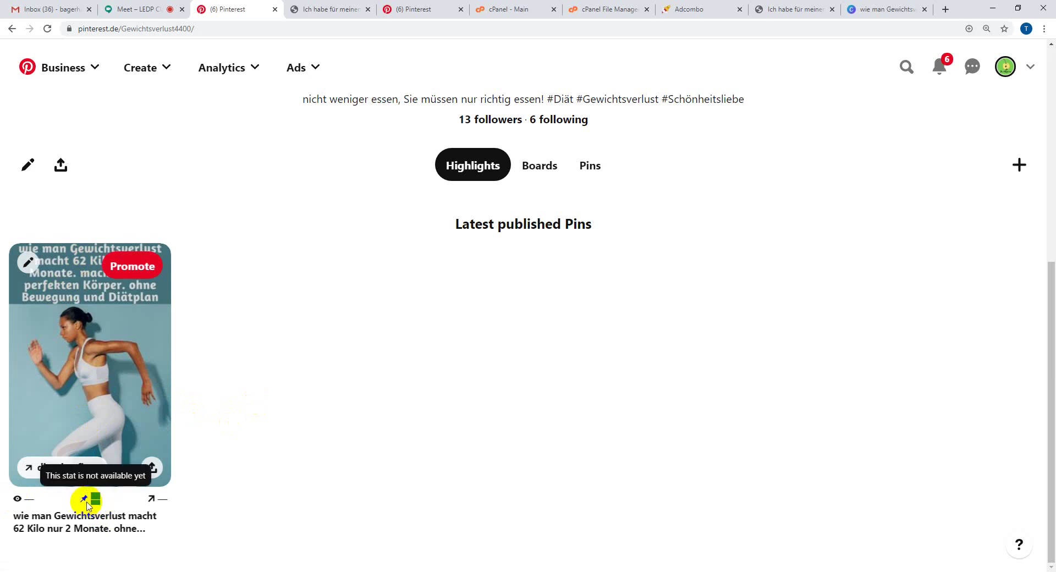
{"action": "mouse_move", "coordinate": [160, 498]}
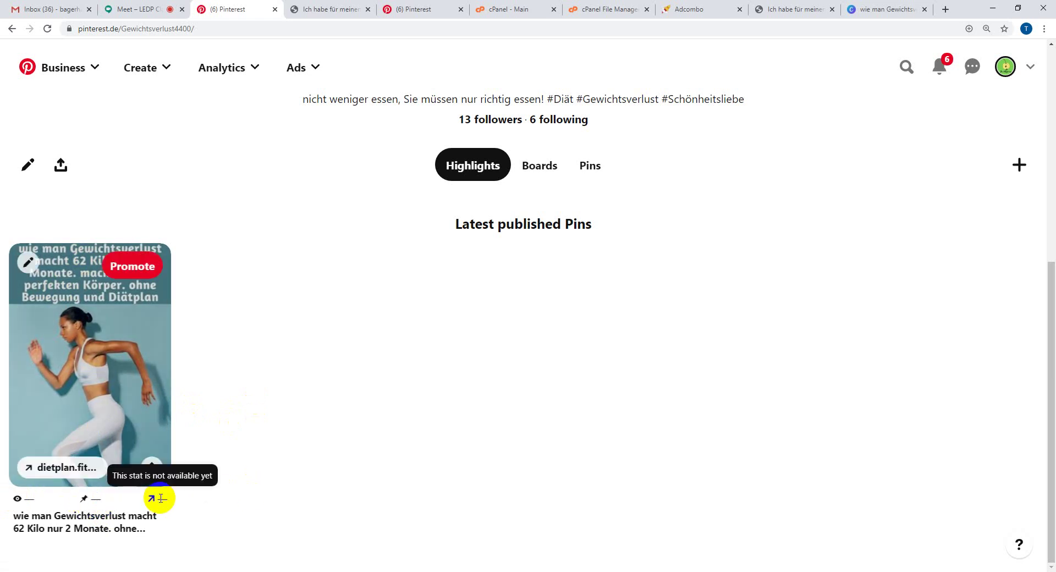
{"action": "left_click_drag", "start_coordinate": [154, 497], "coordinate": [182, 502]}
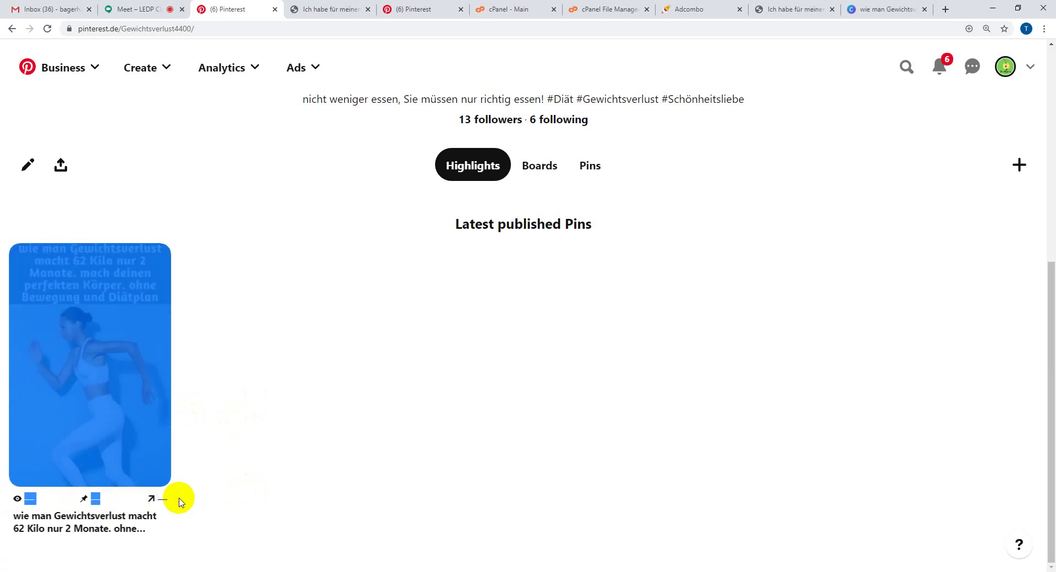
{"action": "left_click", "coordinate": [183, 499]}
{"action": "scroll", "coordinate": [292, 380], "scroll_direction": "up", "scroll_amount": 2}
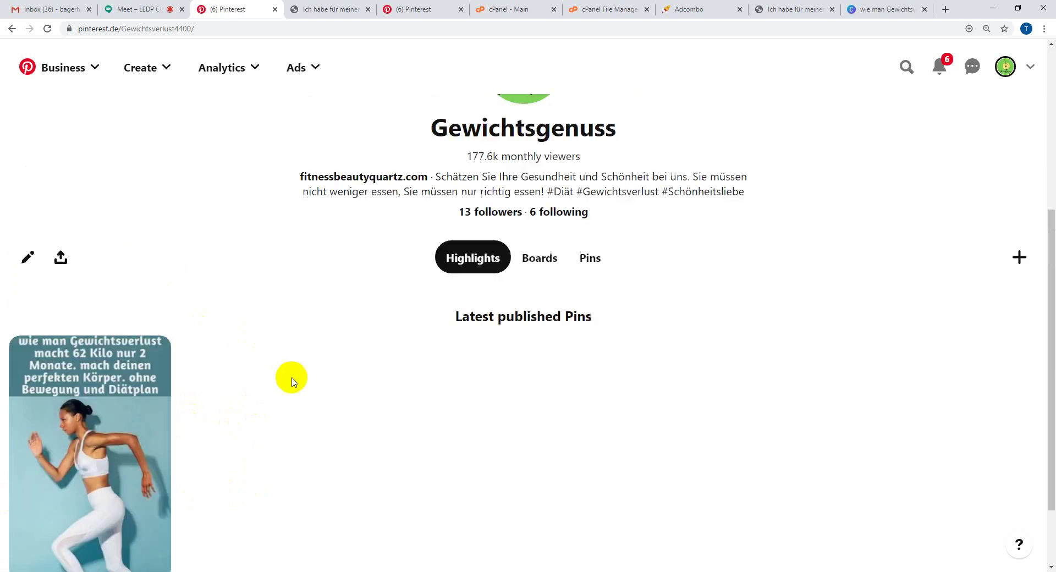
{"action": "scroll", "coordinate": [292, 379], "scroll_direction": "up", "scroll_amount": 5}
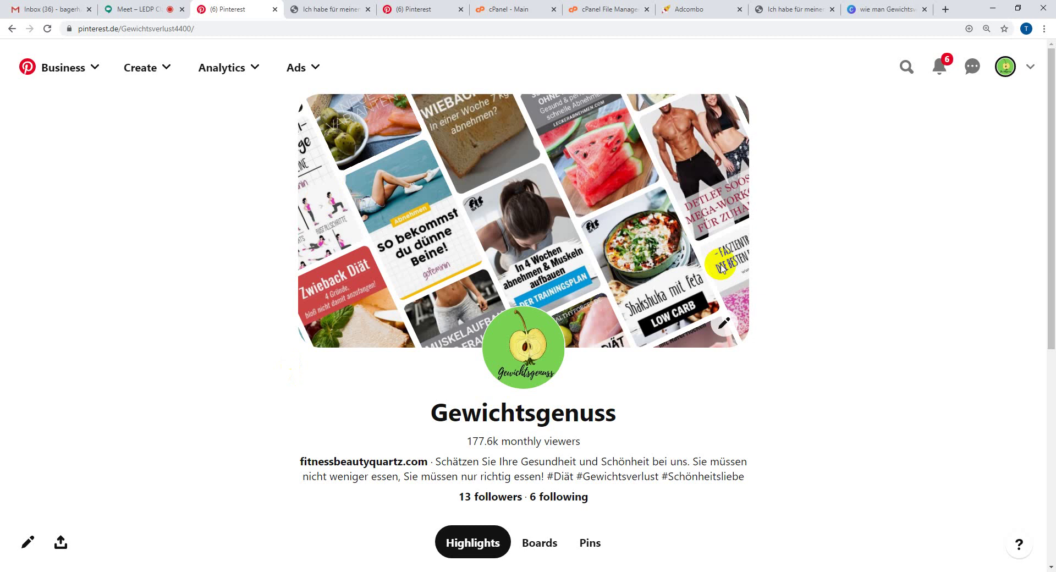
- Review the blog article, the Gewichtsgenuss profile and the original Canva design in turn
{"action": "left_click", "coordinate": [796, 9]}
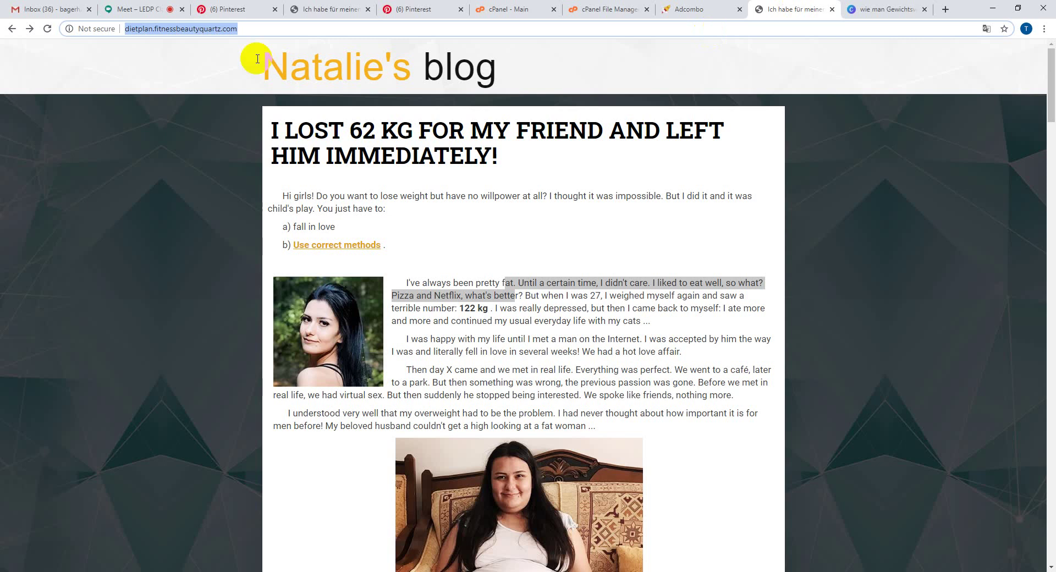
{"action": "left_click", "coordinate": [209, 8]}
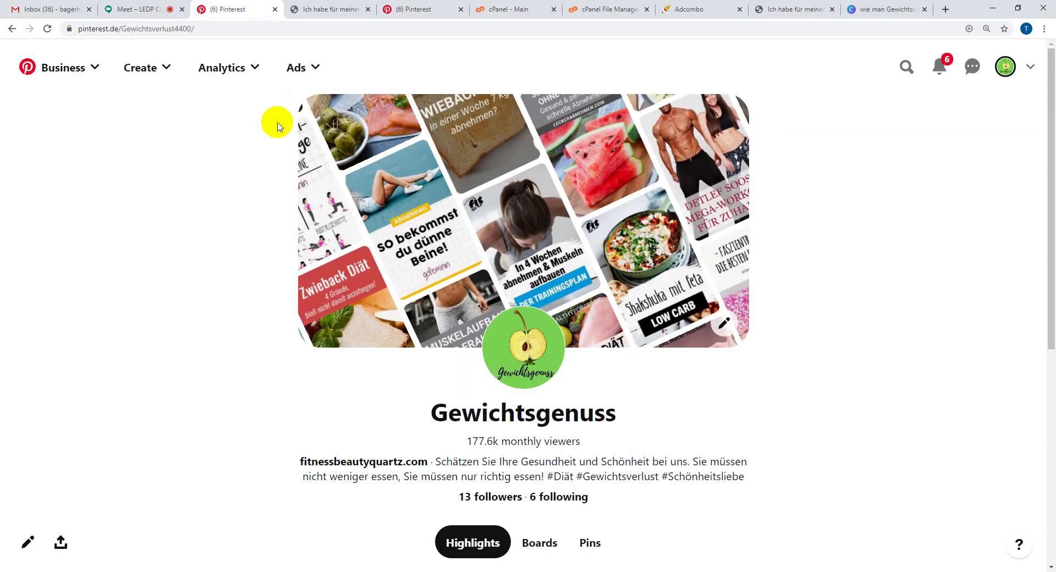
{"action": "left_click", "coordinate": [872, 5]}
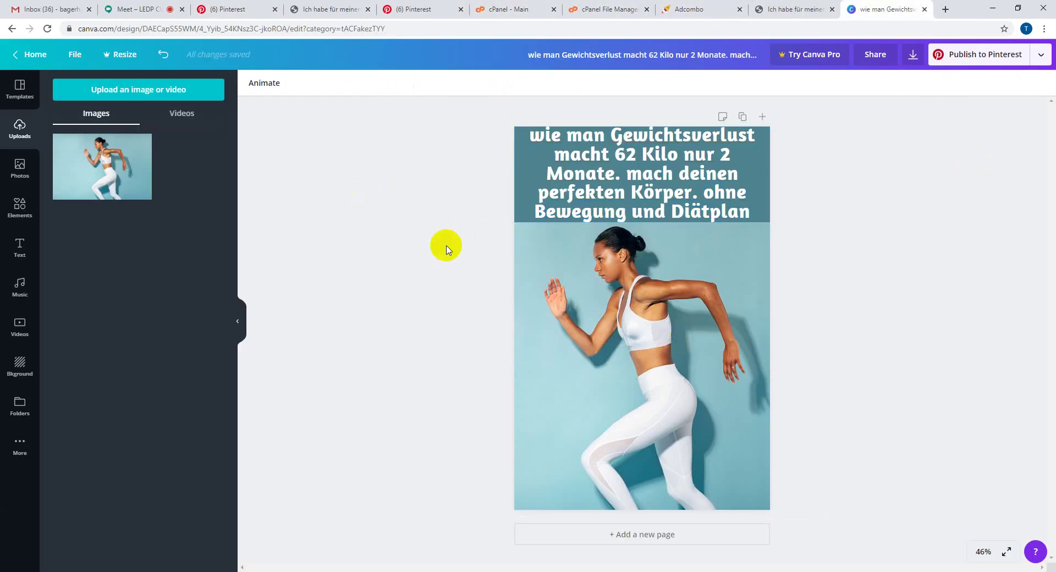
{"action": "left_click", "coordinate": [237, 8]}
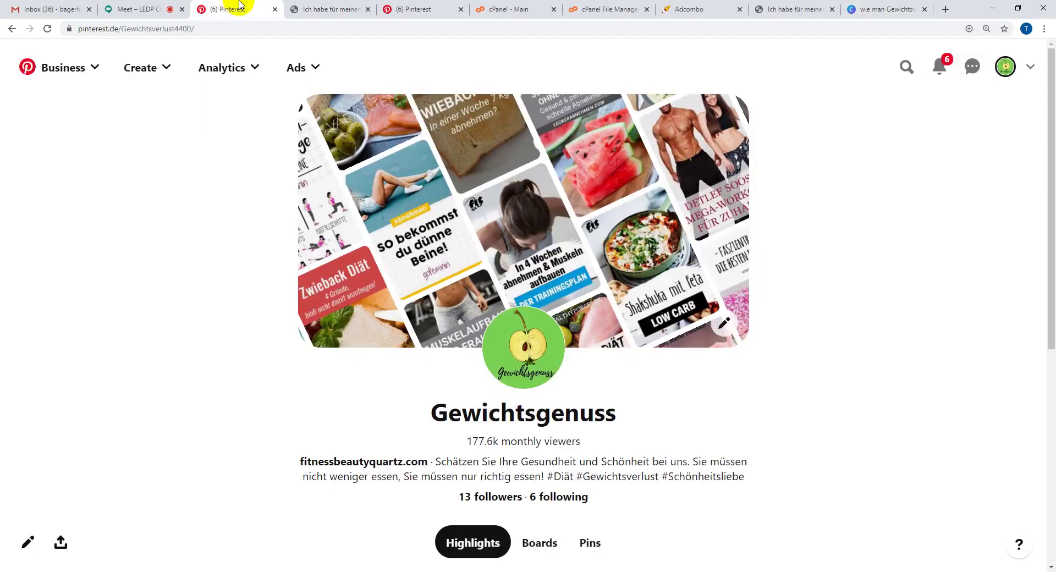
- Scroll the profile to the new pin, then return to the Google Meet call
{"action": "scroll", "coordinate": [140, 352], "scroll_direction": "down", "scroll_amount": 7}
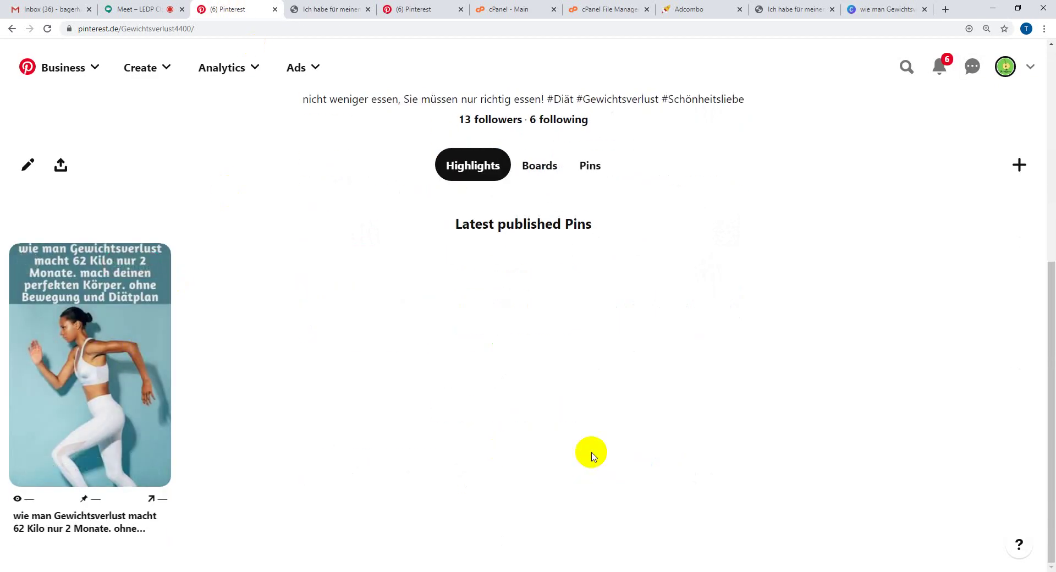
{"action": "mouse_move", "coordinate": [78, 335]}
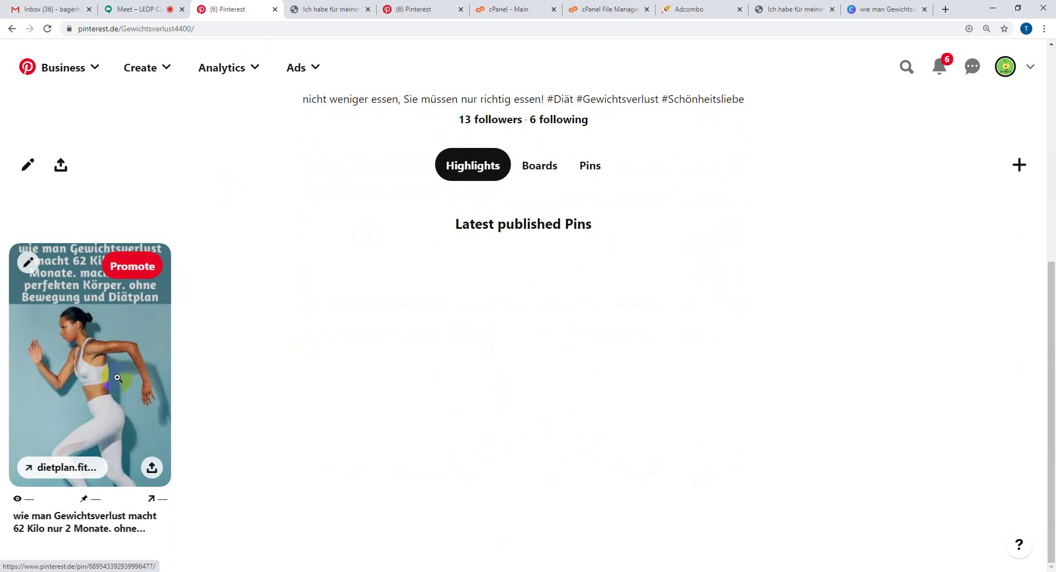
{"action": "scroll", "coordinate": [702, 546], "scroll_direction": "up", "scroll_amount": 7}
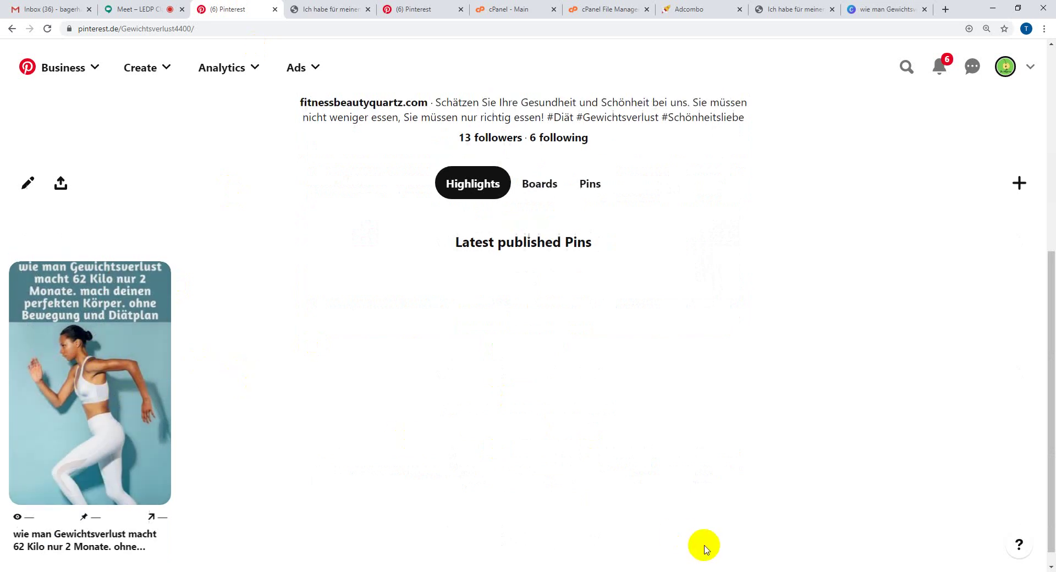
{"action": "left_click", "coordinate": [144, 9]}
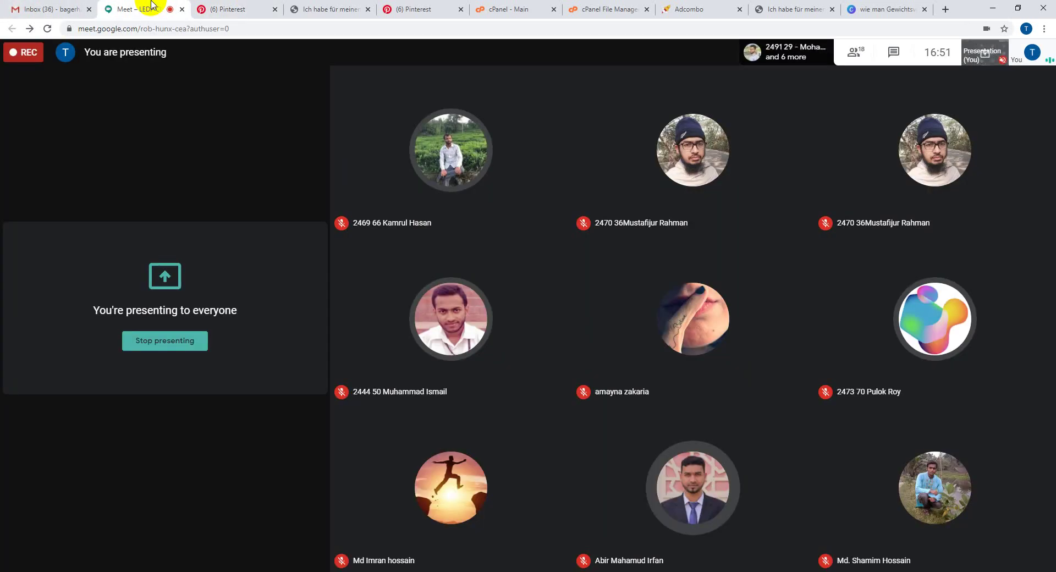